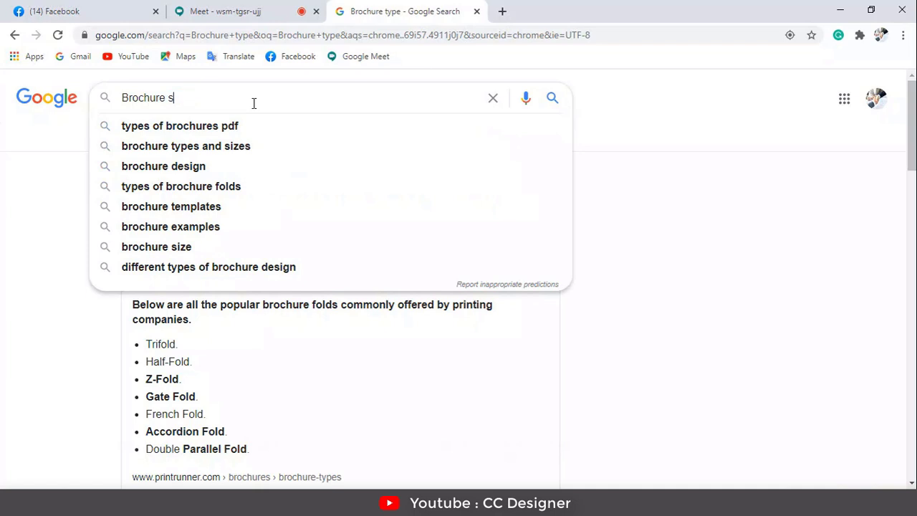
Search Google for "Brochure size" and read the standard brochure sizes in the featured snippet.
{"action": "key", "text": "Return"}
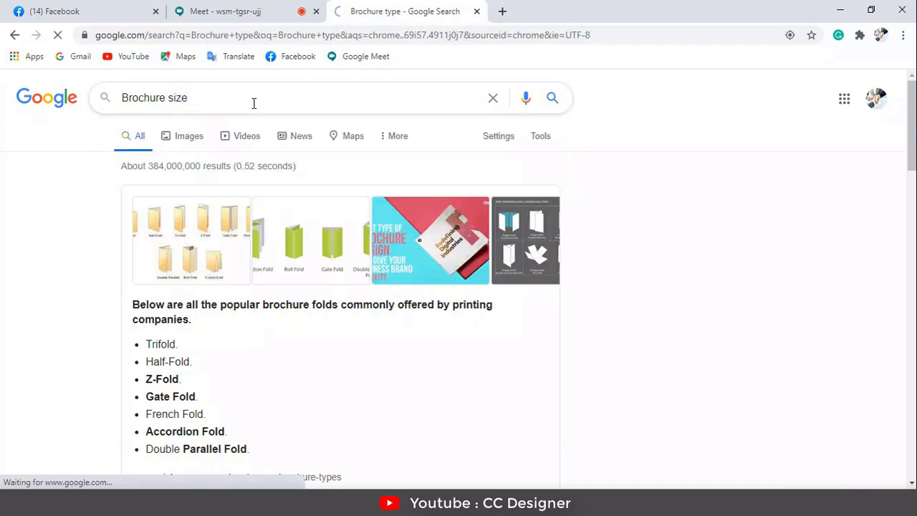
{"action": "scroll", "coordinate": [385, 161], "scroll_direction": "down", "scroll_amount": 3}
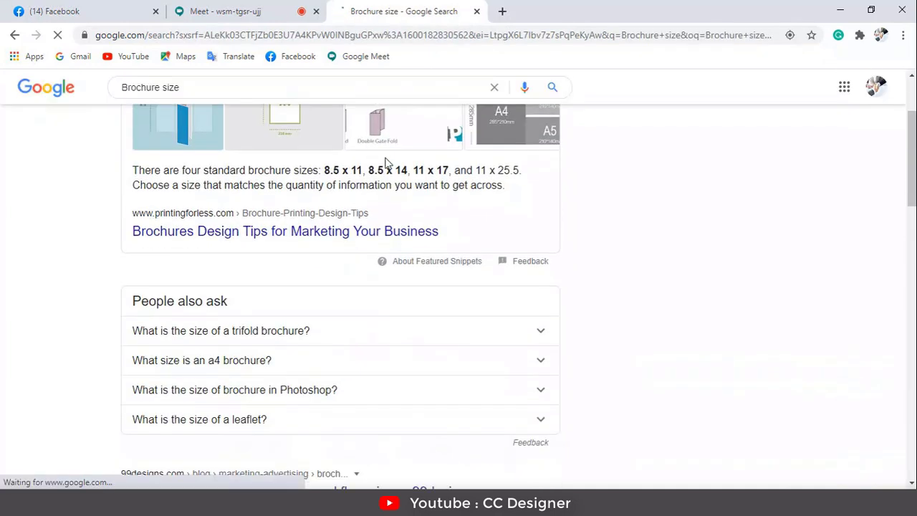
{"action": "scroll", "coordinate": [354, 172], "scroll_direction": "up", "scroll_amount": 1}
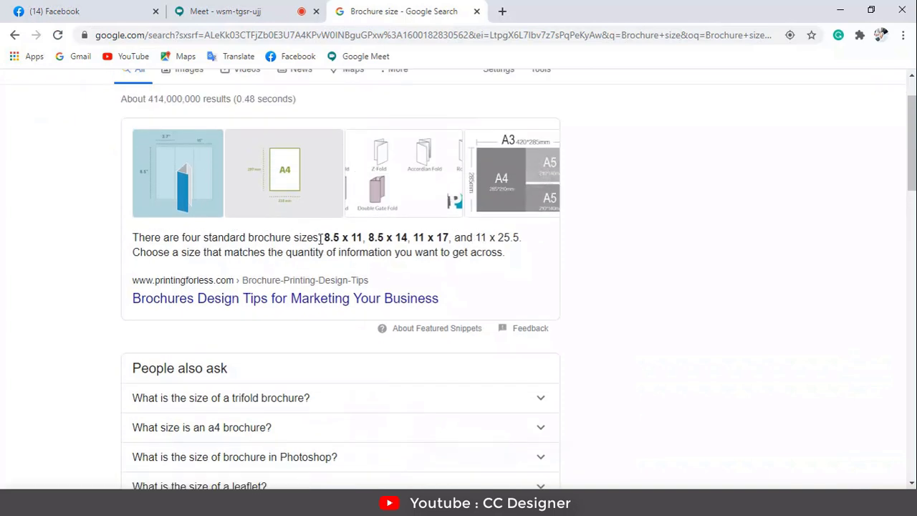
{"action": "left_click_drag", "start_coordinate": [322, 238], "coordinate": [364, 241]}
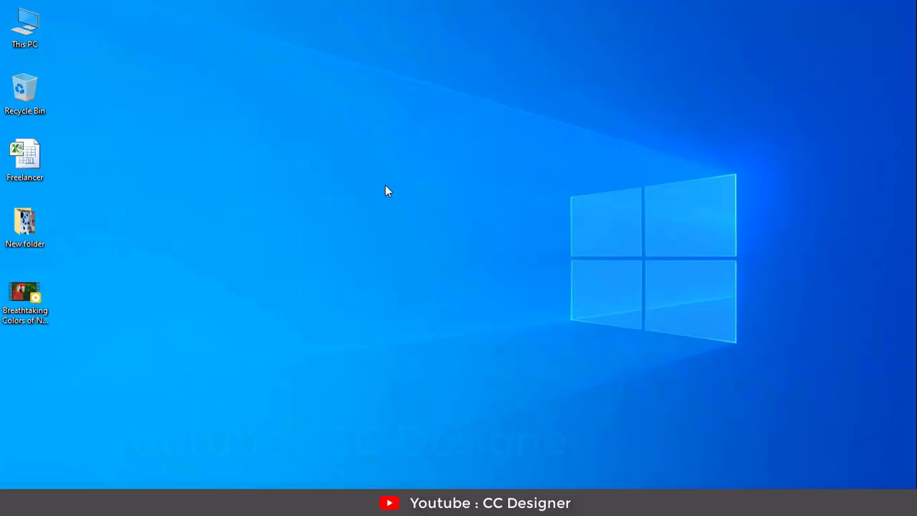
{"action": "right_click", "coordinate": [384, 185]}
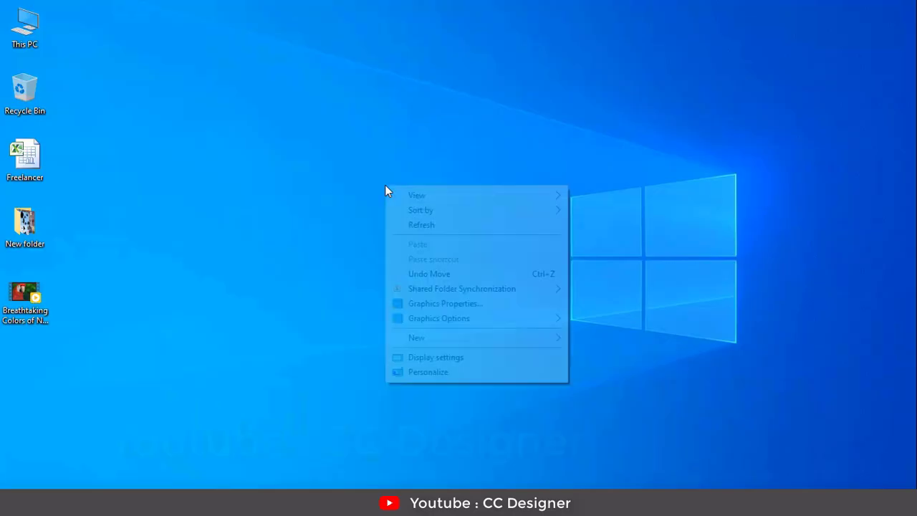
{"action": "left_click", "coordinate": [403, 227]}
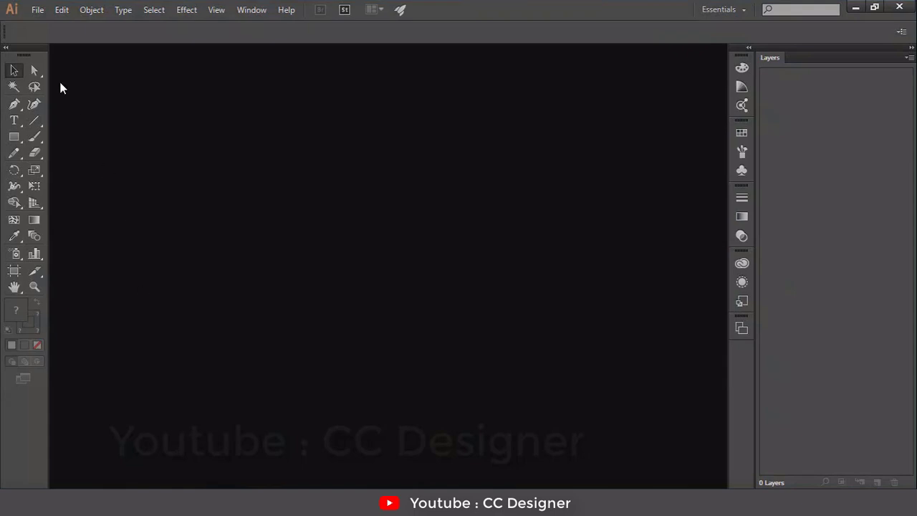
Start a new Illustrator document, choose inches as the units and name it Brochure.
{"action": "left_click", "coordinate": [37, 11]}
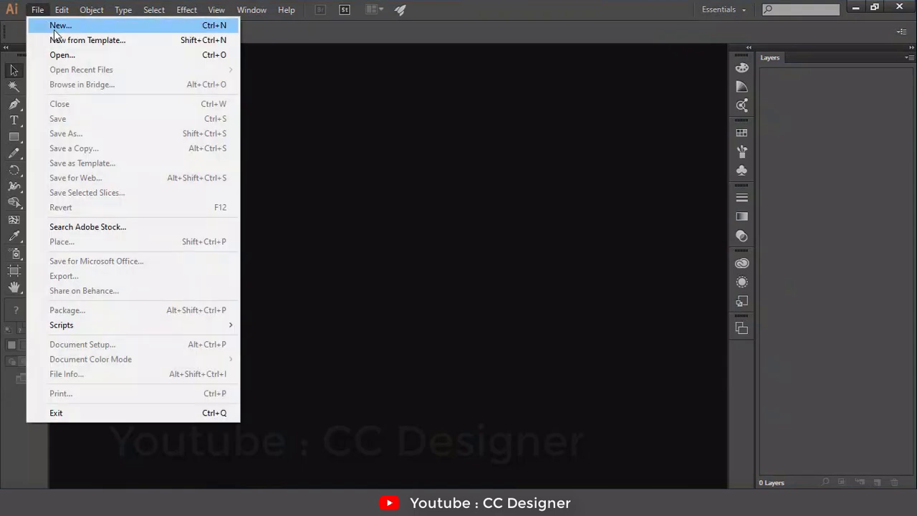
{"action": "left_click", "coordinate": [52, 23]}
{"action": "left_click", "coordinate": [567, 237]}
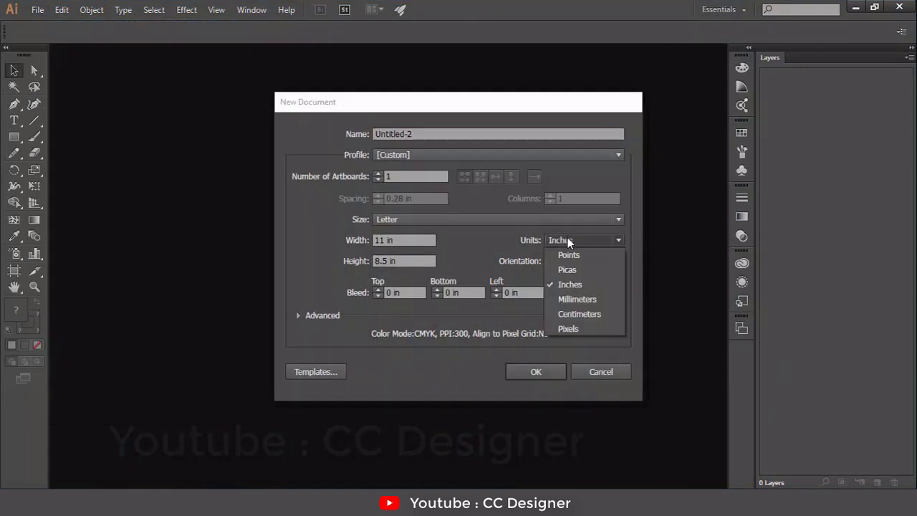
{"action": "left_click", "coordinate": [578, 283]}
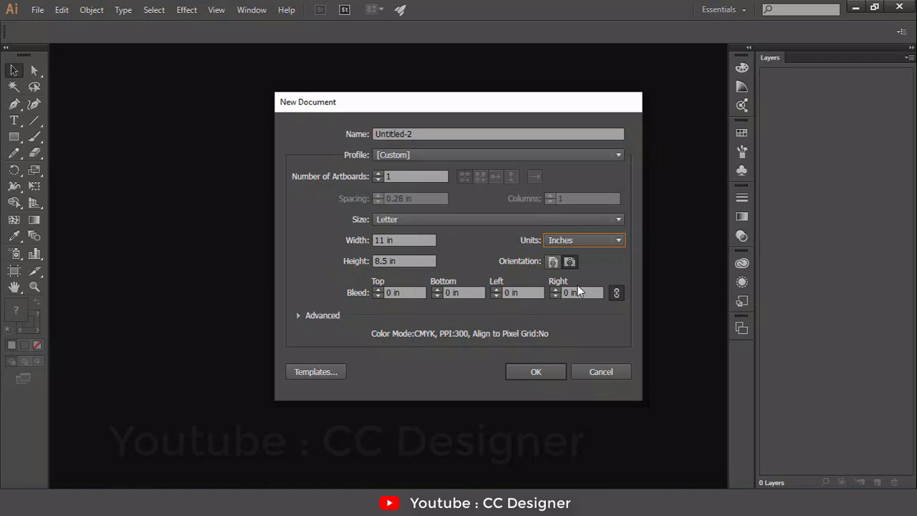
{"action": "left_click", "coordinate": [469, 133]}
{"action": "double_click", "coordinate": [468, 133]}
{"action": "type", "text": "Brochure"}
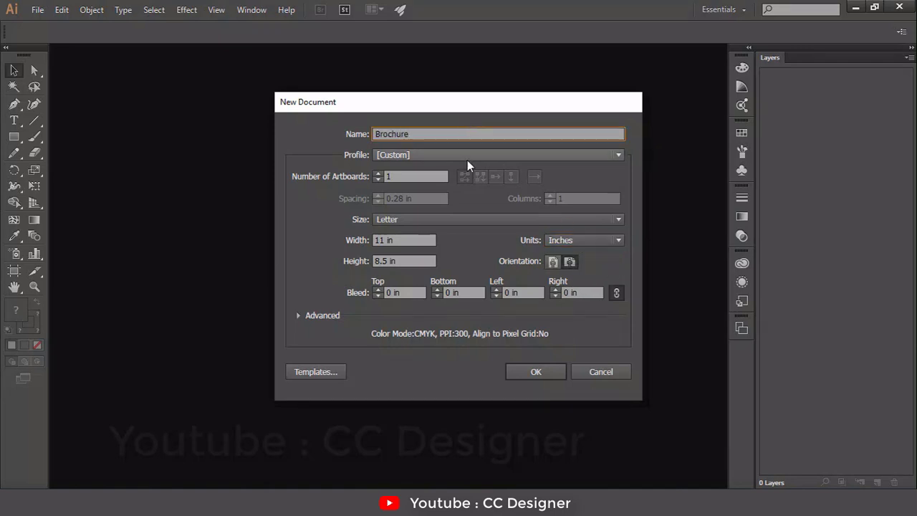
Set a 0.125 in bleed on all sides of the 11 x 8.5 in Letter page and create the document.
{"action": "left_click", "coordinate": [396, 223]}
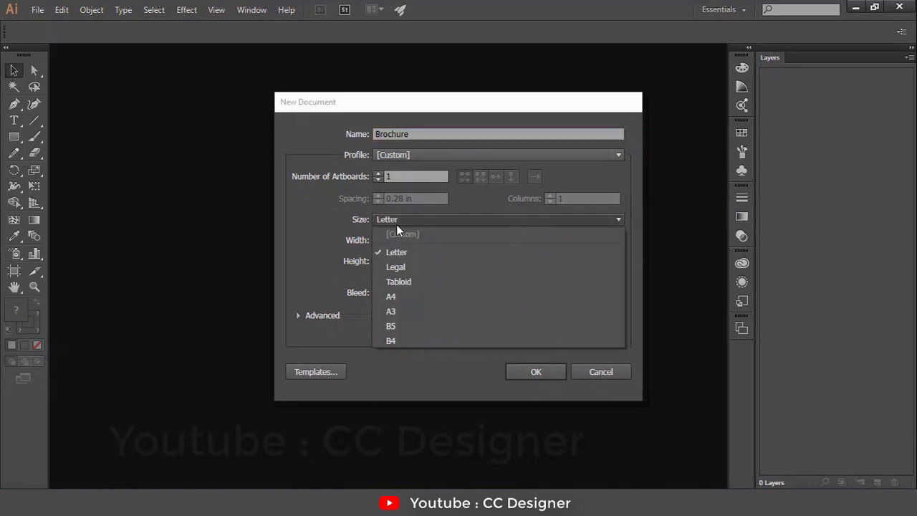
{"action": "left_click", "coordinate": [287, 245]}
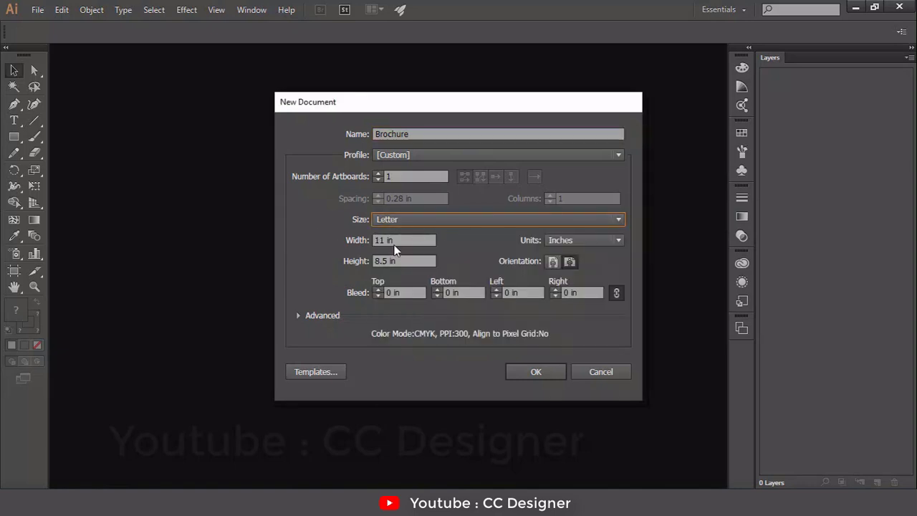
{"action": "left_click", "coordinate": [396, 242]}
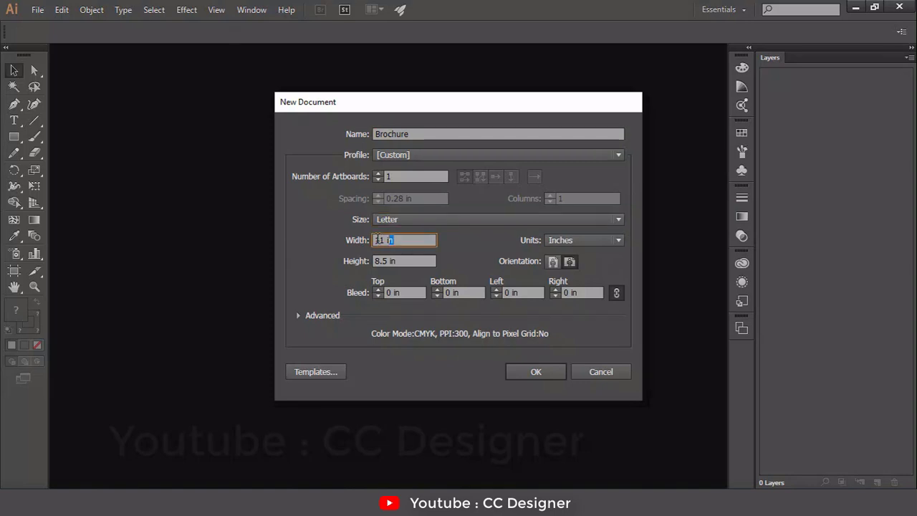
{"action": "left_click_drag", "start_coordinate": [378, 240], "coordinate": [357, 239]}
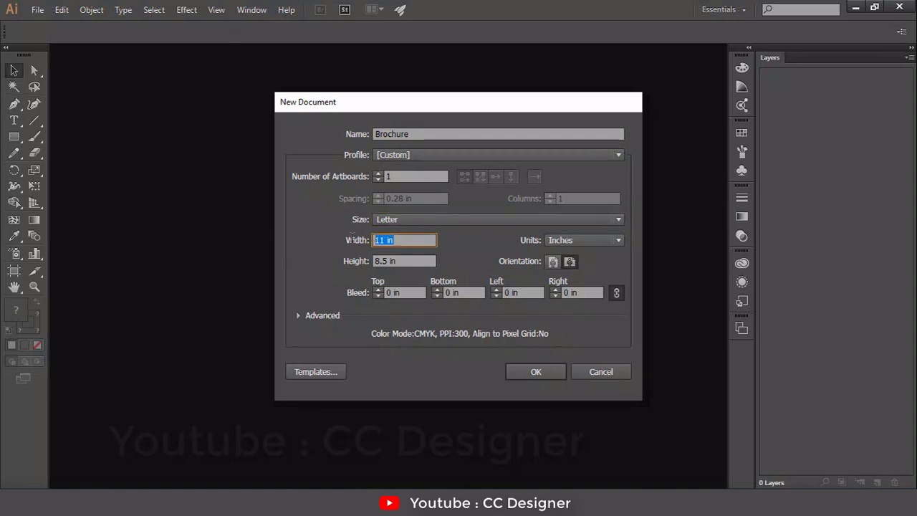
{"action": "left_click", "coordinate": [407, 262]}
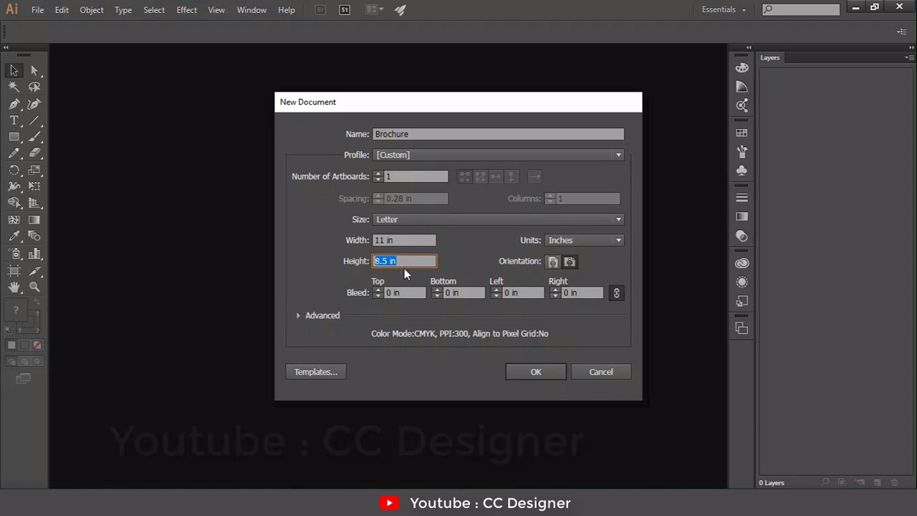
{"action": "left_click", "coordinate": [392, 292]}
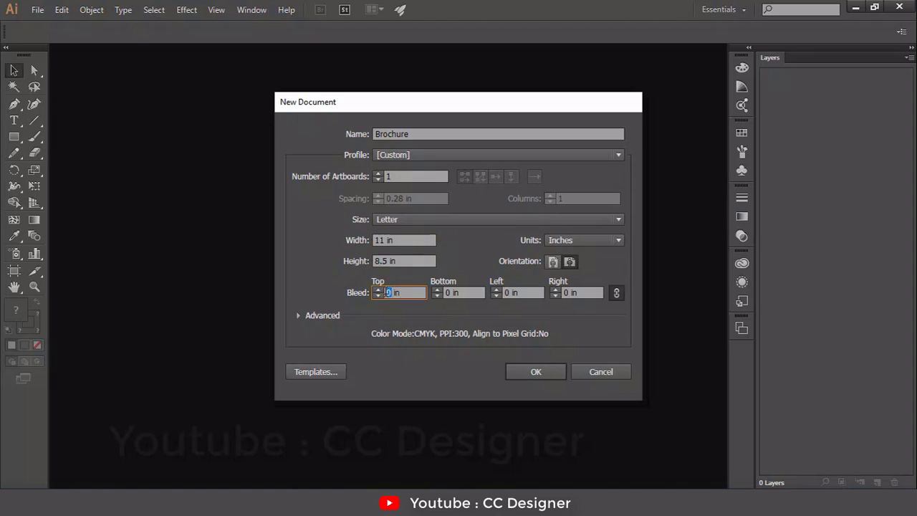
{"action": "type", "text": "0.125"}
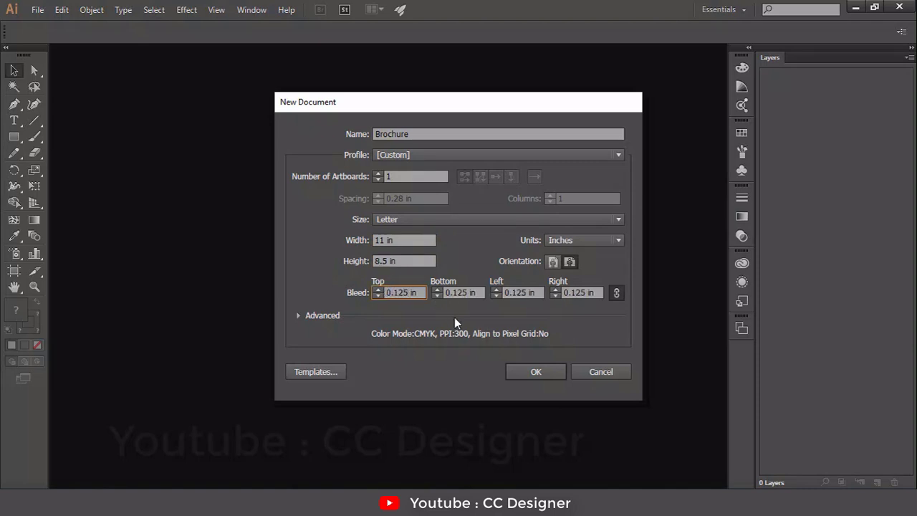
{"action": "left_click", "coordinate": [298, 315]}
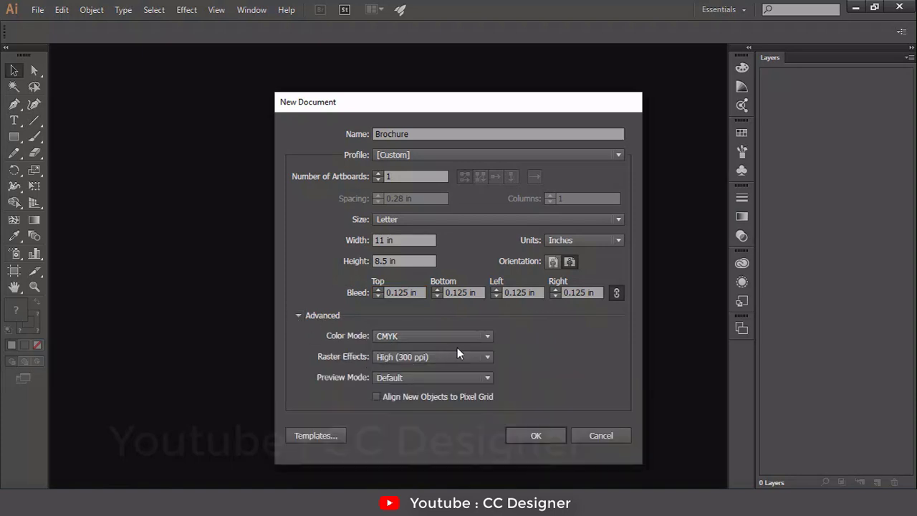
{"action": "left_click", "coordinate": [537, 436]}
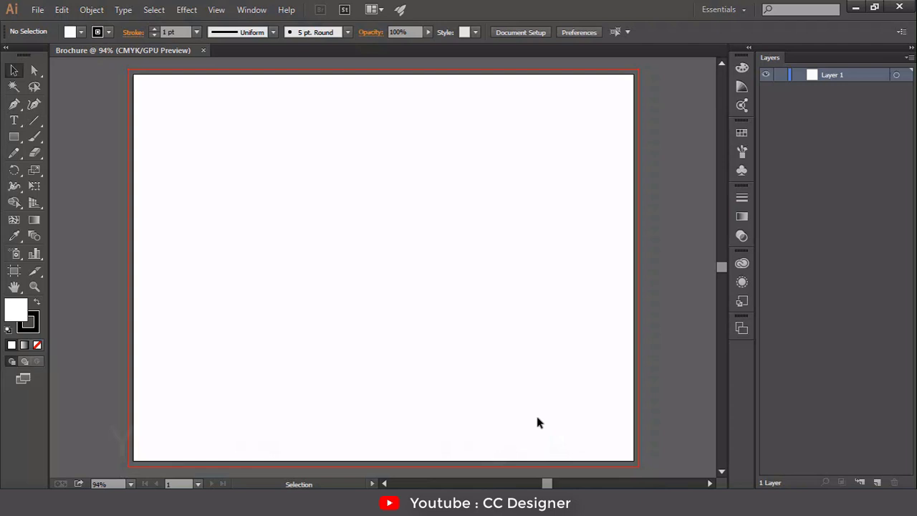
Create another new document with two artboards, using the same Letter size and bleed settings.
{"action": "left_click", "coordinate": [37, 9]}
{"action": "left_click", "coordinate": [41, 26]}
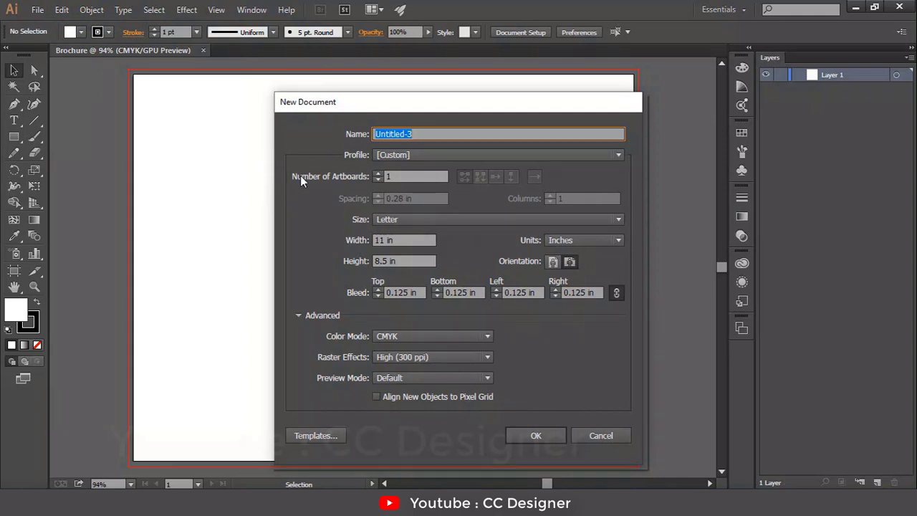
{"action": "left_click", "coordinate": [377, 174]}
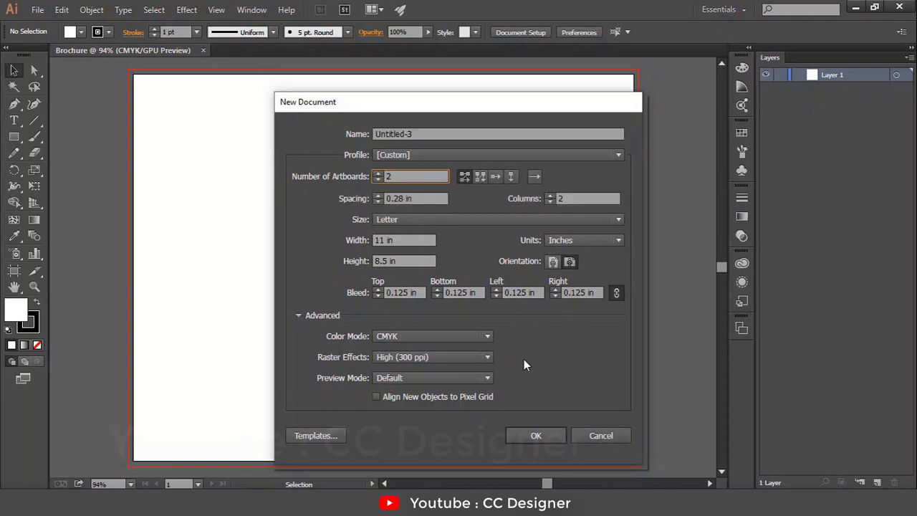
{"action": "left_click", "coordinate": [536, 435]}
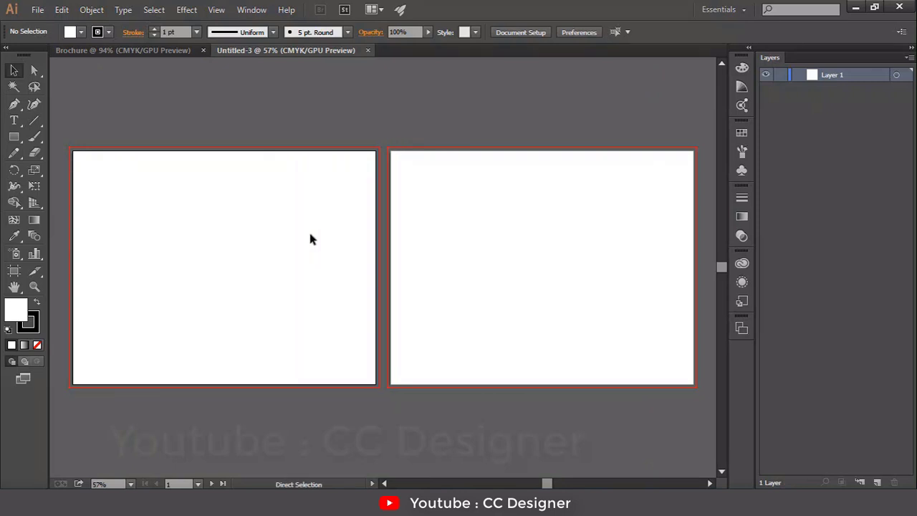
Examine the two artboards of the new document one after the other at full-window size.
{"action": "key", "text": "ctrl+0"}
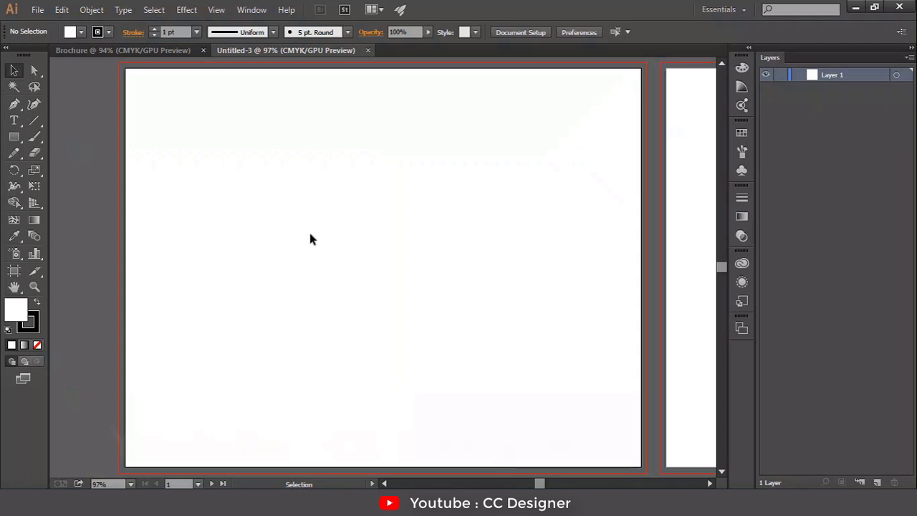
{"action": "left_click", "coordinate": [689, 209]}
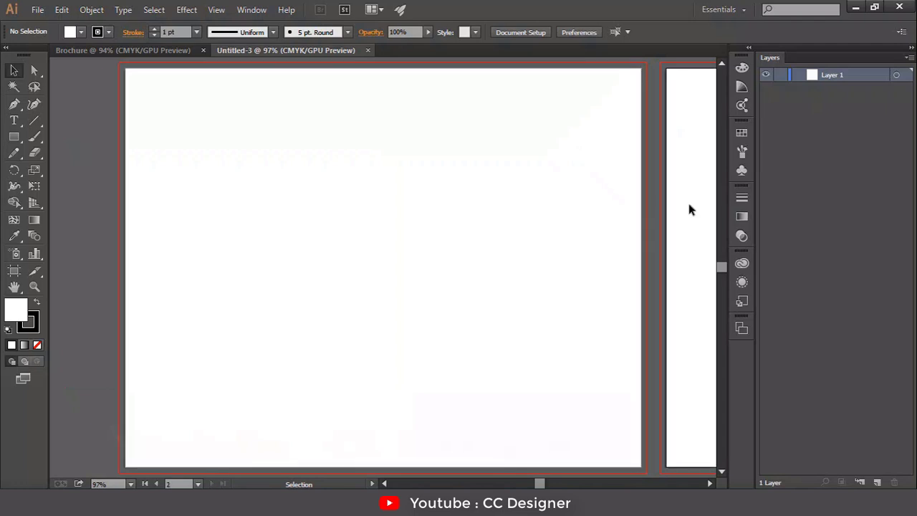
{"action": "key", "text": "ctrl+0"}
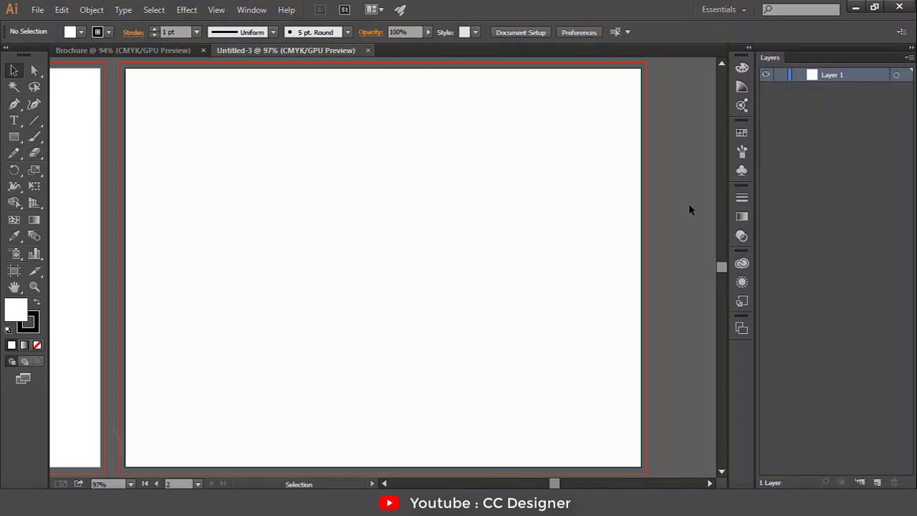
{"action": "left_click_drag", "start_coordinate": [689, 205], "coordinate": [470, 187]}
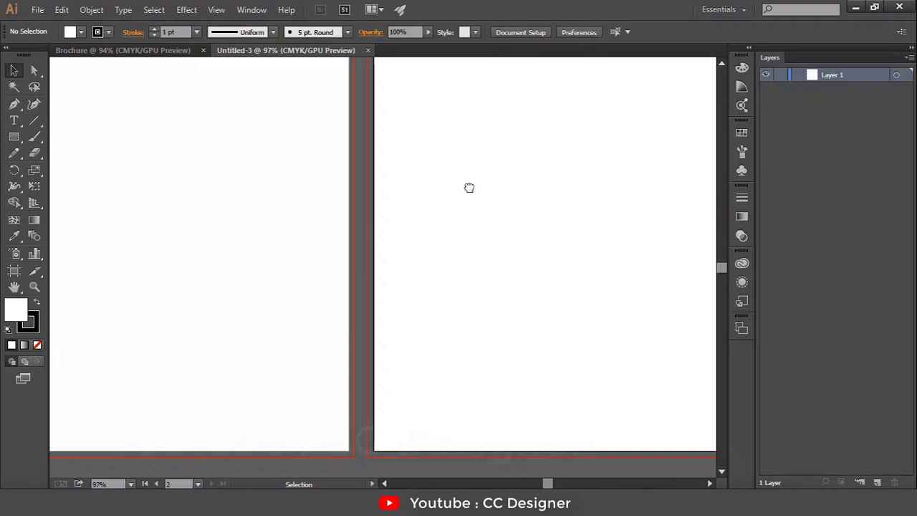
Return to the Brochure document and activate the Rectangle tool.
{"action": "left_click", "coordinate": [176, 52]}
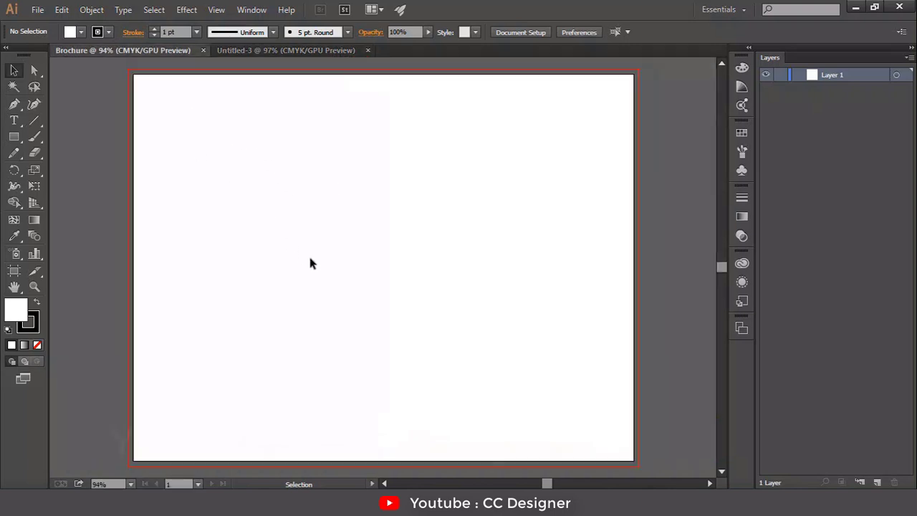
{"action": "left_click", "coordinate": [14, 137]}
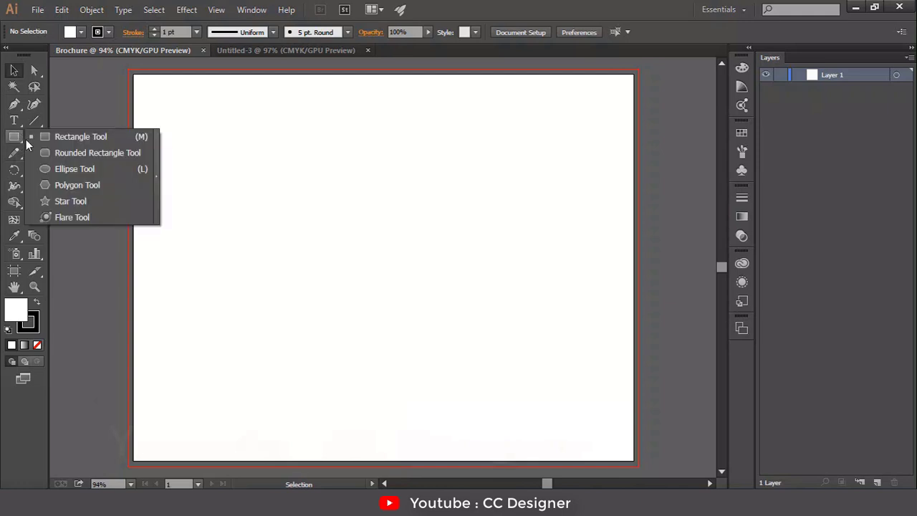
{"action": "left_click", "coordinate": [93, 138]}
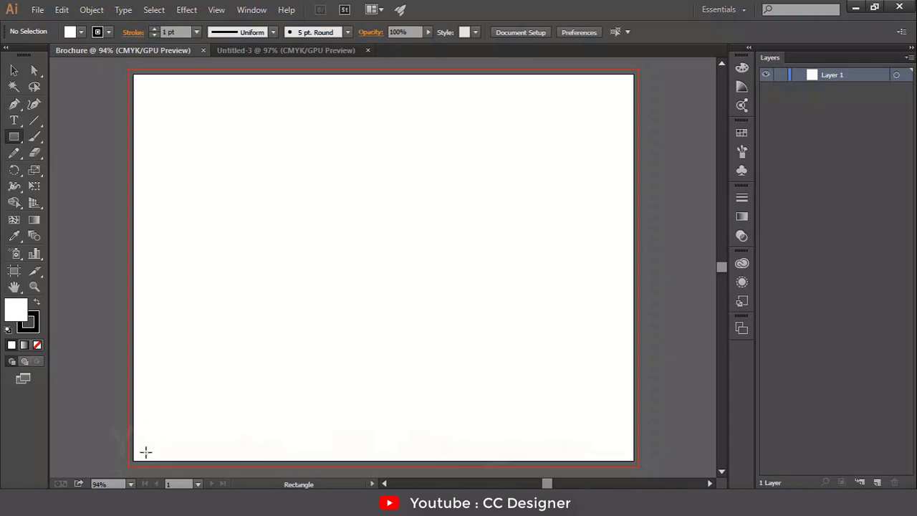
Open Calculator and divide the 11 in page width by 3 to get the panel width.
{"action": "key", "text": "super"}
{"action": "type", "text": "cal"}
{"action": "key", "text": "Return"}
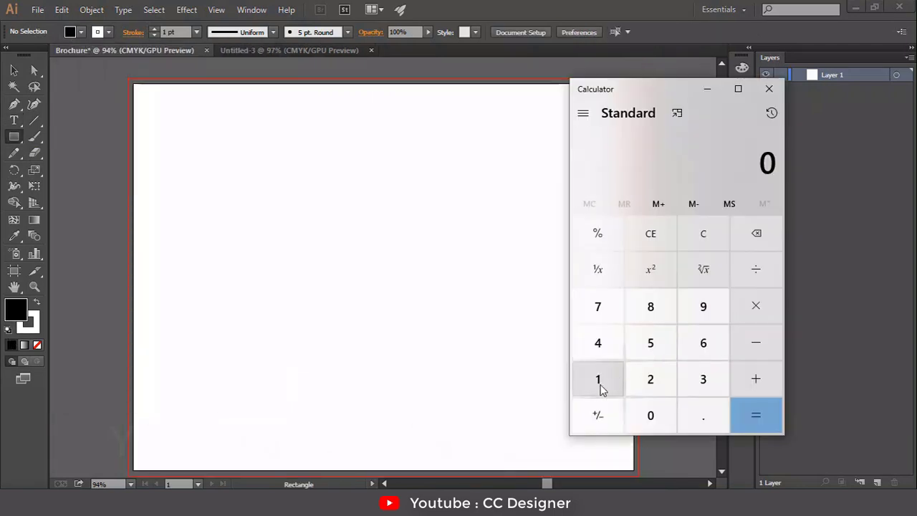
{"action": "double_click", "coordinate": [600, 383]}
{"action": "left_click", "coordinate": [756, 267]}
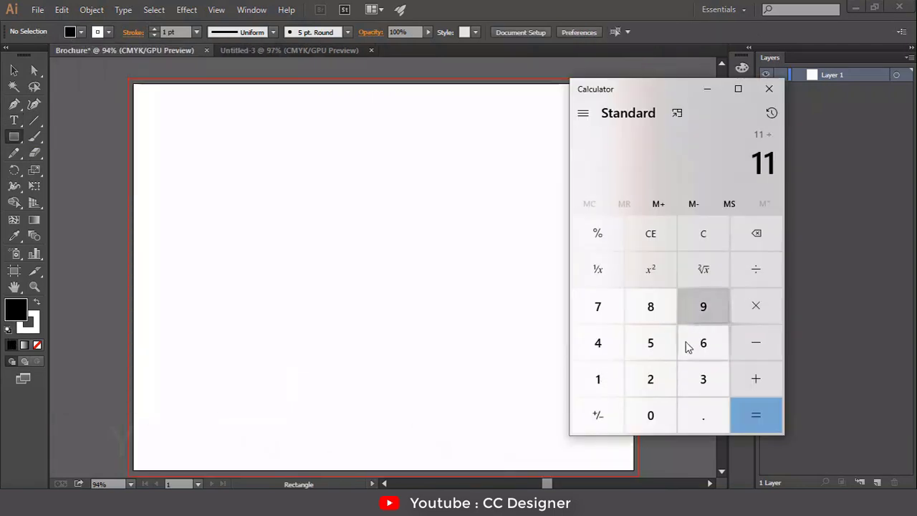
{"action": "left_click", "coordinate": [699, 381]}
{"action": "left_click", "coordinate": [757, 413]}
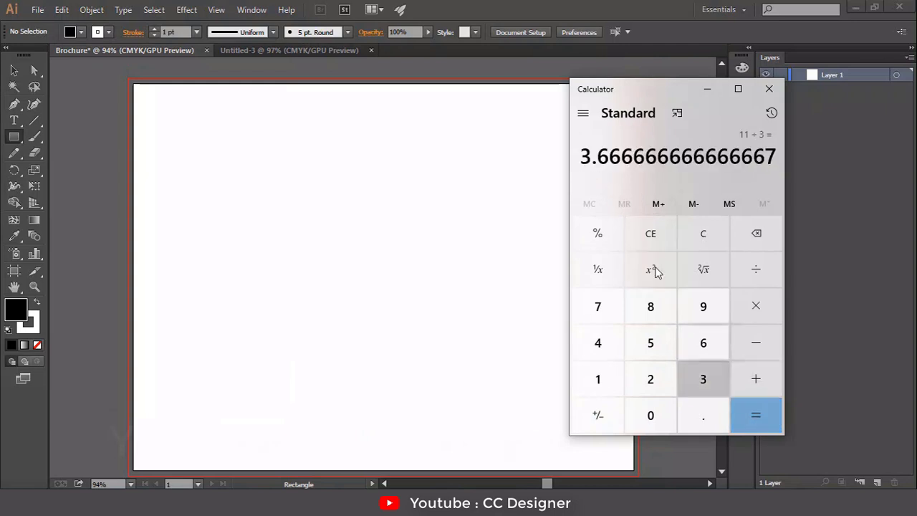
{"action": "left_click_drag", "start_coordinate": [583, 161], "coordinate": [795, 159]}
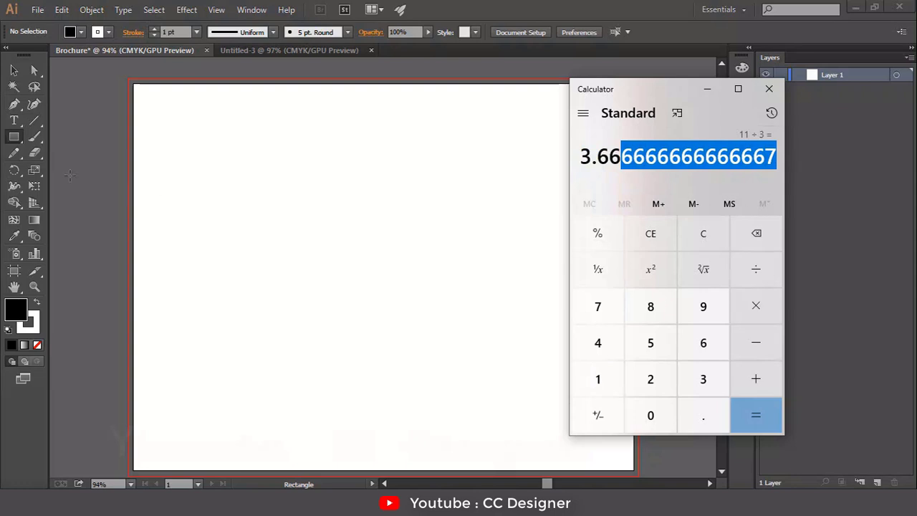
Create a rectangle 3.66 in wide and 8.5 in high on the Brochure artboard.
{"action": "left_click", "coordinate": [321, 200]}
{"action": "left_click", "coordinate": [321, 200]}
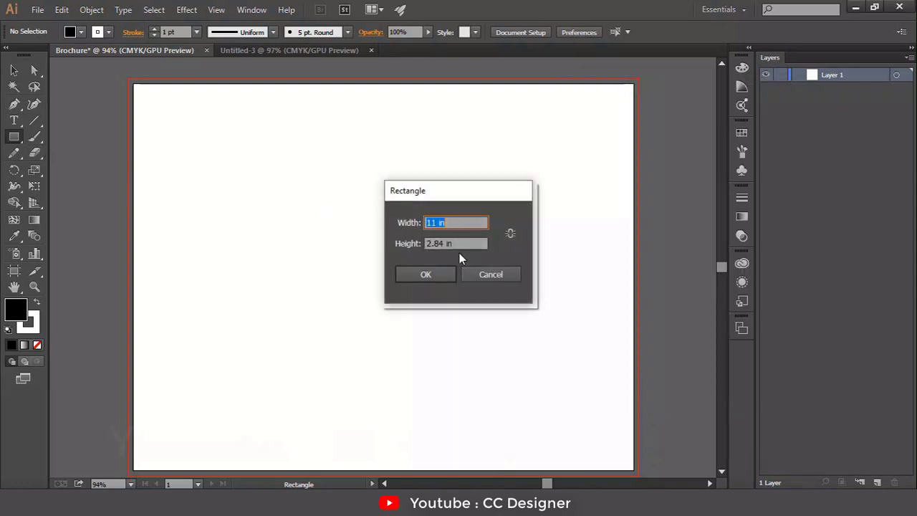
{"action": "key", "text": "alt+Tab"}
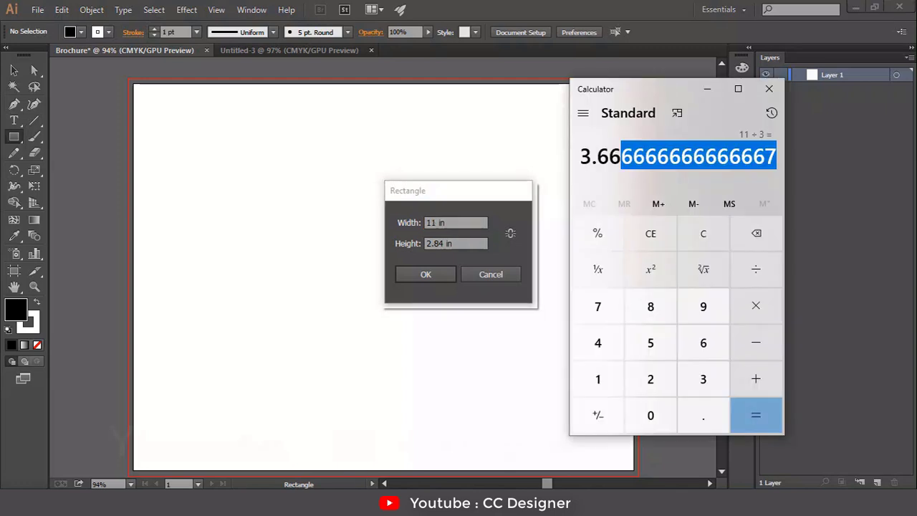
{"action": "key", "text": "alt+Tab"}
{"action": "type", "text": "3."}
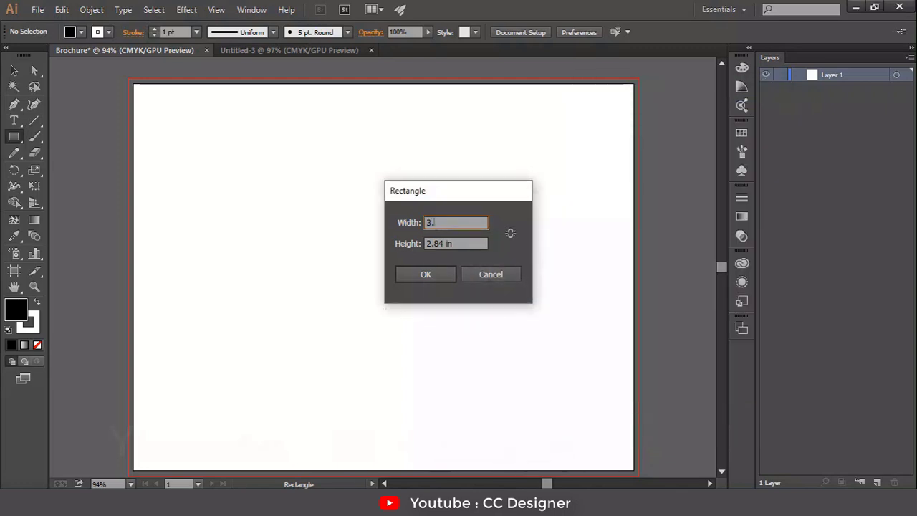
{"action": "type", "text": "66"}
{"action": "left_click_drag", "start_coordinate": [466, 244], "coordinate": [389, 248]}
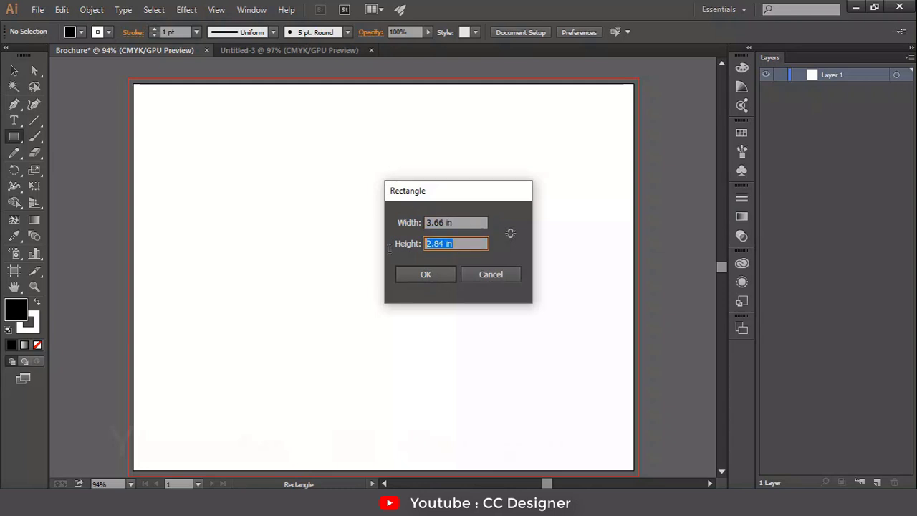
{"action": "type", "text": "8.5"}
{"action": "left_click", "coordinate": [406, 276]}
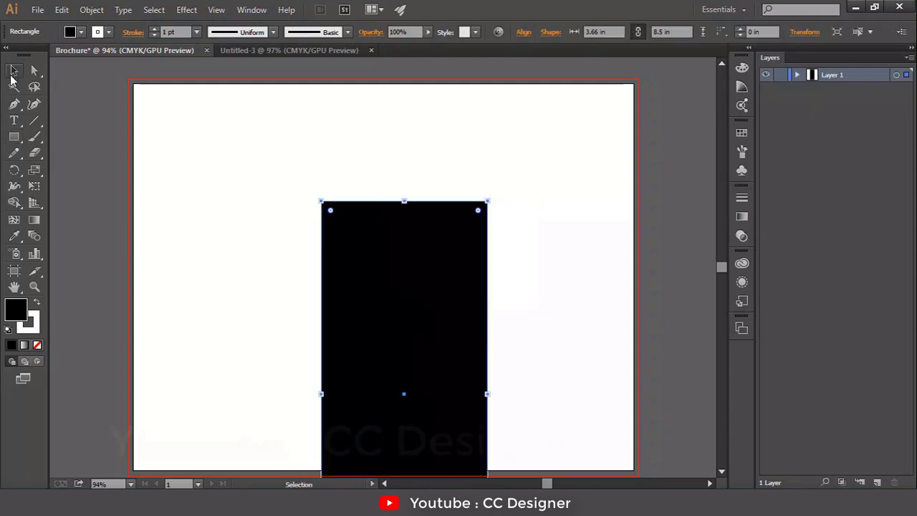
Snap the rectangle to the artboard's left edge and duplicate it directly beside the original as the middle panel.
{"action": "key", "text": "v"}
{"action": "left_click_drag", "start_coordinate": [425, 355], "coordinate": [228, 225]}
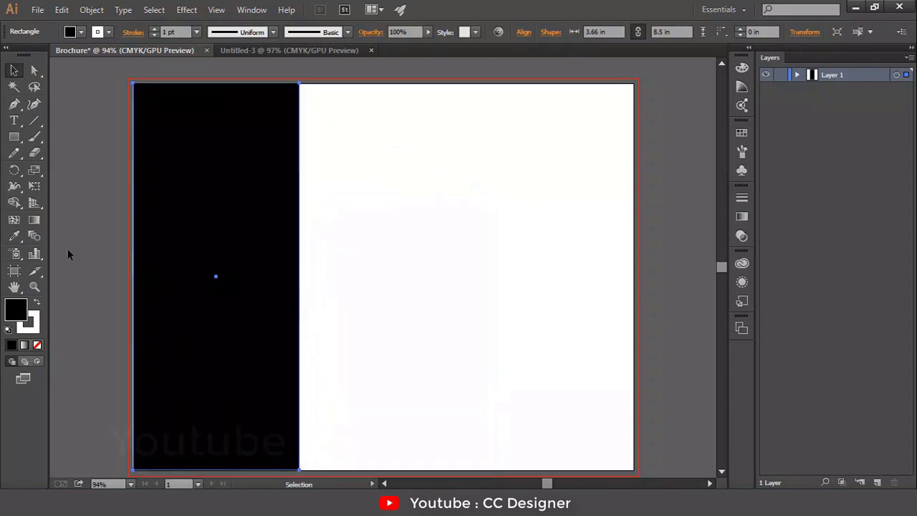
{"action": "left_click", "coordinate": [67, 249]}
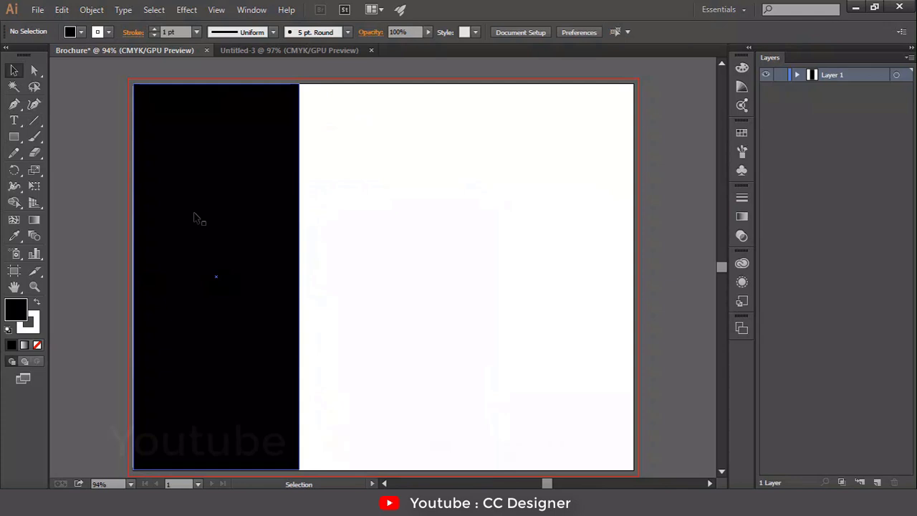
{"action": "left_click_drag", "start_coordinate": [199, 222], "coordinate": [362, 224]}
{"action": "left_click", "coordinate": [94, 256]}
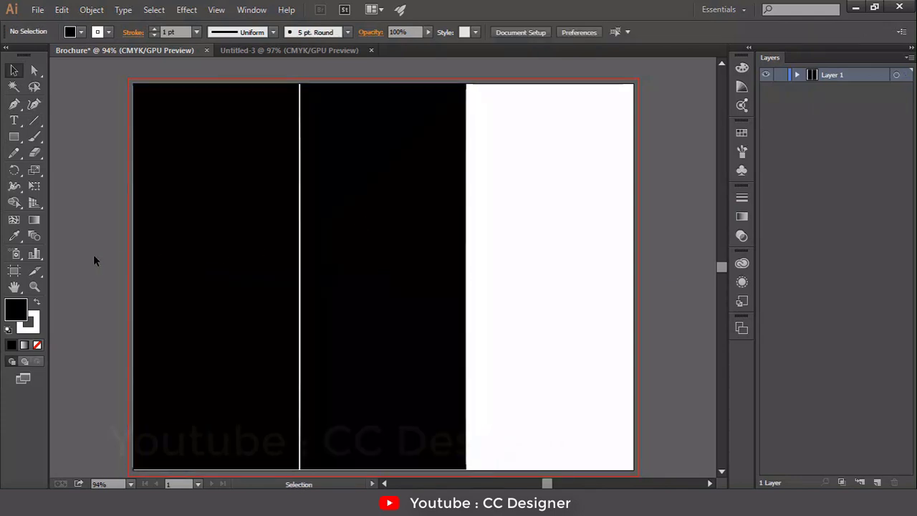
Set the stroke of the middle and left rectangles to None.
{"action": "left_click", "coordinate": [351, 235]}
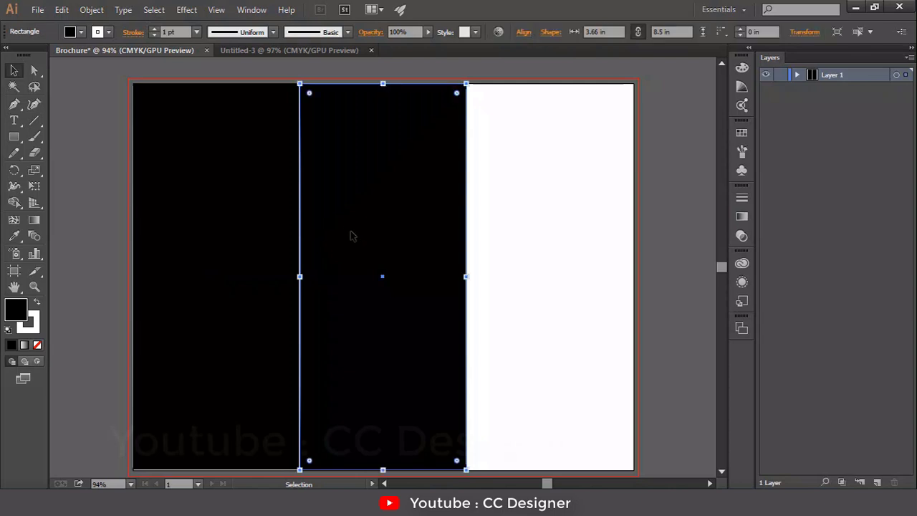
{"action": "left_click", "coordinate": [109, 33]}
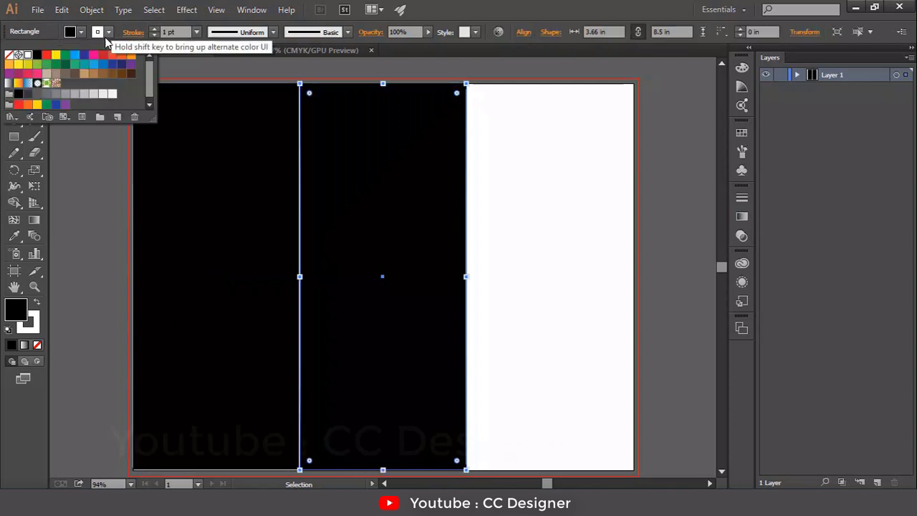
{"action": "left_click", "coordinate": [9, 55]}
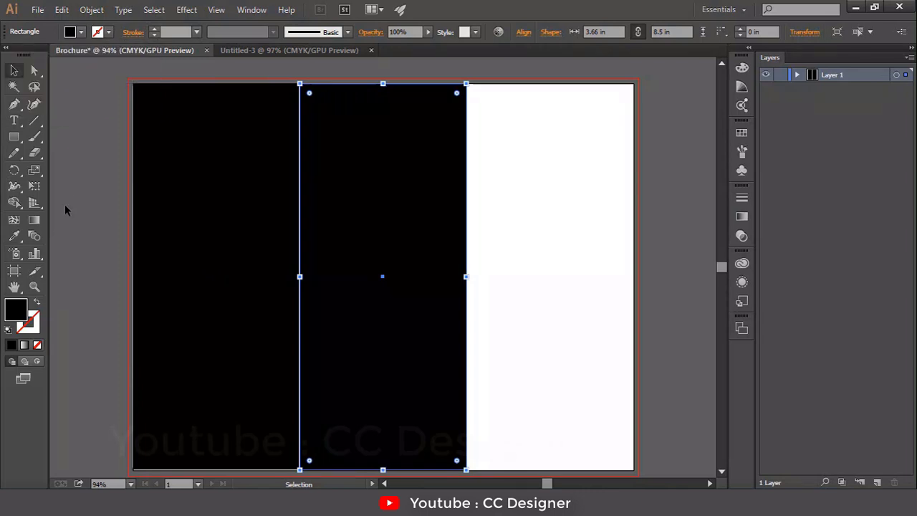
{"action": "left_click", "coordinate": [185, 205]}
{"action": "left_click", "coordinate": [108, 32]}
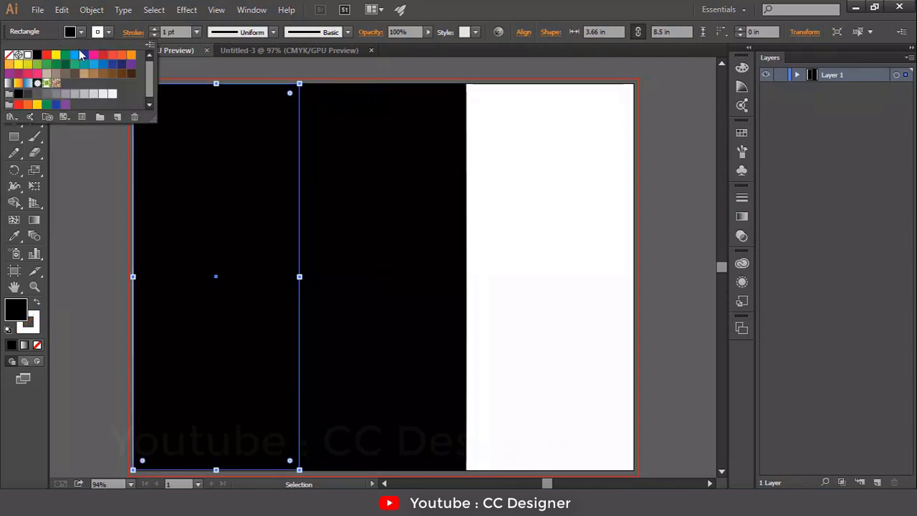
{"action": "left_click", "coordinate": [9, 55]}
{"action": "left_click", "coordinate": [650, 184]}
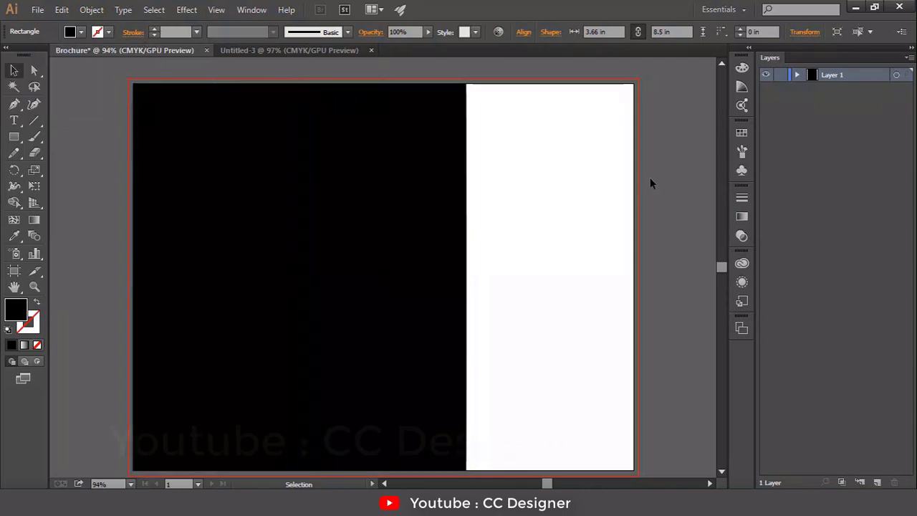
Duplicate the middle rectangle to its right as the third panel.
{"action": "left_click", "coordinate": [415, 246]}
{"action": "left_click_drag", "start_coordinate": [414, 246], "coordinate": [584, 243]}
{"action": "key", "text": "ctrl+shift+a"}
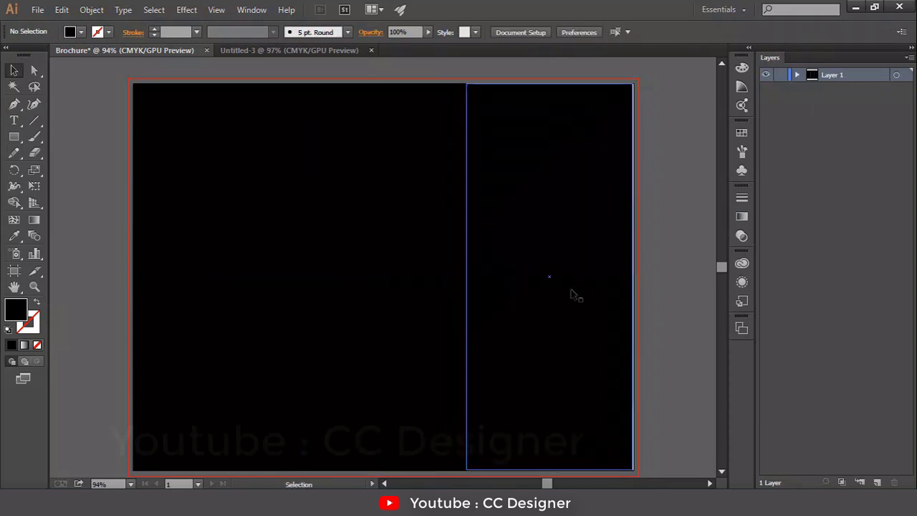
Examine how closely the third rectangle's right edge meets the artboard edge, in close-up and at full-page size.
{"action": "scroll", "coordinate": [577, 289], "scroll_direction": "down", "scroll_amount": 1}
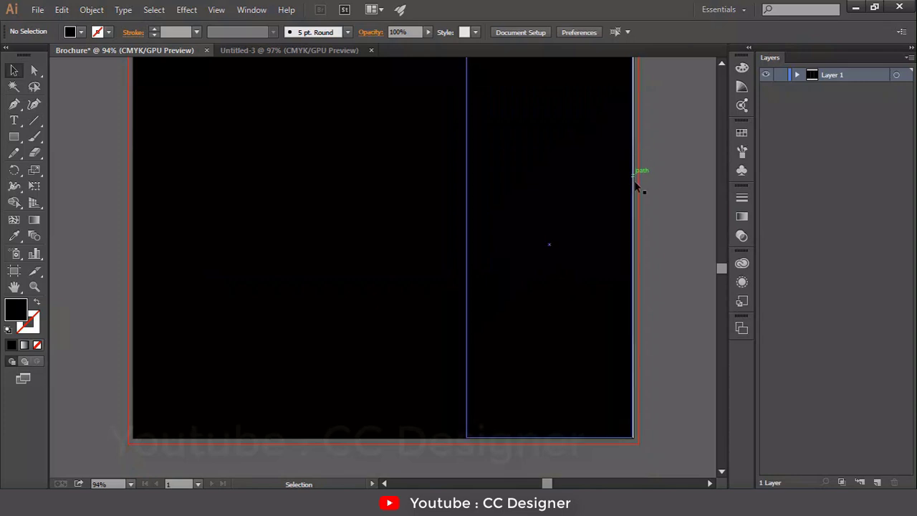
{"action": "scroll", "coordinate": [337, 260], "scroll_direction": "up", "scroll_amount": 1}
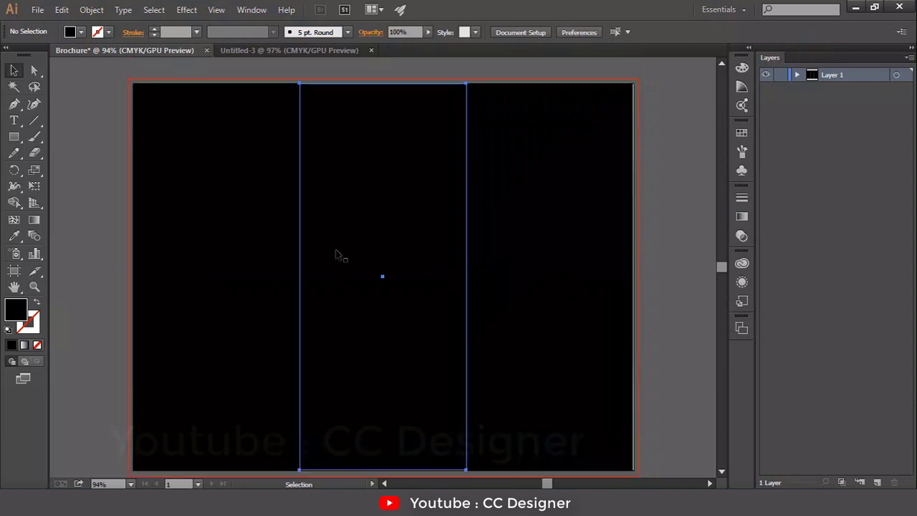
{"action": "left_click", "coordinate": [338, 256]}
{"action": "scroll", "coordinate": [670, 235], "scroll_direction": "up", "scroll_amount": 5}
{"action": "scroll", "coordinate": [669, 232], "scroll_direction": "down", "scroll_amount": 5}
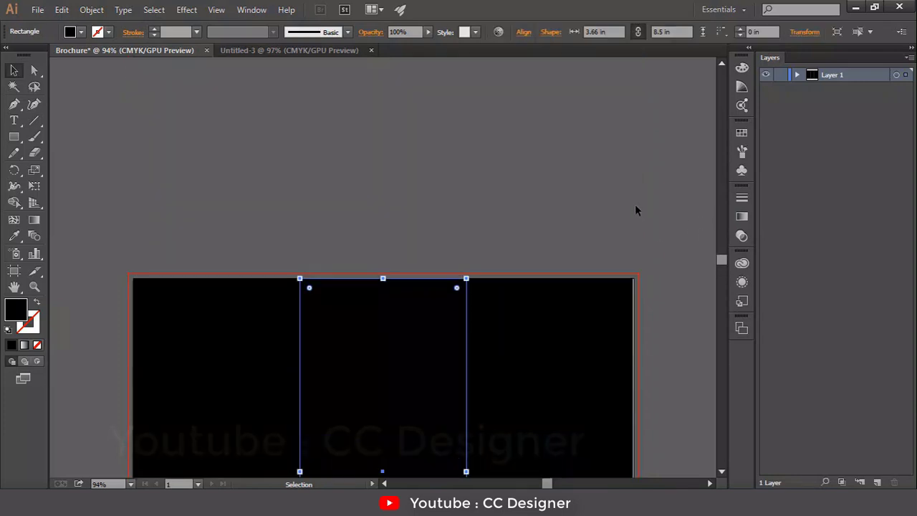
{"action": "left_click", "coordinate": [677, 169]}
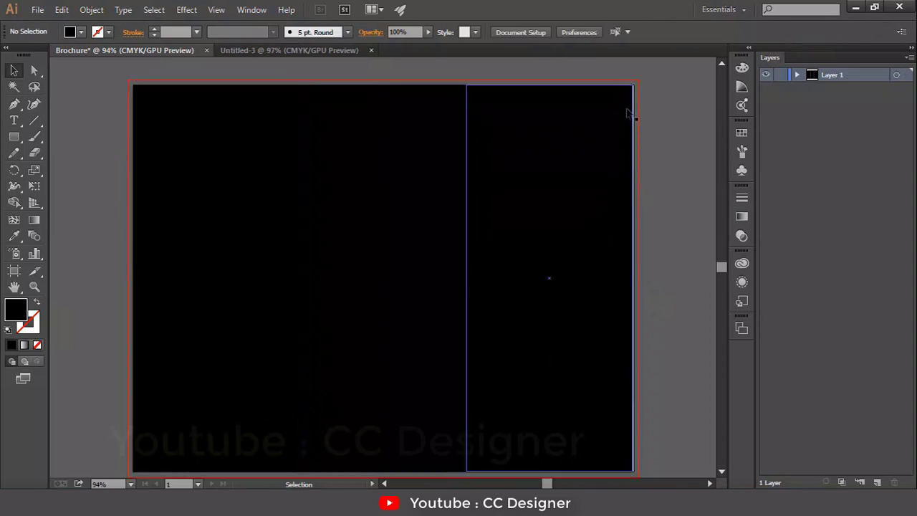
{"action": "key", "text": "a"}
{"action": "key", "text": "ctrl+equal"}
{"action": "key", "text": "ctrl+equal"}
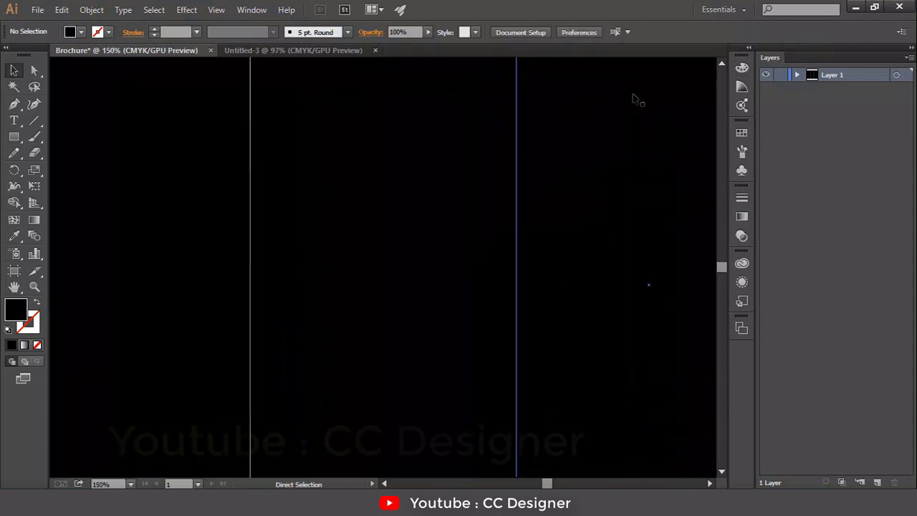
{"action": "scroll", "coordinate": [464, 227], "scroll_direction": "right", "scroll_amount": 5}
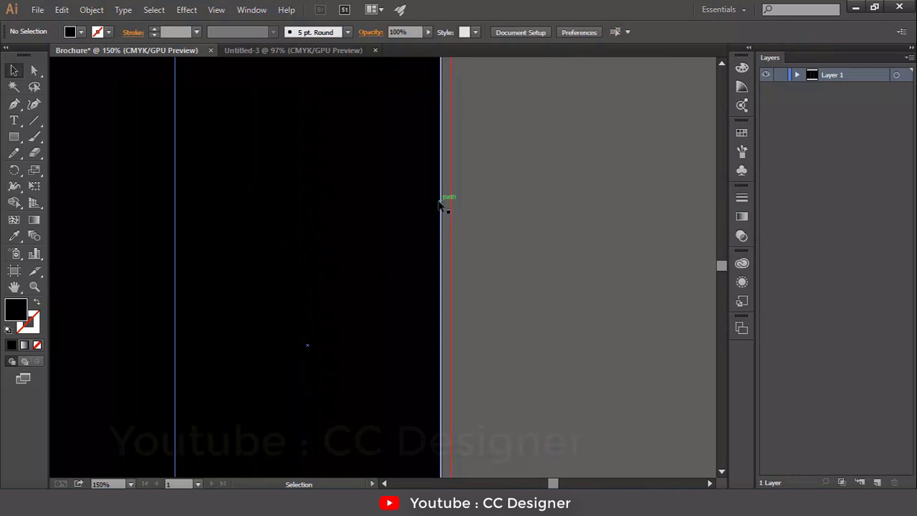
{"action": "key", "text": "ctrl+equal"}
{"action": "key", "text": "ctrl+equal"}
{"action": "key", "text": "ctrl+equal"}
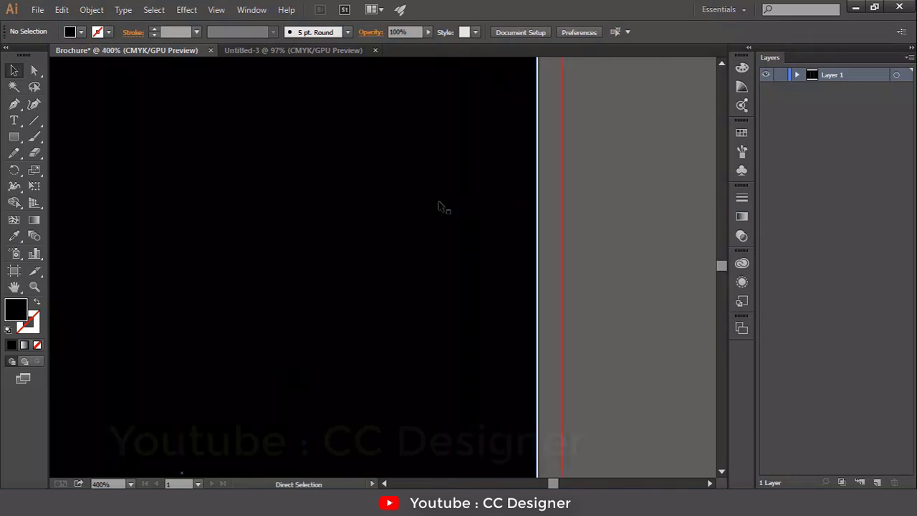
{"action": "key", "text": "ctrl+0"}
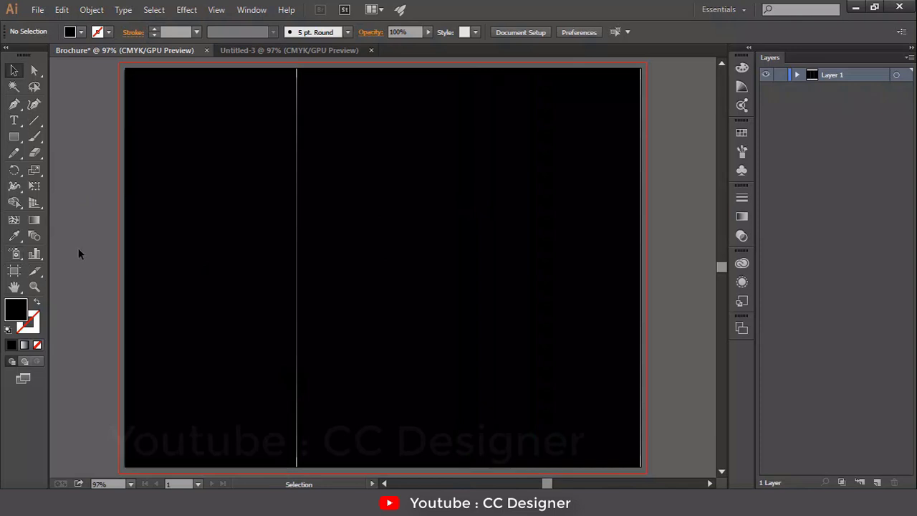
Delete all three panel rectangles from the artboard.
{"action": "left_click_drag", "start_coordinate": [383, 241], "coordinate": [352, 260]}
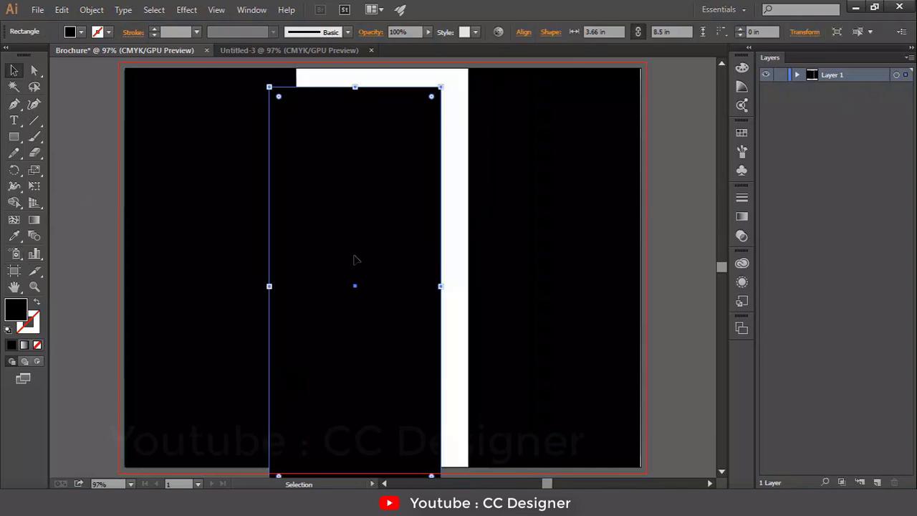
{"action": "key", "text": "Delete"}
{"action": "left_click_drag", "start_coordinate": [468, 221], "coordinate": [430, 236]}
{"action": "key", "text": "Delete"}
{"action": "left_click_drag", "start_coordinate": [280, 250], "coordinate": [257, 329]}
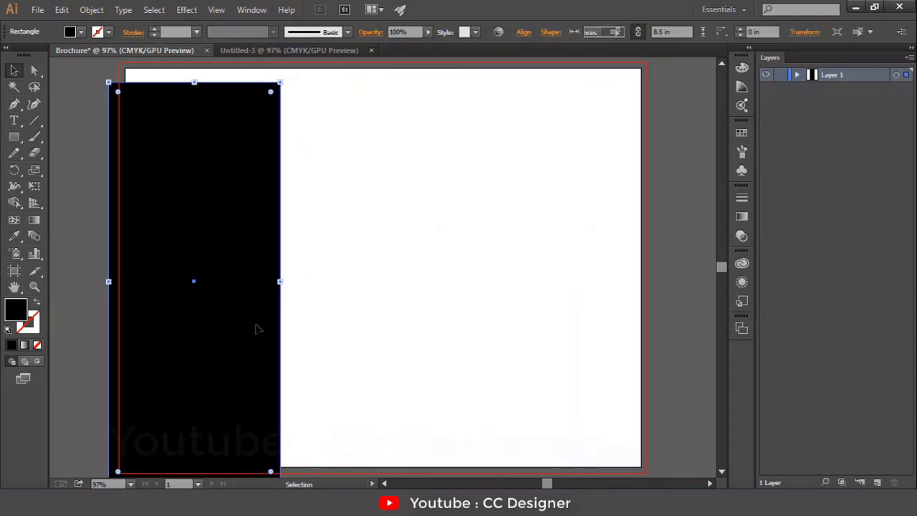
{"action": "key", "text": "Delete"}
Close Calculator and create a rectangle 11 in wide and 8.5 in high in the Brochure document.
{"action": "key", "text": "alt+Tab"}
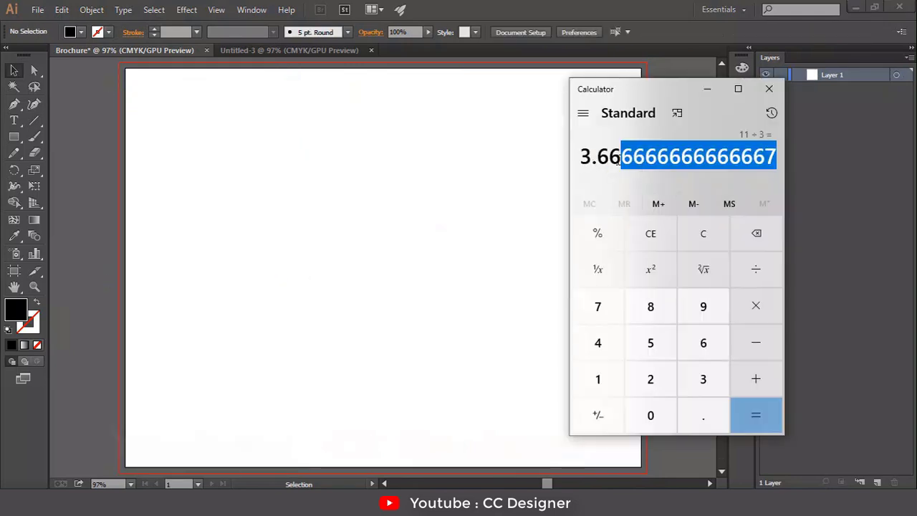
{"action": "left_click", "coordinate": [767, 89]}
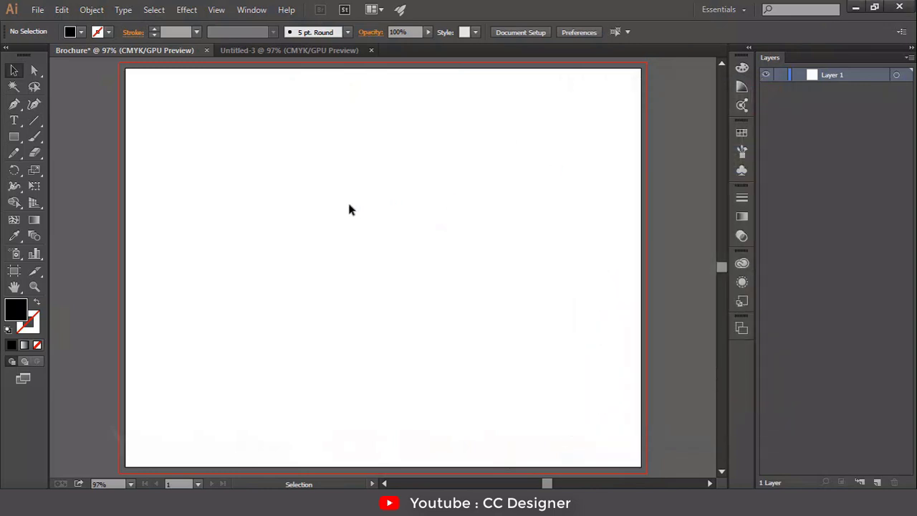
{"action": "key", "text": "m"}
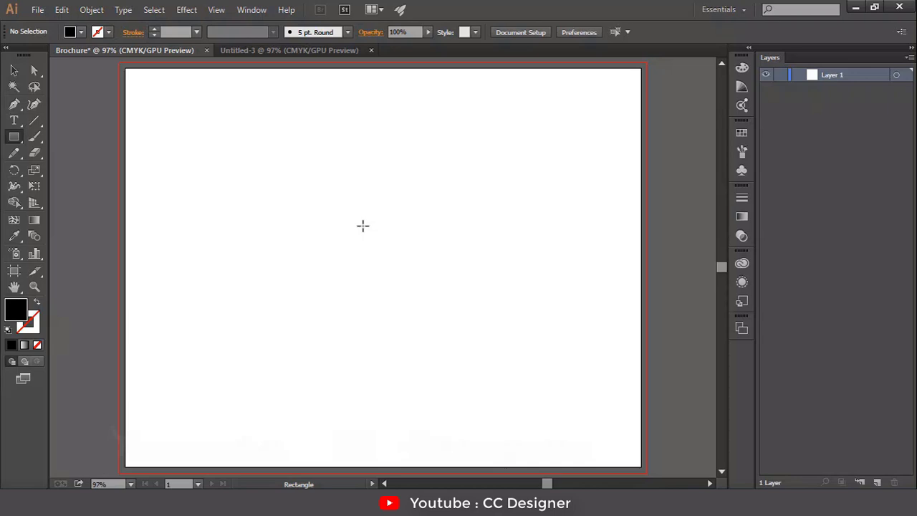
{"action": "left_click", "coordinate": [363, 226]}
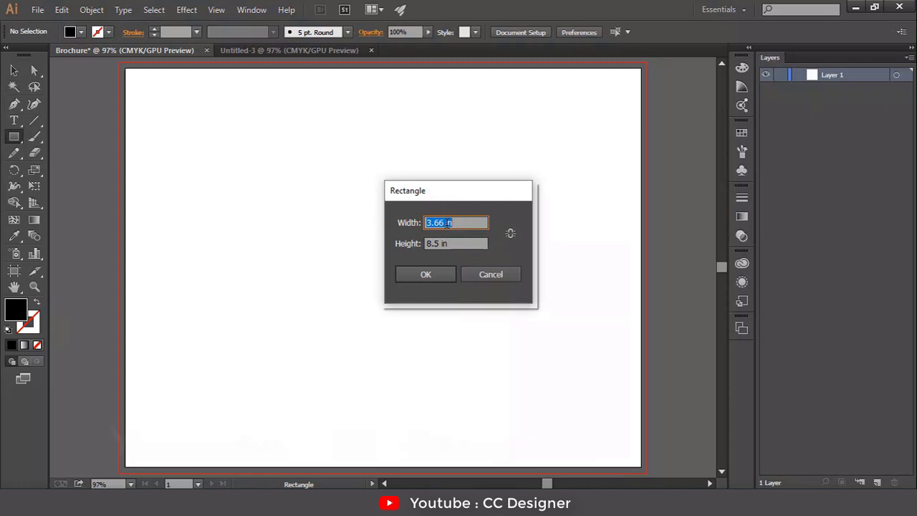
{"action": "type", "text": "11"}
{"action": "key", "text": "Tab"}
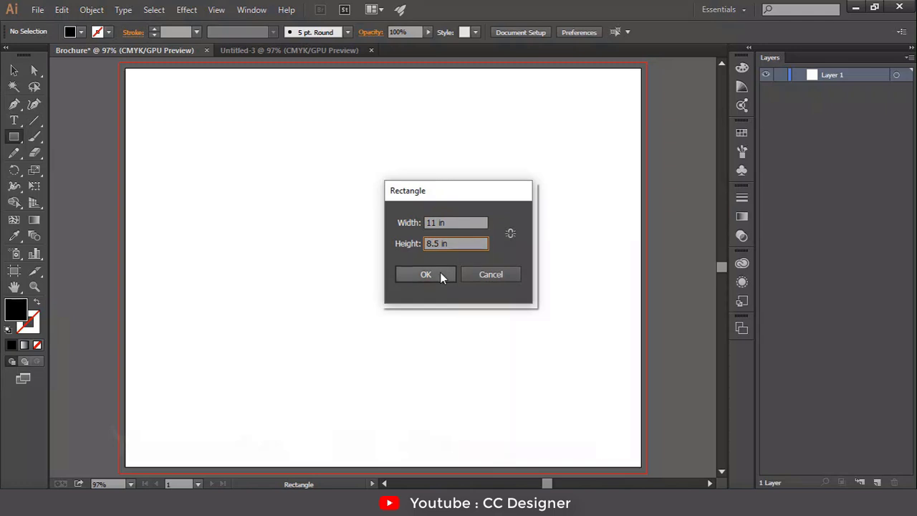
{"action": "left_click", "coordinate": [440, 273]}
Align the full-page rectangle to the artboard, centered both horizontally and vertically.
{"action": "left_click", "coordinate": [14, 69]}
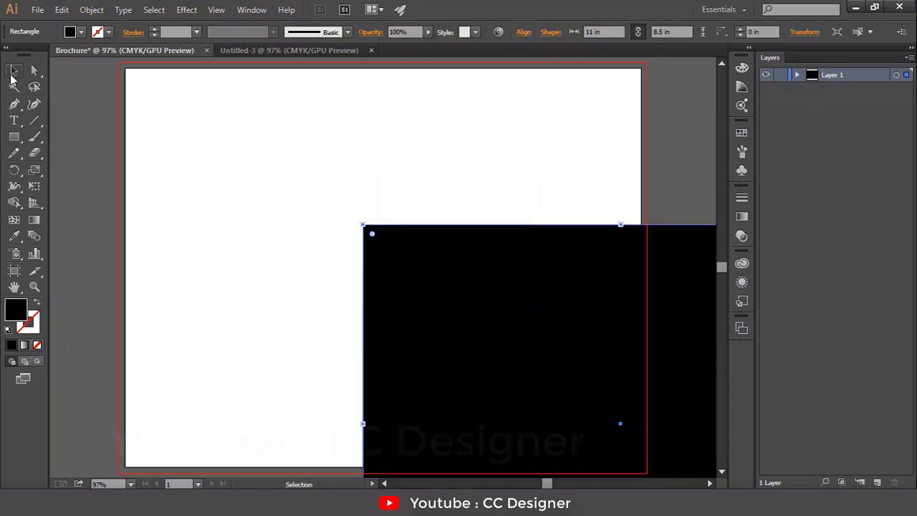
{"action": "left_click_drag", "start_coordinate": [492, 374], "coordinate": [391, 307]}
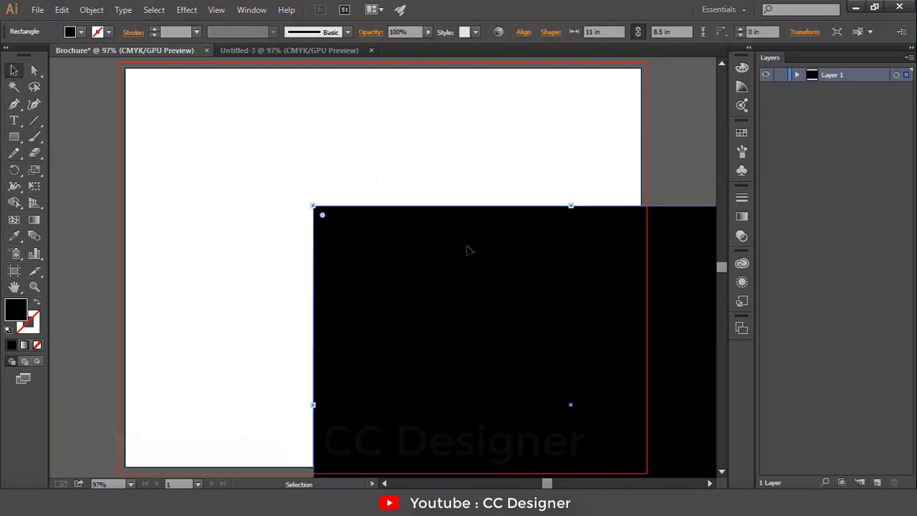
{"action": "left_click", "coordinate": [524, 32]}
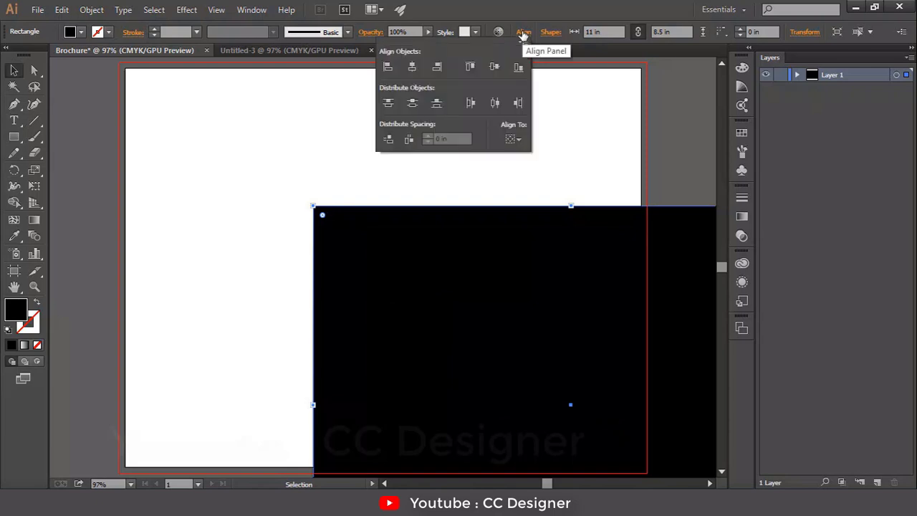
{"action": "left_click", "coordinate": [518, 143]}
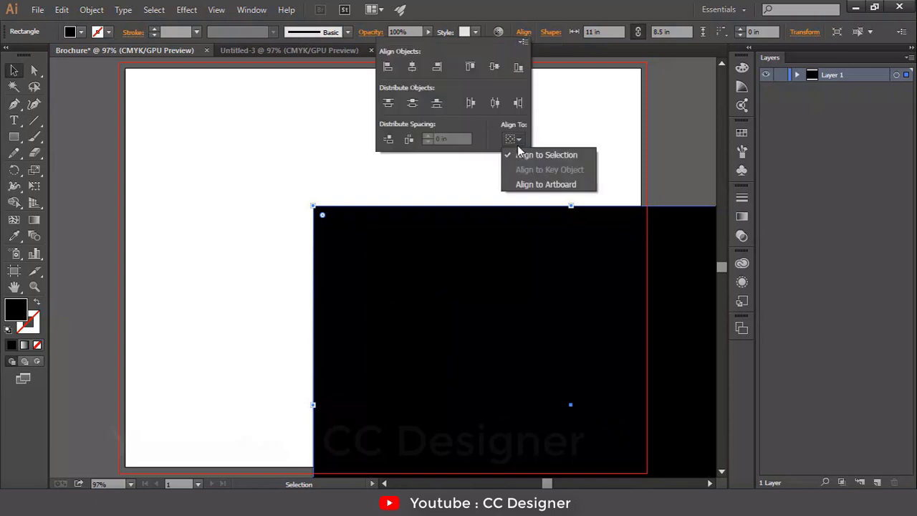
{"action": "left_click", "coordinate": [537, 186]}
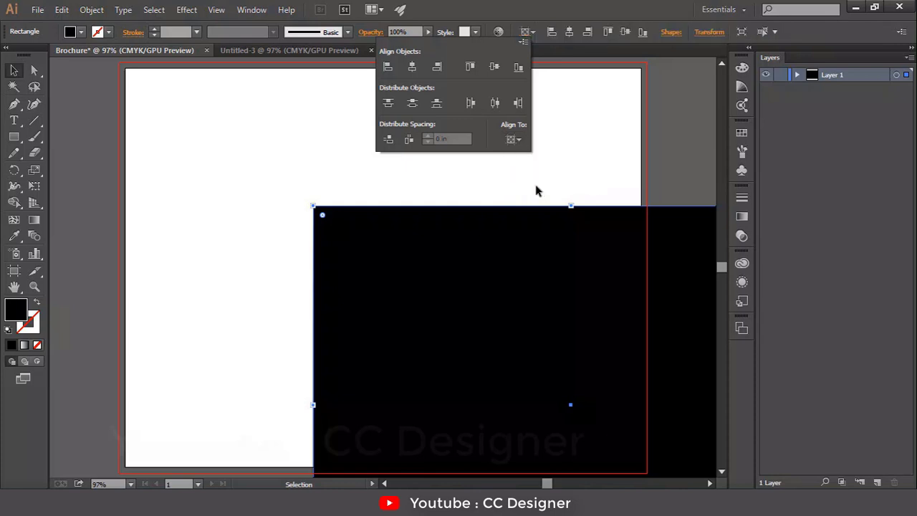
{"action": "left_click", "coordinate": [570, 31]}
{"action": "left_click", "coordinate": [622, 32]}
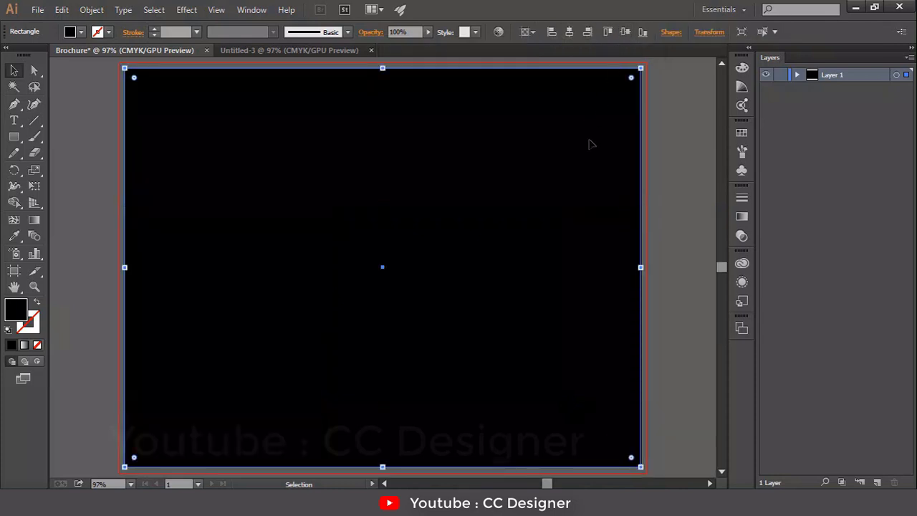
Fill the full-page rectangle with the dark green swatch and deselect it.
{"action": "left_click", "coordinate": [80, 32]}
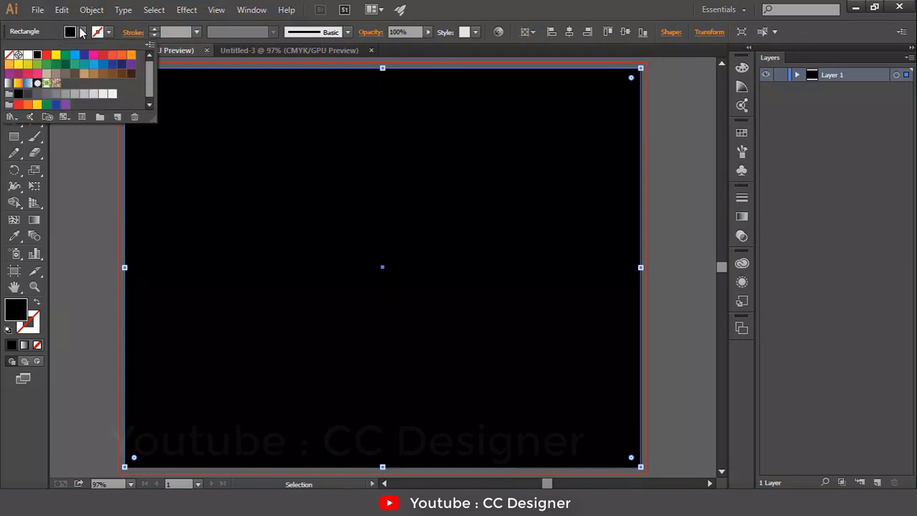
{"action": "left_click", "coordinate": [98, 71]}
{"action": "left_click", "coordinate": [79, 179]}
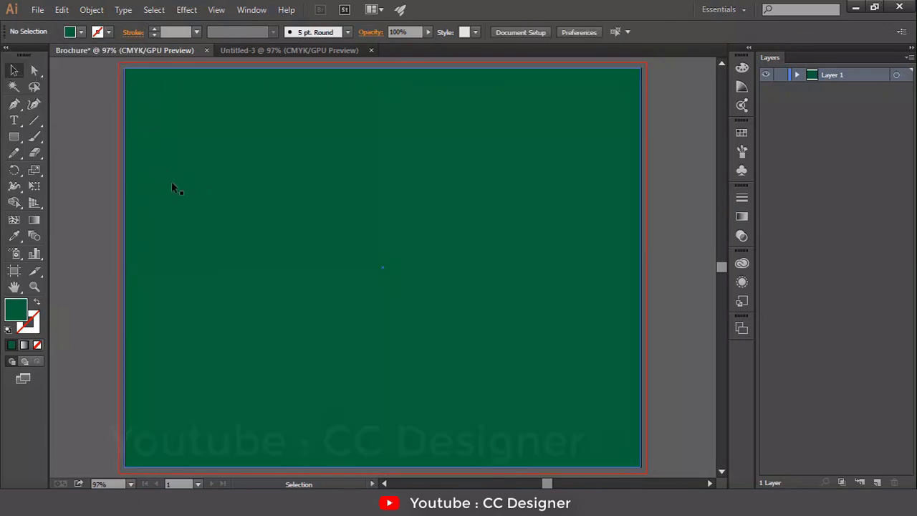
{"action": "left_click", "coordinate": [190, 199]}
{"action": "left_click", "coordinate": [73, 127]}
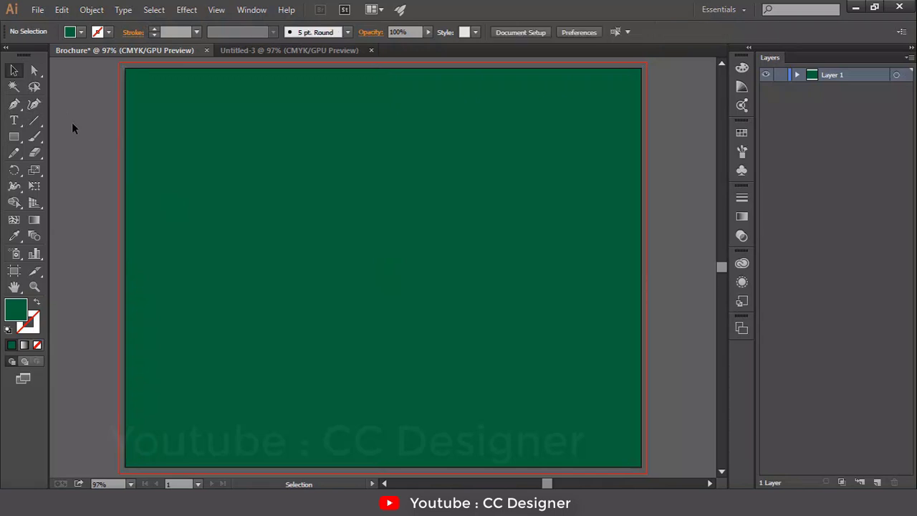
Split the full-page rectangle into a grid of 1 row and 3 columns with a 0 in gutter.
{"action": "left_click", "coordinate": [244, 147]}
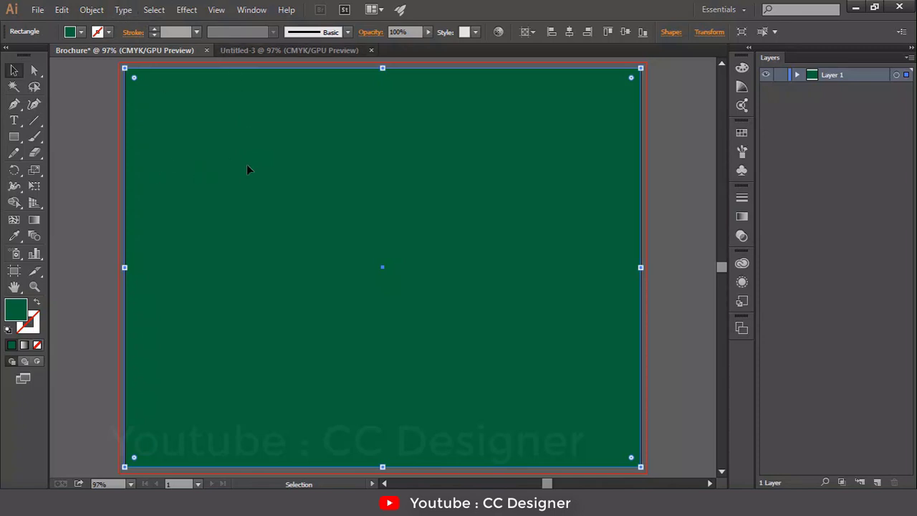
{"action": "left_click", "coordinate": [91, 9]}
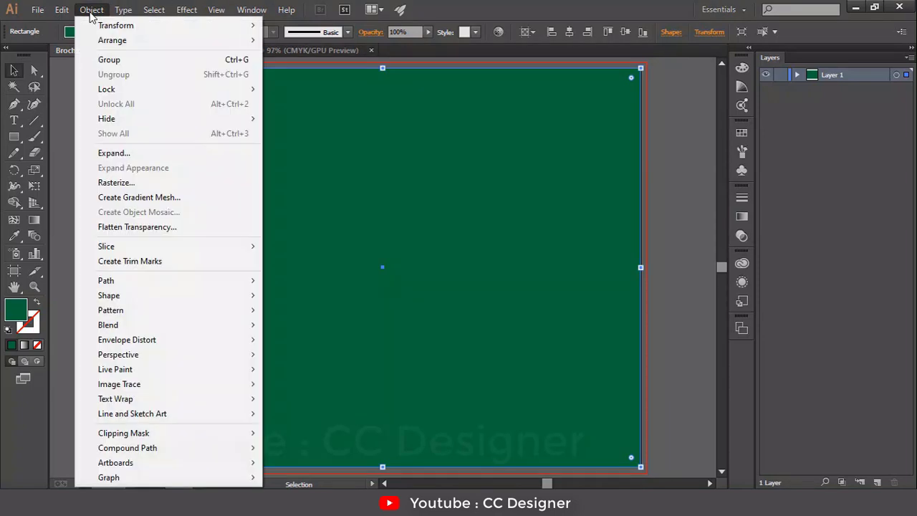
{"action": "mouse_move", "coordinate": [180, 275]}
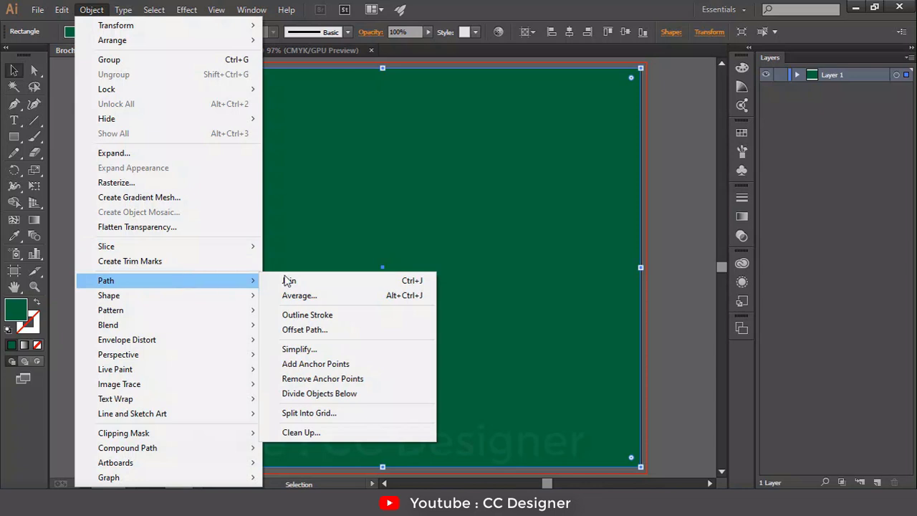
{"action": "left_click", "coordinate": [308, 412]}
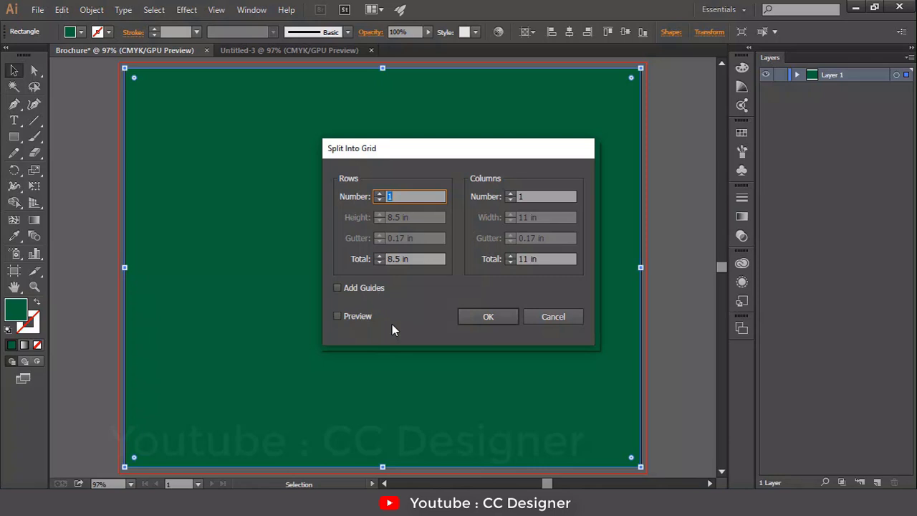
{"action": "left_click", "coordinate": [510, 193]}
{"action": "left_click", "coordinate": [510, 194]}
{"action": "left_click", "coordinate": [492, 316]}
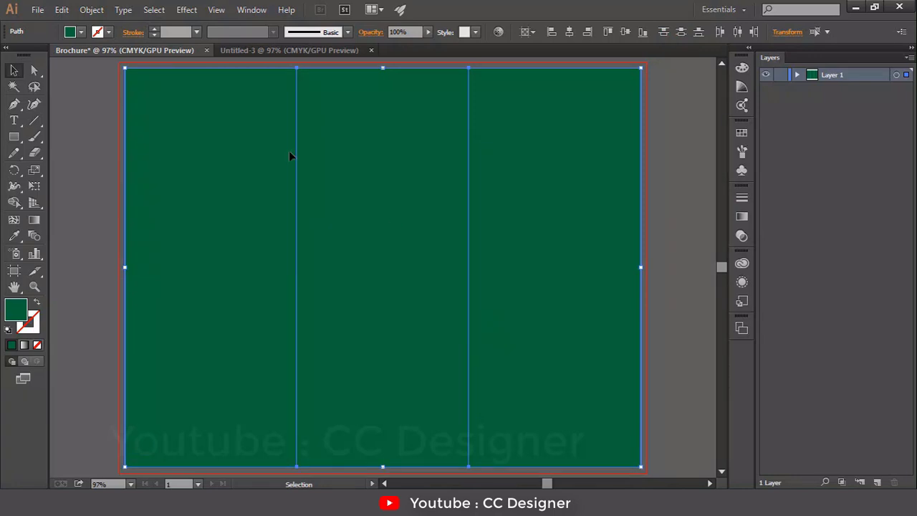
Examine the Split Into Grid row, column, width and gutter values for the three panels without applying changes.
{"action": "left_click", "coordinate": [91, 10]}
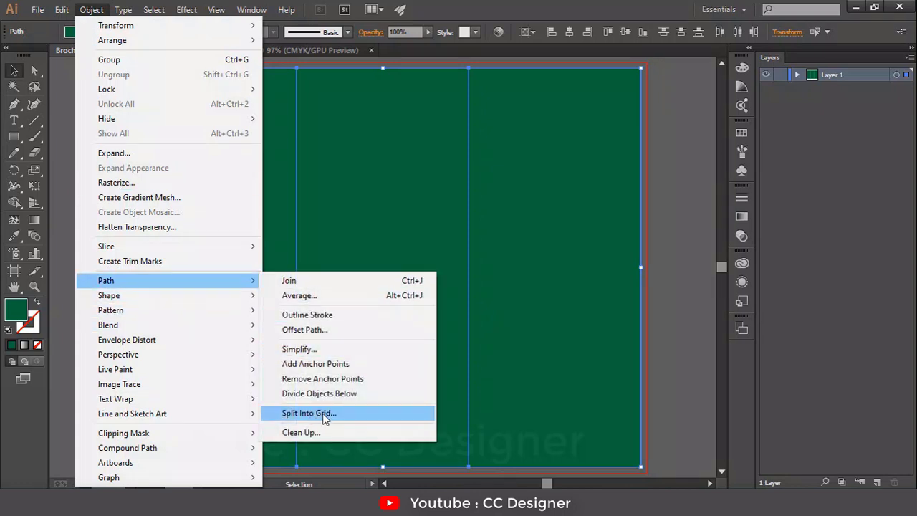
{"action": "left_click", "coordinate": [323, 414]}
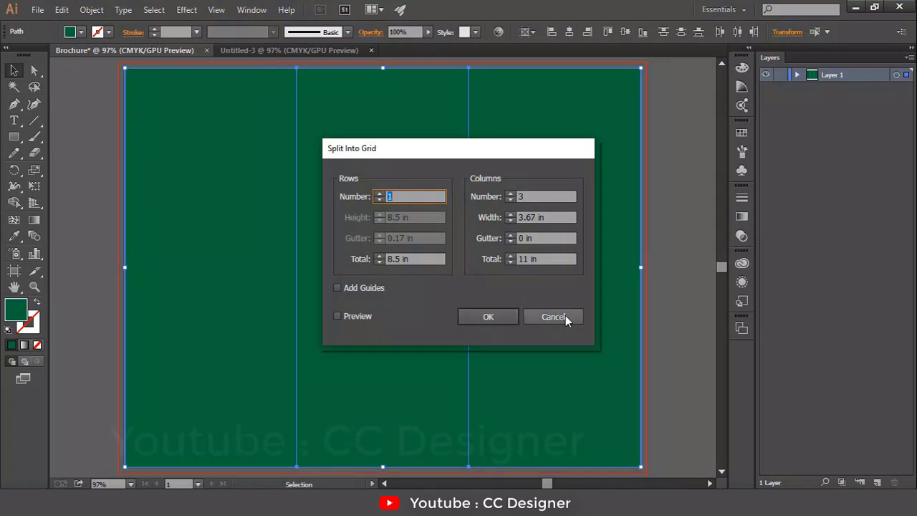
{"action": "left_click", "coordinate": [533, 317]}
Offset the paths of the three panels by -0.4 in with Miter joins to create an inner margin rectangle in each.
{"action": "key", "text": "ctrl+1"}
{"action": "scroll", "coordinate": [116, 191], "scroll_direction": "up", "scroll_amount": 2}
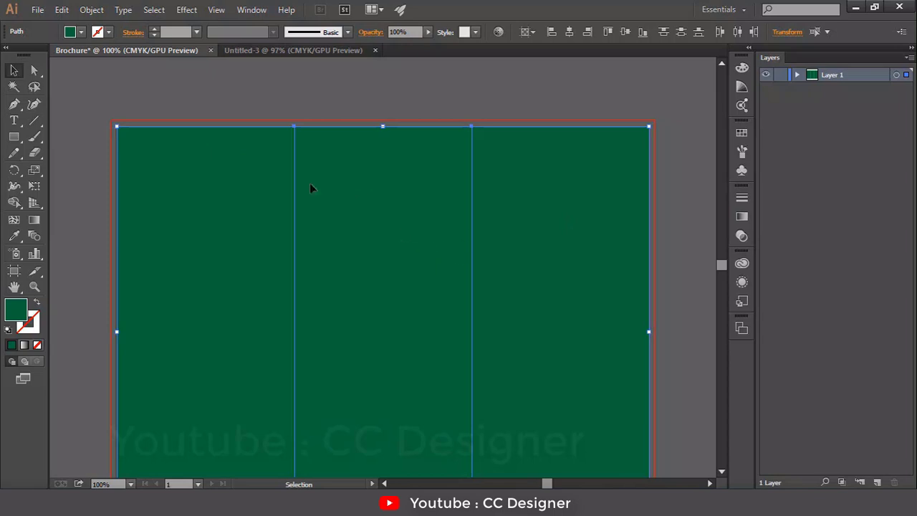
{"action": "left_click", "coordinate": [103, 11]}
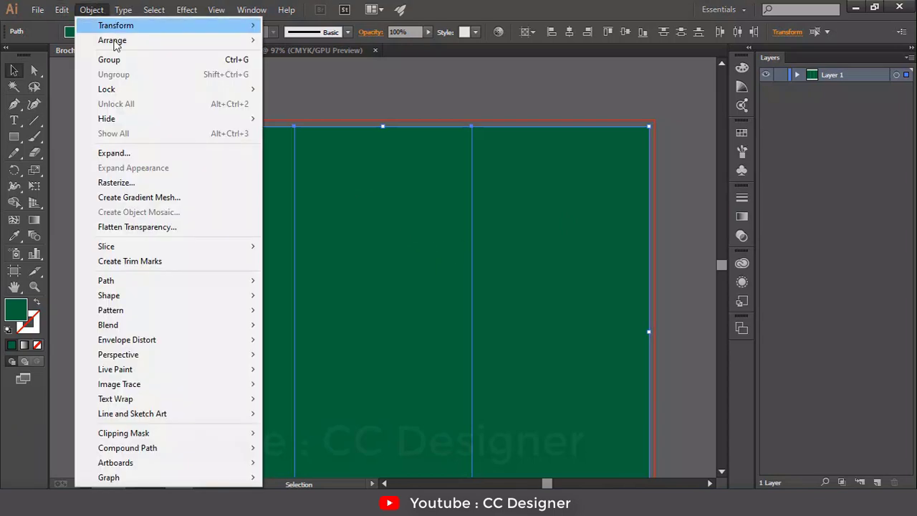
{"action": "mouse_move", "coordinate": [224, 287]}
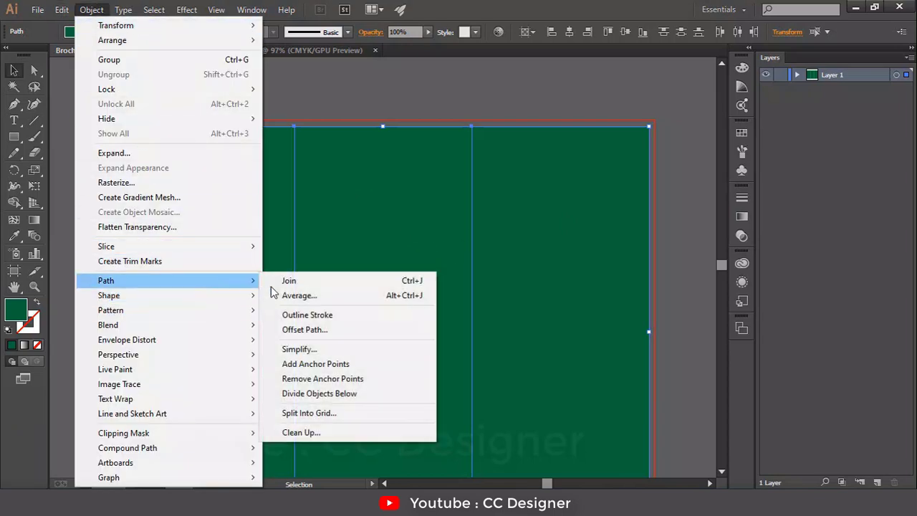
{"action": "left_click", "coordinate": [318, 331]}
{"action": "left_click_drag", "start_coordinate": [477, 184], "coordinate": [506, 167]}
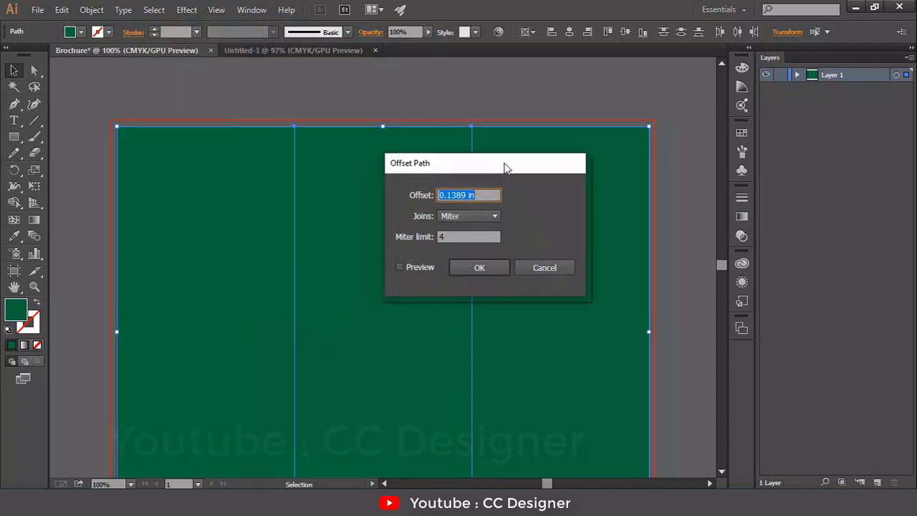
{"action": "type", "text": "0.4"}
{"action": "left_click", "coordinate": [421, 264]}
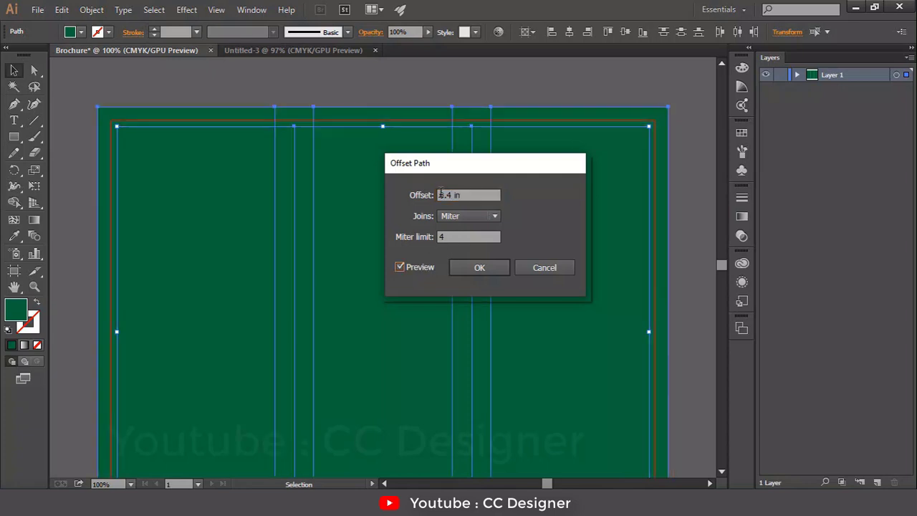
{"action": "left_click", "coordinate": [440, 195]}
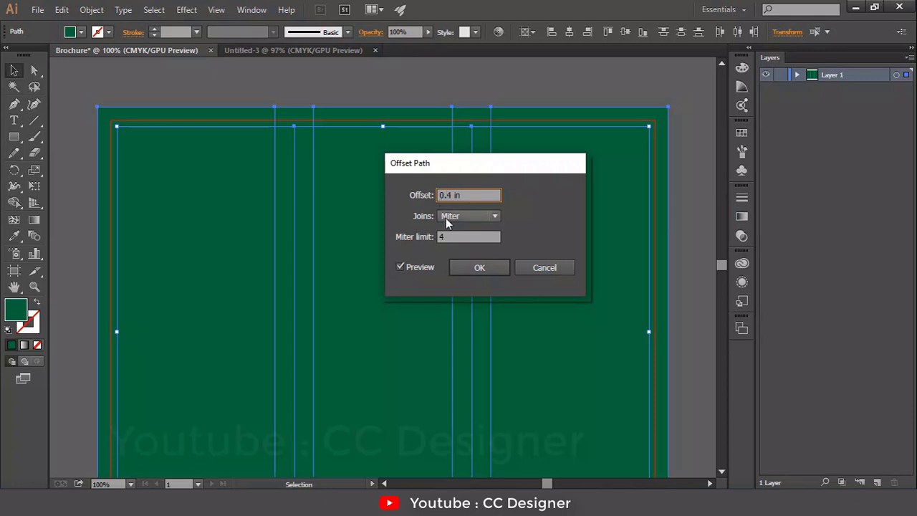
{"action": "type", "text": "-"}
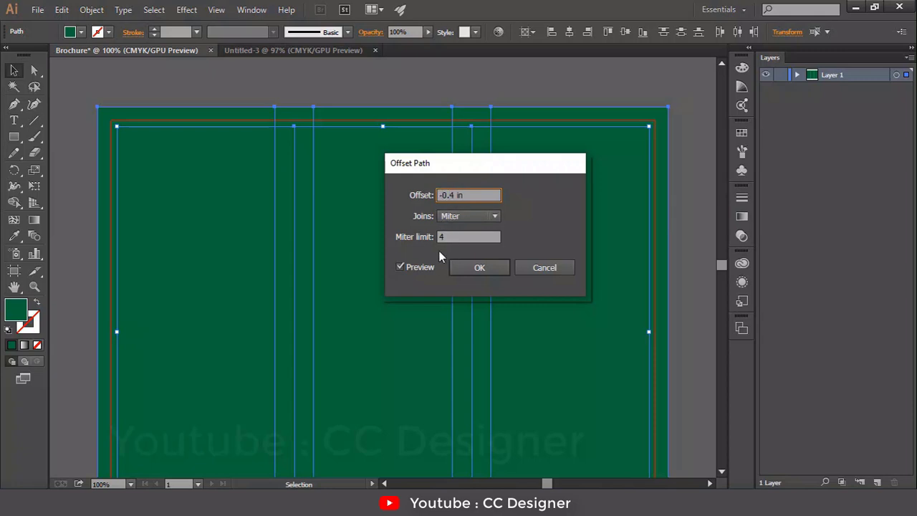
{"action": "left_click", "coordinate": [399, 268]}
{"action": "left_click", "coordinate": [402, 267]}
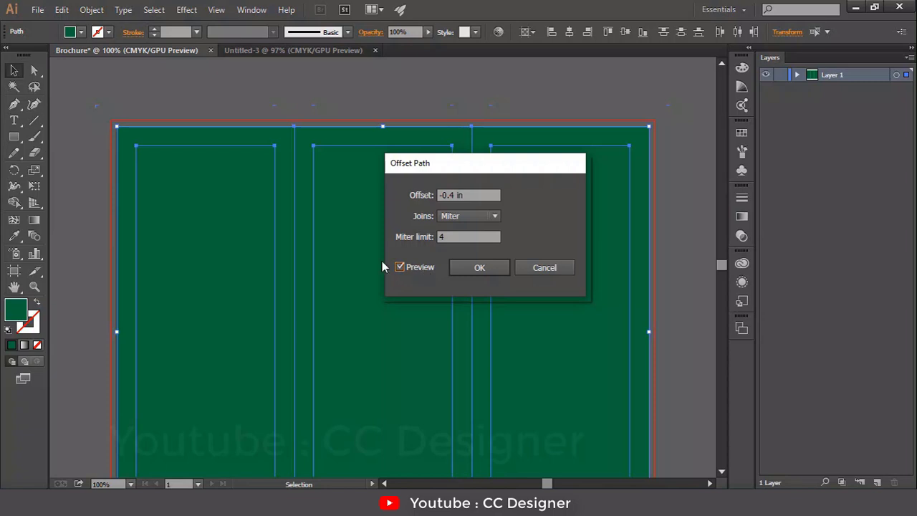
{"action": "left_click", "coordinate": [480, 229]}
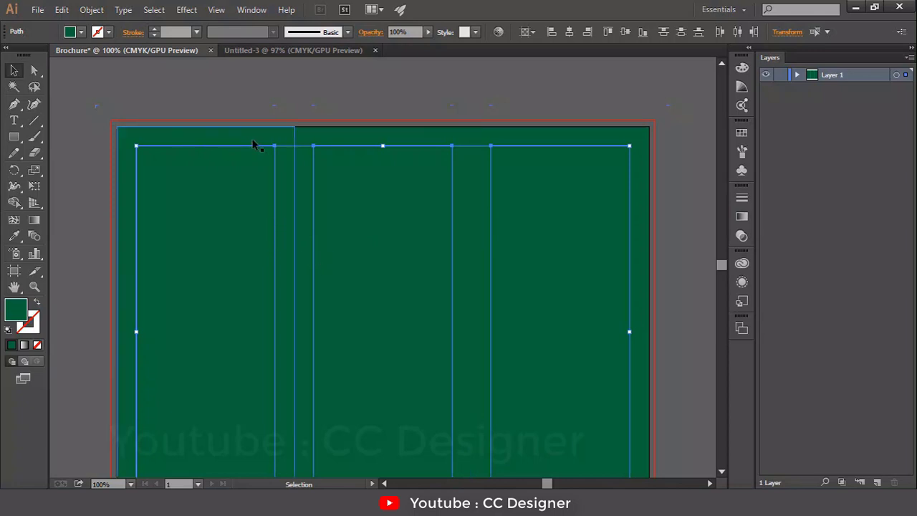
Convert the three inner margin rectangles to guides.
{"action": "right_click", "coordinate": [274, 216]}
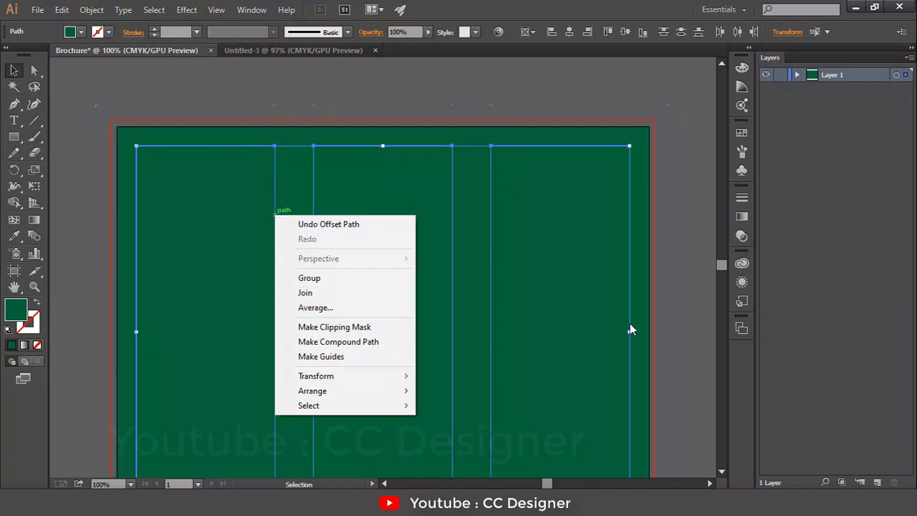
{"action": "left_click", "coordinate": [360, 364]}
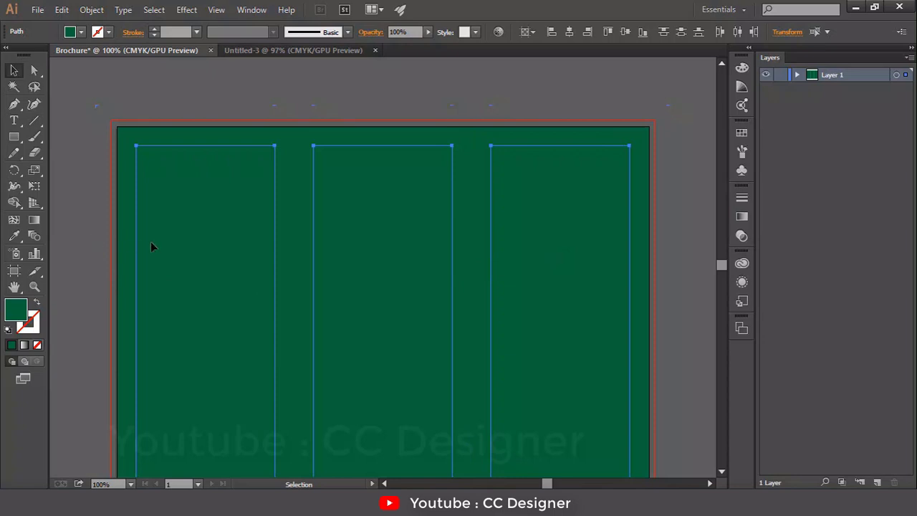
Duplicate the three green panels together with their margin guides onto the empty canvas left of the artboard.
{"action": "key", "text": "ctrl+a"}
{"action": "key", "text": "ctrl+minus"}
{"action": "key", "text": "ctrl+minus"}
{"action": "left_click_drag", "start_coordinate": [388, 301], "coordinate": [143, 196]}
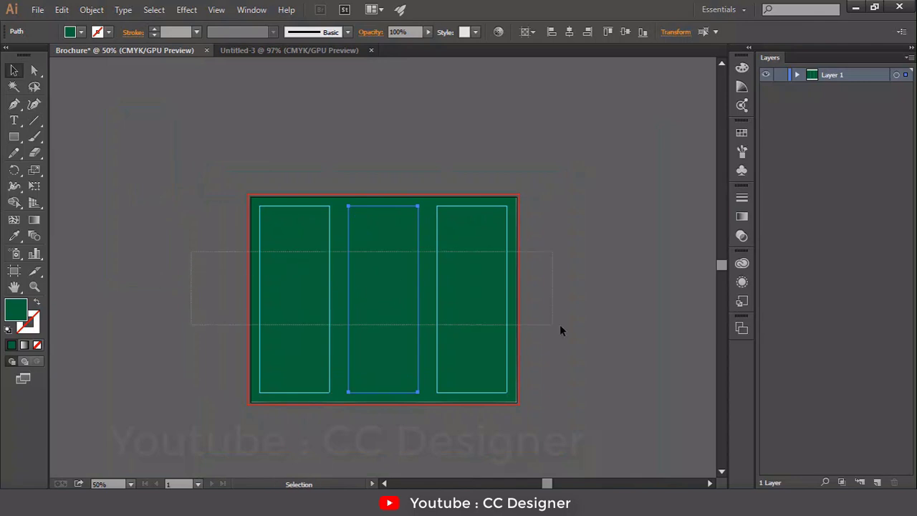
{"action": "left_click", "coordinate": [504, 322]}
{"action": "left_click_drag", "start_coordinate": [491, 322], "coordinate": [183, 236]}
{"action": "left_click", "coordinate": [360, 136]}
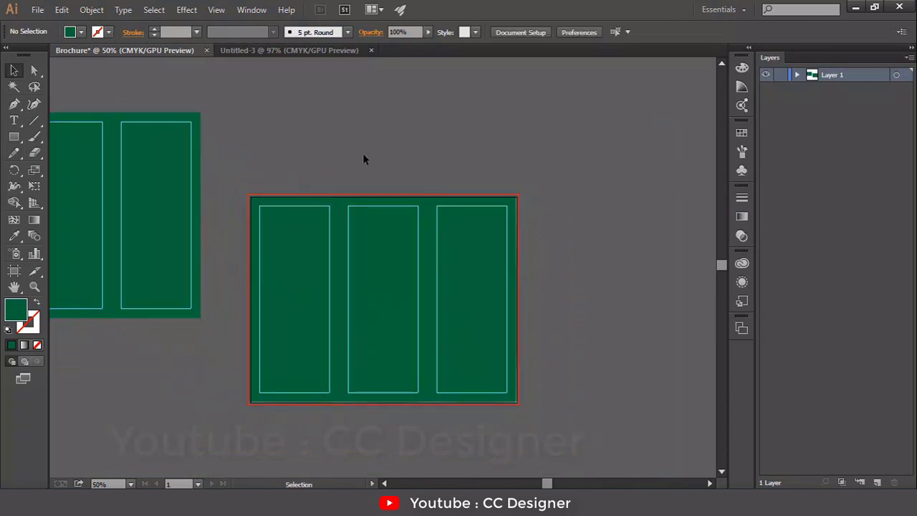
Convert the three full-height panels on the artboard to guides and lock all guides.
{"action": "key", "text": "ctrl+0"}
{"action": "scroll", "coordinate": [364, 158], "scroll_direction": "up", "scroll_amount": 1}
{"action": "left_click", "coordinate": [364, 158]}
{"action": "left_click_drag", "start_coordinate": [82, 98], "coordinate": [631, 108]}
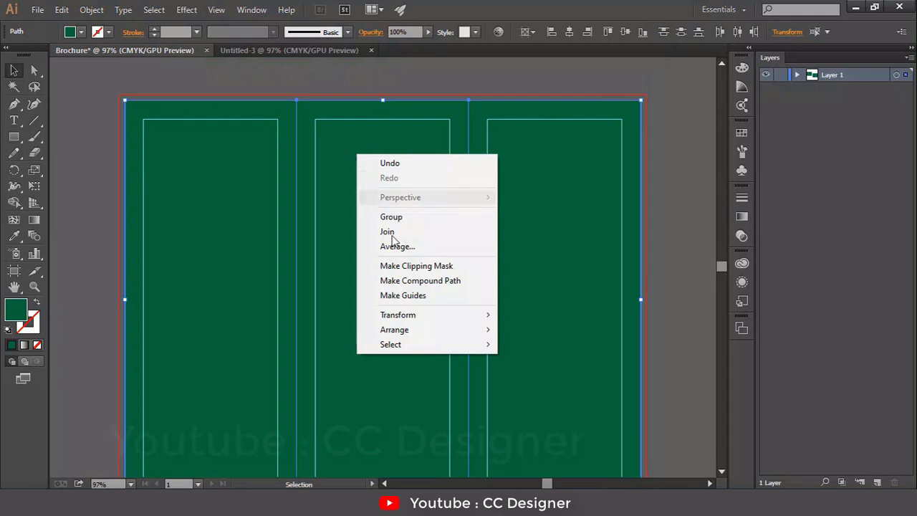
{"action": "left_click", "coordinate": [428, 295]}
{"action": "left_click", "coordinate": [432, 302]}
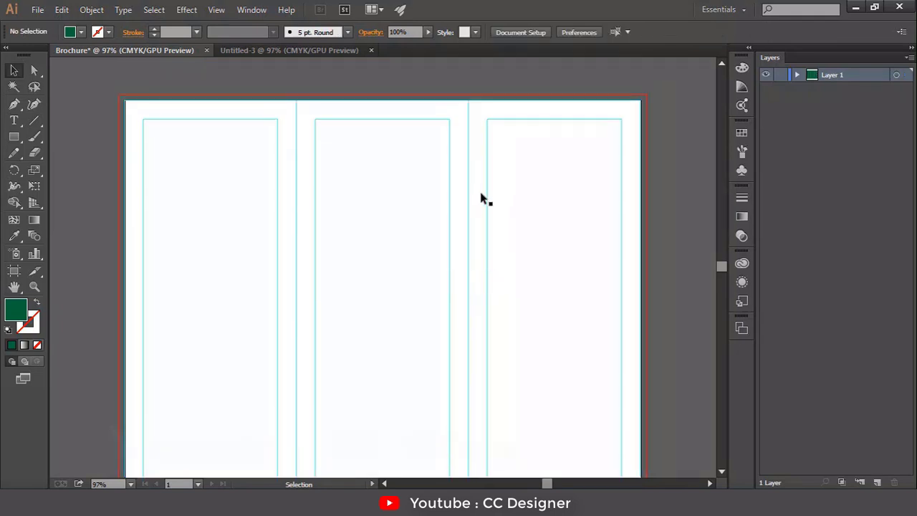
{"action": "right_click", "coordinate": [377, 232]}
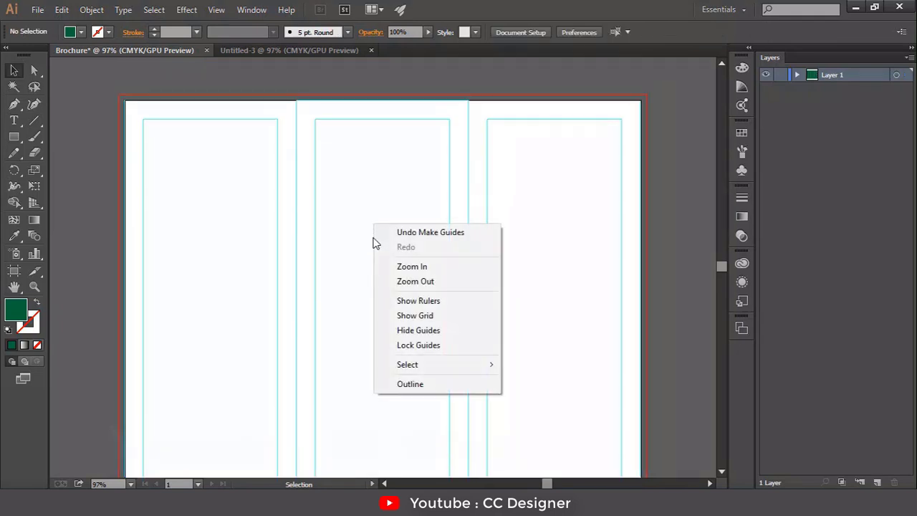
{"action": "left_click", "coordinate": [411, 350]}
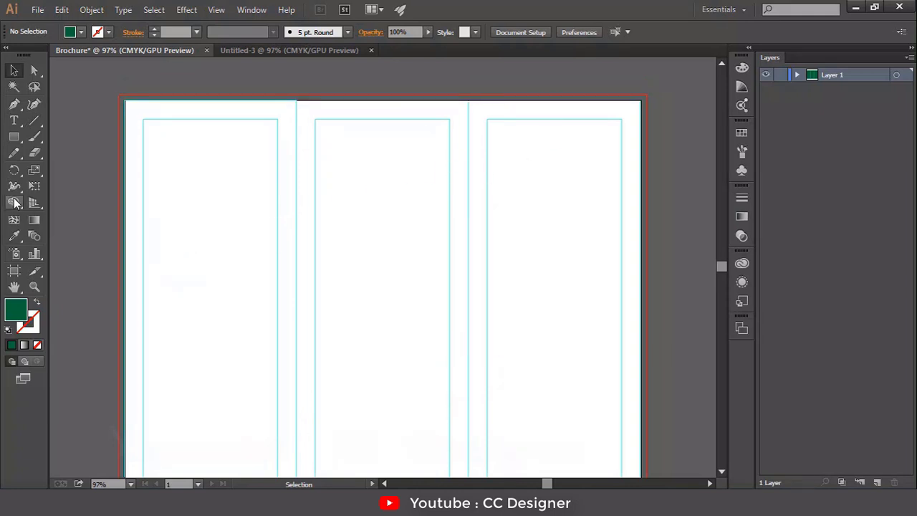
Draw a green rectangle 11.25 in wide and 8.75 in high over the full bleed area and lock it.
{"action": "left_click", "coordinate": [21, 137]}
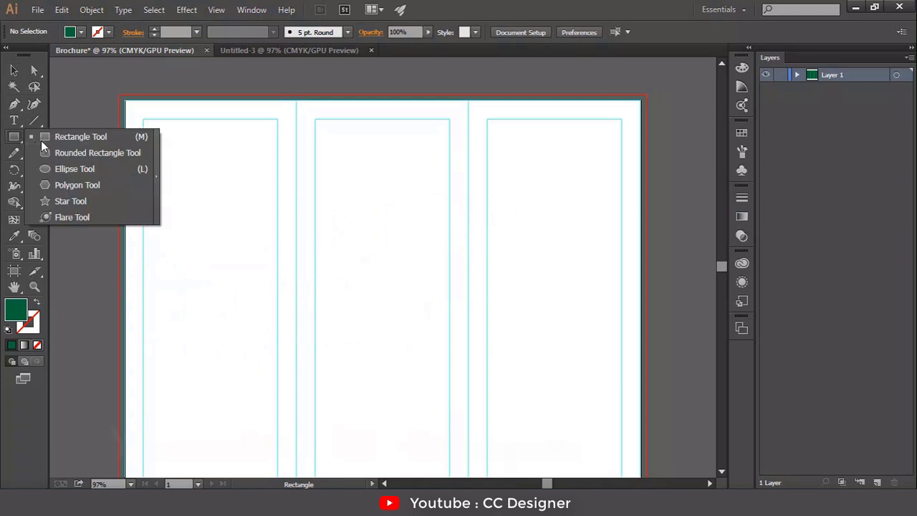
{"action": "left_click", "coordinate": [49, 141]}
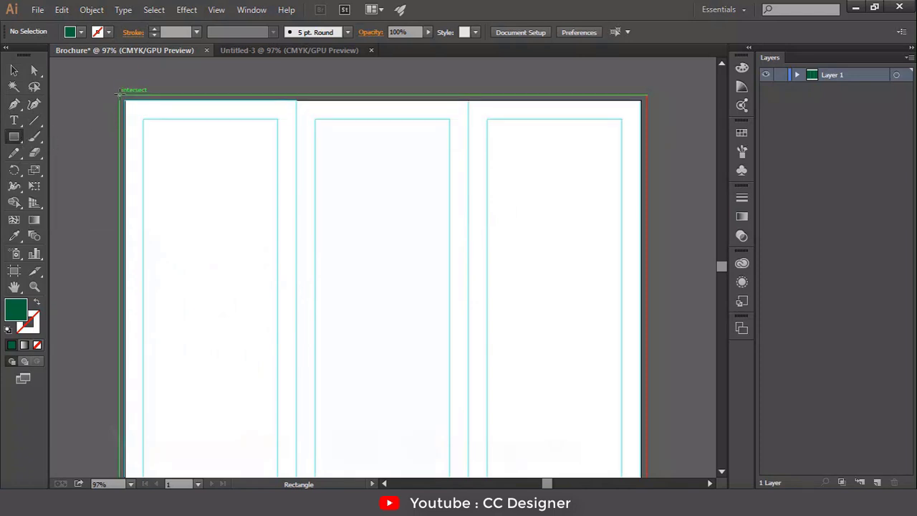
{"action": "left_click_drag", "start_coordinate": [120, 92], "coordinate": [645, 452]}
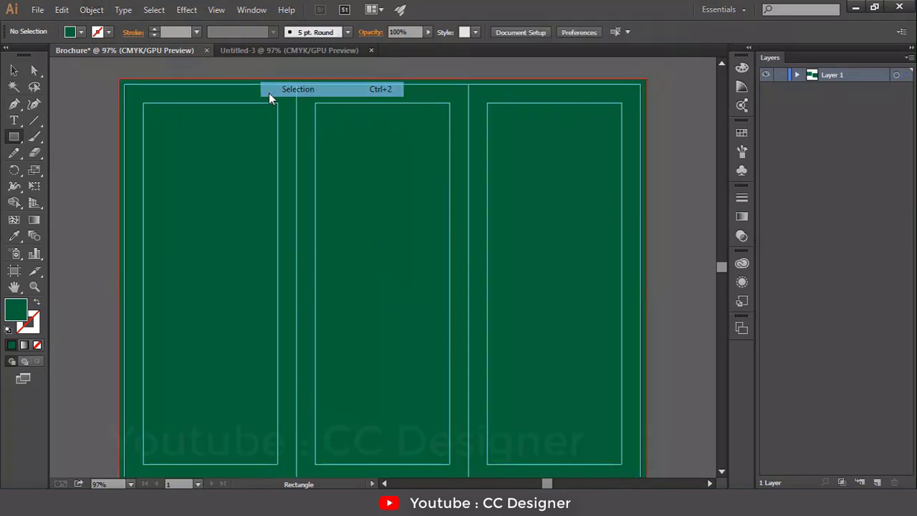
{"action": "left_click", "coordinate": [89, 10]}
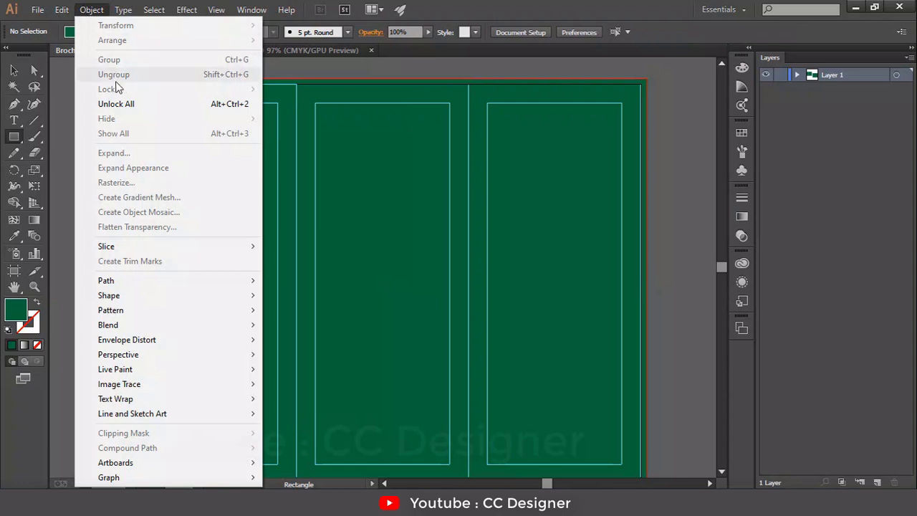
{"action": "left_click", "coordinate": [374, 238]}
{"action": "left_click", "coordinate": [347, 246]}
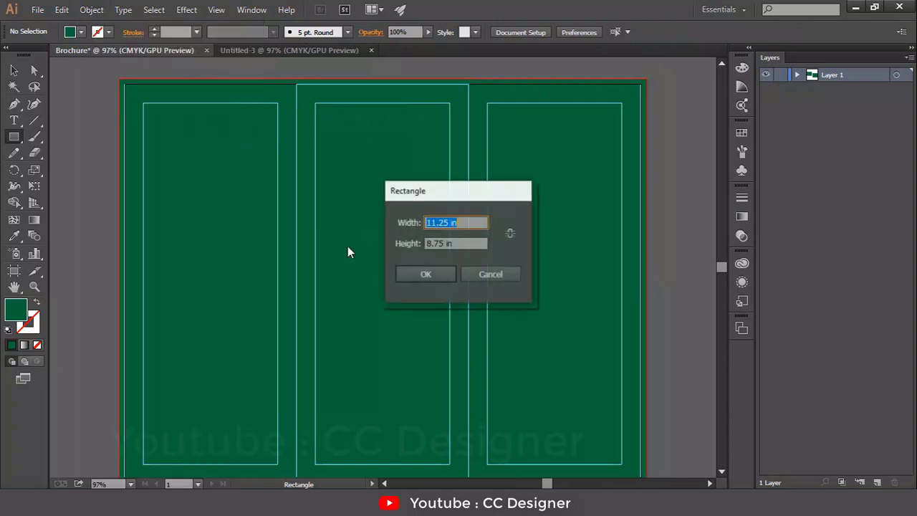
{"action": "left_click", "coordinate": [502, 274]}
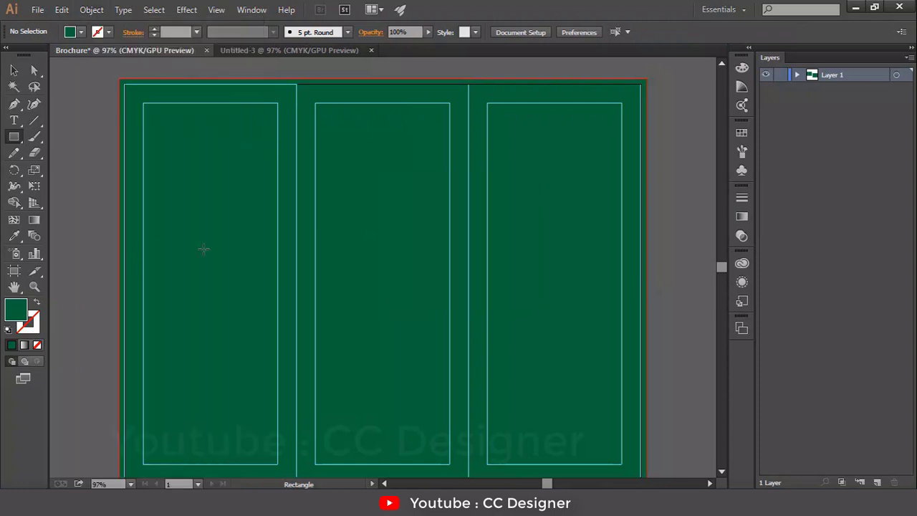
{"action": "left_click", "coordinate": [174, 258]}
{"action": "key", "text": "Escape"}
{"action": "key", "text": "ctrl+minus"}
{"action": "key", "text": "ctrl+minus"}
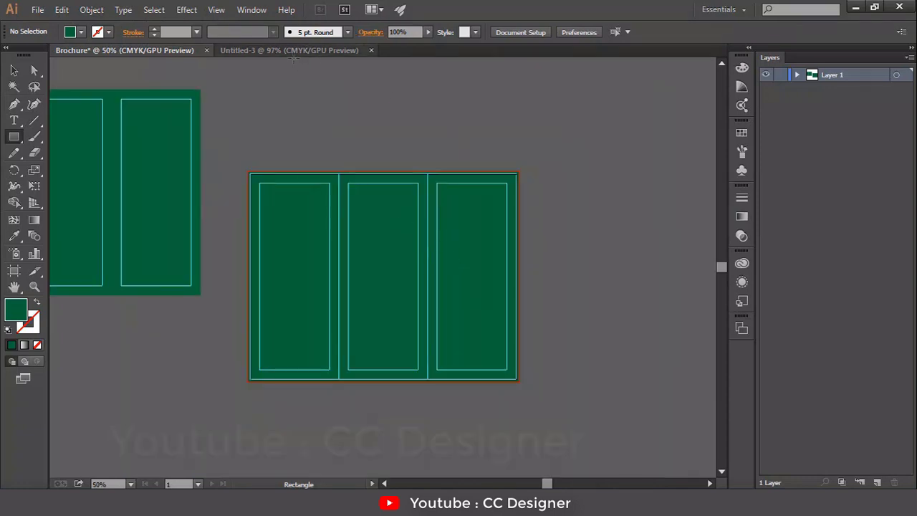
{"action": "left_click", "coordinate": [295, 276]}
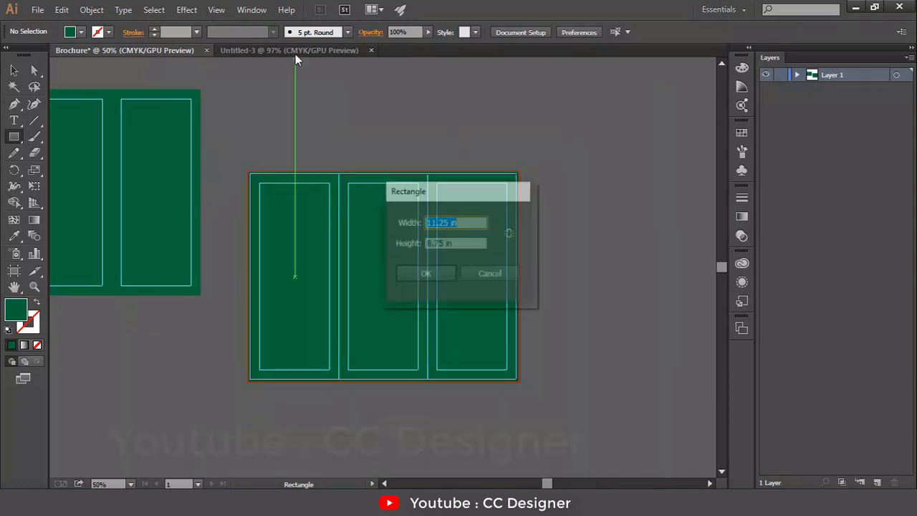
{"action": "left_click", "coordinate": [510, 274]}
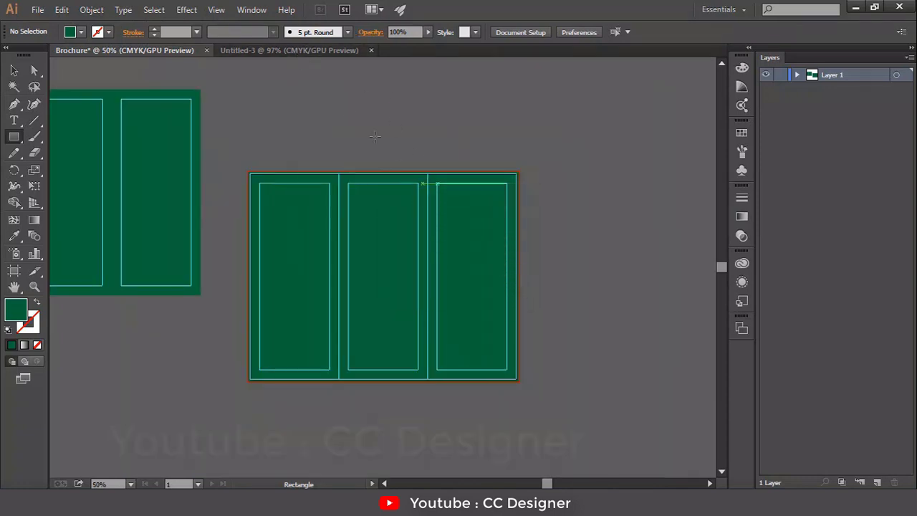
Examine the two-artboard layout in the Untitled-3 document and return to the Brochure document.
{"action": "left_click", "coordinate": [326, 55]}
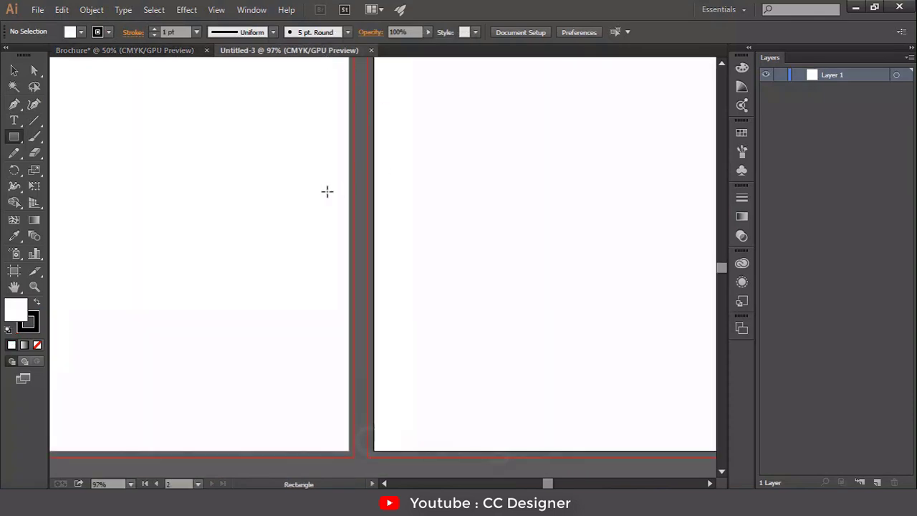
{"action": "key", "text": "ctrl+minus"}
{"action": "key", "text": "ctrl+minus"}
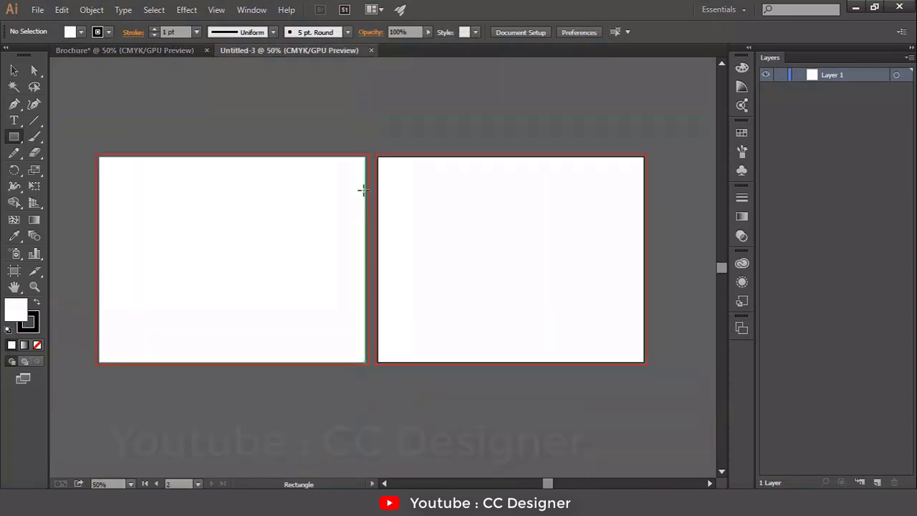
{"action": "left_click", "coordinate": [140, 50]}
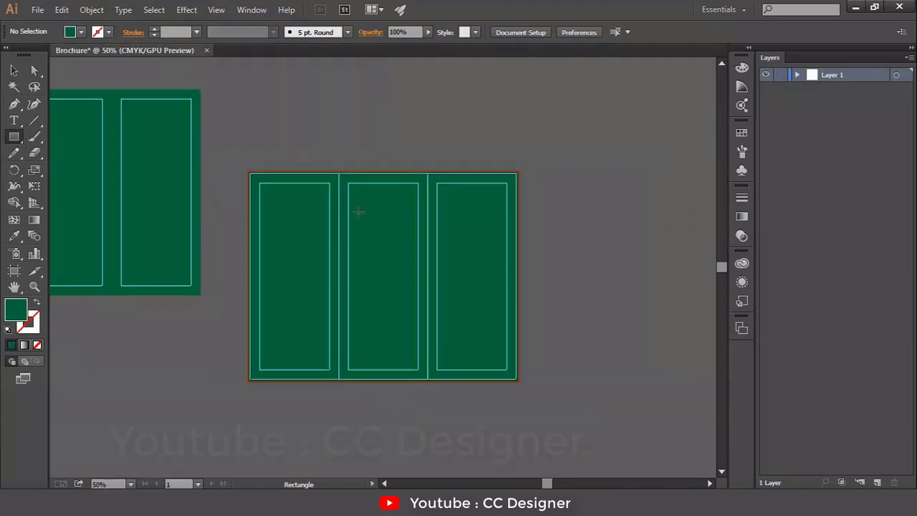
{"action": "left_click", "coordinate": [294, 191]}
{"action": "left_click", "coordinate": [493, 277]}
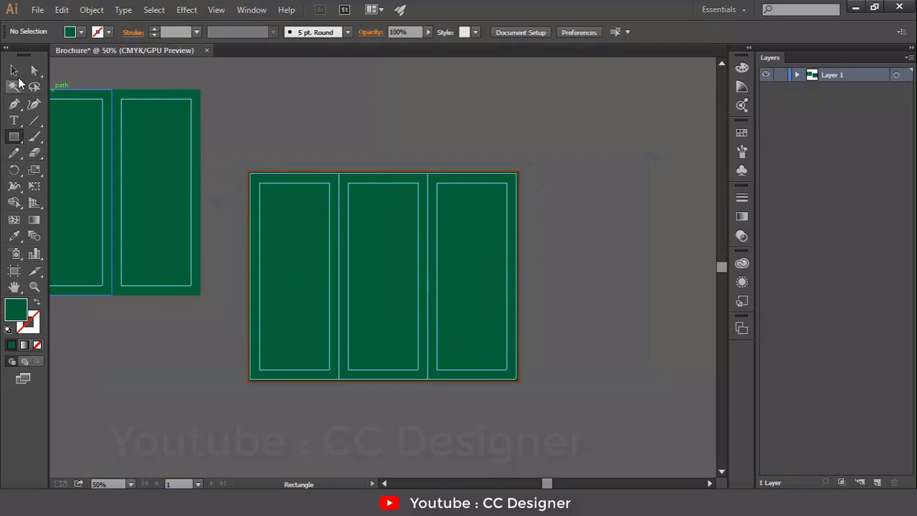
Try duplicating Artboard 1 beside the original while its artwork is locked, and undo the added artboards.
{"action": "left_click", "coordinate": [14, 71]}
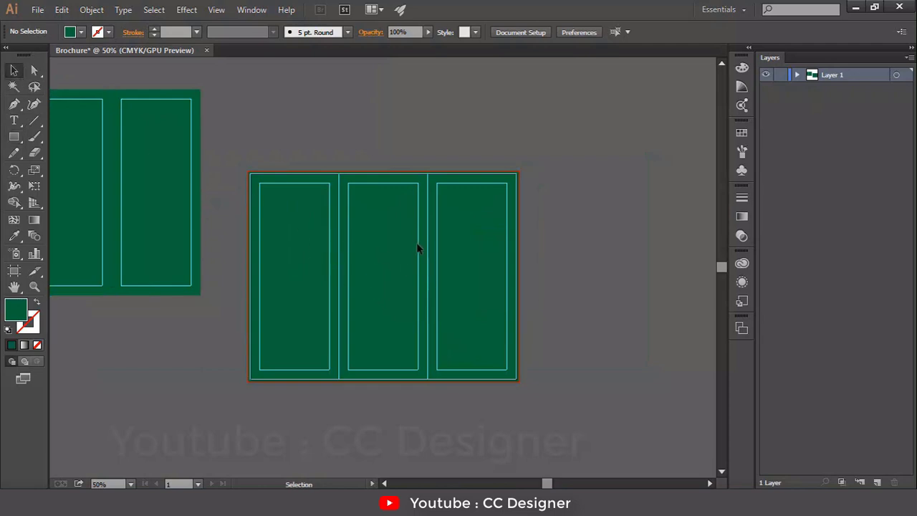
{"action": "left_click", "coordinate": [14, 270]}
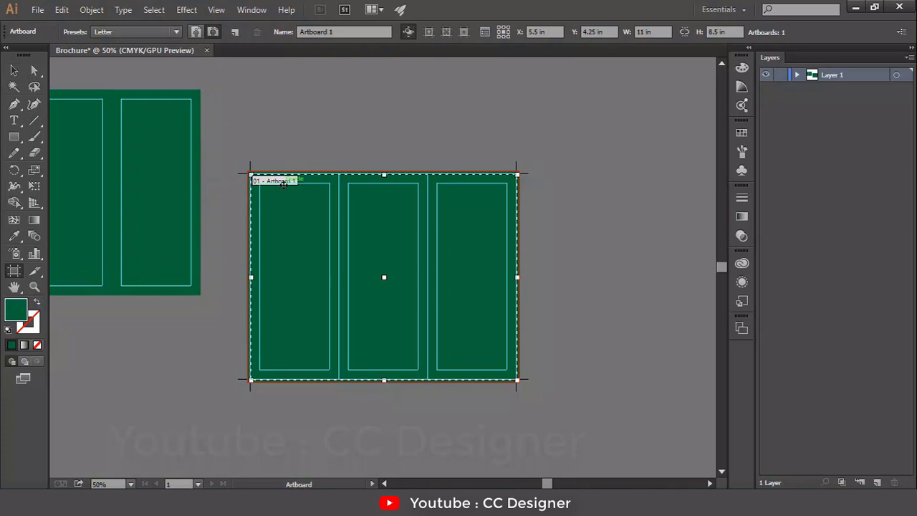
{"action": "left_click_drag", "start_coordinate": [284, 183], "coordinate": [609, 185]}
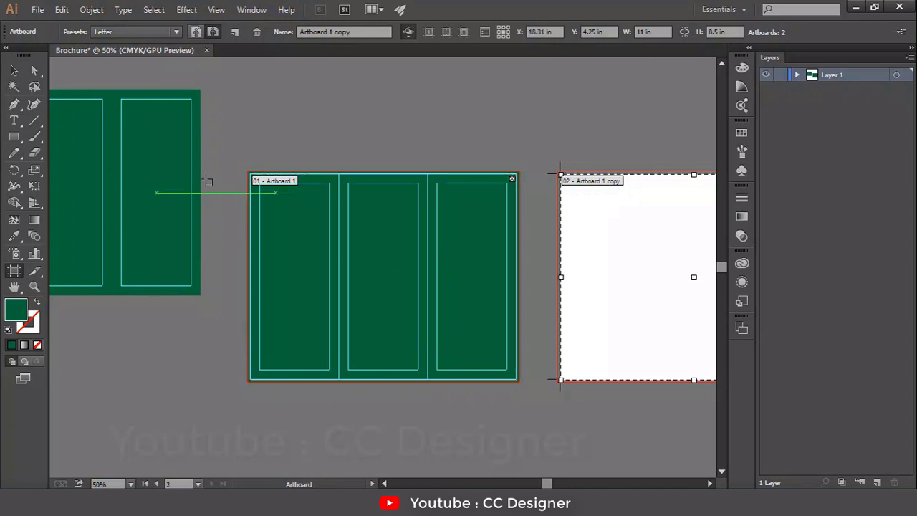
{"action": "left_click", "coordinate": [136, 151]}
{"action": "left_click", "coordinate": [13, 70]}
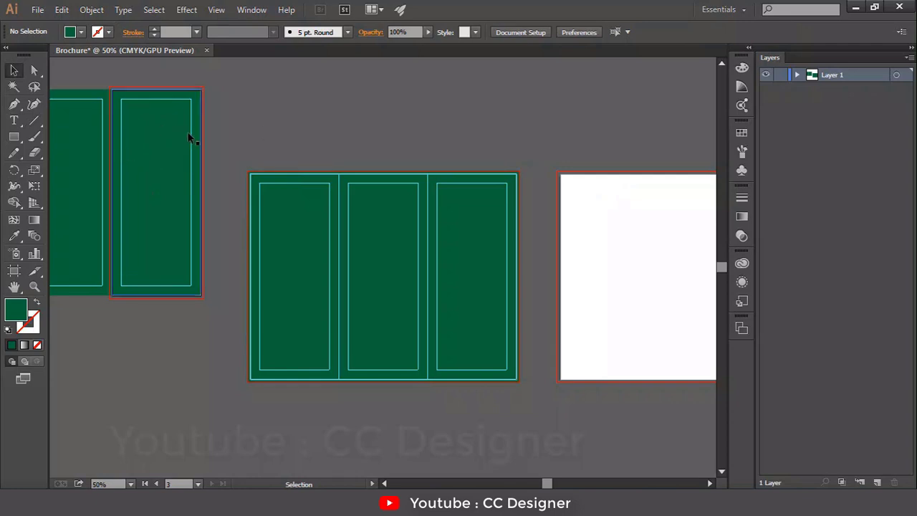
{"action": "key", "text": "ctrl+z"}
{"action": "key", "text": "ctrl+z"}
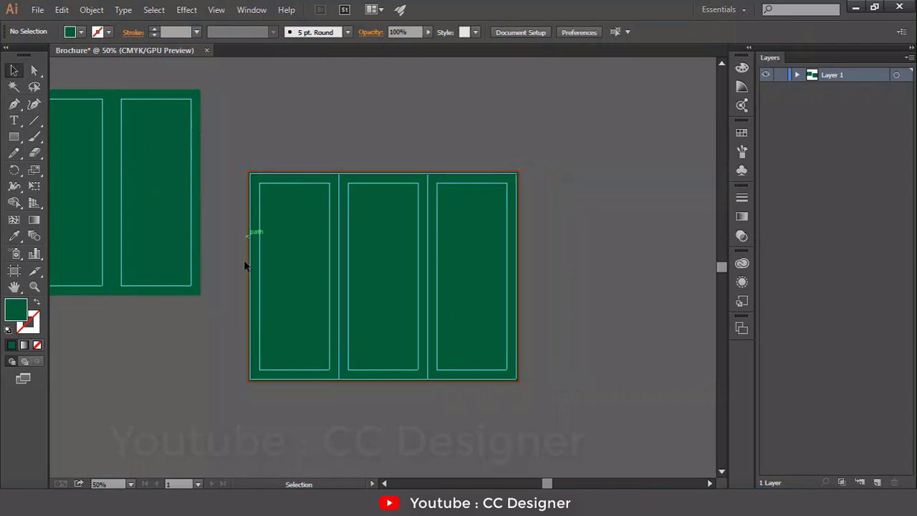
Unlock all locked objects in the brochure document.
{"action": "left_click", "coordinate": [90, 11]}
{"action": "left_click", "coordinate": [116, 104]}
{"action": "right_click", "coordinate": [338, 106]}
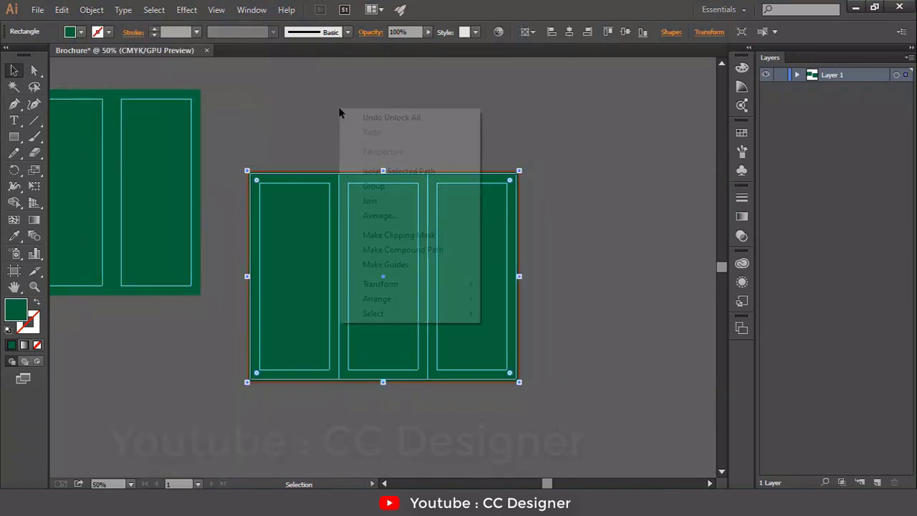
Move the green background down off most of the artboard and unlock the guides.
{"action": "left_click_drag", "start_coordinate": [247, 309], "coordinate": [200, 372]}
{"action": "left_click_drag", "start_coordinate": [265, 311], "coordinate": [278, 406]}
{"action": "left_click", "coordinate": [325, 249]}
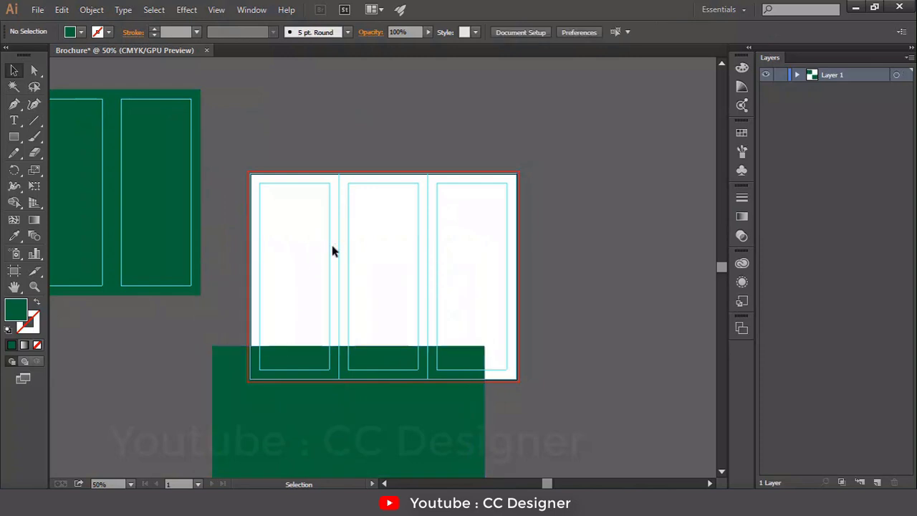
{"action": "right_click", "coordinate": [331, 272]}
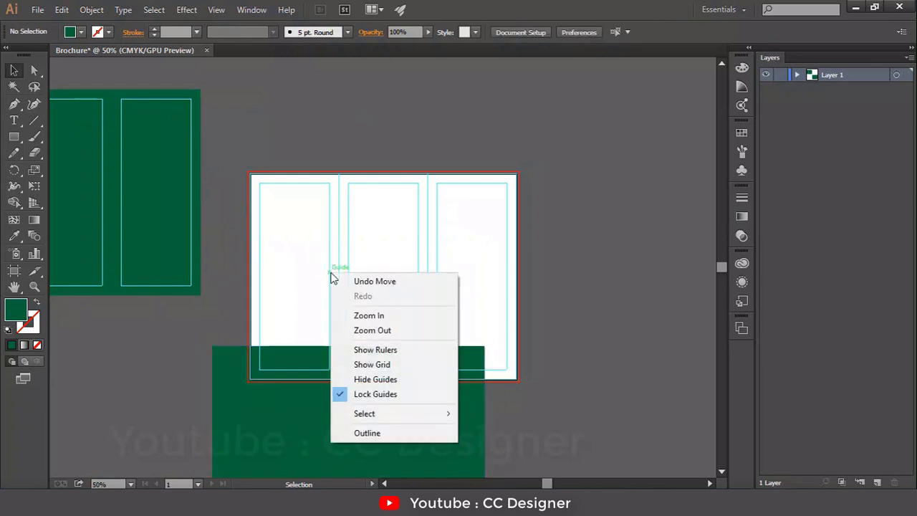
{"action": "left_click", "coordinate": [389, 396]}
Move the green background back up and centre it horizontally and vertically on the artboard.
{"action": "left_click_drag", "start_coordinate": [387, 398], "coordinate": [392, 370]}
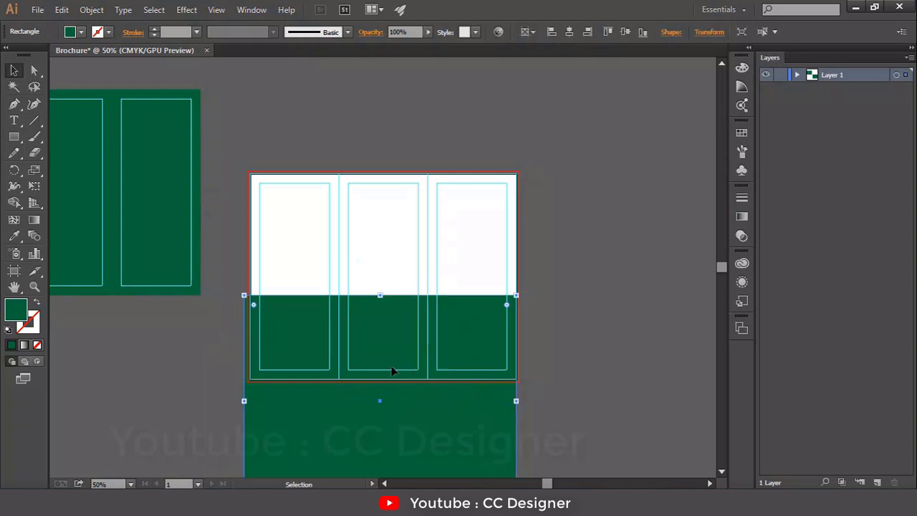
{"action": "left_click", "coordinate": [569, 31]}
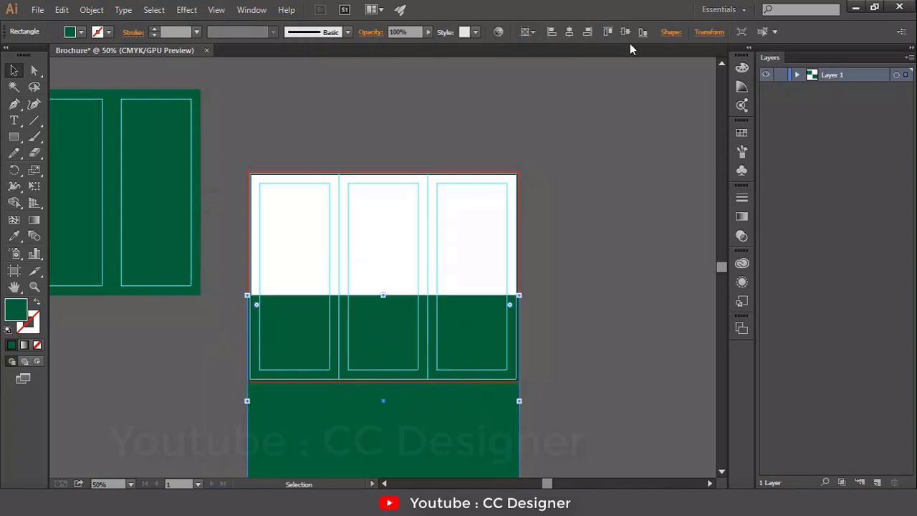
{"action": "left_click", "coordinate": [624, 31]}
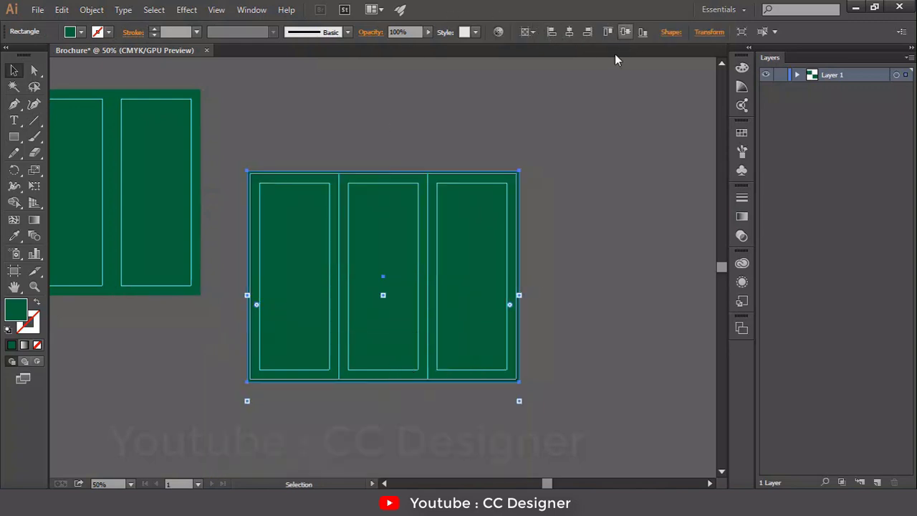
Select the background with all panel and margin guides and duplicate Artboard 1 with its contents beside the original.
{"action": "left_click", "coordinate": [242, 139]}
{"action": "left_click_drag", "start_coordinate": [280, 194], "coordinate": [566, 397]}
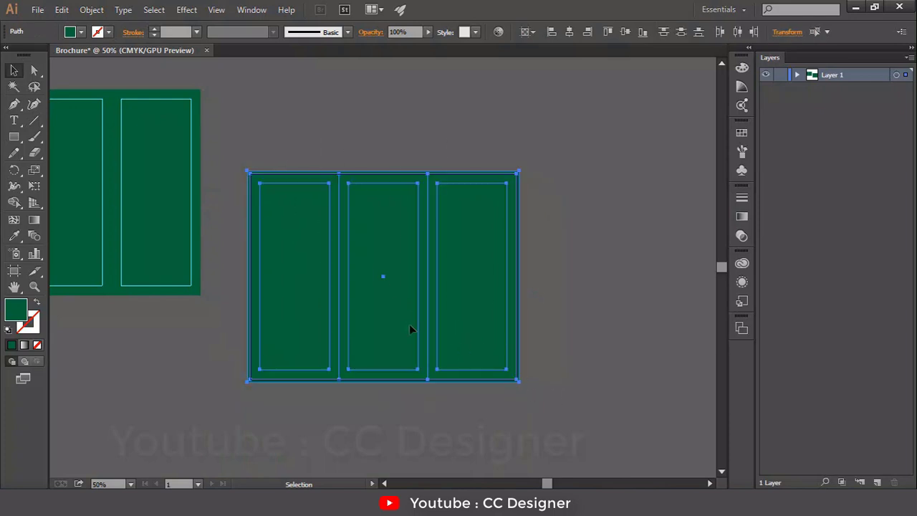
{"action": "left_click", "coordinate": [13, 270]}
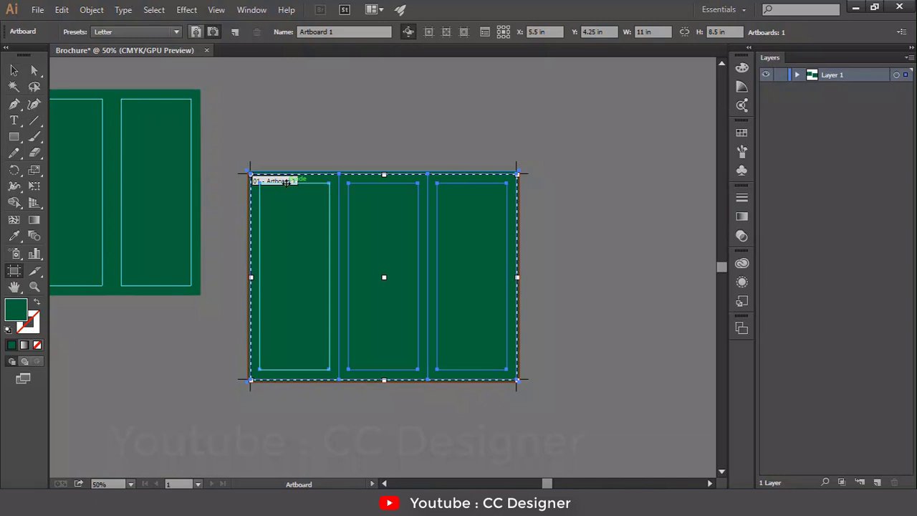
{"action": "left_click_drag", "start_coordinate": [286, 183], "coordinate": [585, 183]}
{"action": "scroll", "coordinate": [380, 158], "scroll_direction": "right", "scroll_amount": 4}
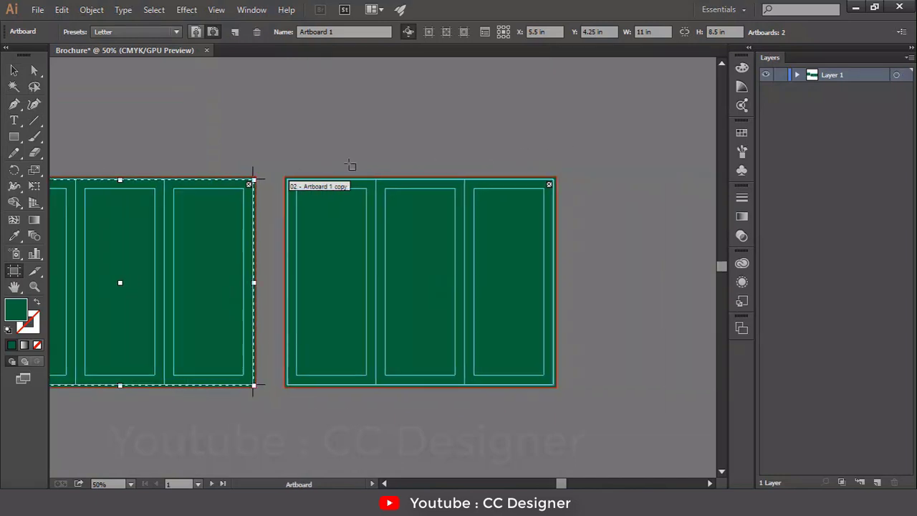
{"action": "left_click", "coordinate": [13, 69]}
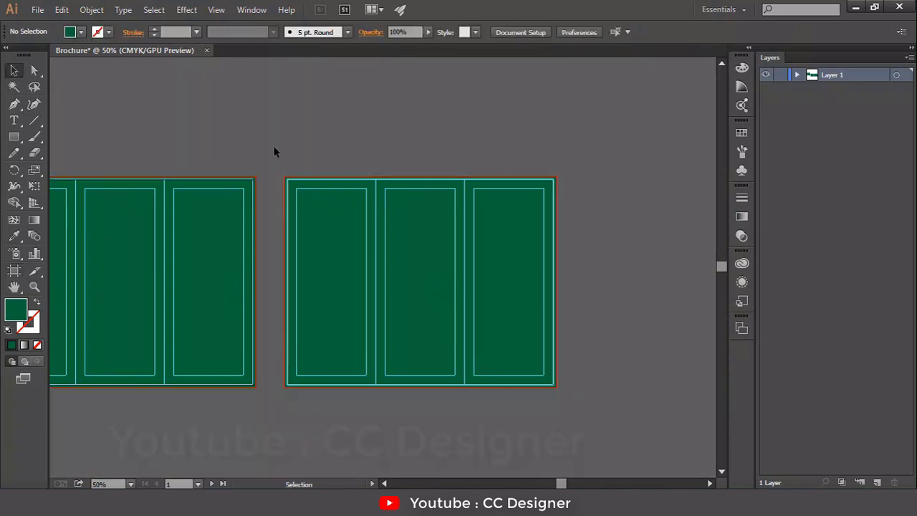
Lock the background and all guides on the duplicated artboard.
{"action": "left_click_drag", "start_coordinate": [273, 149], "coordinate": [566, 416]}
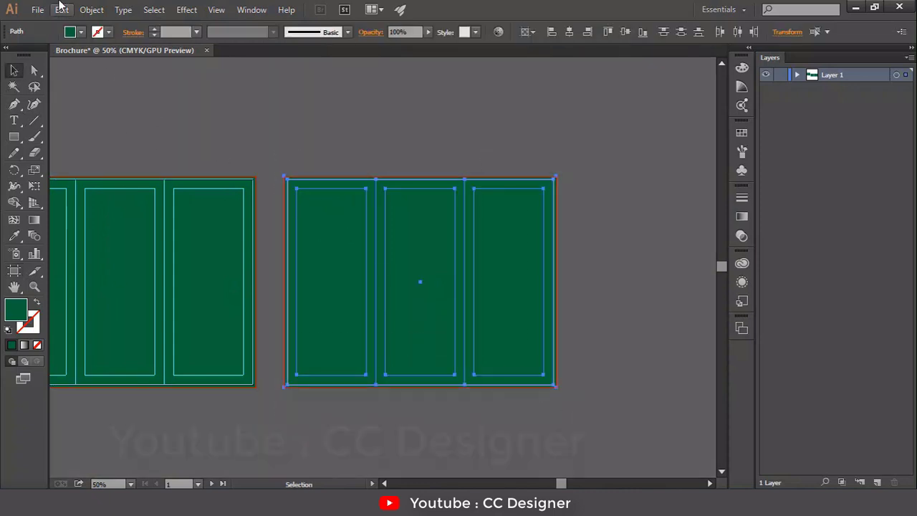
{"action": "left_click", "coordinate": [92, 10]}
{"action": "mouse_move", "coordinate": [129, 89]}
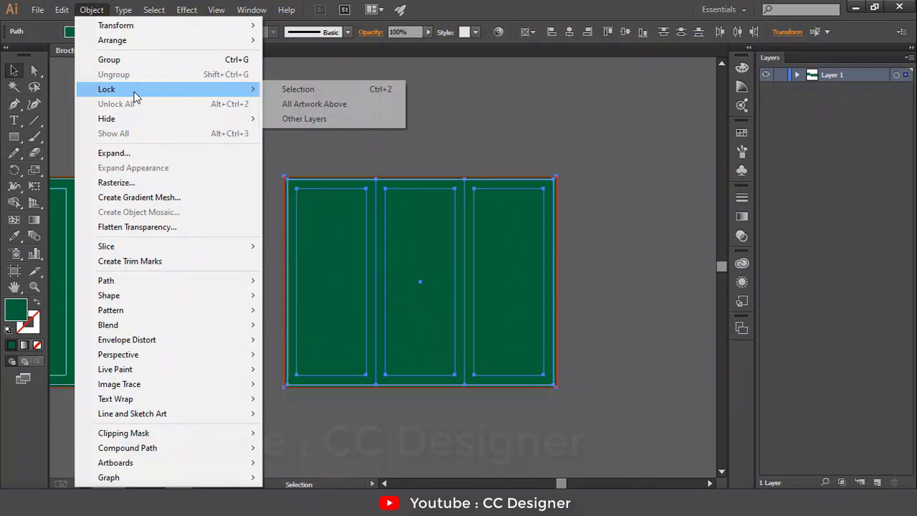
{"action": "left_click", "coordinate": [322, 89]}
{"action": "left_click_drag", "start_coordinate": [280, 134], "coordinate": [452, 162]}
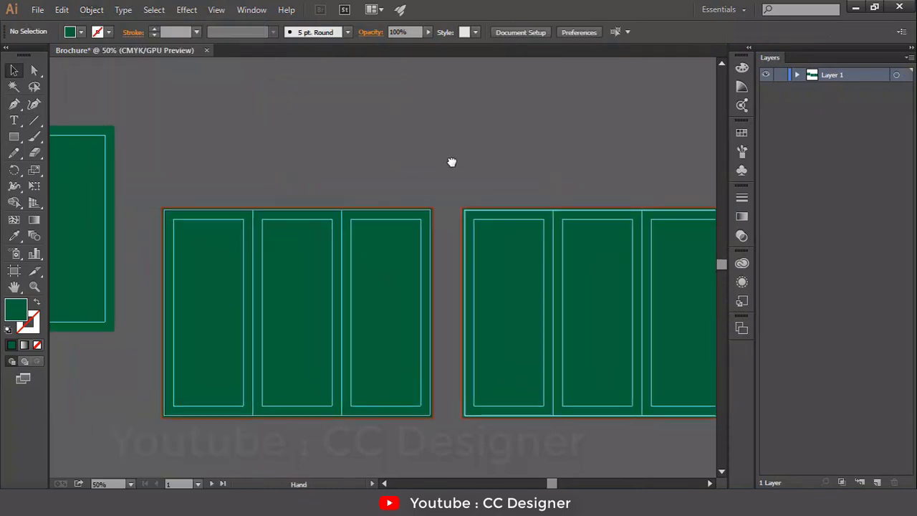
{"action": "scroll", "coordinate": [395, 149], "scroll_direction": "down", "scroll_amount": 3}
{"action": "left_click", "coordinate": [394, 180]}
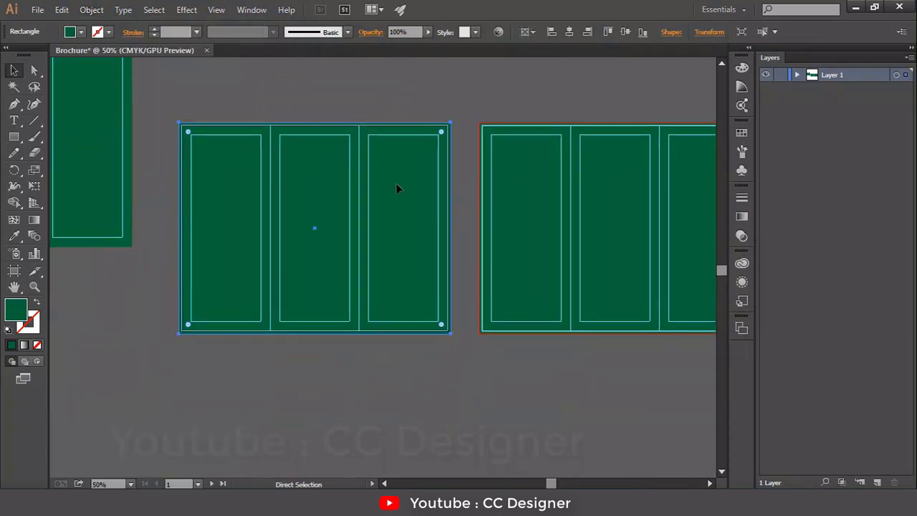
{"action": "key", "text": "ctrl+1"}
{"action": "left_click_drag", "start_coordinate": [380, 168], "coordinate": [471, 265]}
{"action": "key", "text": "ctrl+shift+a"}
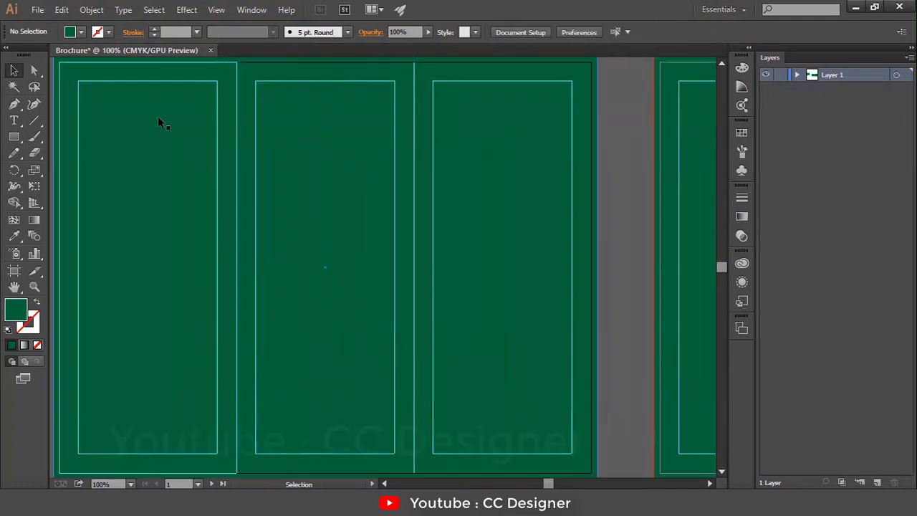
Save the document to the Desktop as Brochure Template in Adobe Illustrator format, accepting the save options.
{"action": "left_click", "coordinate": [38, 10]}
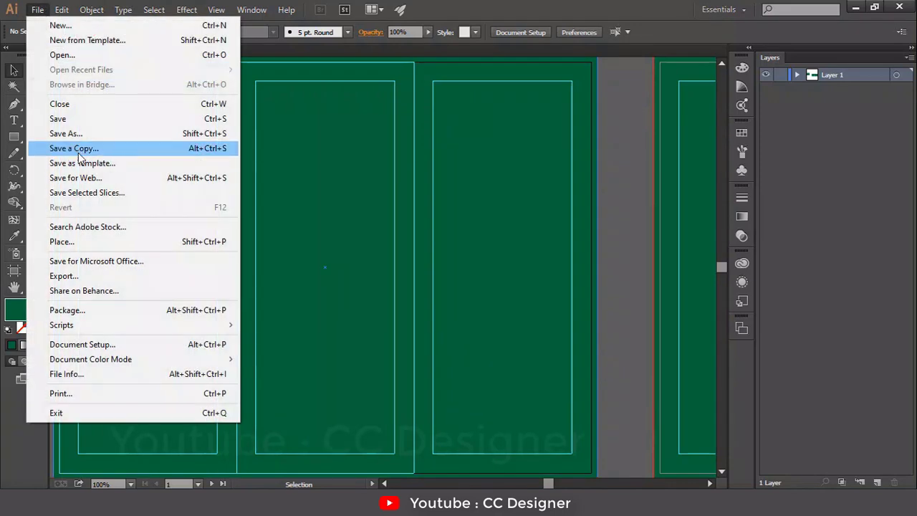
{"action": "left_click", "coordinate": [91, 134]}
{"action": "type", "text": "Broc"}
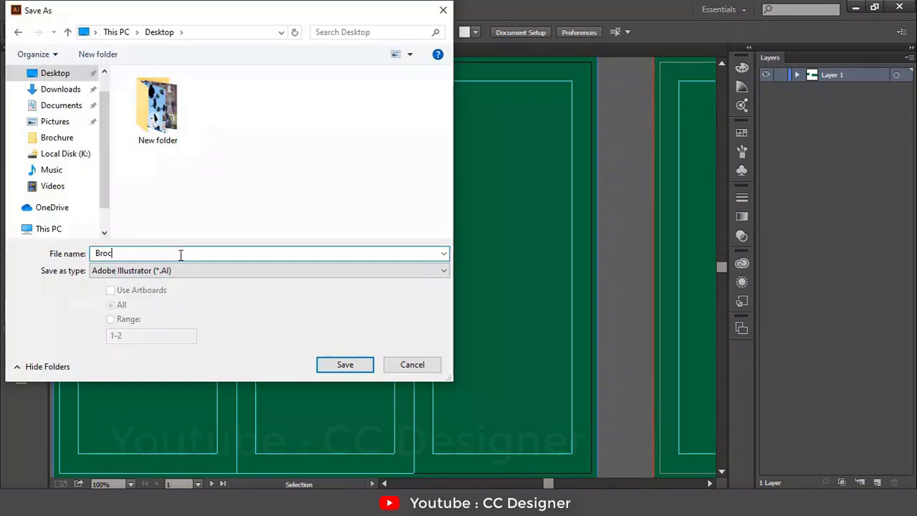
{"action": "type", "text": "hure Template"}
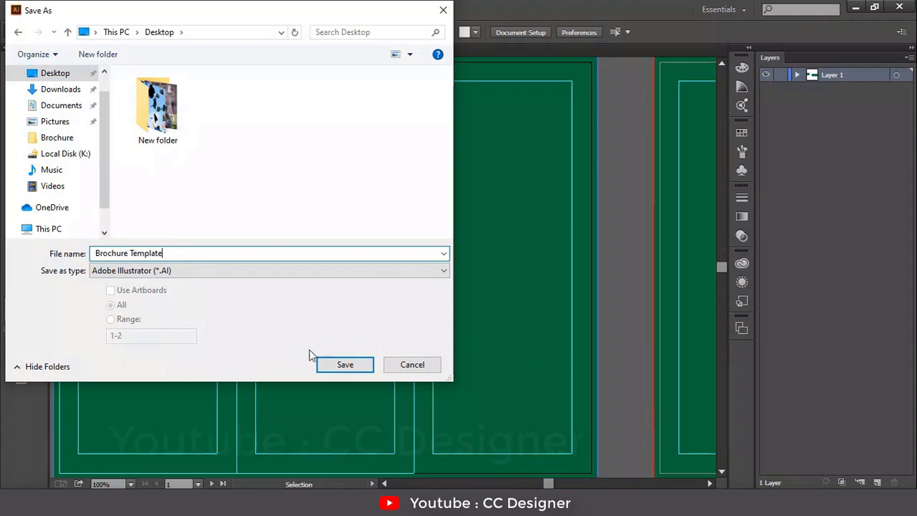
{"action": "left_click", "coordinate": [345, 367]}
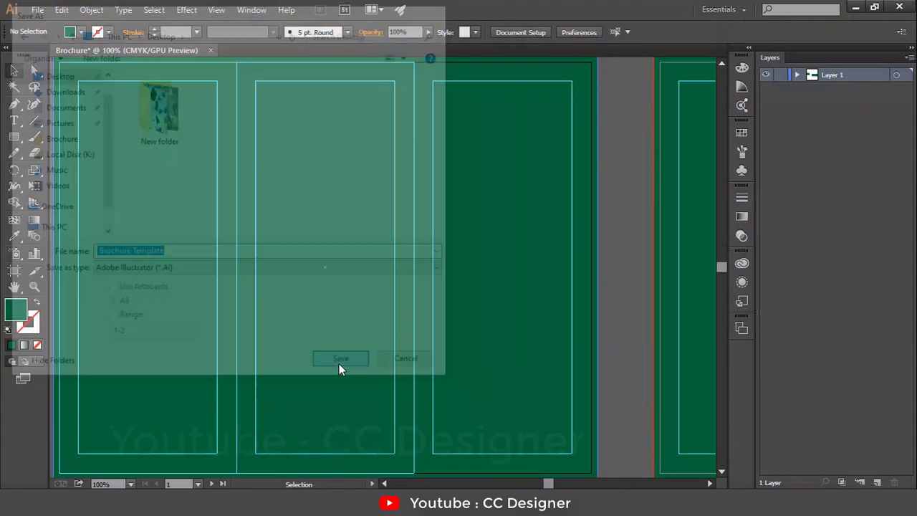
{"action": "left_click", "coordinate": [504, 431]}
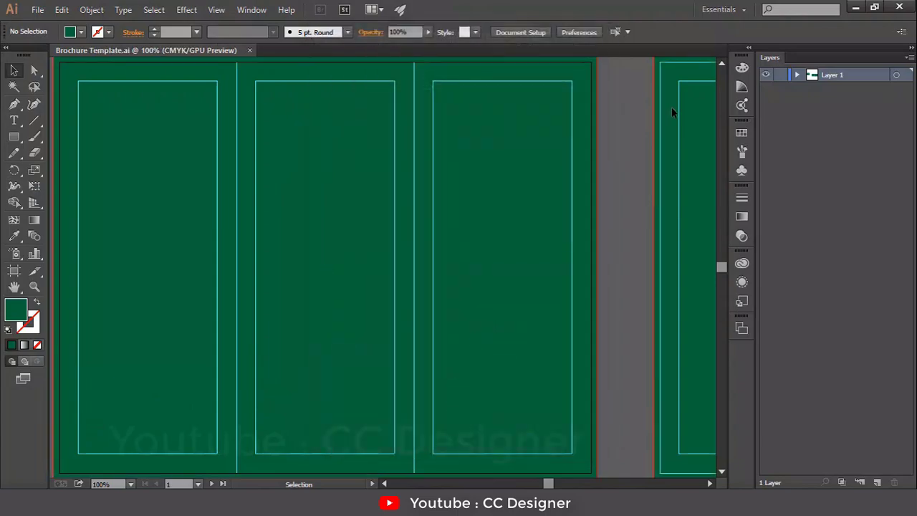
Check that the Brochure Template file is on the desktop and look over both artboards in Illustrator.
{"action": "left_click", "coordinate": [860, 7]}
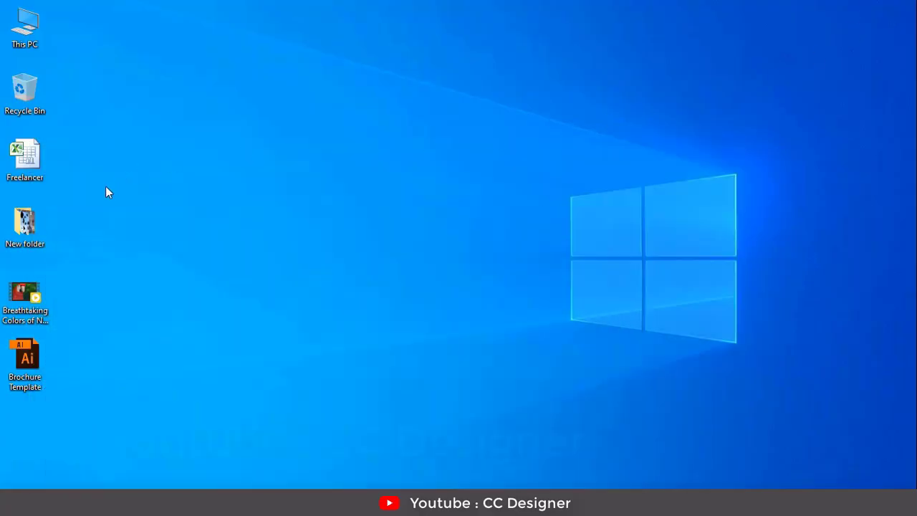
{"action": "left_click", "coordinate": [29, 372]}
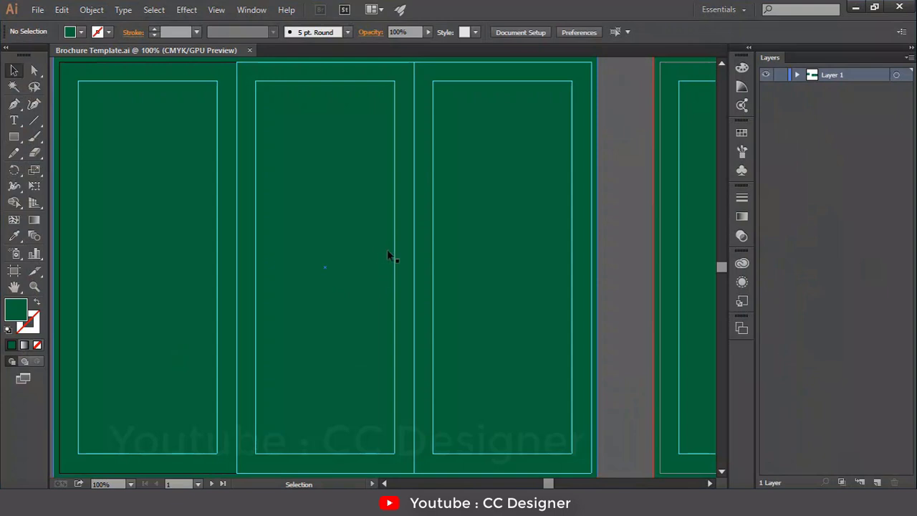
{"action": "left_click_drag", "start_coordinate": [534, 252], "coordinate": [277, 341]}
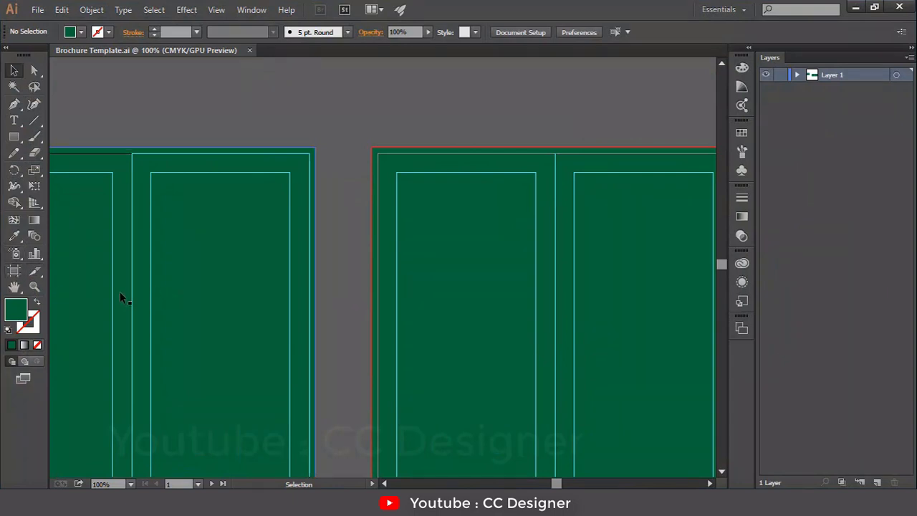
{"action": "mouse_move", "coordinate": [123, 293]}
{"action": "left_mouse_down"}
{"action": "mouse_move", "coordinate": [480, 272]}
{"action": "mouse_move", "coordinate": [494, 216]}
{"action": "mouse_move", "coordinate": [471, 206]}
{"action": "mouse_move", "coordinate": [489, 212]}
{"action": "left_mouse_up"}
Open New folder from the desktop and preview the citymobility and new-york2 skyline pictures.
{"action": "key", "text": "d"}
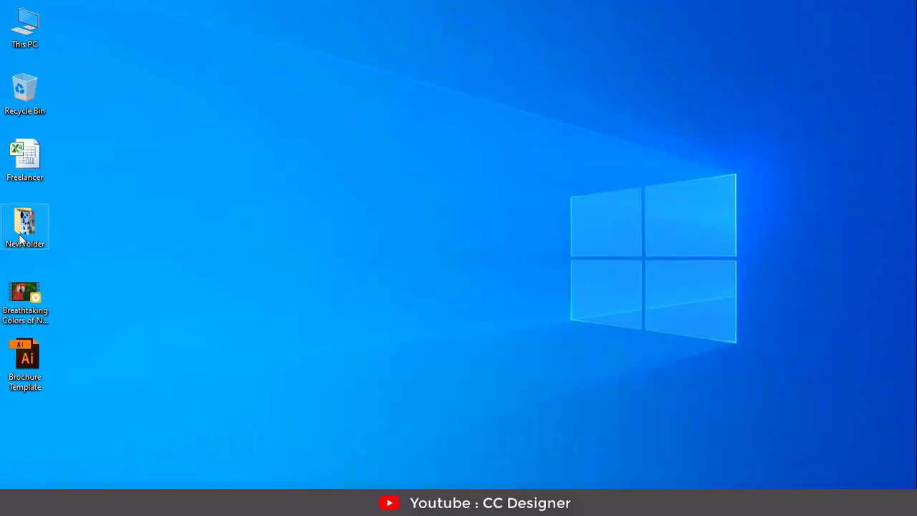
{"action": "double_click", "coordinate": [21, 233]}
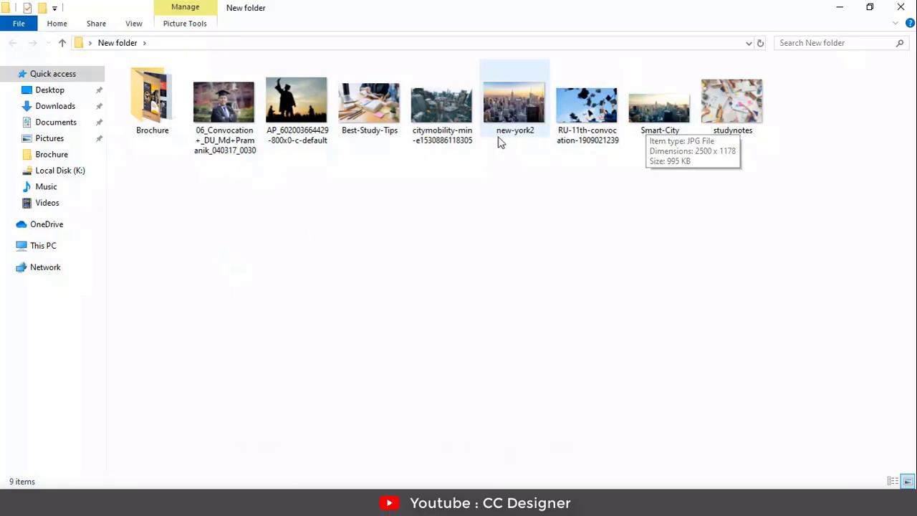
{"action": "double_click", "coordinate": [462, 122]}
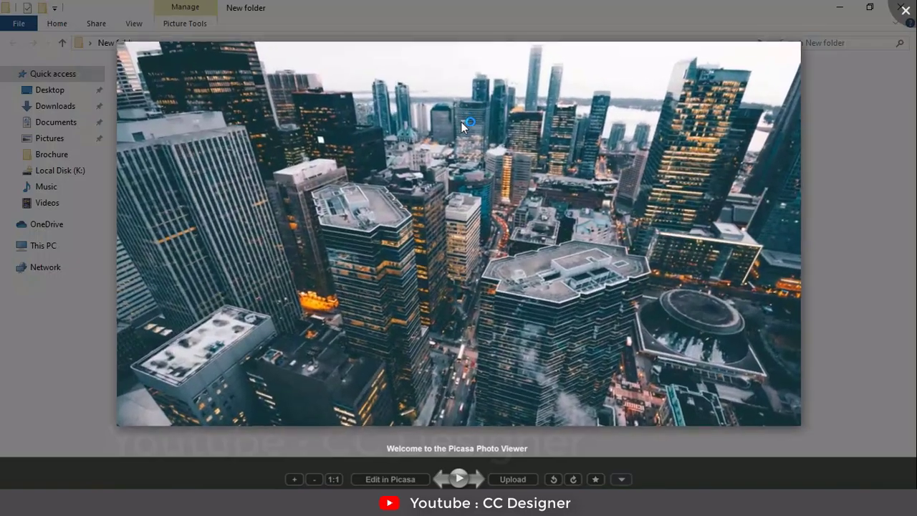
{"action": "key", "text": "Right"}
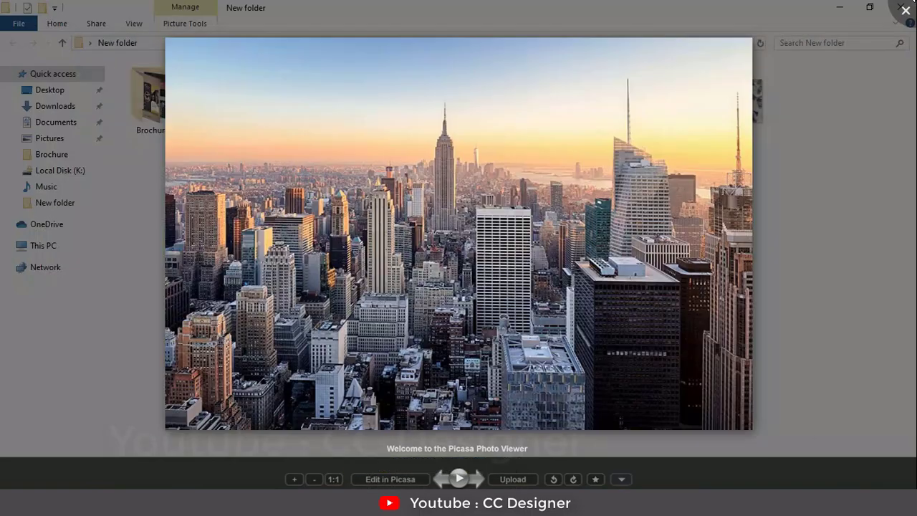
{"action": "double_click", "coordinate": [463, 125]}
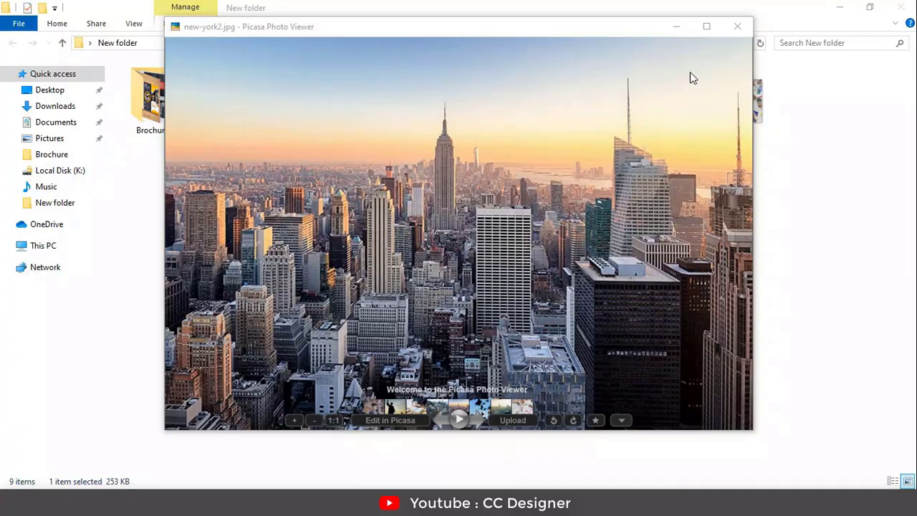
{"action": "left_click", "coordinate": [738, 26]}
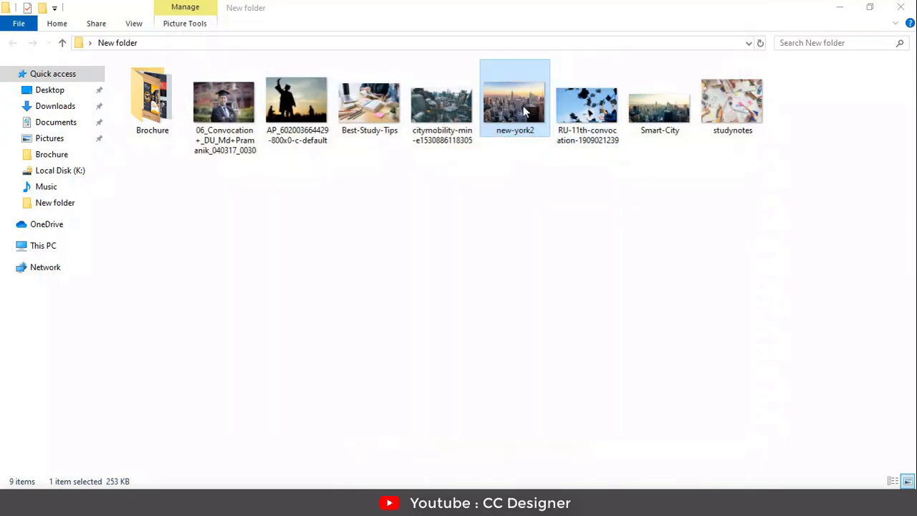
Place the new-york2 picture from New folder onto the first artboard in Illustrator and embed it.
{"action": "left_click_drag", "start_coordinate": [519, 162], "coordinate": [109, 502]}
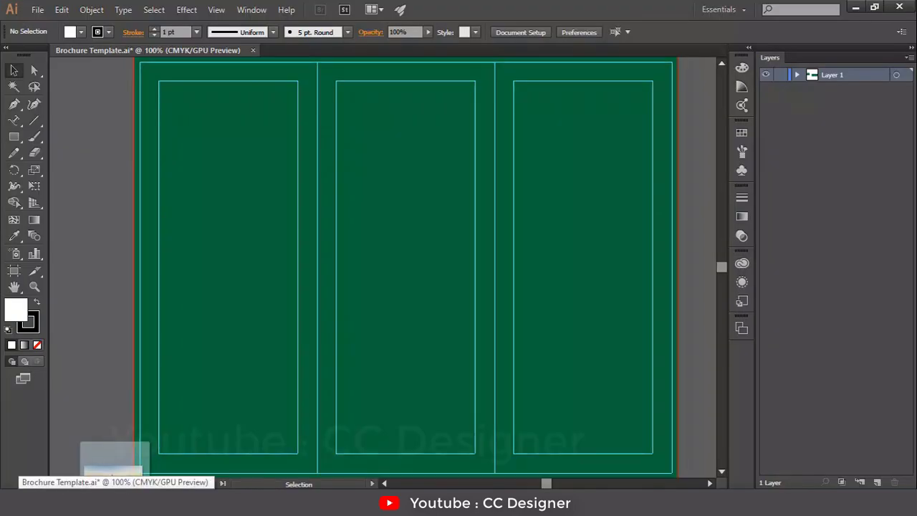
{"action": "left_click_drag", "start_coordinate": [144, 476], "coordinate": [436, 200]}
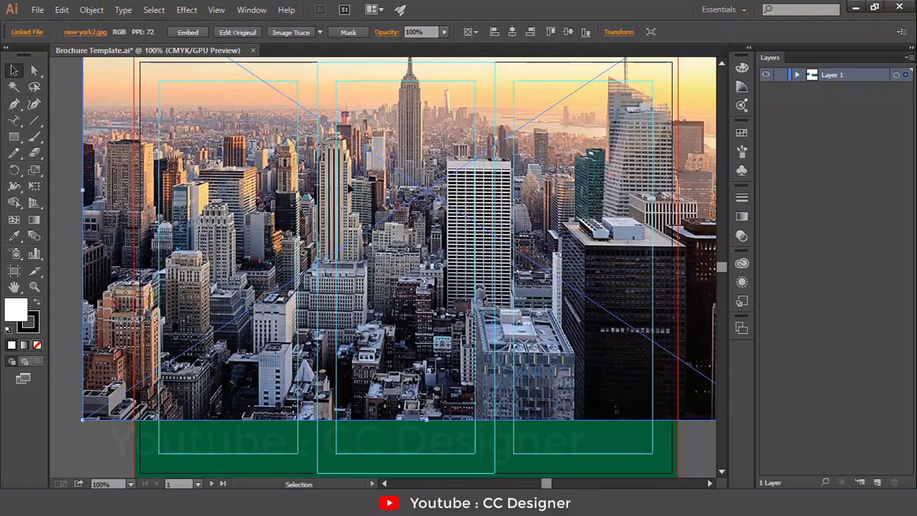
{"action": "scroll", "coordinate": [227, 119], "scroll_direction": "up", "scroll_amount": 3}
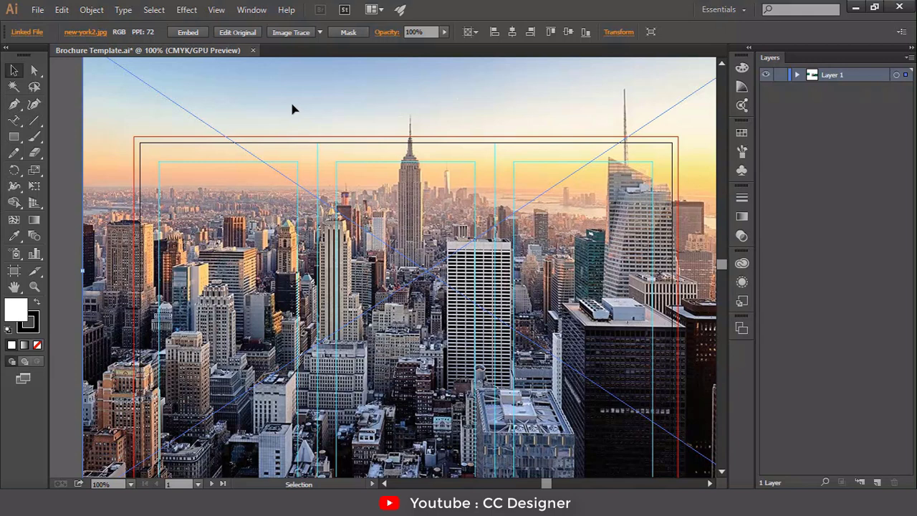
{"action": "left_click", "coordinate": [190, 34]}
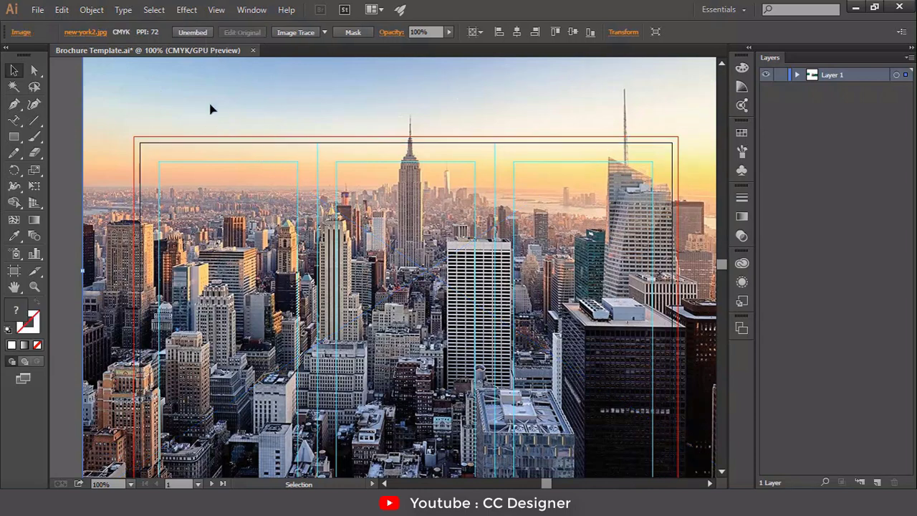
{"action": "scroll", "coordinate": [311, 131], "scroll_direction": "up", "scroll_amount": 1}
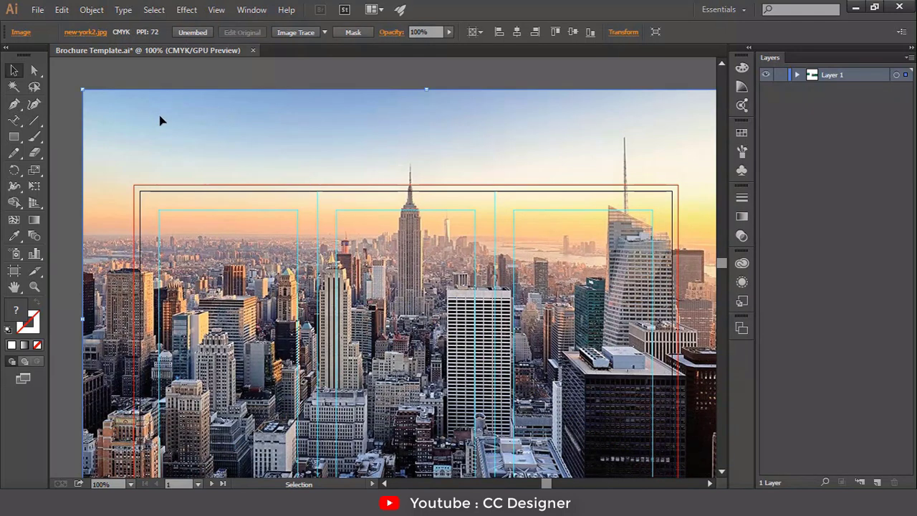
Scale the skyline image down around its centre to about a third and move it over the first artboard's right panel.
{"action": "left_click_drag", "start_coordinate": [85, 91], "coordinate": [314, 244]}
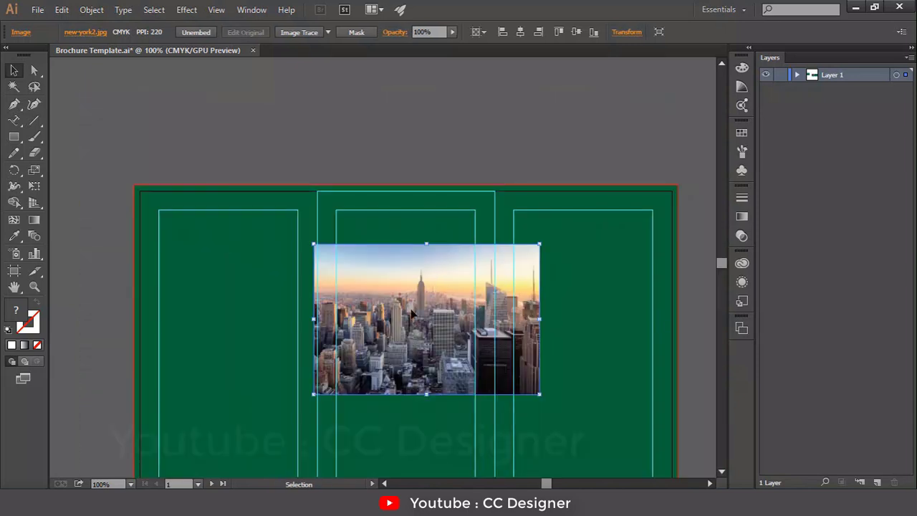
{"action": "left_click_drag", "start_coordinate": [437, 290], "coordinate": [557, 245]}
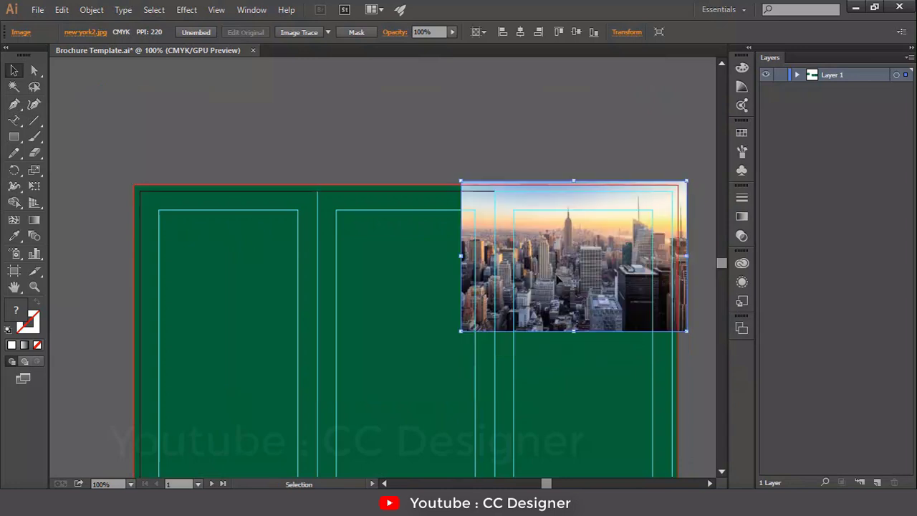
{"action": "scroll", "coordinate": [543, 348], "scroll_direction": "down", "scroll_amount": 3}
{"action": "scroll", "coordinate": [528, 303], "scroll_direction": "right", "scroll_amount": 2}
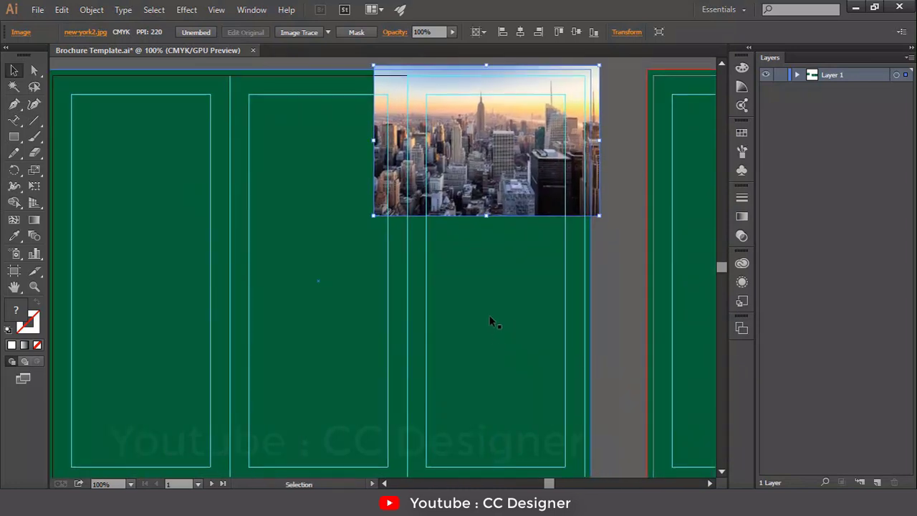
Ungroup the green three-panel rectangles on the pasteboard and pull the rightmost panel away from the others.
{"action": "left_click", "coordinate": [465, 313]}
{"action": "left_click_drag", "start_coordinate": [465, 314], "coordinate": [569, 358]}
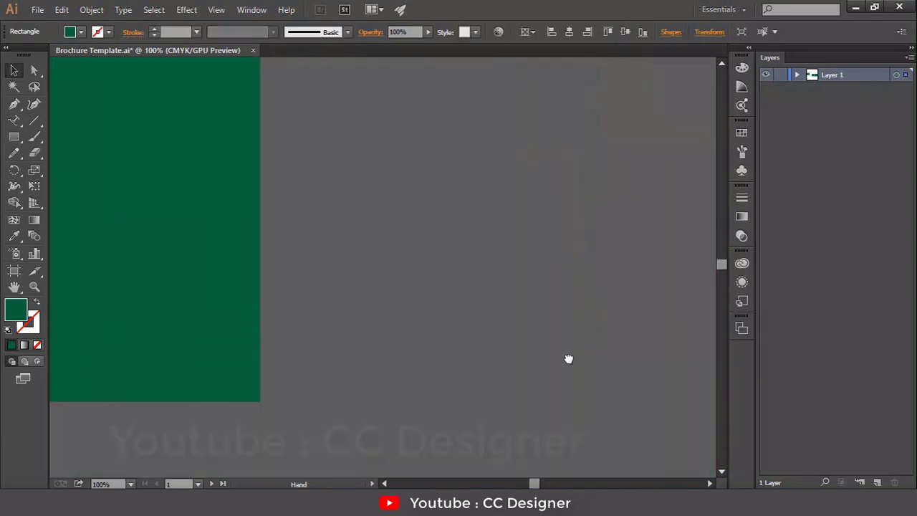
{"action": "left_click", "coordinate": [337, 294]}
{"action": "right_click", "coordinate": [336, 294]}
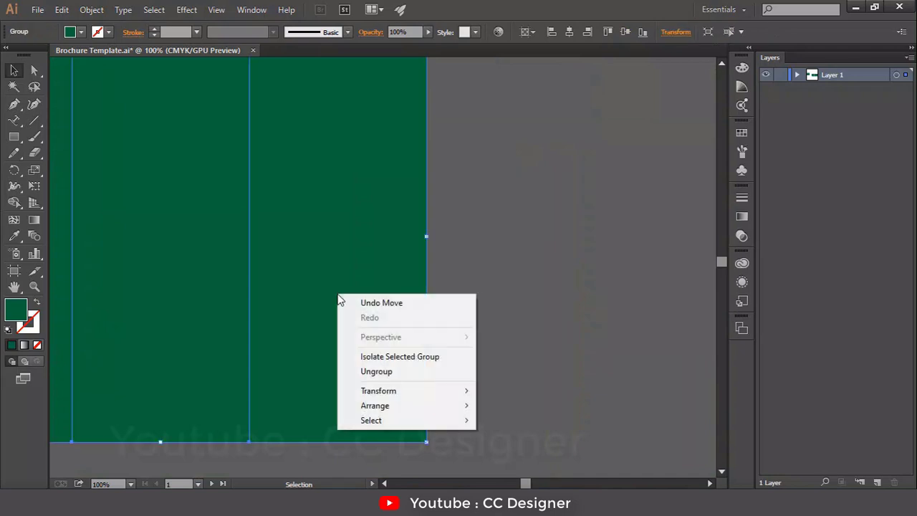
{"action": "left_click", "coordinate": [380, 372]}
{"action": "left_click", "coordinate": [552, 324]}
{"action": "left_click_drag", "start_coordinate": [357, 349], "coordinate": [640, 351]}
Move the separated green panel rectangle across the pasteboard to the gap between the two artboards.
{"action": "left_click_drag", "start_coordinate": [392, 362], "coordinate": [65, 347]}
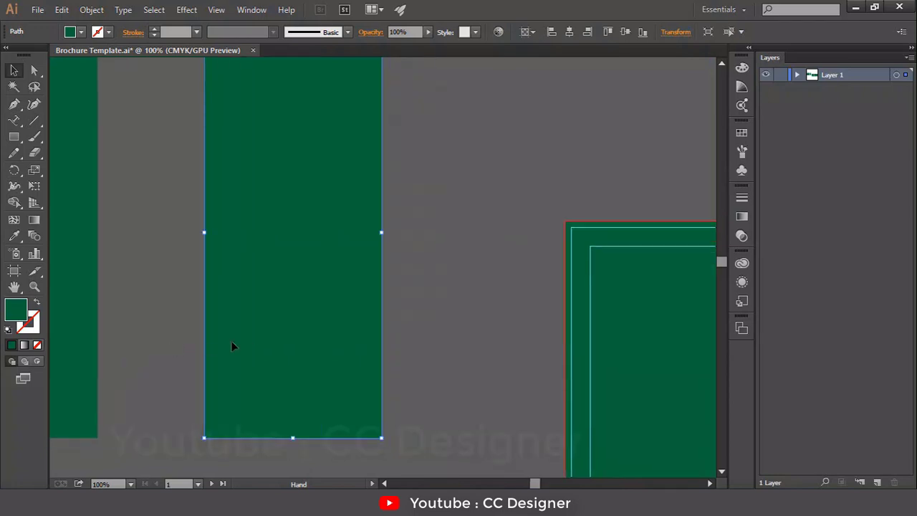
{"action": "left_click_drag", "start_coordinate": [234, 346], "coordinate": [441, 326]}
{"action": "left_click_drag", "start_coordinate": [523, 348], "coordinate": [153, 266]}
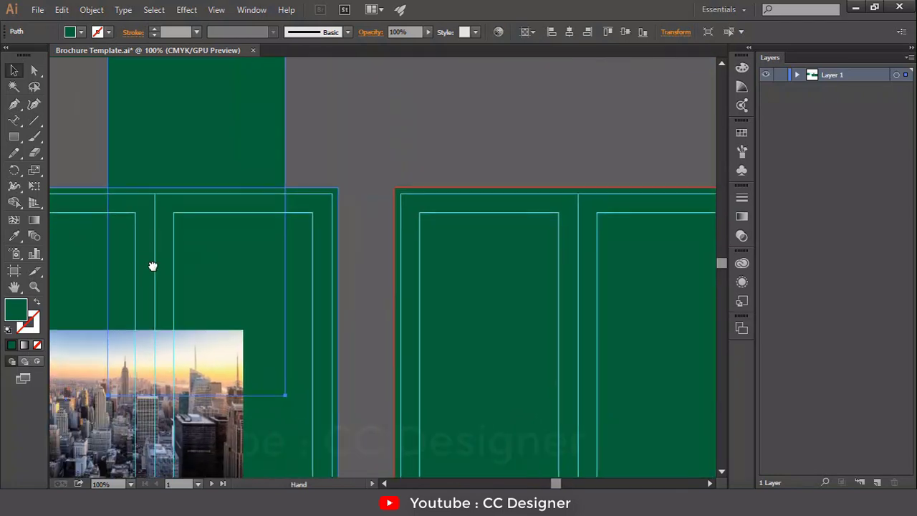
{"action": "left_click_drag", "start_coordinate": [200, 139], "coordinate": [414, 164]}
Try a lime green fill on the first artboard's background and undo it.
{"action": "left_click", "coordinate": [189, 254]}
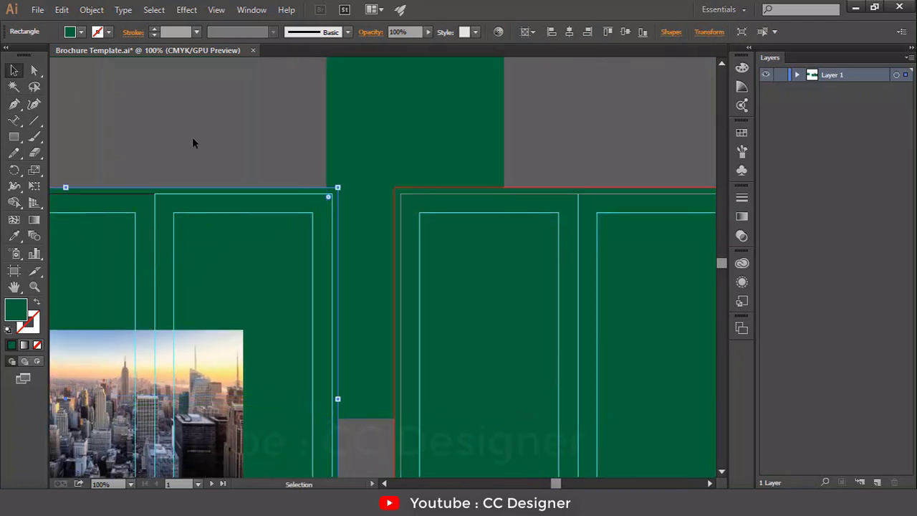
{"action": "left_click", "coordinate": [81, 32]}
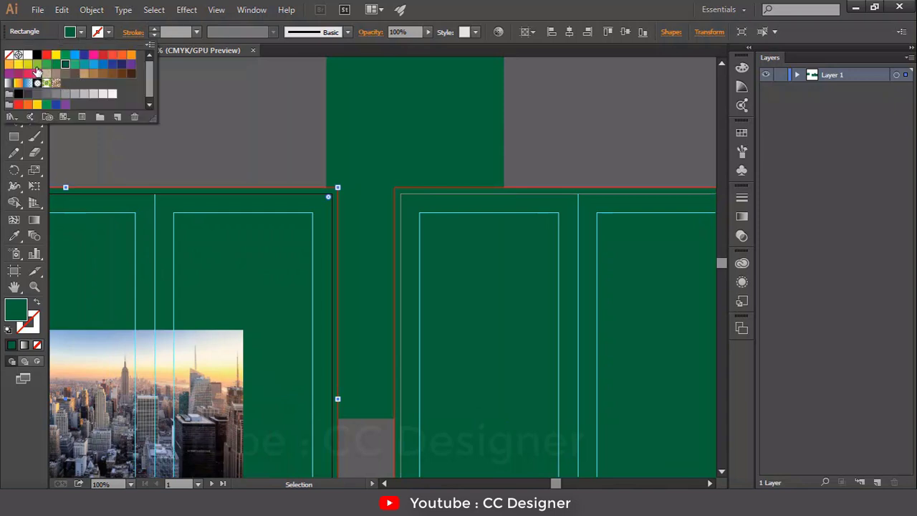
{"action": "left_click", "coordinate": [37, 65]}
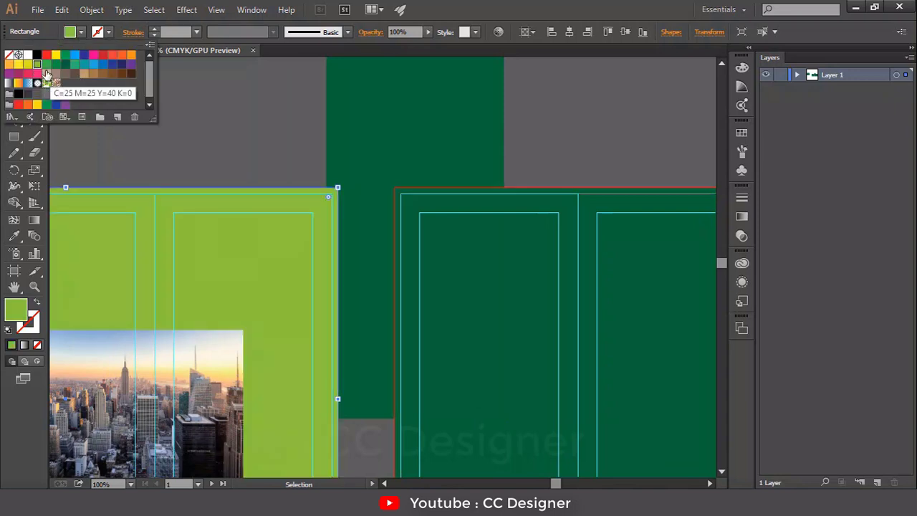
{"action": "left_click", "coordinate": [208, 156]}
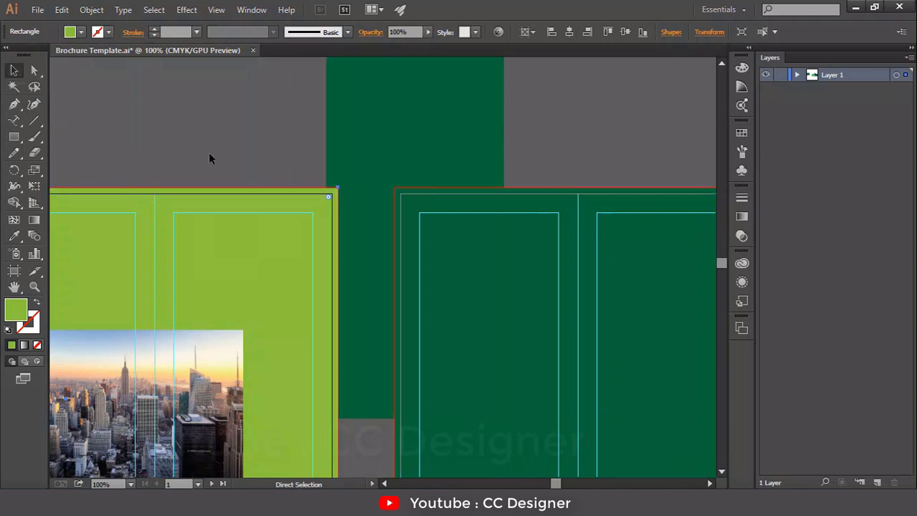
{"action": "key", "text": "ctrl+z"}
Fill the separated panel rectangle between the artboards with dark blue.
{"action": "left_click", "coordinate": [373, 123]}
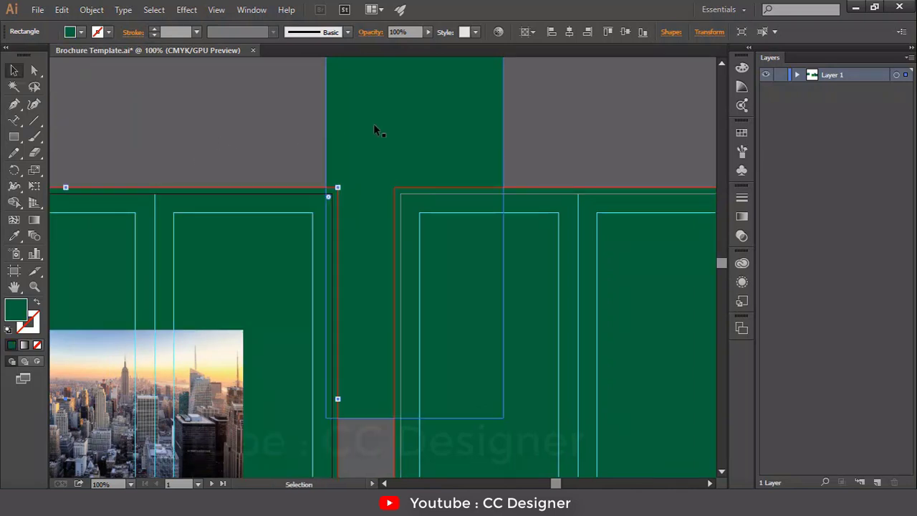
{"action": "left_click", "coordinate": [82, 32]}
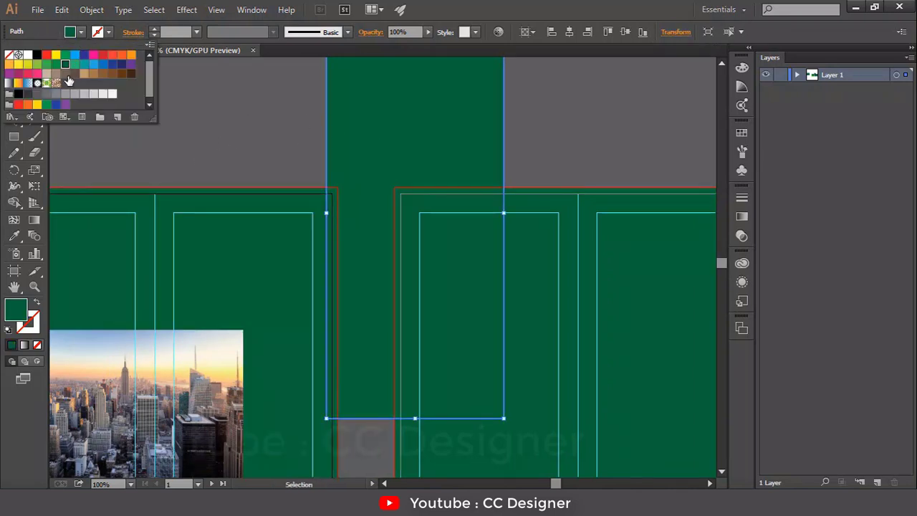
{"action": "left_click", "coordinate": [84, 55]}
{"action": "left_click", "coordinate": [211, 129]}
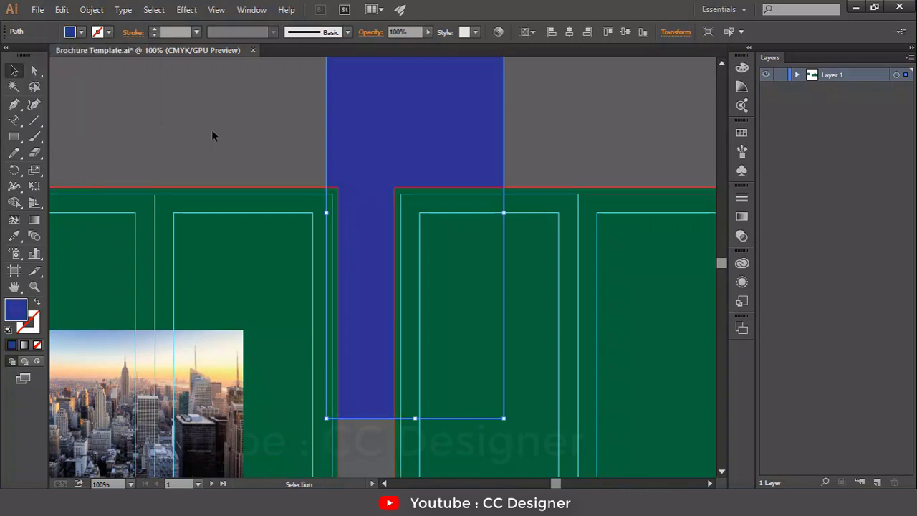
{"action": "left_click", "coordinate": [215, 131]}
Bring the blue rectangle to the front and align it over the first artboard's right panel.
{"action": "left_click_drag", "start_coordinate": [366, 169], "coordinate": [302, 208]}
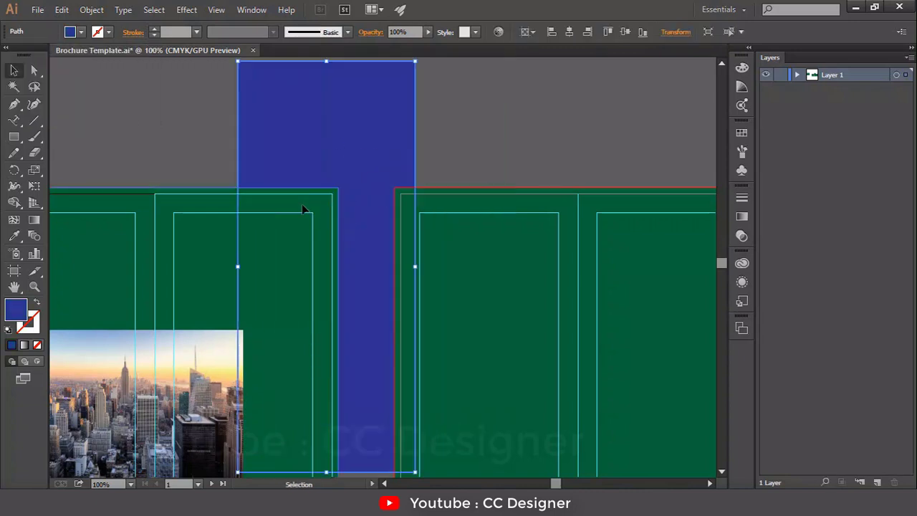
{"action": "right_click", "coordinate": [341, 174]}
{"action": "mouse_move", "coordinate": [444, 364]}
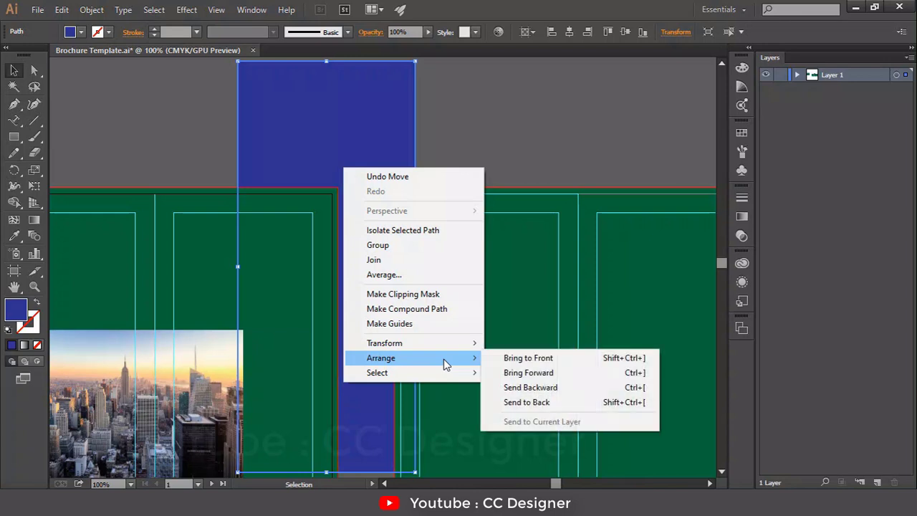
{"action": "left_click", "coordinate": [528, 358]}
{"action": "scroll", "coordinate": [416, 279], "scroll_direction": "left", "scroll_amount": 3}
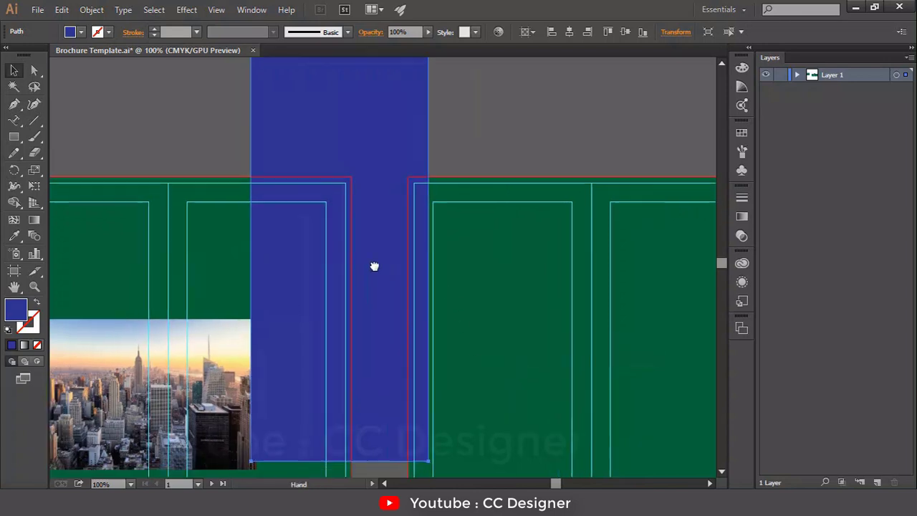
{"action": "scroll", "coordinate": [375, 266], "scroll_direction": "down", "scroll_amount": 3}
{"action": "left_click_drag", "start_coordinate": [414, 197], "coordinate": [337, 342]}
Move the skyline image across the top of the right panel and set the blue rectangle's opacity to 34%.
{"action": "left_click_drag", "start_coordinate": [198, 310], "coordinate": [312, 158]}
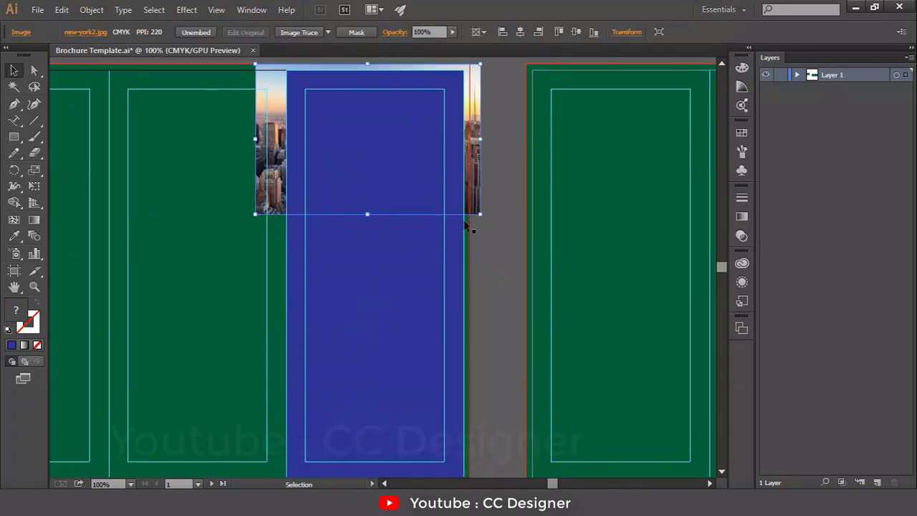
{"action": "left_click", "coordinate": [377, 343]}
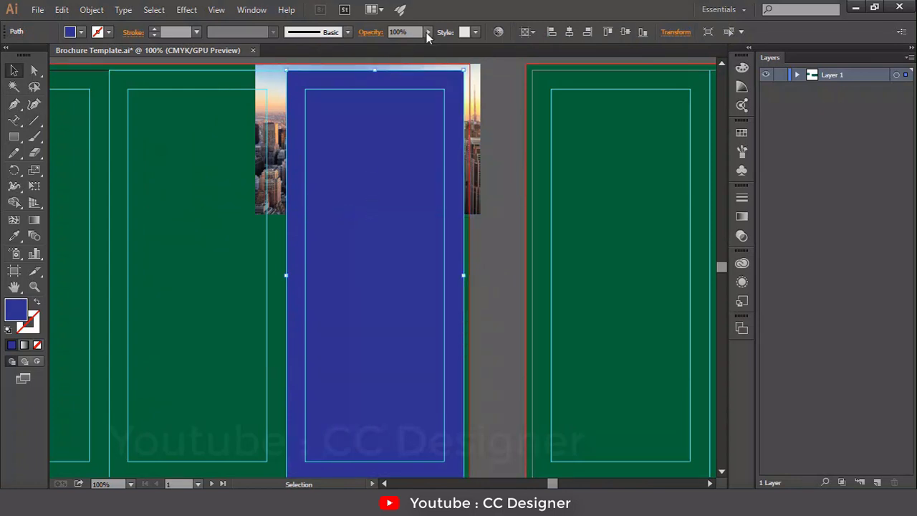
{"action": "left_click", "coordinate": [391, 44]}
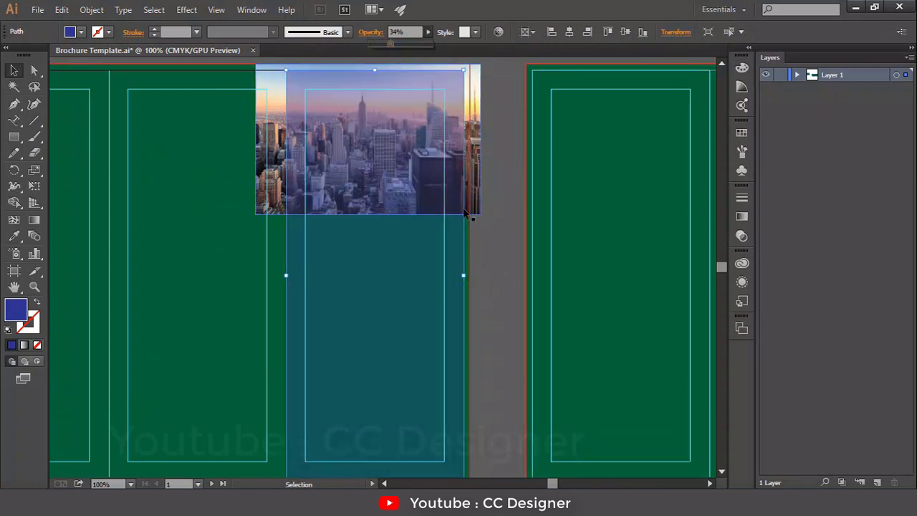
Enlarge the skyline image well past the right panel's width and move it aside toward the first artboard's left and middle panels.
{"action": "left_click_drag", "start_coordinate": [83, 157], "coordinate": [547, 301]}
{"action": "left_click_drag", "start_coordinate": [246, 217], "coordinate": [610, 252]}
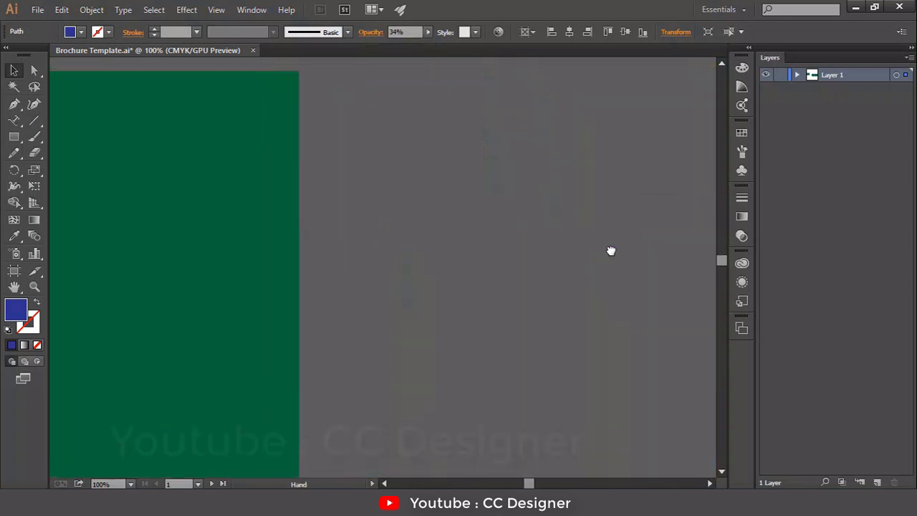
{"action": "left_click_drag", "start_coordinate": [595, 291], "coordinate": [45, 197]}
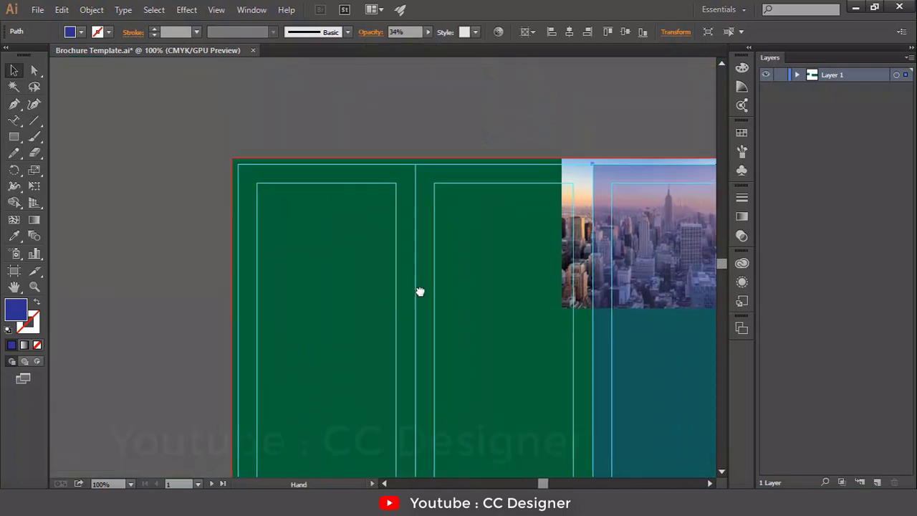
{"action": "left_click_drag", "start_coordinate": [420, 291], "coordinate": [234, 237]}
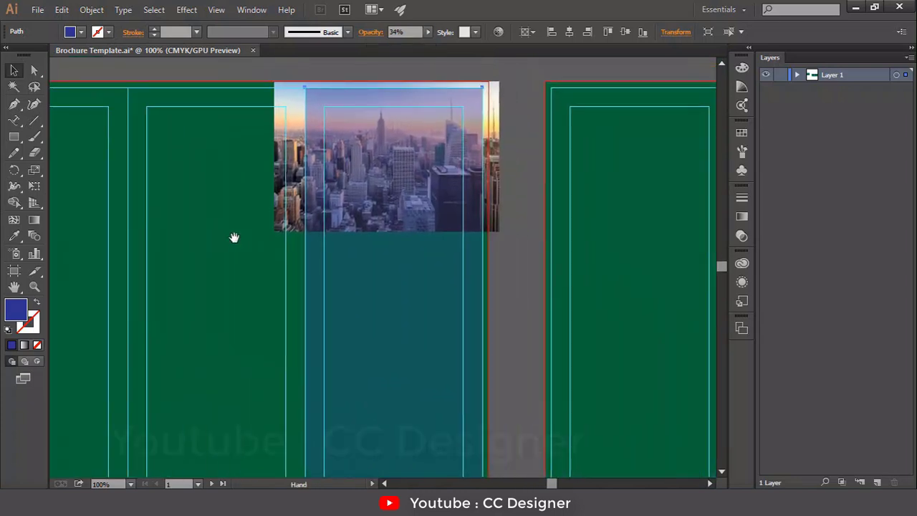
{"action": "left_click", "coordinate": [498, 213]}
{"action": "left_click_drag", "start_coordinate": [499, 231], "coordinate": [591, 332]}
{"action": "left_click_drag", "start_coordinate": [520, 218], "coordinate": [525, 283]}
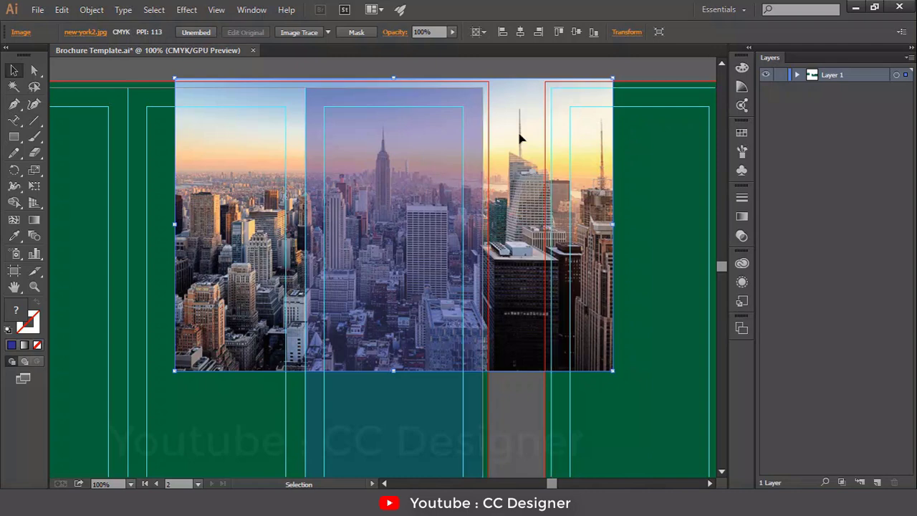
{"action": "left_click_drag", "start_coordinate": [521, 139], "coordinate": [255, 266]}
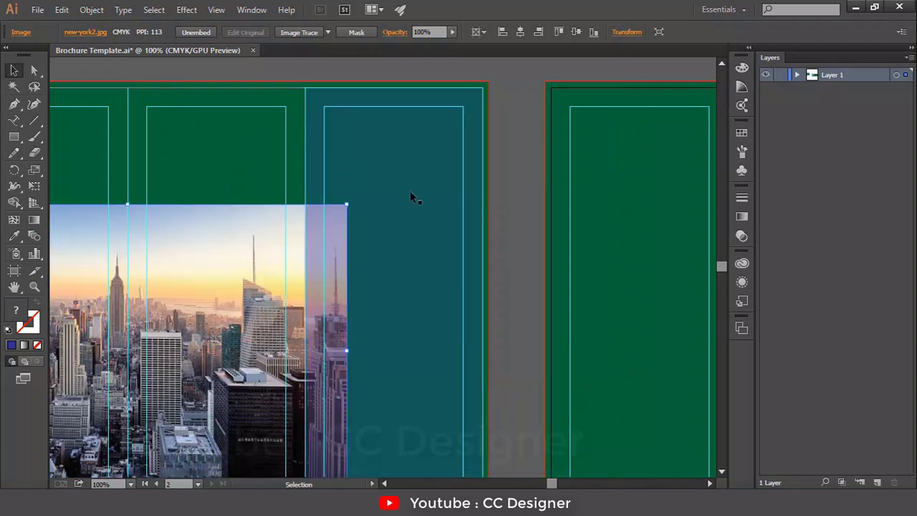
Extend the blue rectangle's top, right and bottom edges to the first artboard's red bleed line.
{"action": "left_click", "coordinate": [444, 156]}
{"action": "left_click_drag", "start_coordinate": [482, 87], "coordinate": [488, 82]}
{"action": "scroll", "coordinate": [504, 234], "scroll_direction": "down", "scroll_amount": 4}
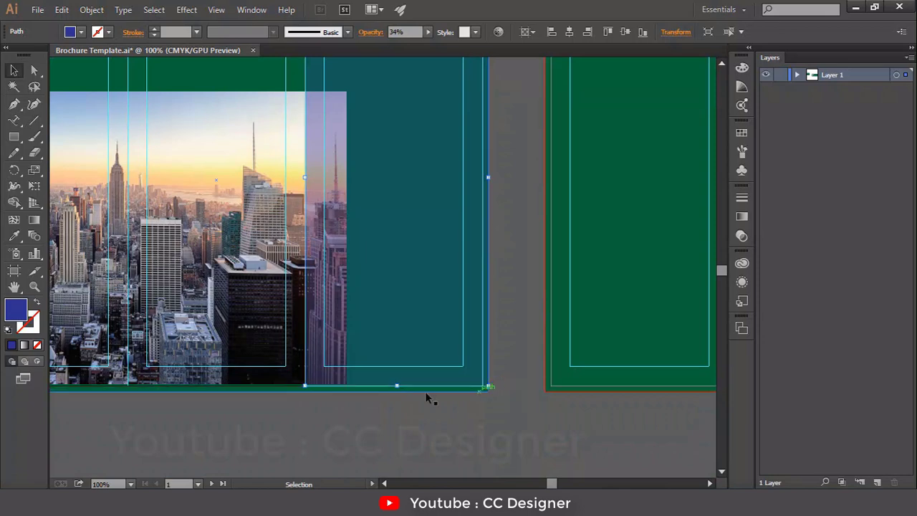
{"action": "left_click_drag", "start_coordinate": [397, 385], "coordinate": [398, 391]}
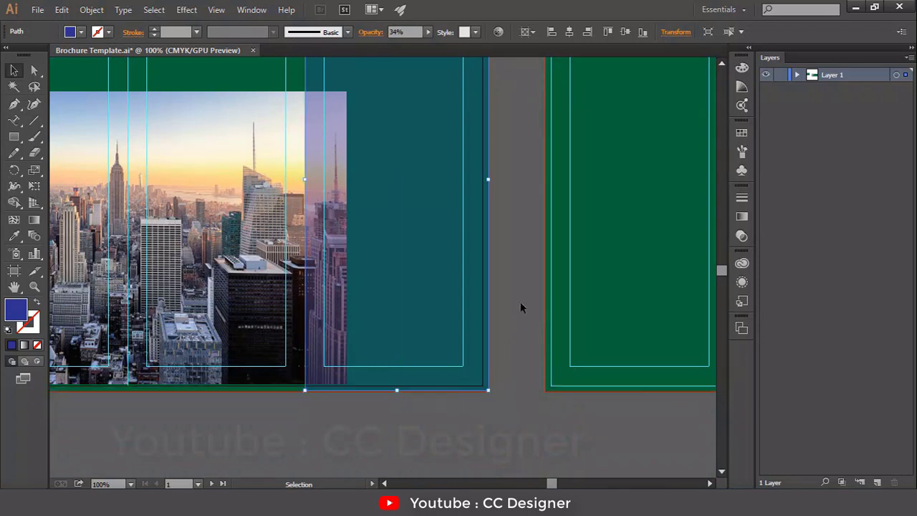
{"action": "left_click", "coordinate": [525, 287]}
Move the skyline image back behind the top of the blue rectangle and clip it to the rectangle with a clipping mask.
{"action": "scroll", "coordinate": [521, 282], "scroll_direction": "up", "scroll_amount": 2}
{"action": "scroll", "coordinate": [481, 268], "scroll_direction": "up", "scroll_amount": 3}
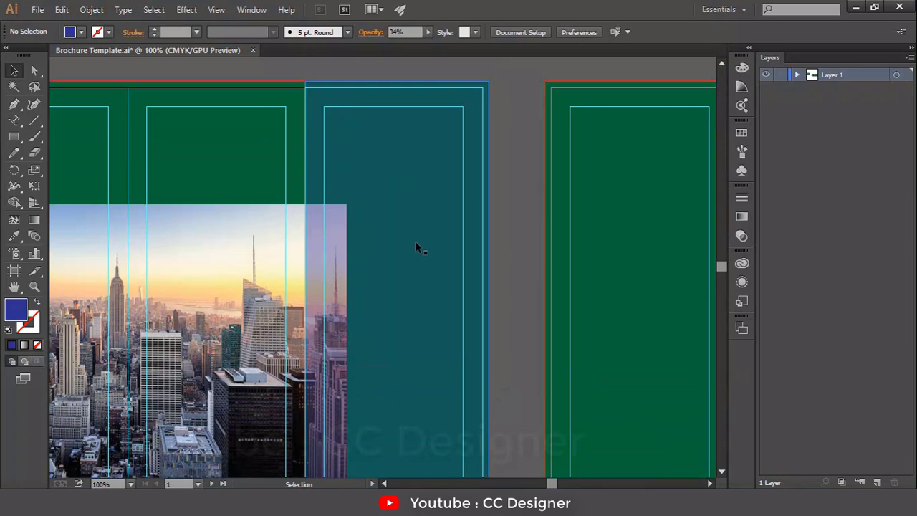
{"action": "left_click_drag", "start_coordinate": [207, 293], "coordinate": [484, 269]}
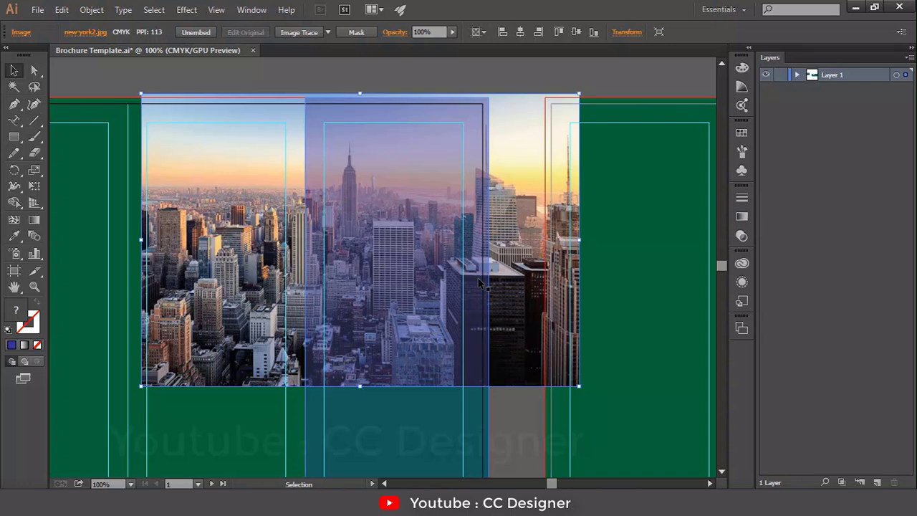
{"action": "left_click", "coordinate": [428, 230]}
{"action": "left_click", "coordinate": [510, 212], "text": "shift"}
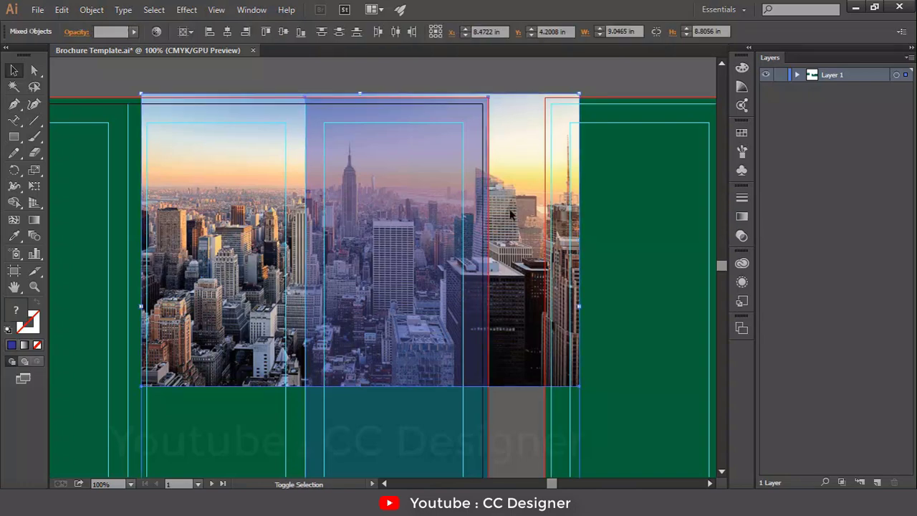
{"action": "right_click", "coordinate": [511, 215]}
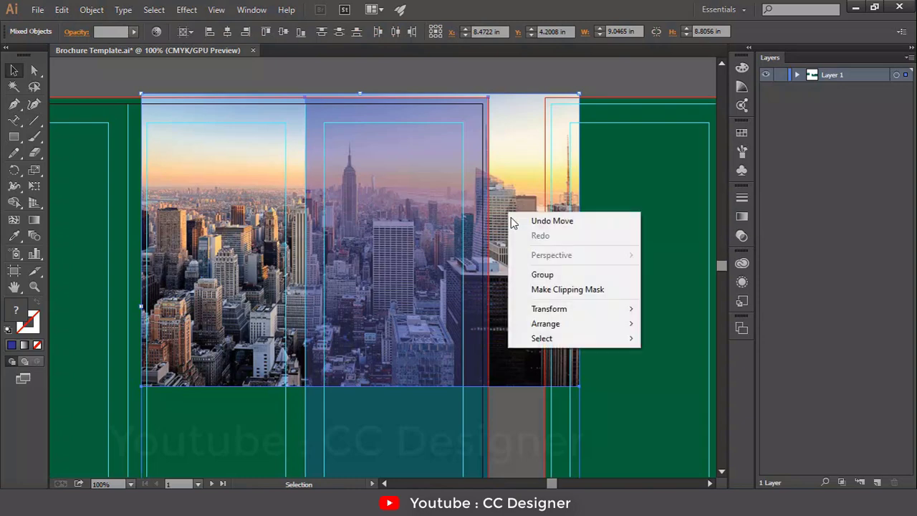
{"action": "left_click", "coordinate": [534, 289]}
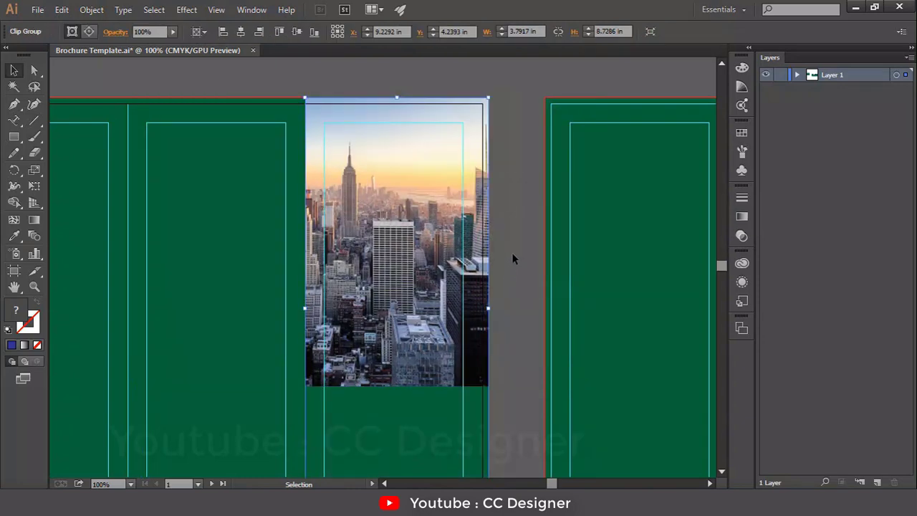
{"action": "left_click", "coordinate": [511, 226]}
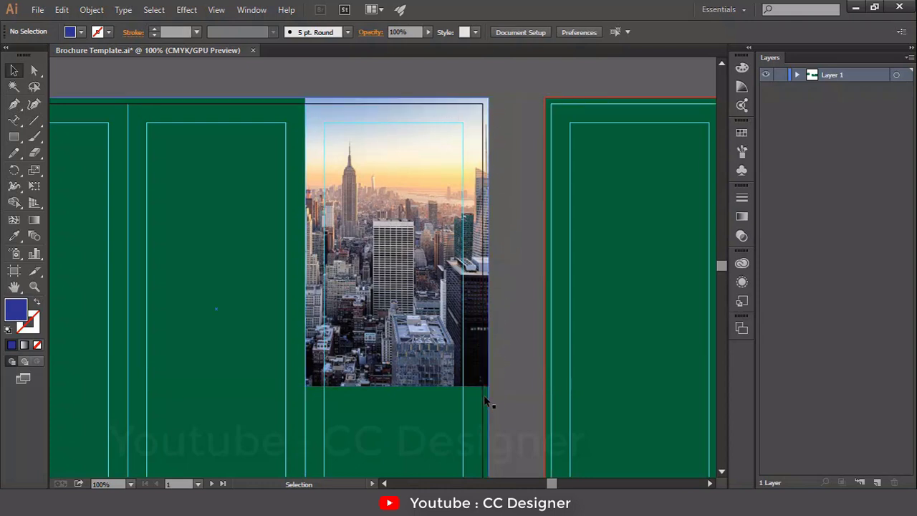
Fill the first artboard's green background rectangle with the light grey swatch C=0 M=0 Y=0 K=5.
{"action": "scroll", "coordinate": [433, 305], "scroll_direction": "down", "scroll_amount": 1}
{"action": "left_click", "coordinate": [380, 388]}
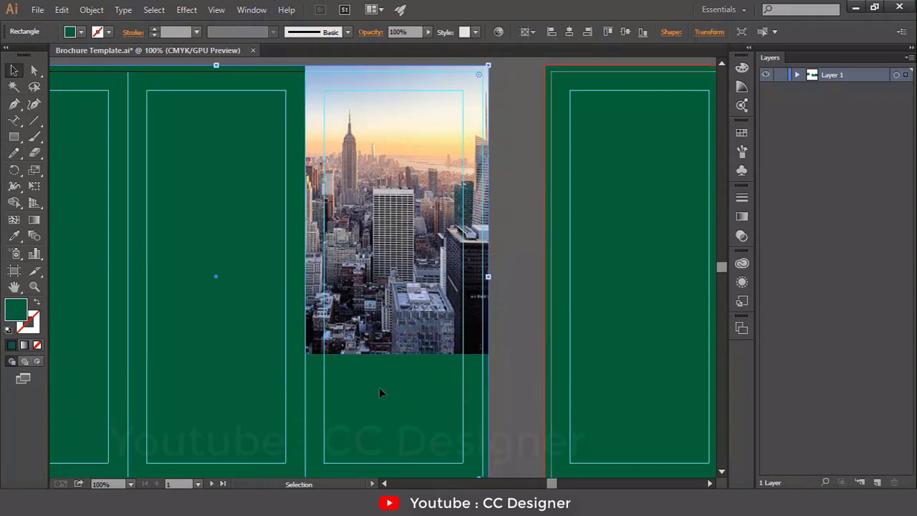
{"action": "left_click", "coordinate": [82, 32]}
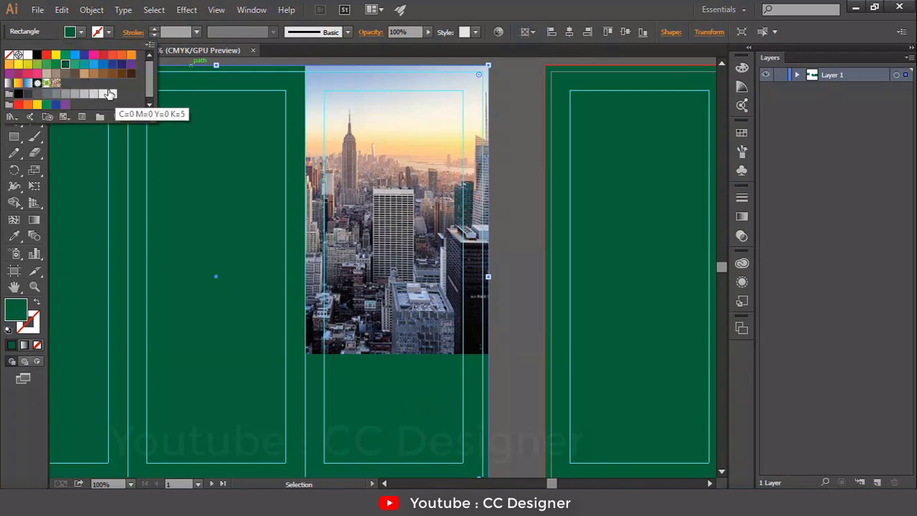
{"action": "left_click", "coordinate": [28, 55]}
Draw a small square outside the first artboard's upper-left corner and duplicate it downward into an evenly spaced column of three.
{"action": "left_click_drag", "start_coordinate": [161, 284], "coordinate": [313, 277]}
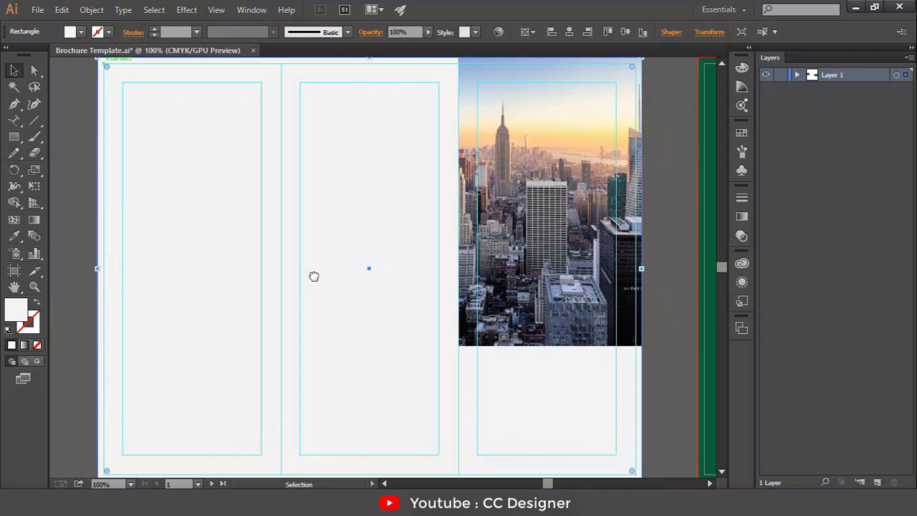
{"action": "left_click_drag", "start_coordinate": [266, 241], "coordinate": [250, 285]}
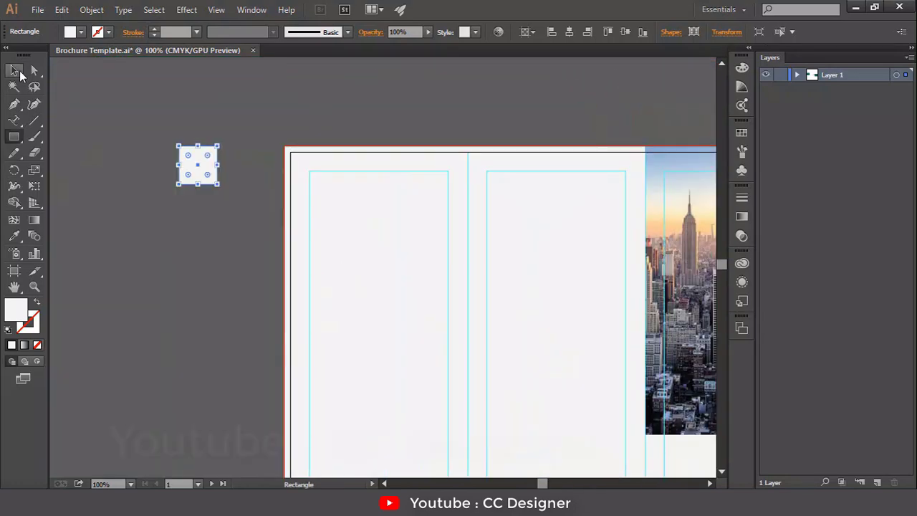
{"action": "left_click", "coordinate": [15, 71]}
{"action": "left_click", "coordinate": [69, 149]}
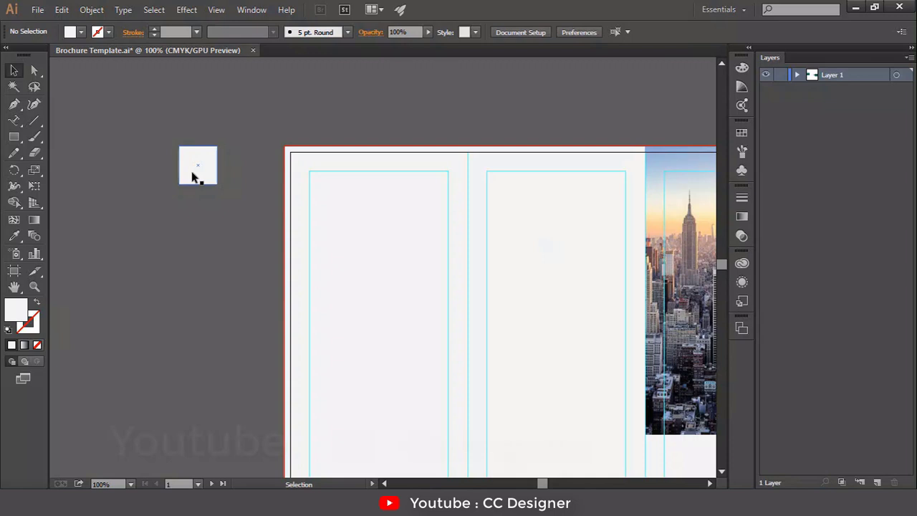
{"action": "left_click_drag", "start_coordinate": [197, 176], "coordinate": [202, 263]}
{"action": "left_click", "coordinate": [137, 196]}
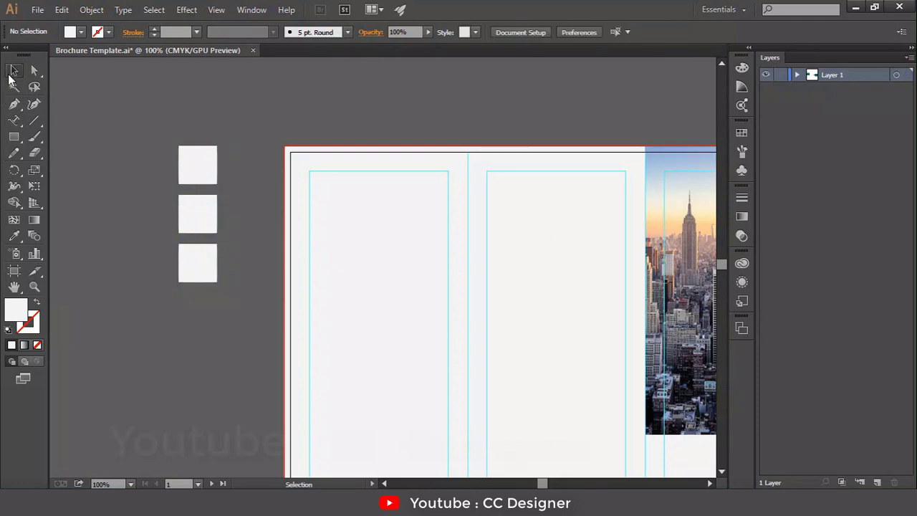
Fill the top square with dark red and the middle square with bright red.
{"action": "left_click_drag", "start_coordinate": [177, 180], "coordinate": [224, 171]}
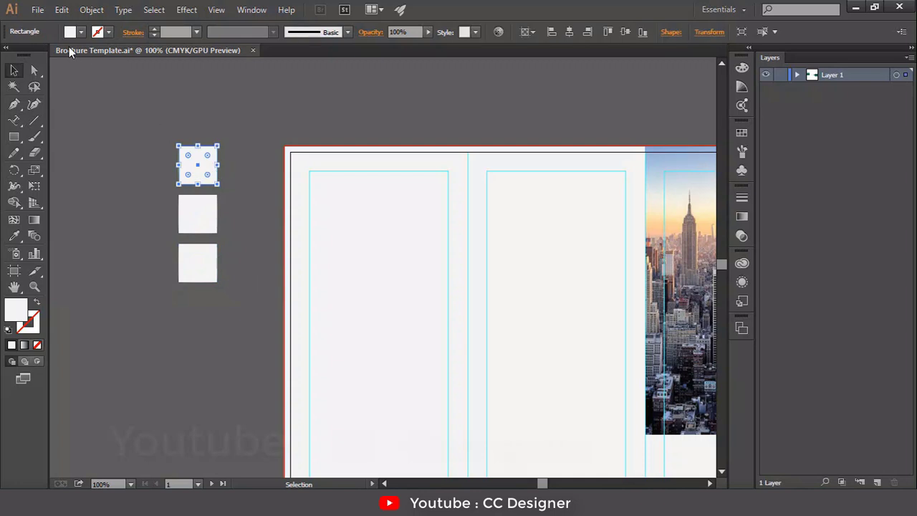
{"action": "left_click", "coordinate": [81, 32]}
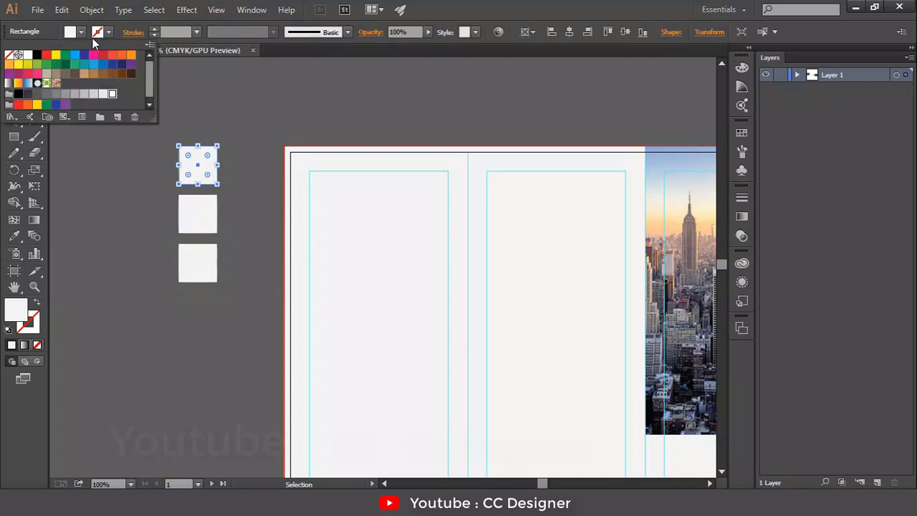
{"action": "left_click", "coordinate": [112, 62]}
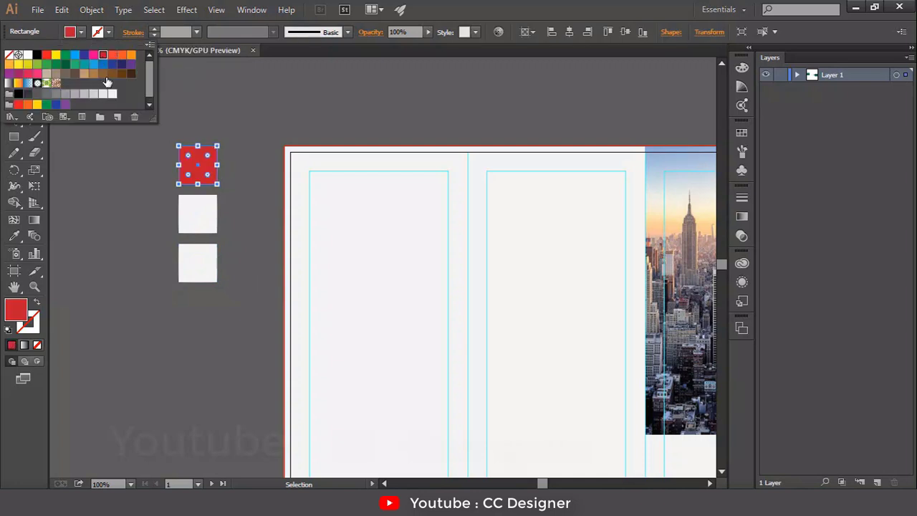
{"action": "left_click", "coordinate": [129, 208]}
{"action": "left_click", "coordinate": [129, 207]}
{"action": "left_click", "coordinate": [205, 212]}
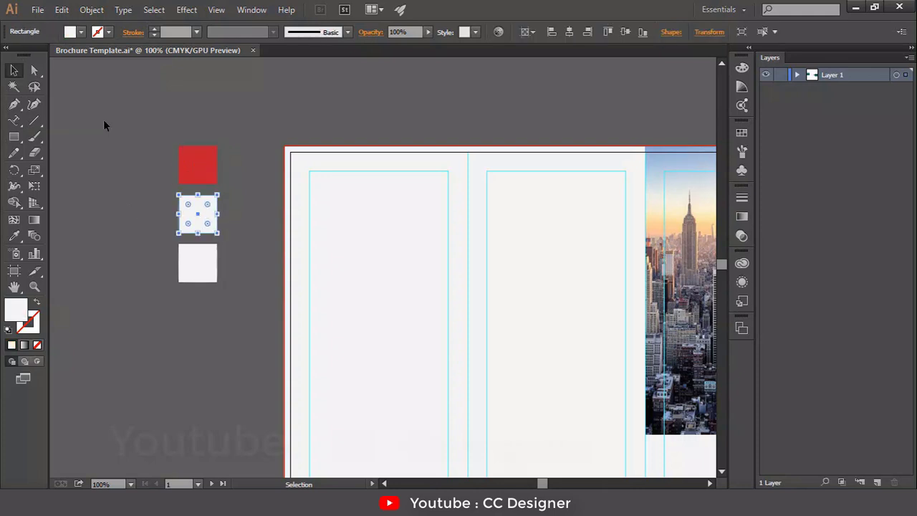
{"action": "left_click", "coordinate": [84, 33]}
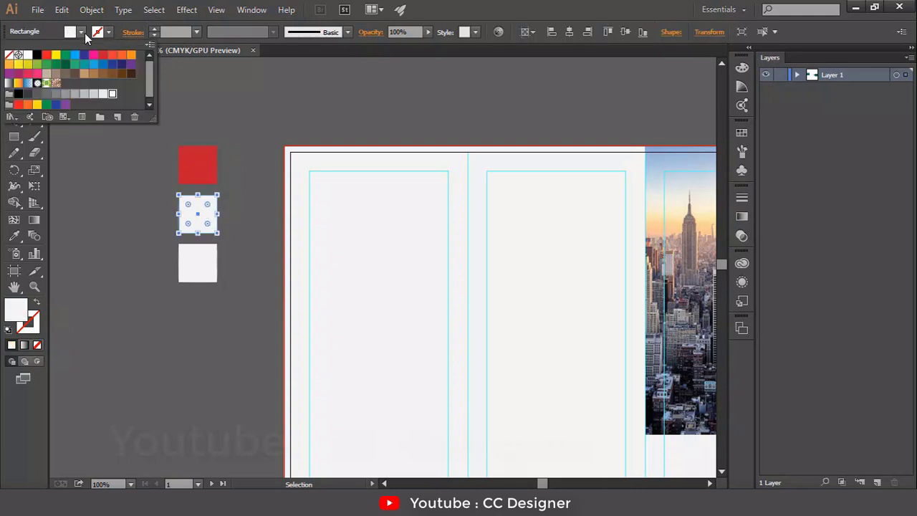
{"action": "left_click", "coordinate": [46, 56]}
Apply a linear gradient to the bottom square and set its starting colour stop to bright red.
{"action": "left_click", "coordinate": [204, 273]}
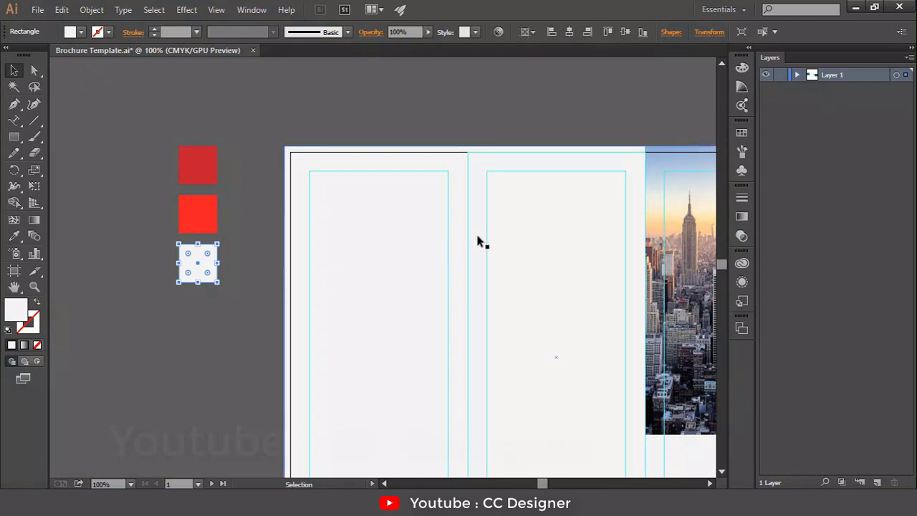
{"action": "left_click", "coordinate": [743, 217]}
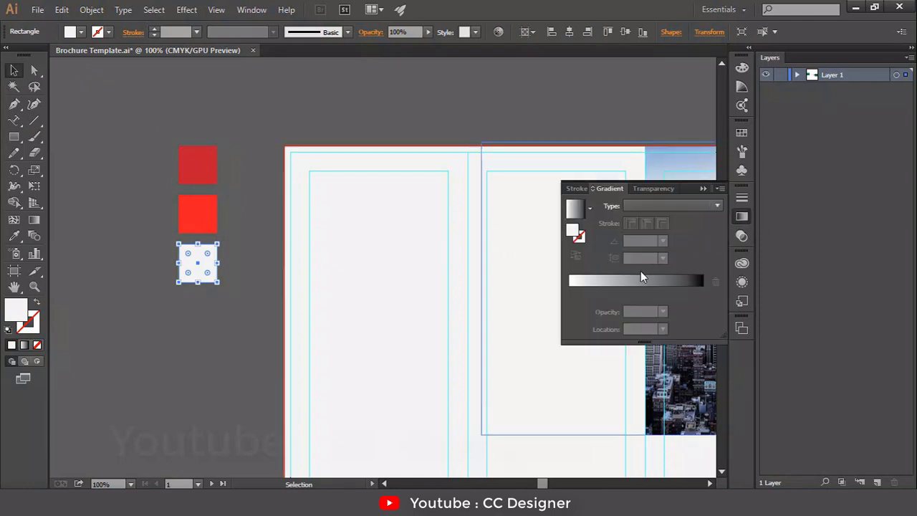
{"action": "left_click", "coordinate": [592, 283]}
{"action": "left_click", "coordinate": [570, 292]}
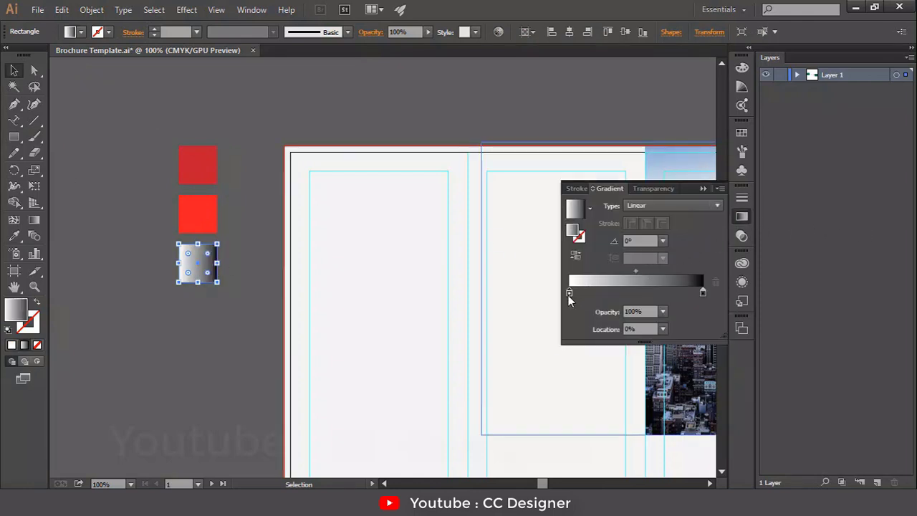
{"action": "double_click", "coordinate": [569, 292]}
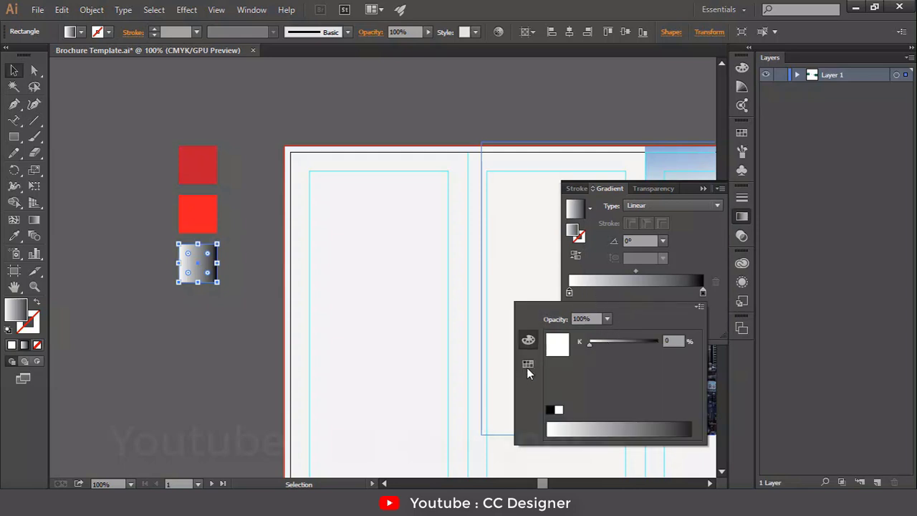
{"action": "left_click", "coordinate": [528, 364]}
{"action": "left_click", "coordinate": [566, 335]}
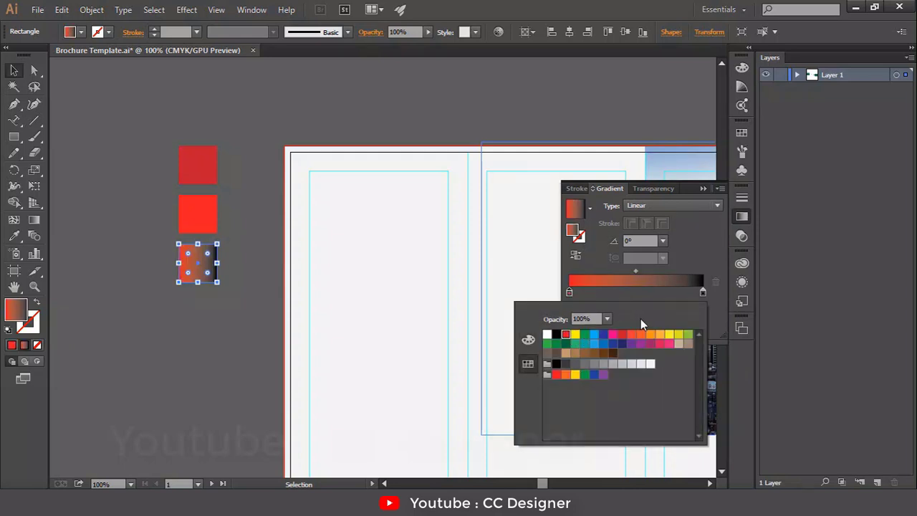
Set the end colour stop of the bottom square's gradient to dark red and deselect the square.
{"action": "left_click", "coordinate": [703, 291]}
{"action": "double_click", "coordinate": [703, 291]}
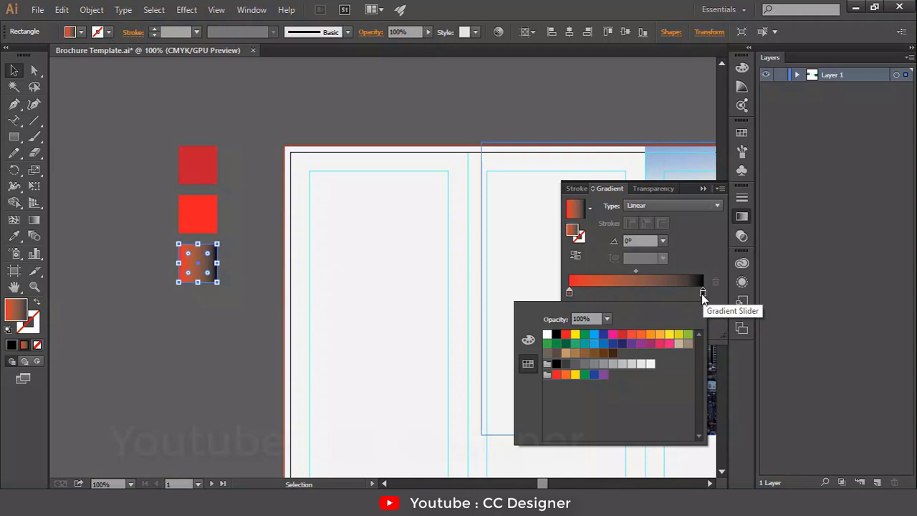
{"action": "left_click", "coordinate": [622, 334]}
{"action": "left_click", "coordinate": [14, 70]}
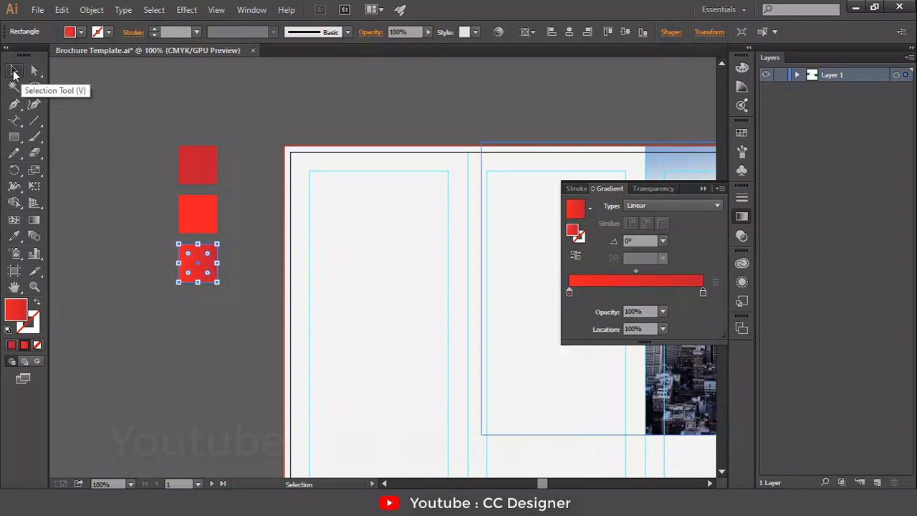
{"action": "left_click", "coordinate": [84, 137]}
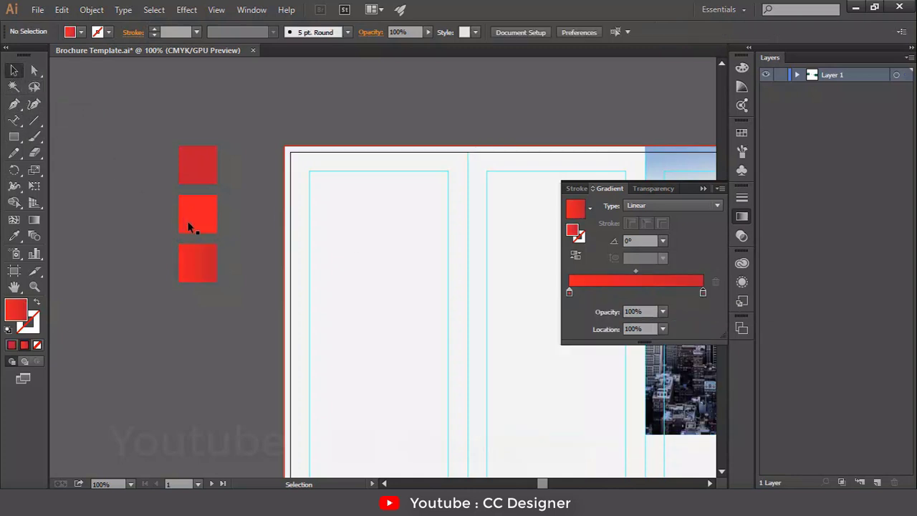
Move the column of three red squares closer to the first artboard's left edge.
{"action": "key", "text": "space"}
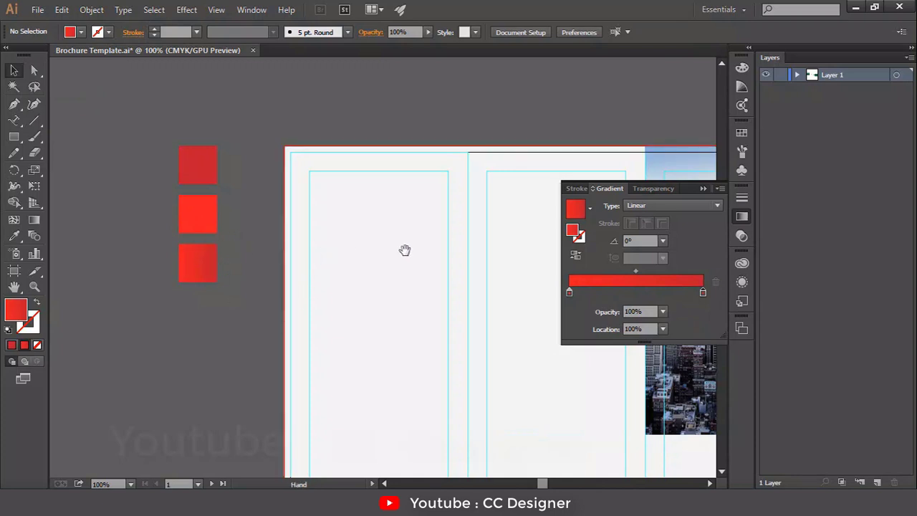
{"action": "left_click_drag", "start_coordinate": [405, 249], "coordinate": [331, 201]}
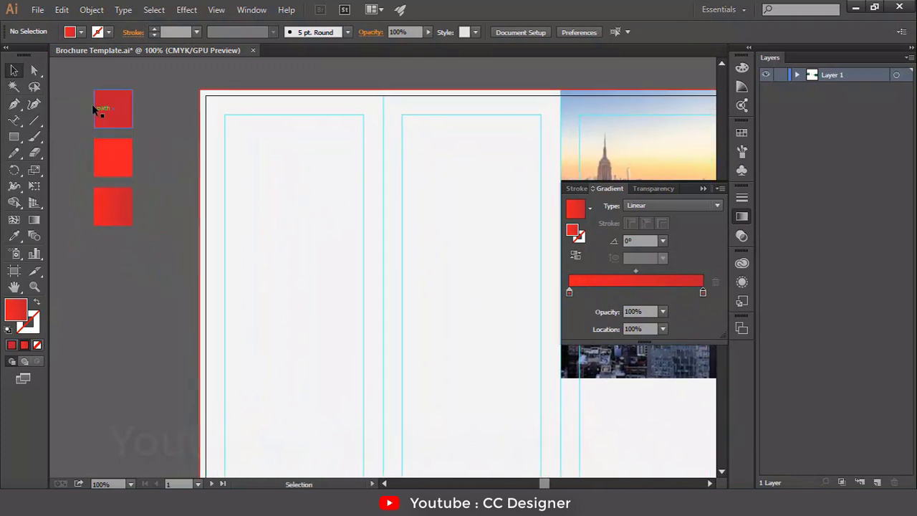
{"action": "left_click_drag", "start_coordinate": [112, 209], "coordinate": [111, 207]}
{"action": "left_click_drag", "start_coordinate": [113, 207], "coordinate": [155, 206]}
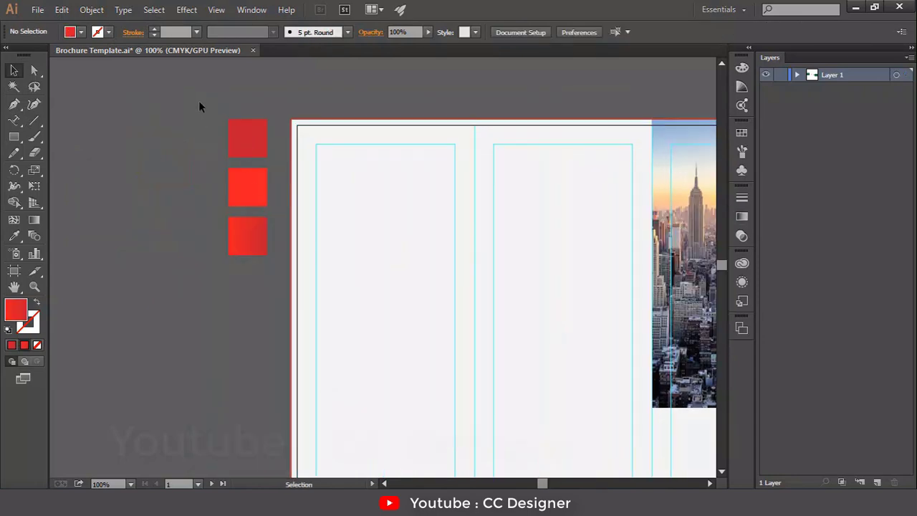
{"action": "left_click", "coordinate": [91, 10]}
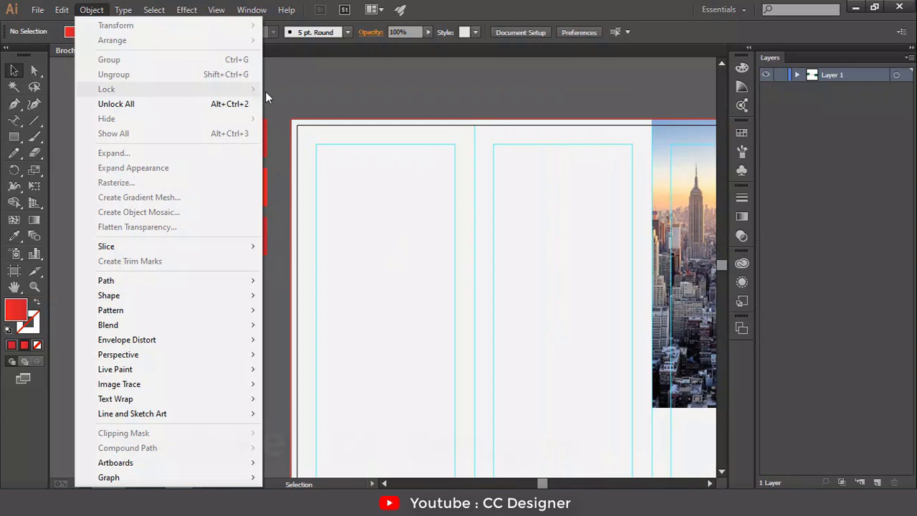
{"action": "left_click", "coordinate": [338, 89]}
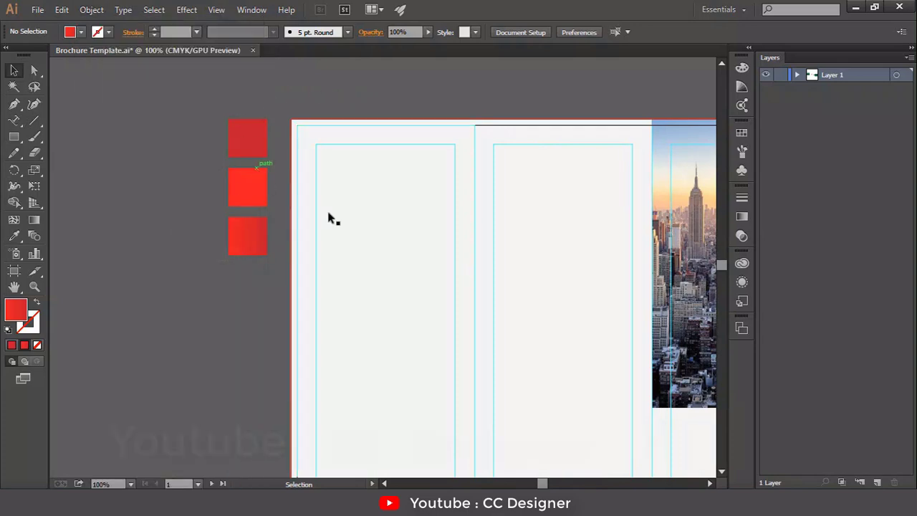
Duplicate the green panel rectangle beside the first artboard and place the copy over the cover panel with the skyline photo.
{"action": "left_click_drag", "start_coordinate": [332, 218], "coordinate": [518, 274]}
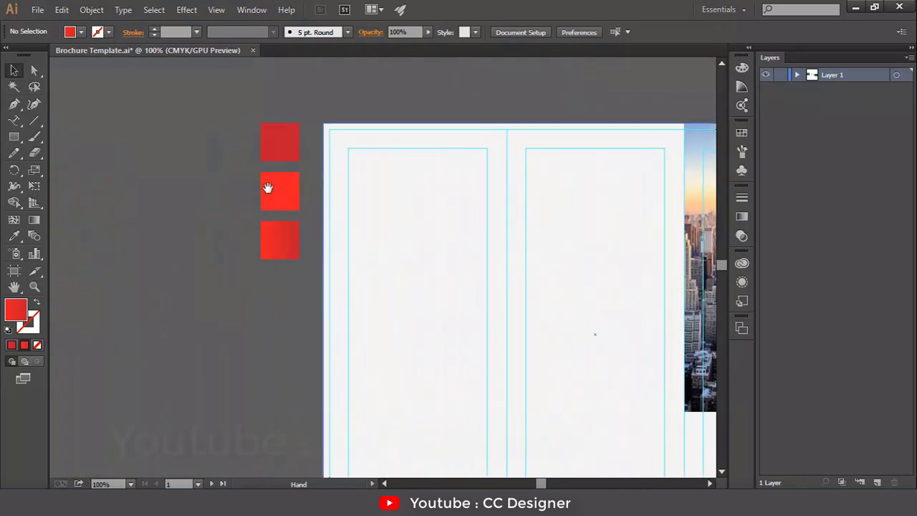
{"action": "left_click_drag", "start_coordinate": [268, 187], "coordinate": [616, 262]}
{"action": "left_click", "coordinate": [194, 187]}
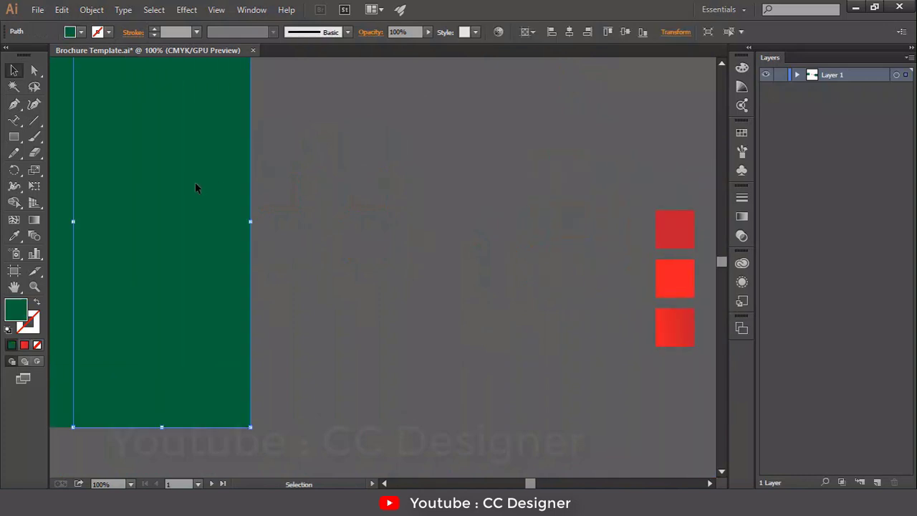
{"action": "left_click_drag", "start_coordinate": [195, 189], "coordinate": [518, 210]}
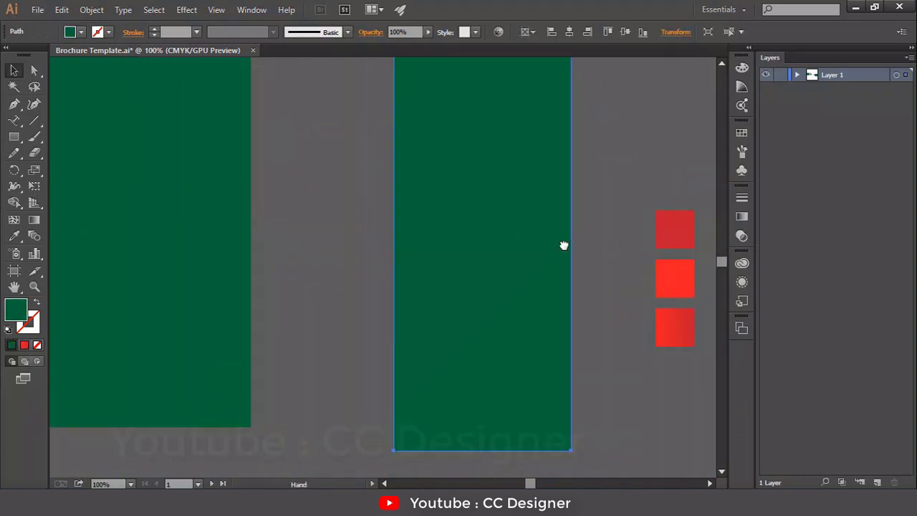
{"action": "left_click_drag", "start_coordinate": [609, 247], "coordinate": [317, 230]}
{"action": "left_click_drag", "start_coordinate": [214, 222], "coordinate": [193, 243]}
{"action": "left_click_drag", "start_coordinate": [237, 137], "coordinate": [586, 204]}
{"action": "left_click_drag", "start_coordinate": [571, 236], "coordinate": [549, 213]}
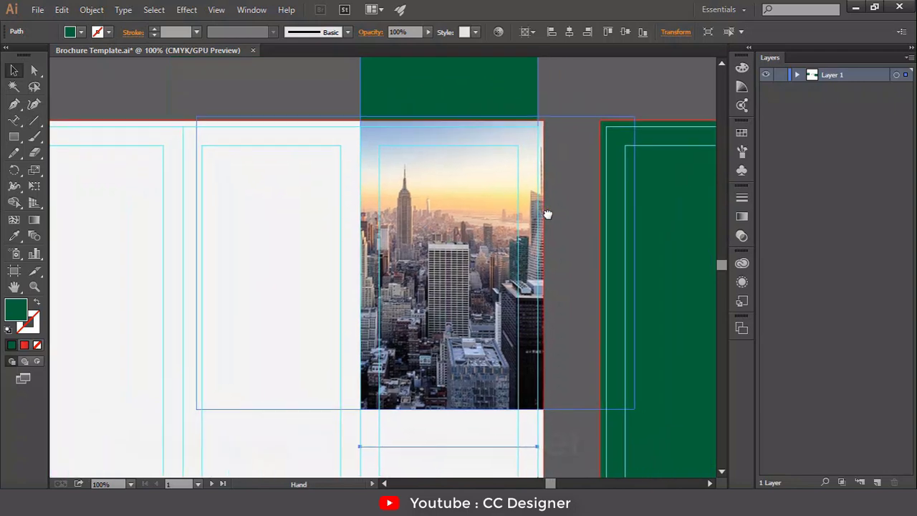
Bring the copied green rectangle to the front and move it down to the cover panel's bottom edge.
{"action": "right_click", "coordinate": [521, 91]}
{"action": "mouse_move", "coordinate": [582, 278]}
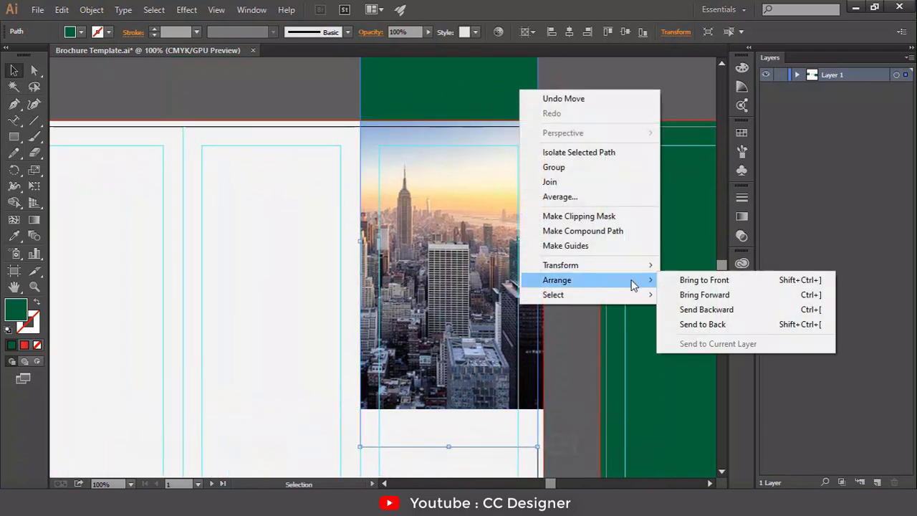
{"action": "left_click", "coordinate": [705, 281]}
{"action": "key", "text": "space"}
{"action": "left_click_drag", "start_coordinate": [552, 167], "coordinate": [551, 141]}
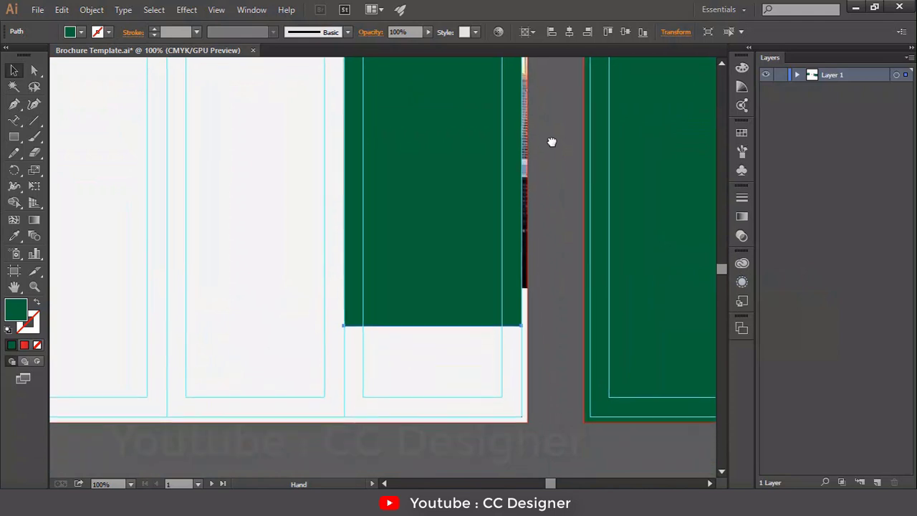
{"action": "left_click_drag", "start_coordinate": [467, 155], "coordinate": [480, 244]}
Extend the green rectangle's right and top edges to the first artboard's bleed lines.
{"action": "scroll", "coordinate": [521, 92], "scroll_direction": "up", "scroll_amount": 3}
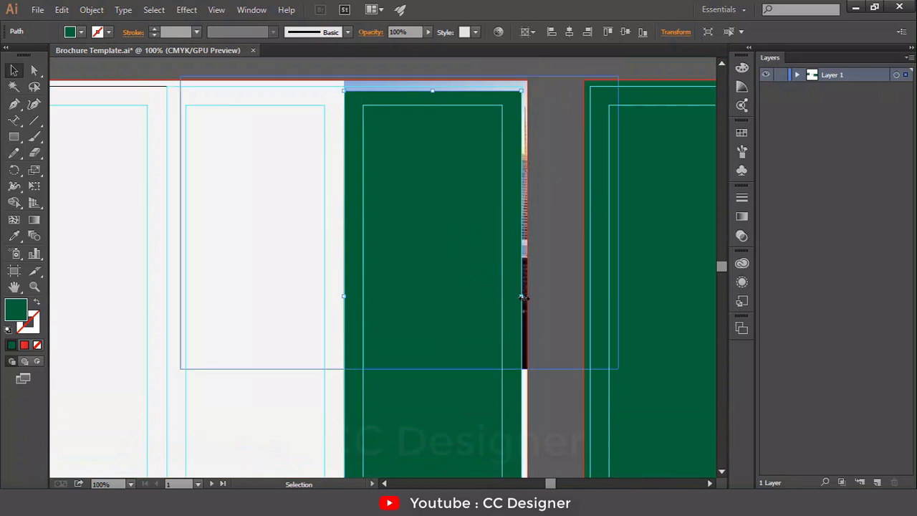
{"action": "left_click_drag", "start_coordinate": [524, 296], "coordinate": [528, 298]}
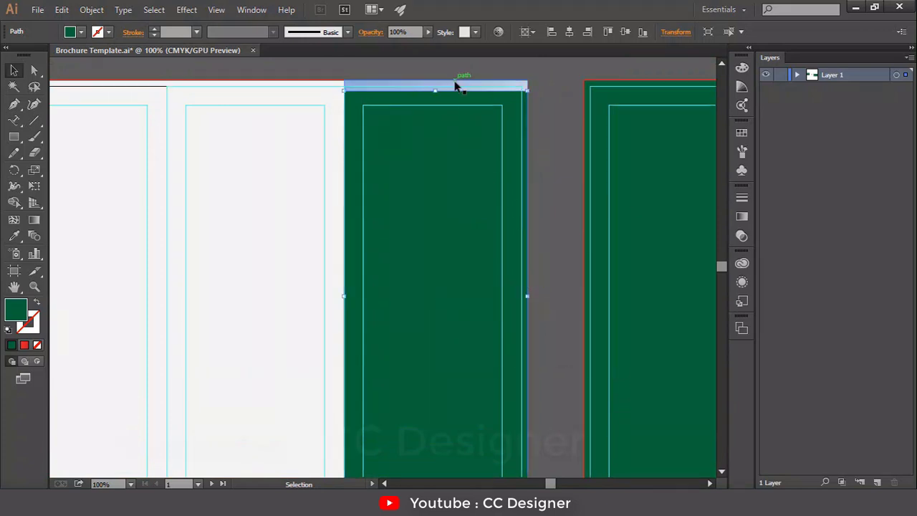
{"action": "left_click_drag", "start_coordinate": [437, 89], "coordinate": [438, 83]}
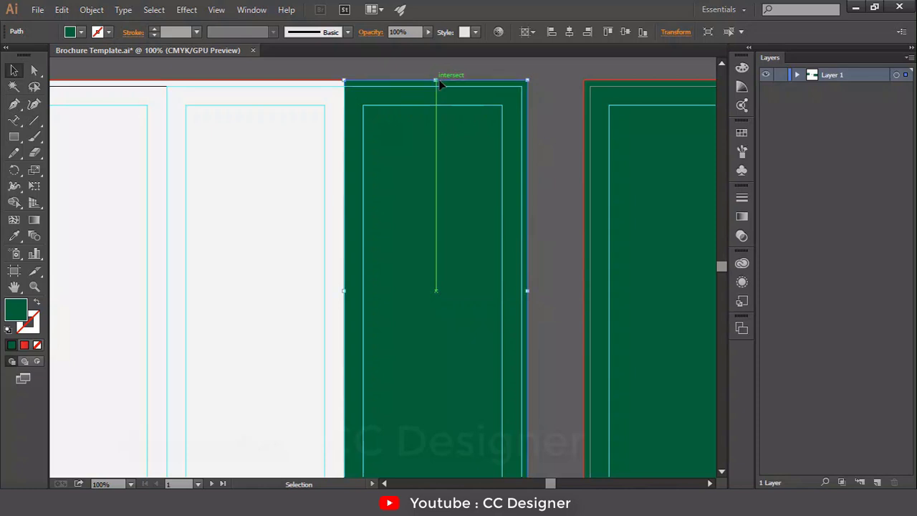
Fill the cover rectangle with the palette's middle bright red using the Eyedropper and set its opacity to 58%.
{"action": "left_click_drag", "start_coordinate": [196, 183], "coordinate": [477, 180]}
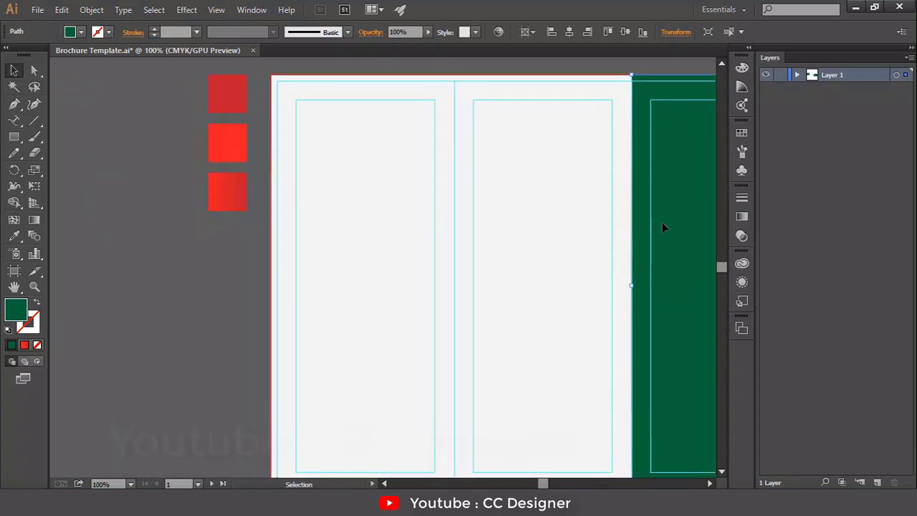
{"action": "left_click", "coordinate": [14, 235]}
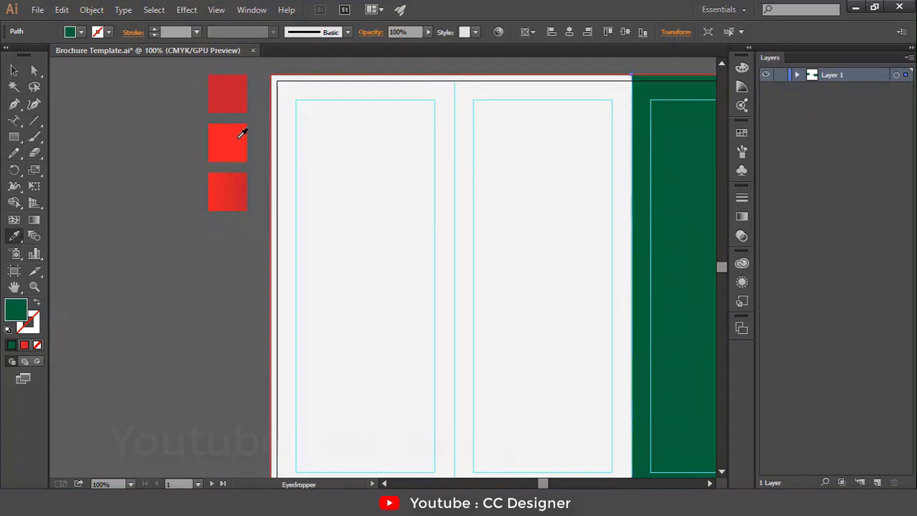
{"action": "left_click", "coordinate": [236, 142]}
{"action": "left_click_drag", "start_coordinate": [551, 201], "coordinate": [265, 174]}
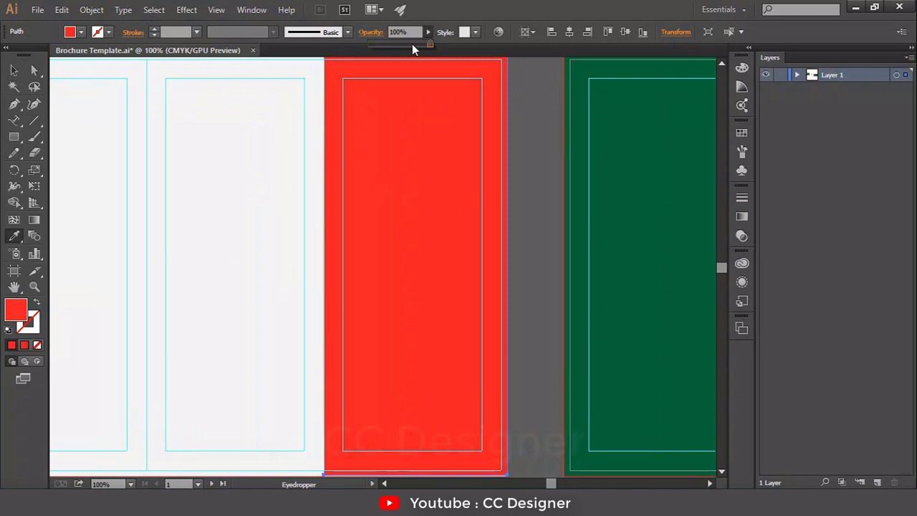
{"action": "left_click_drag", "start_coordinate": [412, 45], "coordinate": [408, 44]}
{"action": "key", "text": "v"}
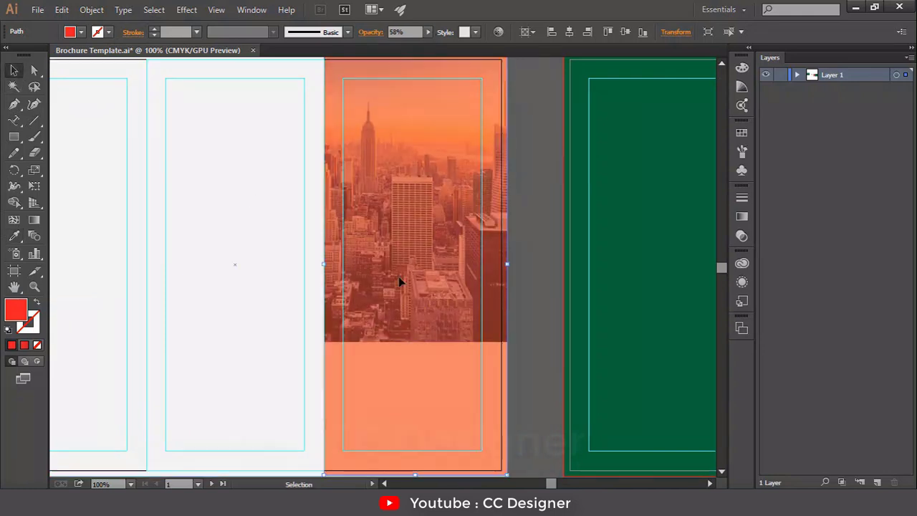
Shorten the red overlay so its bottom edge lines up with the bottom of the skyline photo.
{"action": "scroll", "coordinate": [426, 420], "scroll_direction": "down", "scroll_amount": 3}
{"action": "left_click_drag", "start_coordinate": [419, 426], "coordinate": [419, 293]}
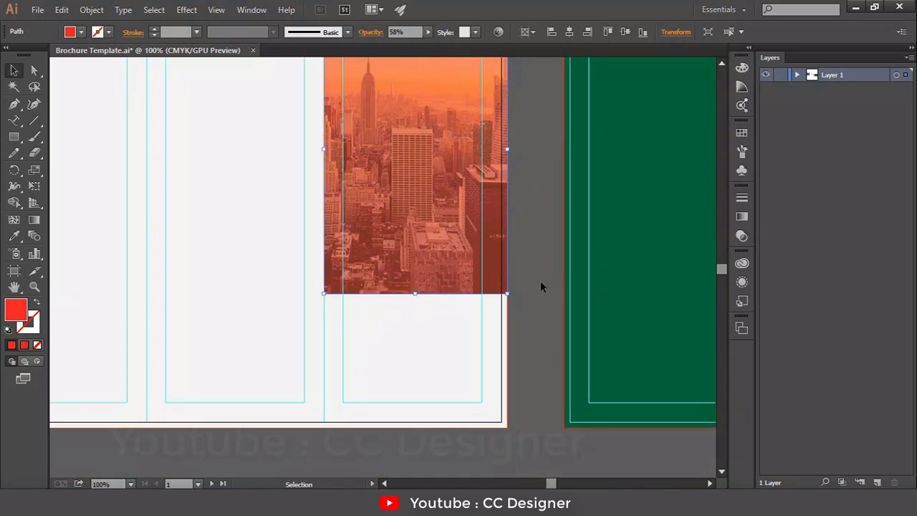
Raise the red photo overlay's opacity to 79%.
{"action": "scroll", "coordinate": [540, 287], "scroll_direction": "up", "scroll_amount": 5}
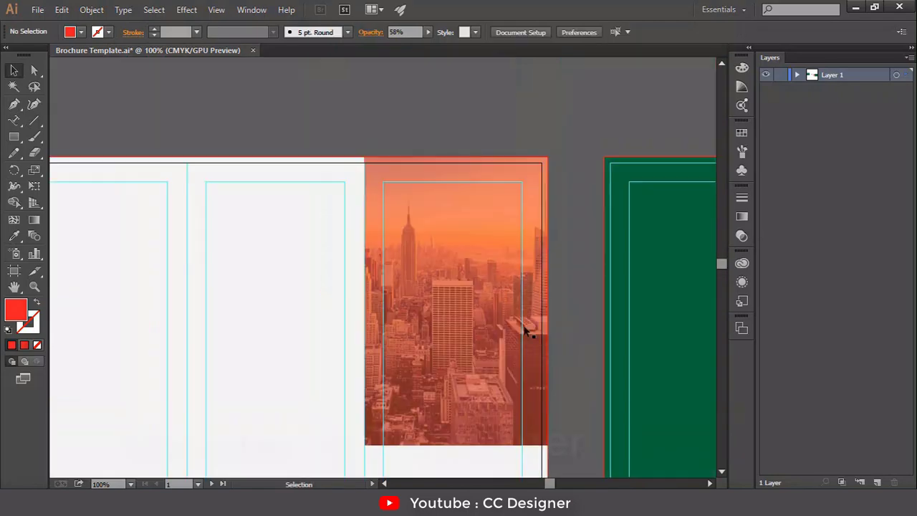
{"action": "left_click", "coordinate": [372, 35]}
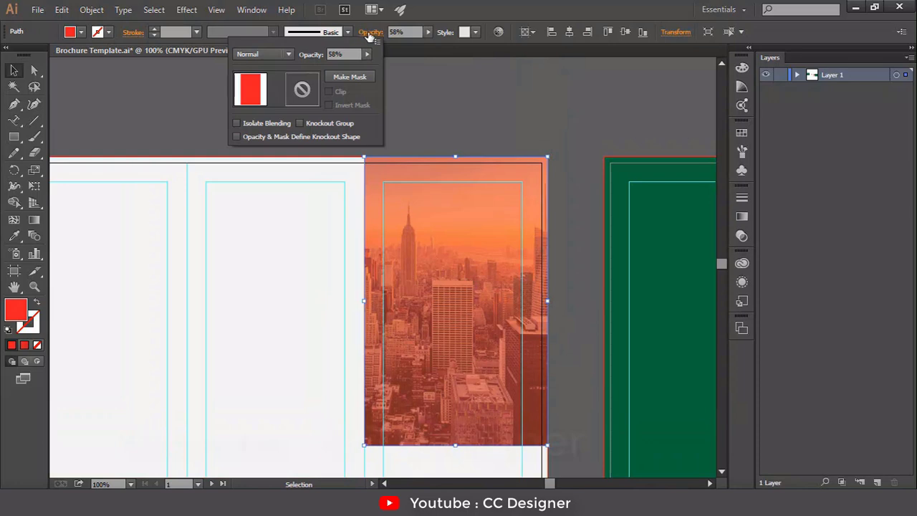
{"action": "left_click", "coordinate": [429, 31]}
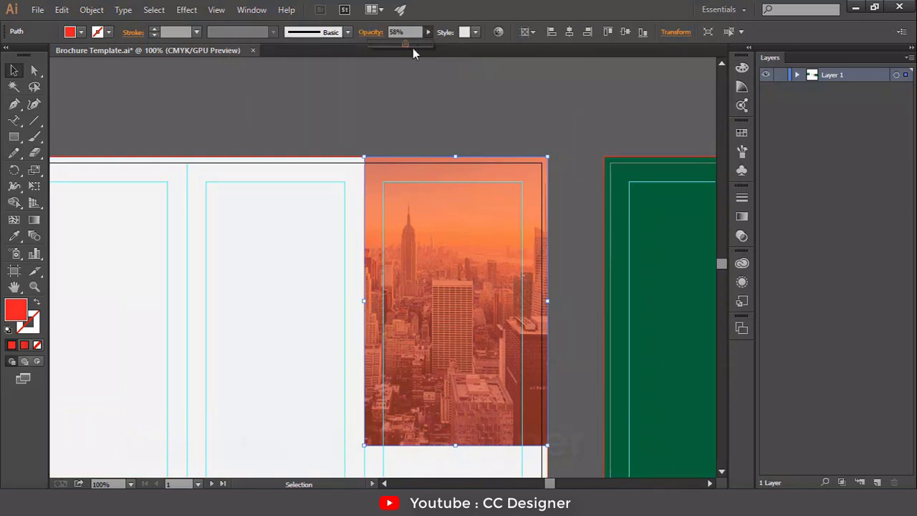
{"action": "left_click", "coordinate": [418, 43]}
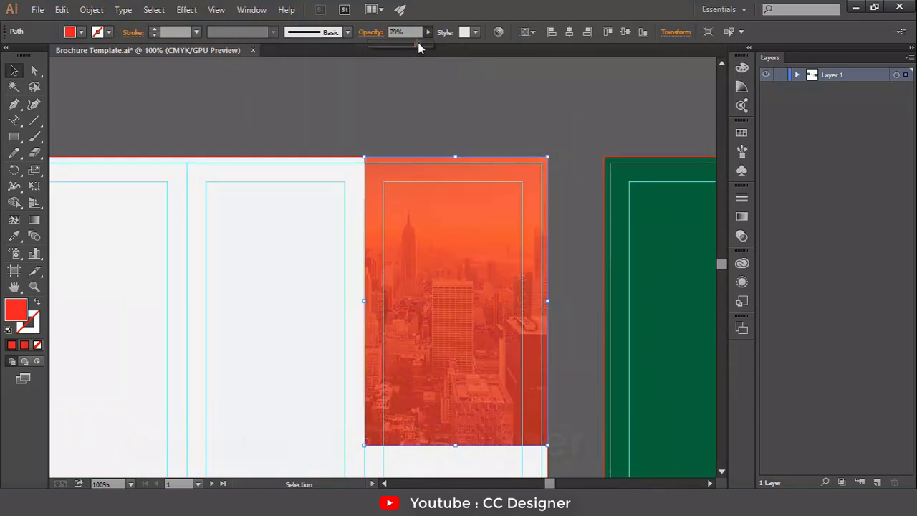
Set the red photo overlay's blending mode to Multiply and its opacity to 50%.
{"action": "left_click", "coordinate": [369, 35]}
{"action": "left_click", "coordinate": [287, 55]}
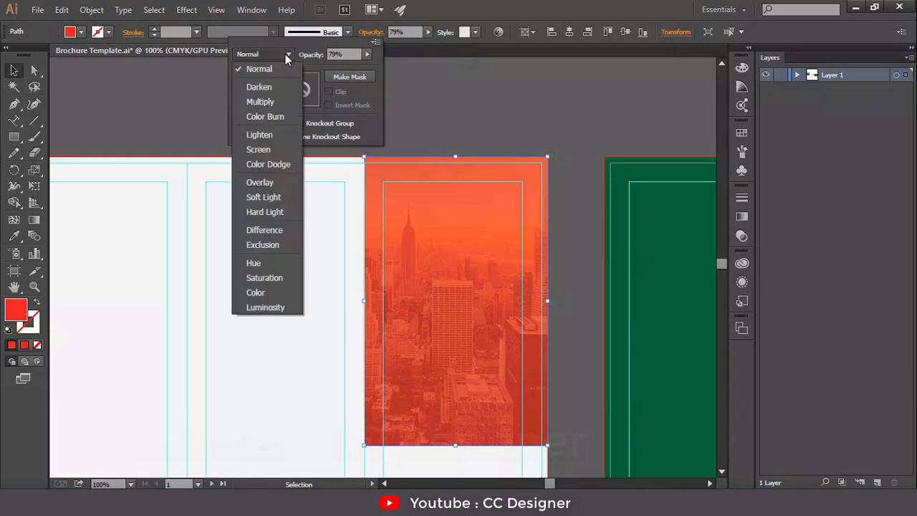
{"action": "left_click", "coordinate": [278, 103]}
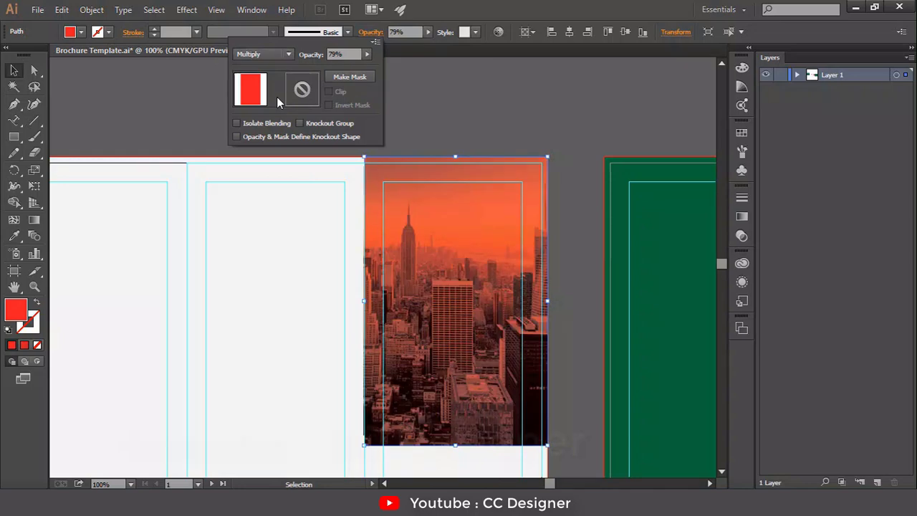
{"action": "left_click", "coordinate": [367, 55]}
{"action": "left_click_drag", "start_coordinate": [334, 67], "coordinate": [339, 65]}
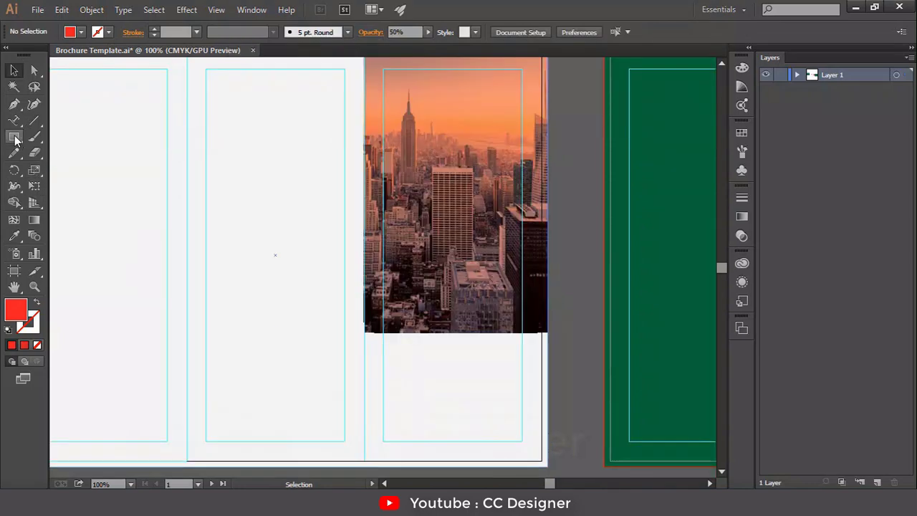
Draw a bright red square on the cover panel, overlapping the photo's lower edge, and deselect it.
{"action": "left_click", "coordinate": [16, 137]}
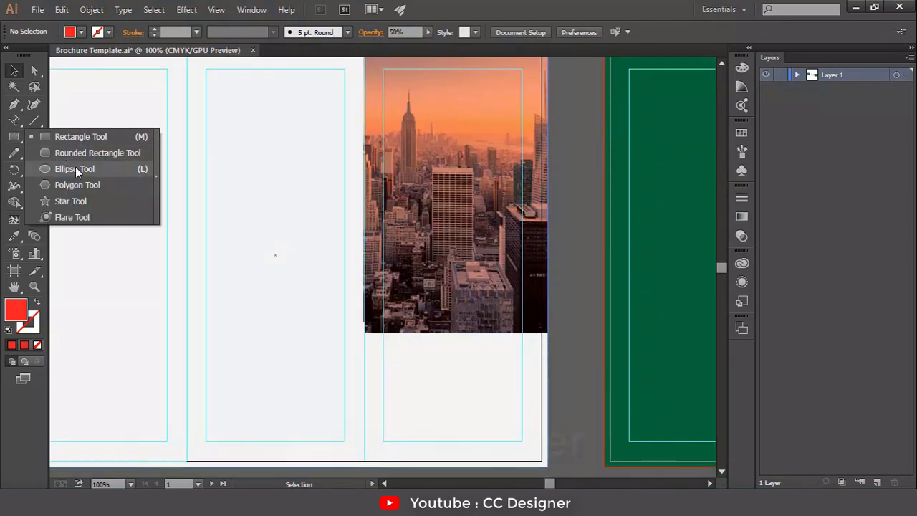
{"action": "left_click", "coordinate": [81, 137]}
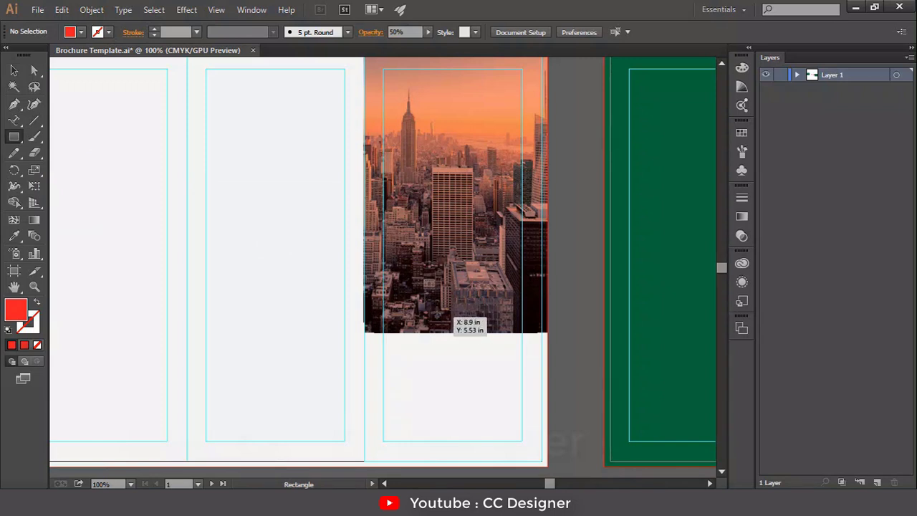
{"action": "left_click_drag", "start_coordinate": [415, 302], "coordinate": [487, 402]}
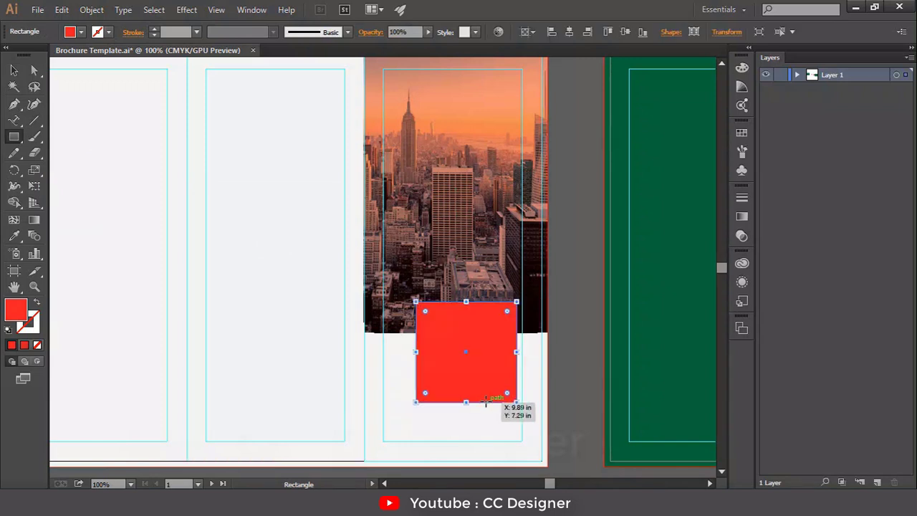
{"action": "key", "text": "v"}
{"action": "left_click", "coordinate": [593, 304]}
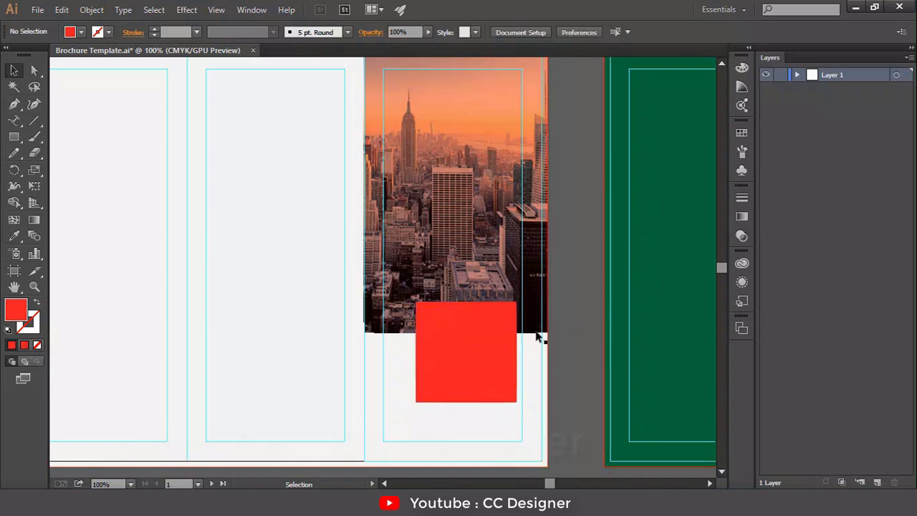
Widen the red square into a rectangle and position it centred between the cover margins, straddling the photo's lower edge.
{"action": "left_click_drag", "start_coordinate": [485, 360], "coordinate": [473, 366]}
{"action": "mouse_move", "coordinate": [506, 411]}
{"action": "left_mouse_down"}
{"action": "mouse_move", "coordinate": [493, 415]}
{"action": "mouse_move", "coordinate": [509, 418]}
{"action": "left_mouse_up"}
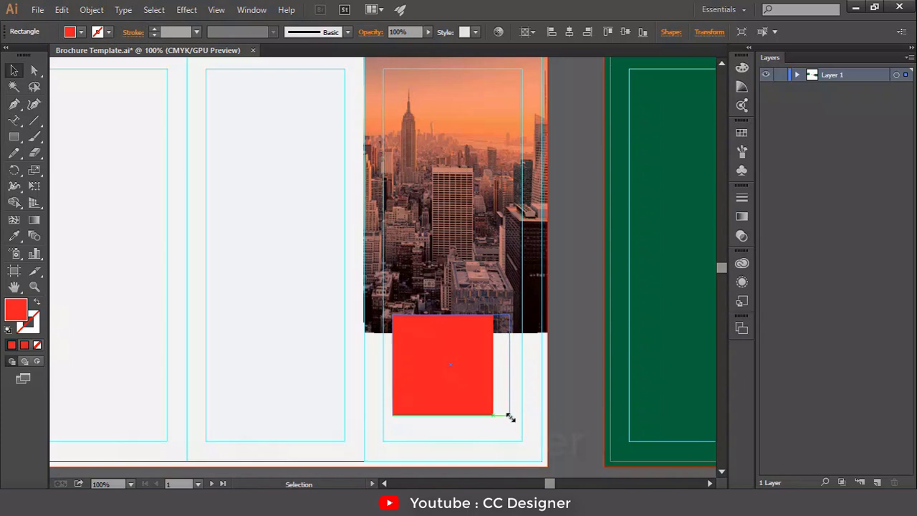
{"action": "left_click", "coordinate": [587, 355]}
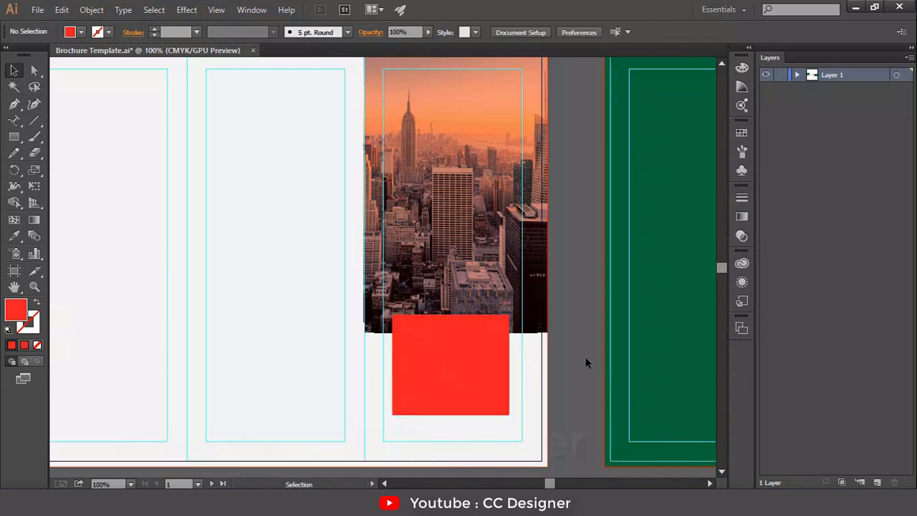
{"action": "left_click", "coordinate": [507, 392]}
{"action": "left_click_drag", "start_coordinate": [486, 377], "coordinate": [485, 350]}
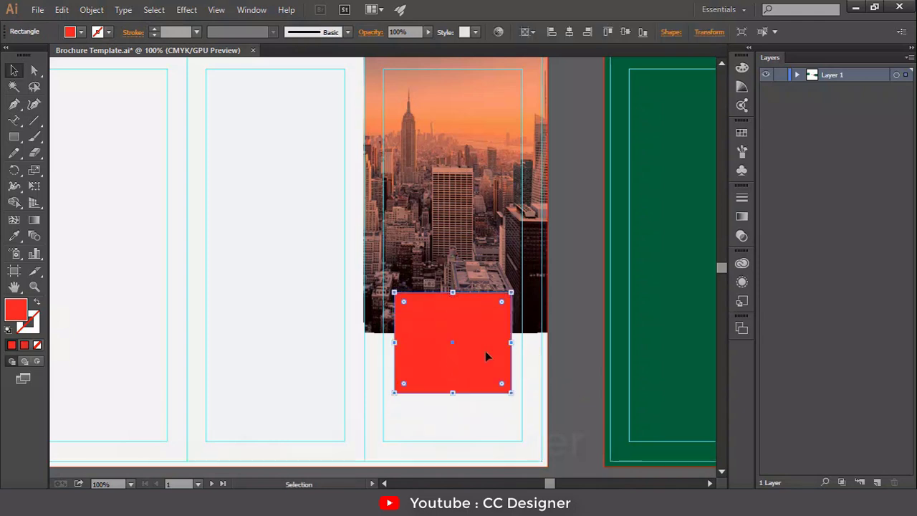
Reduce the opacity of the red rectangle at the photo's lower edge to about 72%.
{"action": "left_click", "coordinate": [587, 311]}
{"action": "left_click", "coordinate": [463, 341]}
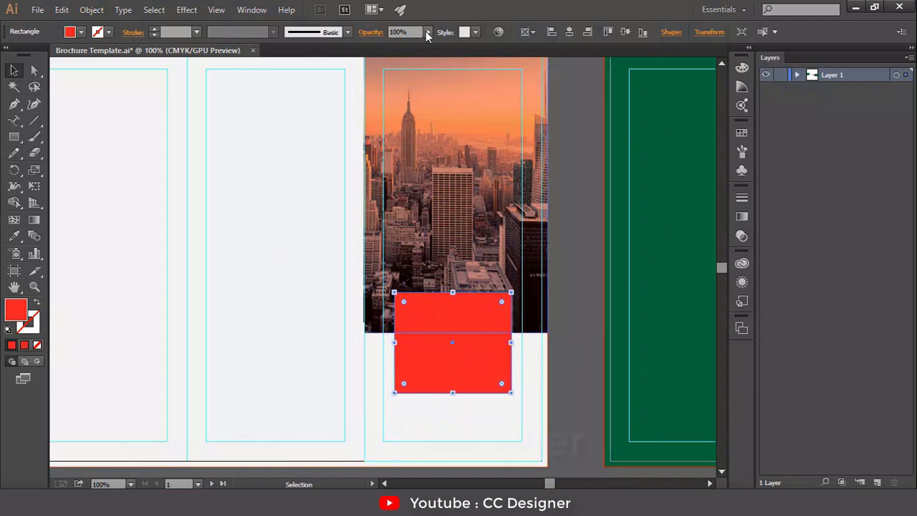
{"action": "left_click_drag", "start_coordinate": [412, 43], "coordinate": [408, 43]}
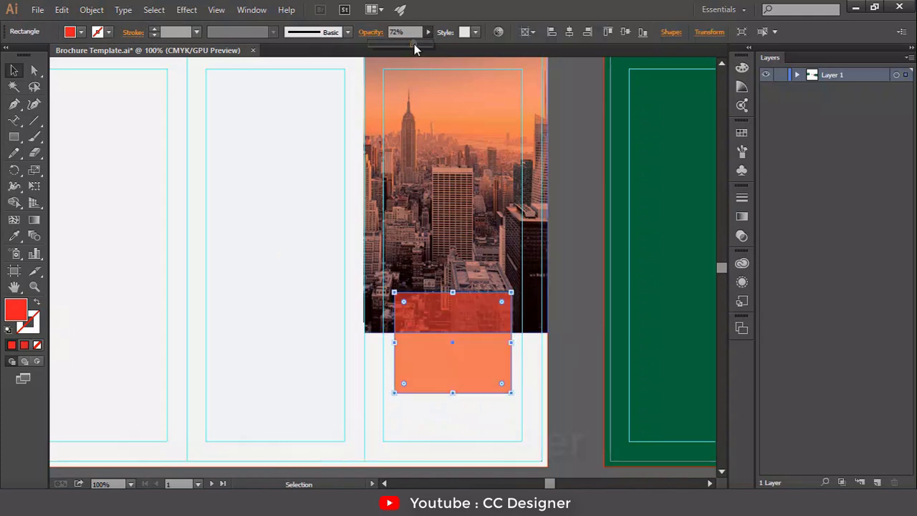
{"action": "left_click", "coordinate": [389, 354]}
{"action": "left_click_drag", "start_coordinate": [391, 358], "coordinate": [437, 333]}
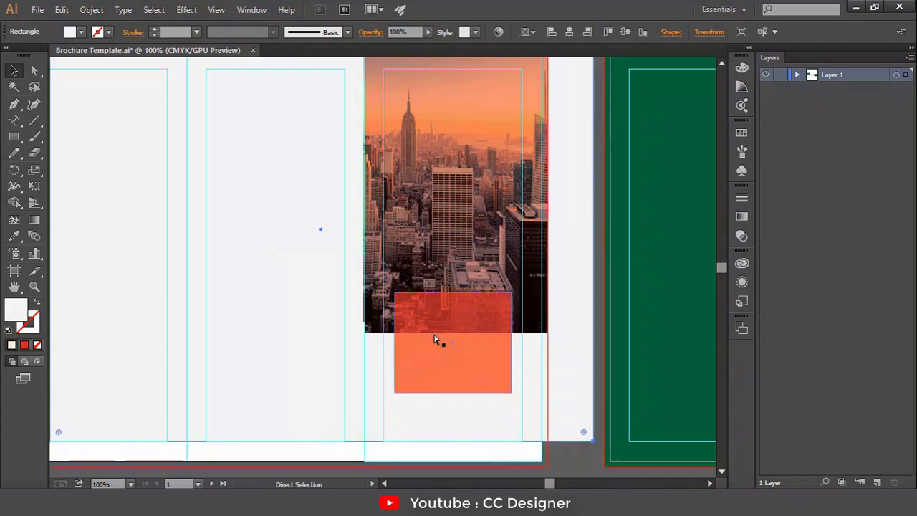
{"action": "key", "text": "ctrl+z"}
Lock the selected light background rectangle of the first artboard.
{"action": "left_click", "coordinate": [92, 9]}
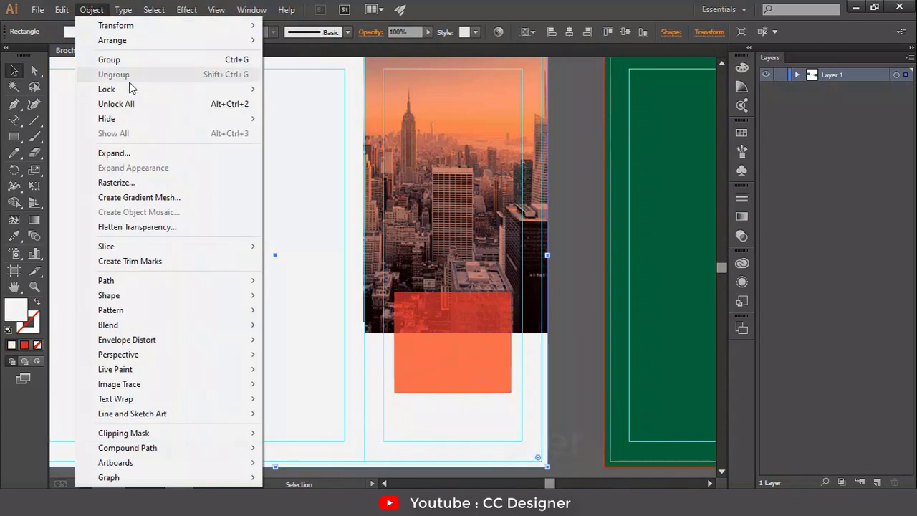
{"action": "mouse_move", "coordinate": [131, 89]}
{"action": "left_click", "coordinate": [290, 91]}
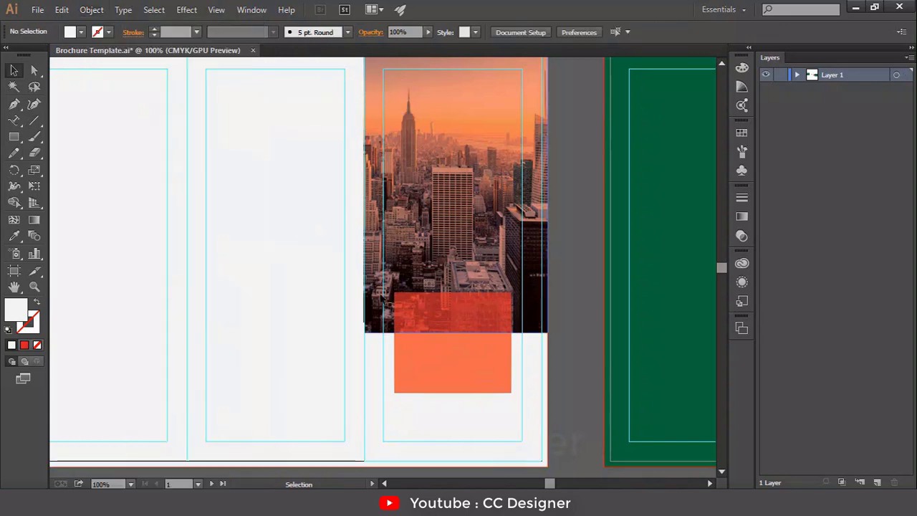
Lock all the brochure's guides so they can no longer be selected.
{"action": "left_click", "coordinate": [389, 351]}
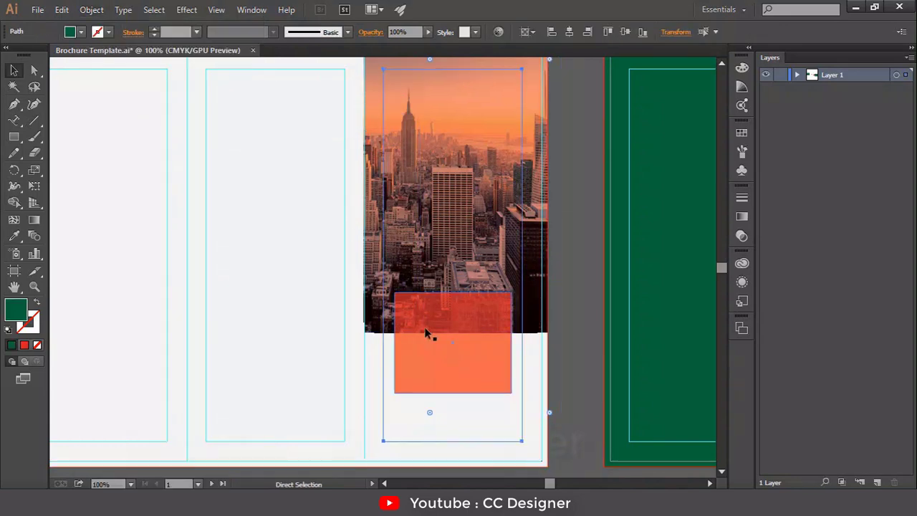
{"action": "right_click", "coordinate": [383, 362]}
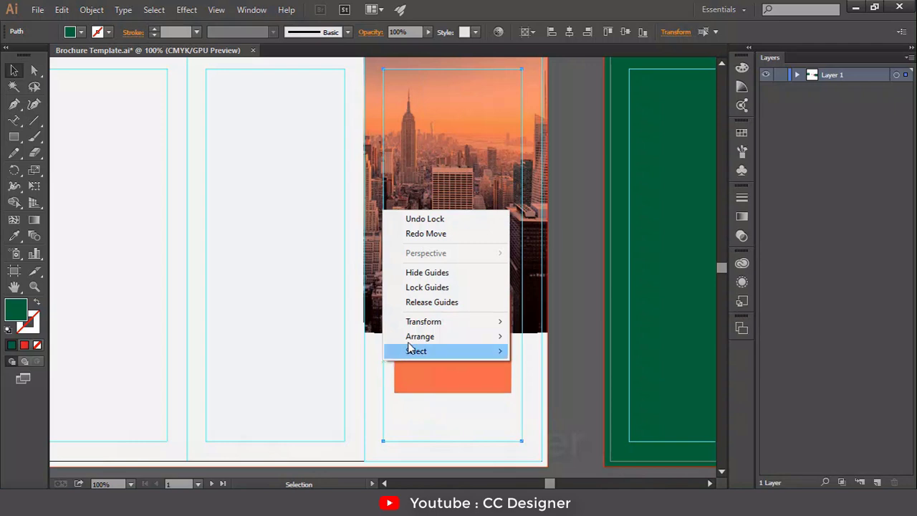
{"action": "left_click", "coordinate": [405, 287]}
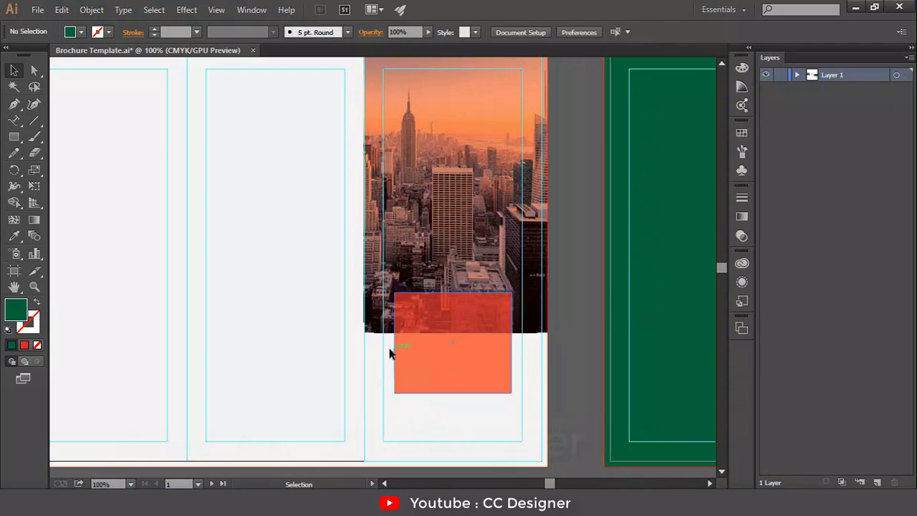
Select the cover panel's photo and red shapes together and open the Pathfinder options.
{"action": "left_click_drag", "start_coordinate": [414, 332], "coordinate": [419, 334]}
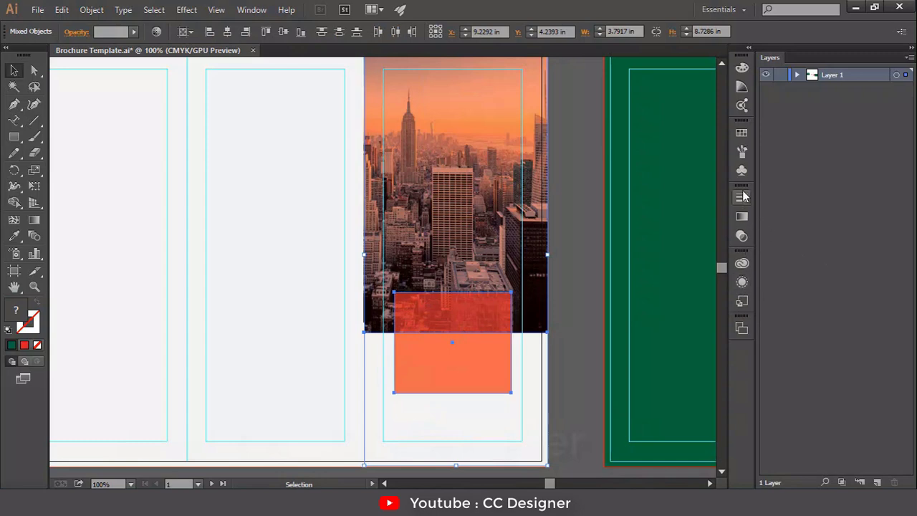
{"action": "left_click", "coordinate": [250, 9]}
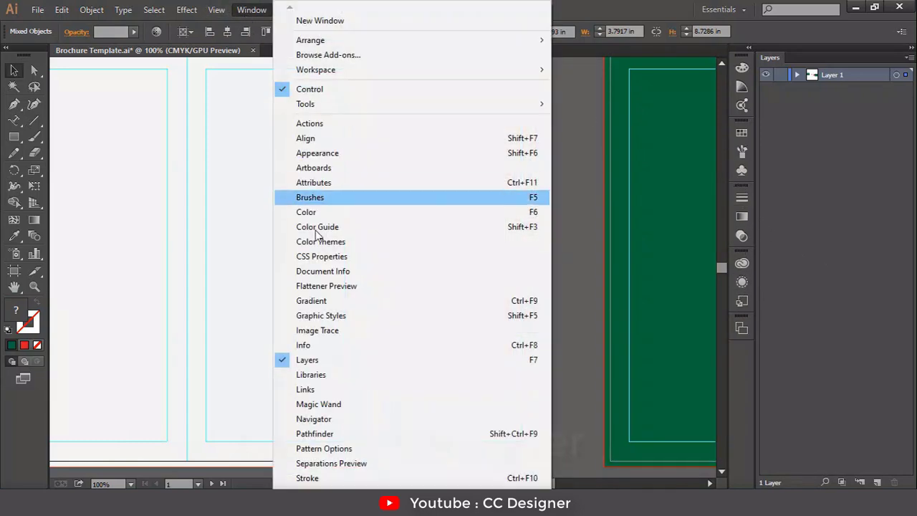
{"action": "left_click", "coordinate": [348, 433]}
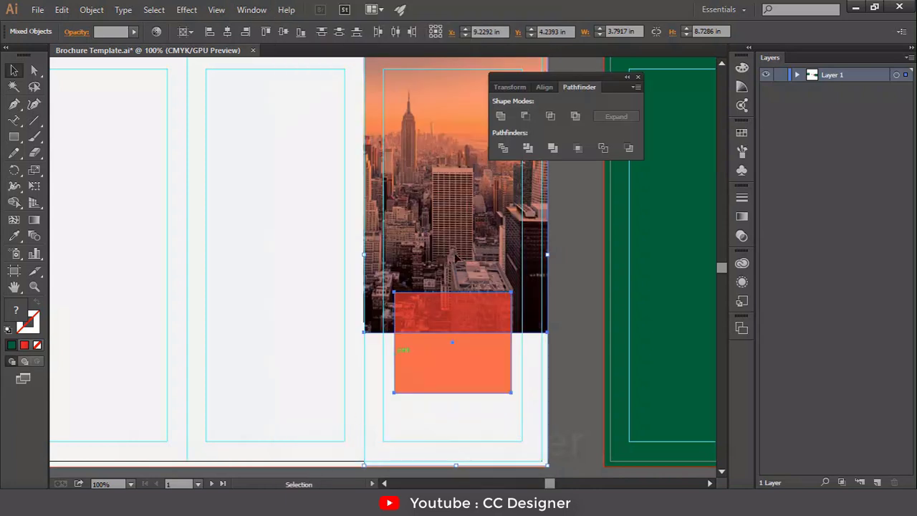
Try to divide the selected photo and red shapes with Pathfinder Divide, and undo the division.
{"action": "left_click", "coordinate": [503, 148]}
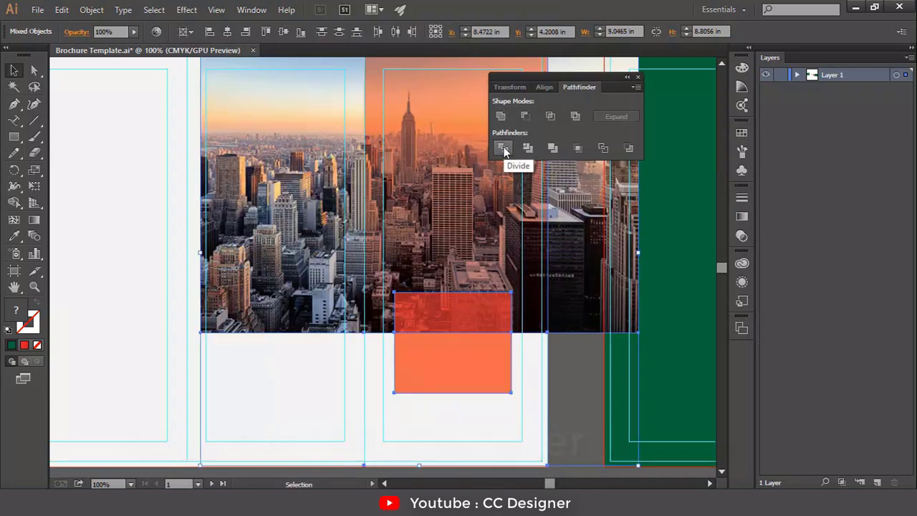
{"action": "key", "text": "ctrl+z"}
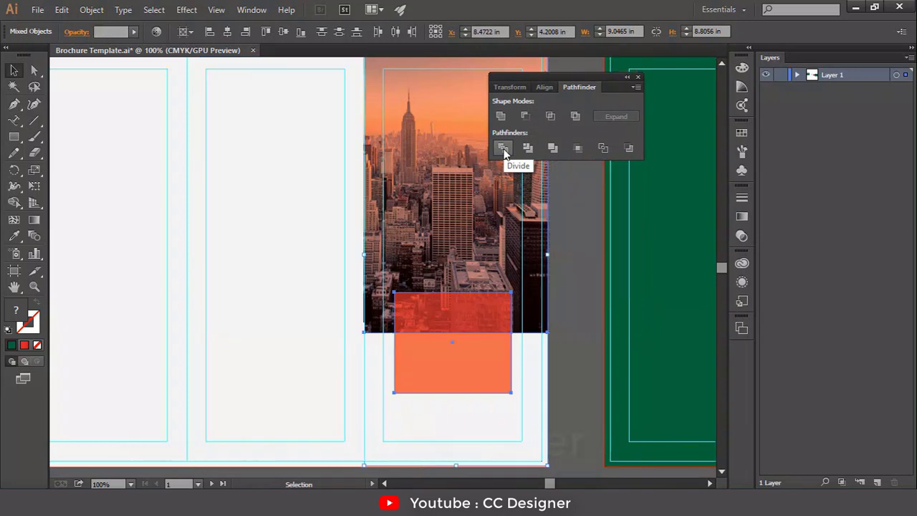
Divide the photo's red tint overlay and the smaller red rectangle with Pathfinder Divide, without including the photo, and deselect the result.
{"action": "left_click_drag", "start_coordinate": [605, 79], "coordinate": [745, 100]}
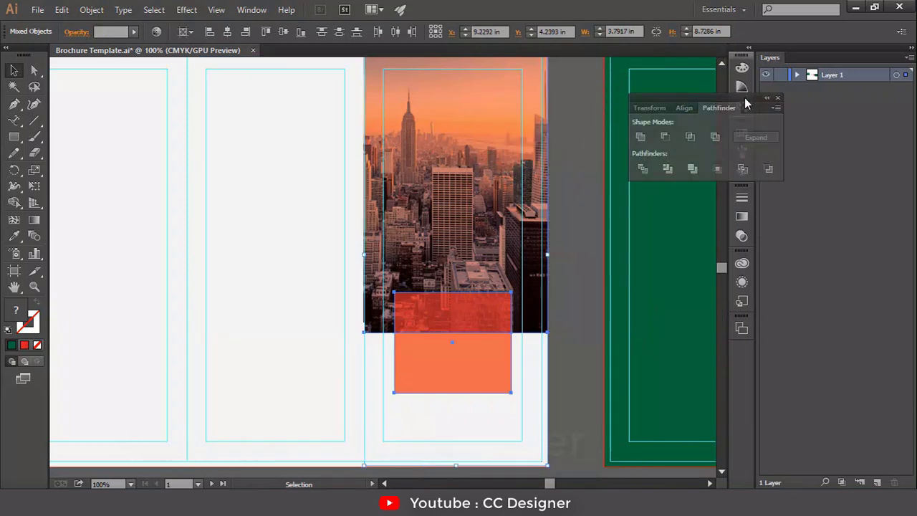
{"action": "left_click", "coordinate": [488, 236]}
{"action": "left_click_drag", "start_coordinate": [489, 232], "coordinate": [398, 245]}
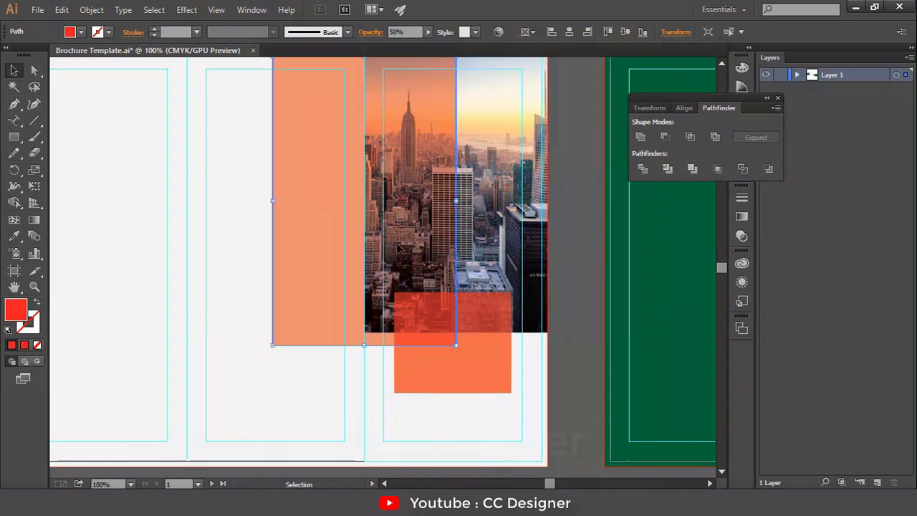
{"action": "key", "text": "ctrl+z"}
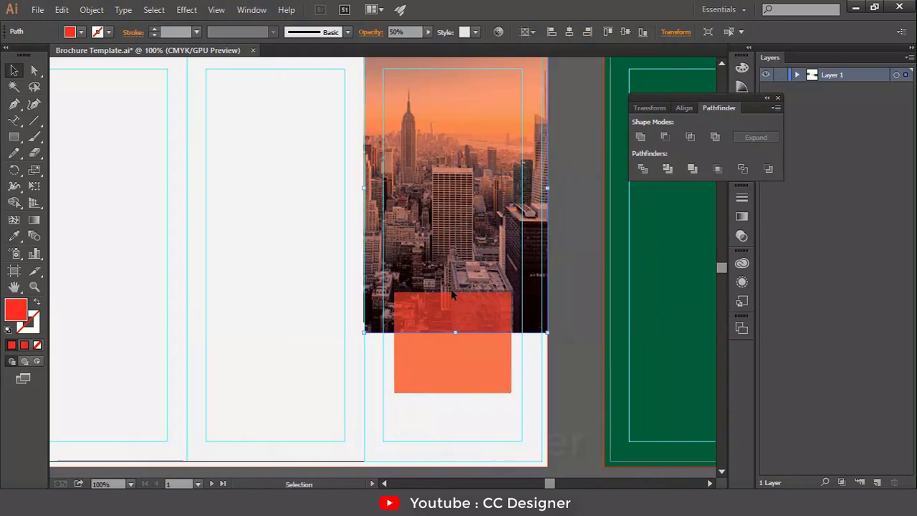
{"action": "left_click", "coordinate": [449, 360], "text": "shift"}
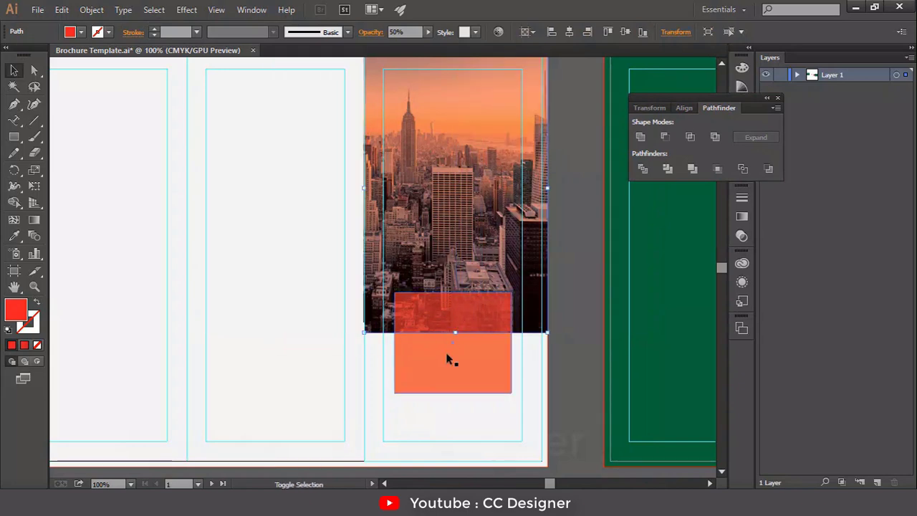
{"action": "left_click", "coordinate": [645, 169]}
{"action": "left_click", "coordinate": [574, 317]}
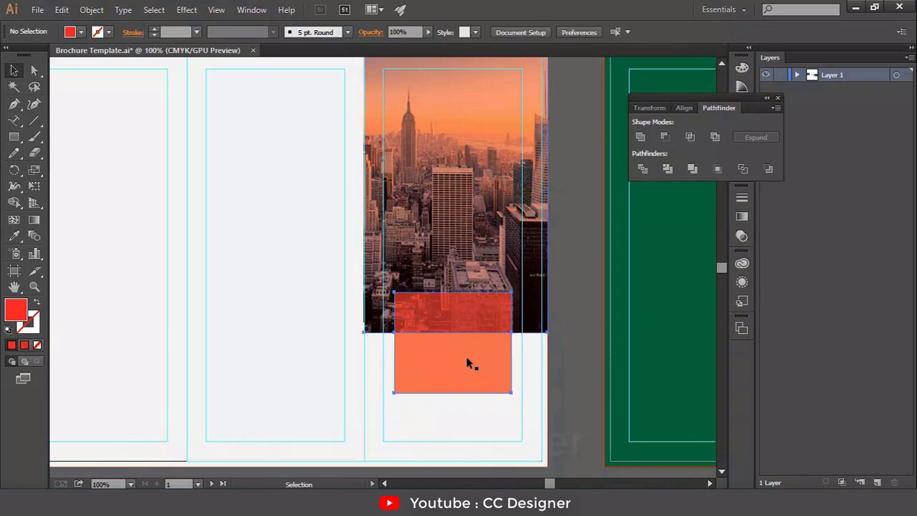
Ungroup the divided red tint and rectangle pieces on the cover panel.
{"action": "left_click", "coordinate": [468, 364]}
{"action": "left_click", "coordinate": [558, 198]}
{"action": "left_click_drag", "start_coordinate": [459, 222], "coordinate": [483, 203]}
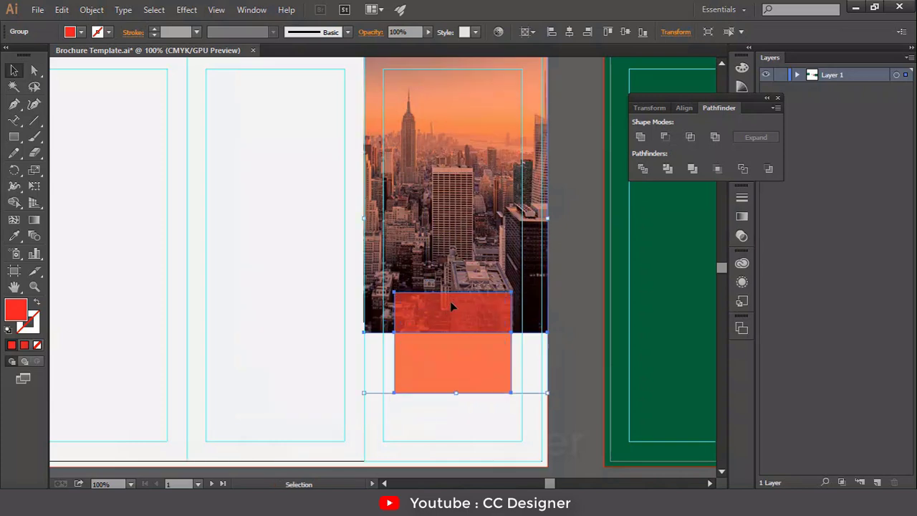
{"action": "right_click", "coordinate": [450, 360]}
{"action": "left_click", "coordinate": [490, 296]}
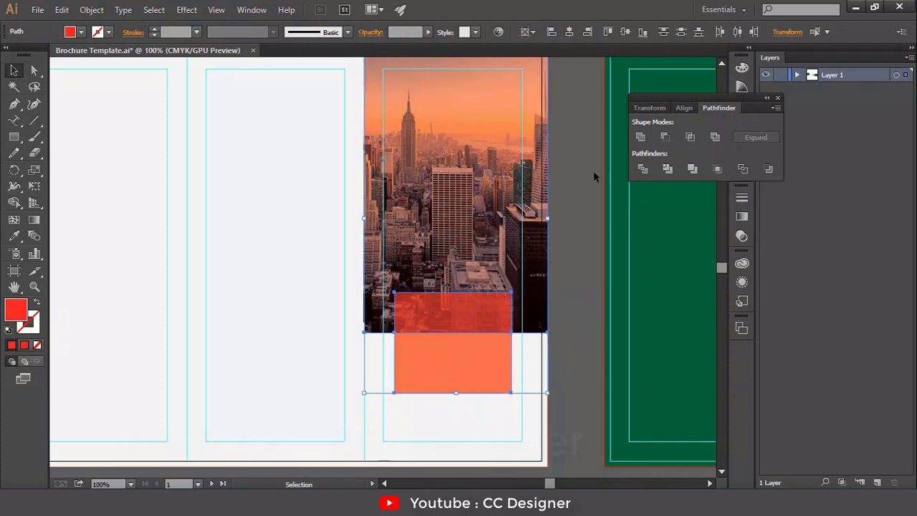
Try moving the red piece below the photo's edge downward, and undo the move.
{"action": "left_click", "coordinate": [527, 336]}
{"action": "left_click_drag", "start_coordinate": [478, 368], "coordinate": [467, 428]}
{"action": "key", "text": "ctrl+z"}
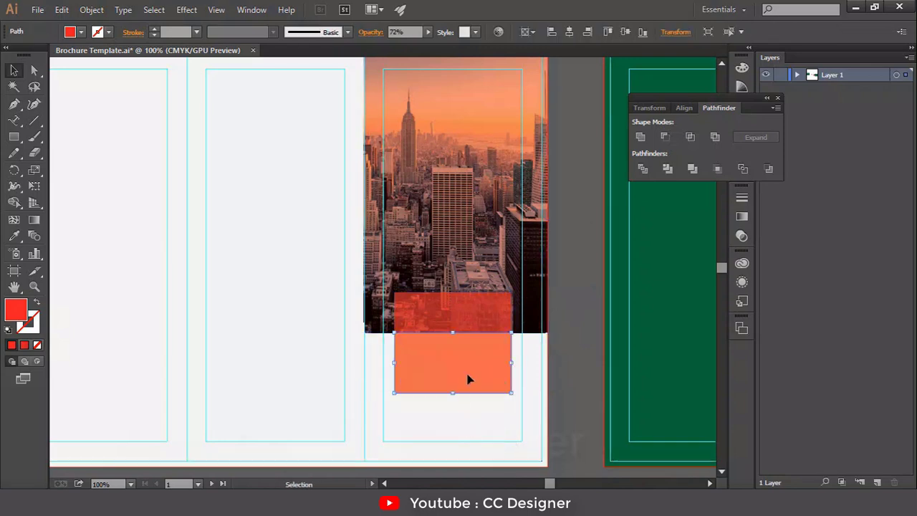
Try opacities of 100% and 86% on the red piece below the photo's edge.
{"action": "left_click", "coordinate": [424, 43]}
{"action": "left_click_drag", "start_coordinate": [423, 43], "coordinate": [435, 45]}
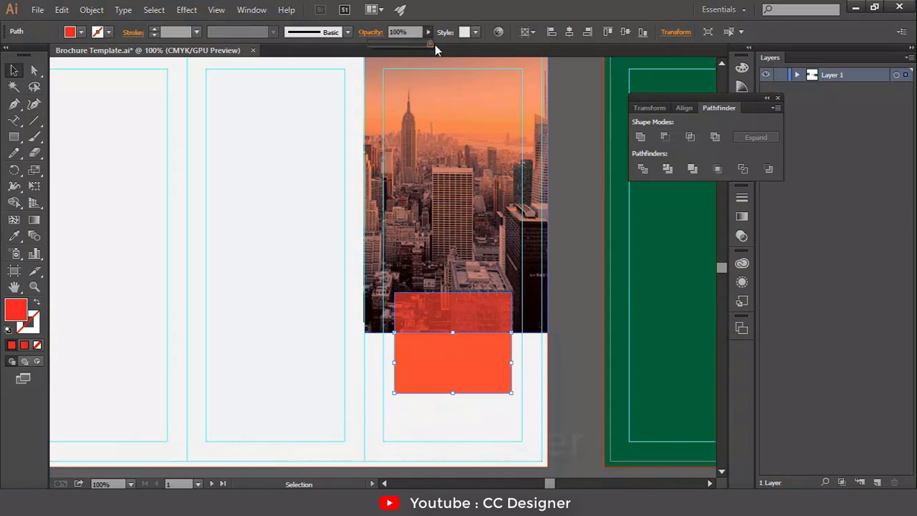
{"action": "left_click", "coordinate": [567, 280]}
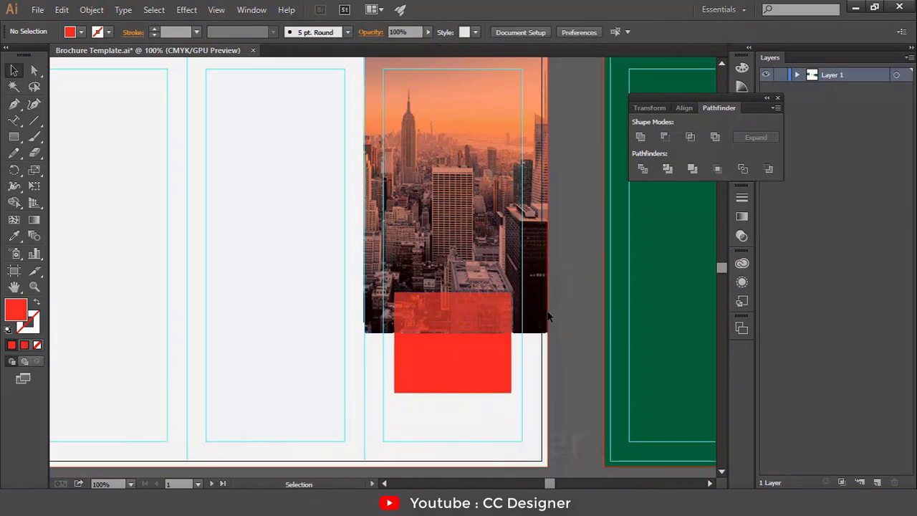
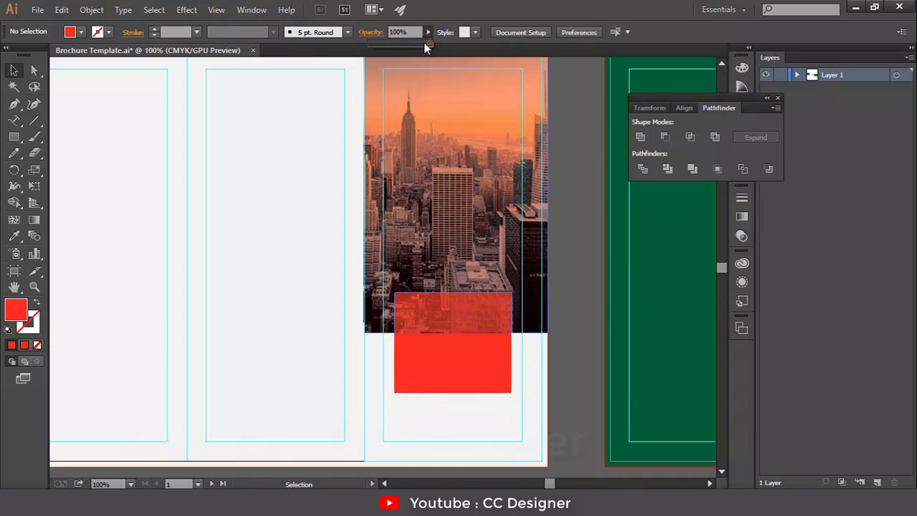
{"action": "left_click_drag", "start_coordinate": [424, 43], "coordinate": [423, 43]}
{"action": "left_click", "coordinate": [462, 363]}
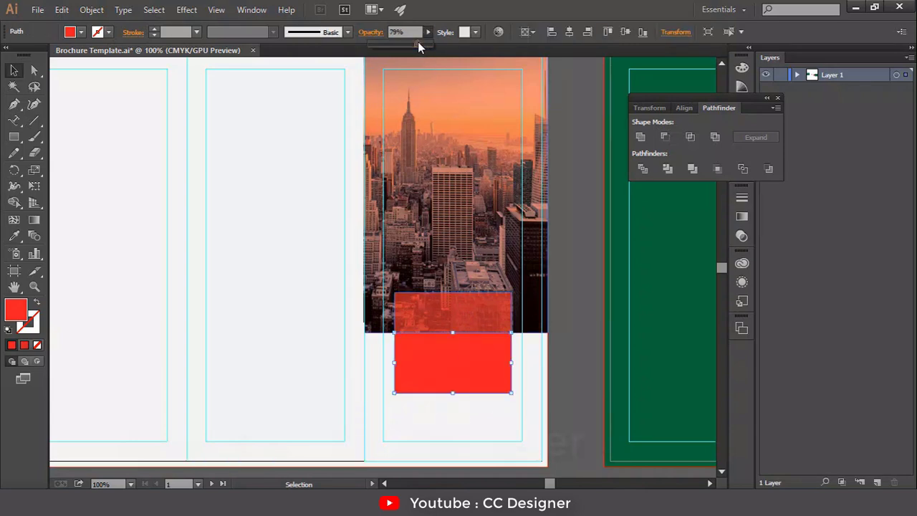
{"action": "left_click_drag", "start_coordinate": [418, 41], "coordinate": [419, 41]}
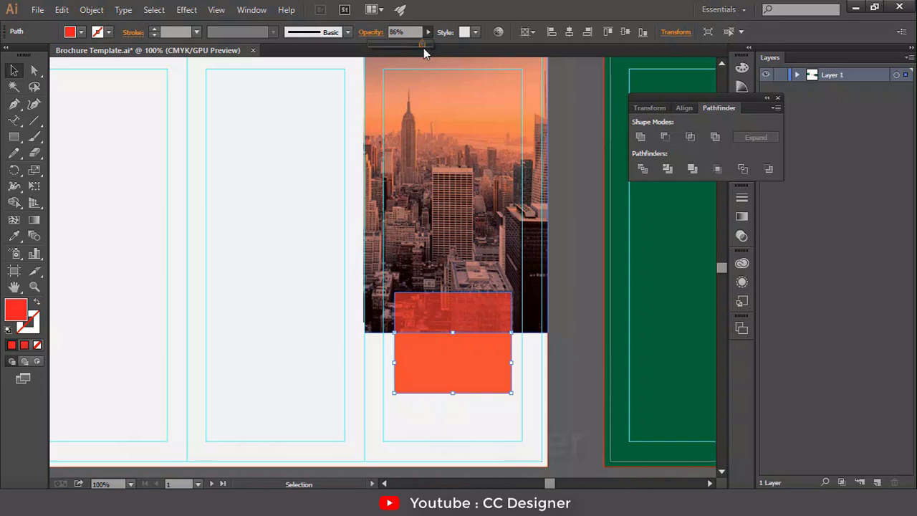
Set the opacity of the red piece over the photo to 60% and of the piece below it to 80%.
{"action": "left_click", "coordinate": [471, 302]}
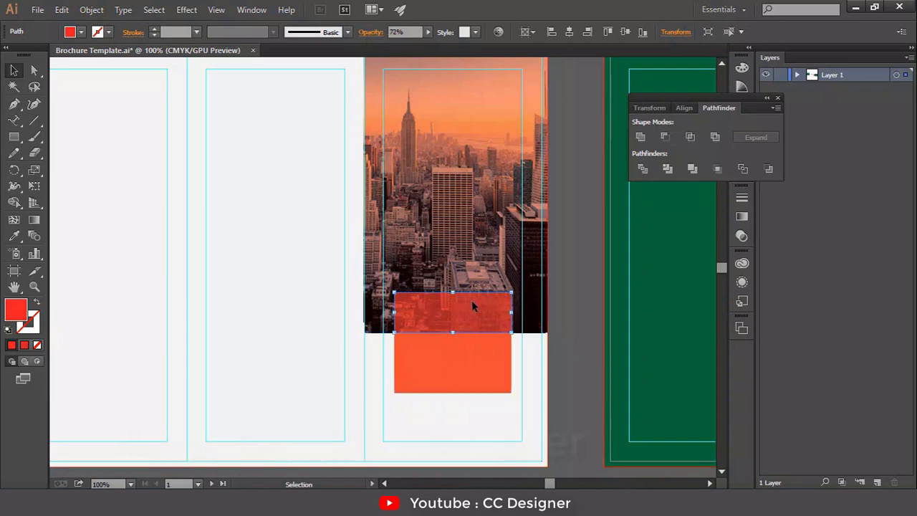
{"action": "left_click", "coordinate": [397, 30]}
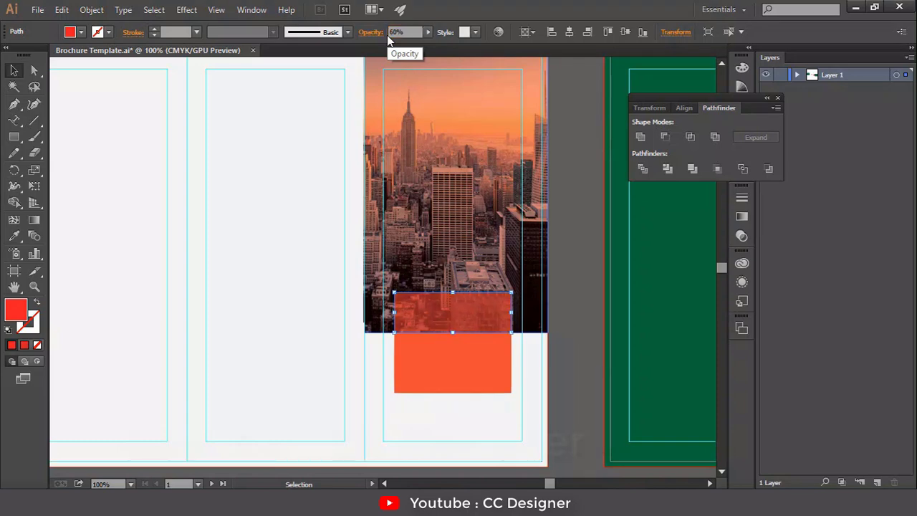
{"action": "left_click", "coordinate": [482, 366]}
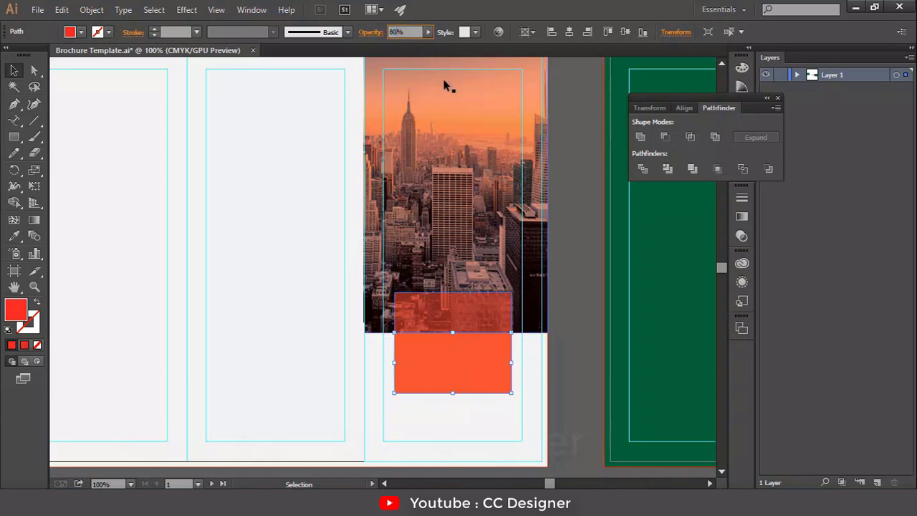
{"action": "left_click", "coordinate": [434, 396]}
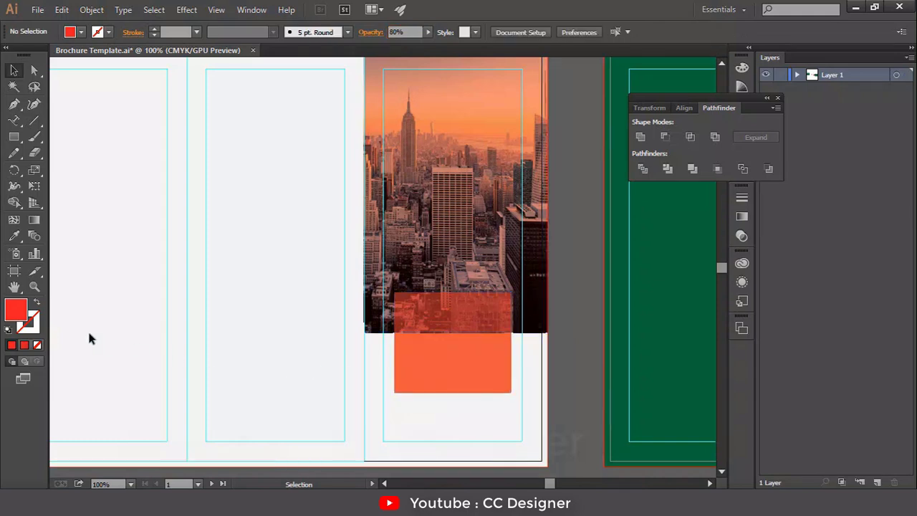
Add the four-line text "2020 new Brochure Collection" on the middle panel, set in Arial at 24 pt.
{"action": "left_click_drag", "start_coordinate": [14, 120], "coordinate": [85, 126]}
{"action": "left_click", "coordinate": [86, 125]}
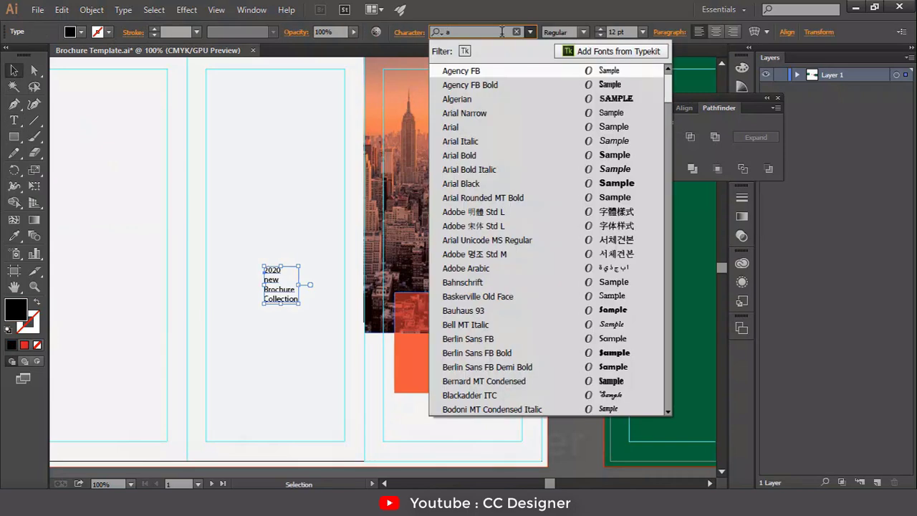
{"action": "type", "text": "ri"}
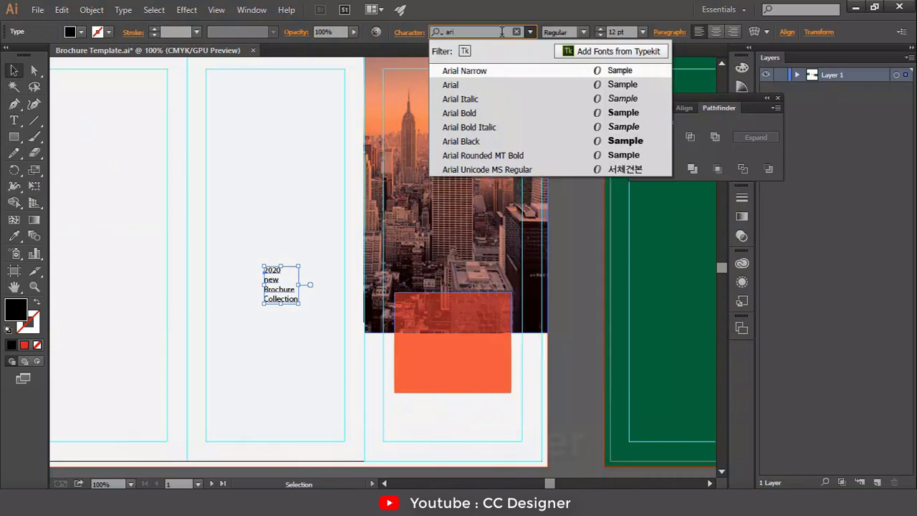
{"action": "left_click", "coordinate": [538, 92]}
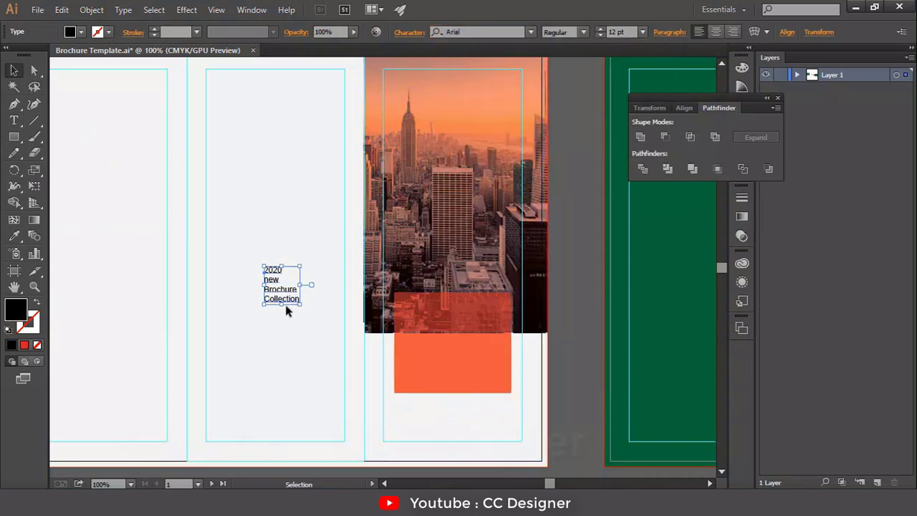
{"action": "left_click", "coordinate": [643, 32]}
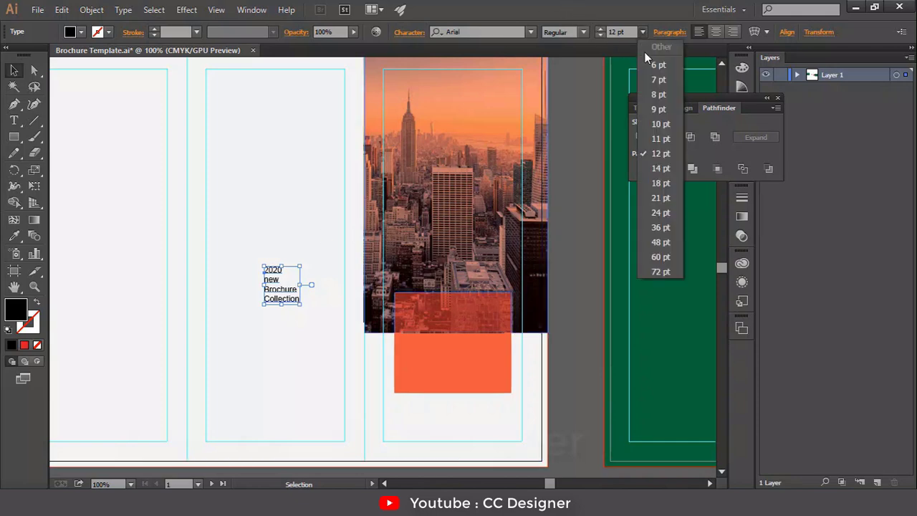
{"action": "left_click", "coordinate": [675, 210]}
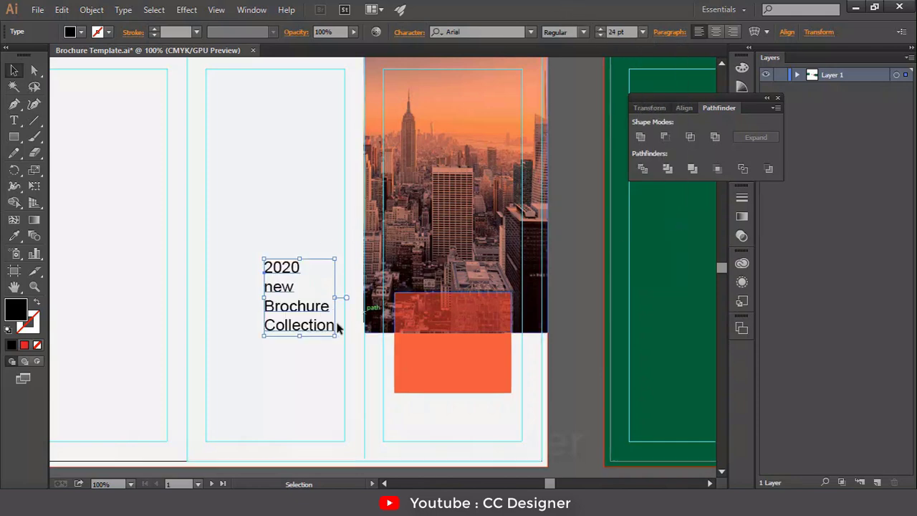
Move the "2020 new Brochure Collection" text onto the cover's red rectangle and give it a white fill.
{"action": "left_click_drag", "start_coordinate": [299, 307], "coordinate": [464, 354]}
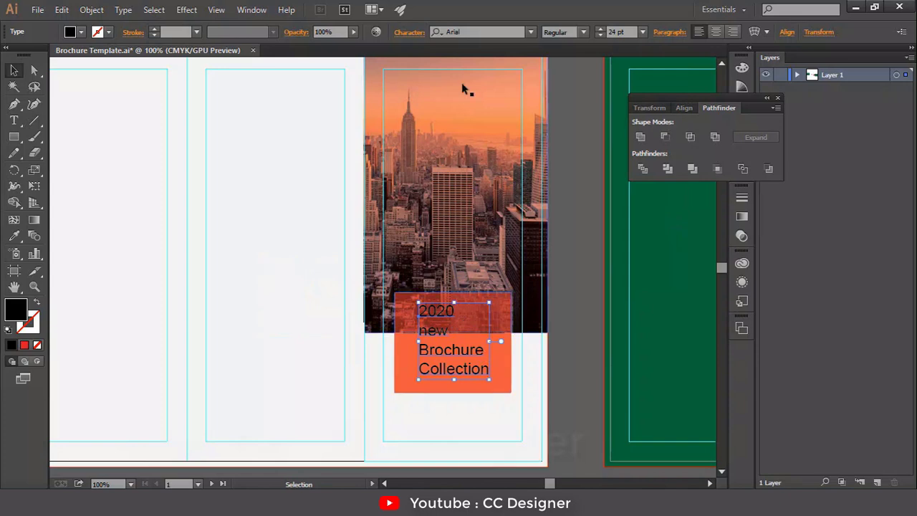
{"action": "left_click", "coordinate": [413, 33]}
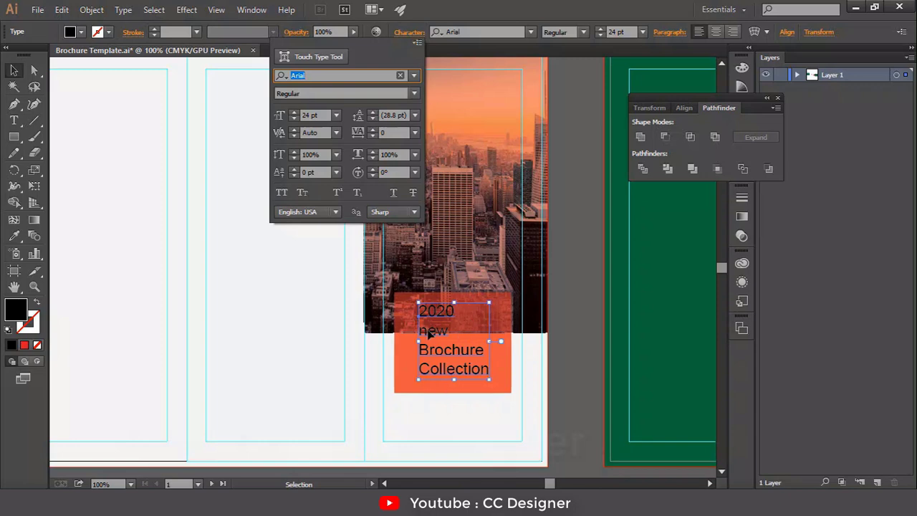
{"action": "left_click", "coordinate": [13, 70]}
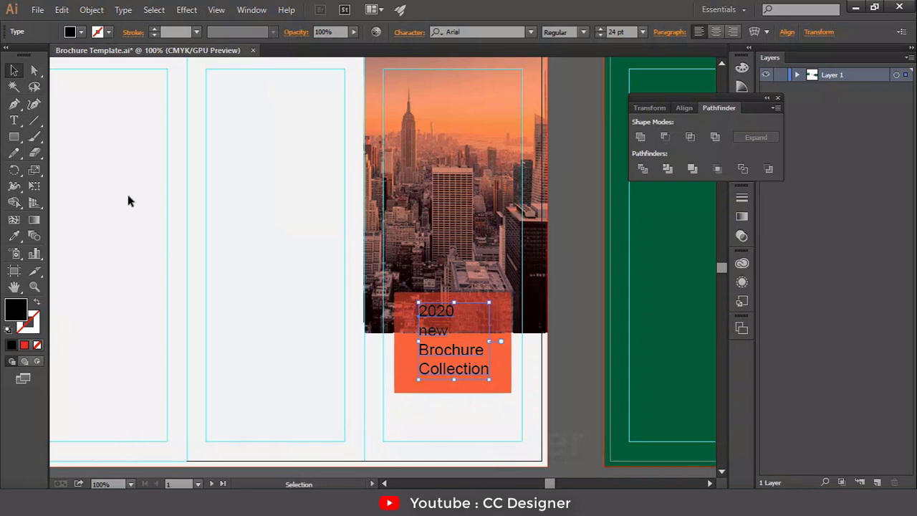
{"action": "left_click", "coordinate": [81, 32]}
{"action": "left_click", "coordinate": [28, 54]}
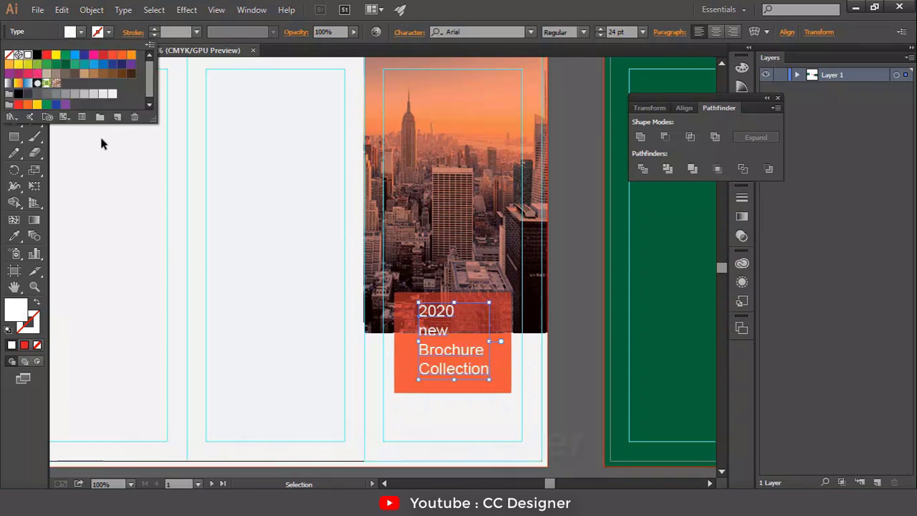
Try the Arial Black style on the cover title, settle on Bold, and center-align its four lines.
{"action": "left_click", "coordinate": [411, 33]}
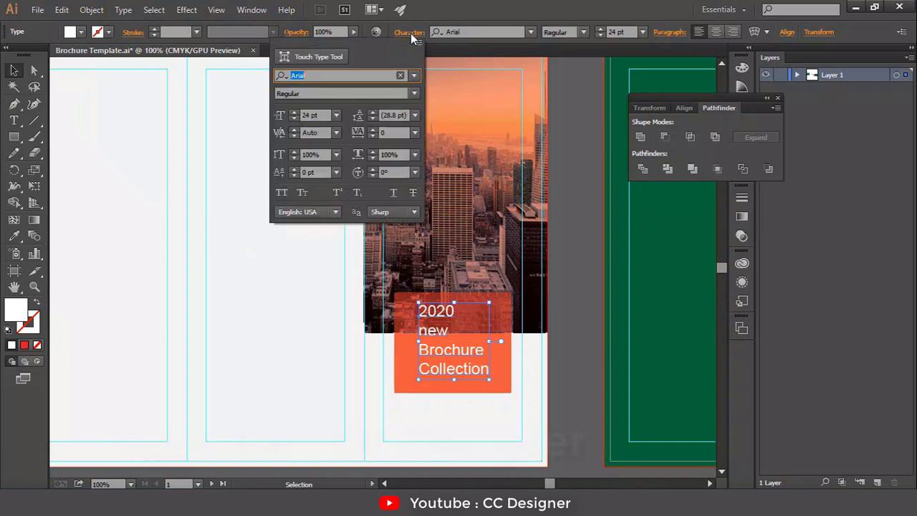
{"action": "left_click", "coordinate": [415, 94]}
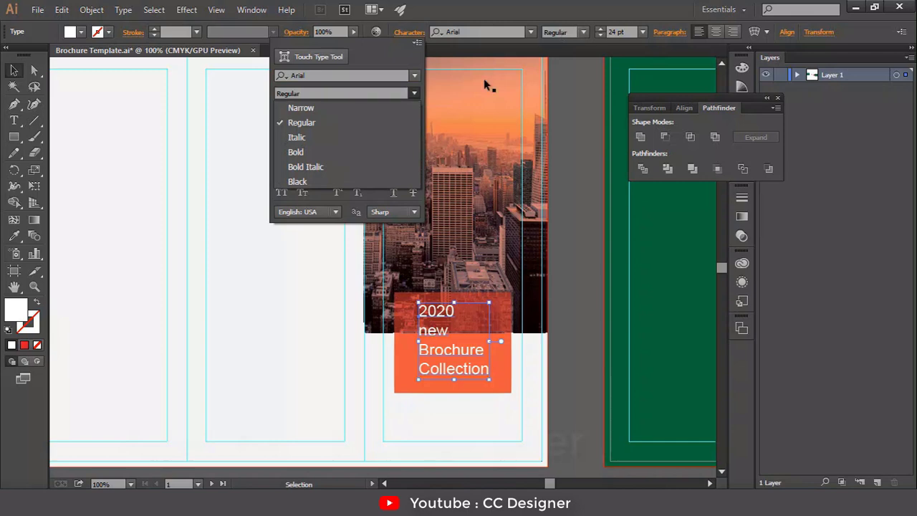
{"action": "left_click", "coordinate": [341, 155]}
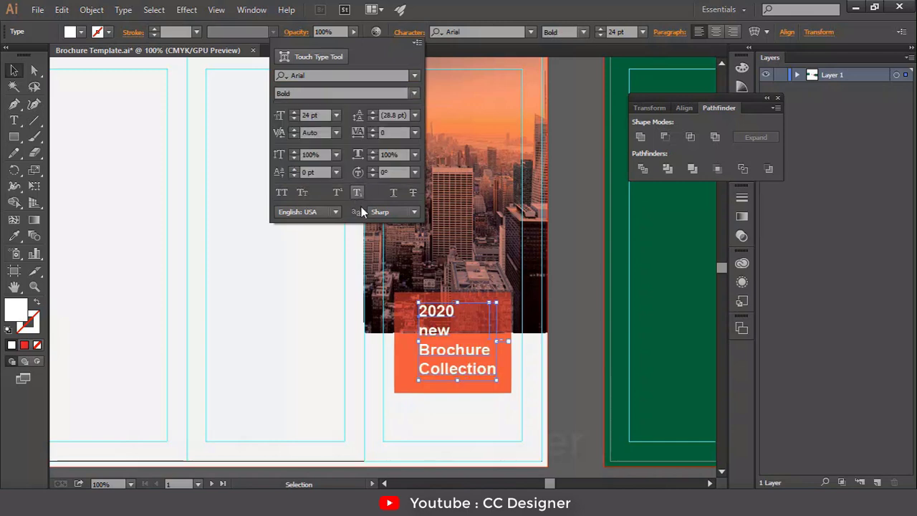
{"action": "left_click", "coordinate": [414, 94]}
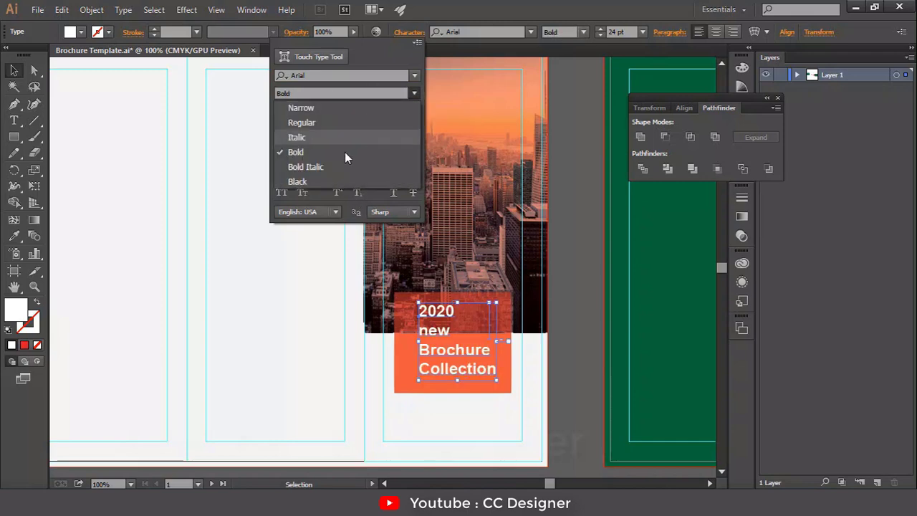
{"action": "left_click", "coordinate": [327, 181]}
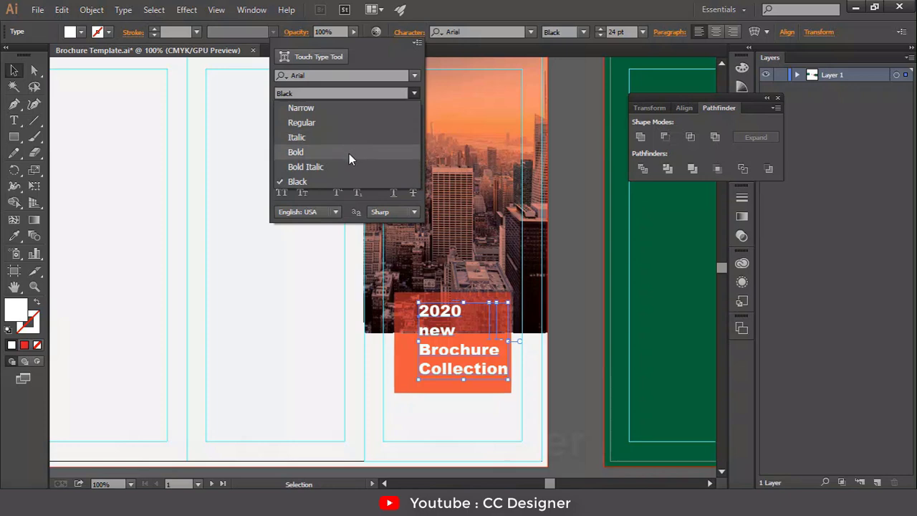
{"action": "left_click", "coordinate": [349, 152]}
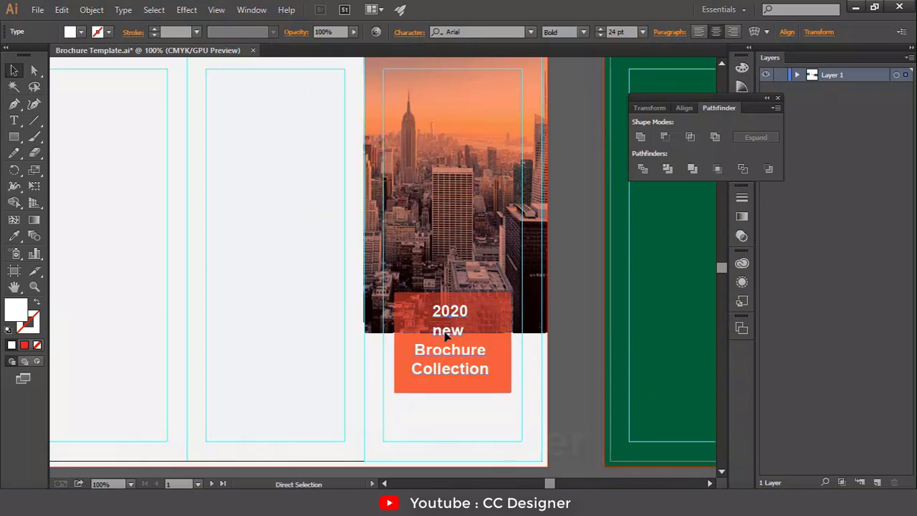
Apply All Caps to the cover title and open its list of font sizes.
{"action": "key", "text": "ctrl+plus"}
{"action": "key", "text": "ctrl+plus"}
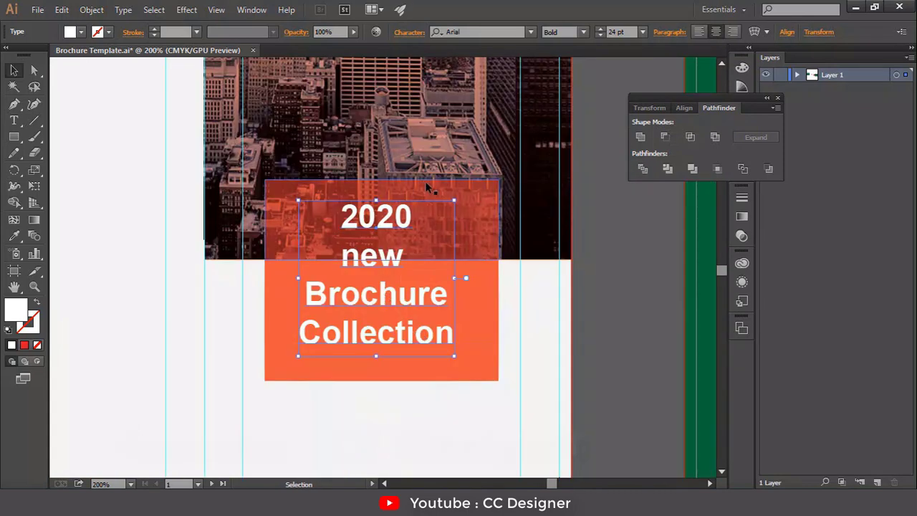
{"action": "left_click", "coordinate": [409, 32]}
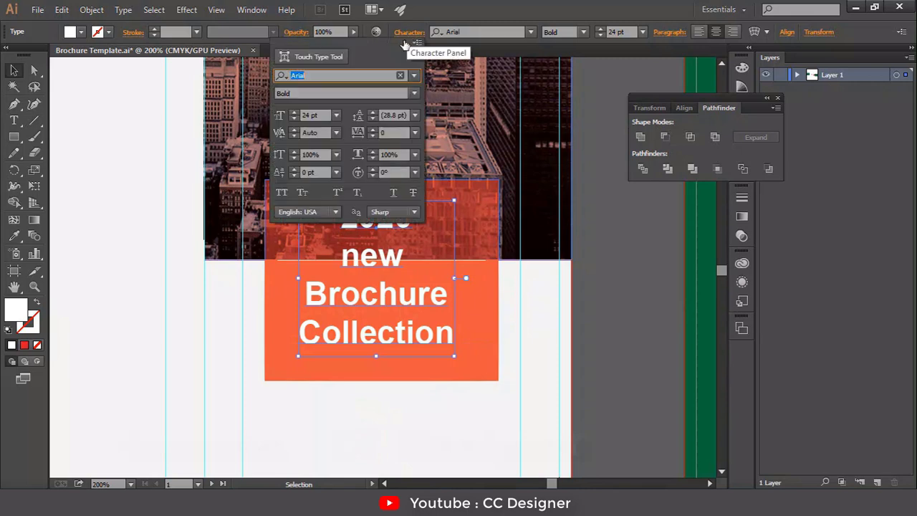
{"action": "left_click", "coordinate": [281, 193]}
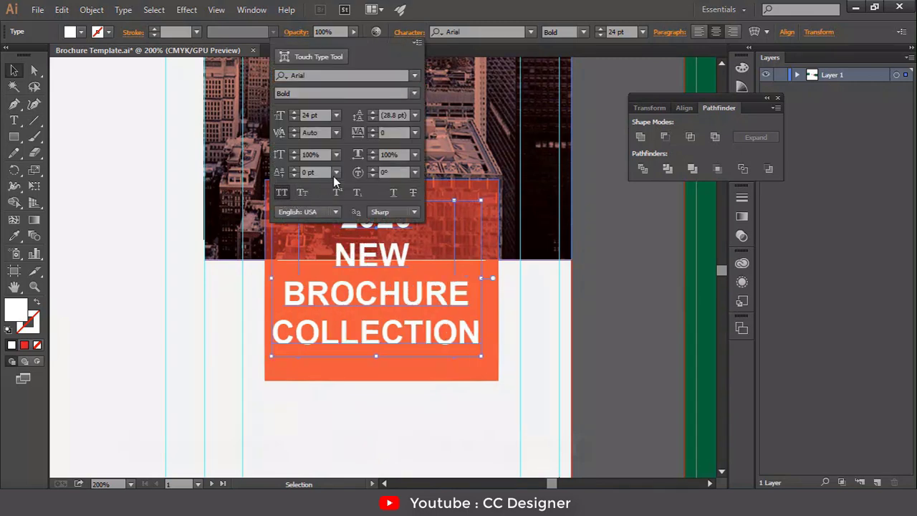
{"action": "left_click", "coordinate": [337, 115]}
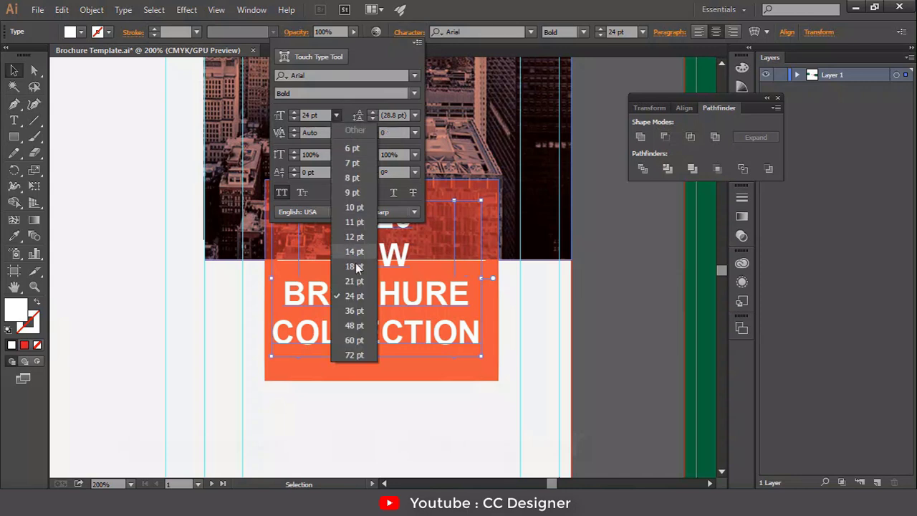
Set the brochure title's font size to 21 pt and reposition the text inside the orange box.
{"action": "left_click", "coordinate": [350, 256]}
{"action": "left_click", "coordinate": [386, 290]}
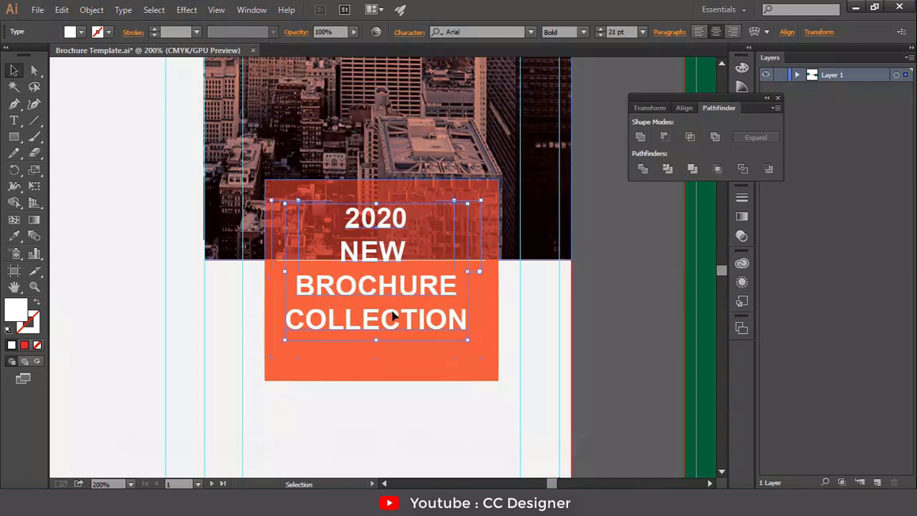
{"action": "left_click_drag", "start_coordinate": [385, 290], "coordinate": [395, 307]}
Join "2020" and "NEW" on one line and move the title slightly lower in the orange box.
{"action": "key", "text": "t"}
{"action": "left_click", "coordinate": [350, 267]}
{"action": "key", "text": "BackSpace"}
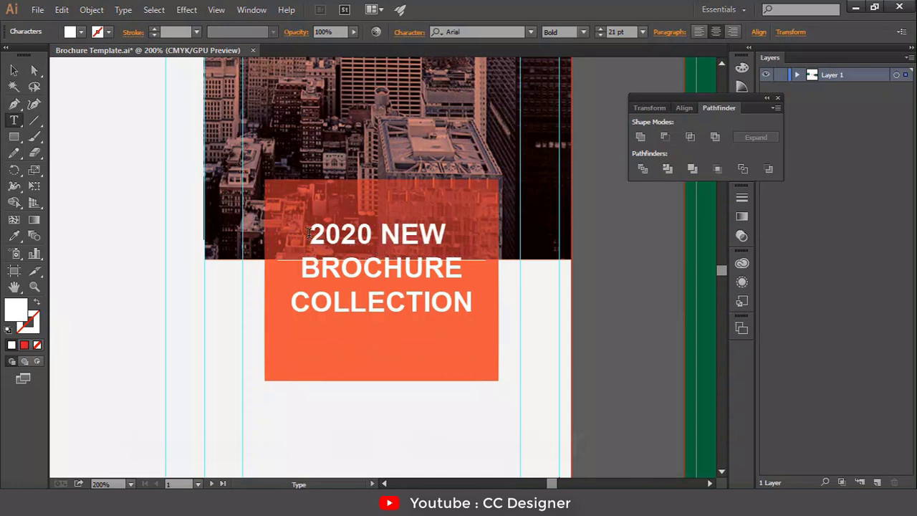
{"action": "left_click_drag", "start_coordinate": [312, 223], "coordinate": [473, 315]}
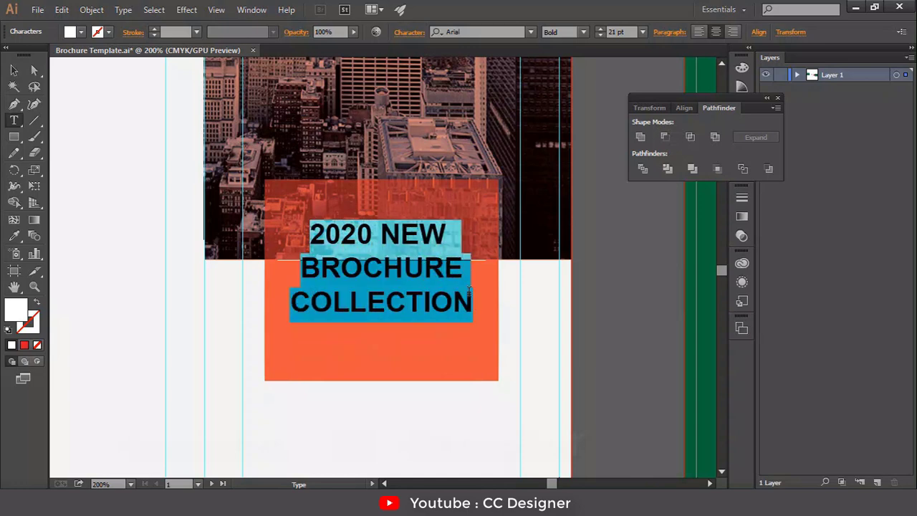
{"action": "key", "text": "Escape"}
{"action": "left_click_drag", "start_coordinate": [366, 233], "coordinate": [367, 250]}
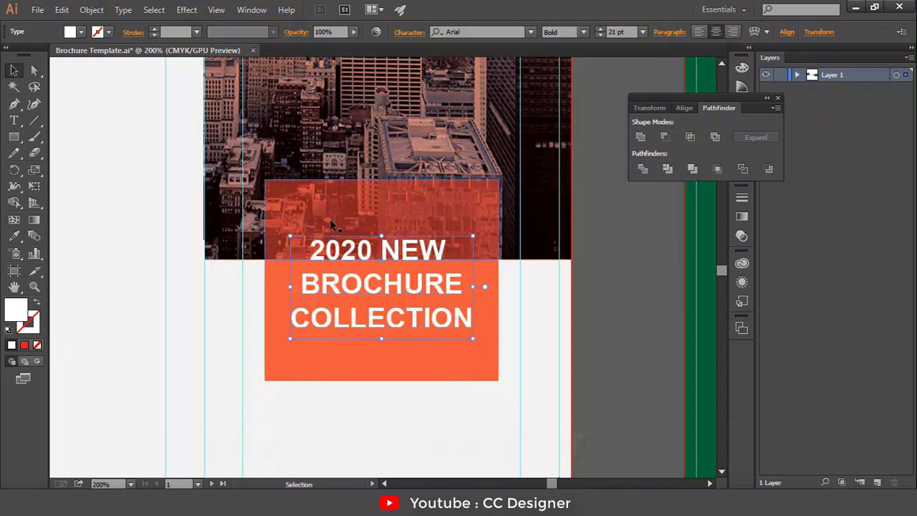
Add a new first line reading "OUR" above "2020 NEW" in the title.
{"action": "key", "text": "t"}
{"action": "left_click", "coordinate": [311, 250]}
{"action": "key", "text": "Return"}
{"action": "key", "text": "Up"}
{"action": "type", "text": "OUR"}
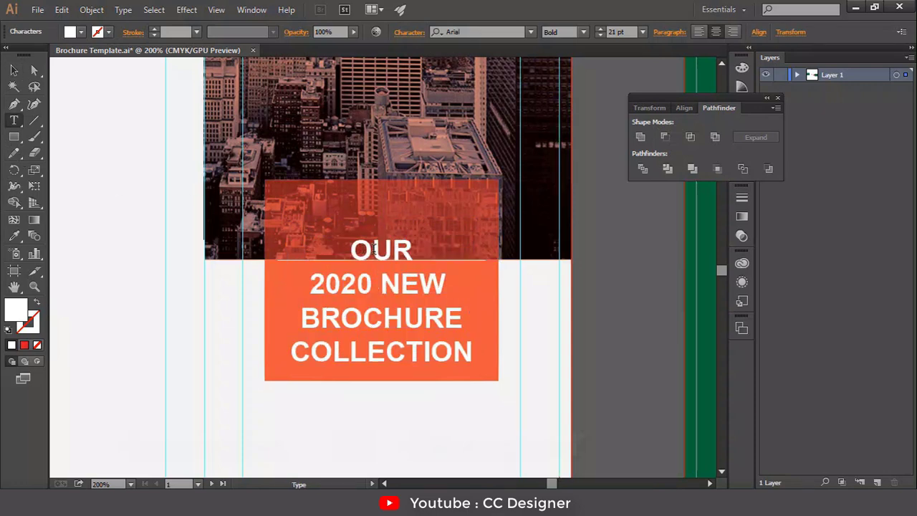
Enlarge the word "OUR" to 50 pt and shift the title block slightly up within the orange box.
{"action": "key", "text": "shift+Home"}
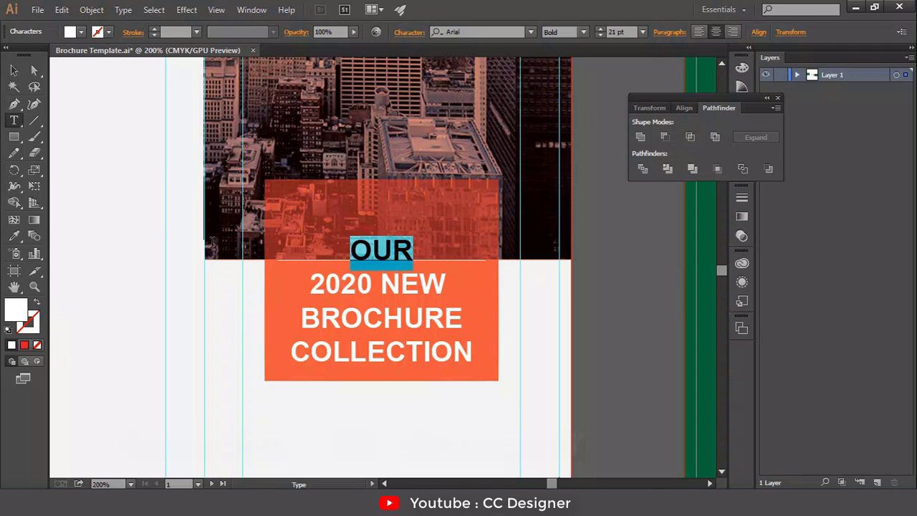
{"action": "left_click", "coordinate": [643, 33]}
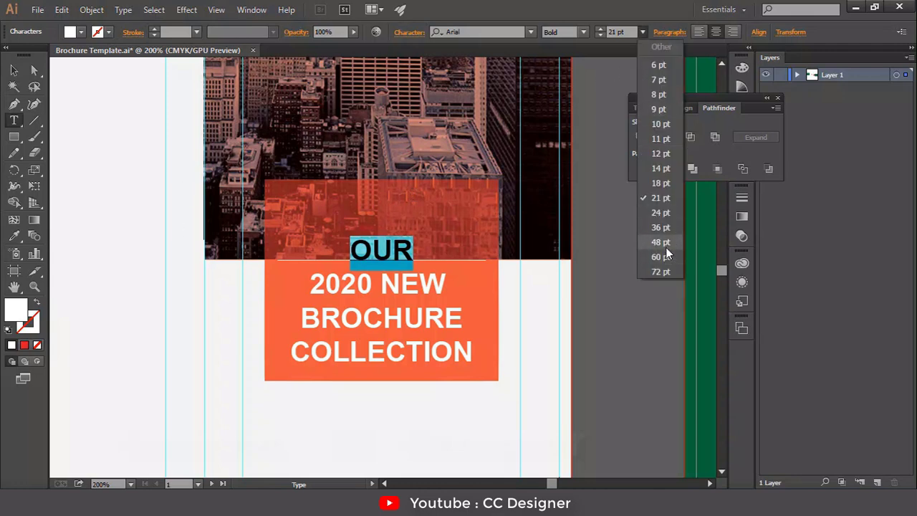
{"action": "left_click", "coordinate": [665, 248]}
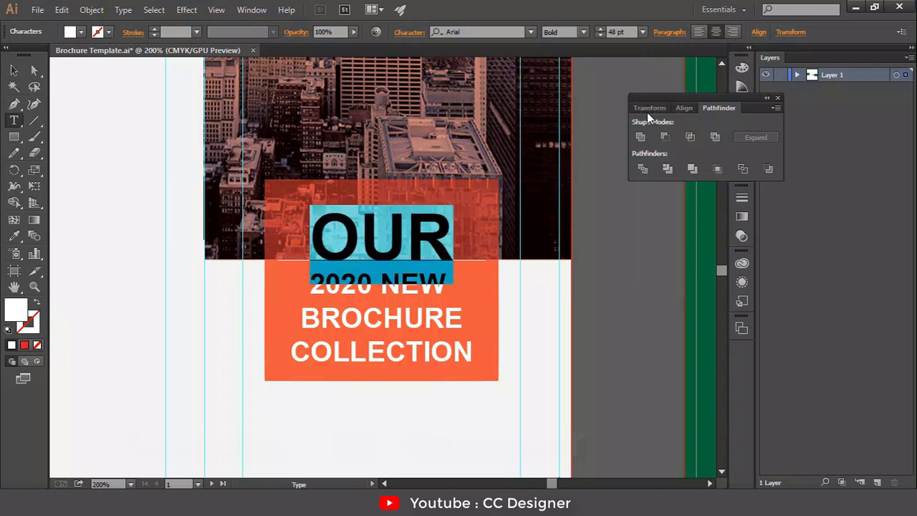
{"action": "left_click", "coordinate": [601, 32]}
{"action": "left_click", "coordinate": [601, 32]}
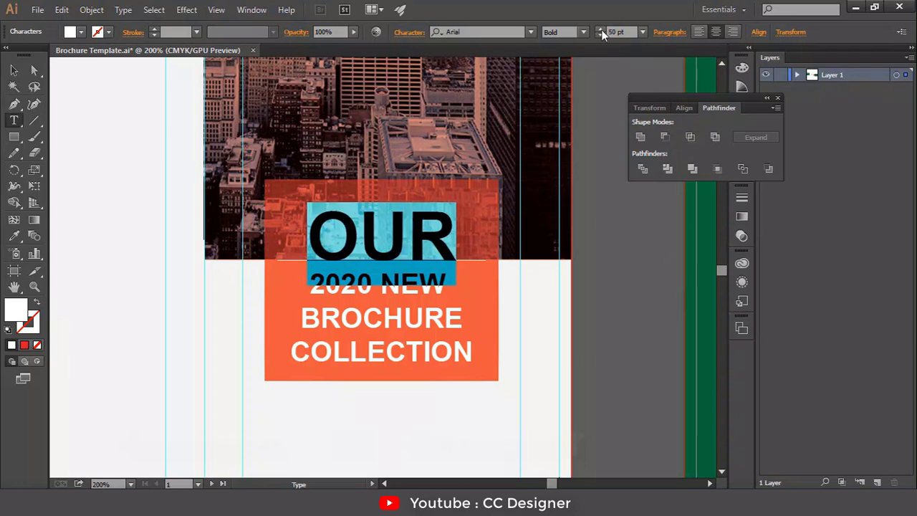
{"action": "left_click", "coordinate": [13, 69]}
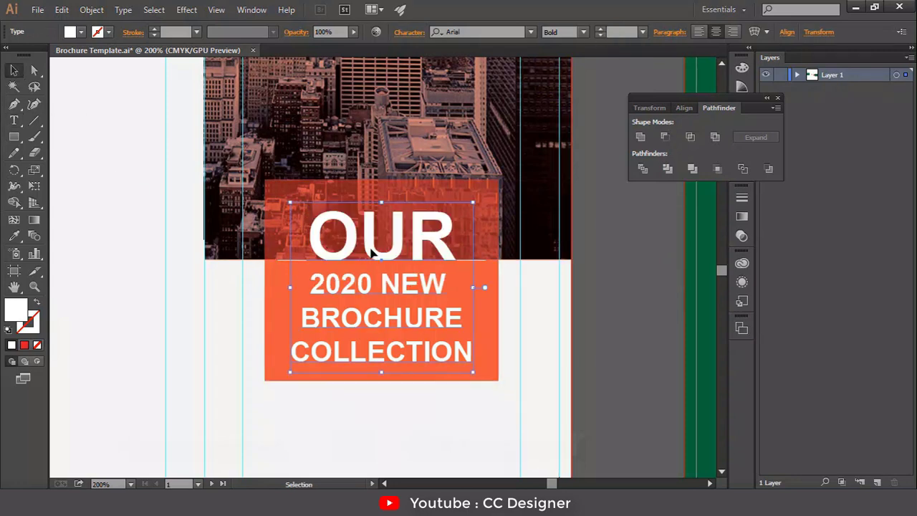
{"action": "left_click_drag", "start_coordinate": [391, 256], "coordinate": [387, 251]}
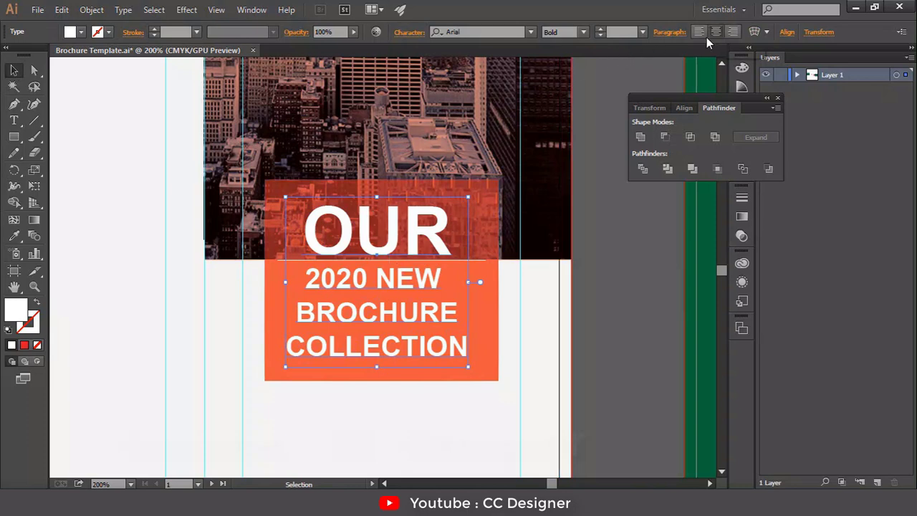
{"action": "left_click", "coordinate": [129, 144]}
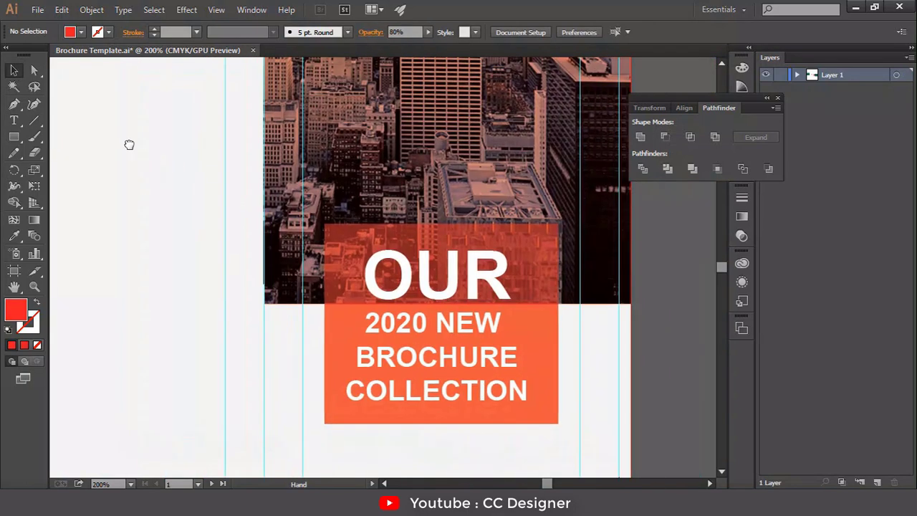
Try 36 pt leading on the lines "2020 NEW BROCHURE COLLECTION" and restore Auto leading.
{"action": "key", "text": "t"}
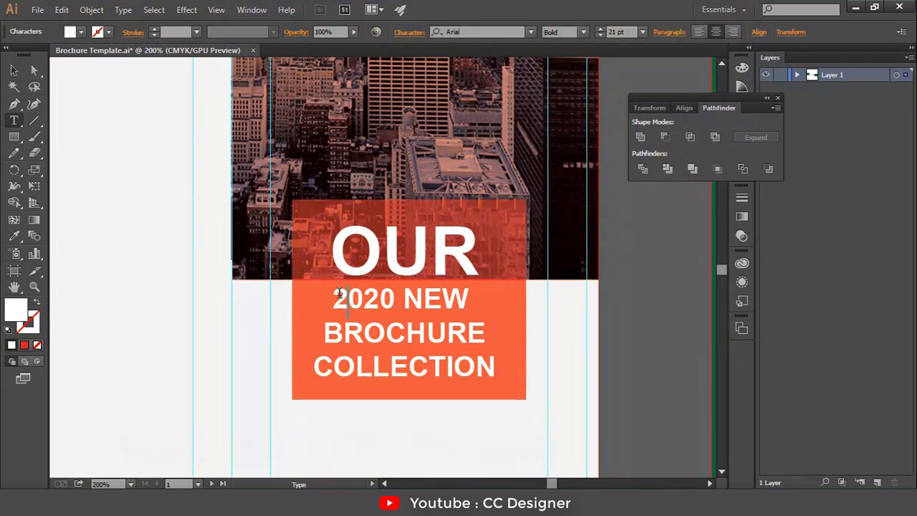
{"action": "left_click_drag", "start_coordinate": [339, 294], "coordinate": [503, 377]}
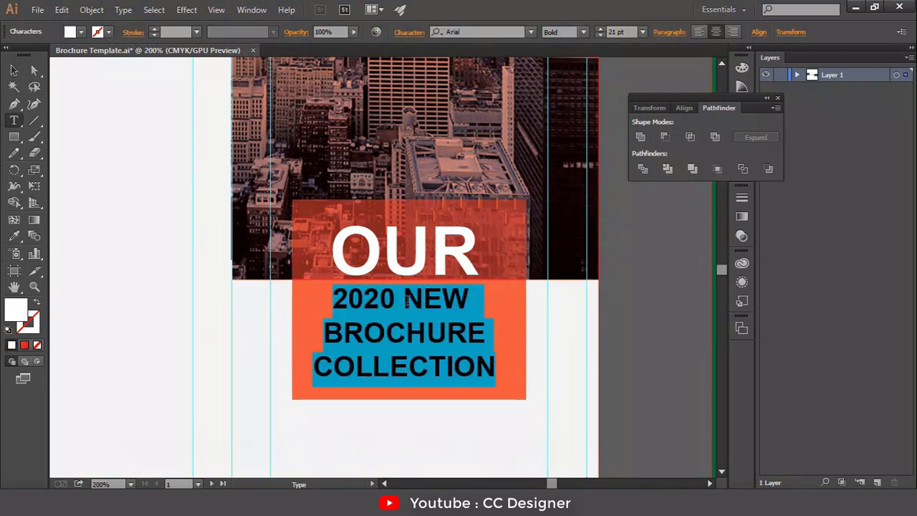
{"action": "left_click", "coordinate": [408, 34]}
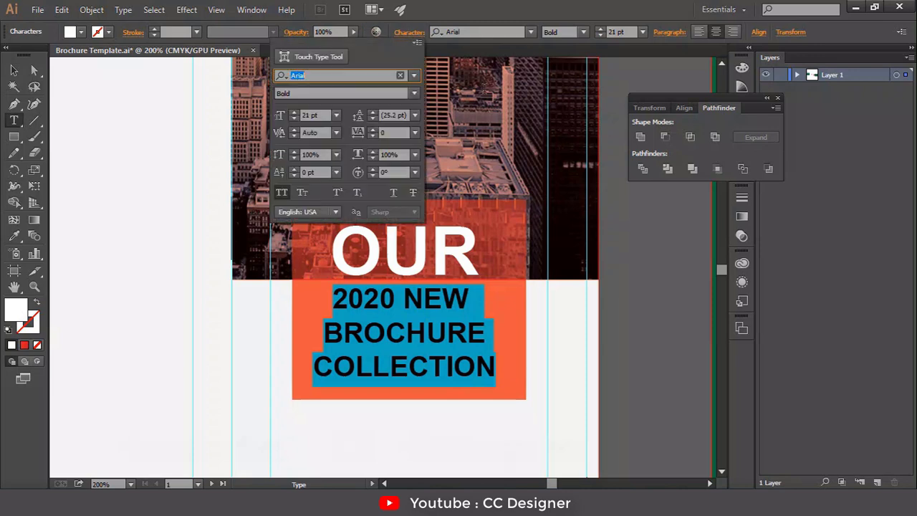
{"action": "left_click", "coordinate": [414, 116]}
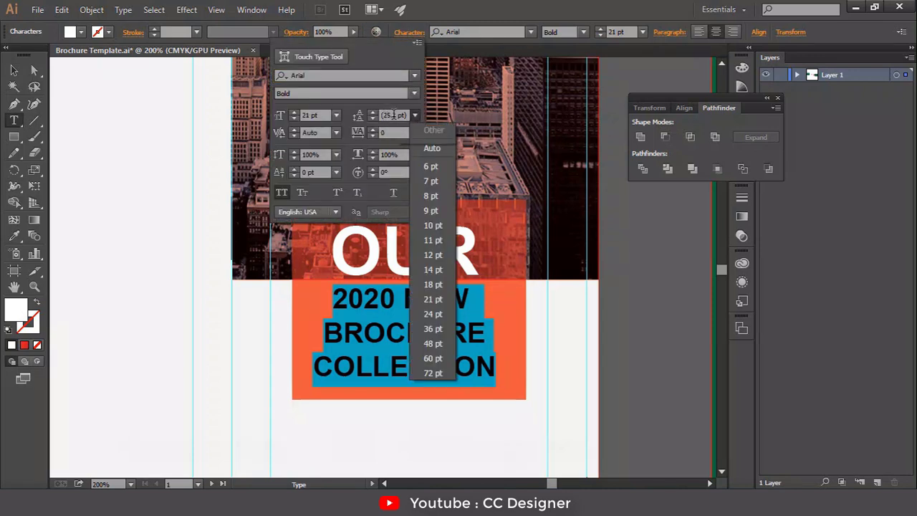
{"action": "left_click", "coordinate": [439, 329]}
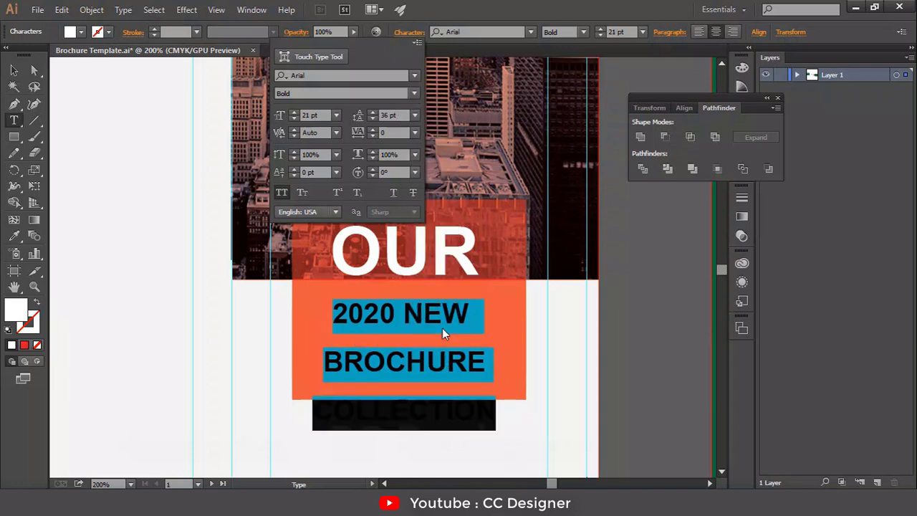
{"action": "left_click", "coordinate": [414, 115]}
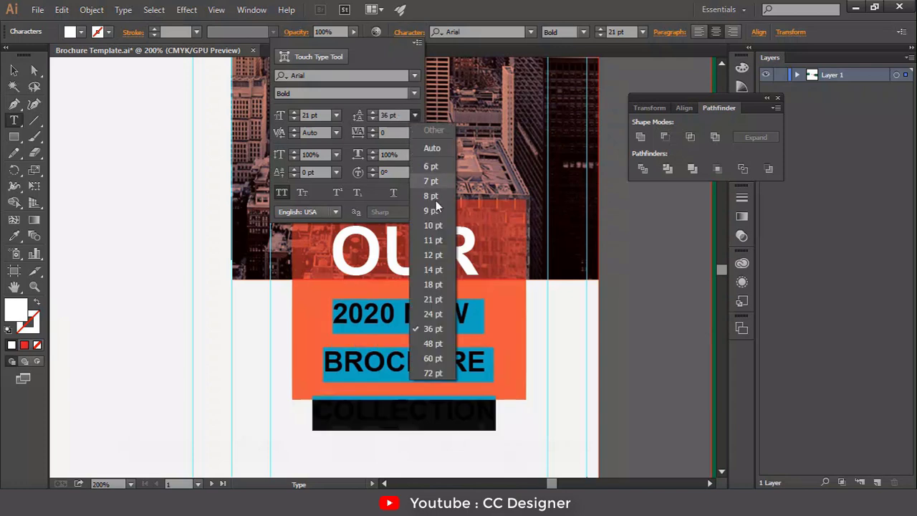
{"action": "left_click", "coordinate": [432, 148]}
{"action": "key", "text": "Escape"}
Increase the leading of the "2020 NEW" line to 34 pt to separate it from "OUR".
{"action": "left_click", "coordinate": [359, 304]}
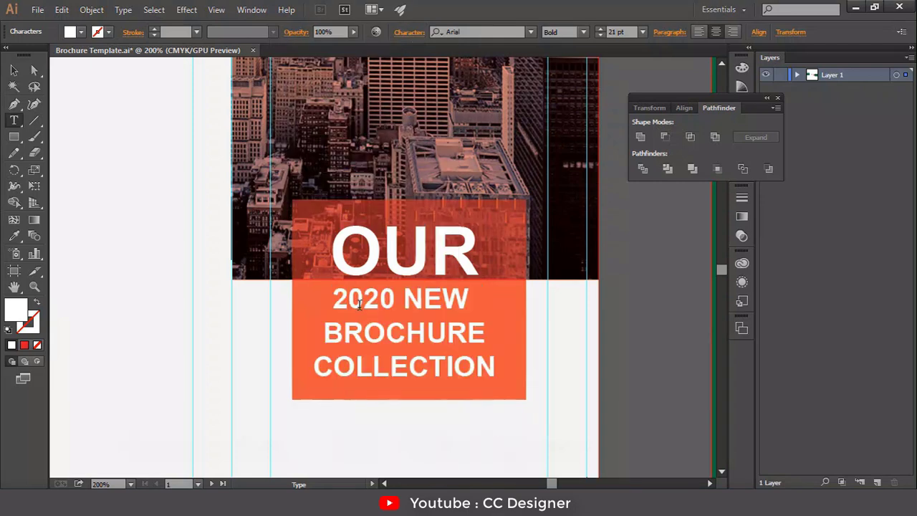
{"action": "left_click_drag", "start_coordinate": [334, 298], "coordinate": [450, 296]}
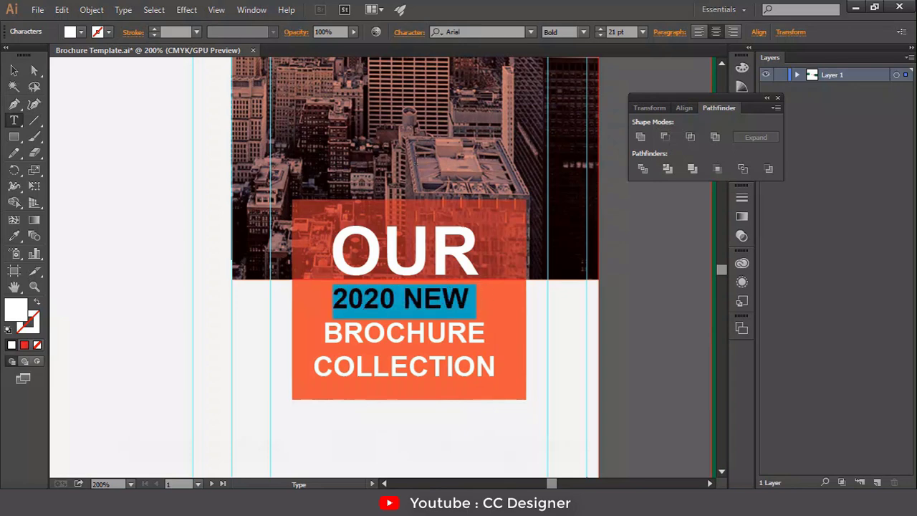
{"action": "left_click", "coordinate": [410, 31]}
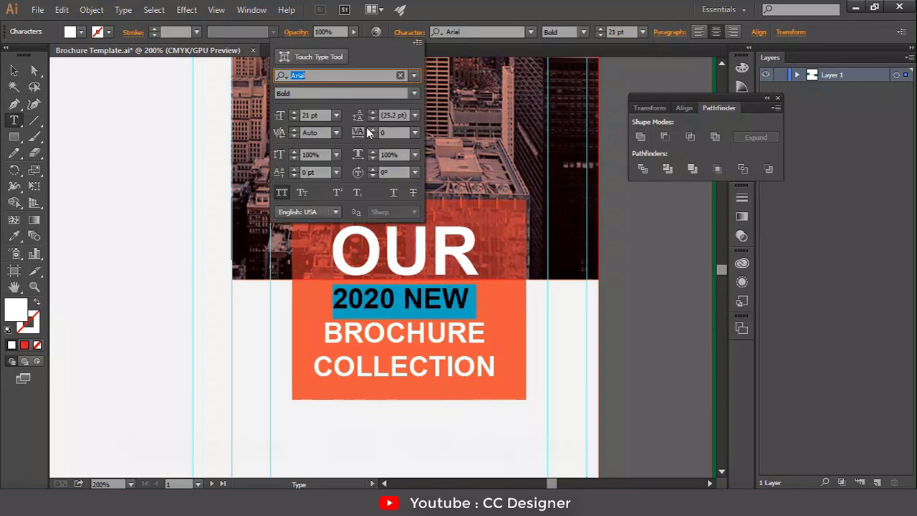
{"action": "left_click", "coordinate": [371, 112]}
{"action": "left_click", "coordinate": [372, 113]}
{"action": "left_click", "coordinate": [372, 112]}
{"action": "left_click", "coordinate": [372, 112]}
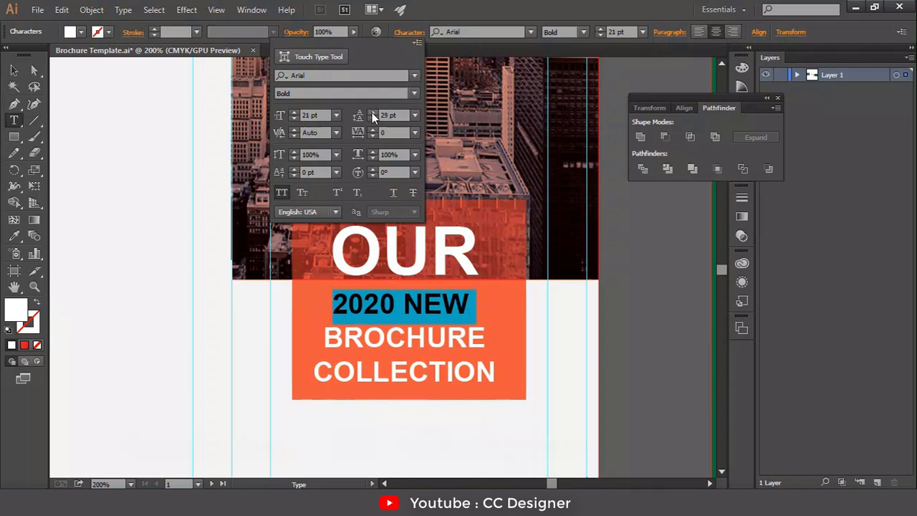
{"action": "left_click", "coordinate": [372, 112]}
{"action": "left_click", "coordinate": [372, 113]}
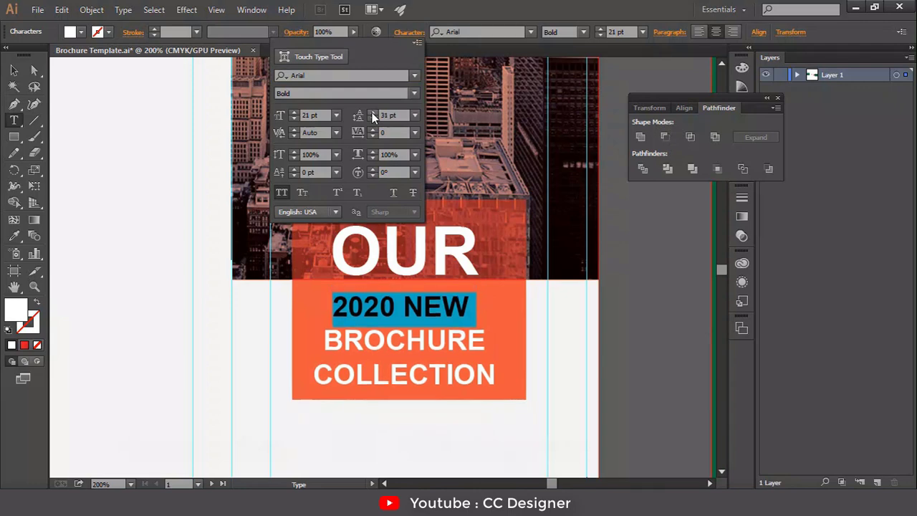
{"action": "left_click", "coordinate": [372, 113]}
{"action": "left_click", "coordinate": [372, 113]}
Move the title block slightly up so it sits evenly inside the orange box.
{"action": "left_click", "coordinate": [13, 69]}
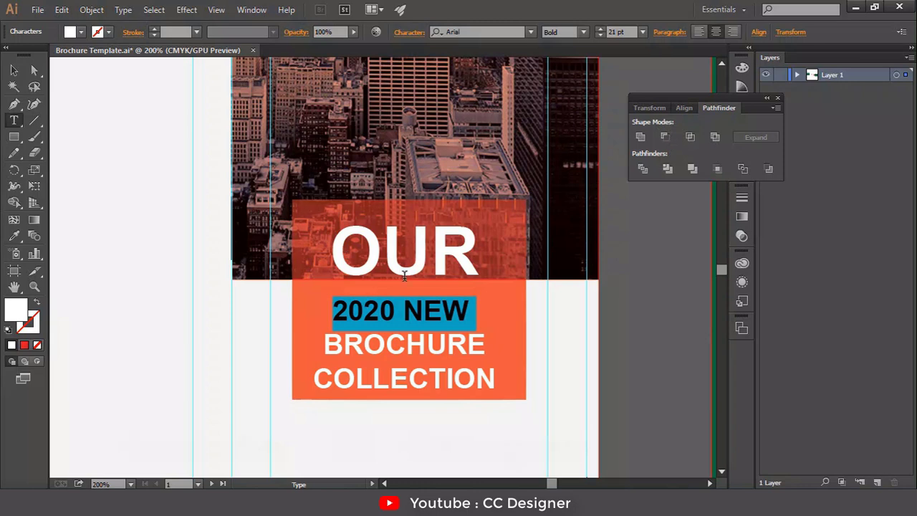
{"action": "left_click", "coordinate": [13, 70]}
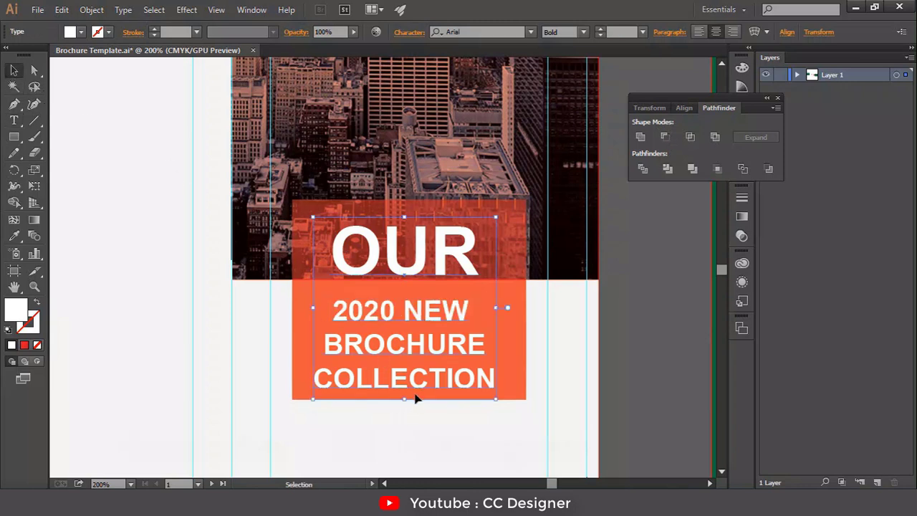
{"action": "left_click_drag", "start_coordinate": [401, 271], "coordinate": [402, 262]}
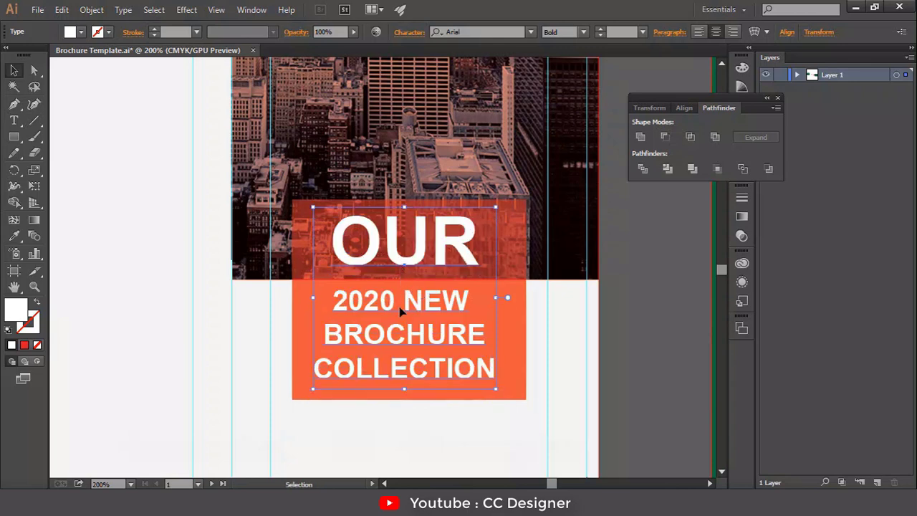
Add a two-line text reading "OUR CREATIVE" and "DESIGN SHOP" below the orange box on the cover panel.
{"action": "key", "text": "ctrl+0"}
{"action": "key", "text": "ctrl+shift+a"}
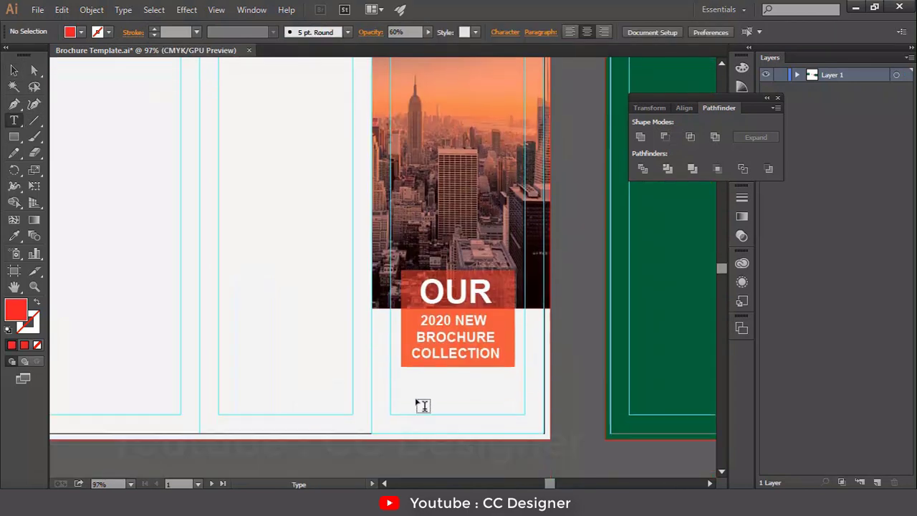
{"action": "key", "text": "t"}
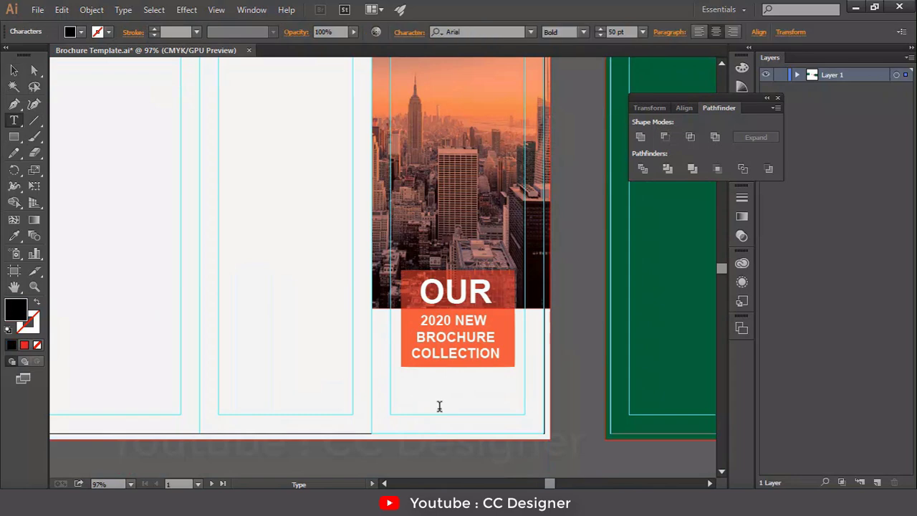
{"action": "type", "text": "OUR CREATIVE"}
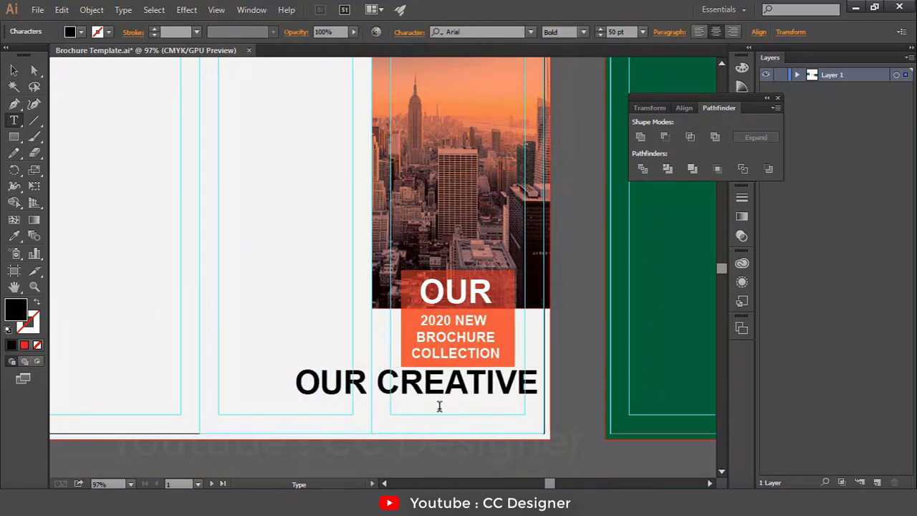
{"action": "key", "text": "Return"}
{"action": "type", "text": "DESIGN SHOP"}
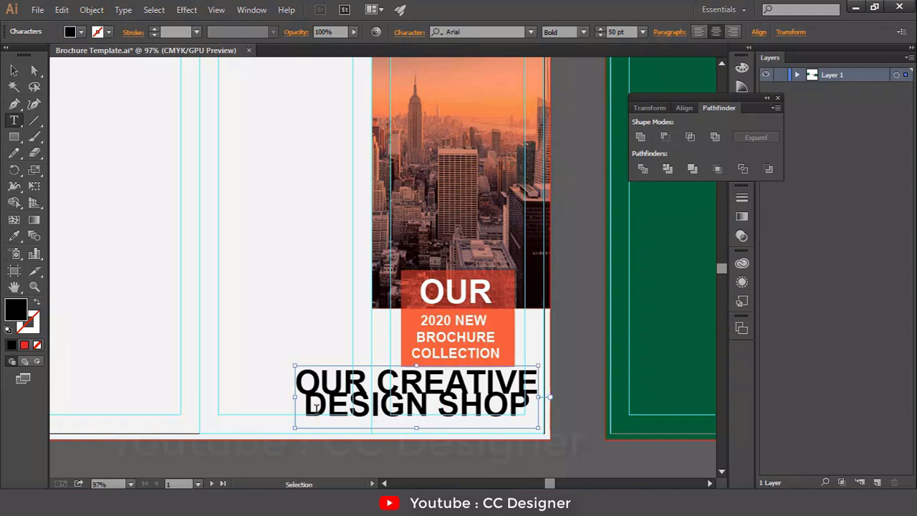
Set the leading of the whole "OUR CREATIVE DESIGN SHOP" text to Auto.
{"action": "key", "text": "ctrl+a"}
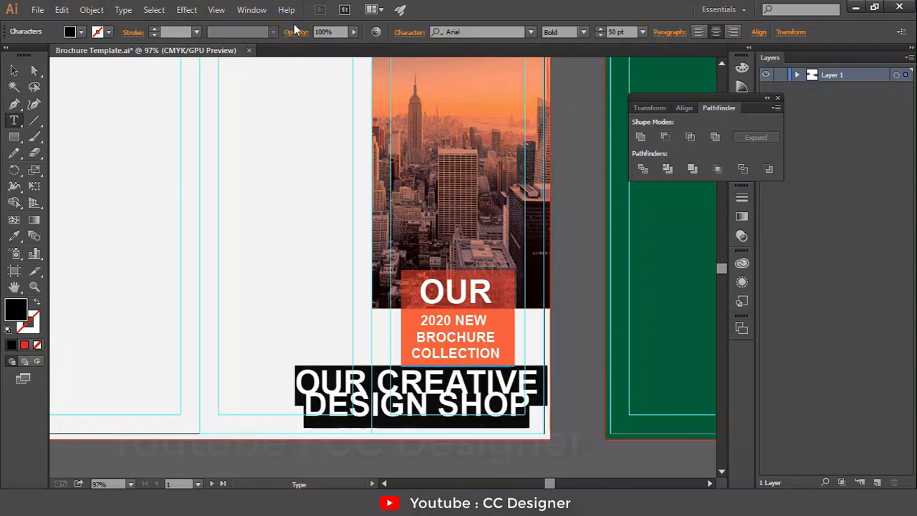
{"action": "left_click", "coordinate": [408, 32]}
{"action": "left_click", "coordinate": [414, 115]}
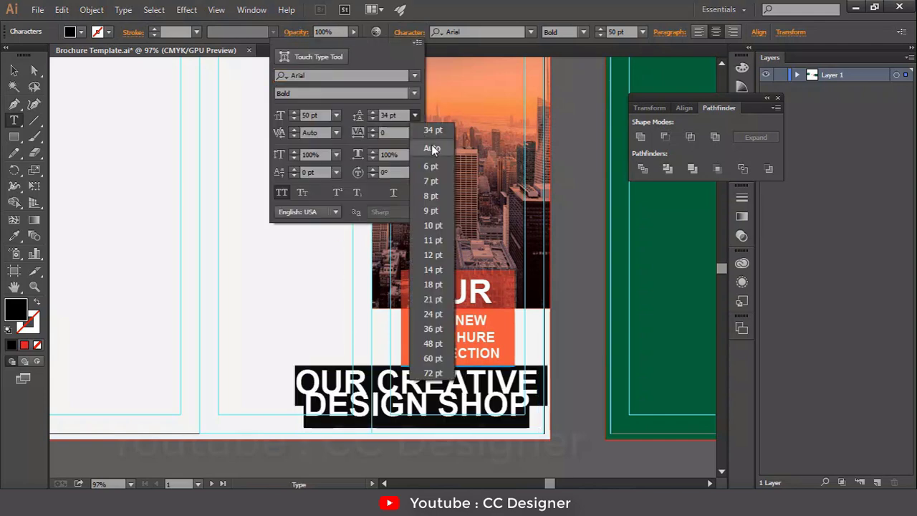
{"action": "left_click", "coordinate": [433, 147]}
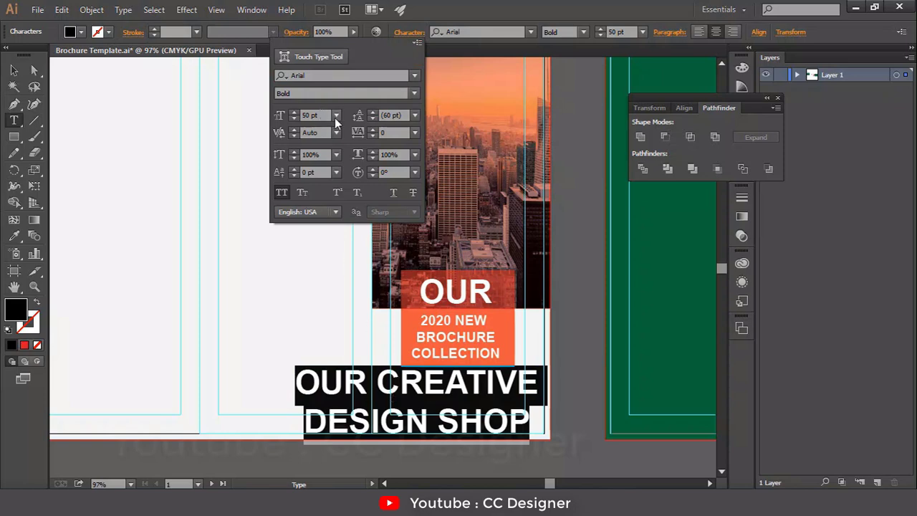
Try 14 pt and 21 pt on the "OUR CREATIVE DESIGN SHOP" text and settle on a font size of 18 pt.
{"action": "left_click", "coordinate": [335, 116]}
{"action": "left_click", "coordinate": [351, 252]}
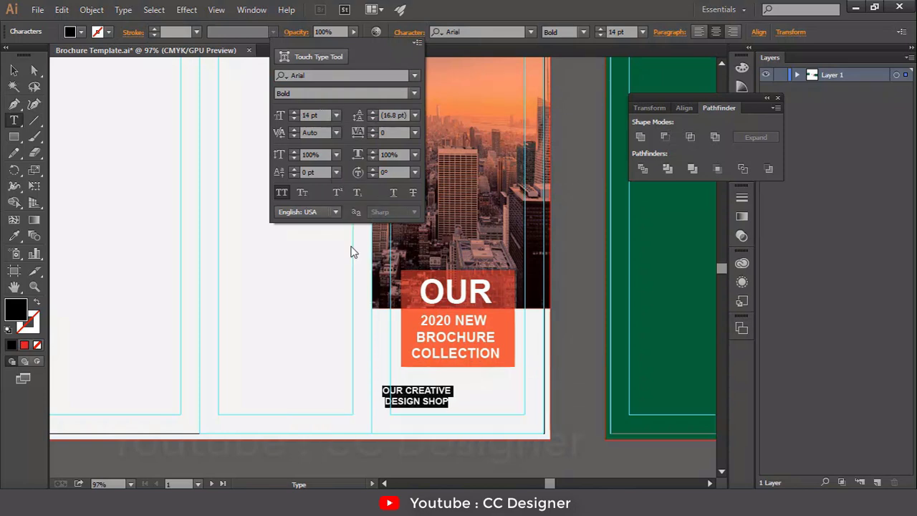
{"action": "left_click", "coordinate": [336, 116]}
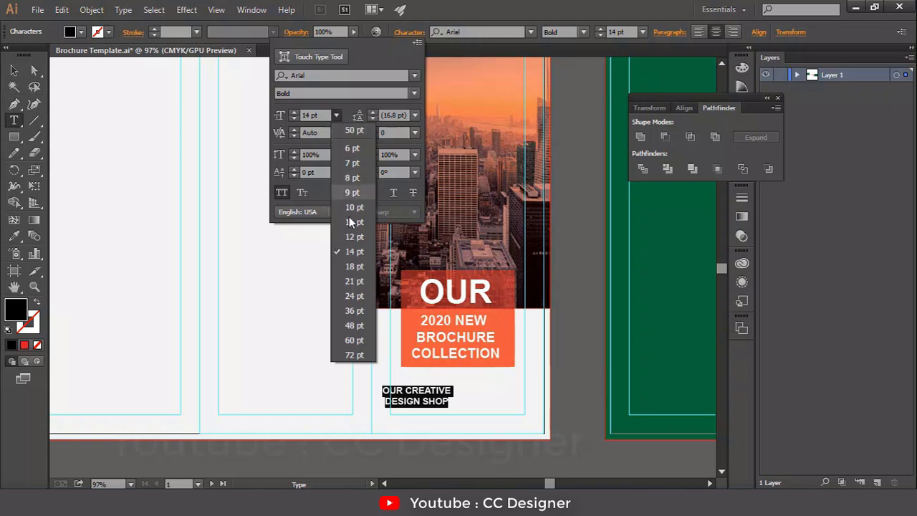
{"action": "left_click", "coordinate": [354, 282]}
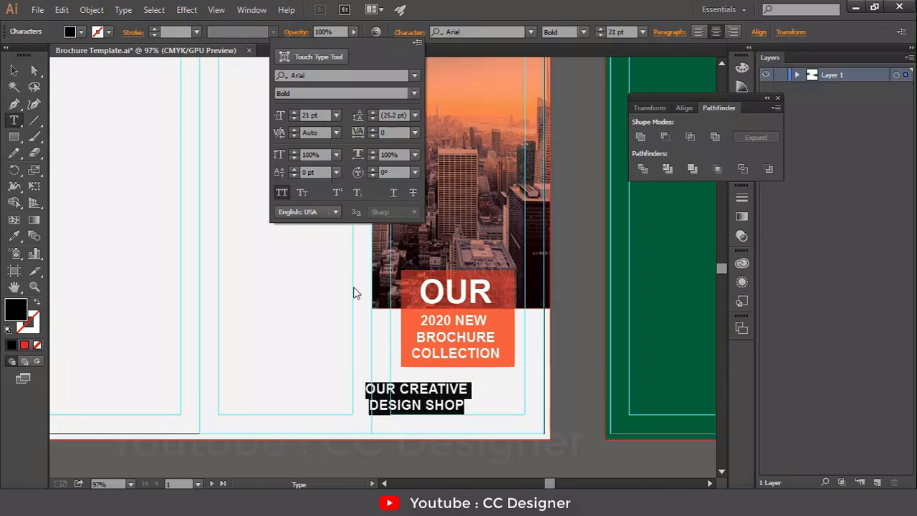
{"action": "left_click", "coordinate": [335, 115]}
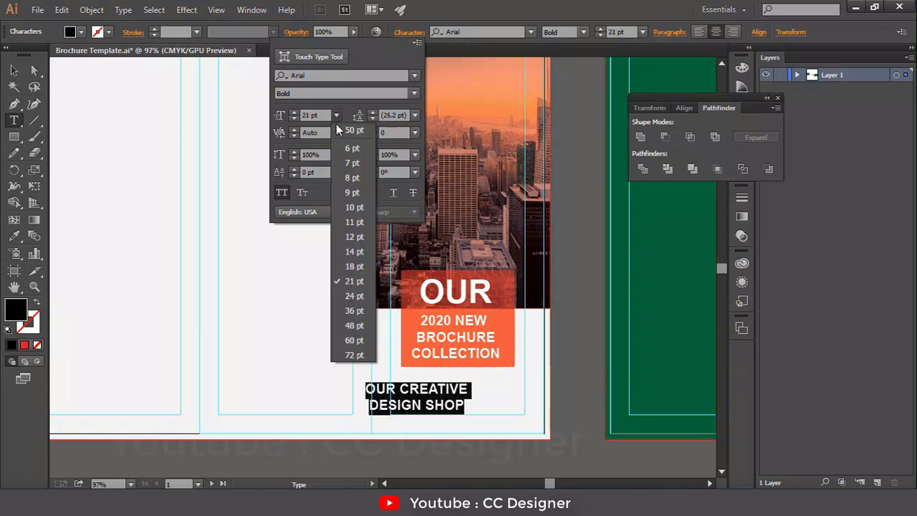
{"action": "left_click", "coordinate": [354, 266]}
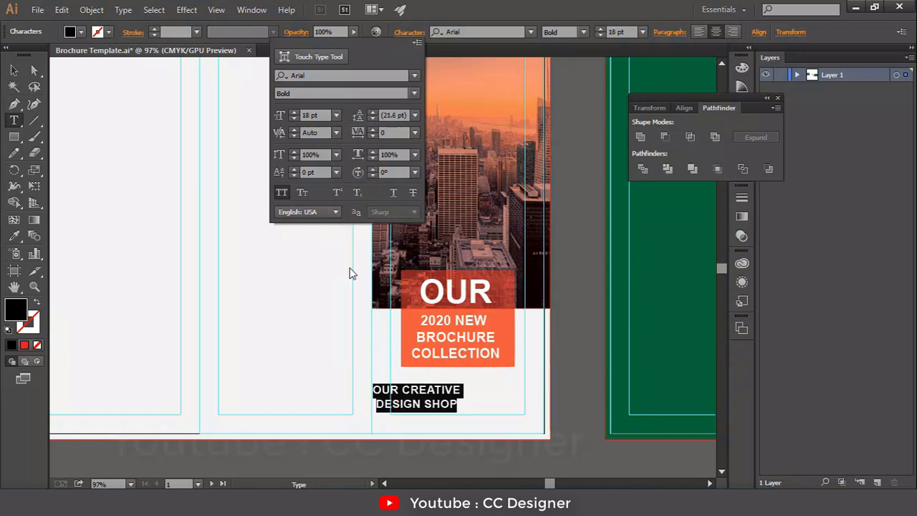
Left-align the "OUR CREATIVE DESIGN SHOP" text and move it so it starts at the cover panel's left margin guide.
{"action": "left_click", "coordinate": [692, 32]}
{"action": "left_click", "coordinate": [695, 34]}
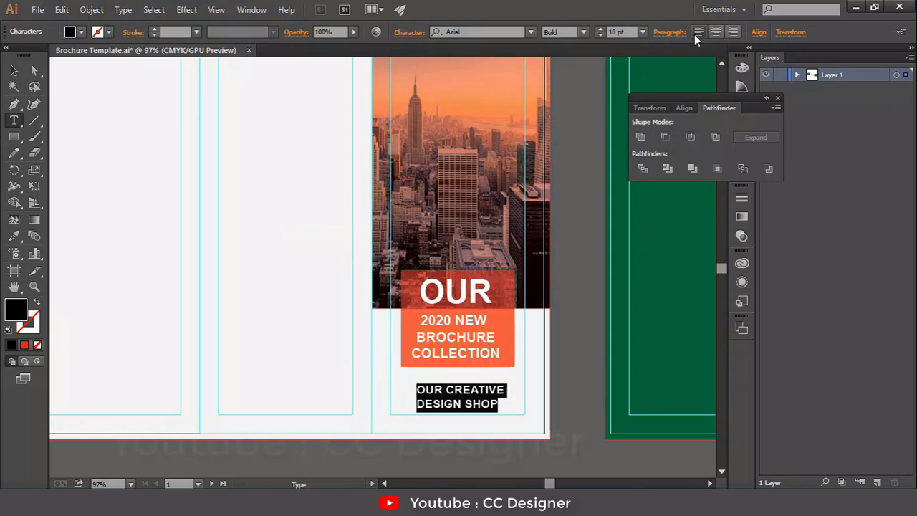
{"action": "left_click", "coordinate": [14, 69]}
{"action": "left_click", "coordinate": [579, 349]}
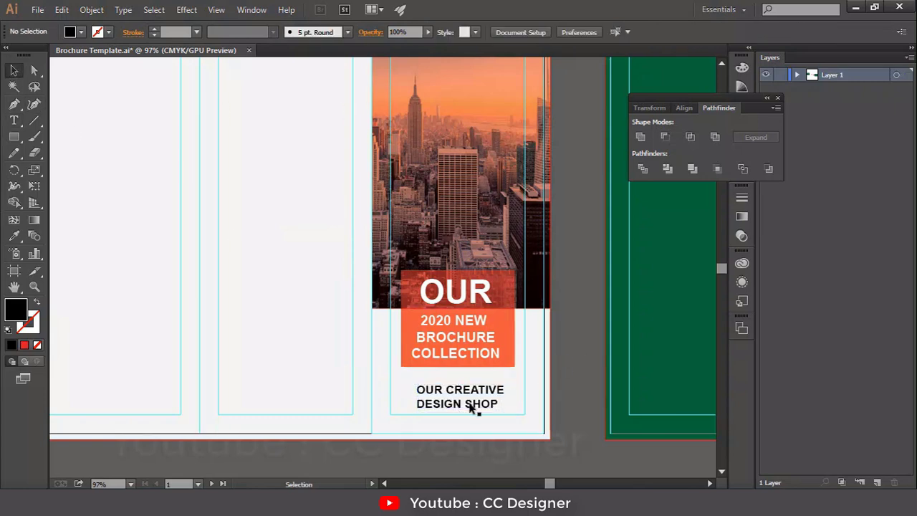
{"action": "left_click_drag", "start_coordinate": [452, 391], "coordinate": [409, 395]}
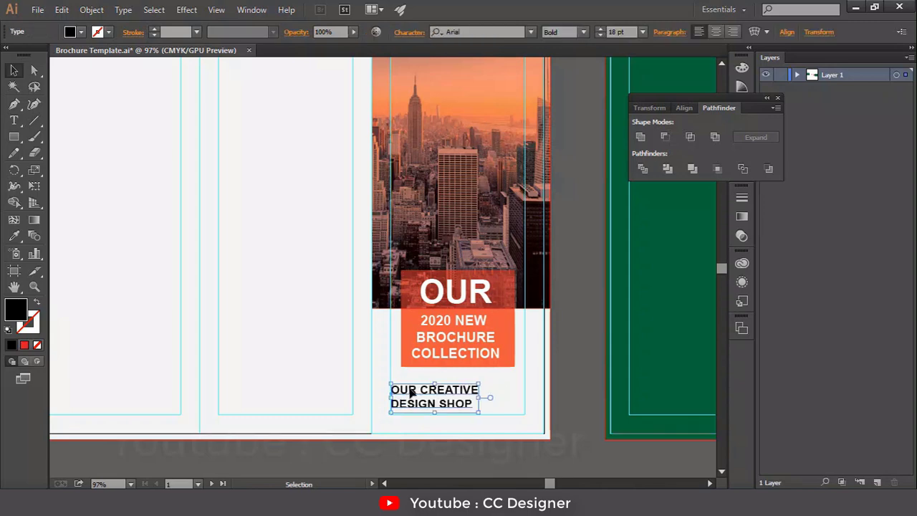
Add a third line reading "GRAPHICS DESIGN ONLINE PRODUCT" below "DESIGN SHOP" in the same text object.
{"action": "double_click", "coordinate": [473, 403]}
{"action": "key", "text": "Return"}
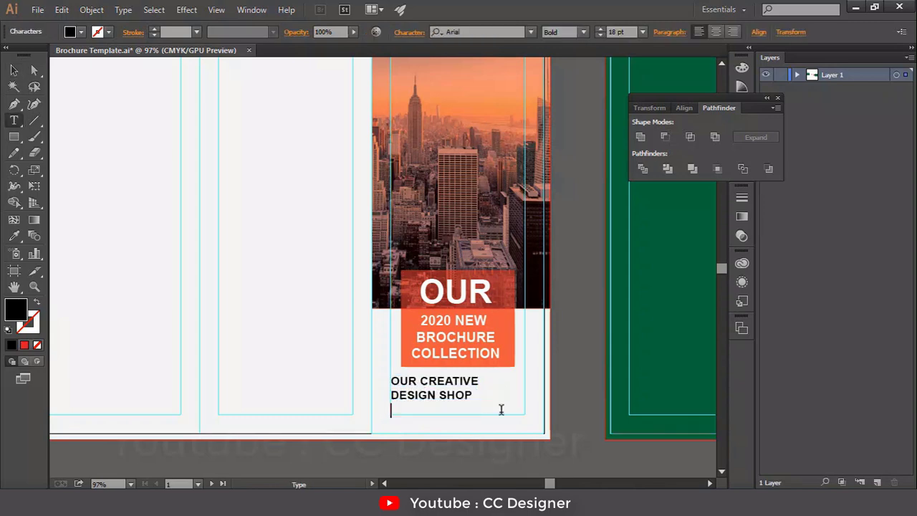
{"action": "type", "text": "ONLINE"}
{"action": "key", "text": "BackSpace"}
{"action": "key", "text": "BackSpace"}
{"action": "key", "text": "BackSpace"}
{"action": "key", "text": "BackSpace"}
{"action": "key", "text": "BackSpace"}
{"action": "type", "text": "GRAPHICS DESIGN ONLINE PRODUCT"}
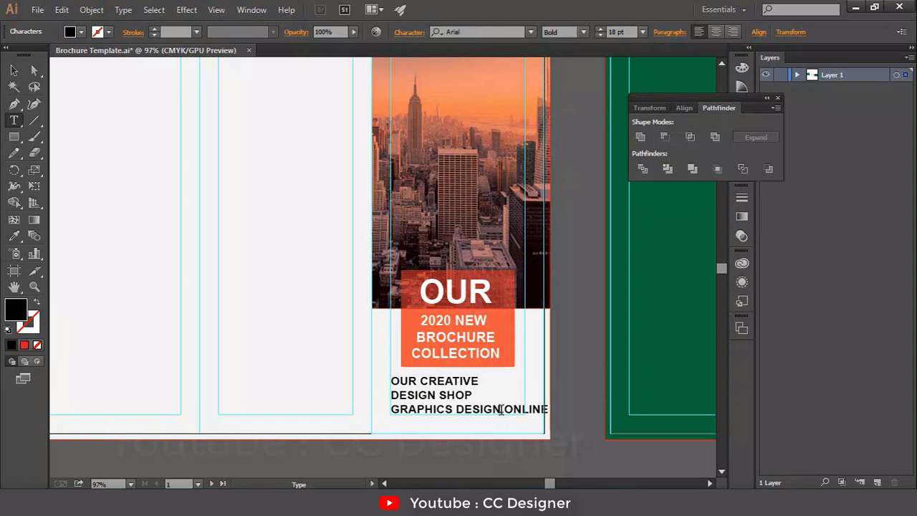
Format the "GRAPHICS DESIGN ONLINE PRODUCT" line as 10 pt Regular with All Caps turned off.
{"action": "key", "text": "ctrl+a"}
{"action": "left_click_drag", "start_coordinate": [392, 412], "coordinate": [609, 410]}
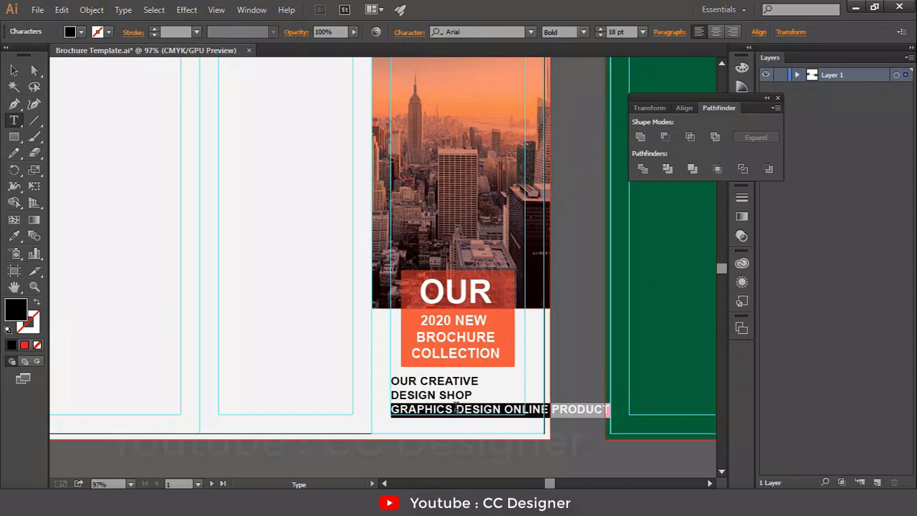
{"action": "left_click", "coordinate": [408, 33]}
{"action": "left_click", "coordinate": [336, 115]}
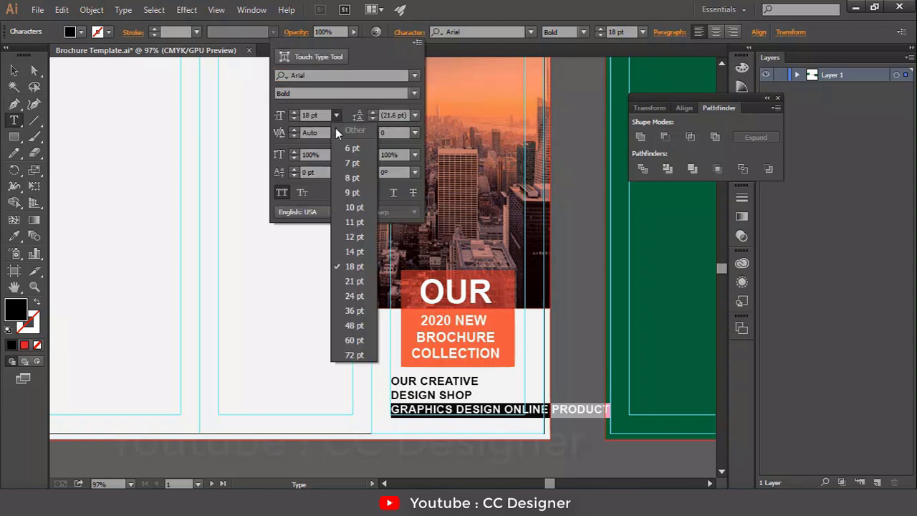
{"action": "left_click", "coordinate": [356, 205]}
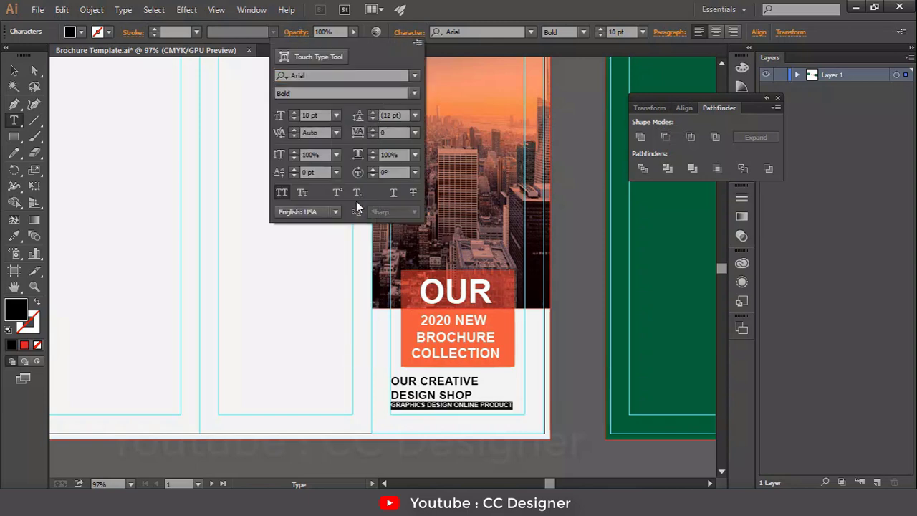
{"action": "left_click", "coordinate": [281, 193]}
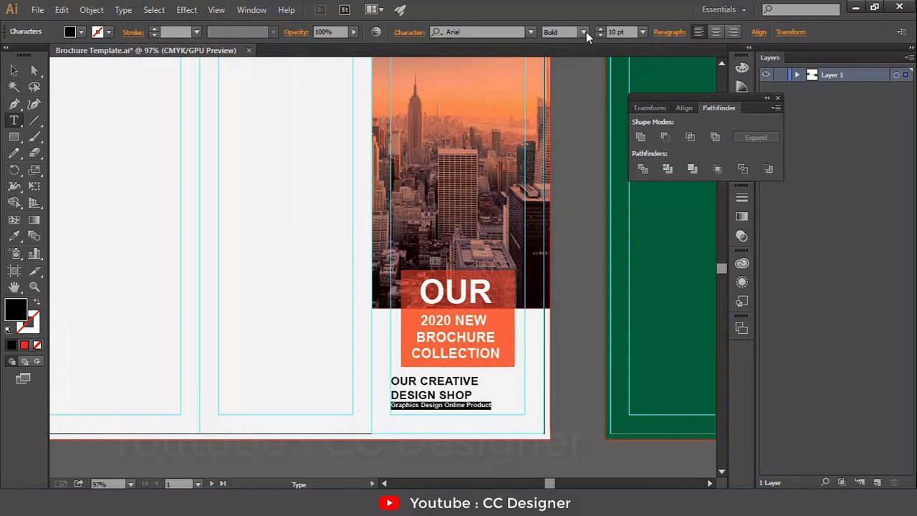
{"action": "left_click", "coordinate": [586, 32]}
{"action": "left_click", "coordinate": [581, 62]}
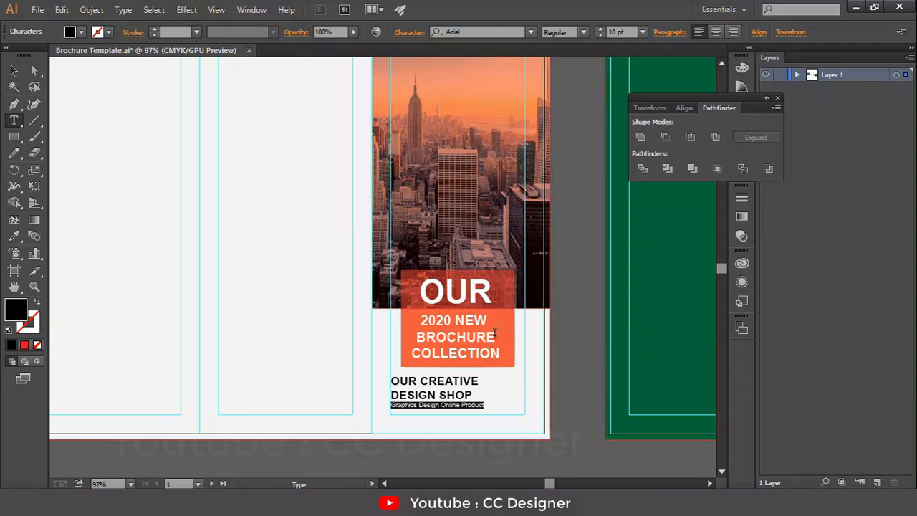
Set the leading of the "Graphics Design Online Product" line to 16 pt and deselect the text.
{"action": "left_click", "coordinate": [408, 32]}
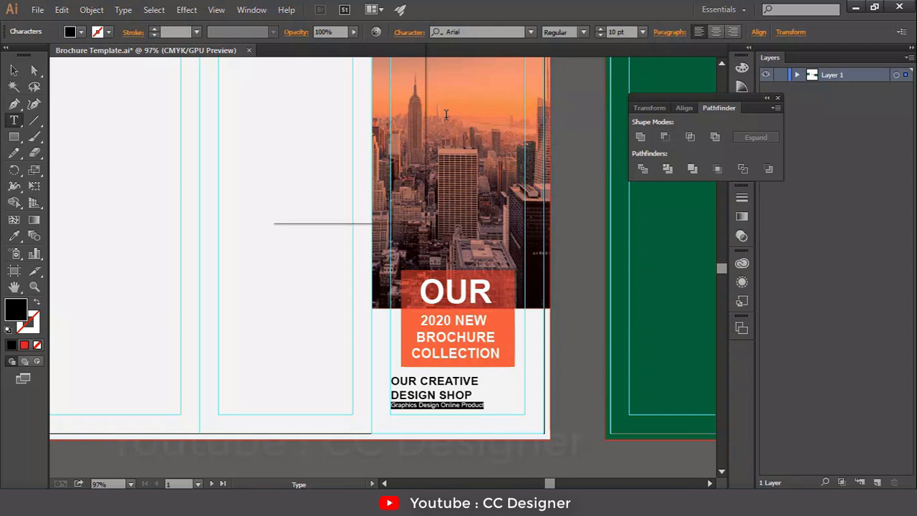
{"action": "left_click", "coordinate": [414, 115]}
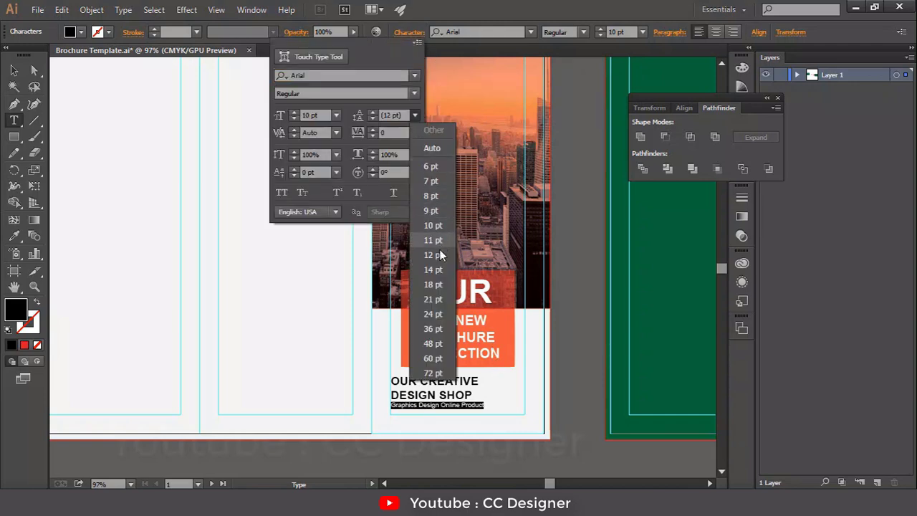
{"action": "left_click", "coordinate": [437, 273]}
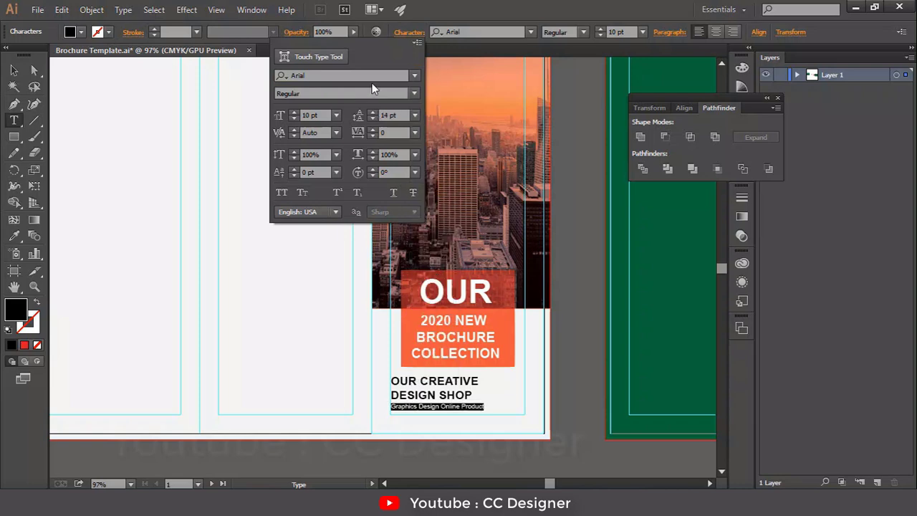
{"action": "left_click", "coordinate": [373, 112]}
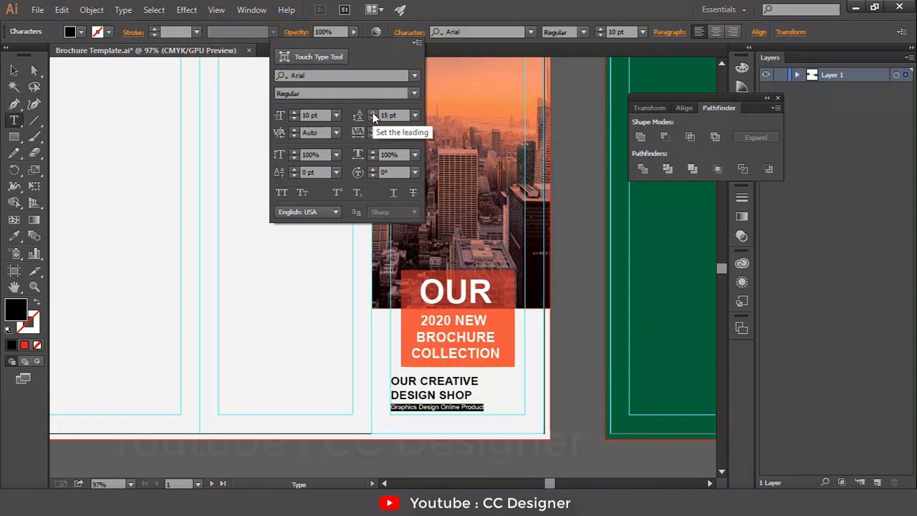
{"action": "left_click", "coordinate": [372, 112]}
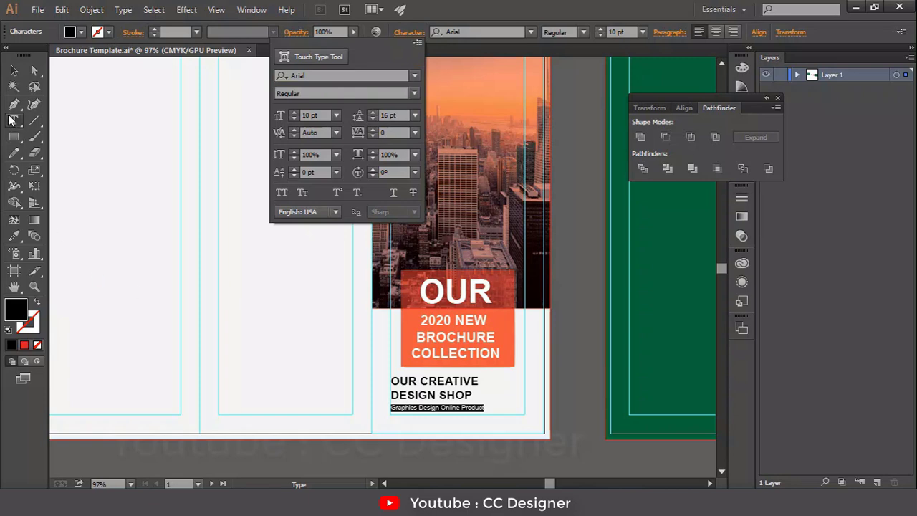
{"action": "left_click", "coordinate": [15, 70]}
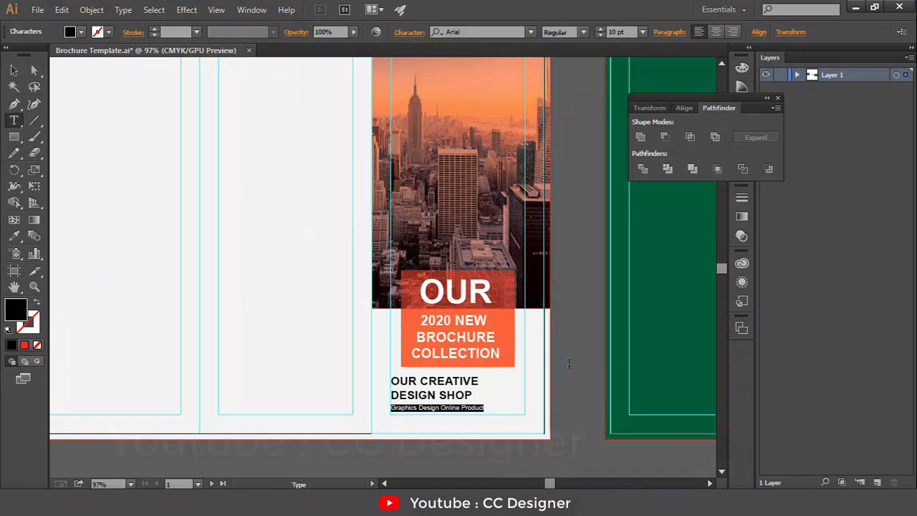
{"action": "key", "text": "Escape"}
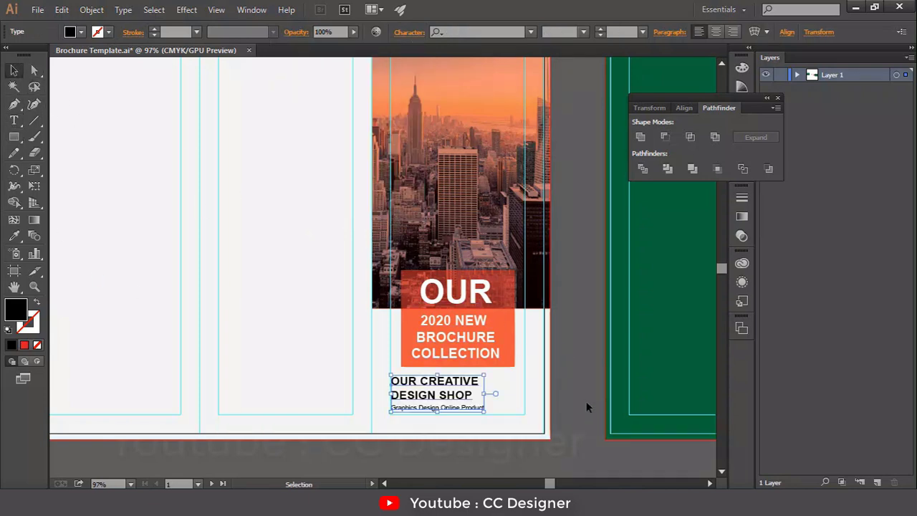
{"action": "left_click", "coordinate": [586, 406]}
Enlarge the "Graphics Design Online Product" line to 12 pt.
{"action": "key", "text": "ctrl+="}
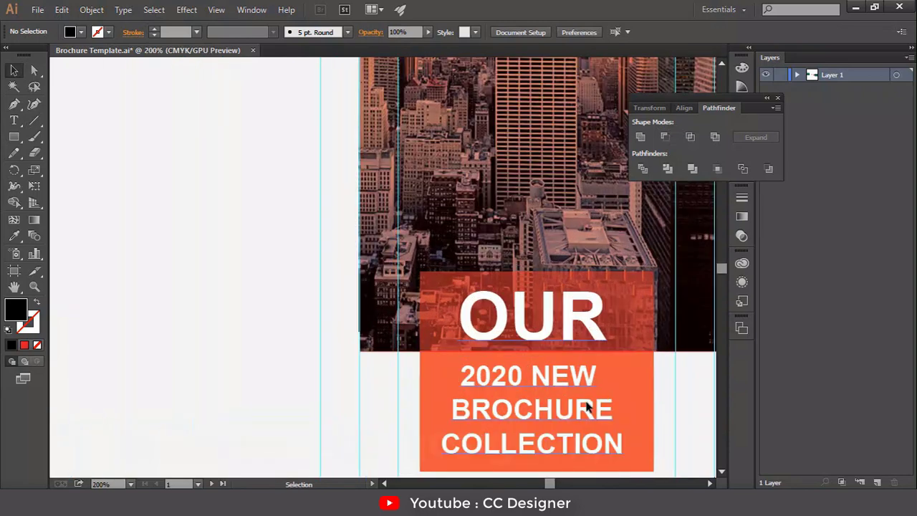
{"action": "scroll", "coordinate": [519, 365], "scroll_direction": "down", "scroll_amount": 5}
{"action": "scroll", "coordinate": [520, 365], "scroll_direction": "right", "scroll_amount": 2}
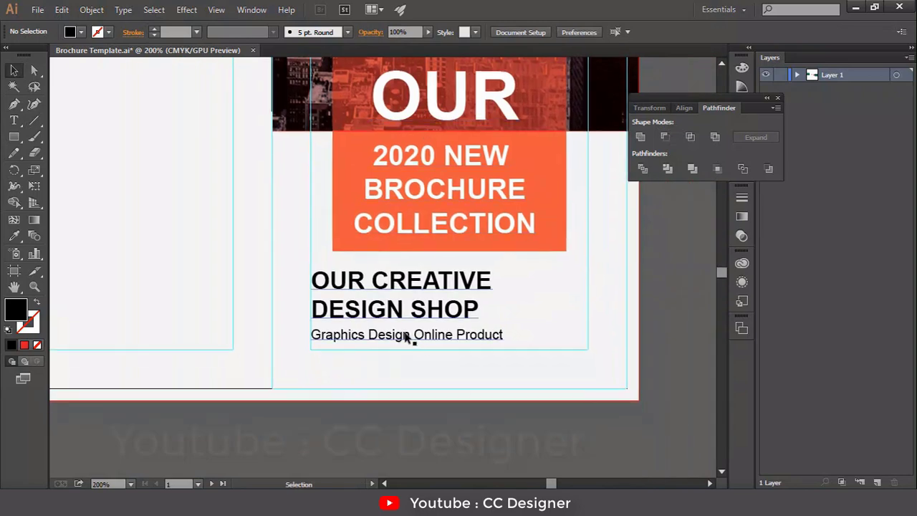
{"action": "left_click", "coordinate": [407, 339]}
{"action": "double_click", "coordinate": [358, 336]}
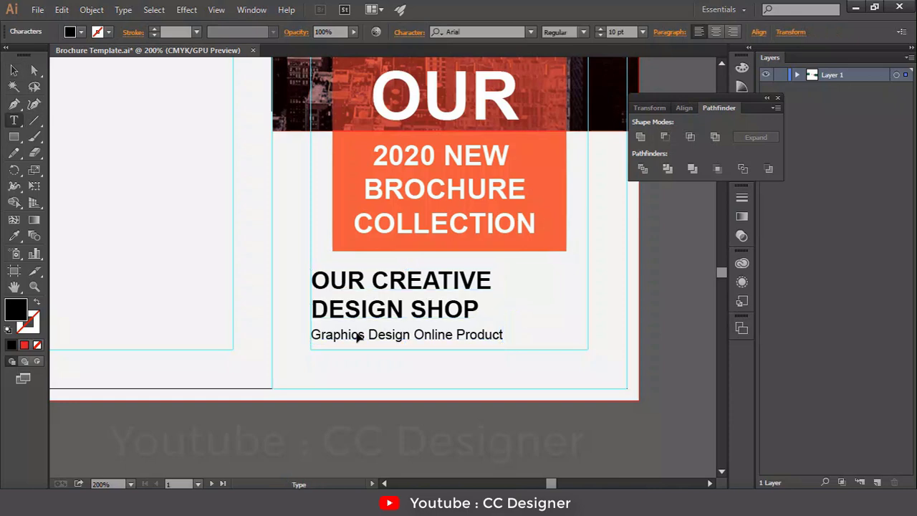
{"action": "left_click_drag", "start_coordinate": [312, 334], "coordinate": [526, 342]}
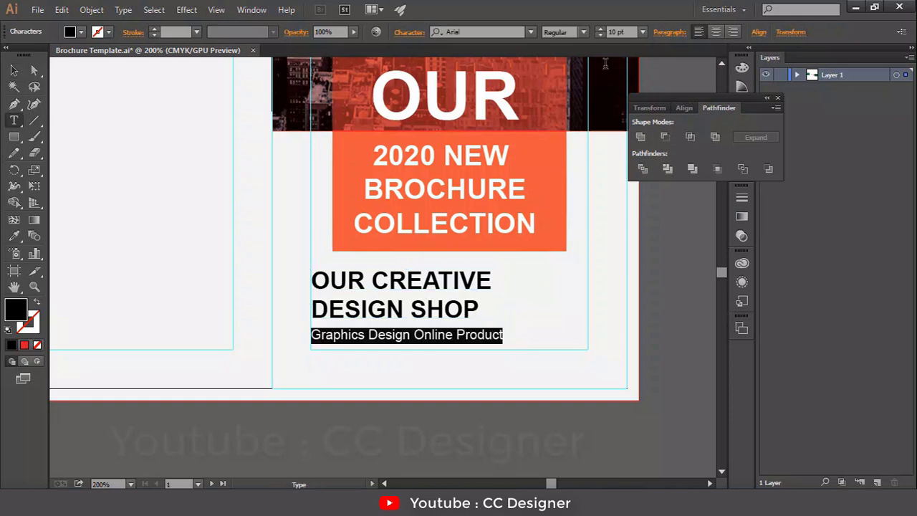
{"action": "left_click", "coordinate": [642, 32]}
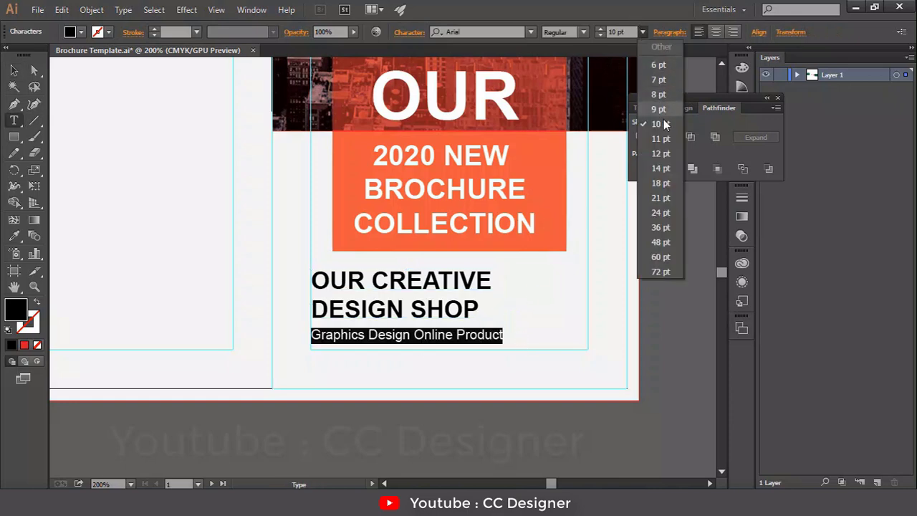
{"action": "left_click", "coordinate": [662, 153]}
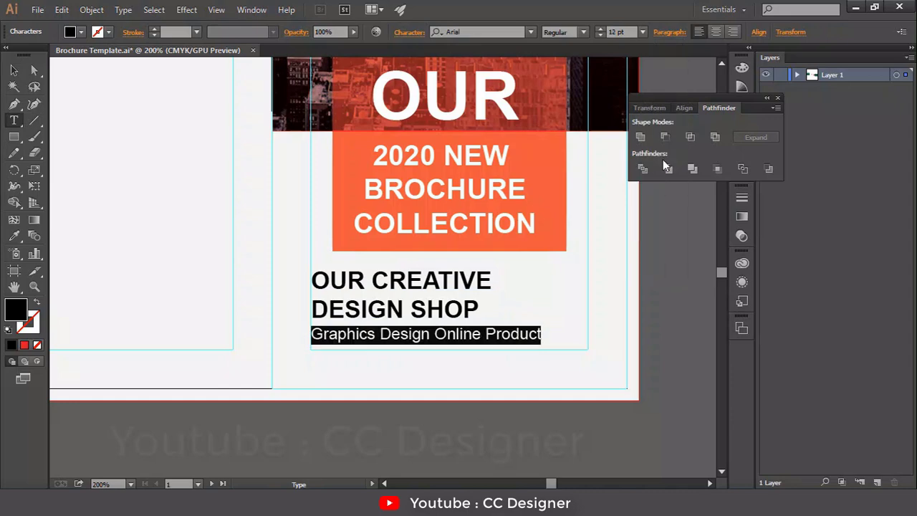
{"action": "left_click", "coordinate": [666, 290]}
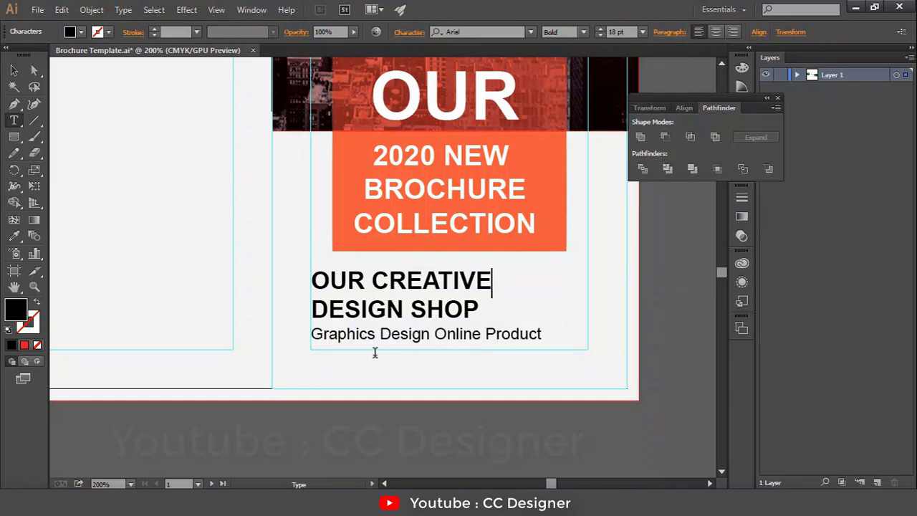
Increase the leading of the "Graphics Design Online Product" line further to separate it from "DESIGN SHOP".
{"action": "left_click_drag", "start_coordinate": [316, 334], "coordinate": [552, 339]}
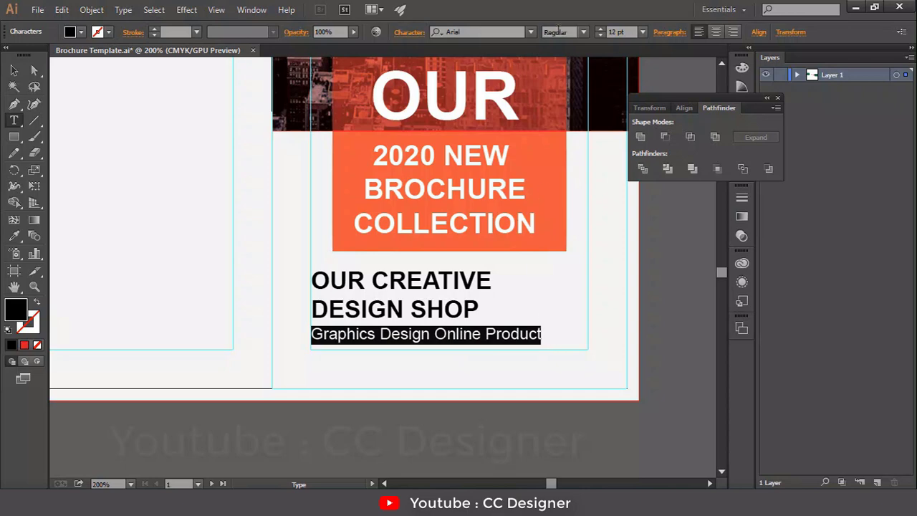
{"action": "left_click", "coordinate": [409, 31]}
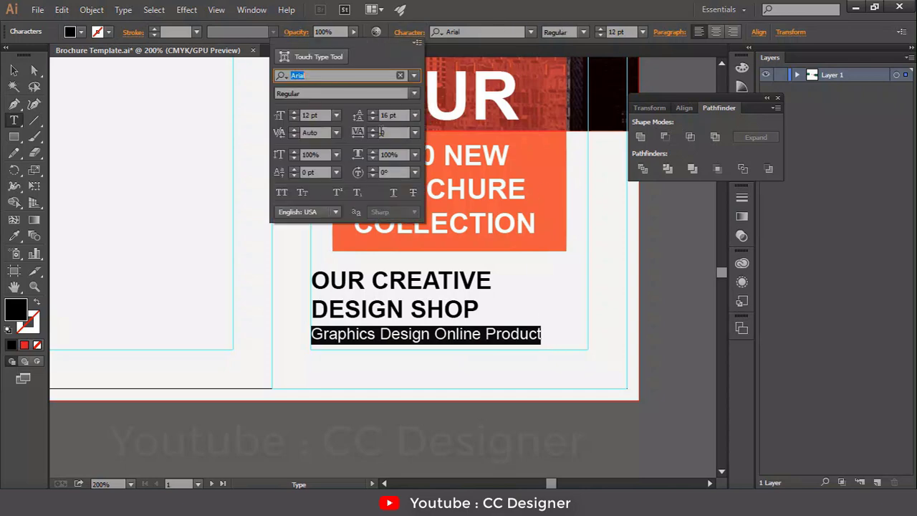
{"action": "left_click", "coordinate": [371, 111]}
{"action": "left_click", "coordinate": [372, 111]}
{"action": "left_click", "coordinate": [372, 112]}
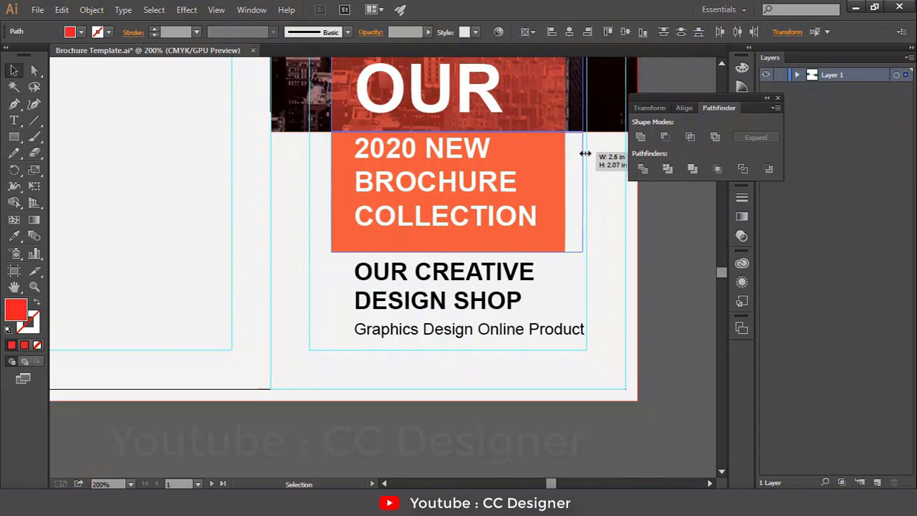
Widen the orange title box on both sides to reach the front panel's margin guides.
{"action": "left_click_drag", "start_coordinate": [588, 147], "coordinate": [587, 149]}
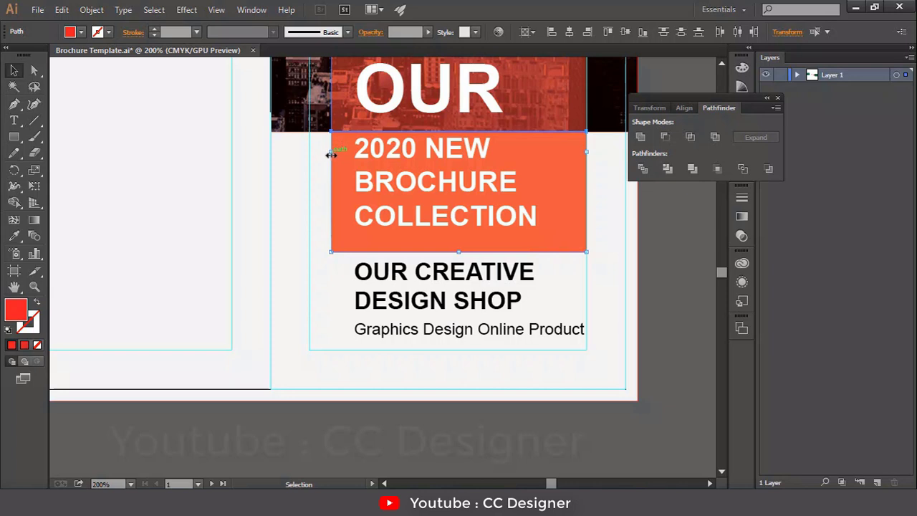
{"action": "left_click_drag", "start_coordinate": [329, 155], "coordinate": [309, 156]}
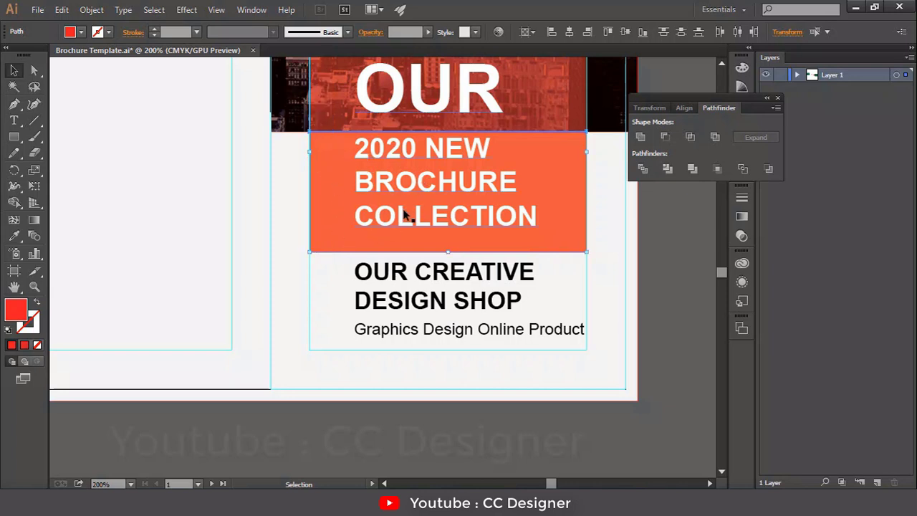
Shift the cover title text and the tagline text left so both share the same left edge inside the widened box.
{"action": "scroll", "coordinate": [408, 207], "scroll_direction": "down", "scroll_amount": 2}
{"action": "scroll", "coordinate": [405, 197], "scroll_direction": "up", "scroll_amount": 1}
{"action": "scroll", "coordinate": [403, 192], "scroll_direction": "up", "scroll_amount": 2}
{"action": "scroll", "coordinate": [406, 194], "scroll_direction": "down", "scroll_amount": 1}
{"action": "left_click_drag", "start_coordinate": [402, 154], "coordinate": [378, 150]}
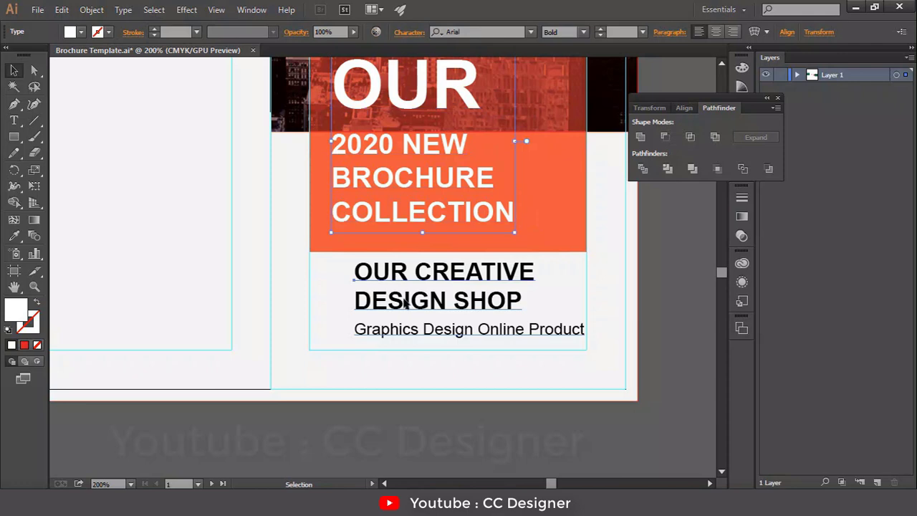
{"action": "left_click_drag", "start_coordinate": [406, 303], "coordinate": [382, 305]}
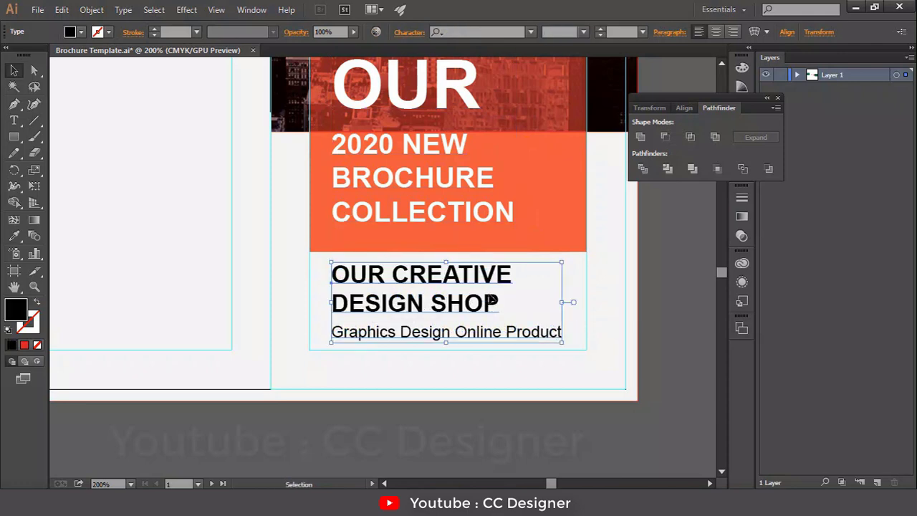
Turn off All Caps for "Our Creative Design Shop" and color the "Our Creative" line with the title box's orange.
{"action": "scroll", "coordinate": [454, 272], "scroll_direction": "up", "scroll_amount": 3}
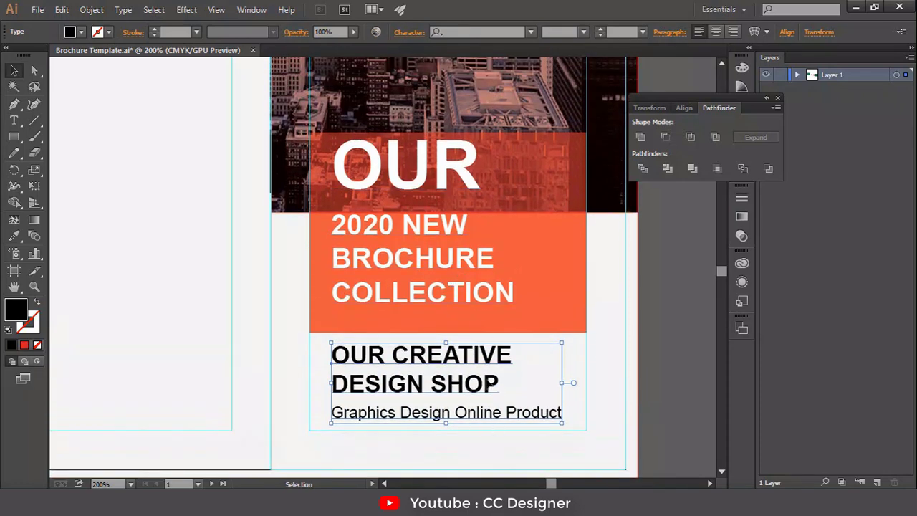
{"action": "double_click", "coordinate": [467, 379]}
{"action": "triple_click", "coordinate": [497, 360]}
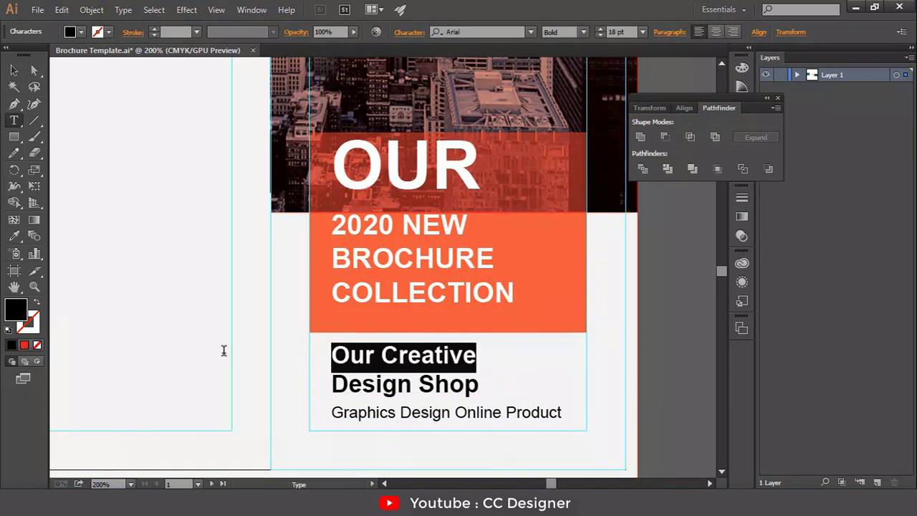
{"action": "left_click", "coordinate": [13, 236]}
{"action": "left_click", "coordinate": [504, 260]}
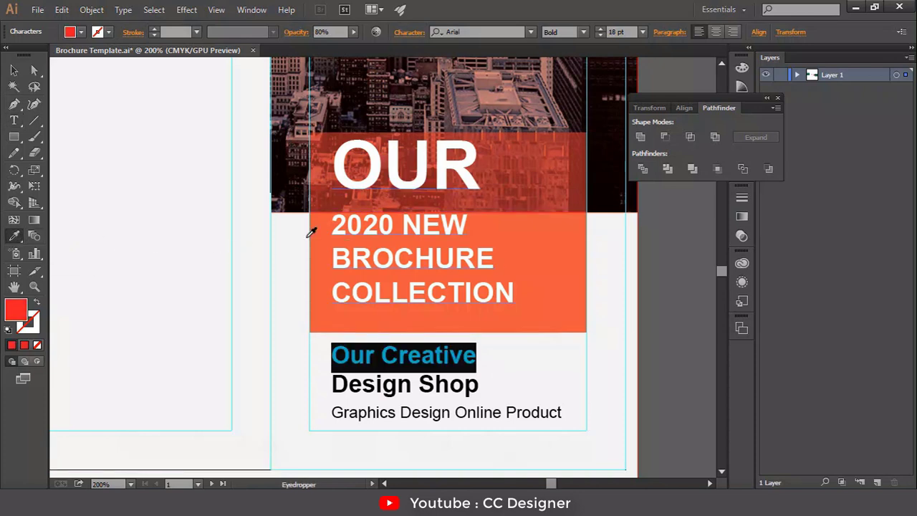
{"action": "left_click", "coordinate": [14, 70]}
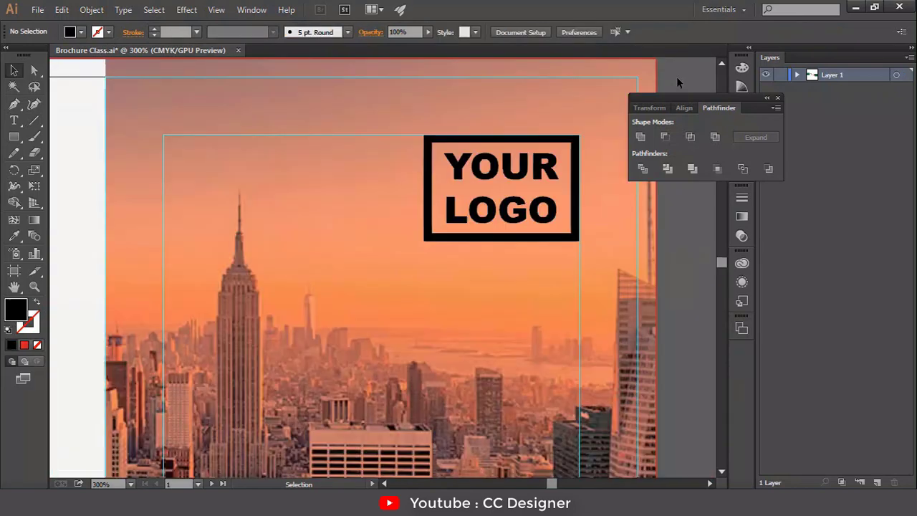
Recolor the "YOUR LOGO" group on the cover photo with a white fill and deselect it.
{"action": "left_click", "coordinate": [513, 184]}
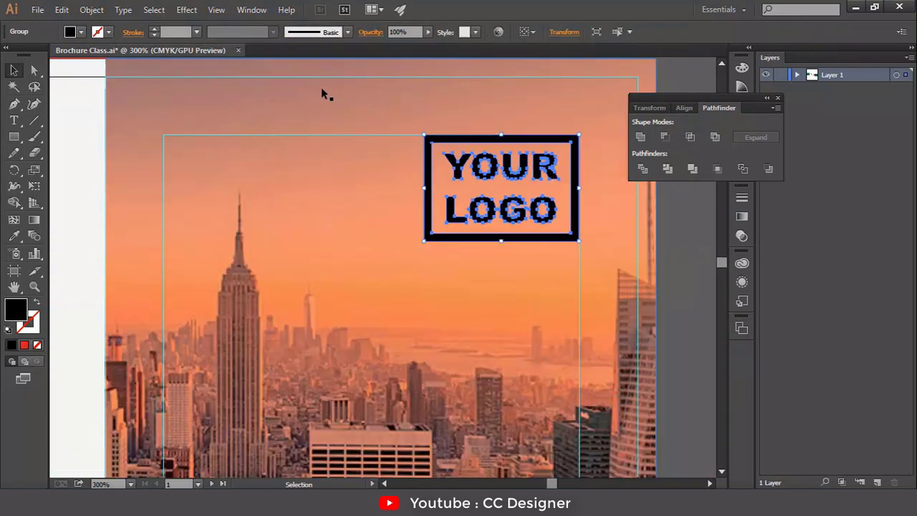
{"action": "key", "text": "ctrl+minus"}
{"action": "key", "text": "ctrl+minus"}
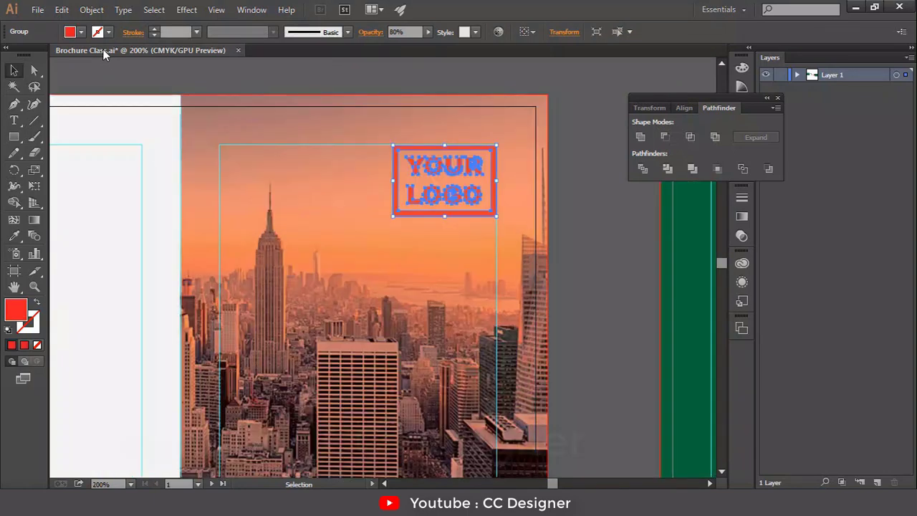
{"action": "left_click", "coordinate": [80, 32]}
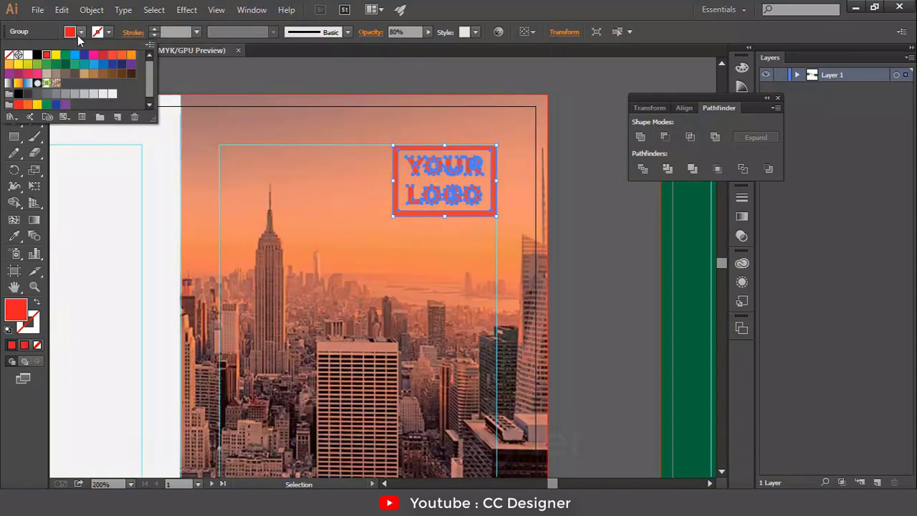
{"action": "left_click", "coordinate": [27, 55]}
{"action": "left_click", "coordinate": [344, 61]}
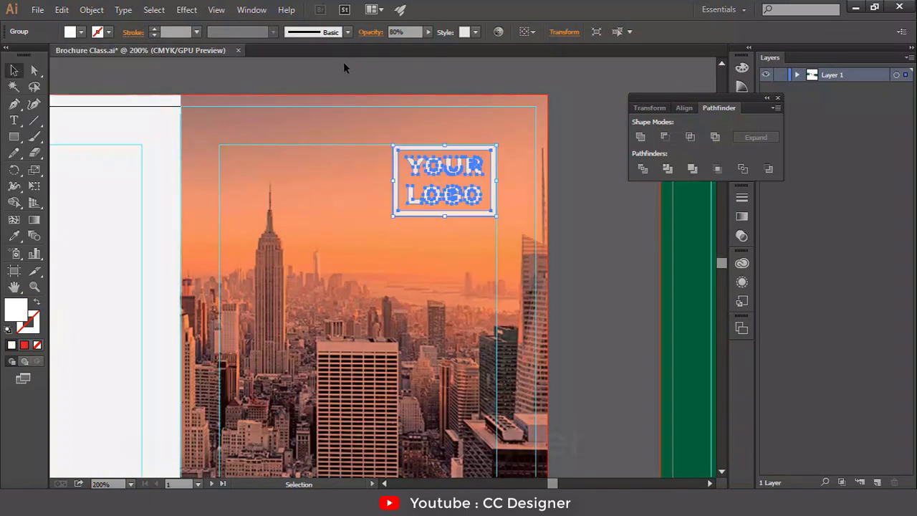
{"action": "left_click", "coordinate": [344, 73]}
{"action": "left_click", "coordinate": [344, 73]}
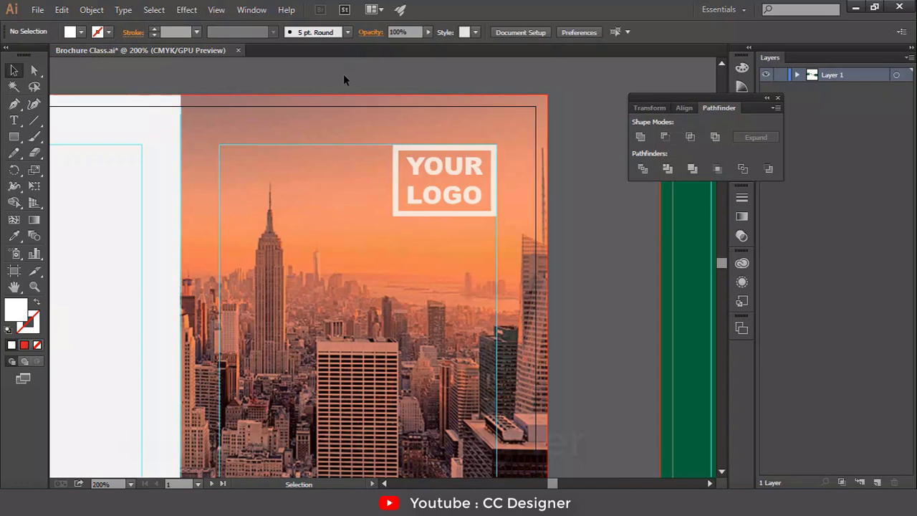
Add the heading "WHAT IS LOREM IPSUM?" near the top of the middle panel, with "WHAT" on its own line.
{"action": "key", "text": "ctrl+0"}
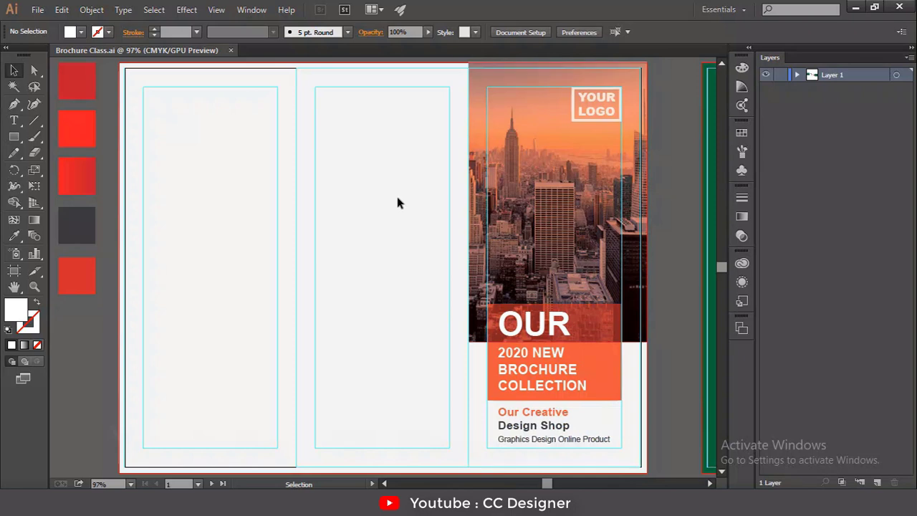
{"action": "key", "text": "t"}
{"action": "left_click", "coordinate": [344, 120]}
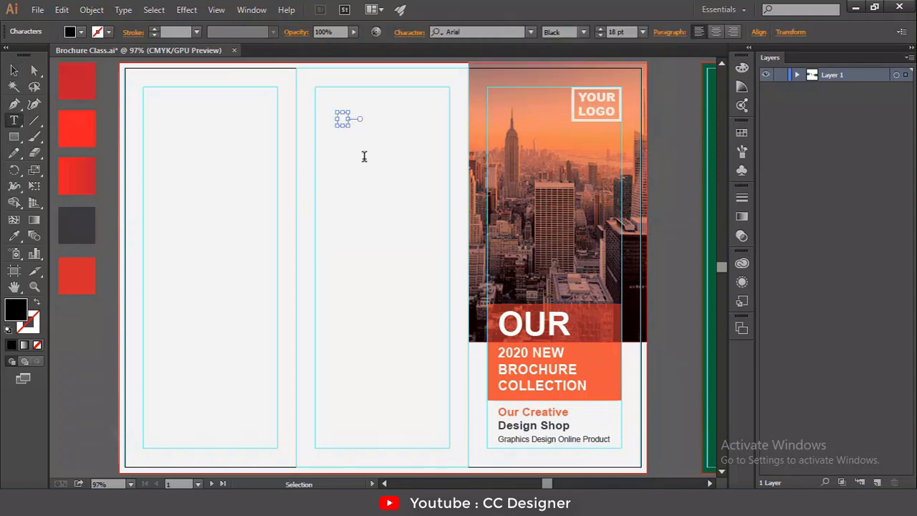
{"action": "type", "text": "WHAT IS LOREM IPSUM?"}
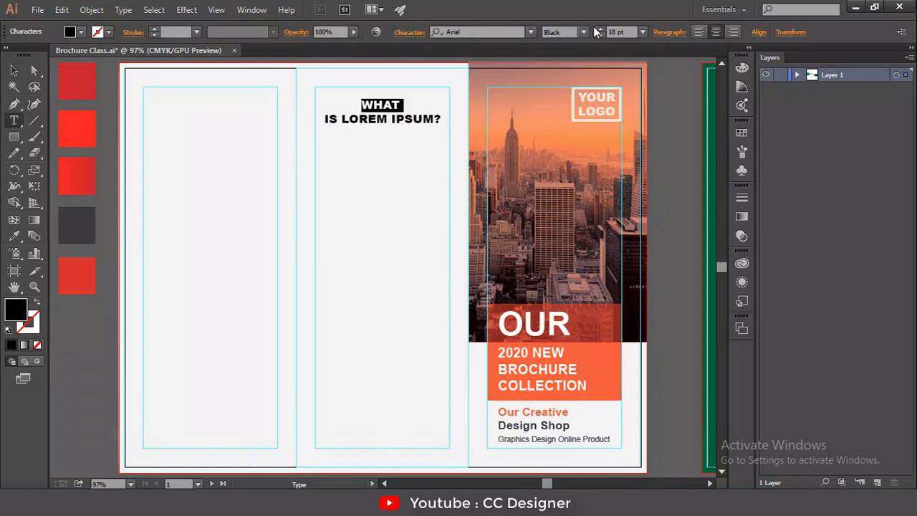
Set the font size of the word "WHAT" in the middle panel heading to 36 pt.
{"action": "left_click", "coordinate": [644, 31]}
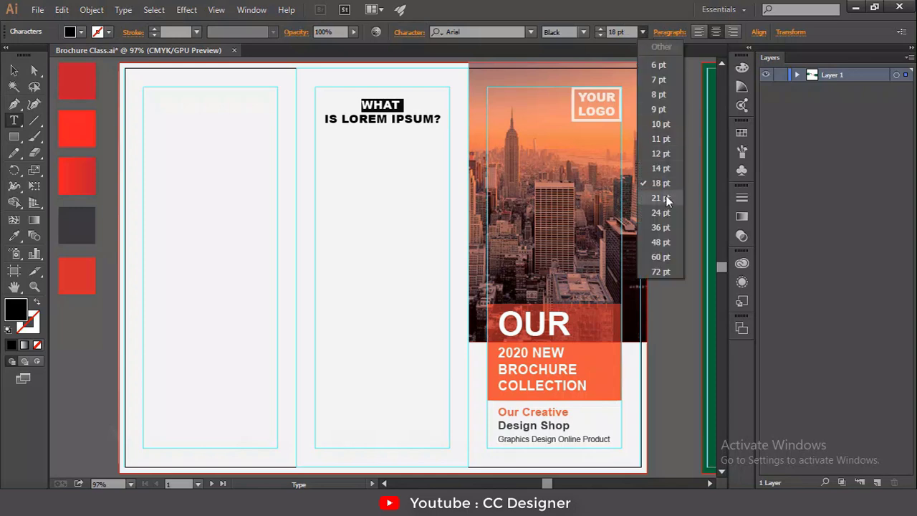
{"action": "left_click", "coordinate": [669, 237]}
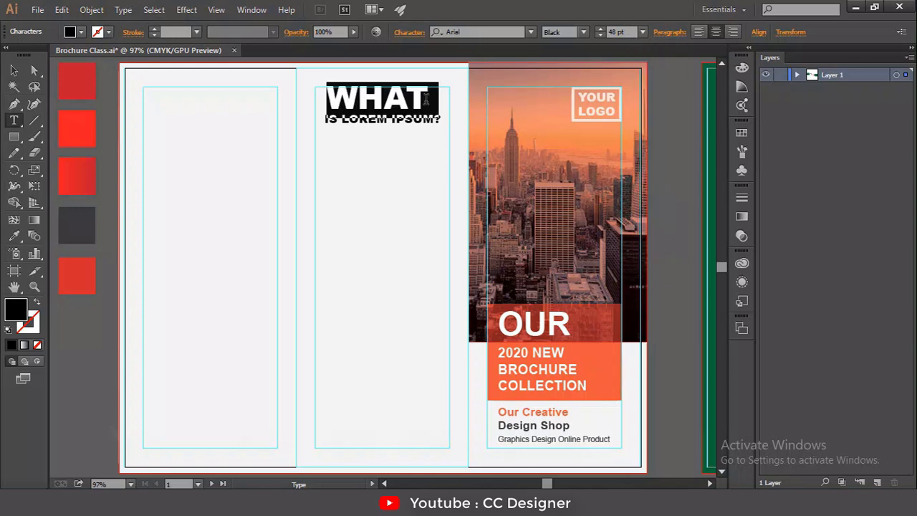
{"action": "left_click", "coordinate": [643, 32]}
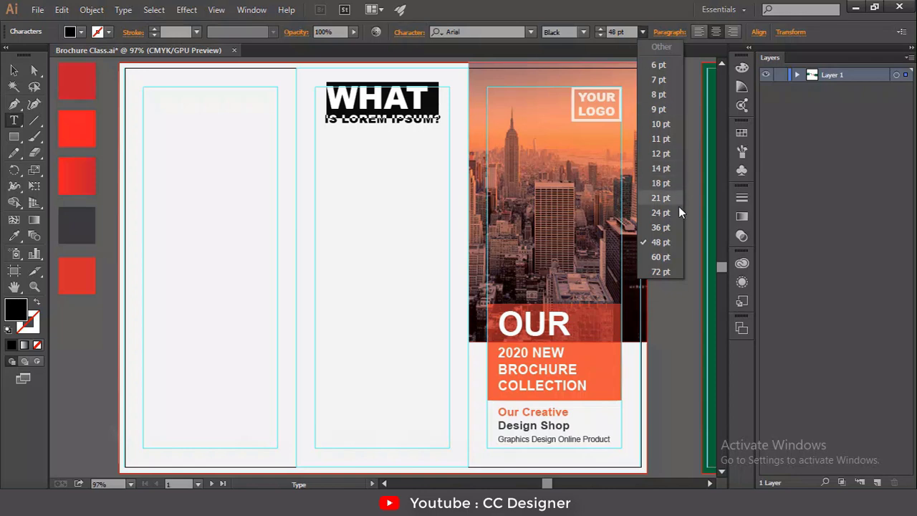
{"action": "left_click", "coordinate": [669, 184]}
Increase the leading of the "IS LOREM IPSUM?" line to separate it from "WHAT".
{"action": "left_click", "coordinate": [410, 31]}
{"action": "left_click", "coordinate": [372, 112]}
{"action": "left_click", "coordinate": [371, 111]}
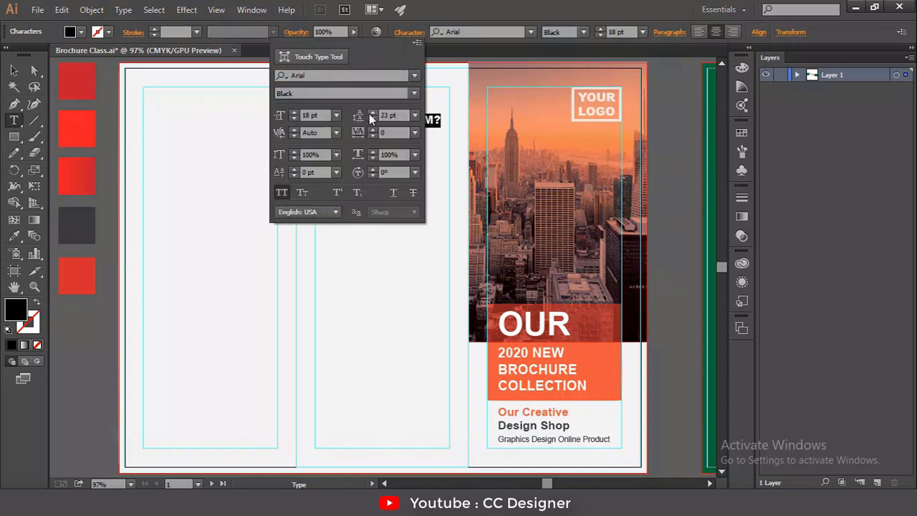
{"action": "left_click", "coordinate": [371, 112]}
{"action": "key", "text": "Escape"}
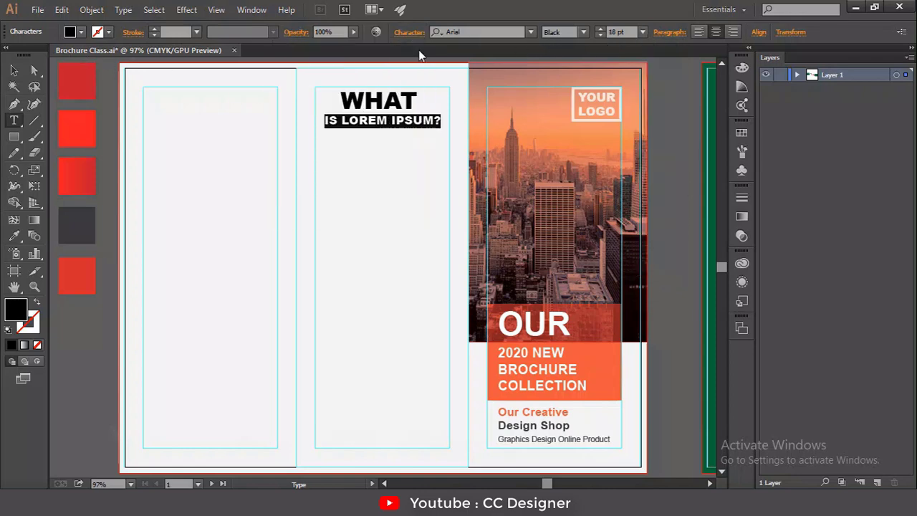
Change the middle panel heading's font style to Arial Bold and deselect it.
{"action": "left_click", "coordinate": [13, 70]}
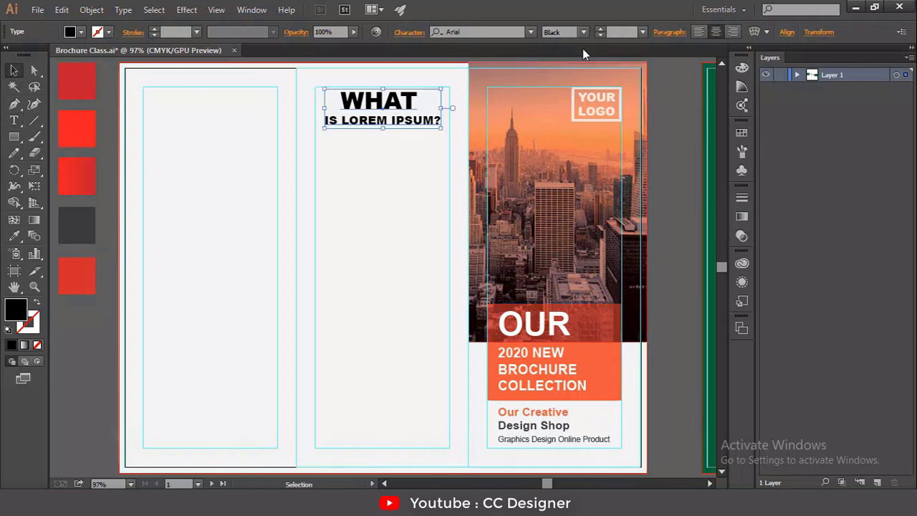
{"action": "left_click", "coordinate": [584, 28]}
{"action": "left_click", "coordinate": [577, 90]}
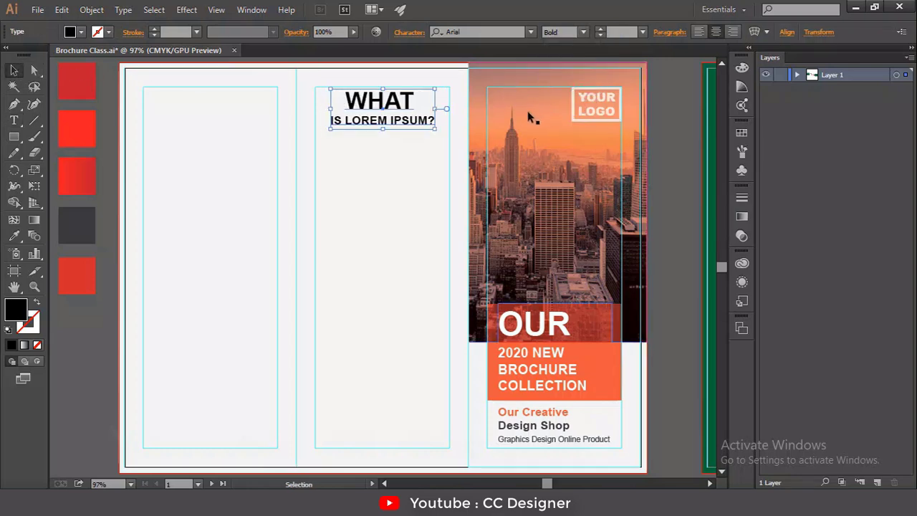
{"action": "left_click", "coordinate": [681, 149]}
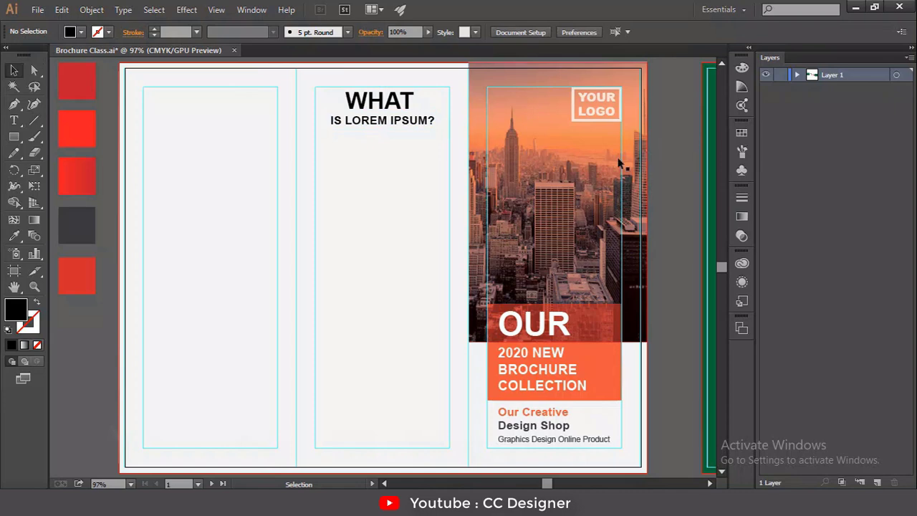
Color the word "WHAT" orange by sampling the lowest swatch square beside the artboard with the Eyedropper.
{"action": "key", "text": "t"}
{"action": "key", "text": "ctrl+plus"}
{"action": "left_click_drag", "start_coordinate": [673, 196], "coordinate": [512, 213]}
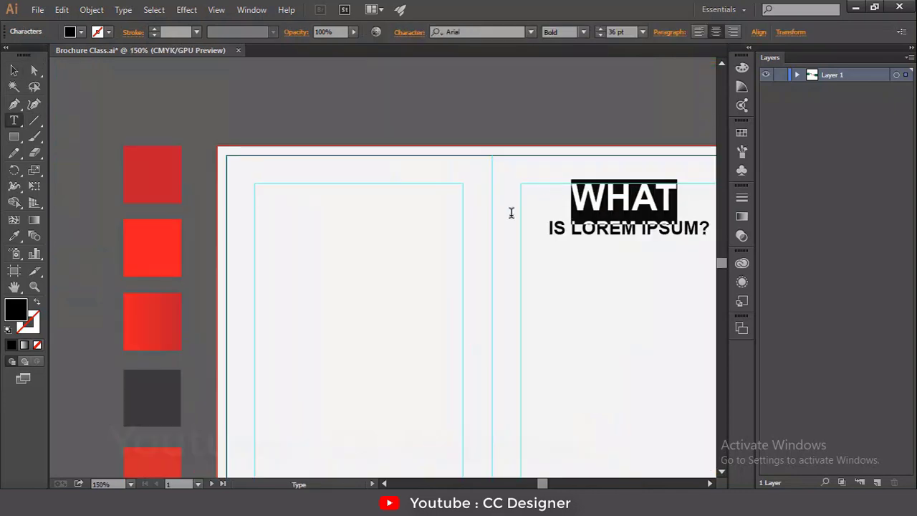
{"action": "left_click", "coordinate": [14, 237]}
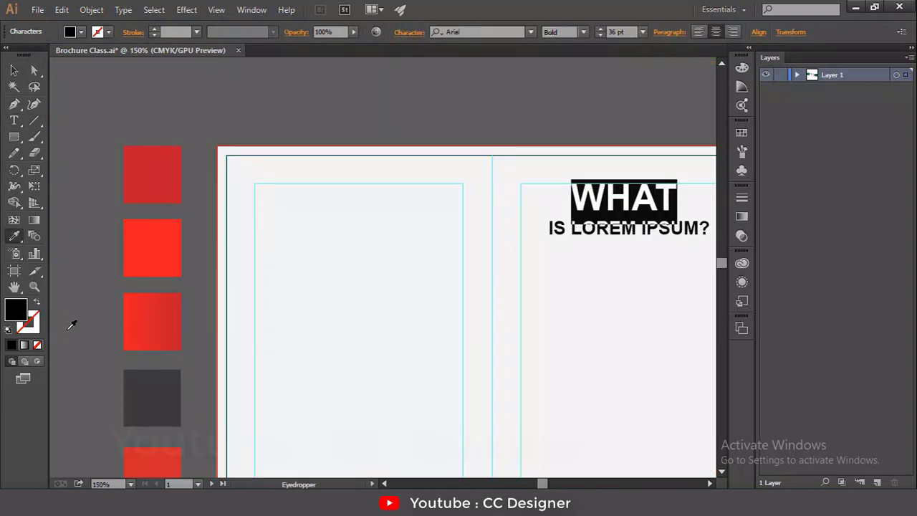
{"action": "left_click", "coordinate": [146, 452]}
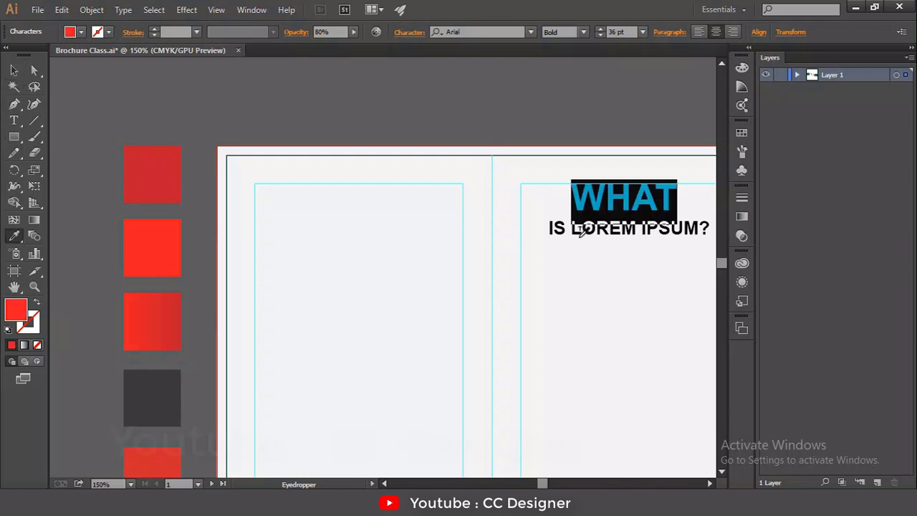
{"action": "left_click", "coordinate": [12, 71]}
Color the "IS LOREM IPSUM?" line dark gray by sampling the gray swatch square beside the artboard.
{"action": "key", "text": "t"}
{"action": "left_click", "coordinate": [566, 228]}
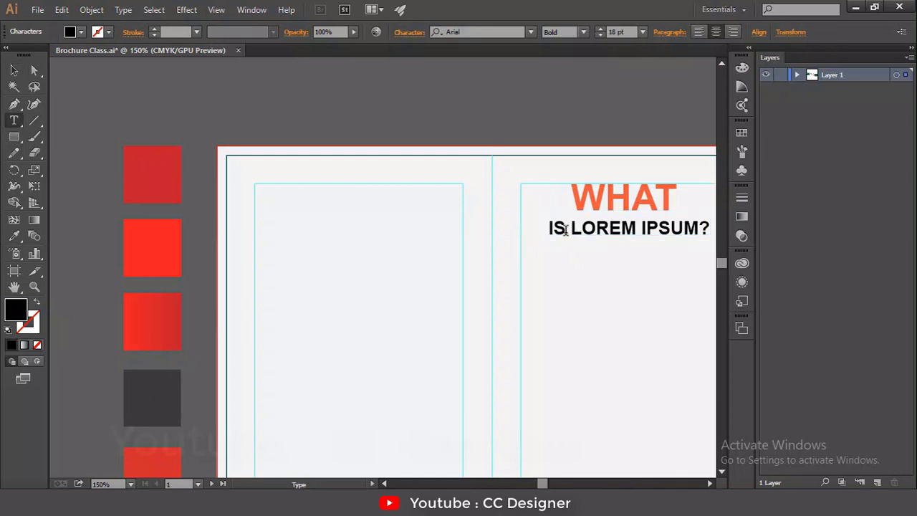
{"action": "left_click_drag", "start_coordinate": [550, 226], "coordinate": [722, 228]}
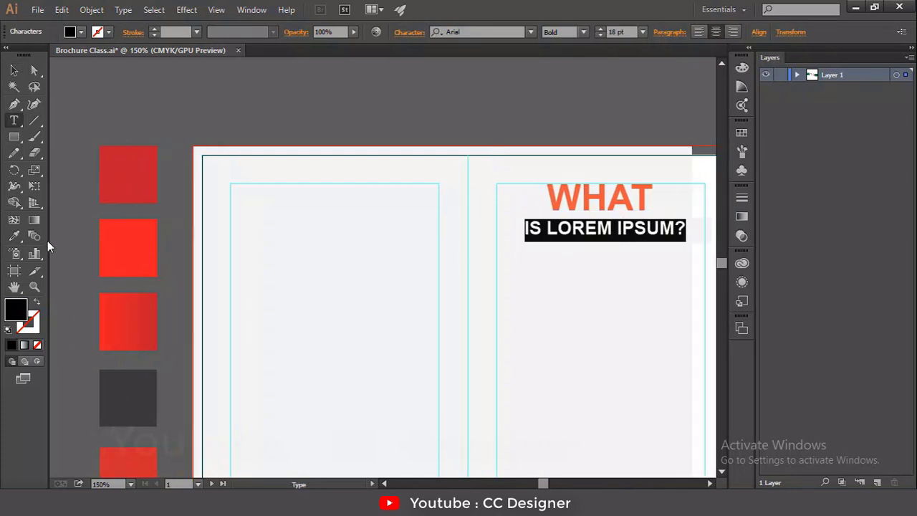
{"action": "left_click", "coordinate": [16, 238]}
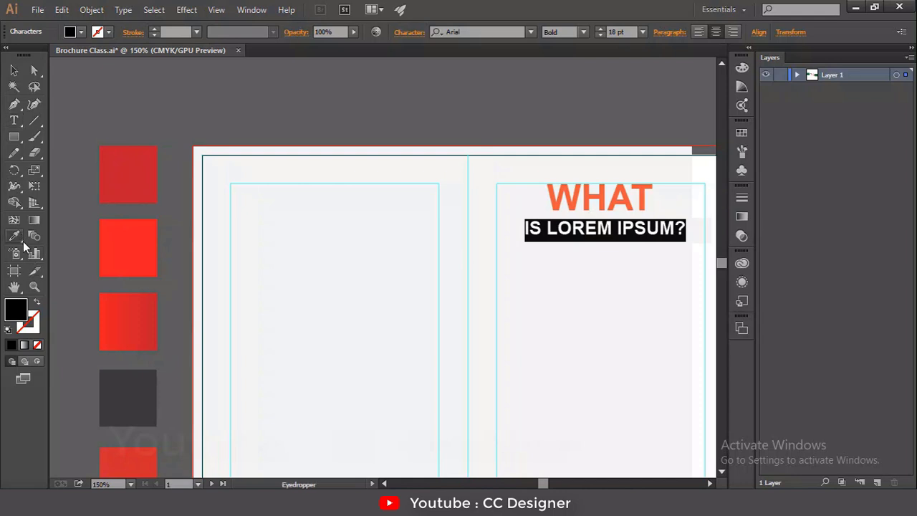
{"action": "left_click", "coordinate": [136, 383]}
{"action": "left_click", "coordinate": [14, 70]}
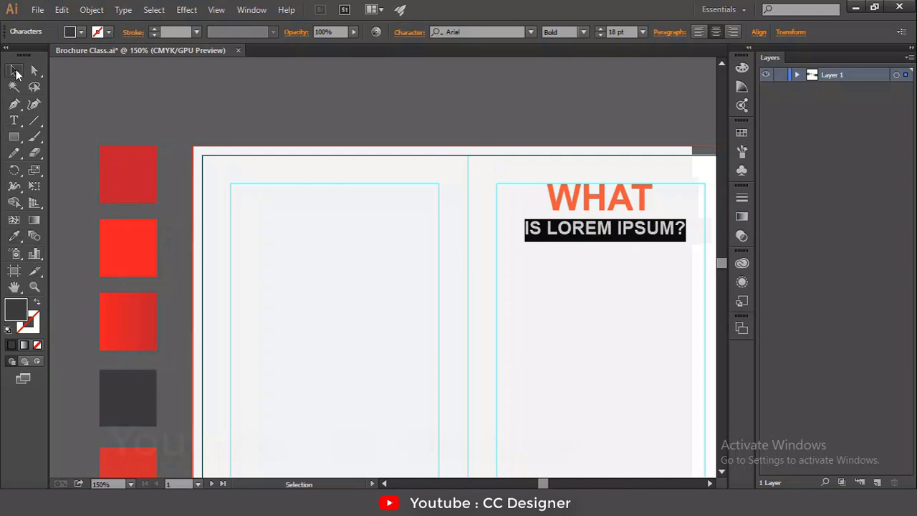
{"action": "left_click", "coordinate": [246, 90]}
Turn off All Caps for the whole middle panel heading and deselect it.
{"action": "scroll", "coordinate": [547, 374], "scroll_direction": "right", "scroll_amount": 5}
{"action": "scroll", "coordinate": [502, 287], "scroll_direction": "down", "scroll_amount": 1}
{"action": "left_click", "coordinate": [467, 195]}
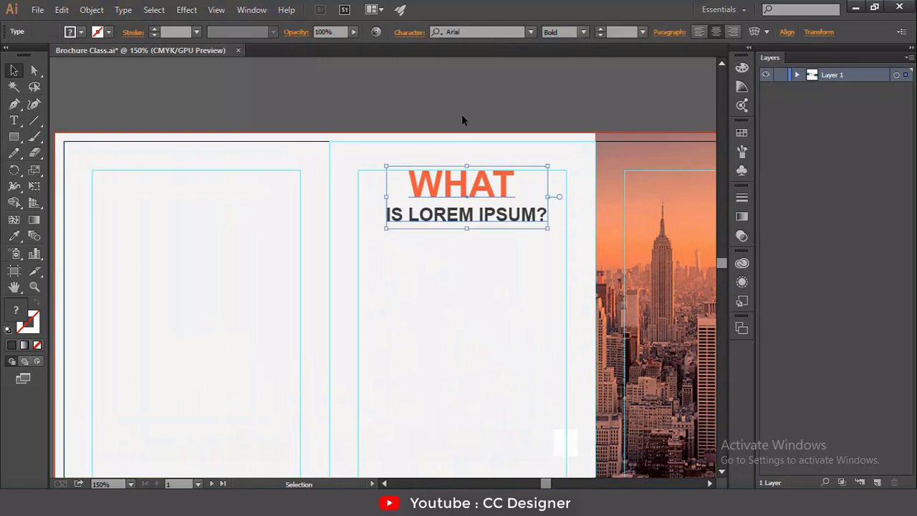
{"action": "left_click", "coordinate": [405, 32]}
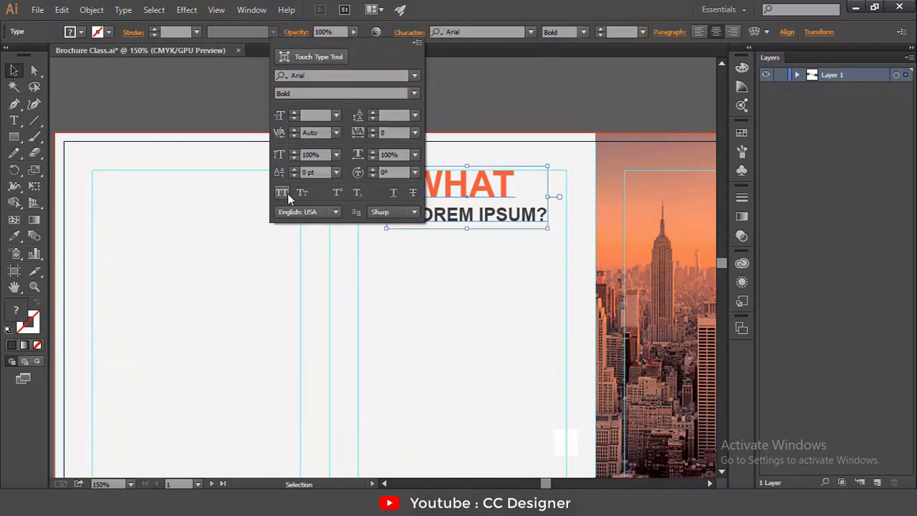
{"action": "left_click", "coordinate": [288, 193]}
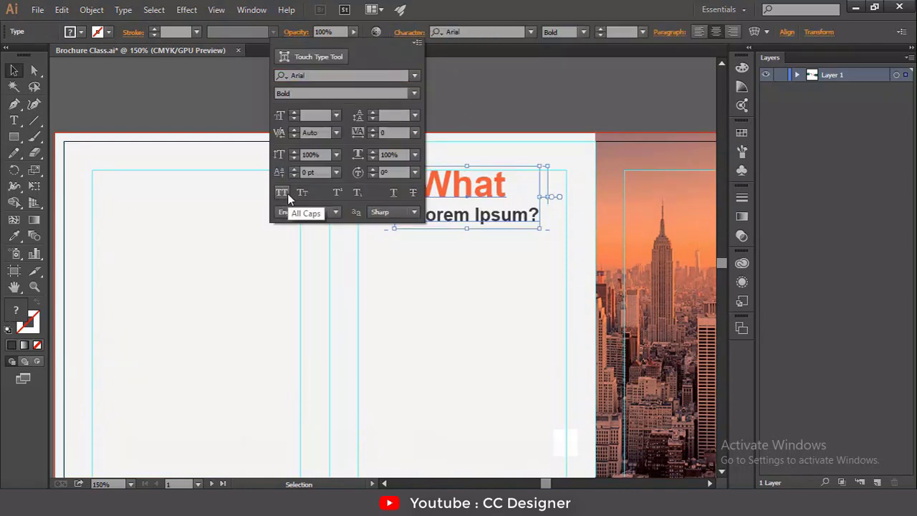
{"action": "left_click", "coordinate": [494, 105]}
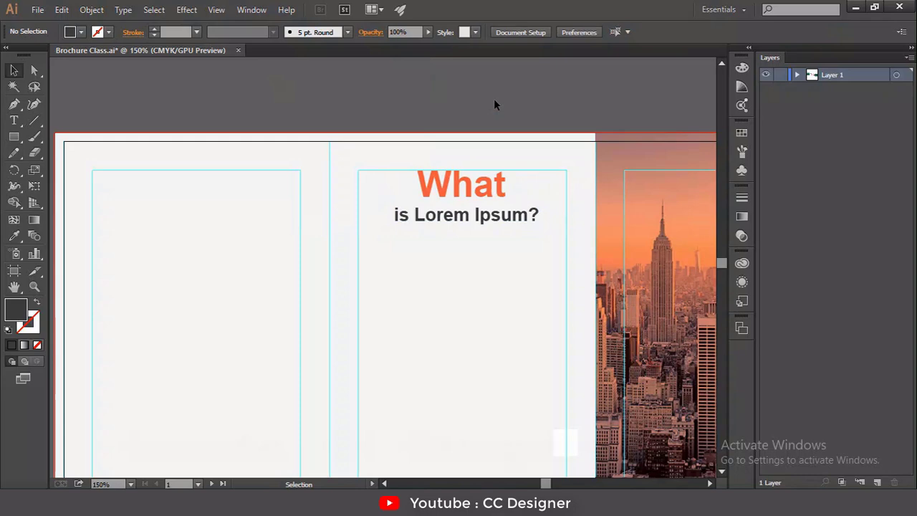
Create an area text frame between the margin guides under the middle panel heading and fill it with the "Lorem Ipsum is simply dummy text" paragraph.
{"action": "left_click", "coordinate": [14, 121]}
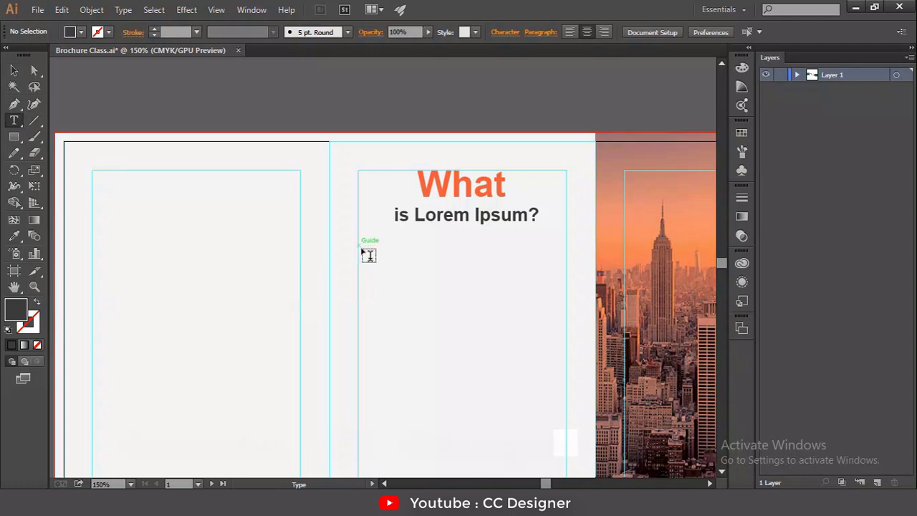
{"action": "left_click_drag", "start_coordinate": [359, 245], "coordinate": [568, 364]}
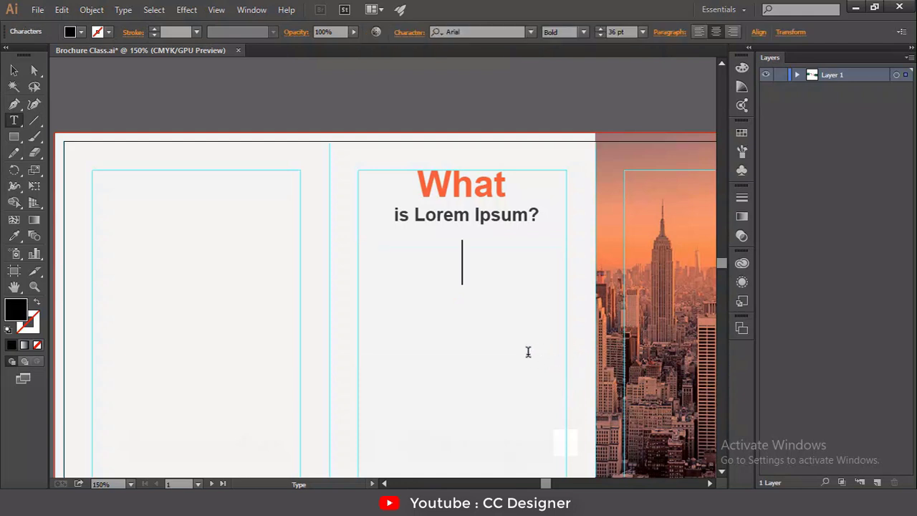
{"action": "key", "text": "ctrl"}
{"action": "type", "text": "Lorem Ipsum is simply dummy text"}
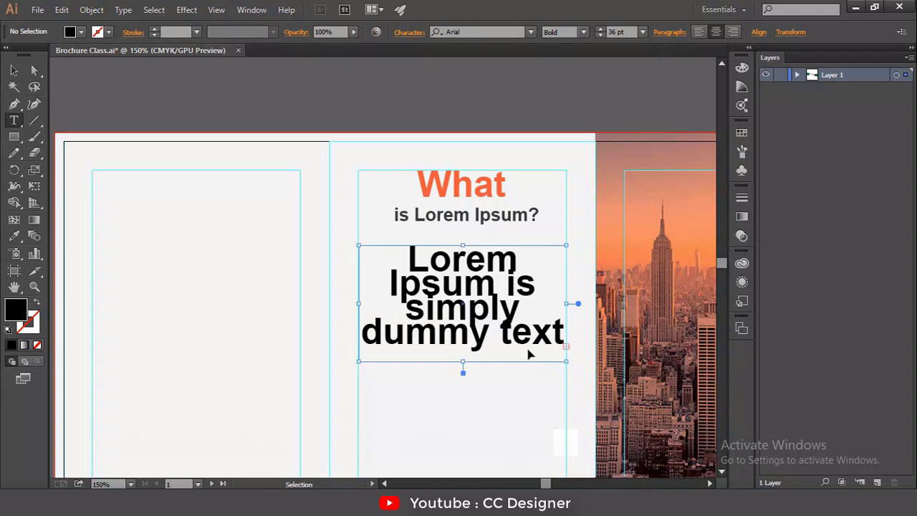
Set the whole Lorem Ipsum paragraph to Auto leading and a 12 pt font size.
{"action": "left_click", "coordinate": [443, 295]}
{"action": "key", "text": "ctrl+a"}
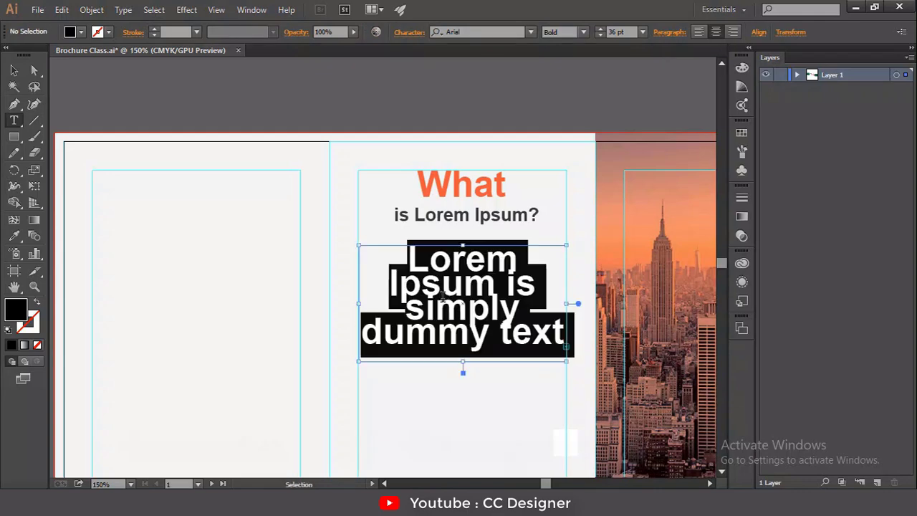
{"action": "left_click", "coordinate": [412, 32]}
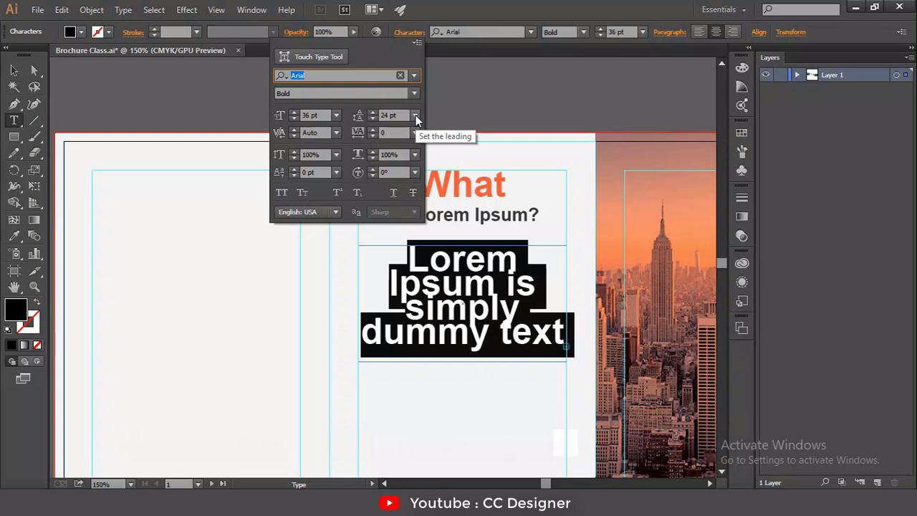
{"action": "left_click", "coordinate": [415, 115]}
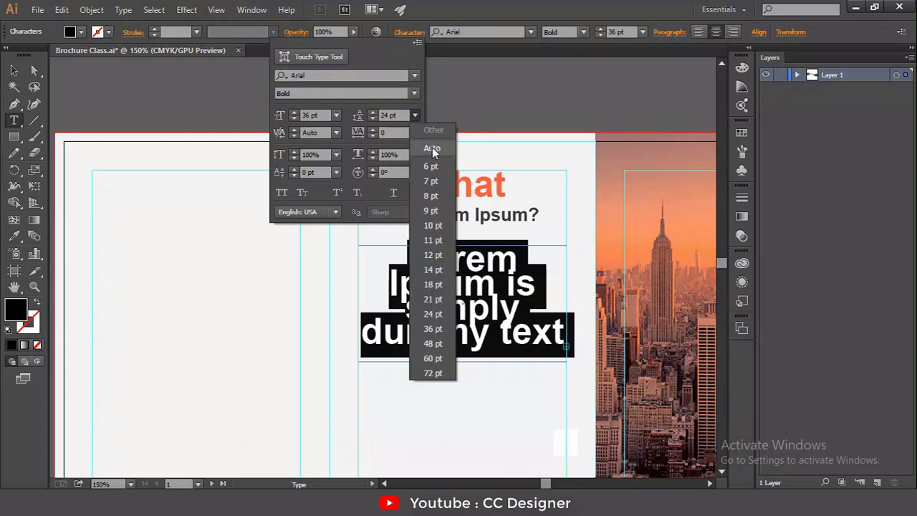
{"action": "left_click", "coordinate": [433, 145]}
{"action": "left_click", "coordinate": [336, 114]}
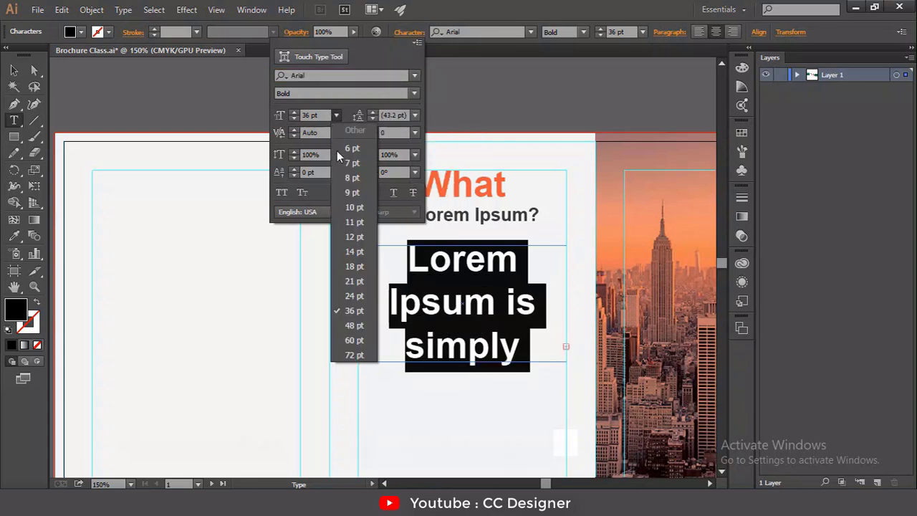
{"action": "left_click", "coordinate": [354, 236]}
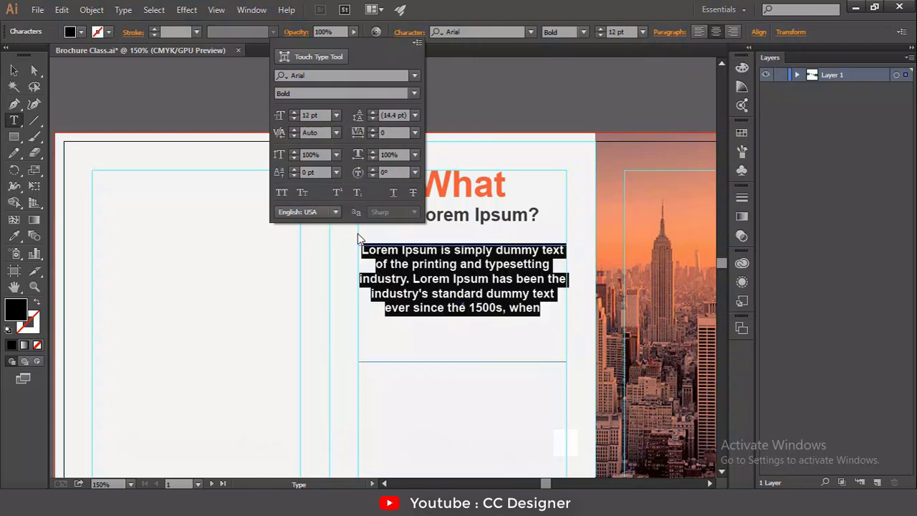
Justify the paragraph with its last line centered, and shorten its text frame to fit just below the text.
{"action": "left_click", "coordinate": [668, 33]}
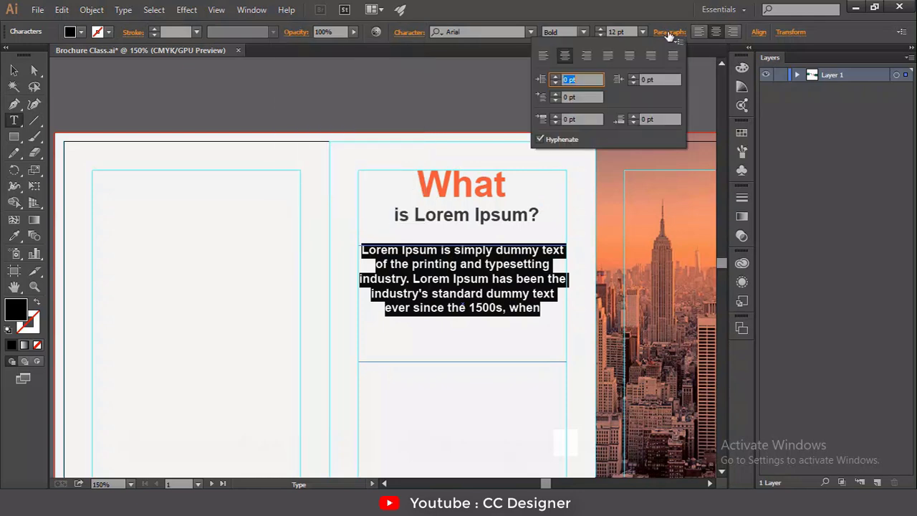
{"action": "left_click", "coordinate": [606, 57]}
{"action": "left_click", "coordinate": [631, 56]}
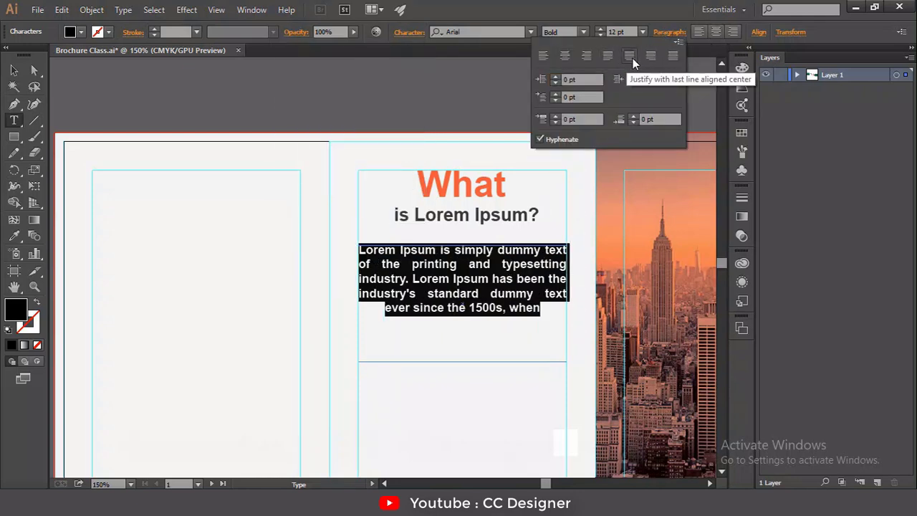
{"action": "left_click", "coordinate": [15, 71]}
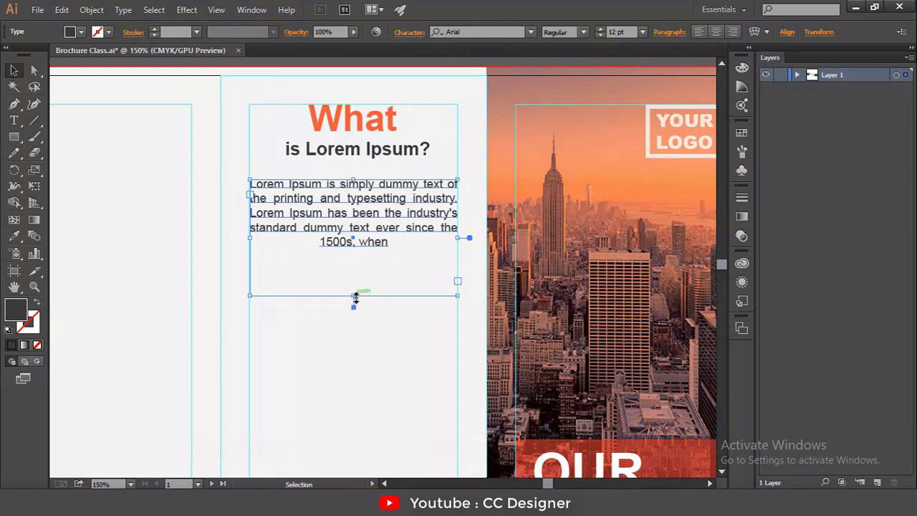
{"action": "left_click_drag", "start_coordinate": [354, 296], "coordinate": [357, 252]}
{"action": "left_click", "coordinate": [318, 304]}
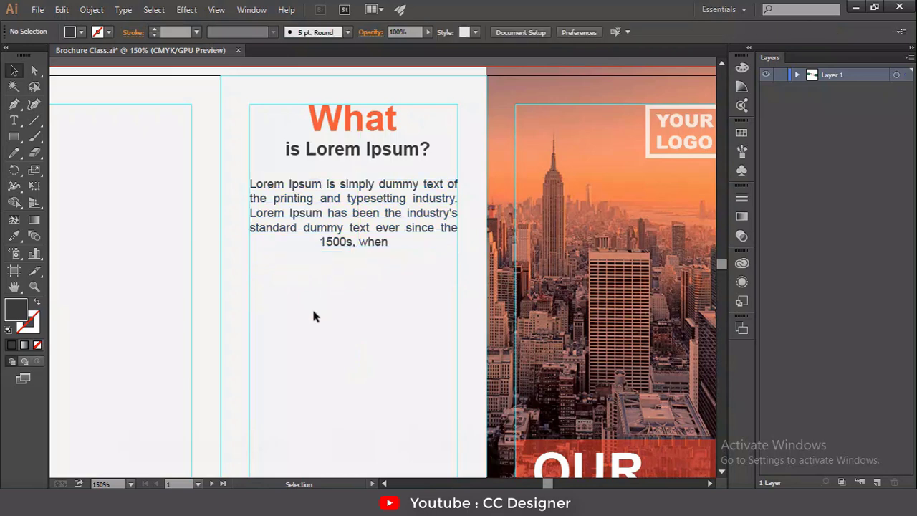
Draw a dark gray square about 2.87 in wide between the guides below the paragraph, and copy it onto the neighboring blank panel.
{"action": "scroll", "coordinate": [313, 316], "scroll_direction": "down", "scroll_amount": 1}
{"action": "key", "text": "m"}
{"action": "scroll", "coordinate": [343, 306], "scroll_direction": "down", "scroll_amount": 1}
{"action": "left_click_drag", "start_coordinate": [249, 211], "coordinate": [456, 332]}
{"action": "scroll", "coordinate": [458, 329], "scroll_direction": "down", "scroll_amount": 3}
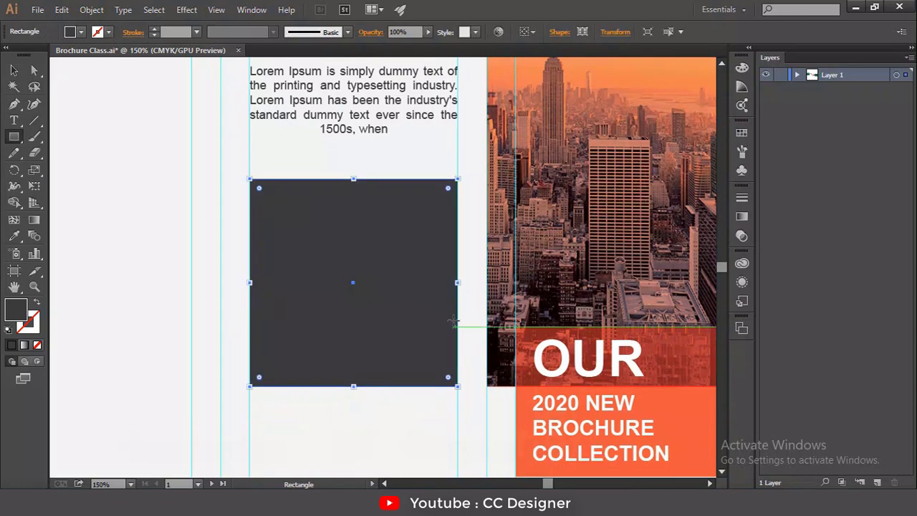
{"action": "scroll", "coordinate": [412, 340], "scroll_direction": "up", "scroll_amount": 2}
{"action": "key", "text": "v"}
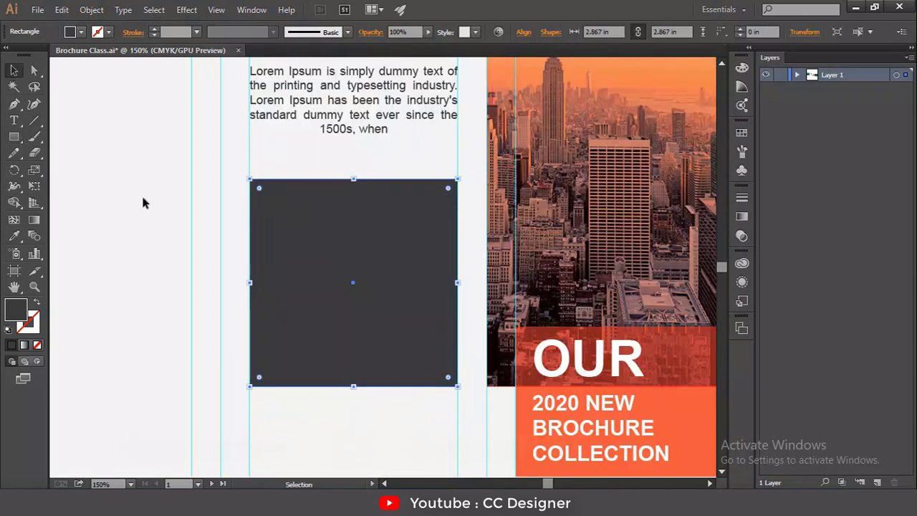
{"action": "left_click", "coordinate": [148, 201]}
{"action": "left_click_drag", "start_coordinate": [395, 313], "coordinate": [119, 313], "text": "alt"}
{"action": "key", "text": "alt+Tab"}
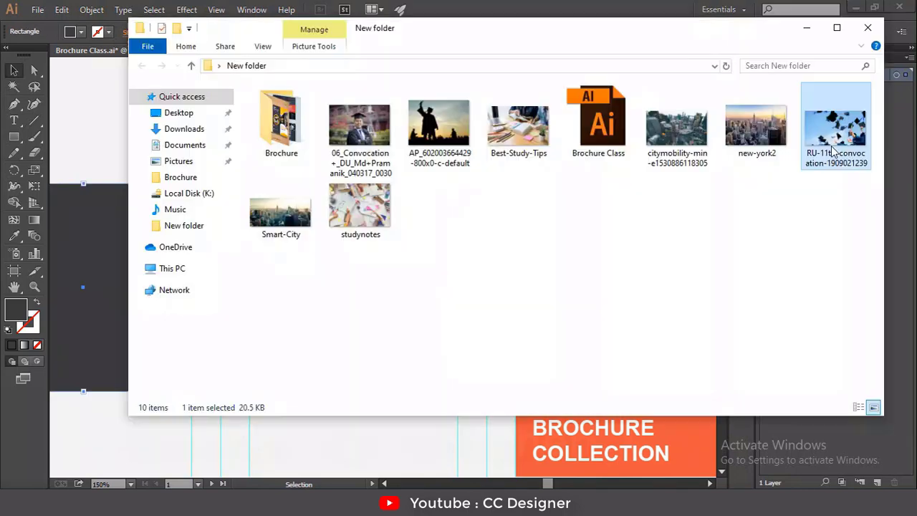
{"action": "left_click_drag", "start_coordinate": [835, 129], "coordinate": [414, 455]}
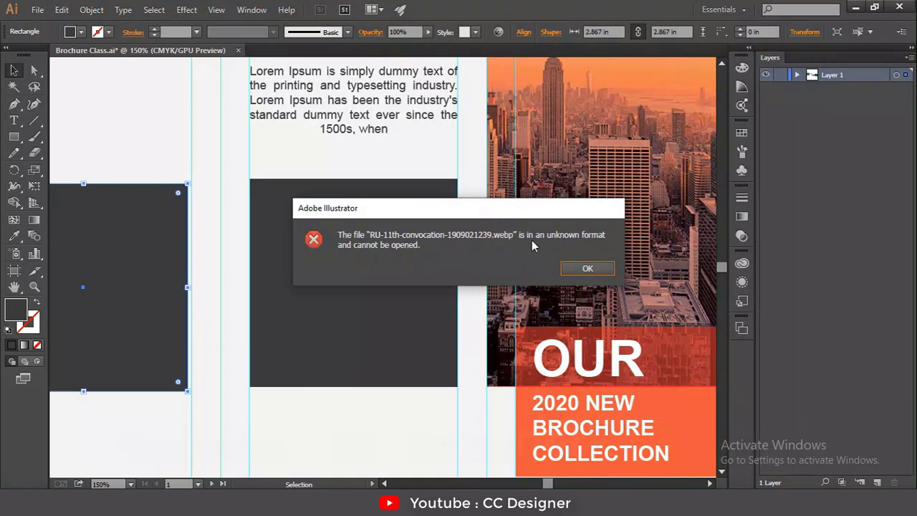
{"action": "left_click", "coordinate": [583, 268]}
Switch to FormatFactory, dismiss its update window, and load RU-11th-convocation-1909021239.webp from New folder for conversion.
{"action": "mouse_move", "coordinate": [215, 505]}
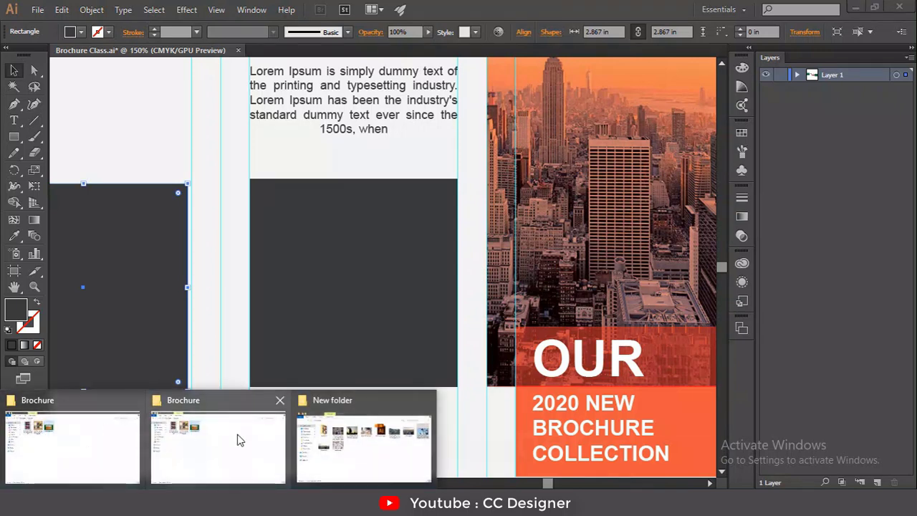
{"action": "left_click", "coordinate": [332, 440]}
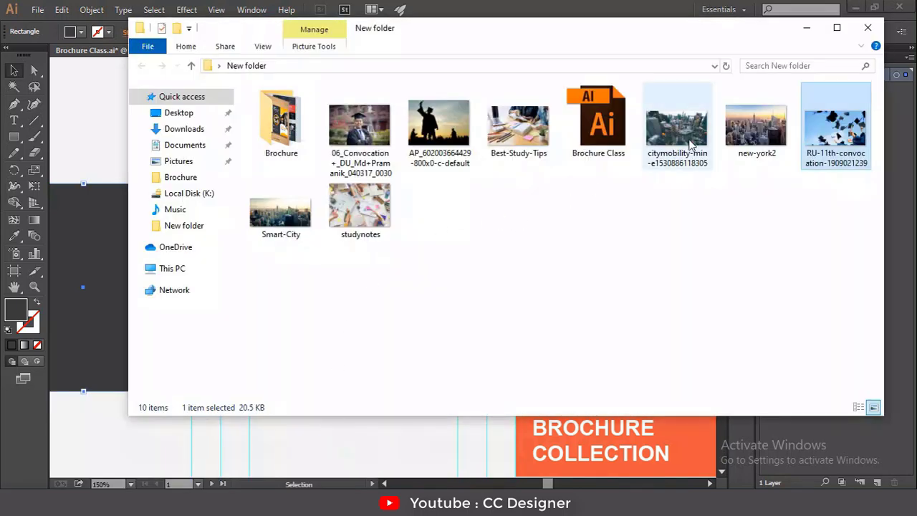
{"action": "mouse_move", "coordinate": [821, 145]}
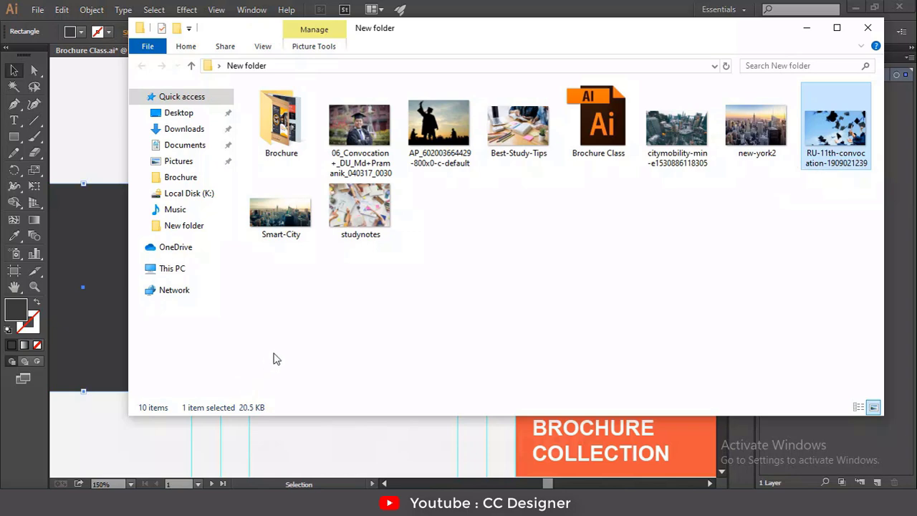
{"action": "left_click", "coordinate": [286, 503]}
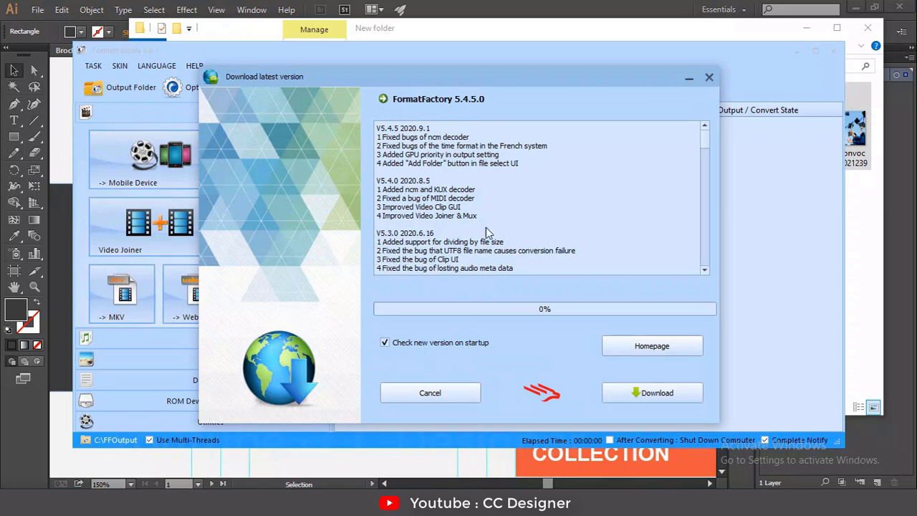
{"action": "left_click", "coordinate": [707, 76]}
{"action": "left_click_drag", "start_coordinate": [694, 69], "coordinate": [620, 170]}
{"action": "left_click_drag", "start_coordinate": [835, 127], "coordinate": [518, 320]}
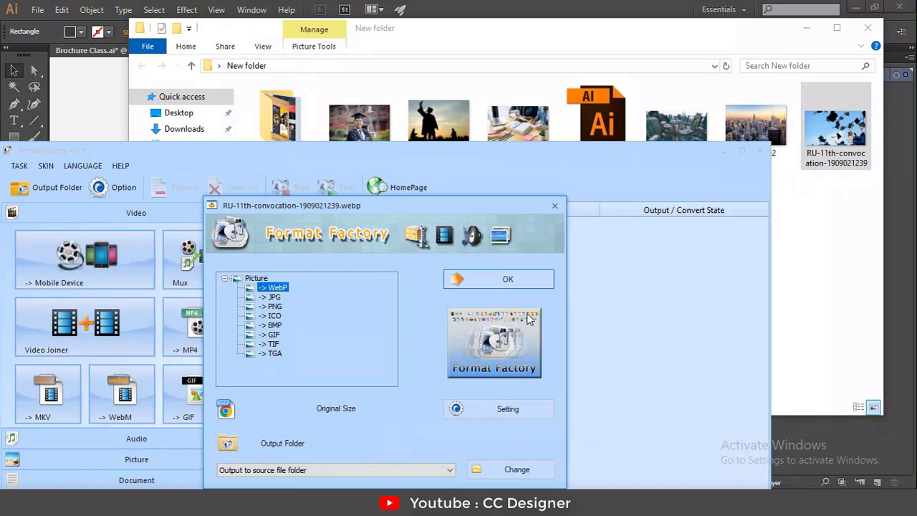
Convert the .webp image to JPG in its source folder and close FormatFactory.
{"action": "left_click", "coordinate": [274, 297]}
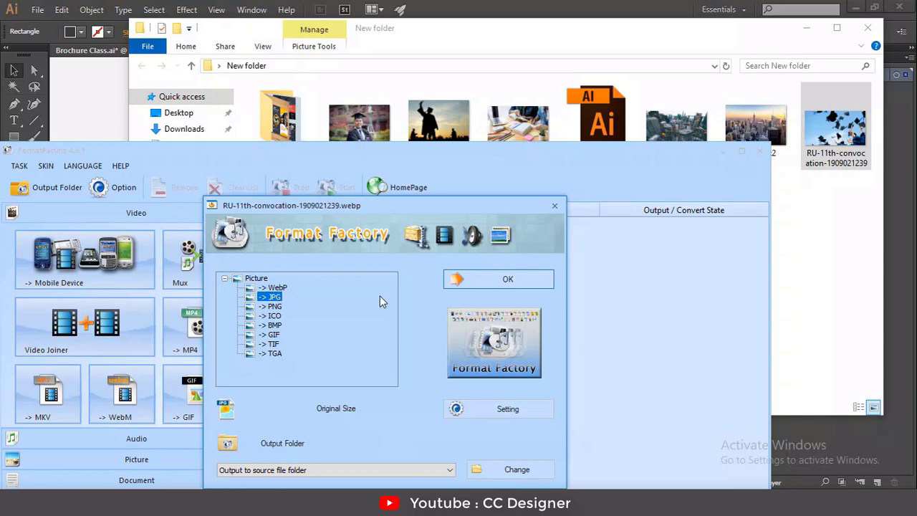
{"action": "left_click", "coordinate": [499, 284]}
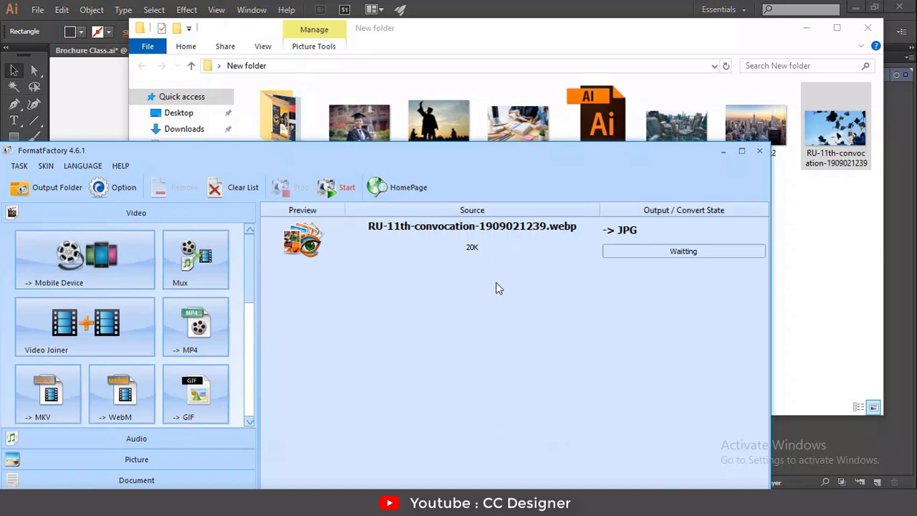
{"action": "left_click", "coordinate": [345, 192]}
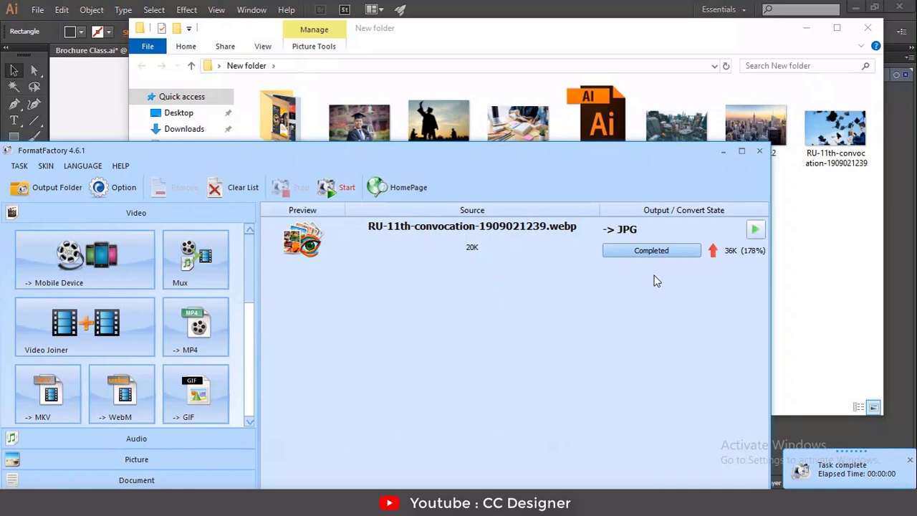
{"action": "left_click_drag", "start_coordinate": [620, 154], "coordinate": [636, 299]}
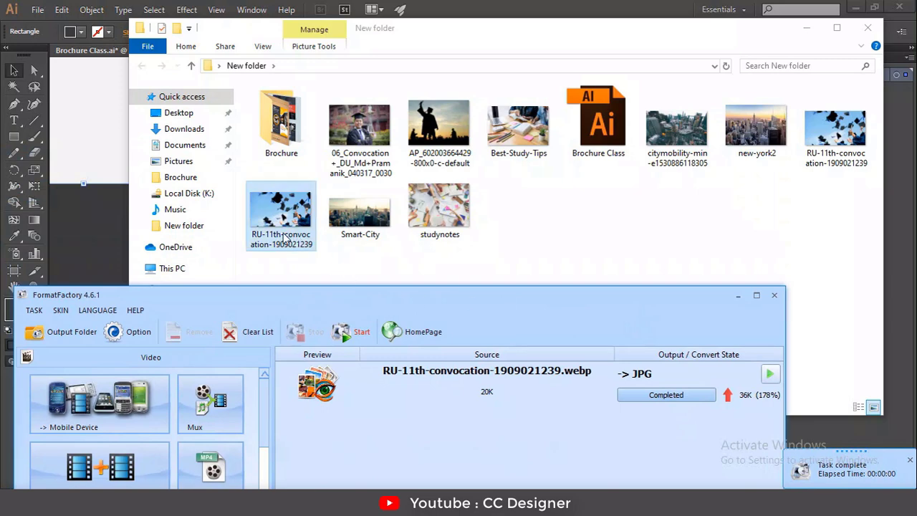
{"action": "left_click", "coordinate": [771, 300]}
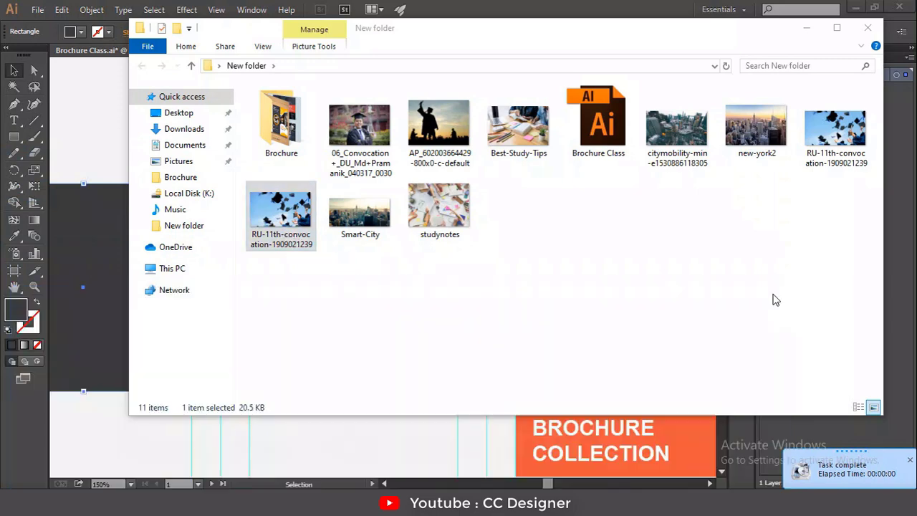
{"action": "left_click", "coordinate": [829, 155]}
{"action": "right_click", "coordinate": [829, 156]}
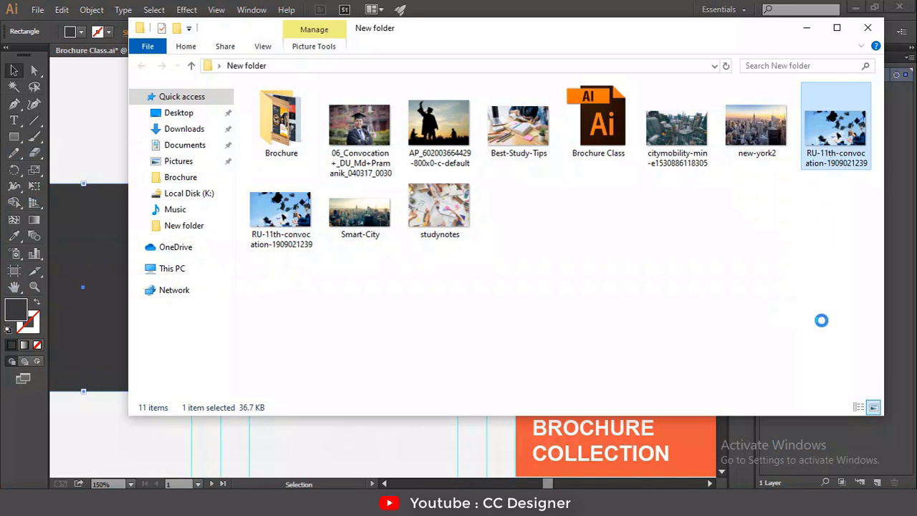
{"action": "left_click", "coordinate": [783, 479]}
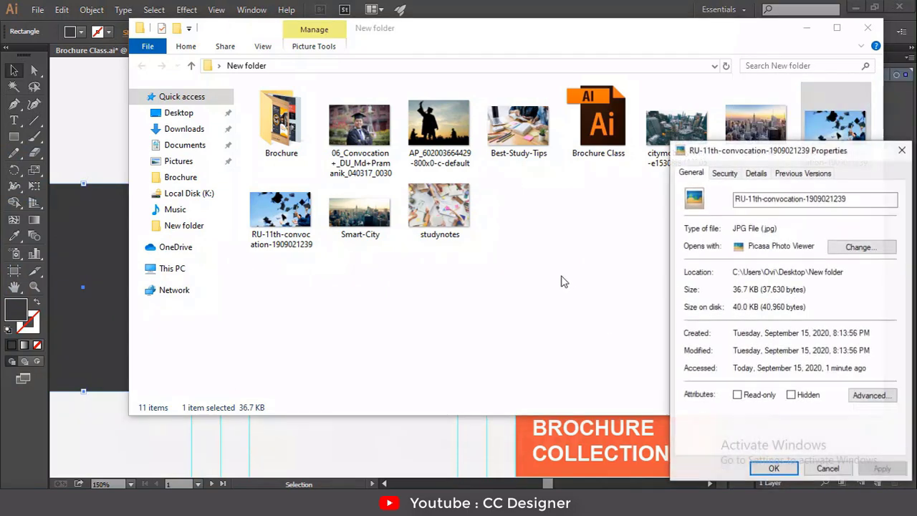
{"action": "left_click", "coordinate": [903, 150]}
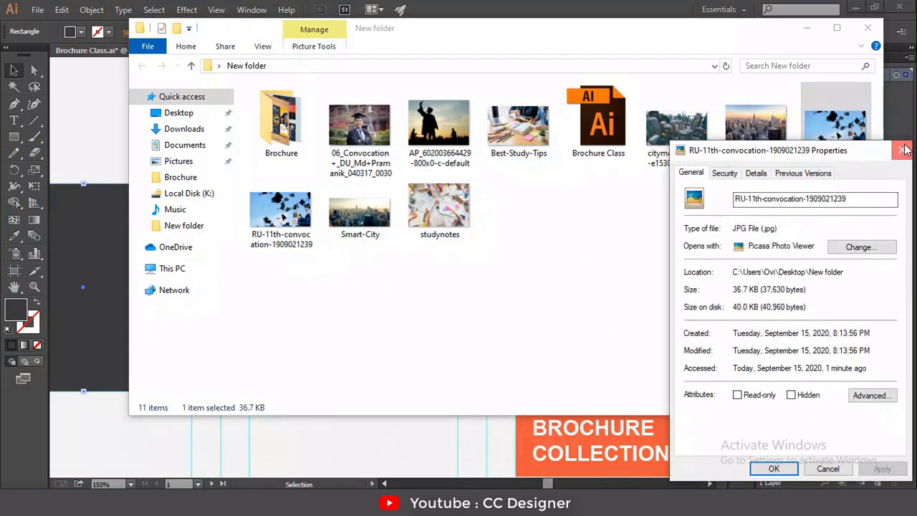
{"action": "left_click", "coordinate": [284, 237]}
{"action": "right_click", "coordinate": [285, 237]}
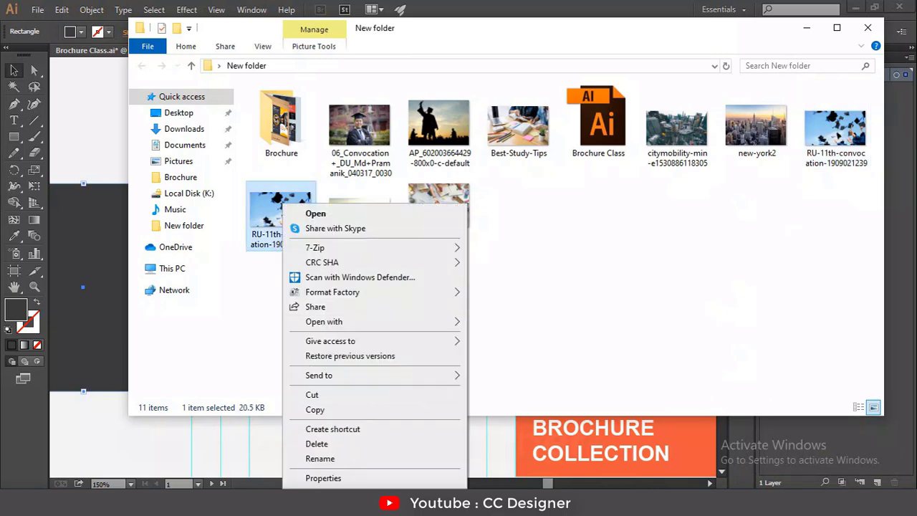
{"action": "left_click", "coordinate": [340, 485]}
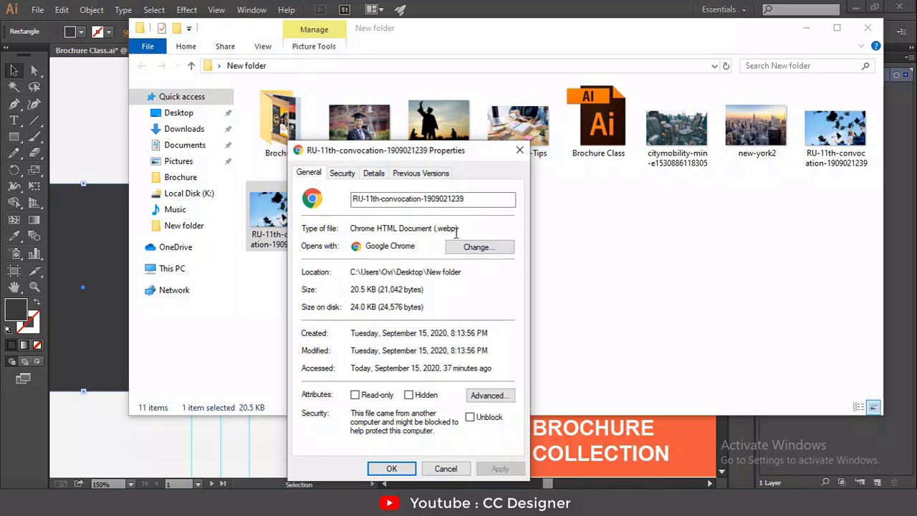
{"action": "left_click", "coordinate": [519, 149]}
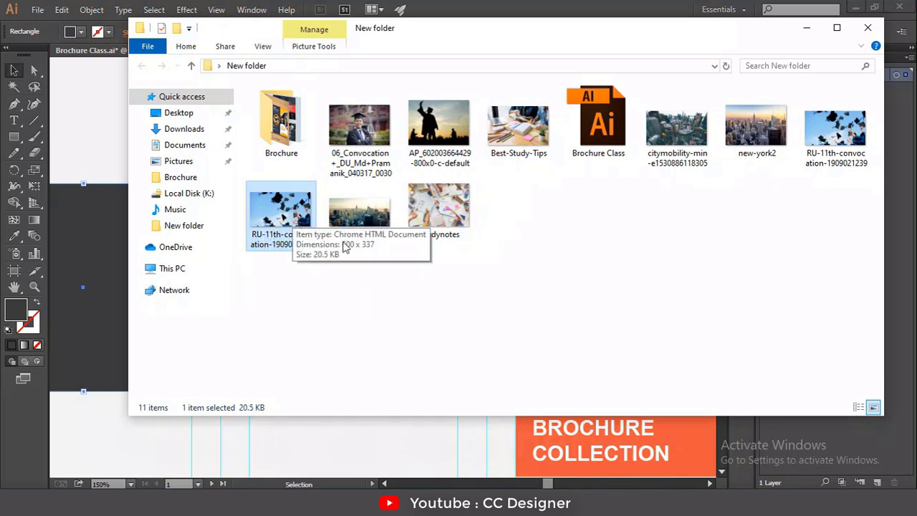
{"action": "right_click", "coordinate": [847, 156]}
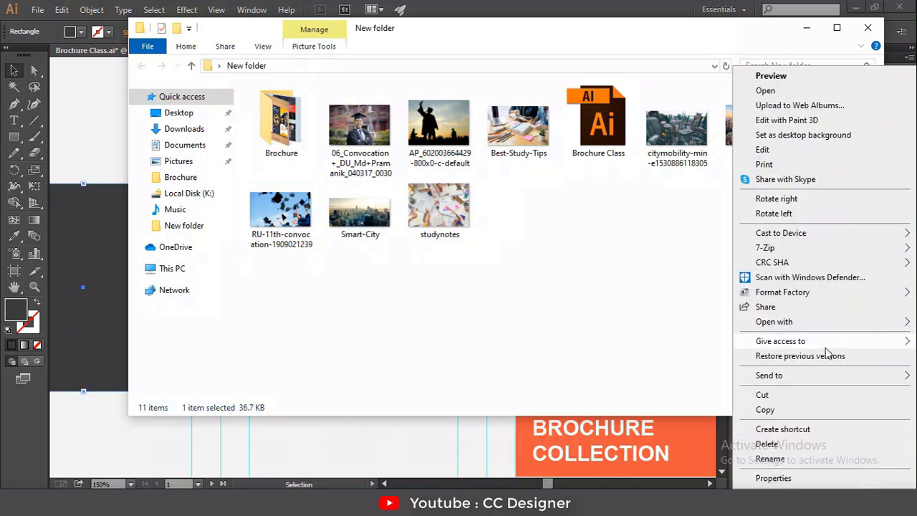
{"action": "left_click", "coordinate": [773, 478]}
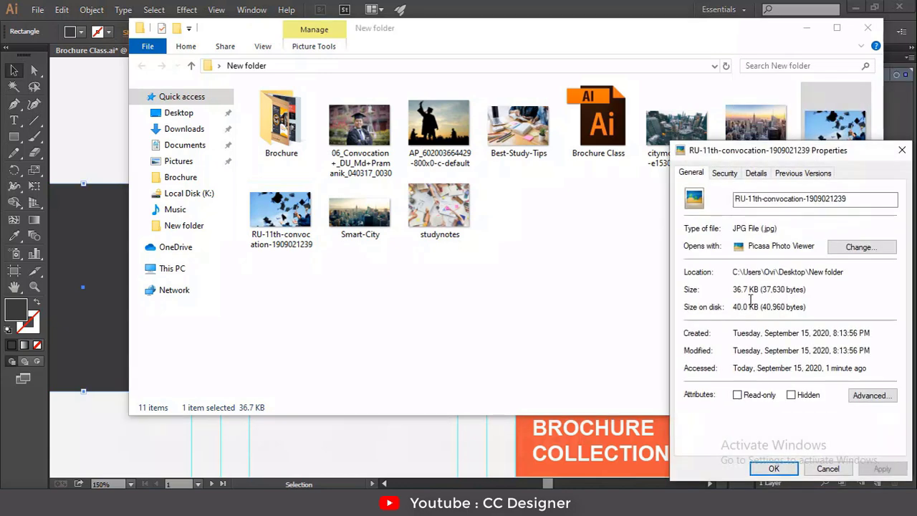
{"action": "left_click_drag", "start_coordinate": [758, 229], "coordinate": [791, 231]}
{"action": "left_click", "coordinate": [903, 150]}
{"action": "left_click_drag", "start_coordinate": [835, 154], "coordinate": [91, 362]}
{"action": "left_click", "coordinate": [807, 28]}
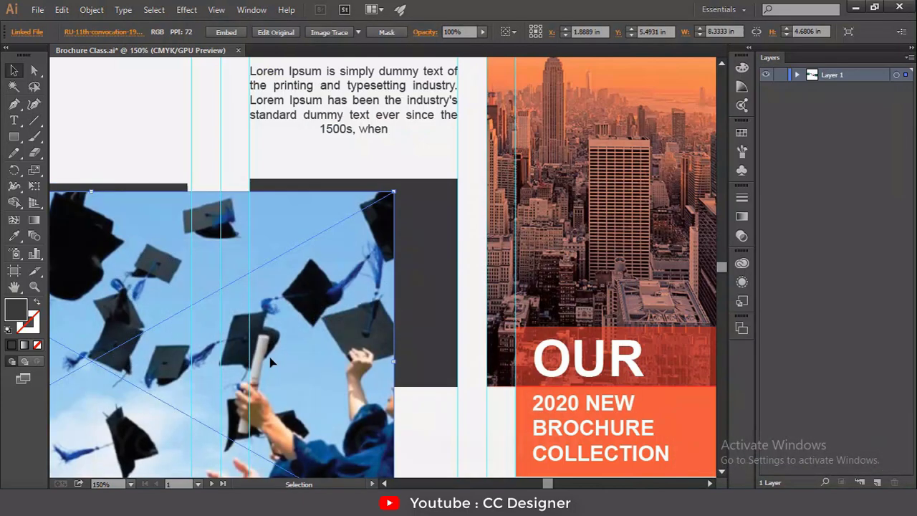
{"action": "left_click_drag", "start_coordinate": [254, 384], "coordinate": [511, 283]}
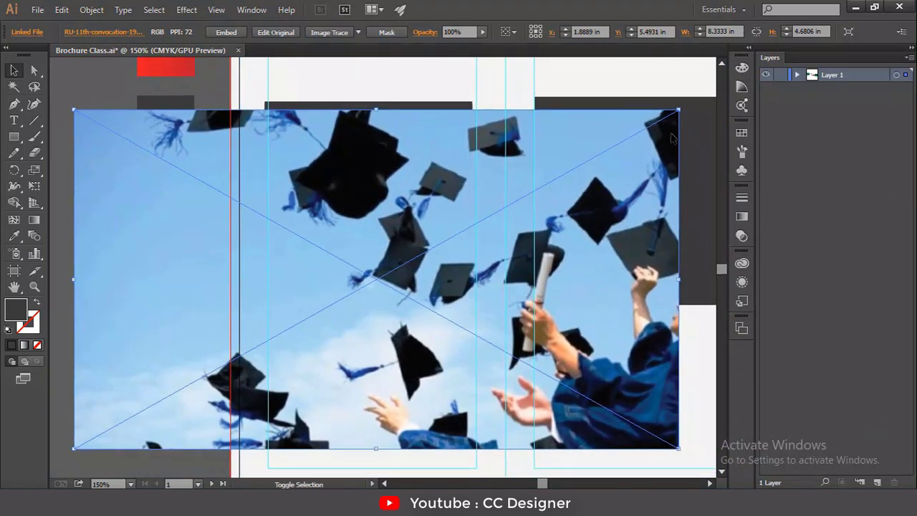
{"action": "left_click_drag", "start_coordinate": [673, 138], "coordinate": [431, 217]}
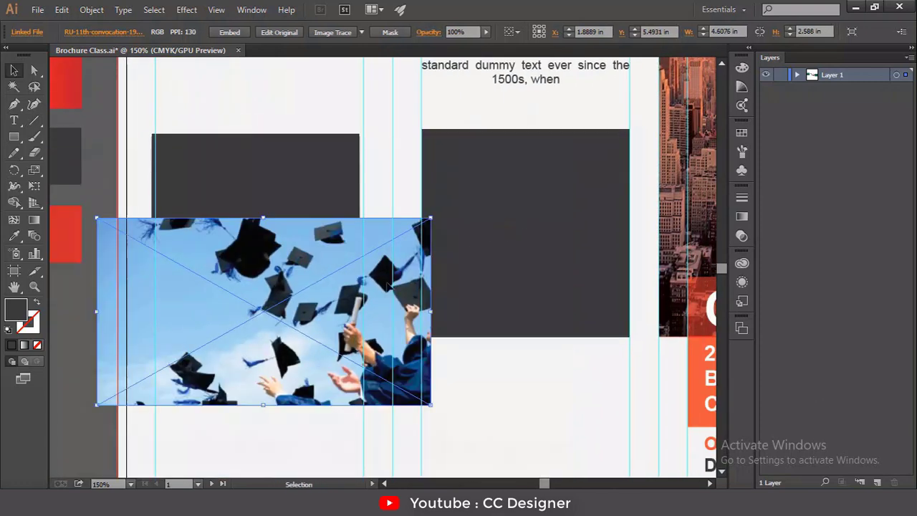
{"action": "left_click_drag", "start_coordinate": [387, 284], "coordinate": [615, 209]}
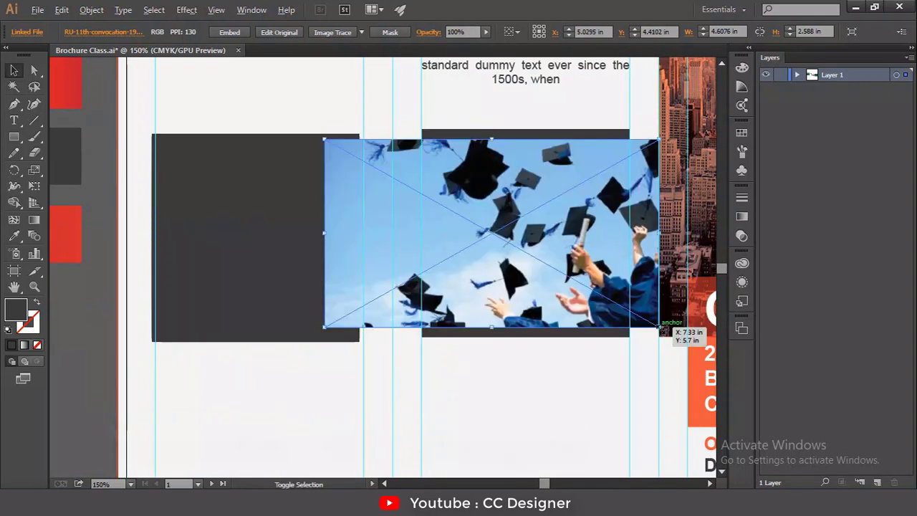
{"action": "key", "text": "alt+shift"}
Delete the convocation photo and place the studynotes image from New folder as an embedded picture instead.
{"action": "key", "text": "Delete"}
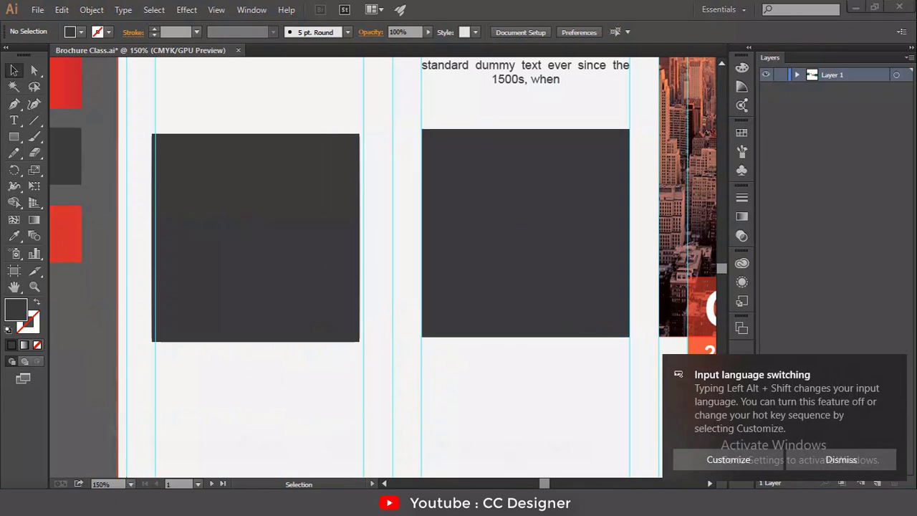
{"action": "mouse_move", "coordinate": [215, 505]}
{"action": "left_click", "coordinate": [393, 437]}
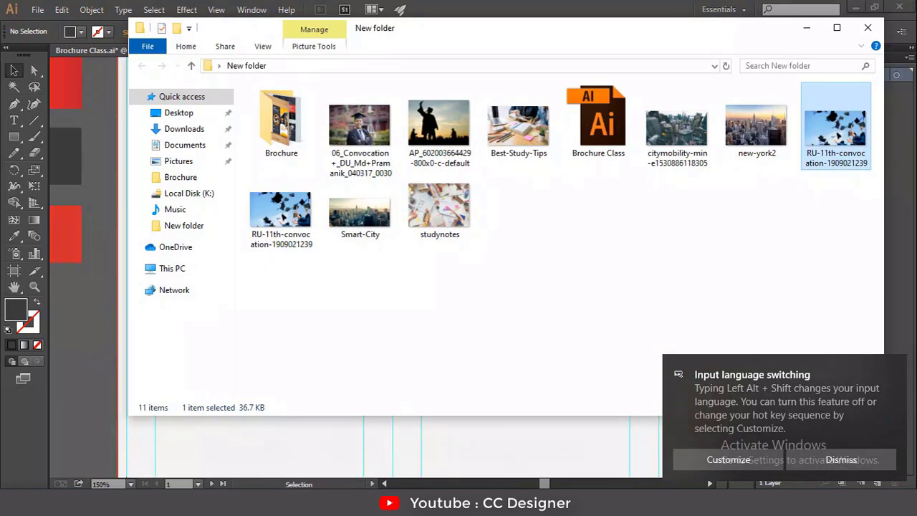
{"action": "double_click", "coordinate": [458, 212]}
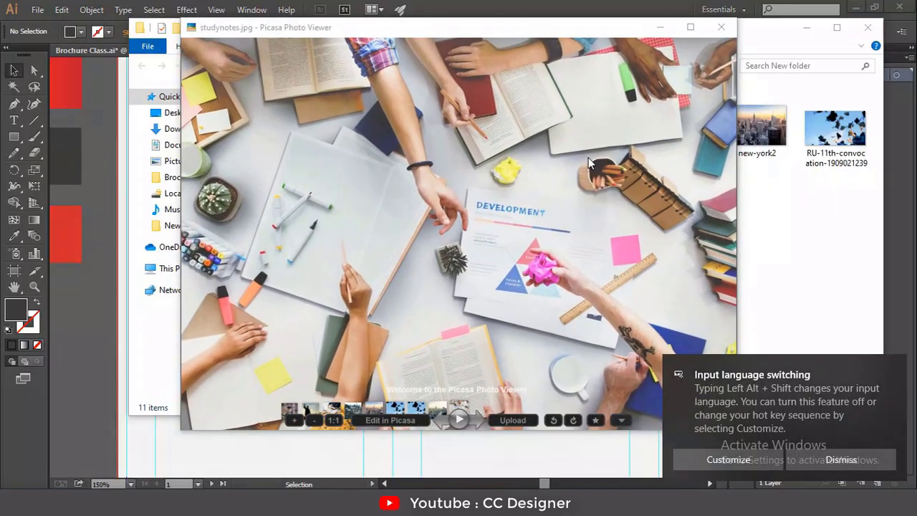
{"action": "key", "text": "Escape"}
{"action": "left_click_drag", "start_coordinate": [436, 218], "coordinate": [86, 411]}
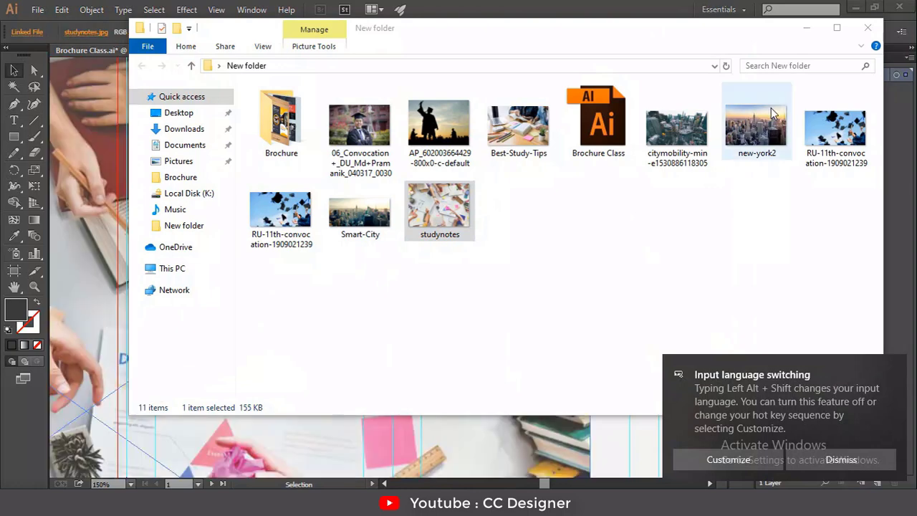
{"action": "left_click", "coordinate": [806, 27]}
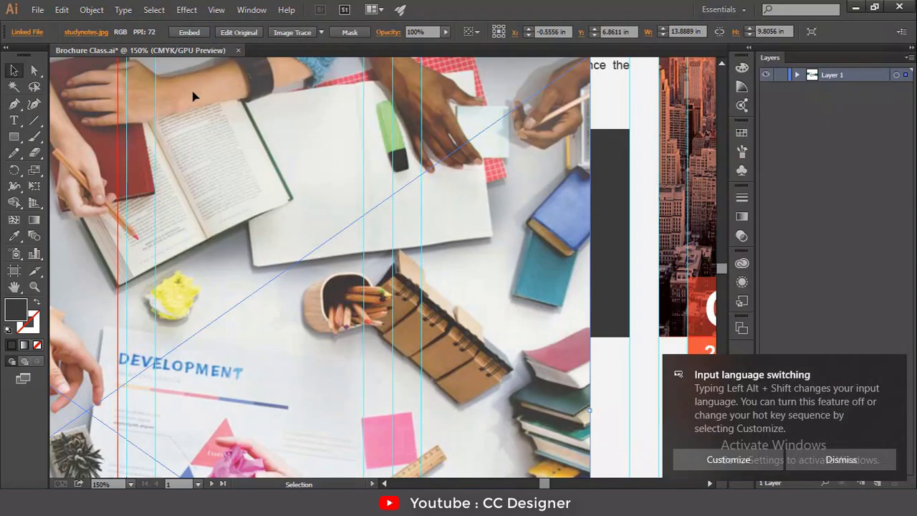
{"action": "left_click", "coordinate": [198, 30]}
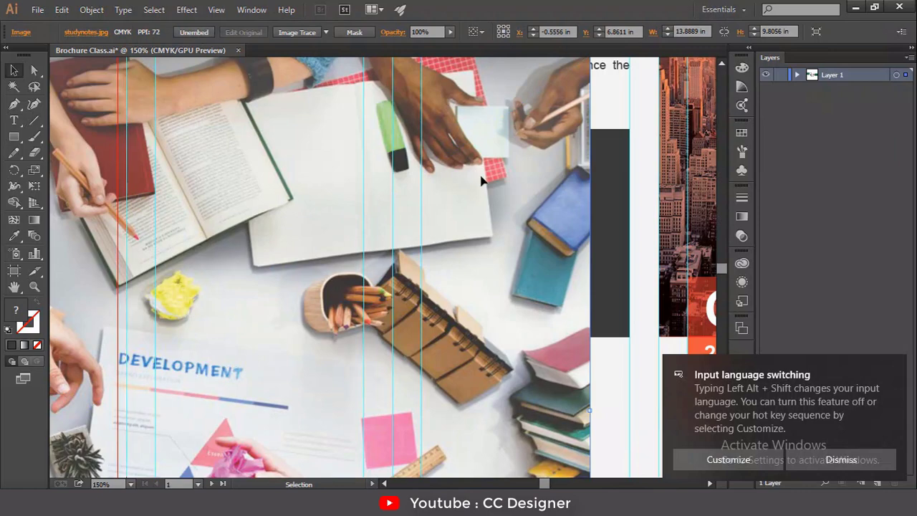
Scale the studynotes photo down to about 4.33 × 3.05 in and position it over the middle panel's gray square.
{"action": "key", "text": "ctrl+0"}
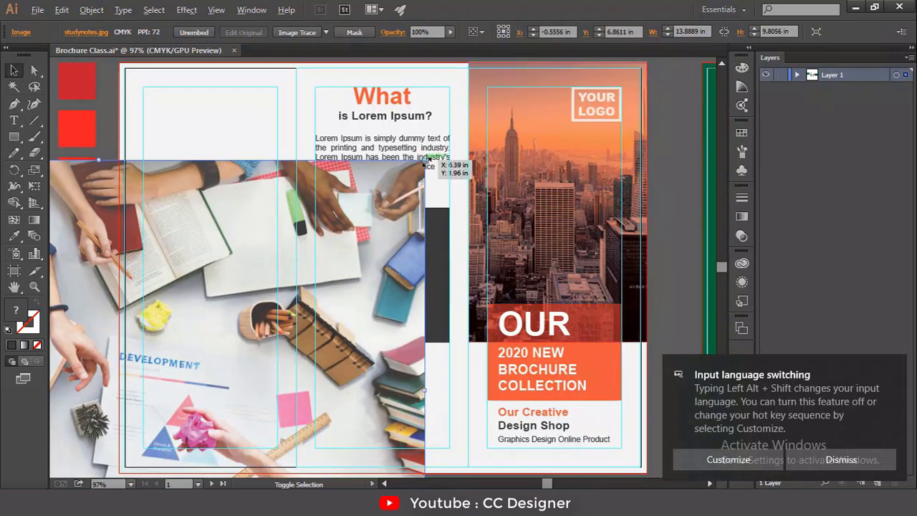
{"action": "left_click_drag", "start_coordinate": [425, 162], "coordinate": [251, 283]}
{"action": "left_click_drag", "start_coordinate": [205, 350], "coordinate": [488, 257]}
{"action": "left_click_drag", "start_coordinate": [518, 207], "coordinate": [469, 233]}
{"action": "left_click_drag", "start_coordinate": [419, 332], "coordinate": [421, 303]}
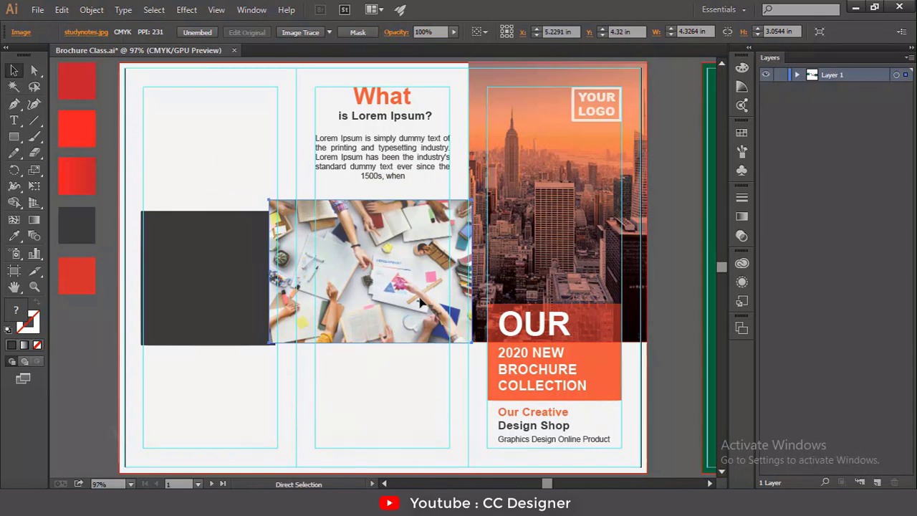
Send the studynotes photo behind the middle panel's gray square and nudge it down to Y 4.4034 in.
{"action": "key", "text": "a"}
{"action": "key", "text": "ctrl+bracketleft"}
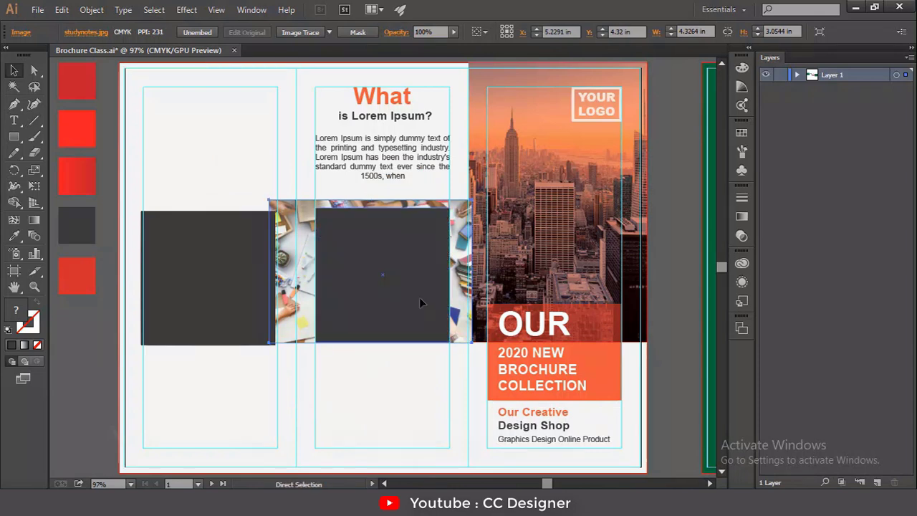
{"action": "key", "text": "v"}
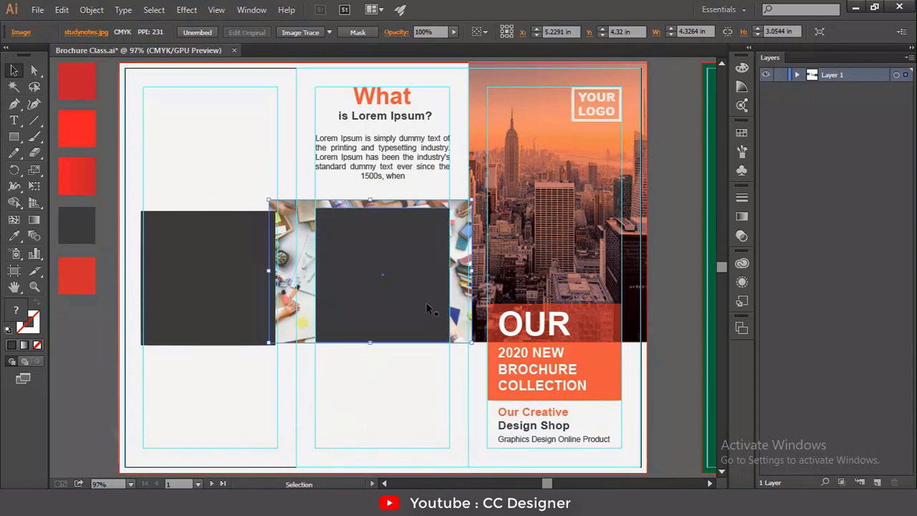
{"action": "key", "text": "Down"}
{"action": "key", "text": "Down"}
{"action": "key", "text": "Down"}
{"action": "key", "text": "Down"}
{"action": "key", "text": "Down"}
{"action": "key", "text": "Down"}
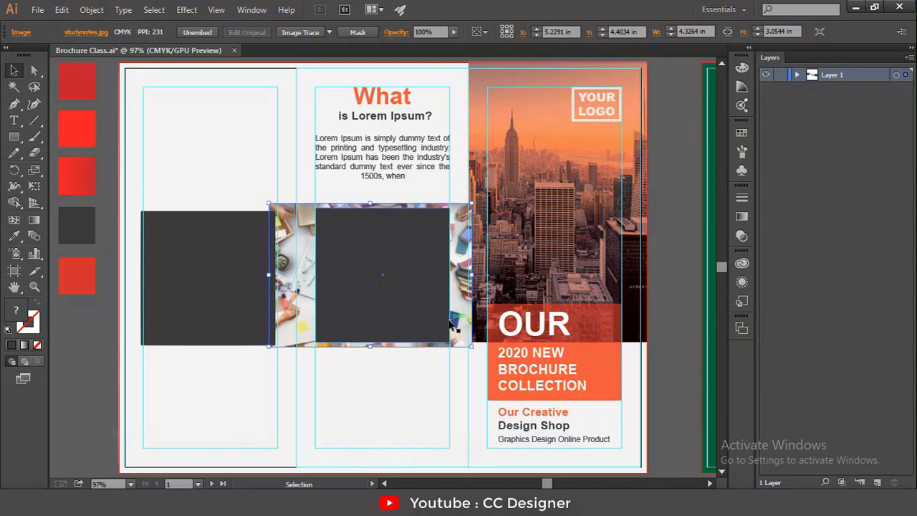
Clip the studynotes photo to the middle panel's gray square with a clipping mask.
{"action": "left_click", "coordinate": [403, 320], "text": "shift"}
{"action": "right_click", "coordinate": [400, 315]}
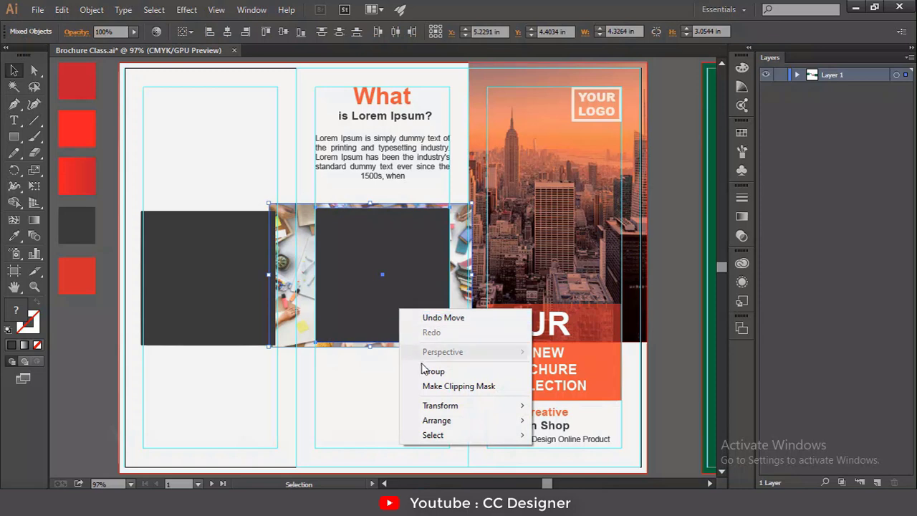
{"action": "left_click", "coordinate": [430, 386]}
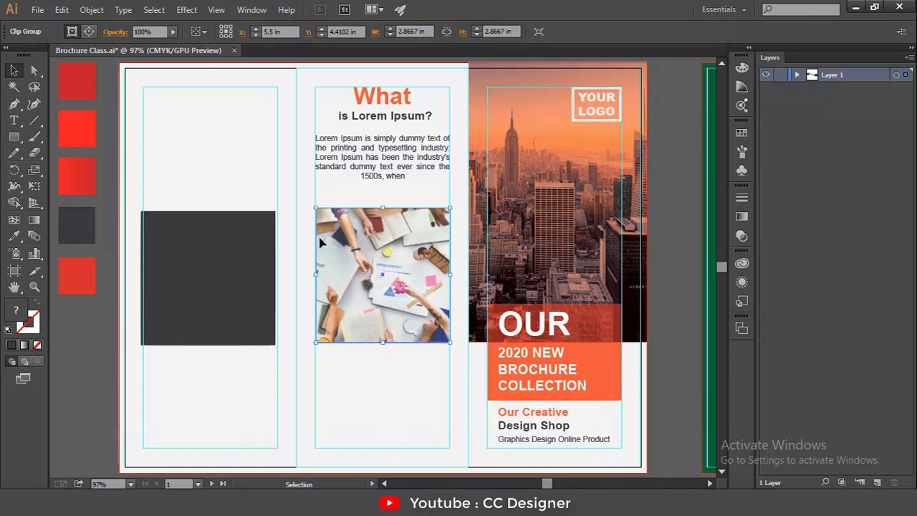
Move one of the left panel's stacked gray squares to the panel's top and align the other over the clipped photo.
{"action": "left_click", "coordinate": [184, 275]}
{"action": "left_click_drag", "start_coordinate": [190, 272], "coordinate": [197, 137]}
{"action": "left_click_drag", "start_coordinate": [195, 283], "coordinate": [390, 281]}
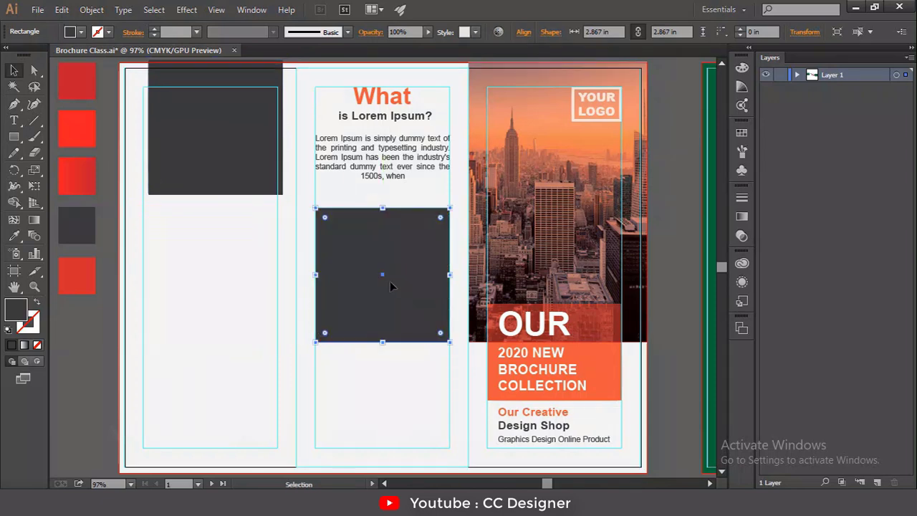
Send the gray square behind the clipped photo and shrink the photo about its center to leave an even border.
{"action": "right_click", "coordinate": [390, 281]}
{"action": "left_click", "coordinate": [373, 292]}
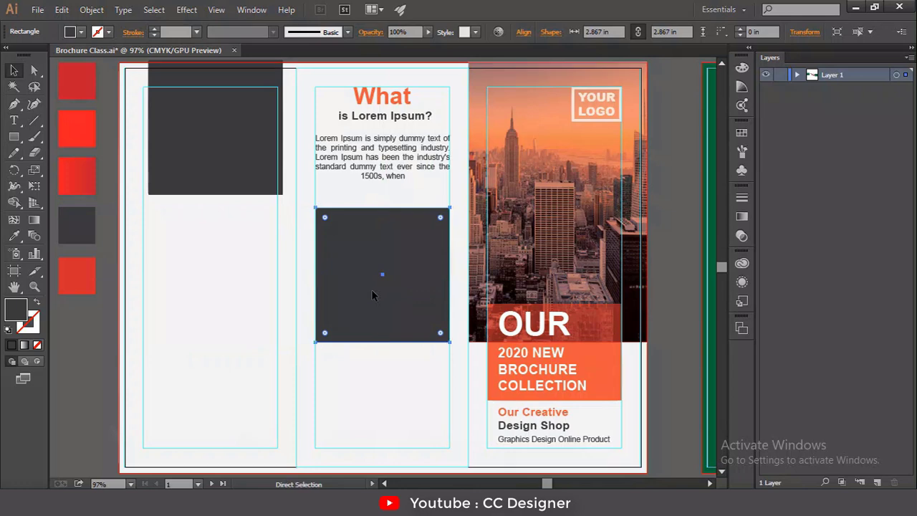
{"action": "key", "text": "ctrl+7"}
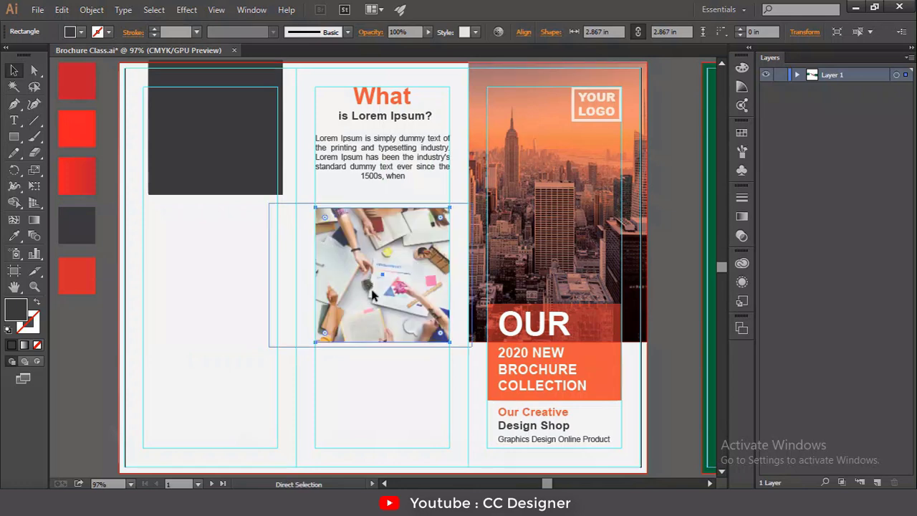
{"action": "scroll", "coordinate": [372, 294], "scroll_direction": "up", "scroll_amount": 1}
{"action": "key", "text": "v"}
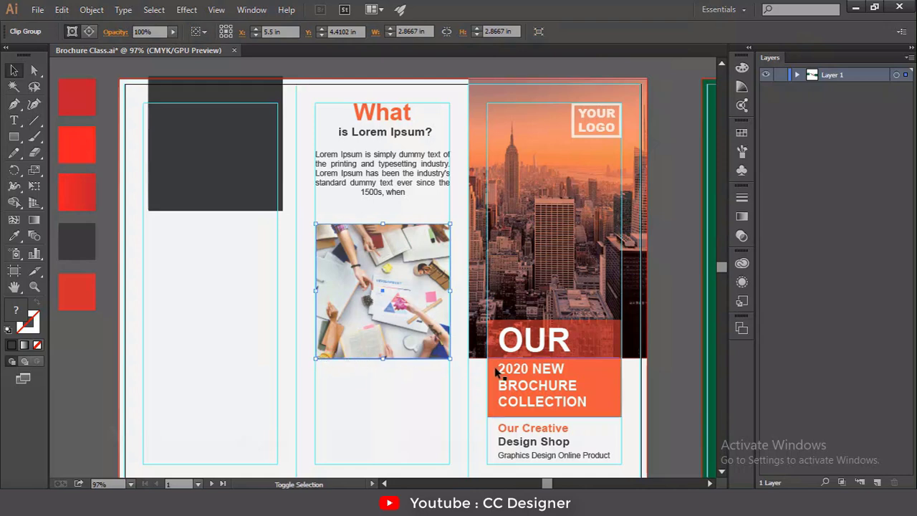
{"action": "mouse_move", "coordinate": [454, 366]}
{"action": "left_mouse_down"}
{"action": "mouse_move", "coordinate": [440, 350]}
{"action": "mouse_move", "coordinate": [447, 353]}
{"action": "left_mouse_up"}
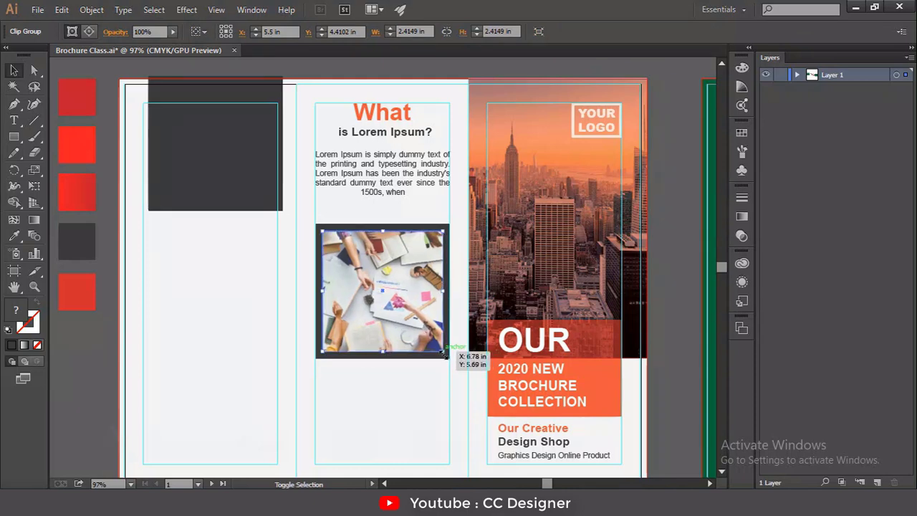
{"action": "left_click", "coordinate": [370, 403]}
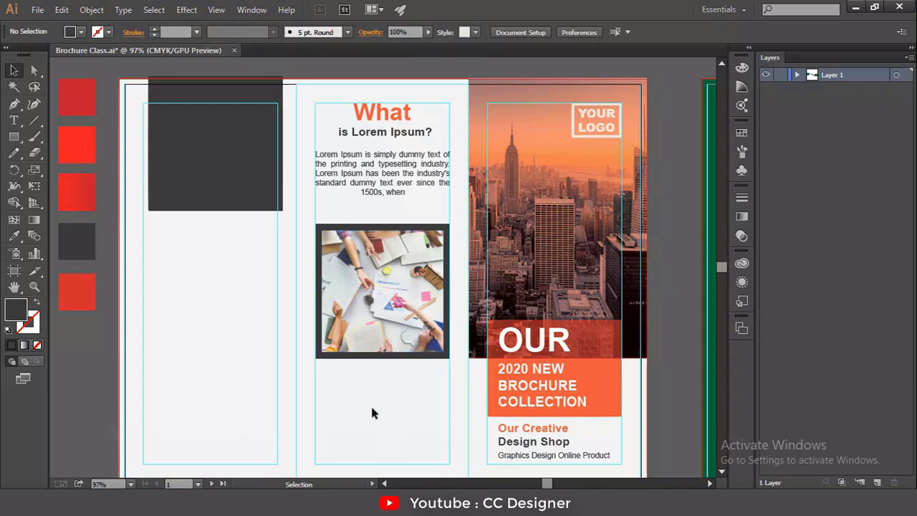
Recolor the gray square framing the photo with the Eyedropper, sampling the lowest red-orange swatch beside the artboard.
{"action": "left_click", "coordinate": [419, 356]}
{"action": "left_click_drag", "start_coordinate": [309, 389], "coordinate": [426, 387]}
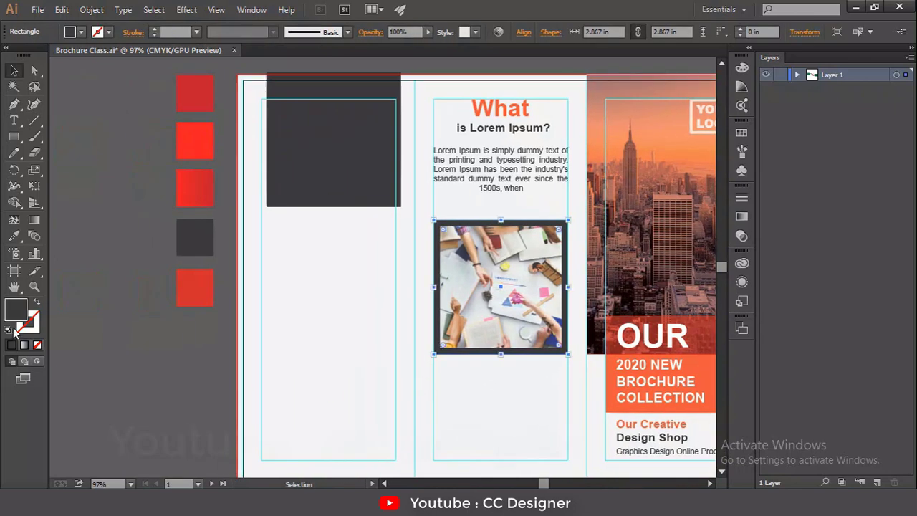
{"action": "left_click", "coordinate": [14, 236]}
{"action": "left_click", "coordinate": [196, 283]}
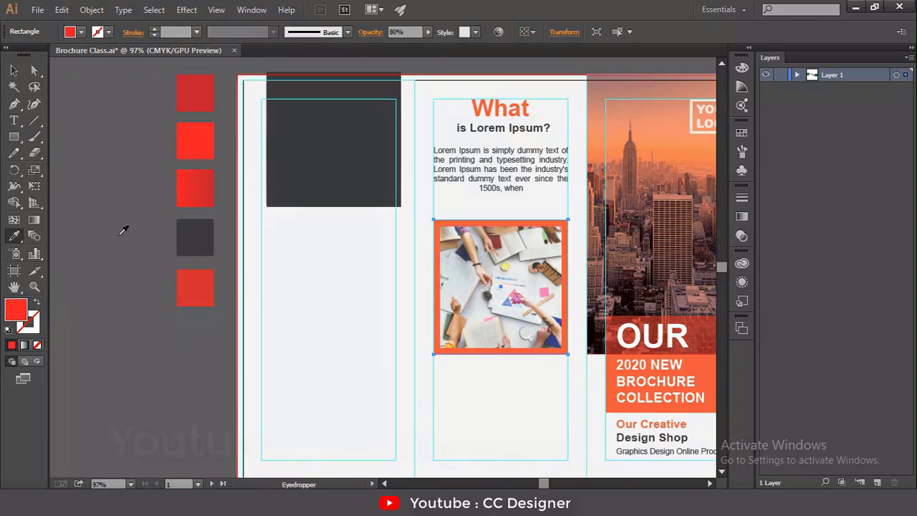
{"action": "left_click", "coordinate": [14, 70]}
{"action": "left_click", "coordinate": [82, 169]}
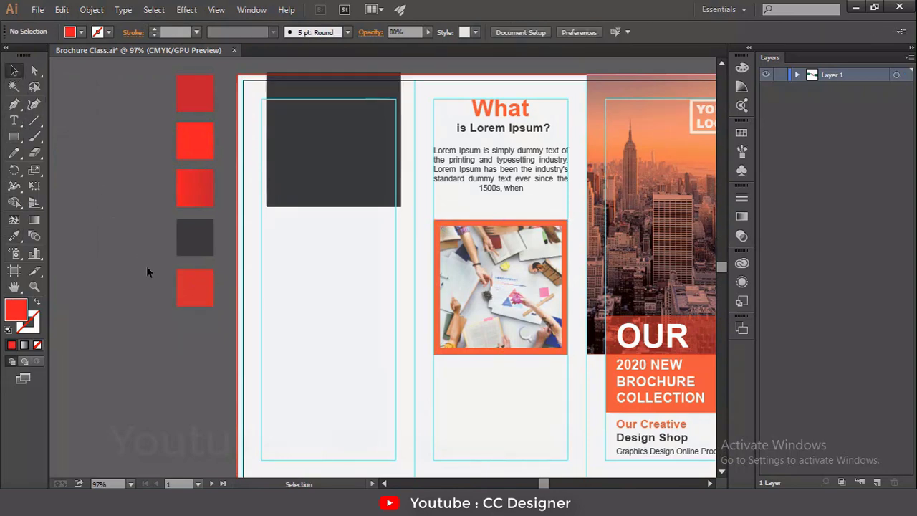
Add a text block below the framed photo with Phone, E-mail, Web and Address headings, each followed by its contact detail.
{"action": "key", "text": "space"}
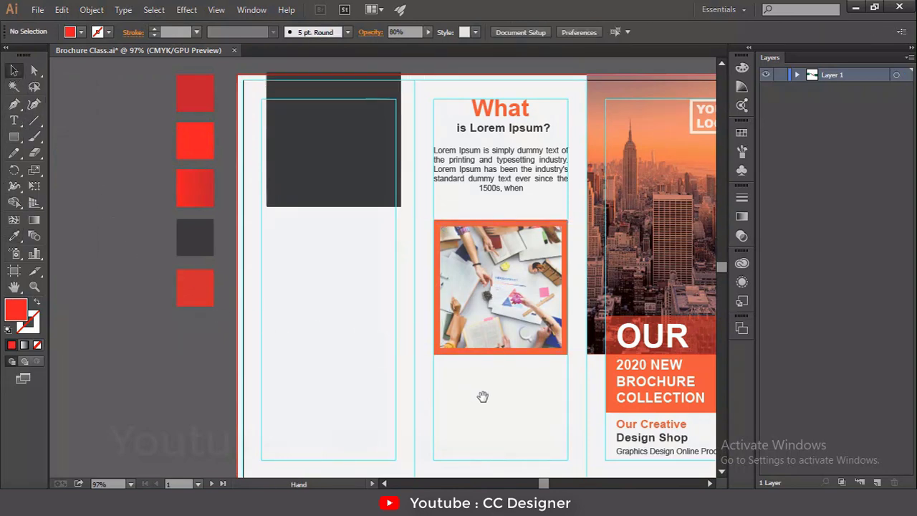
{"action": "left_click_drag", "start_coordinate": [501, 395], "coordinate": [466, 344]}
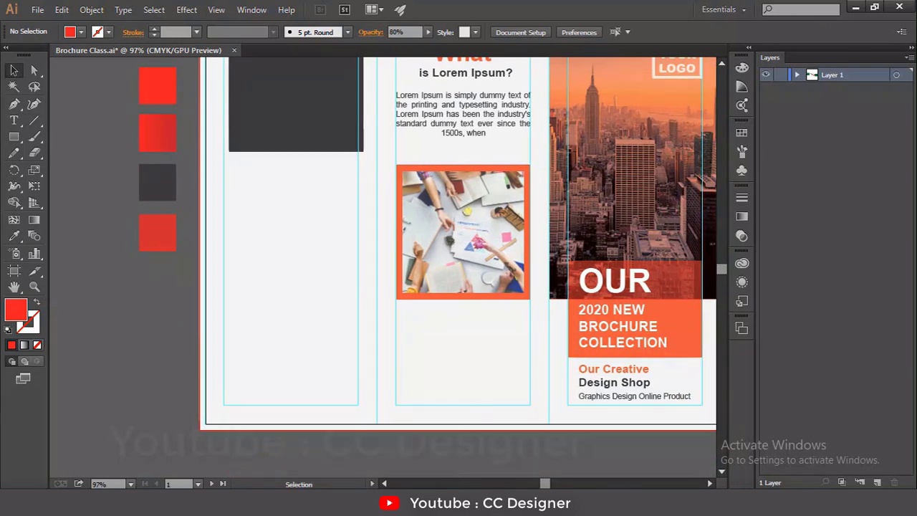
{"action": "type", "text": "t"}
{"action": "type", "text": "+88 01700000000"}
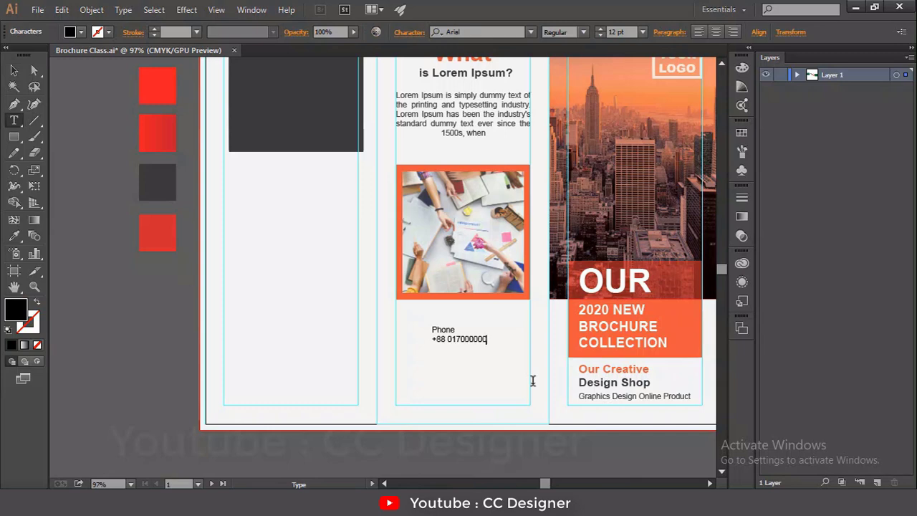
{"action": "left_click", "coordinate": [203, 194], "text": "ctrl"}
{"action": "type", "text": "Yourname@gmail.com"}
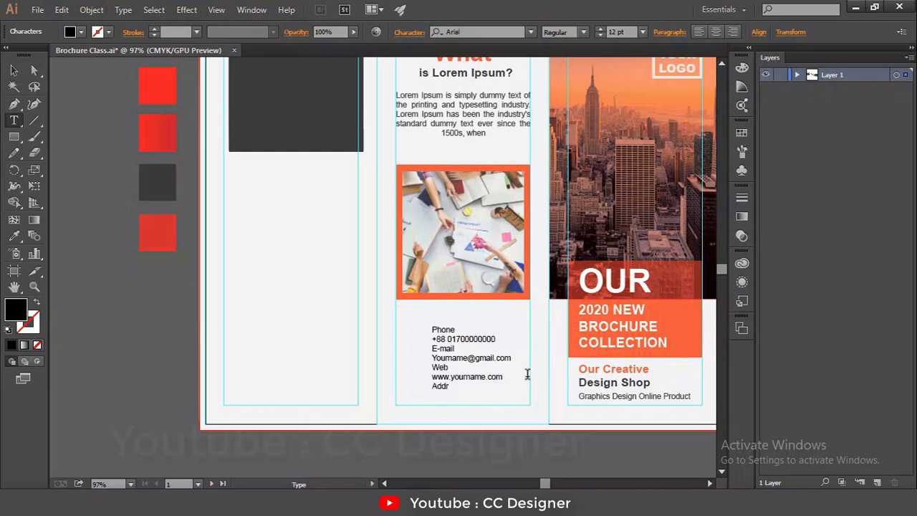
{"action": "type", "text": "ttora Dhaka BD"}
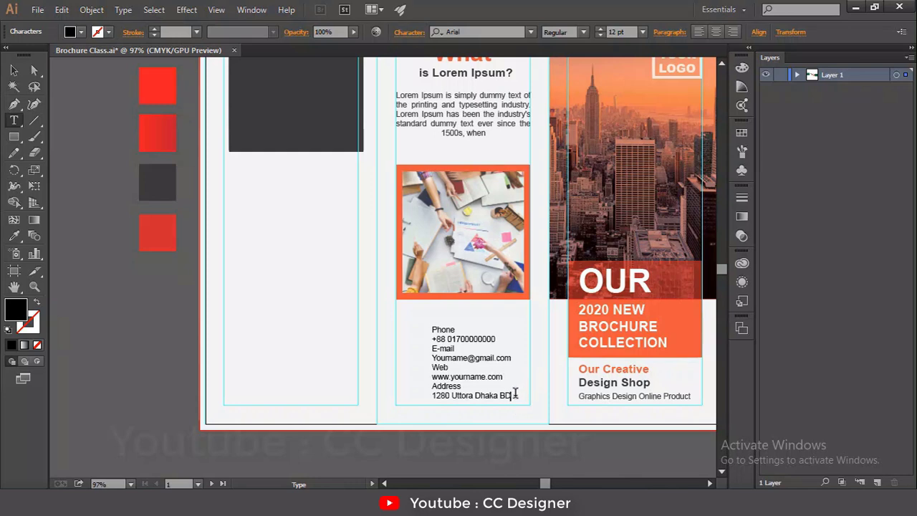
Center-align the contact text and center the block below the framed photo in the middle panel.
{"action": "left_click_drag", "start_coordinate": [515, 394], "coordinate": [433, 322]}
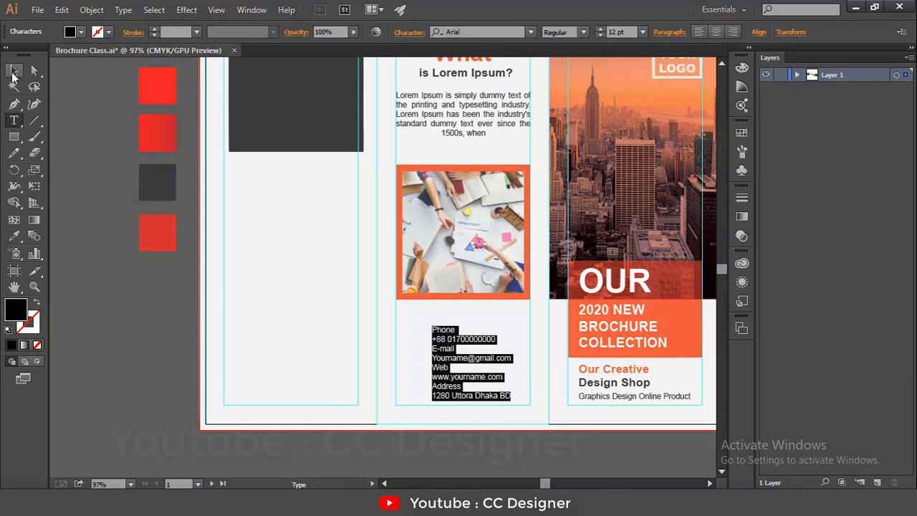
{"action": "key", "text": "Escape"}
{"action": "key", "text": "ctrl+equal"}
{"action": "key", "text": "ctrl+equal"}
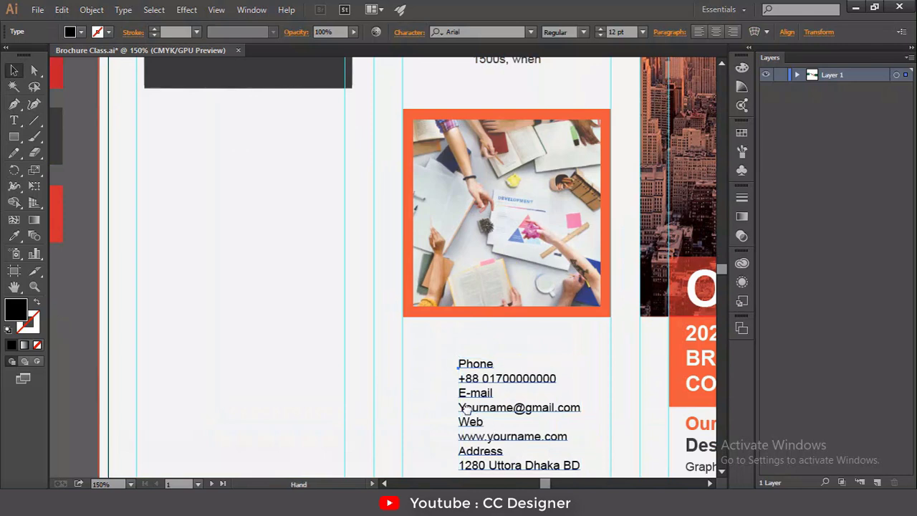
{"action": "left_click_drag", "start_coordinate": [483, 427], "coordinate": [427, 347]}
{"action": "left_click", "coordinate": [718, 32]}
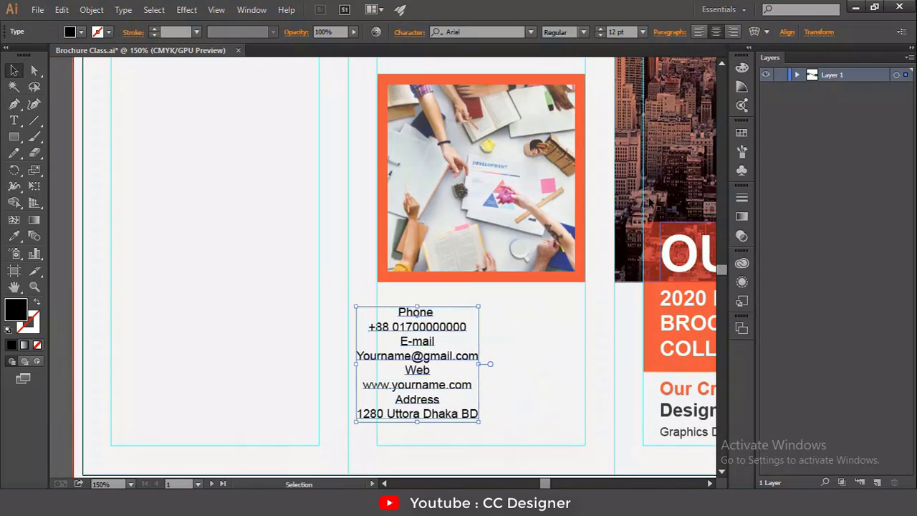
{"action": "left_click_drag", "start_coordinate": [437, 329], "coordinate": [504, 331]}
Set the leading of the phone number and e-mail address lines in the contact block to 18 pt.
{"action": "double_click", "coordinate": [501, 319]}
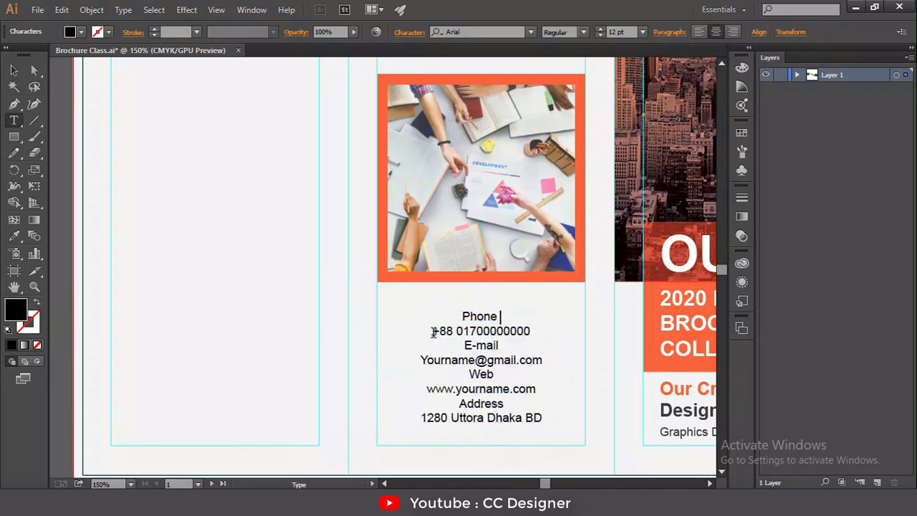
{"action": "left_click_drag", "start_coordinate": [432, 332], "coordinate": [549, 330]}
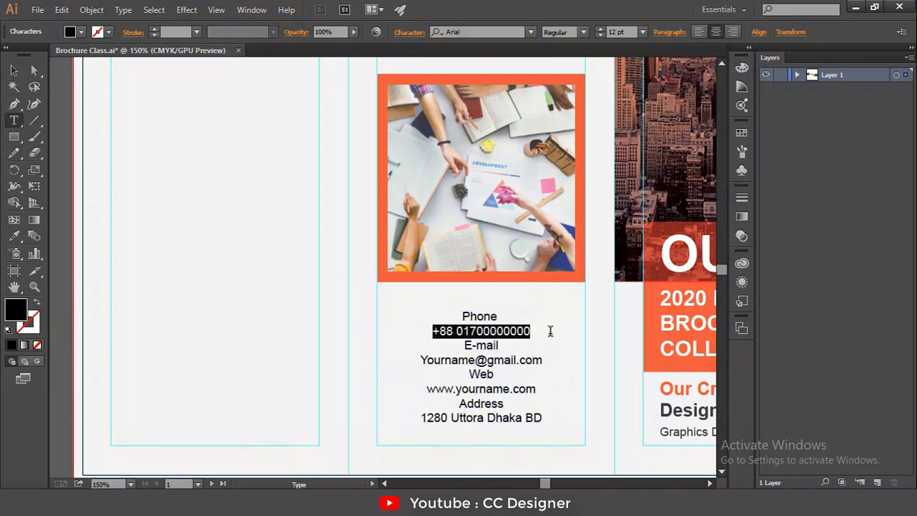
{"action": "left_click", "coordinate": [408, 33]}
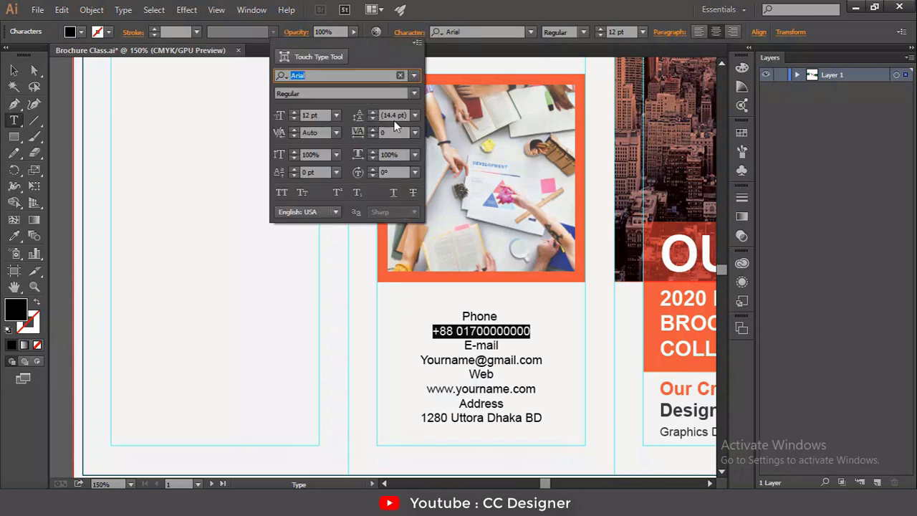
{"action": "left_click", "coordinate": [413, 116]}
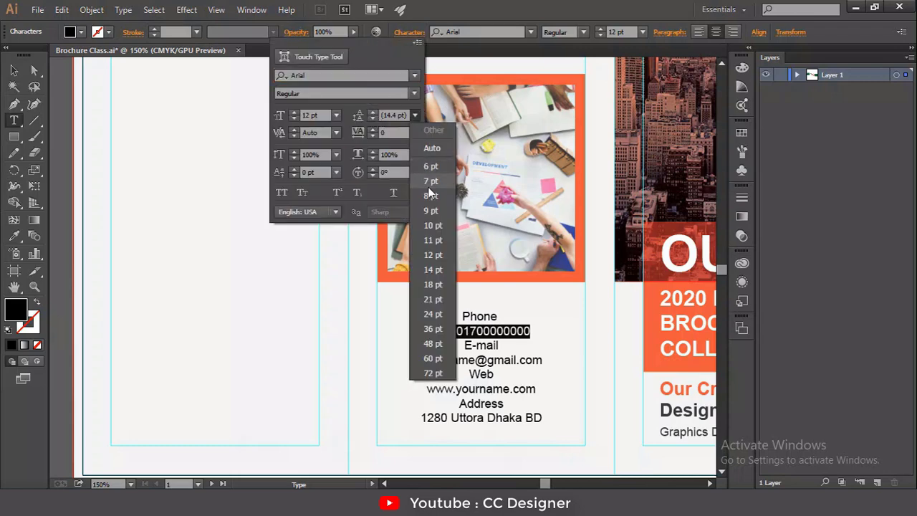
{"action": "left_click", "coordinate": [444, 287]}
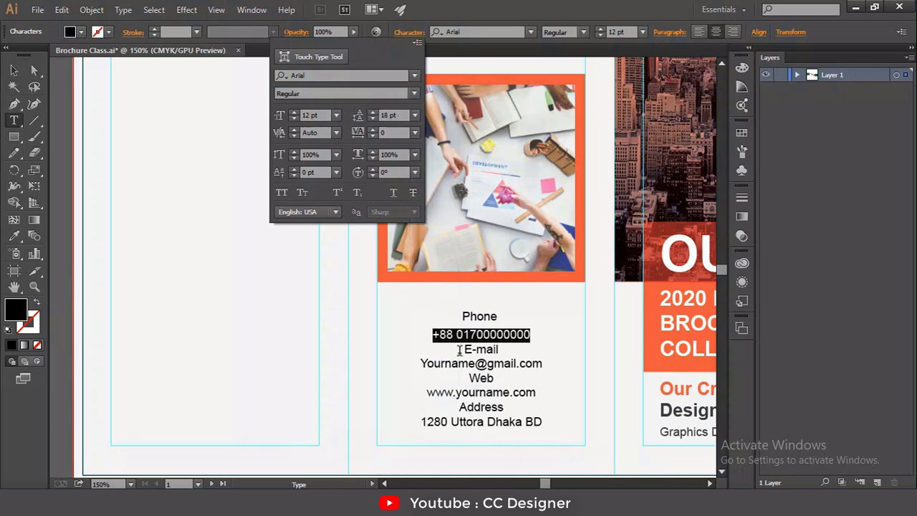
{"action": "key", "text": "Escape"}
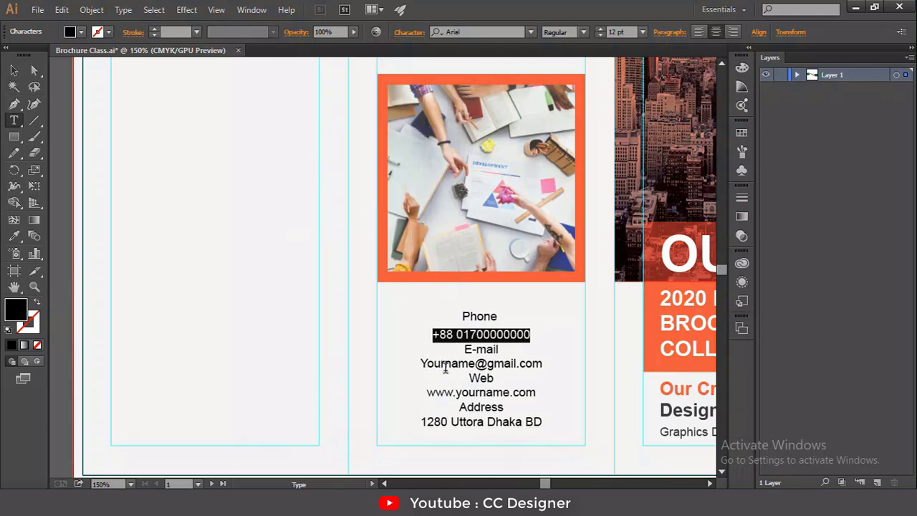
{"action": "left_click", "coordinate": [433, 368]}
{"action": "left_click_drag", "start_coordinate": [421, 363], "coordinate": [544, 361]}
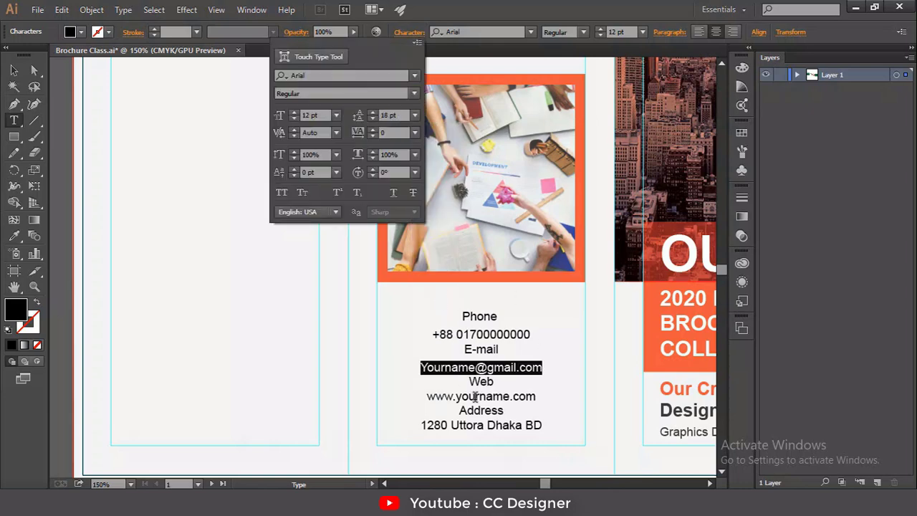
Set the leading of the web address and postal address lines in the contact block to 18 pt.
{"action": "left_click_drag", "start_coordinate": [428, 396], "coordinate": [542, 396]}
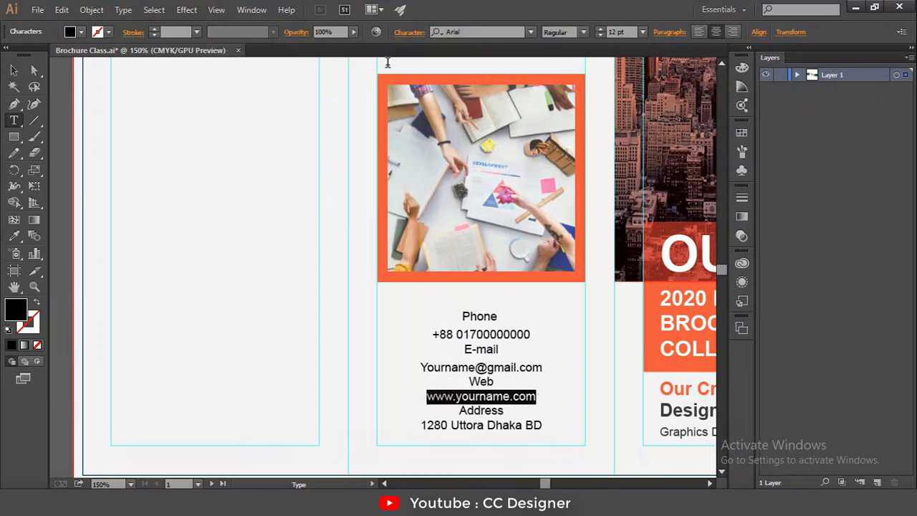
{"action": "left_click", "coordinate": [409, 32]}
{"action": "left_click", "coordinate": [414, 115]}
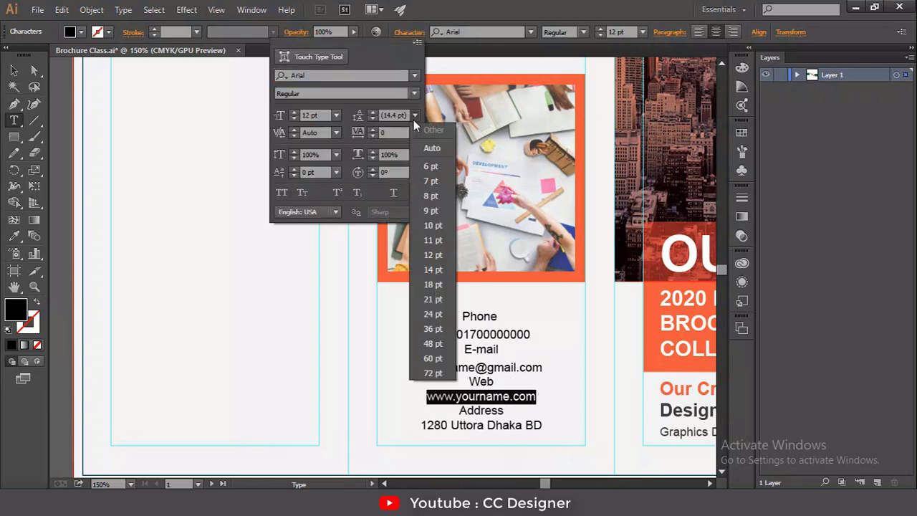
{"action": "left_click", "coordinate": [434, 285]}
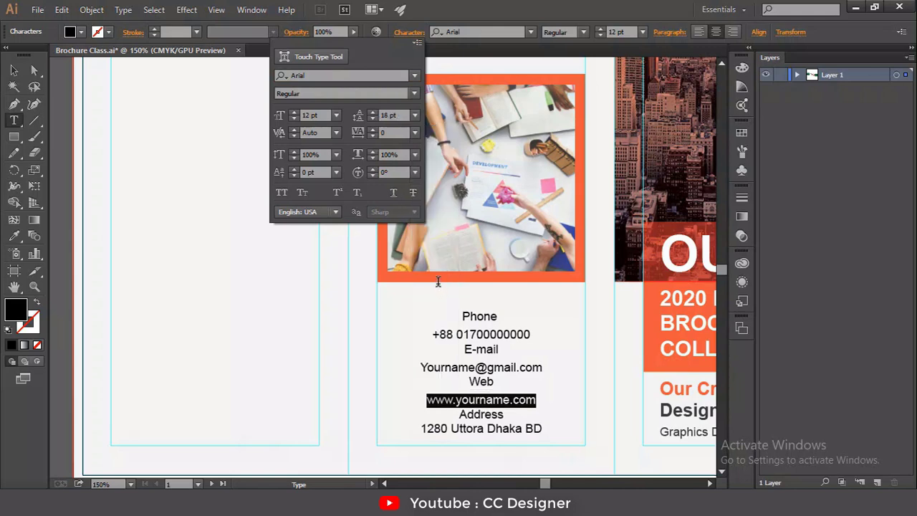
{"action": "left_click", "coordinate": [476, 432]}
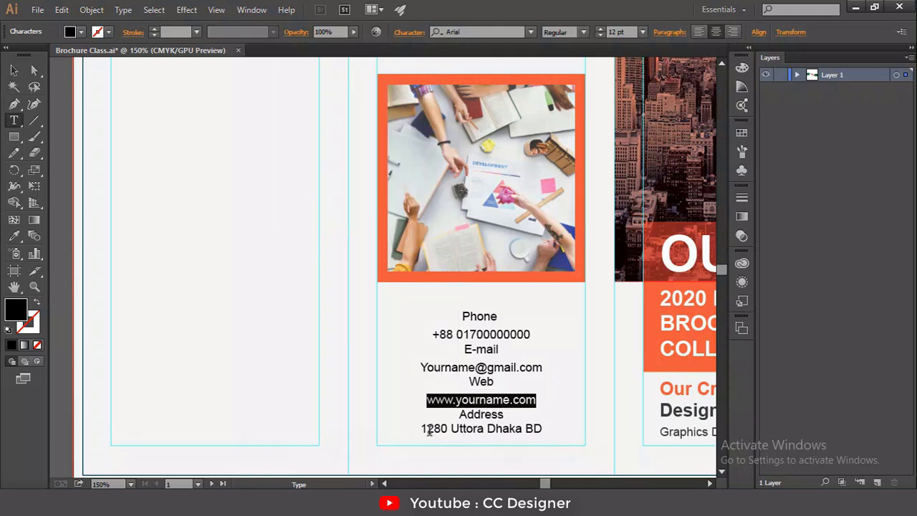
{"action": "left_click_drag", "start_coordinate": [426, 429], "coordinate": [522, 429]}
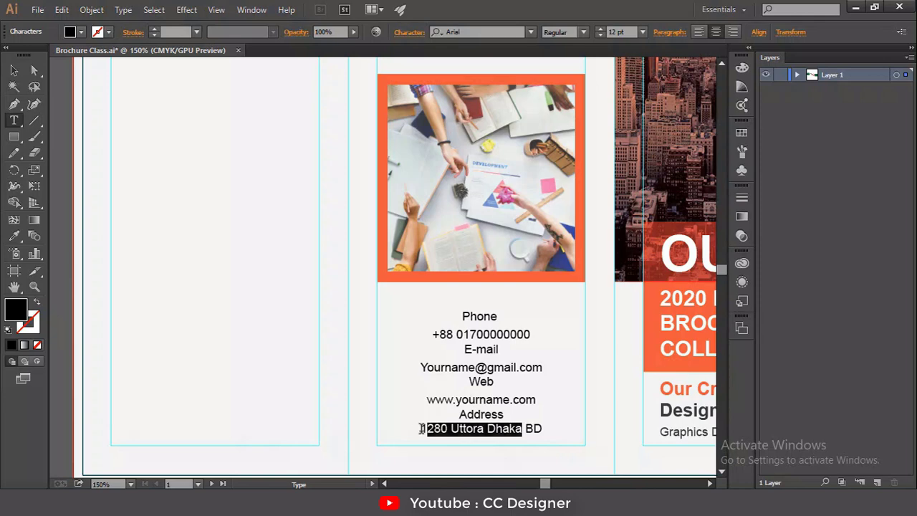
{"action": "left_click_drag", "start_coordinate": [422, 428], "coordinate": [558, 427]}
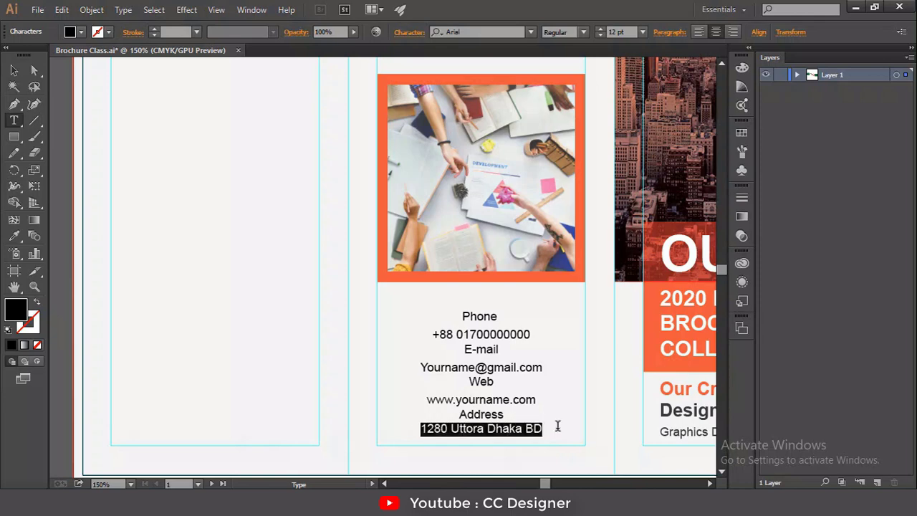
{"action": "left_click", "coordinate": [402, 34]}
{"action": "left_click", "coordinate": [414, 115]}
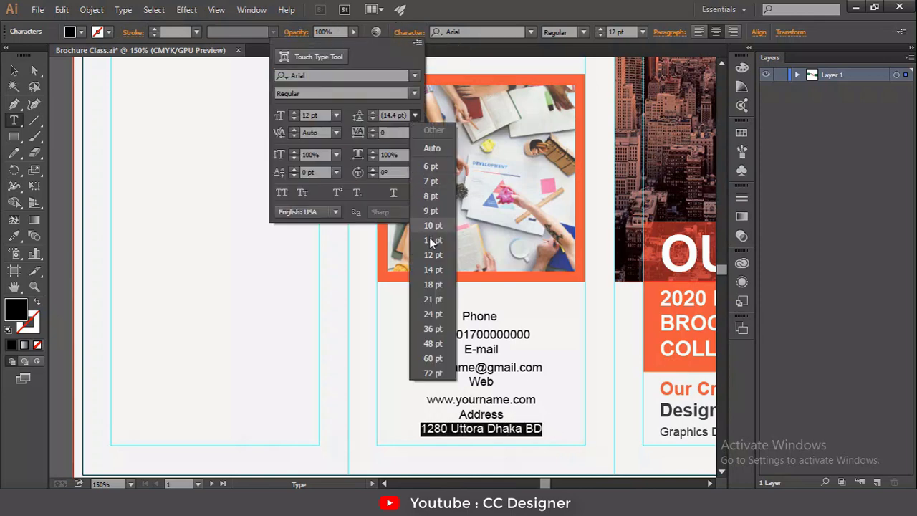
{"action": "left_click", "coordinate": [433, 284]}
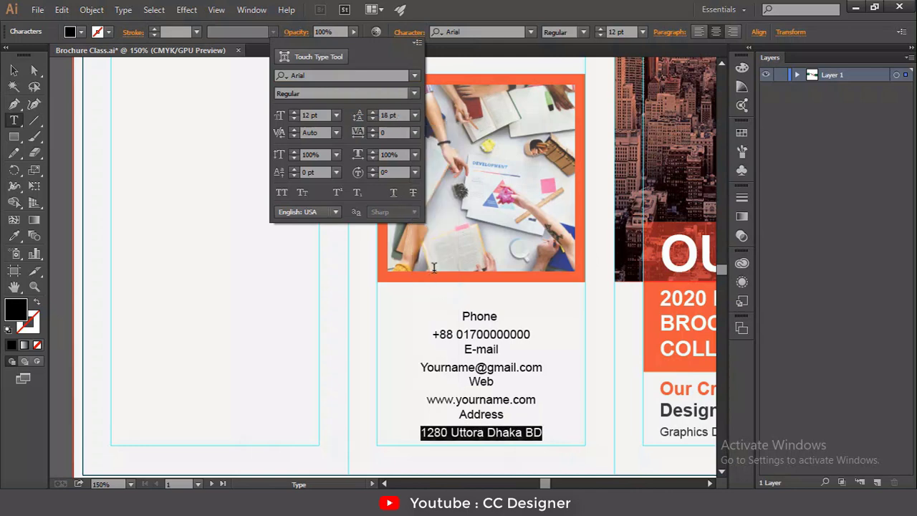
Move the framed photo up in the middle panel, closer to the Lorem Ipsum paragraph.
{"action": "scroll", "coordinate": [451, 301], "scroll_direction": "up", "scroll_amount": 3}
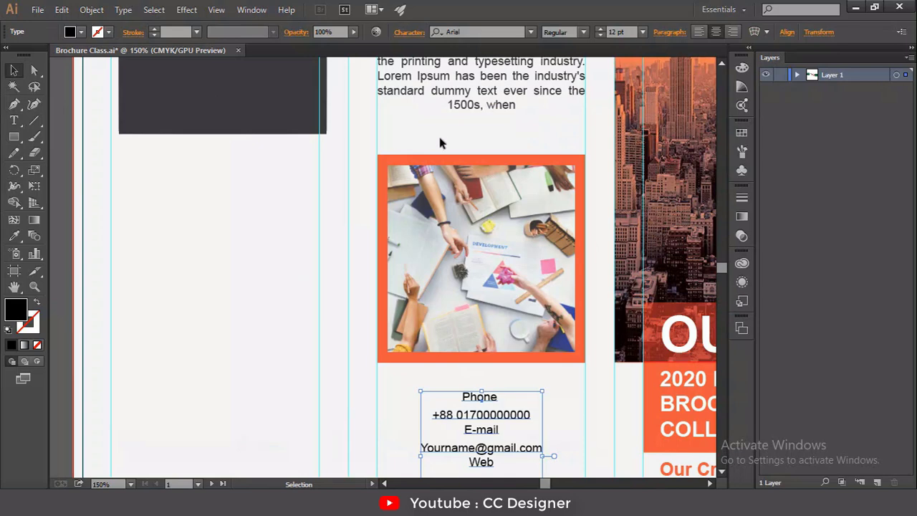
{"action": "left_click_drag", "start_coordinate": [475, 267], "coordinate": [474, 228]}
{"action": "scroll", "coordinate": [473, 237], "scroll_direction": "up", "scroll_amount": 3}
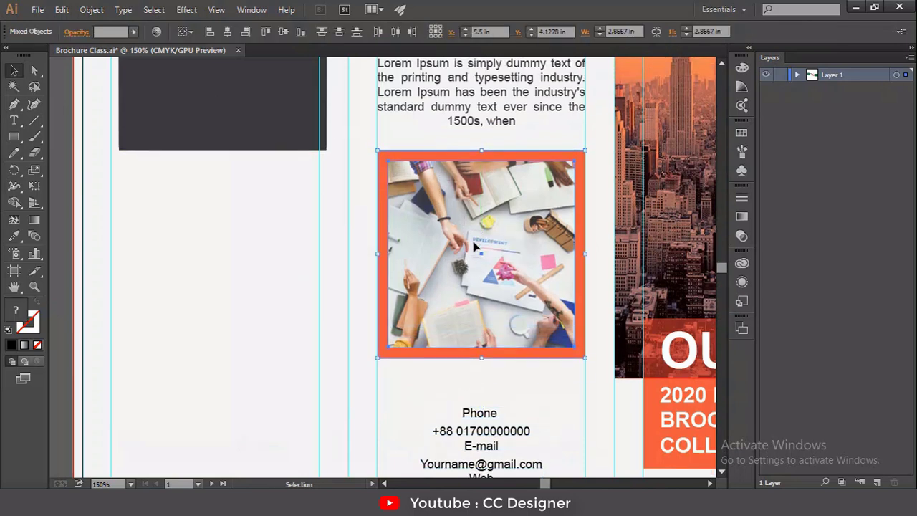
{"action": "left_click_drag", "start_coordinate": [466, 147], "coordinate": [467, 136]}
{"action": "left_click", "coordinate": [432, 203]}
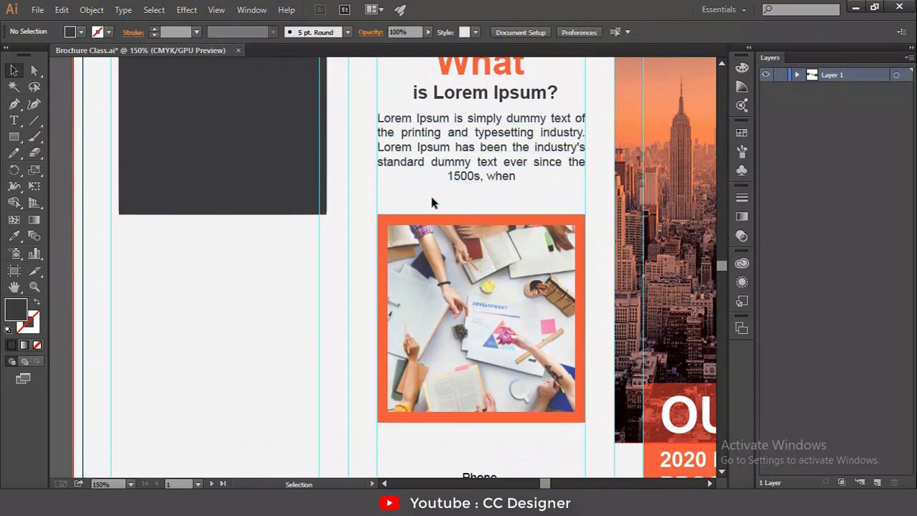
{"action": "left_click_drag", "start_coordinate": [466, 278], "coordinate": [468, 265]}
Delete the Web heading and web address from the contact block, and insert a blank line below the phone number.
{"action": "scroll", "coordinate": [487, 301], "scroll_direction": "down", "scroll_amount": 5}
{"action": "left_click", "coordinate": [499, 328]}
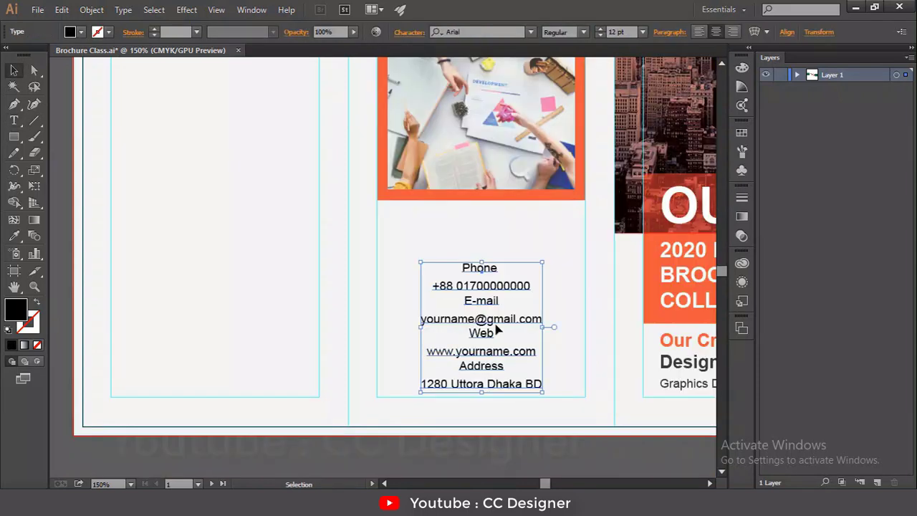
{"action": "double_click", "coordinate": [481, 333]}
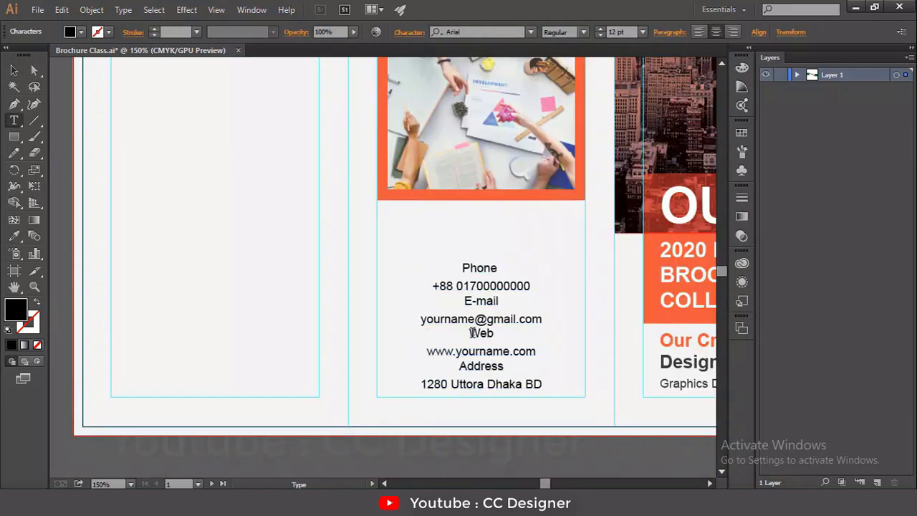
{"action": "left_click_drag", "start_coordinate": [472, 334], "coordinate": [540, 353]}
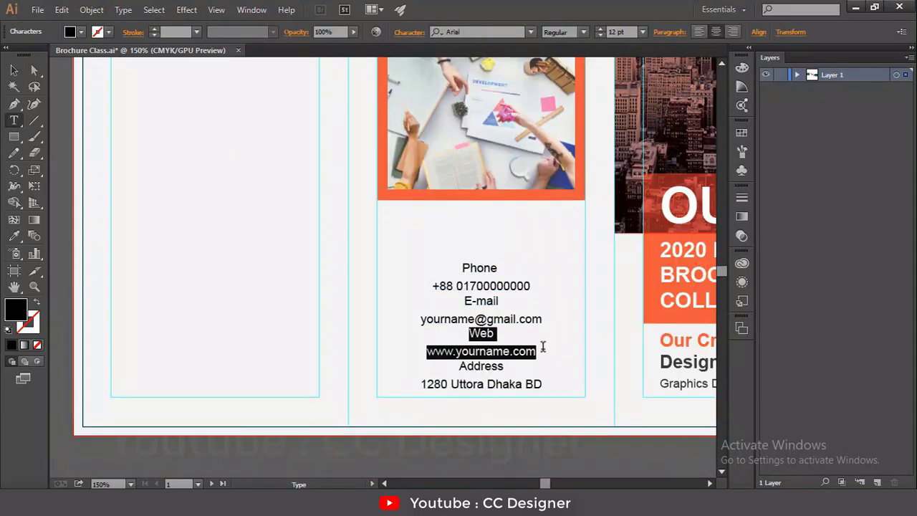
{"action": "key", "text": "BackSpace"}
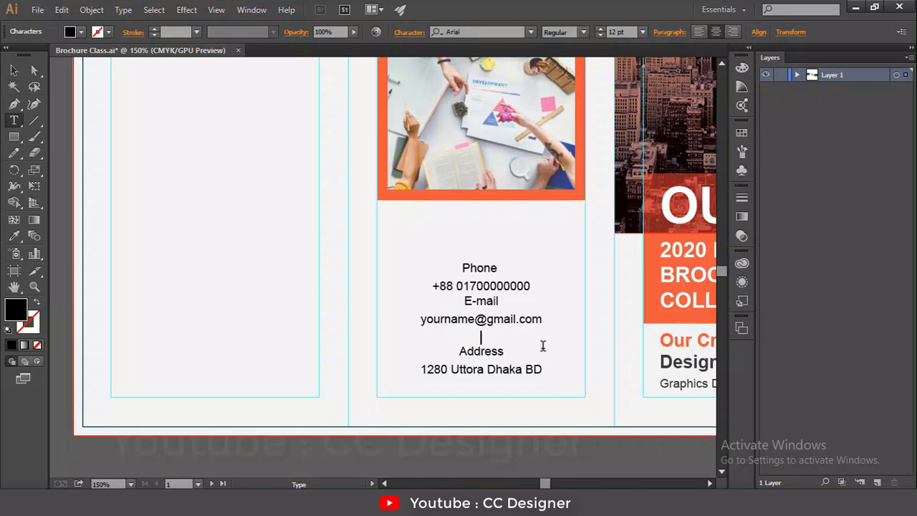
{"action": "left_click", "coordinate": [540, 286]}
{"action": "key", "text": "Return"}
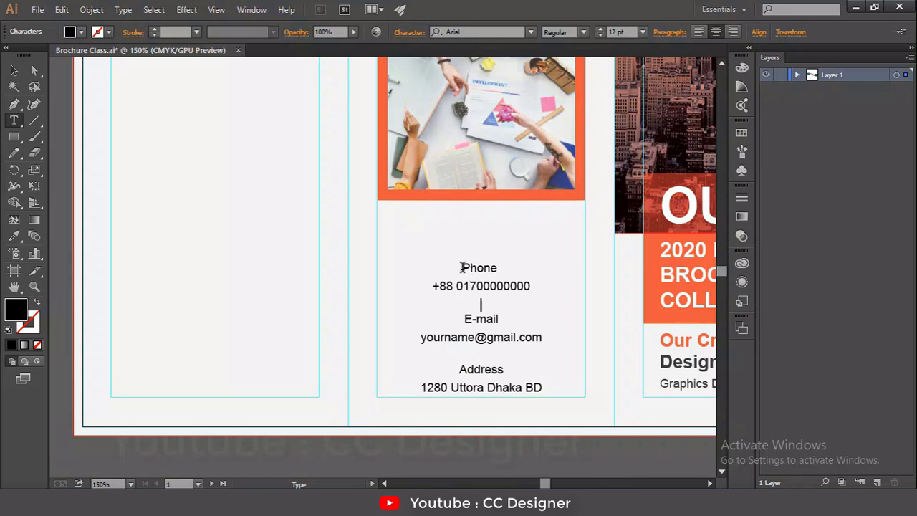
Try the Black and Bold font styles on the Phone heading in the contact block.
{"action": "left_click_drag", "start_coordinate": [462, 268], "coordinate": [505, 267]}
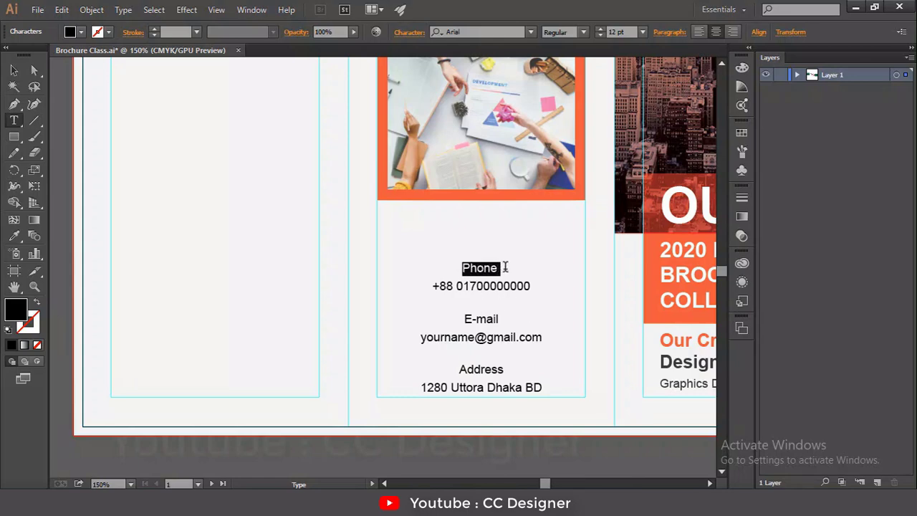
{"action": "left_click", "coordinate": [583, 32]}
{"action": "left_click", "coordinate": [566, 120]}
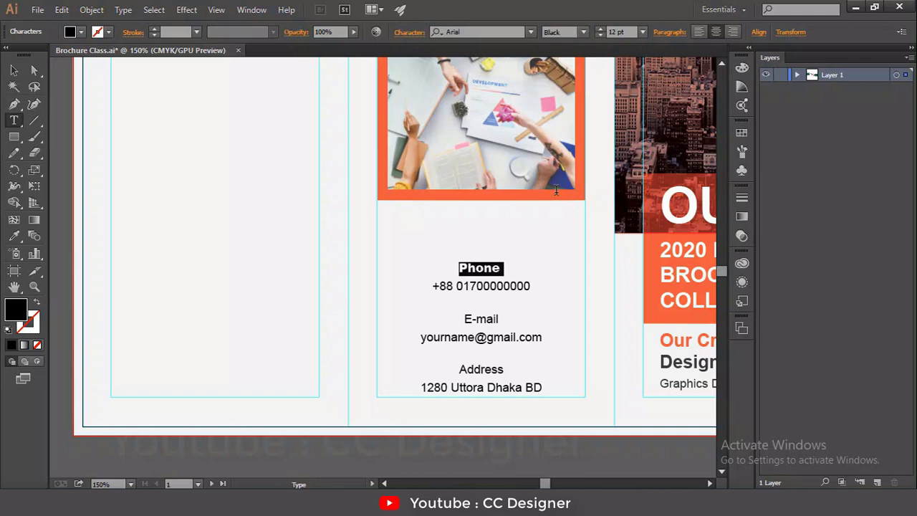
{"action": "left_click", "coordinate": [531, 266]}
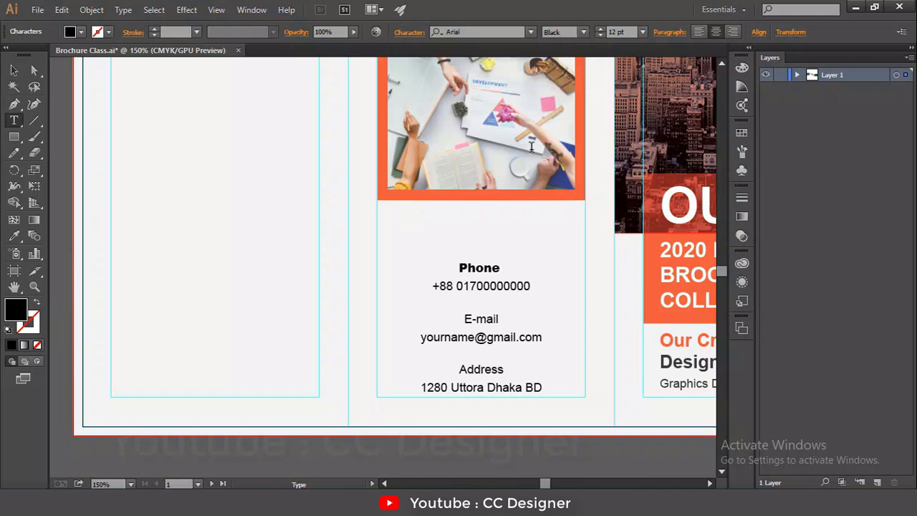
{"action": "left_click_drag", "start_coordinate": [460, 267], "coordinate": [519, 262]}
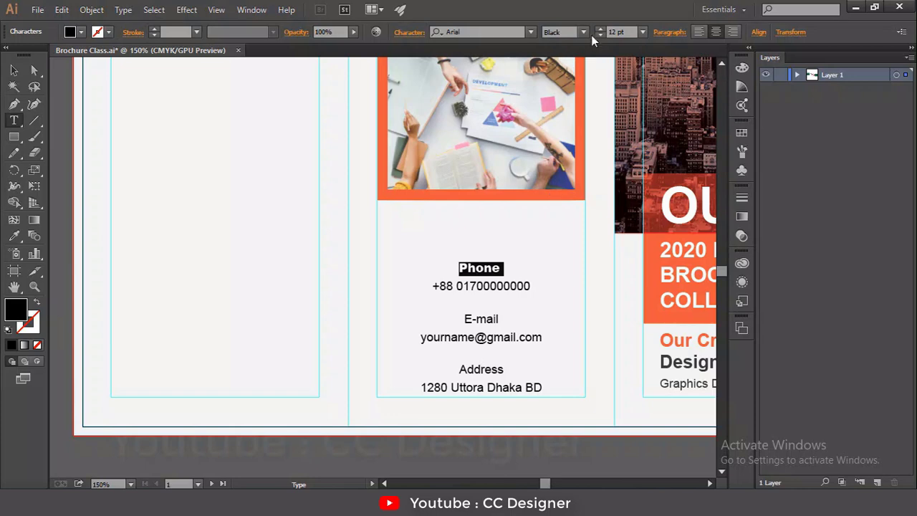
{"action": "left_click", "coordinate": [583, 32]}
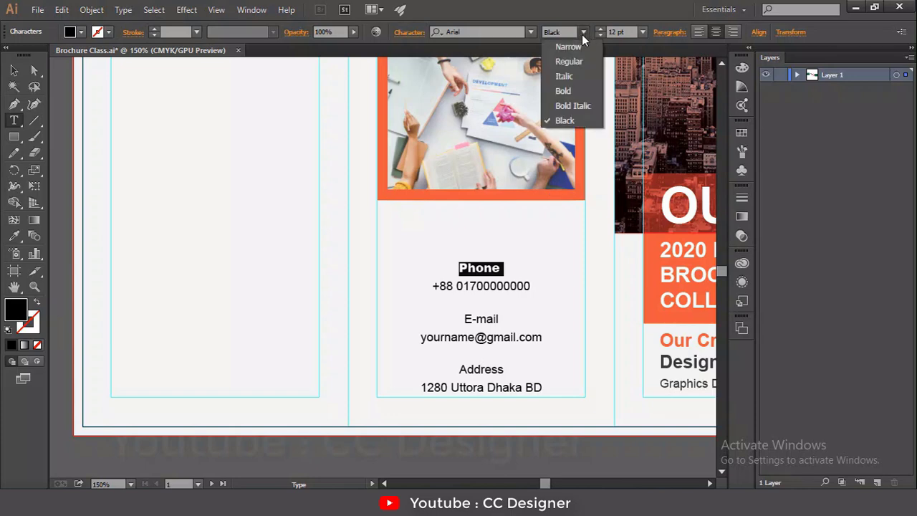
{"action": "left_click", "coordinate": [572, 92]}
{"action": "left_click", "coordinate": [547, 258]}
Set the E-mail, Address and Phone headings of the contact block to the Bold font style.
{"action": "left_click_drag", "start_coordinate": [463, 319], "coordinate": [500, 319]}
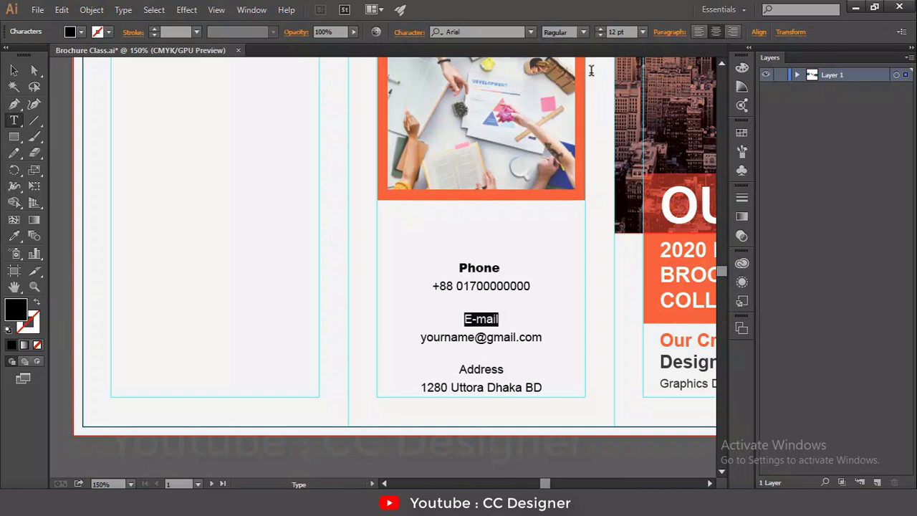
{"action": "left_click", "coordinate": [583, 33]}
{"action": "left_click", "coordinate": [571, 91]}
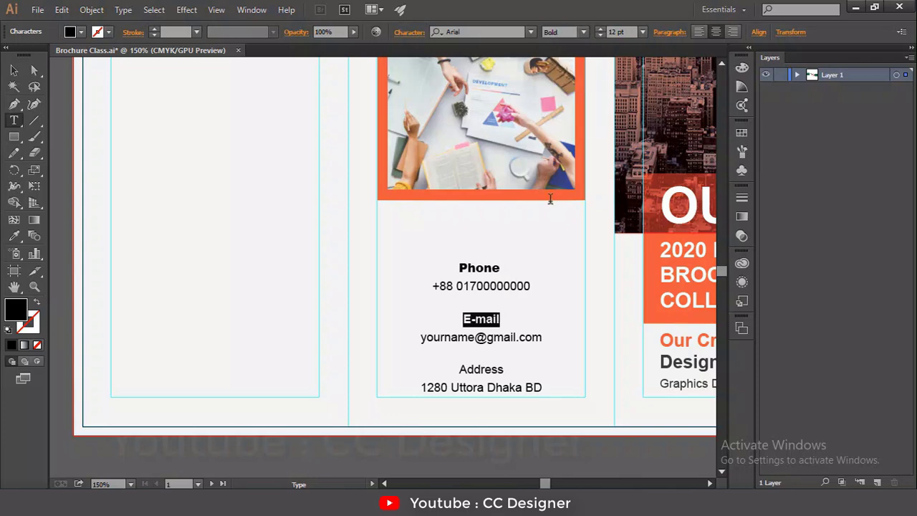
{"action": "left_click_drag", "start_coordinate": [459, 369], "coordinate": [505, 369]}
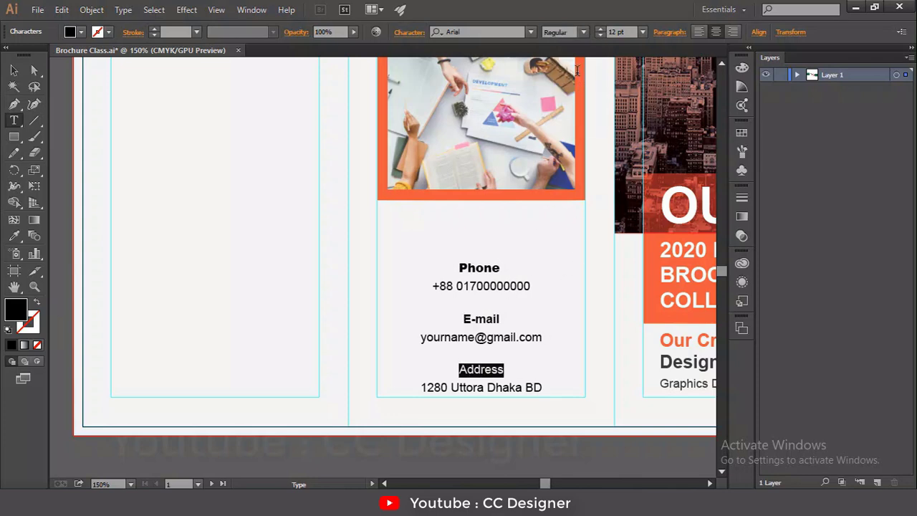
{"action": "left_click", "coordinate": [583, 33]}
{"action": "left_click", "coordinate": [571, 92]}
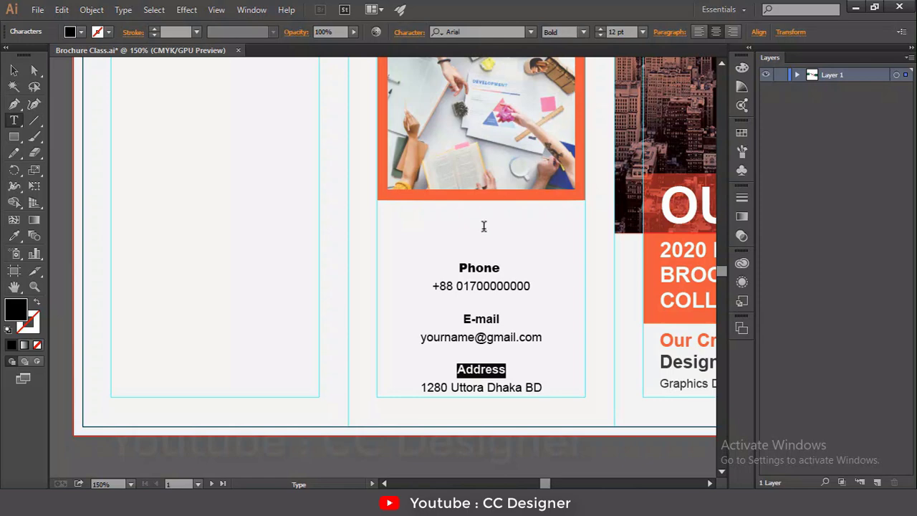
{"action": "left_click_drag", "start_coordinate": [455, 265], "coordinate": [530, 256]}
Remove the blank lines above the E-mail and Address headings in the contact block.
{"action": "left_click", "coordinate": [484, 317]}
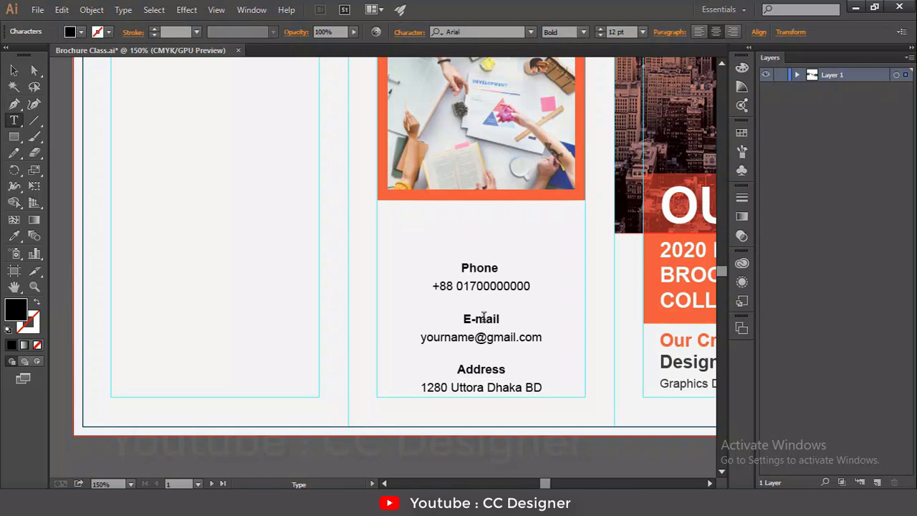
{"action": "key", "text": "BackSpace"}
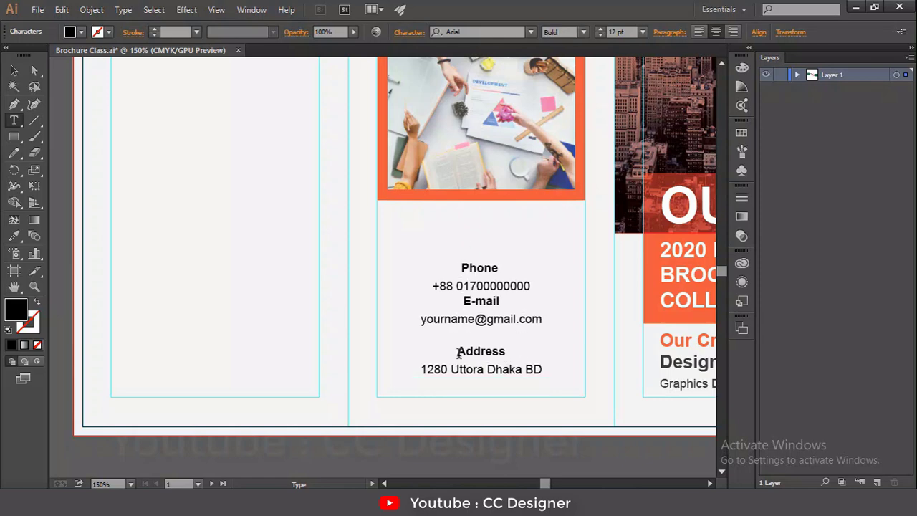
{"action": "key", "text": "BackSpace"}
Set the leading of the E-mail and Address headings in the contact block to 21 pt.
{"action": "left_click_drag", "start_coordinate": [459, 300], "coordinate": [502, 301]}
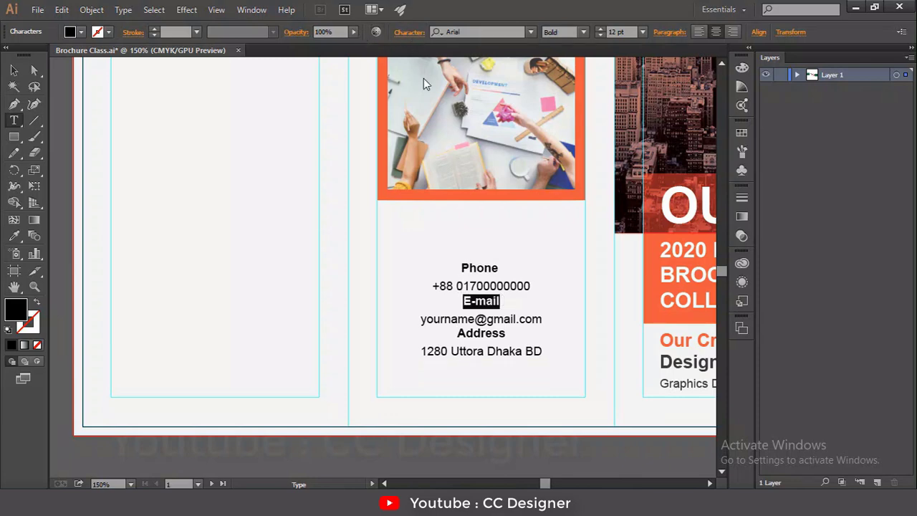
{"action": "left_click", "coordinate": [409, 32]}
{"action": "left_click", "coordinate": [413, 118]}
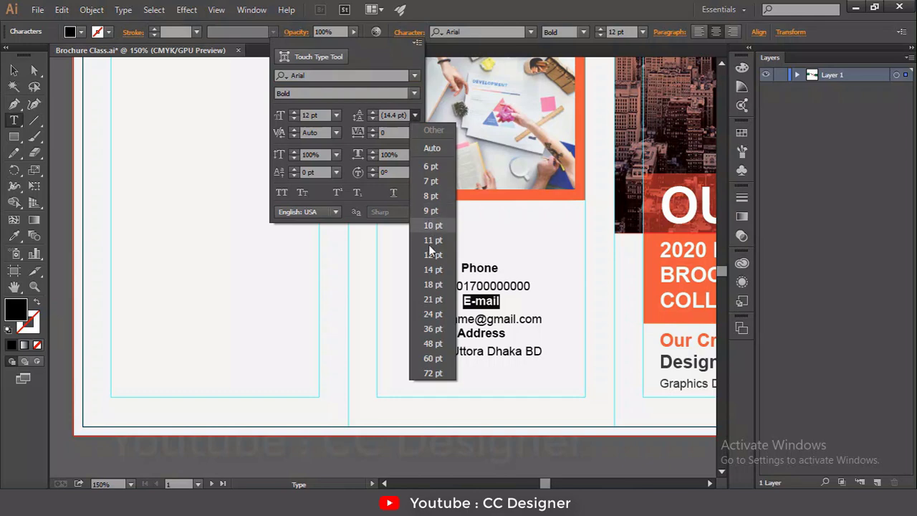
{"action": "left_click", "coordinate": [432, 299]}
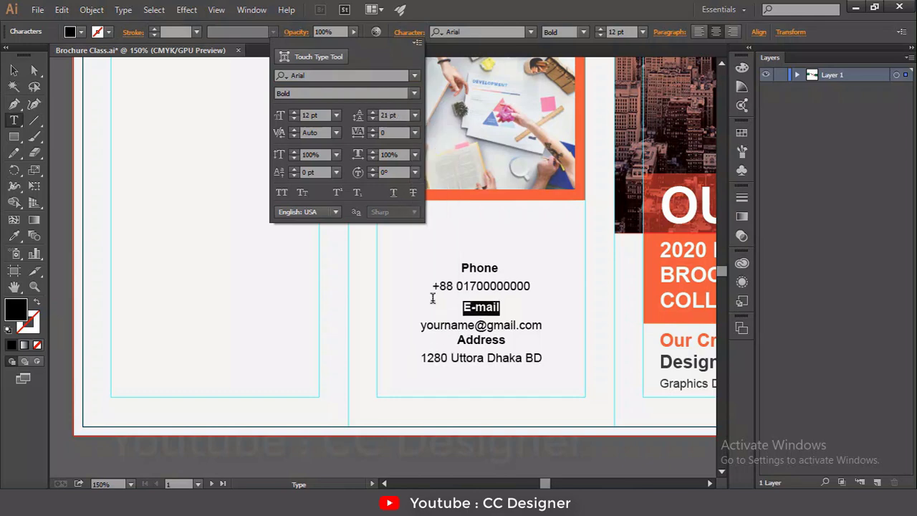
{"action": "left_click", "coordinate": [531, 346]}
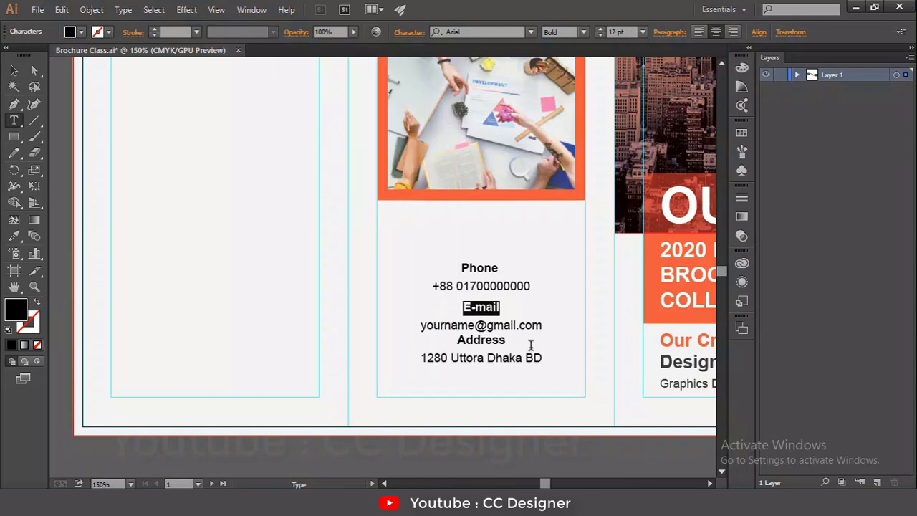
{"action": "double_click", "coordinate": [471, 341]}
{"action": "left_click", "coordinate": [409, 31]}
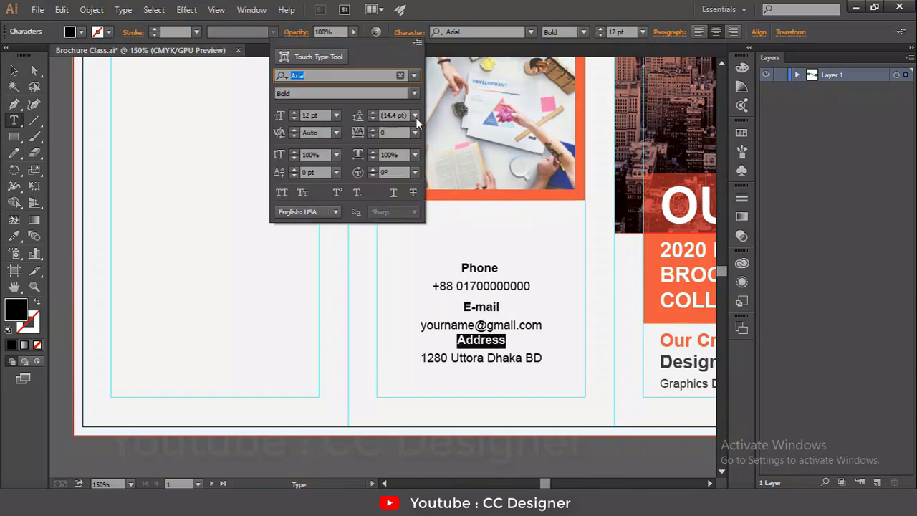
{"action": "left_click", "coordinate": [415, 116]}
{"action": "left_click", "coordinate": [432, 299]}
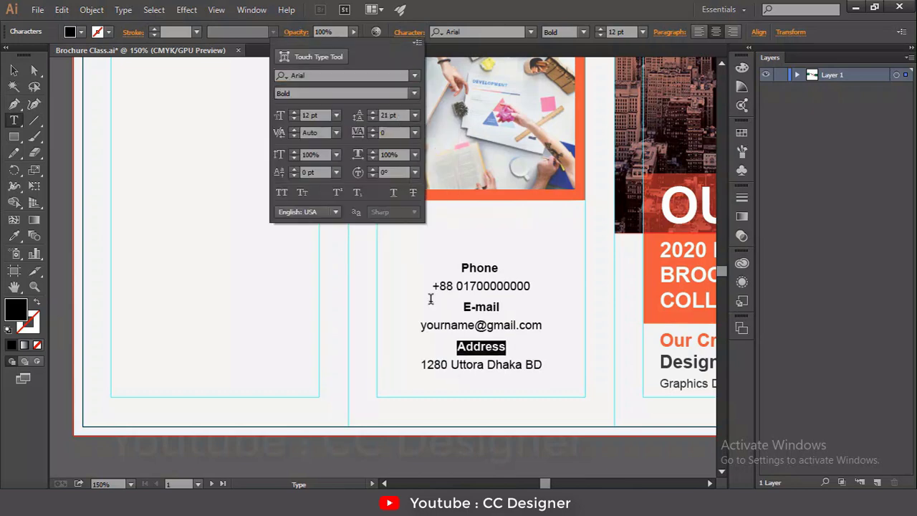
Add a separate text line reading "Contact" between the framed photo and the Phone heading.
{"action": "left_click", "coordinate": [485, 241]}
{"action": "type", "text": "Con"}
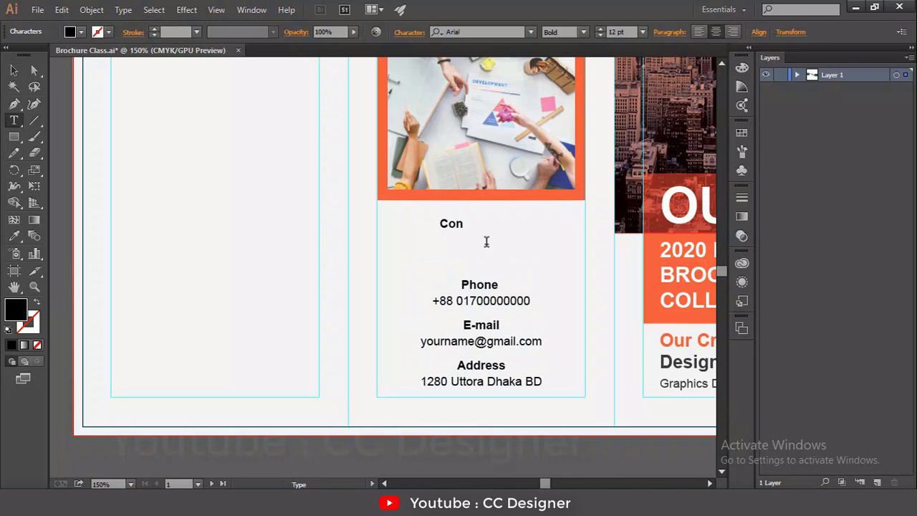
{"action": "type", "text": "tact"}
{"action": "left_click", "coordinate": [14, 70]}
Set the Contact heading's font size to 21 pt and center it between the photo frame and the contact block.
{"action": "left_click", "coordinate": [451, 224]}
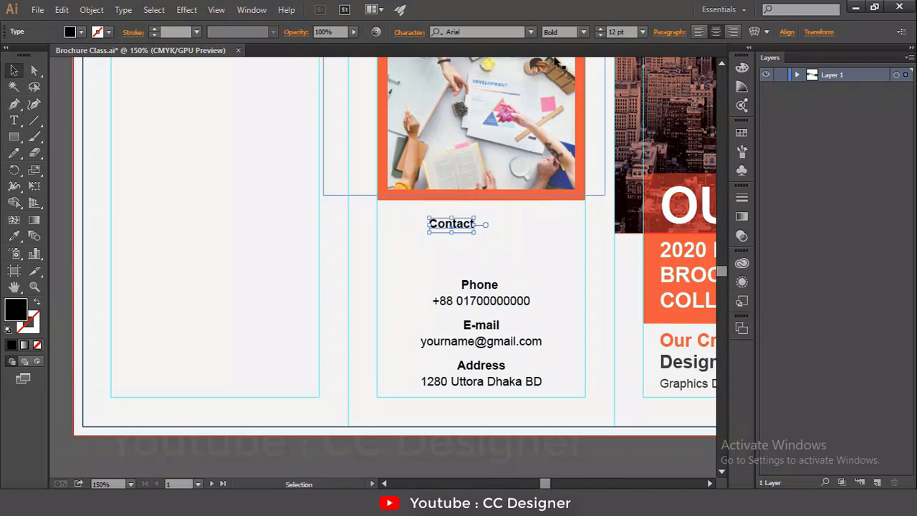
{"action": "left_click", "coordinate": [642, 32]}
{"action": "left_click", "coordinate": [661, 227]}
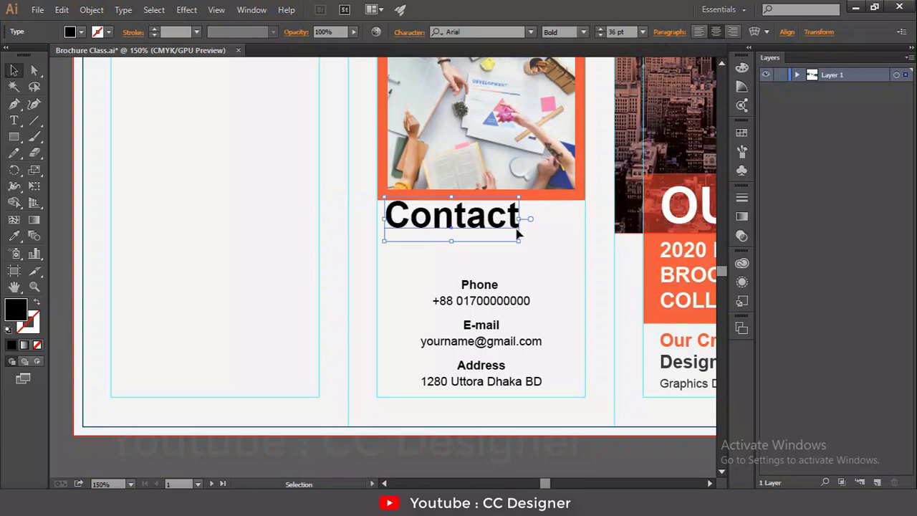
{"action": "left_click_drag", "start_coordinate": [518, 232], "coordinate": [548, 231]}
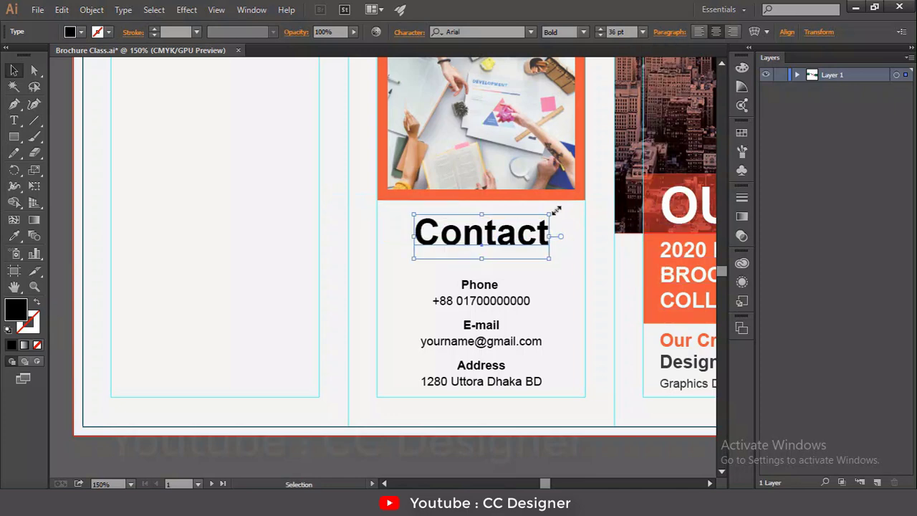
{"action": "left_click", "coordinate": [643, 31]}
{"action": "left_click", "coordinate": [659, 178]}
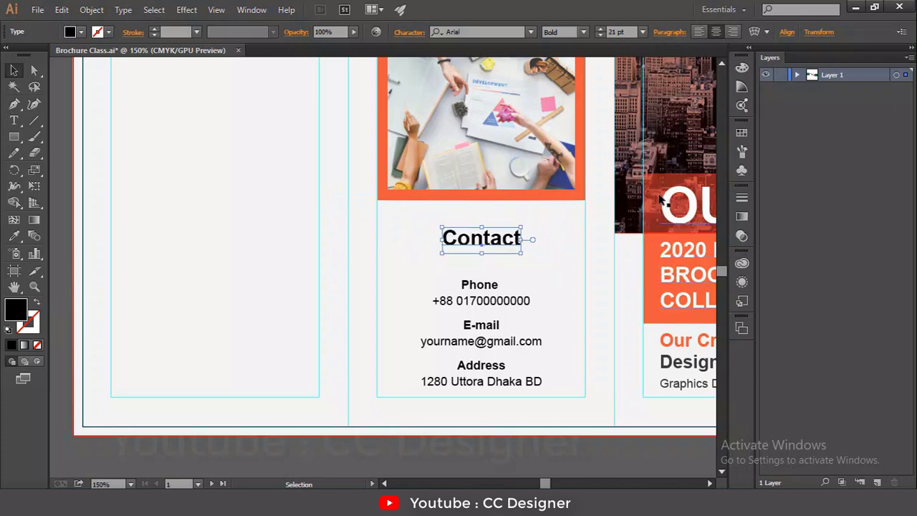
{"action": "left_click_drag", "start_coordinate": [501, 243], "coordinate": [502, 237]}
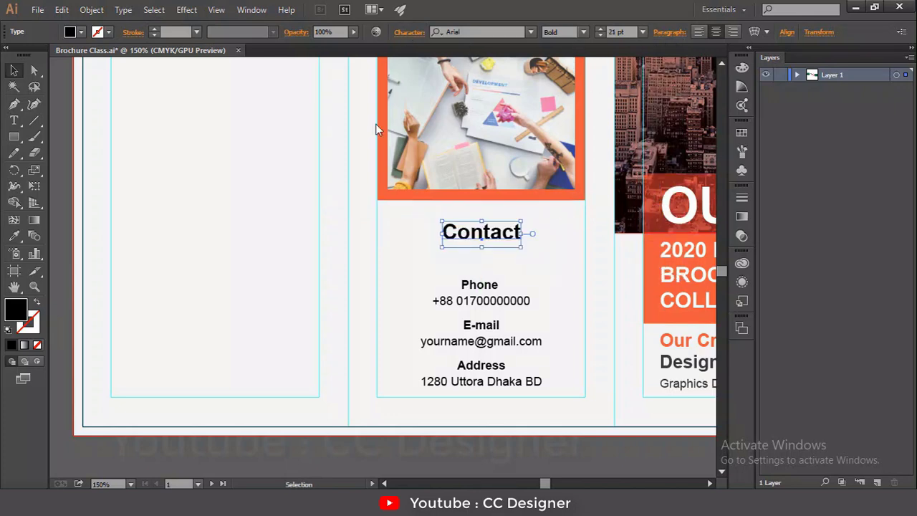
Try All Caps on the Contact heading.
{"action": "left_click", "coordinate": [408, 33]}
{"action": "left_click", "coordinate": [282, 192]}
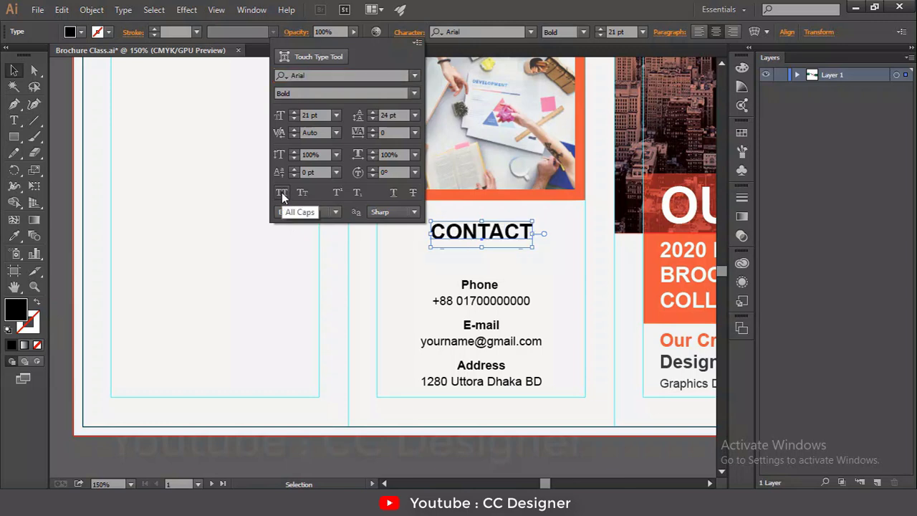
{"action": "left_click", "coordinate": [281, 193]}
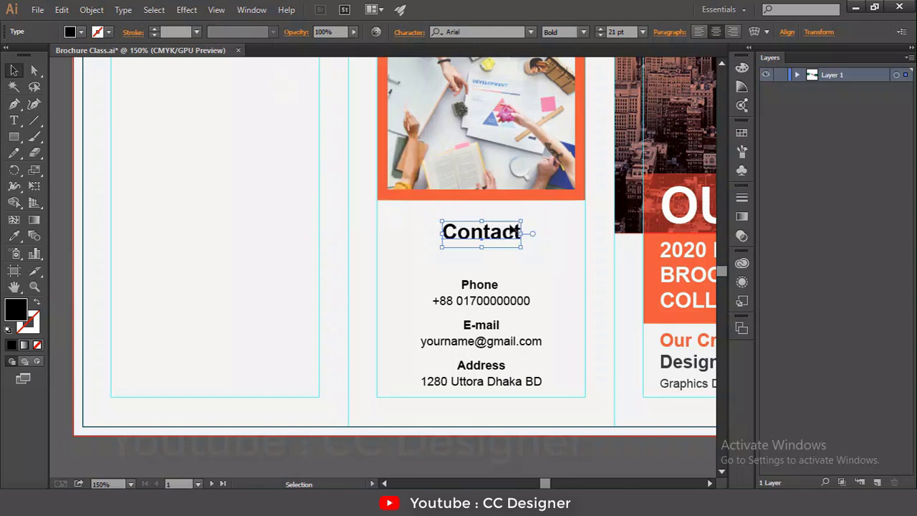
Try the Black font style on the Contact heading and return it to Bold.
{"action": "left_click", "coordinate": [584, 33]}
{"action": "left_click", "coordinate": [565, 121]}
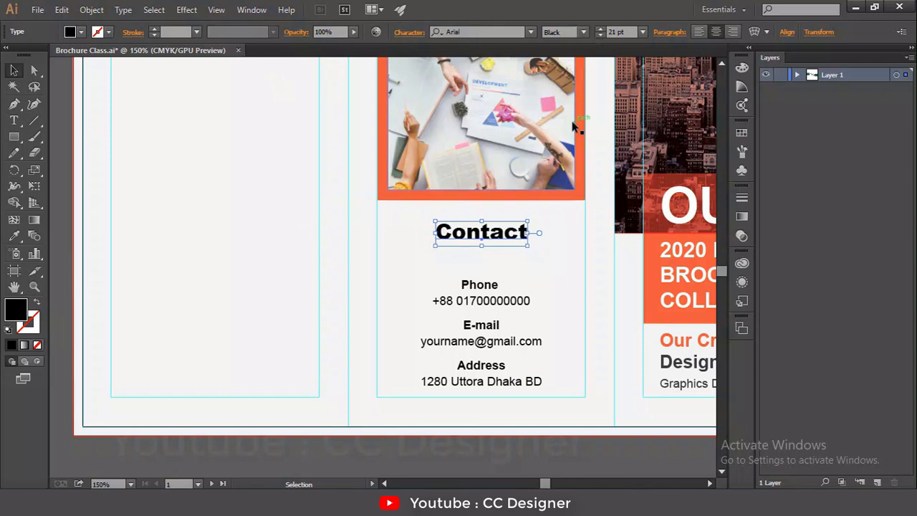
{"action": "left_click", "coordinate": [556, 236]}
{"action": "left_click", "coordinate": [481, 231]}
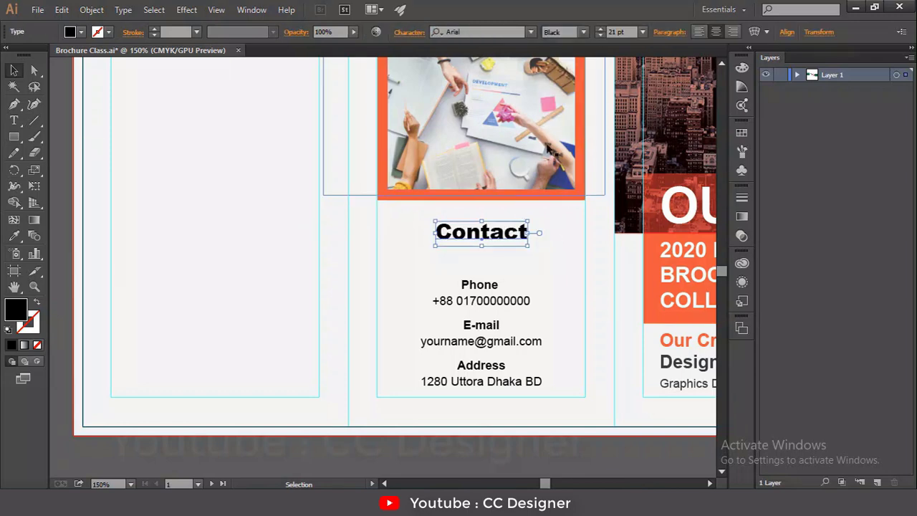
{"action": "left_click", "coordinate": [583, 33]}
{"action": "left_click", "coordinate": [572, 89]}
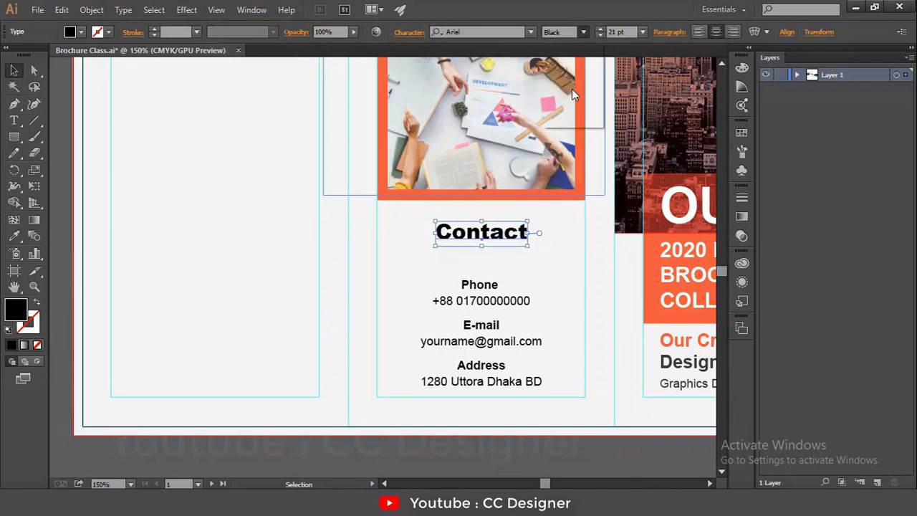
{"action": "left_click", "coordinate": [534, 255]}
Draw a thin horizontal divider bar with the Rectangle tool between the Contact heading and the Phone heading.
{"action": "left_click", "coordinate": [495, 301]}
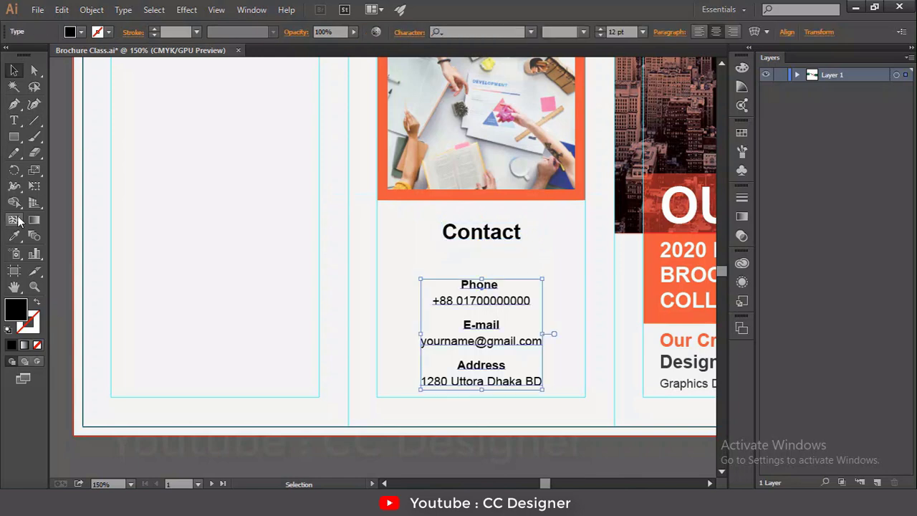
{"action": "left_click", "coordinate": [14, 137]}
{"action": "left_click", "coordinate": [79, 136]}
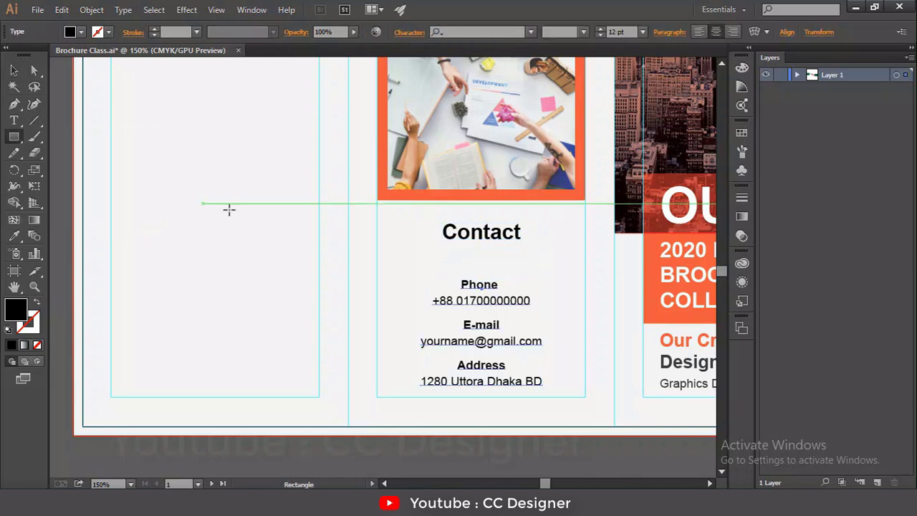
{"action": "left_click_drag", "start_coordinate": [450, 256], "coordinate": [511, 260]}
Color the divider bar under the Contact heading by sampling the red swatch beside the artboard with the Eyedropper.
{"action": "left_click_drag", "start_coordinate": [174, 270], "coordinate": [273, 268]}
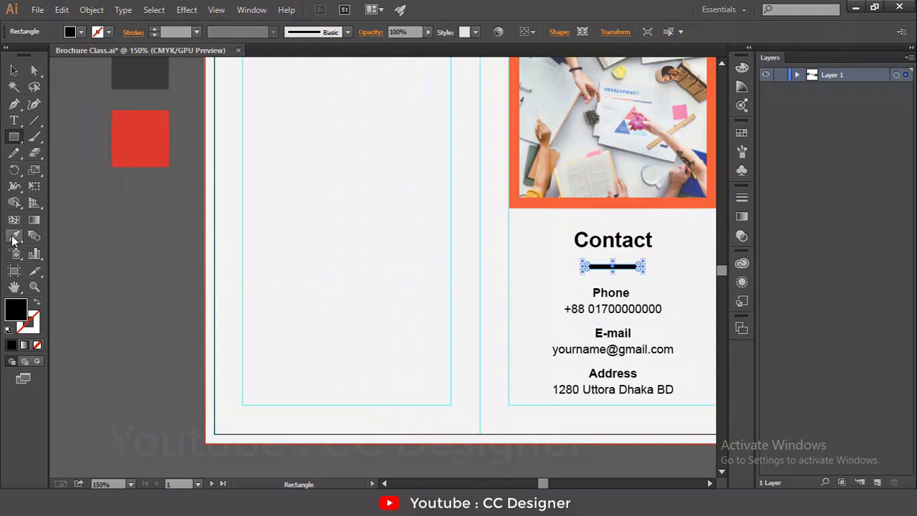
{"action": "left_click", "coordinate": [13, 236]}
{"action": "left_click", "coordinate": [144, 141]}
{"action": "left_click", "coordinate": [14, 70]}
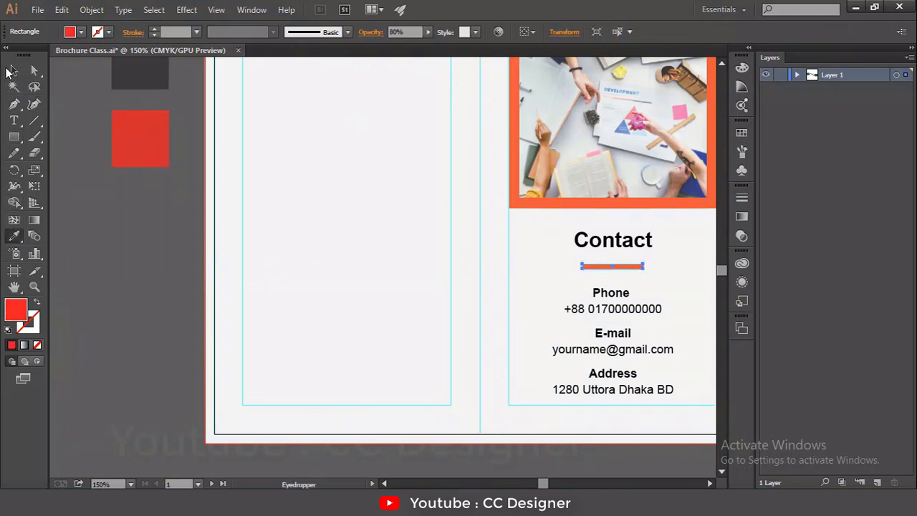
{"action": "left_click", "coordinate": [117, 243]}
Move the phone, e-mail and address text block slightly down to the middle panel's lower margin guide.
{"action": "left_click_drag", "start_coordinate": [320, 263], "coordinate": [214, 237]}
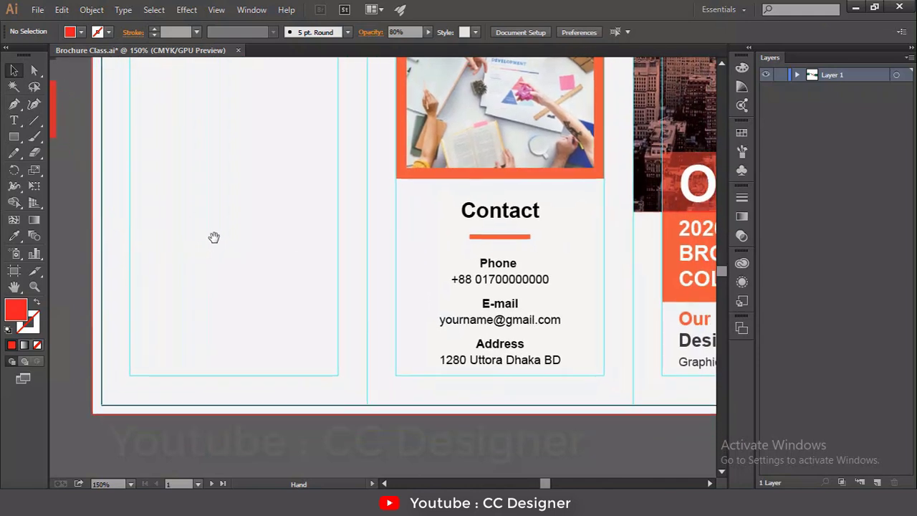
{"action": "left_click", "coordinate": [506, 346]}
{"action": "left_click_drag", "start_coordinate": [506, 345], "coordinate": [503, 357]}
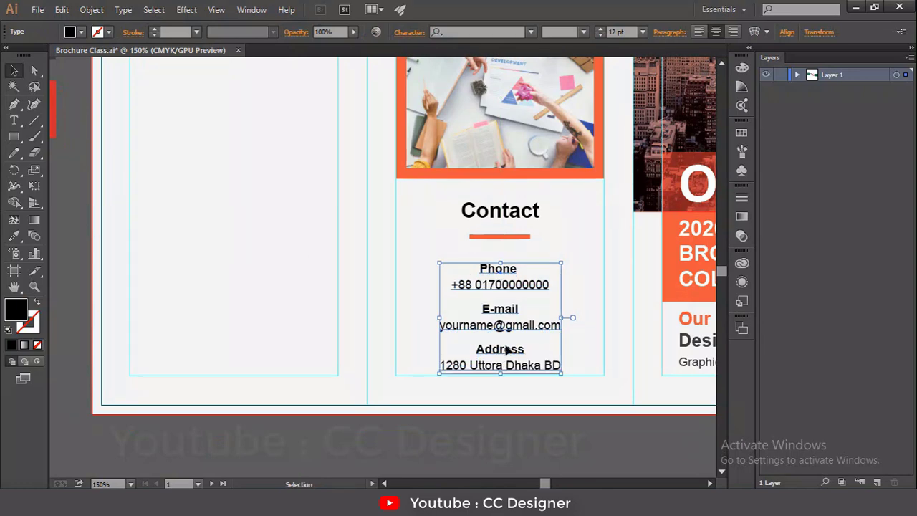
{"action": "left_click", "coordinate": [483, 449]}
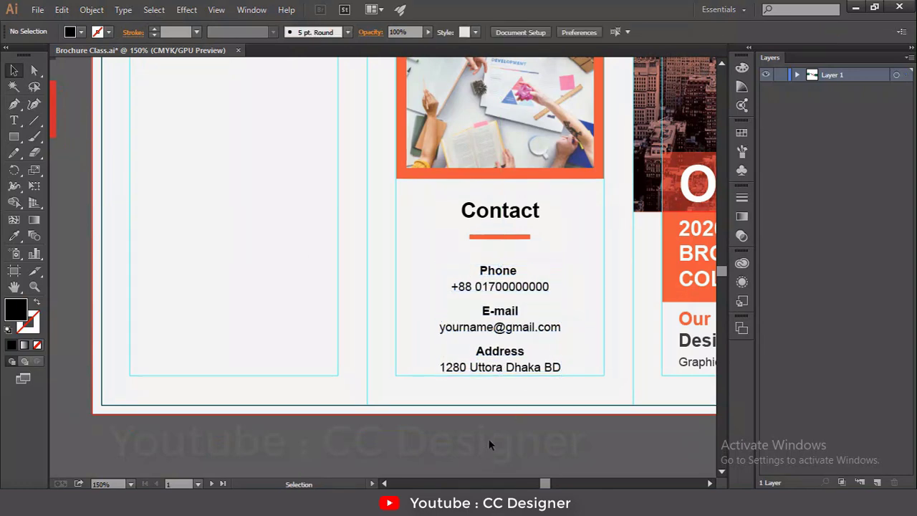
Move the "Our Creative Design Shop" text on the cover panel slightly down to the lower margin guide.
{"action": "left_click_drag", "start_coordinate": [606, 406], "coordinate": [420, 395]}
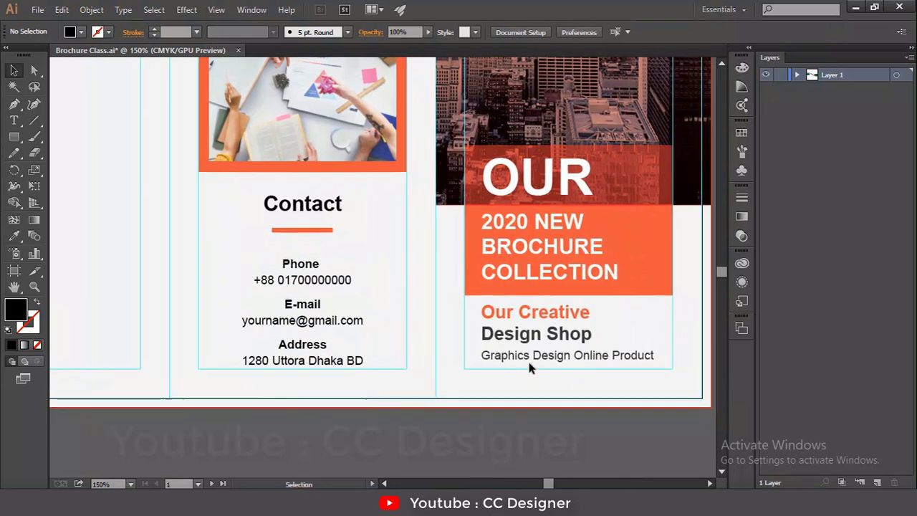
{"action": "left_click", "coordinate": [536, 361]}
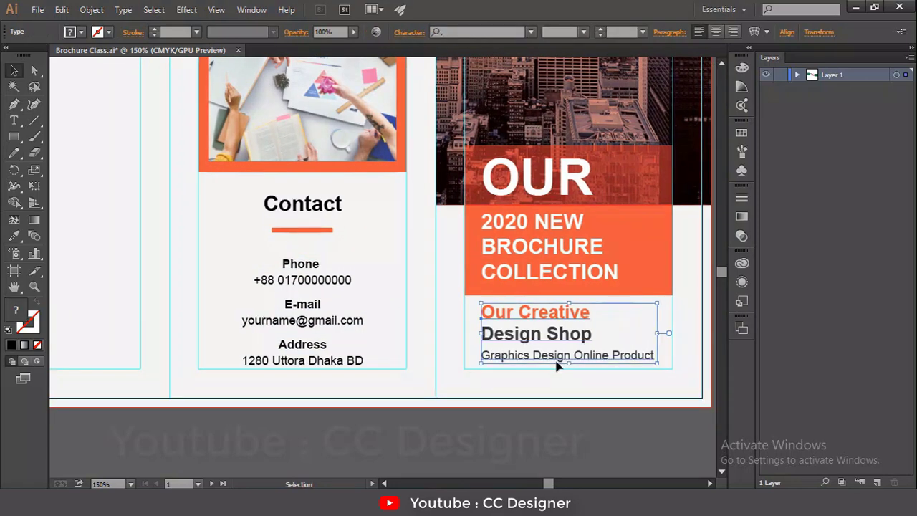
{"action": "left_click_drag", "start_coordinate": [557, 364], "coordinate": [560, 388]}
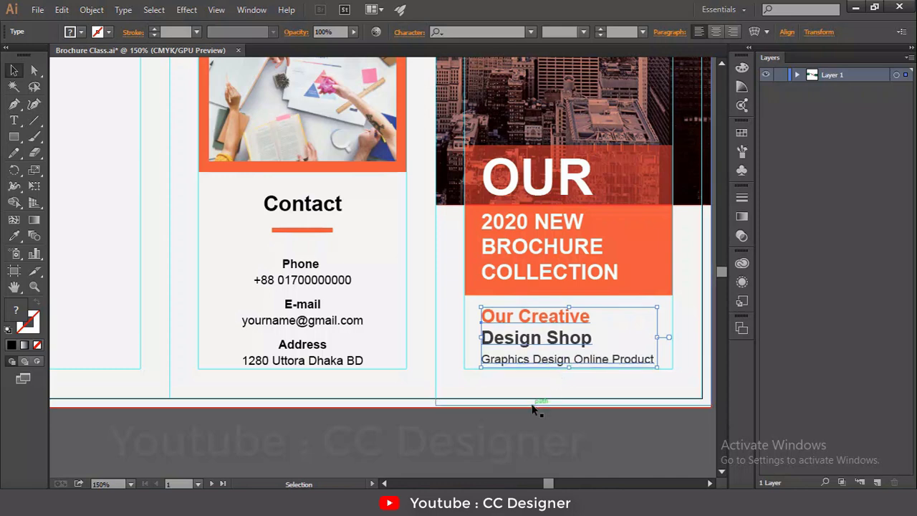
{"action": "left_click", "coordinate": [509, 417]}
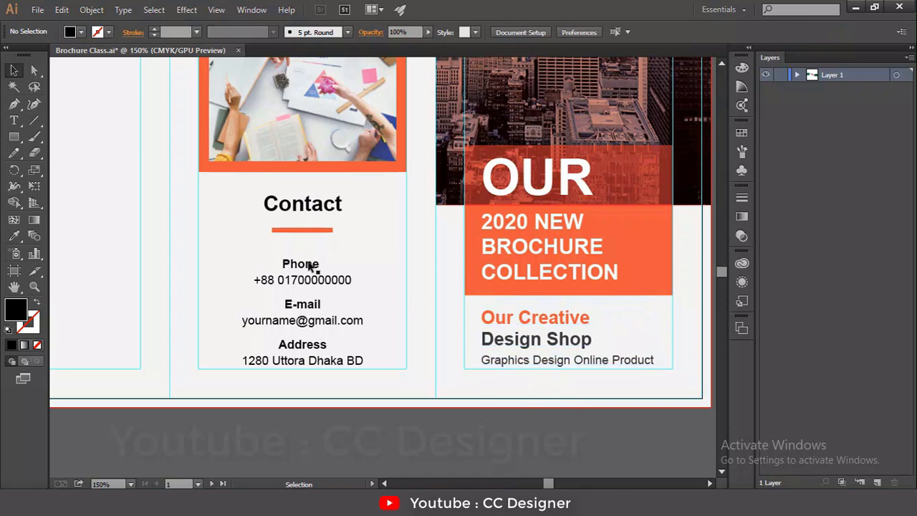
Duplicate the dark gray square behind the contact text below the photo, and place another copy in the left panel's lower part.
{"action": "left_click_drag", "start_coordinate": [248, 258], "coordinate": [270, 281]}
{"action": "left_click_drag", "start_coordinate": [208, 263], "coordinate": [430, 439]}
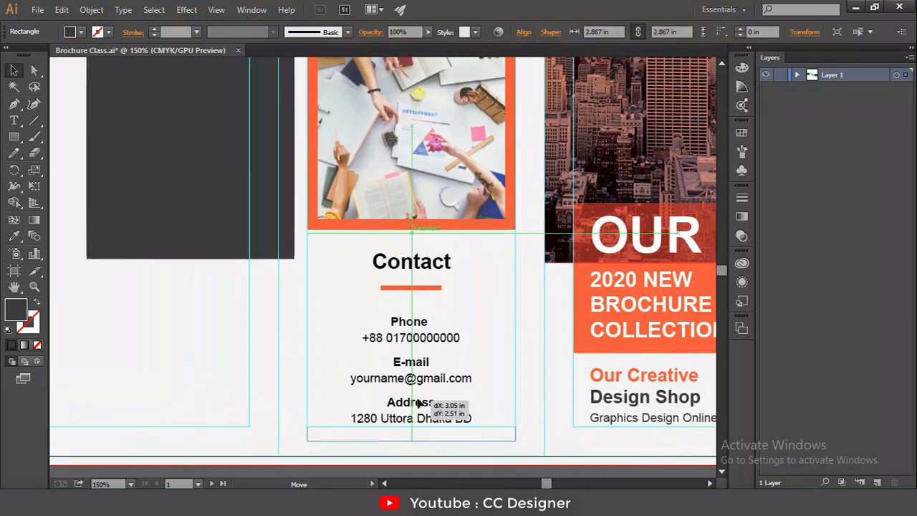
{"action": "scroll", "coordinate": [430, 438], "scroll_direction": "down", "scroll_amount": 1}
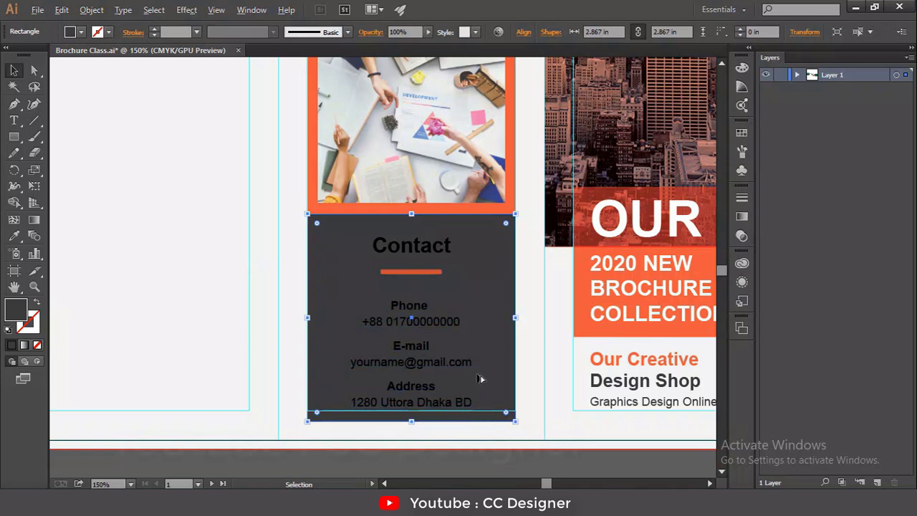
{"action": "left_click_drag", "start_coordinate": [481, 379], "coordinate": [201, 280]}
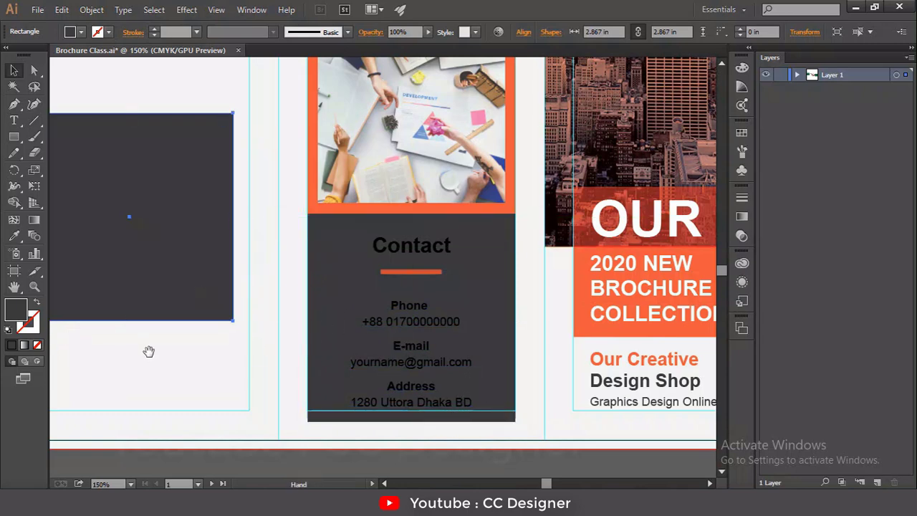
Fill the square behind the contact text by sampling the red swatch with the Eyedropper.
{"action": "left_click_drag", "start_coordinate": [147, 352], "coordinate": [352, 343]}
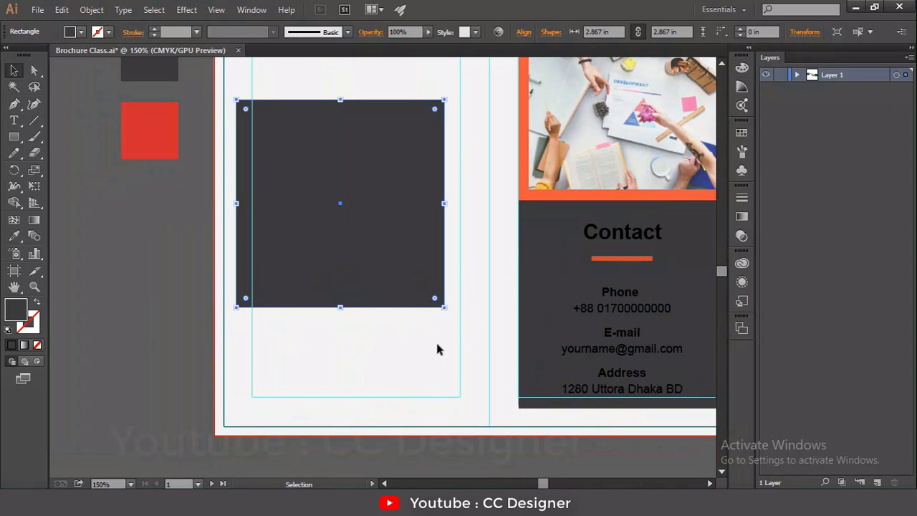
{"action": "left_click", "coordinate": [528, 278]}
{"action": "key", "text": "i"}
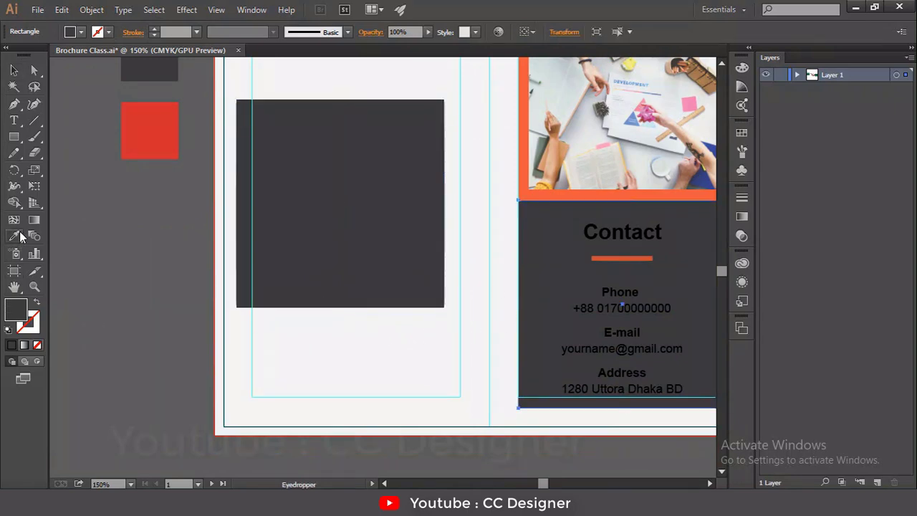
{"action": "left_click", "coordinate": [163, 126]}
Reduce the opacity of the red square behind the contact text to 28%.
{"action": "key", "text": "ctrl+0"}
{"action": "key", "text": "v"}
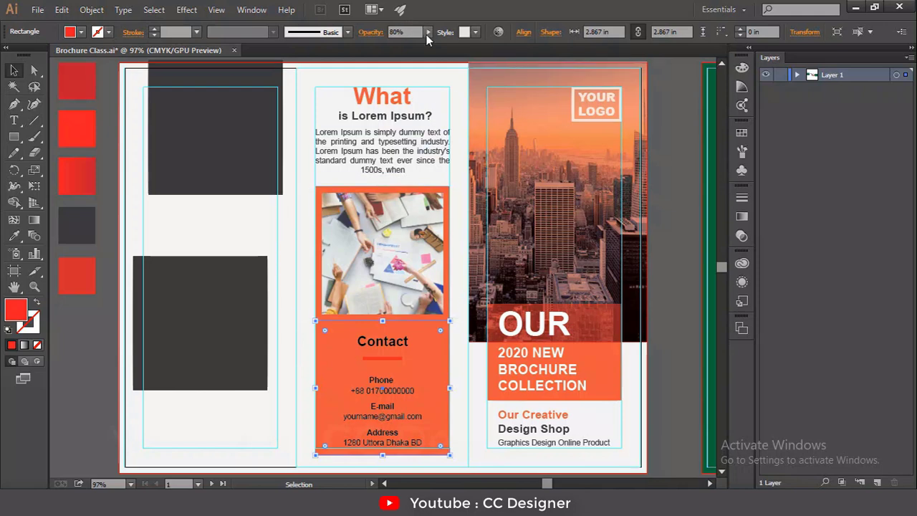
{"action": "left_click_drag", "start_coordinate": [401, 42], "coordinate": [387, 43]}
{"action": "left_click", "coordinate": [91, 346]}
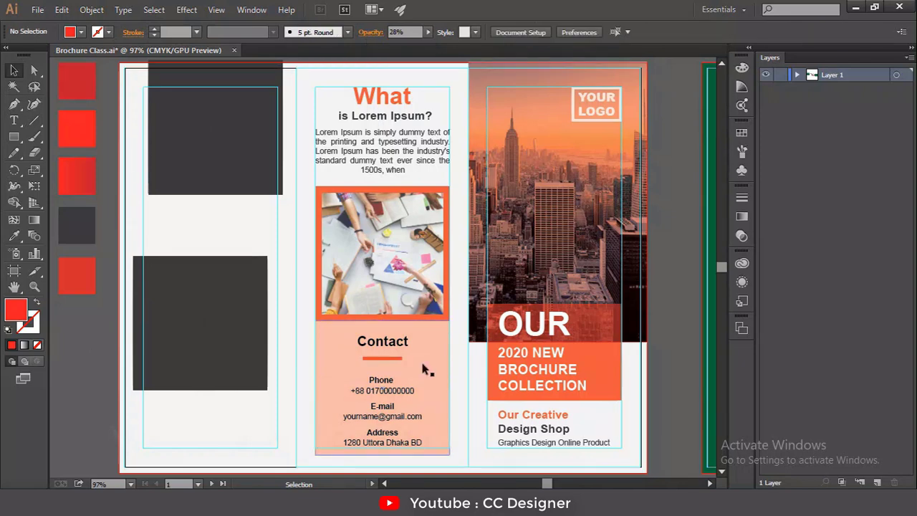
Duplicate the translucent red square from behind the contact text onto the middle panel's photo and set the copy's opacity to 20%.
{"action": "left_click_drag", "start_coordinate": [423, 369], "coordinate": [423, 235]}
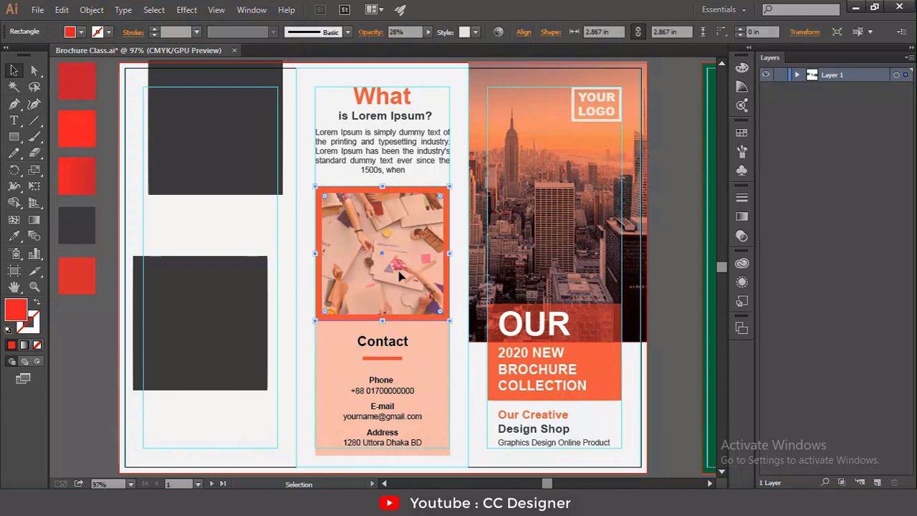
{"action": "left_click", "coordinate": [396, 32]}
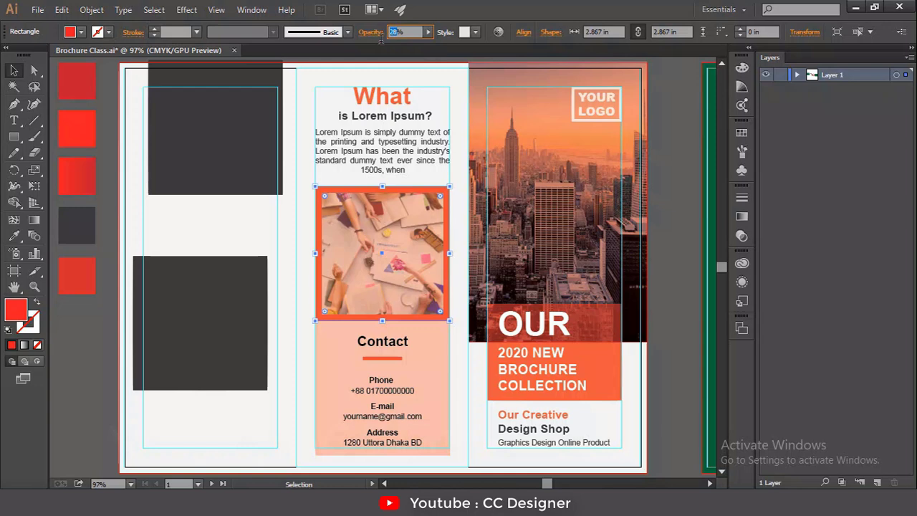
{"action": "type", "text": "20"}
{"action": "key", "text": "Return"}
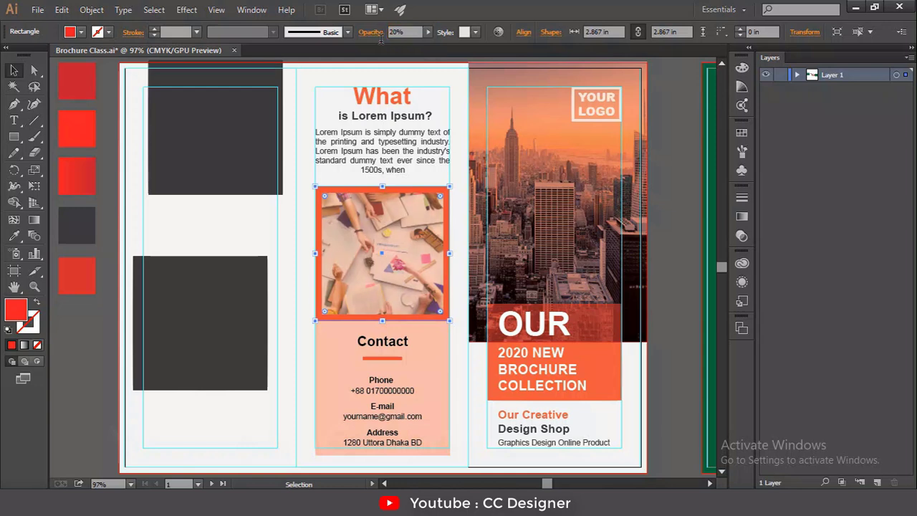
{"action": "left_click", "coordinate": [63, 351]}
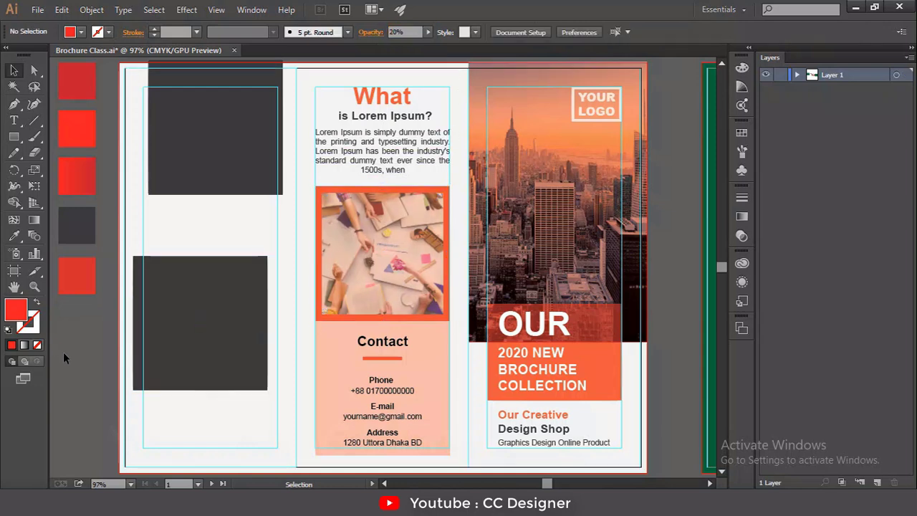
Raise the opacity of the red overlay on the middle photo to 49% and match the cover overlay's Multiply blending mode.
{"action": "left_click", "coordinate": [405, 267]}
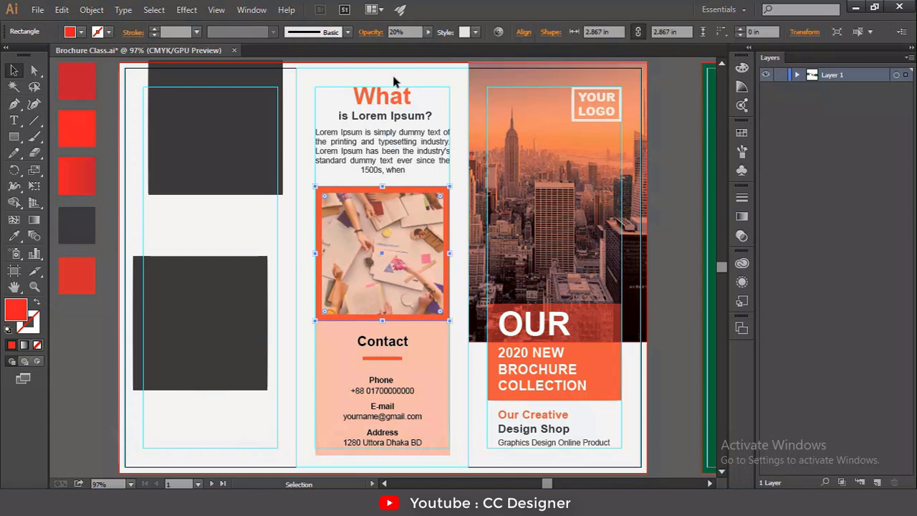
{"action": "left_click", "coordinate": [551, 192]}
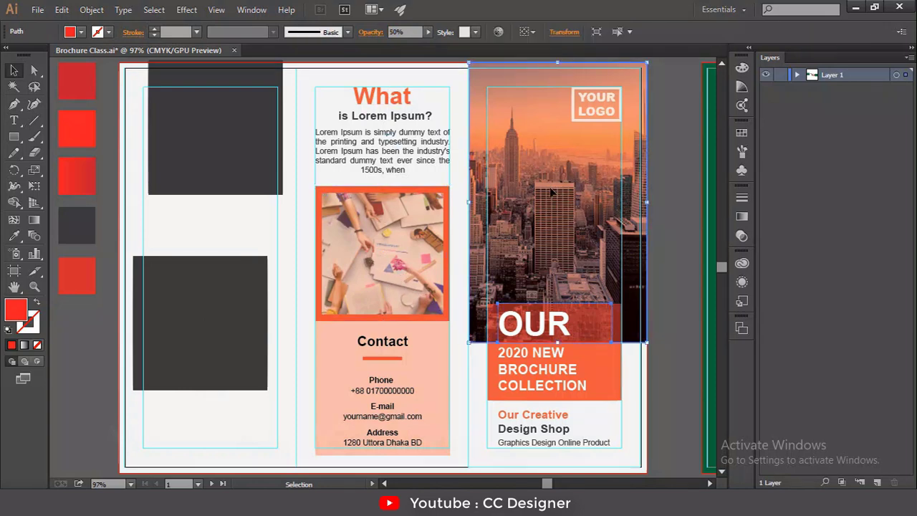
{"action": "left_click", "coordinate": [371, 33]}
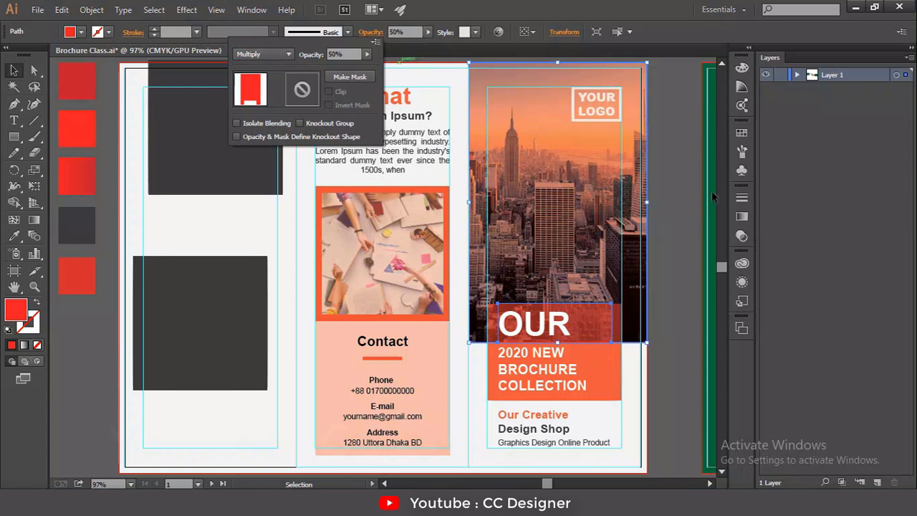
{"action": "left_click", "coordinate": [421, 258]}
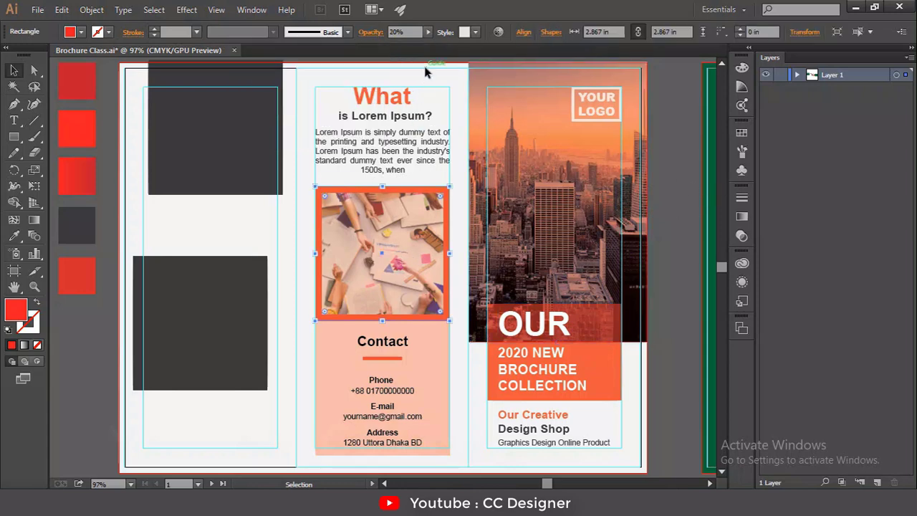
{"action": "left_click", "coordinate": [428, 31]}
{"action": "left_click_drag", "start_coordinate": [381, 44], "coordinate": [401, 43]}
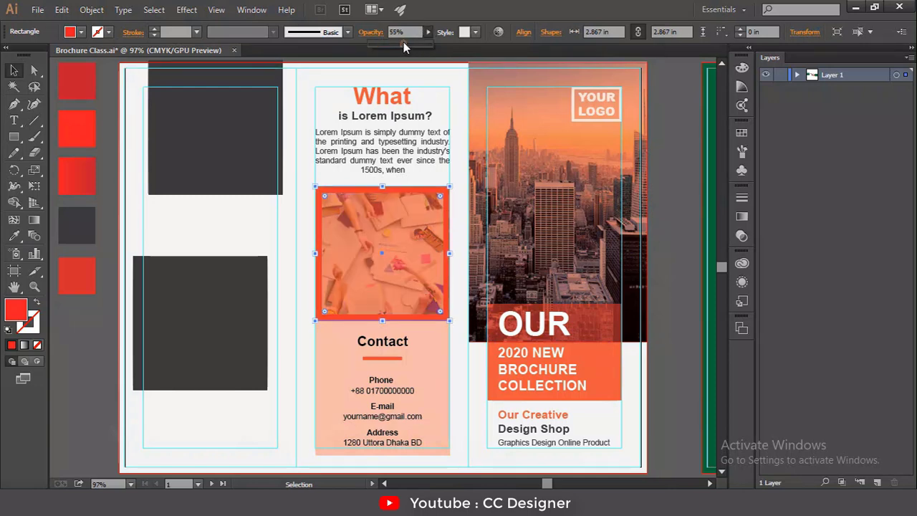
{"action": "left_click", "coordinate": [371, 31]}
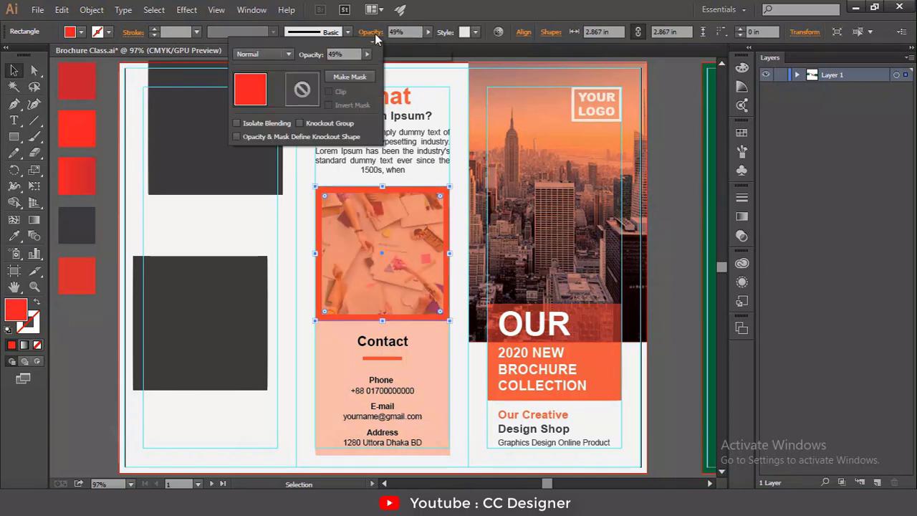
{"action": "left_click", "coordinate": [278, 58]}
{"action": "left_click", "coordinate": [275, 101]}
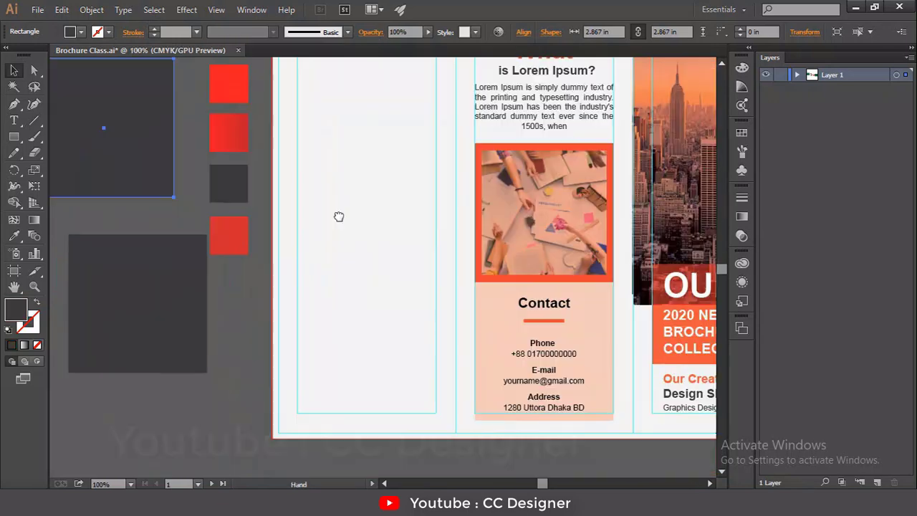
Draw a dark gray circle with the Ellipse tool just above the left panel's upper-left corner.
{"action": "left_click_drag", "start_coordinate": [339, 217], "coordinate": [303, 215]}
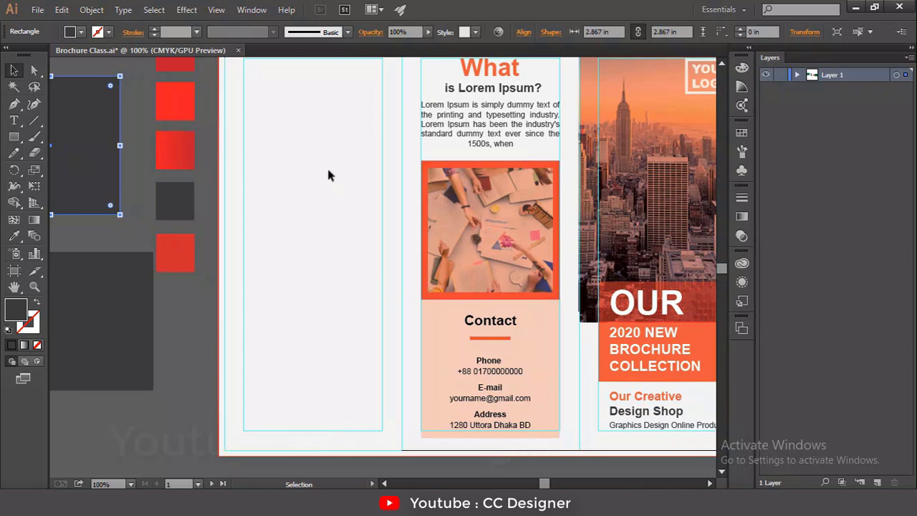
{"action": "left_click_drag", "start_coordinate": [326, 157], "coordinate": [358, 201]}
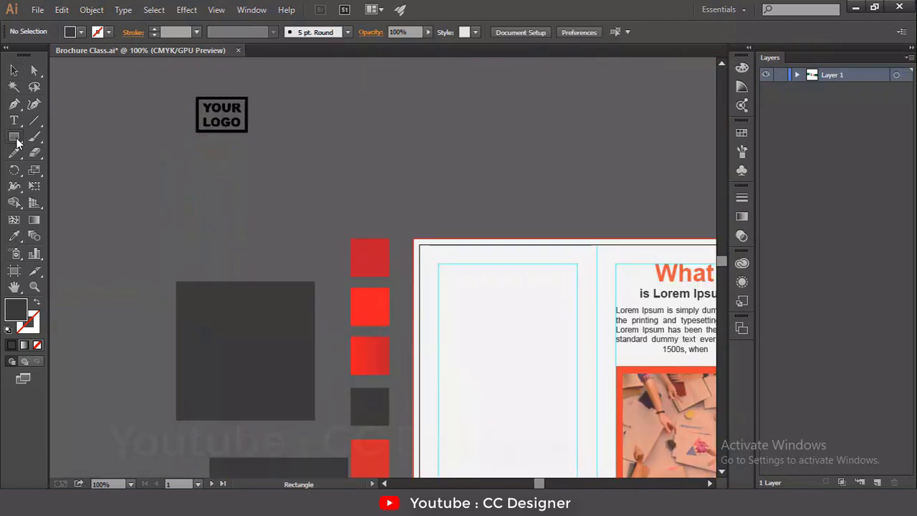
{"action": "left_click_drag", "start_coordinate": [14, 137], "coordinate": [96, 169]}
{"action": "left_click_drag", "start_coordinate": [335, 86], "coordinate": [473, 207]}
{"action": "left_click", "coordinate": [14, 69]}
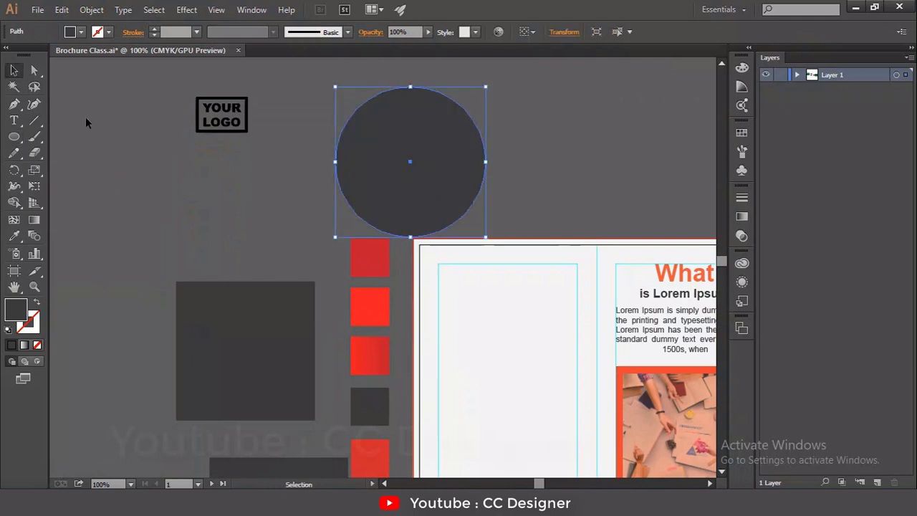
Enlarge the circle into a taller ellipse over the left panel's upper-left corner and put a spare copy beside the artboard.
{"action": "left_click_drag", "start_coordinate": [265, 188], "coordinate": [188, 122]}
{"action": "left_click_drag", "start_coordinate": [337, 119], "coordinate": [413, 244]}
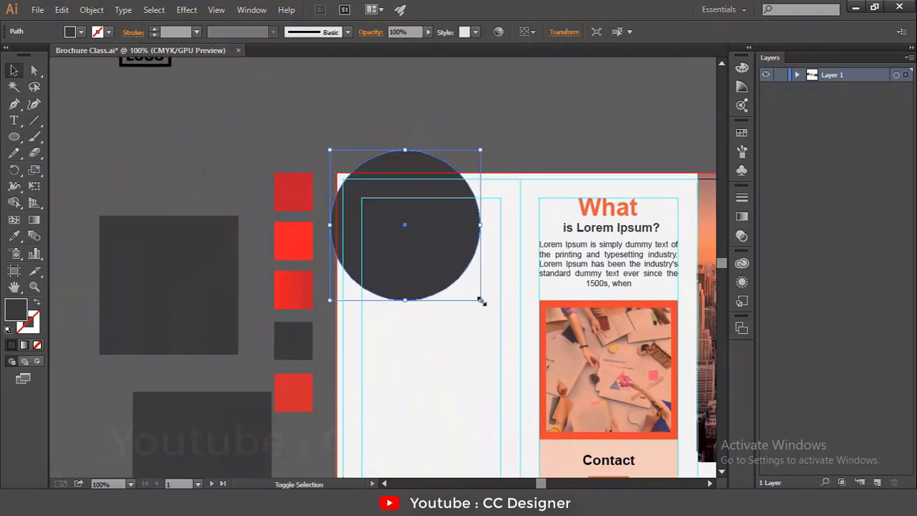
{"action": "left_click_drag", "start_coordinate": [481, 304], "coordinate": [488, 342]}
{"action": "left_click_drag", "start_coordinate": [433, 283], "coordinate": [433, 292]}
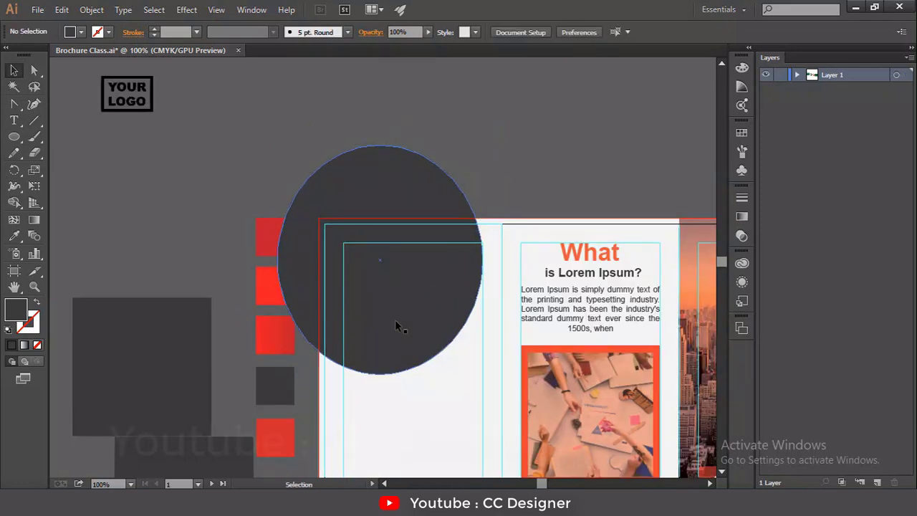
{"action": "left_click_drag", "start_coordinate": [395, 320], "coordinate": [140, 217]}
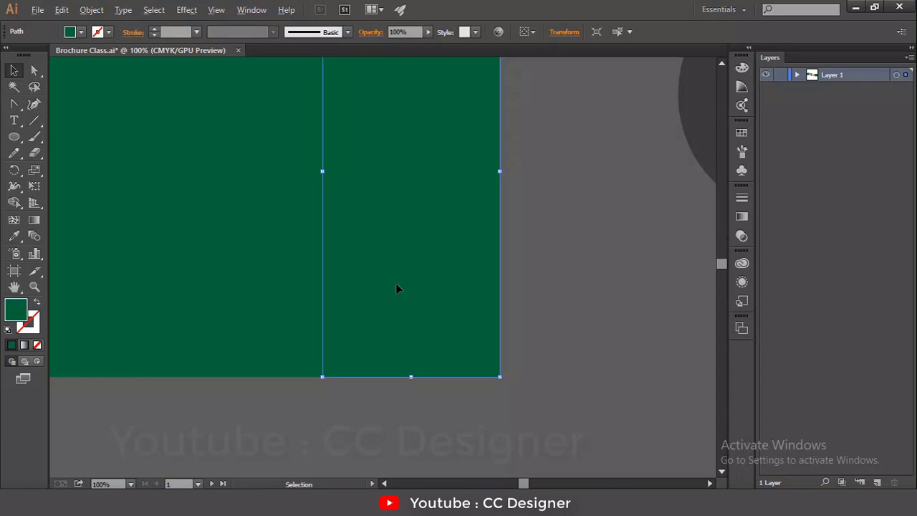
Position the green panel-sized rectangle over the brochure's left panel and bring it to the front.
{"action": "left_click_drag", "start_coordinate": [397, 288], "coordinate": [584, 447]}
{"action": "key", "text": "space"}
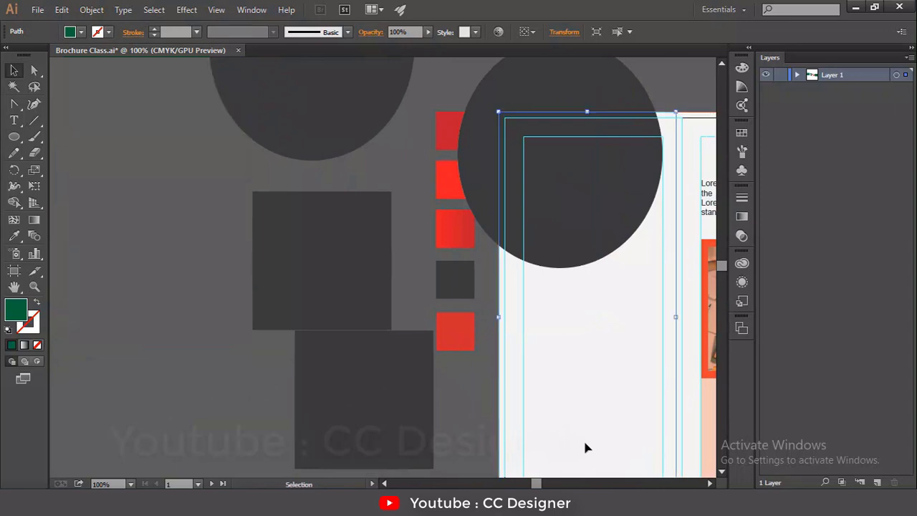
{"action": "right_click", "coordinate": [607, 455]}
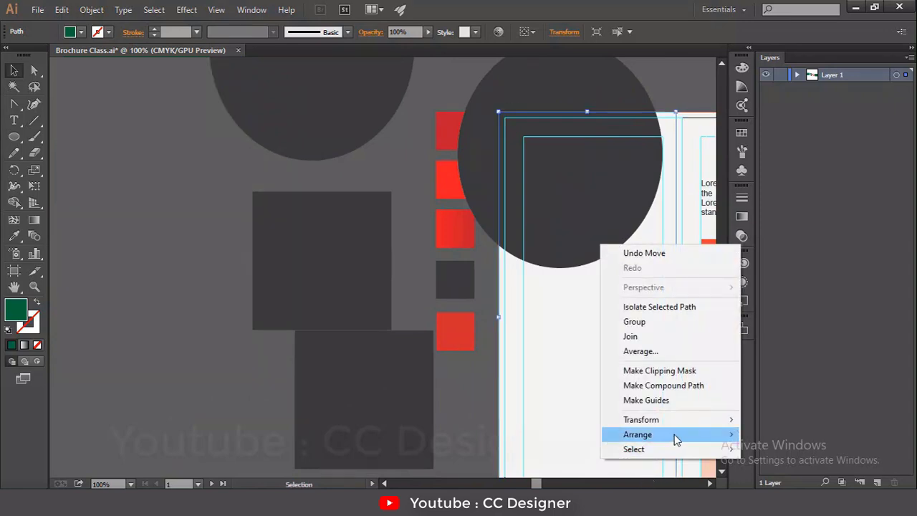
{"action": "mouse_move", "coordinate": [679, 435]}
{"action": "left_click", "coordinate": [763, 434]}
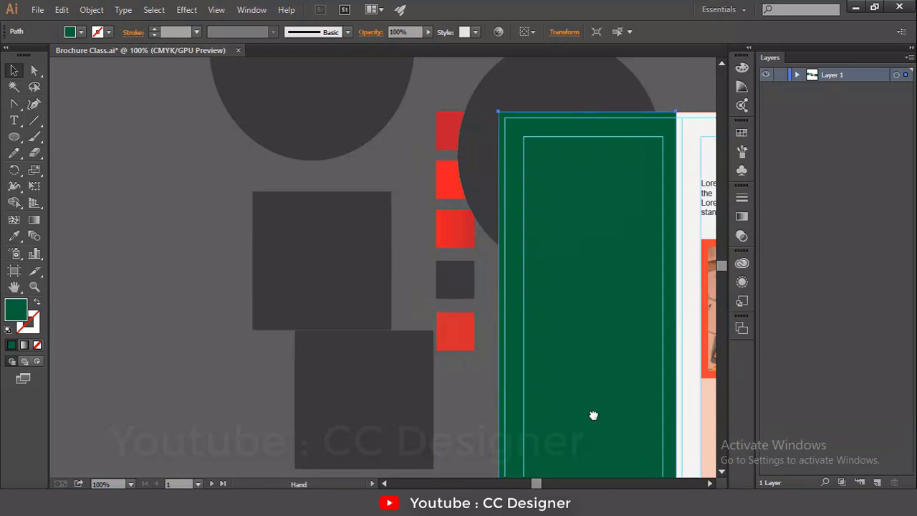
Widen the green rectangle slightly so its inner edge meets the fold guide beside the middle panel.
{"action": "left_click_drag", "start_coordinate": [594, 416], "coordinate": [495, 262]}
{"action": "left_click_drag", "start_coordinate": [464, 342], "coordinate": [467, 352]}
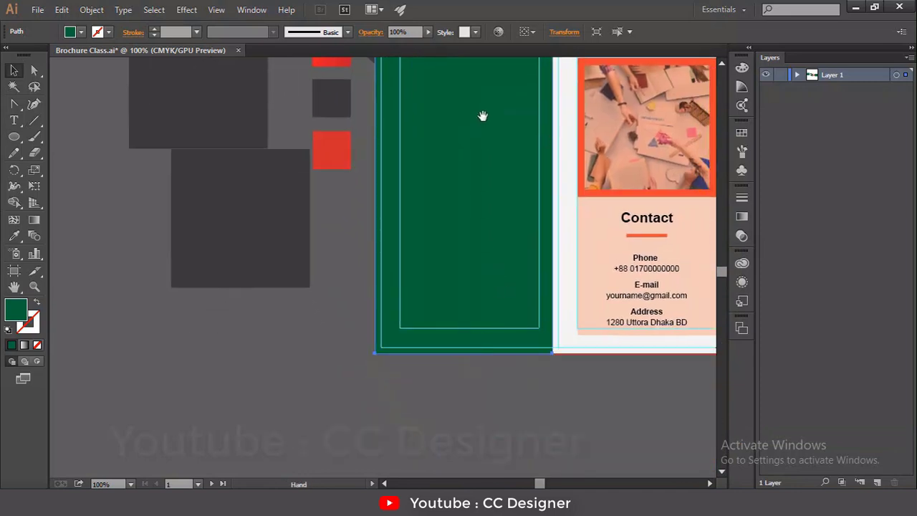
{"action": "left_click_drag", "start_coordinate": [480, 114], "coordinate": [436, 289]}
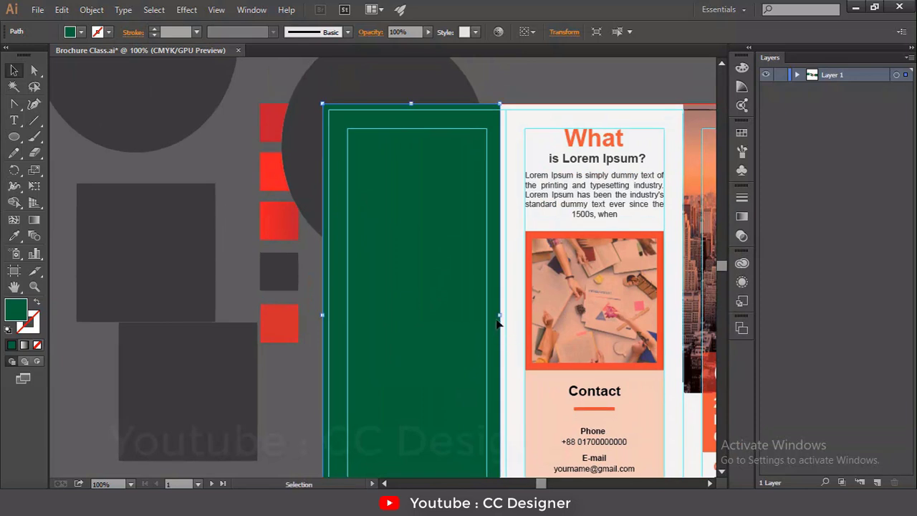
{"action": "left_click_drag", "start_coordinate": [500, 316], "coordinate": [506, 318]}
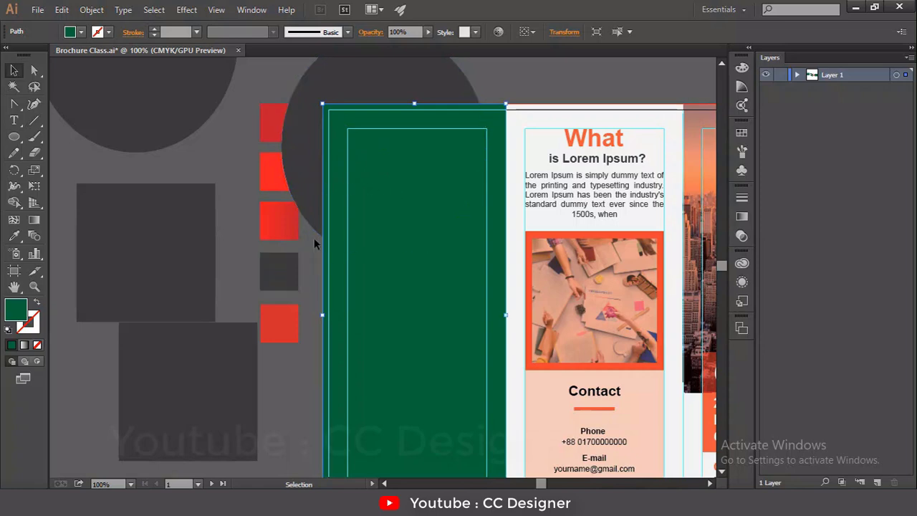
Divide the overlapping green rectangle and gray ellipse with Pathfinder and ungroup the resulting pieces.
{"action": "left_click", "coordinate": [318, 194], "text": "shift"}
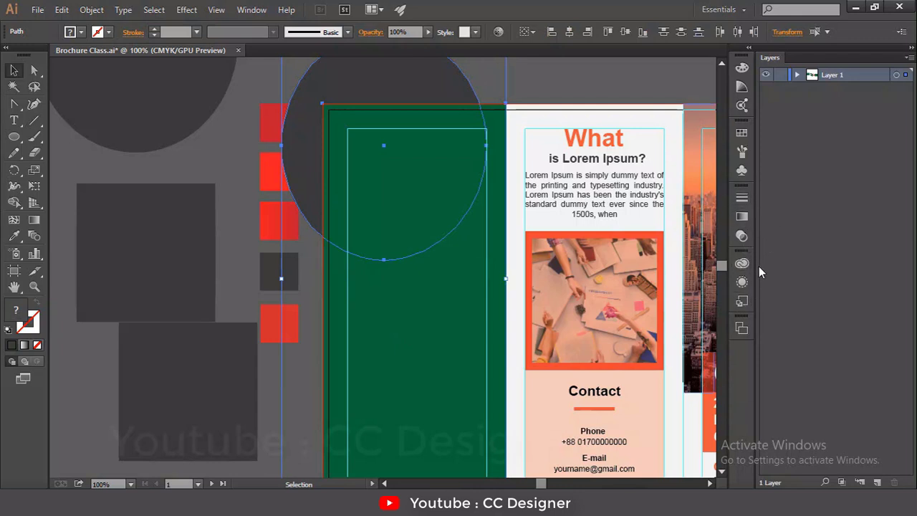
{"action": "left_click", "coordinate": [251, 10]}
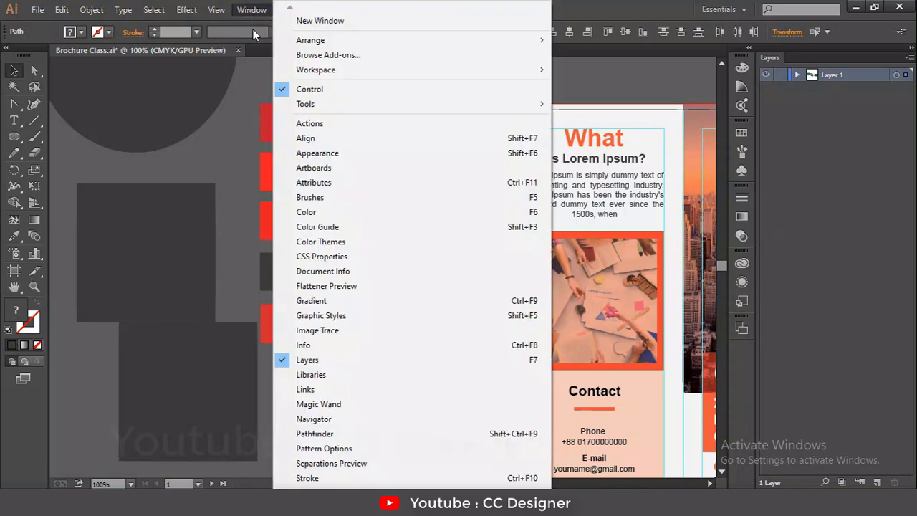
{"action": "left_click", "coordinate": [373, 432]}
{"action": "left_click", "coordinate": [643, 168]}
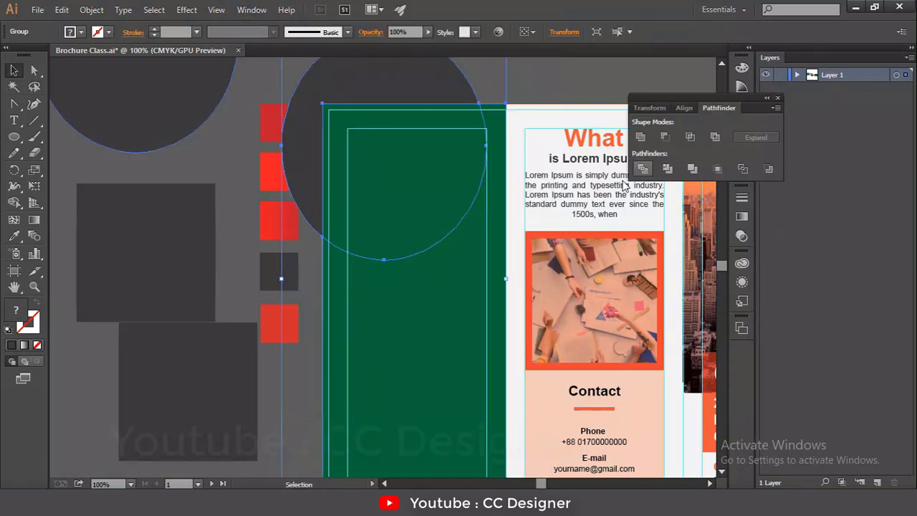
{"action": "left_click", "coordinate": [222, 143]}
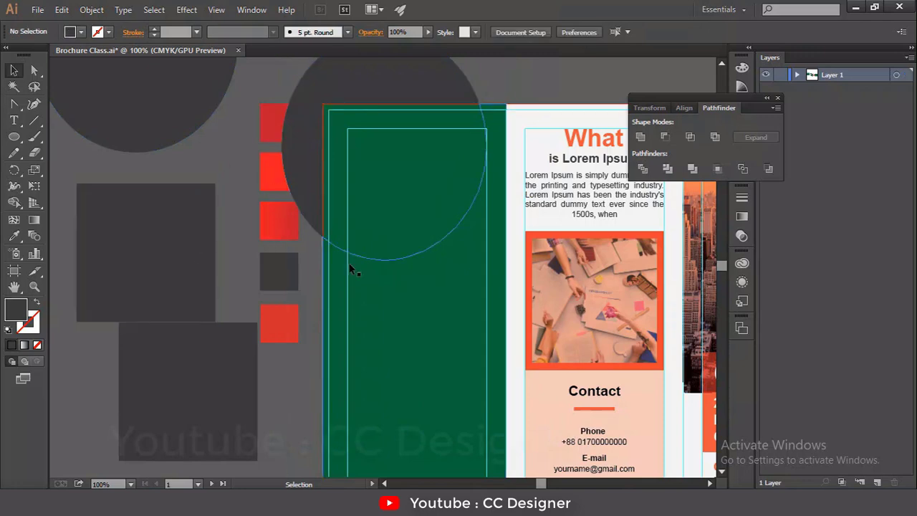
{"action": "right_click", "coordinate": [431, 295]}
{"action": "left_click", "coordinate": [459, 373]}
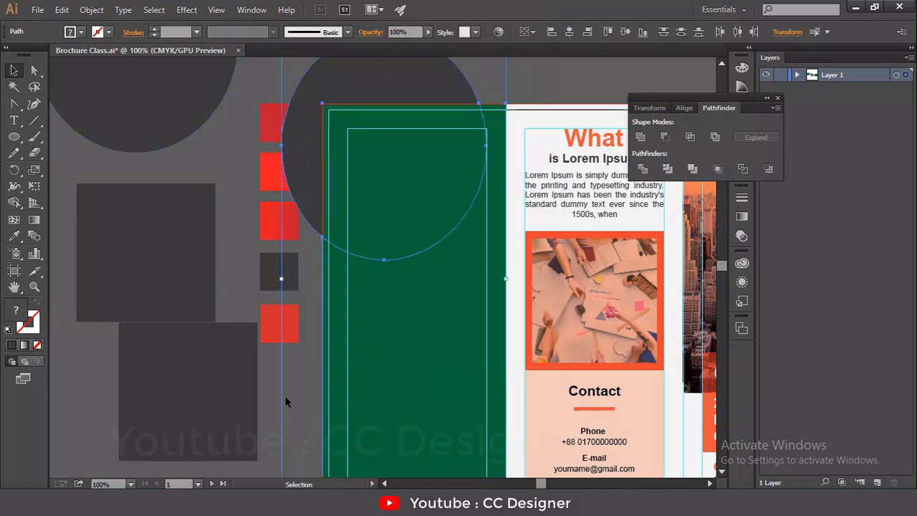
Delete the green piece outside the ellipse and the gray ellipse piece outside the left panel.
{"action": "left_click", "coordinate": [284, 396]}
{"action": "left_click", "coordinate": [382, 384]}
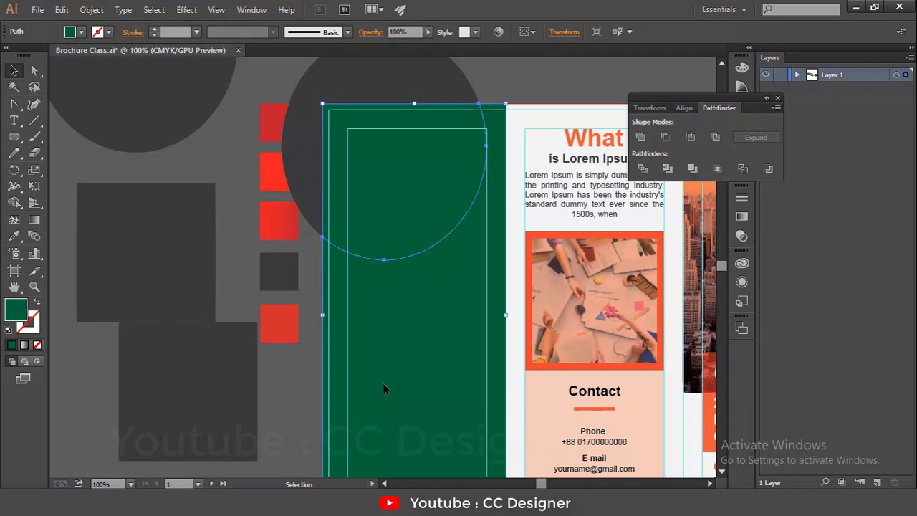
{"action": "key", "text": "ctrl+x"}
{"action": "left_click", "coordinate": [299, 169]}
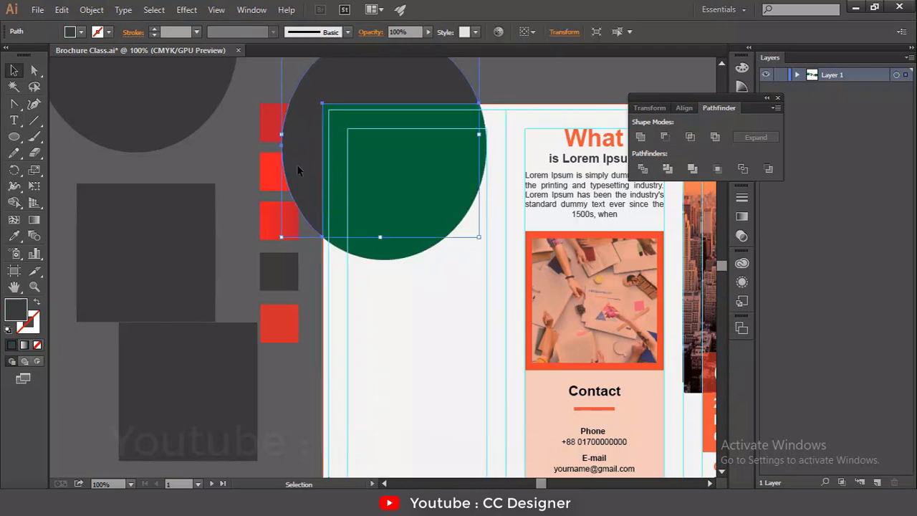
{"action": "key", "text": "ctrl+7"}
Duplicate the curved green shape above the left panel and select the original on the artboard.
{"action": "left_click", "coordinate": [423, 262]}
{"action": "left_click_drag", "start_coordinate": [440, 262], "coordinate": [454, 131]}
{"action": "left_click", "coordinate": [455, 301]}
{"action": "left_click", "coordinate": [457, 241]}
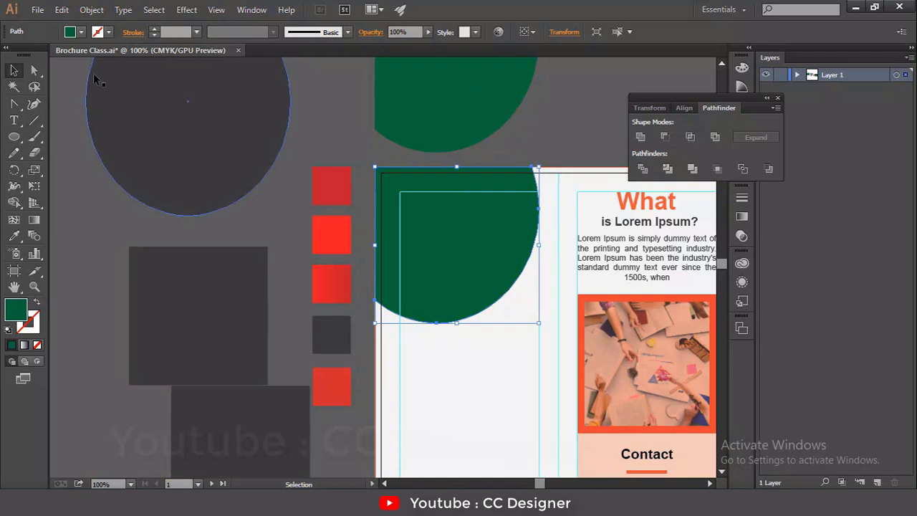
{"action": "left_click", "coordinate": [83, 11]}
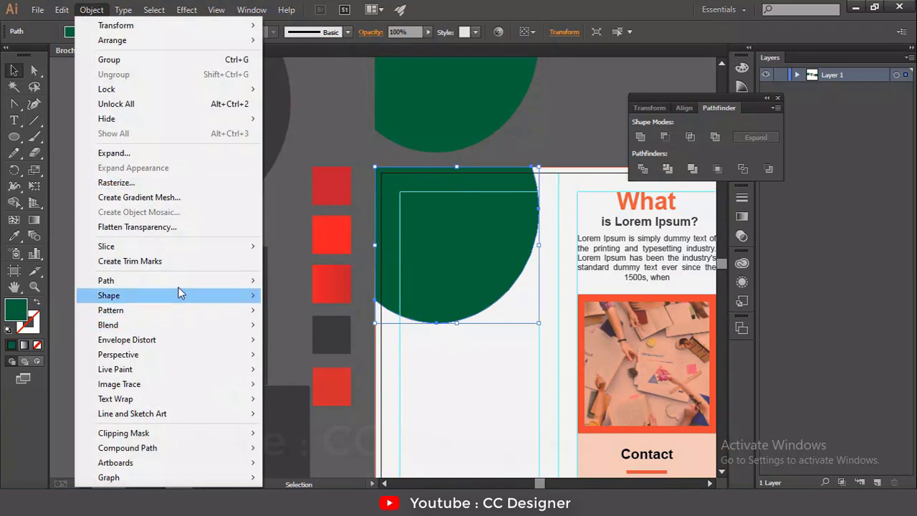
{"action": "mouse_move", "coordinate": [184, 276]}
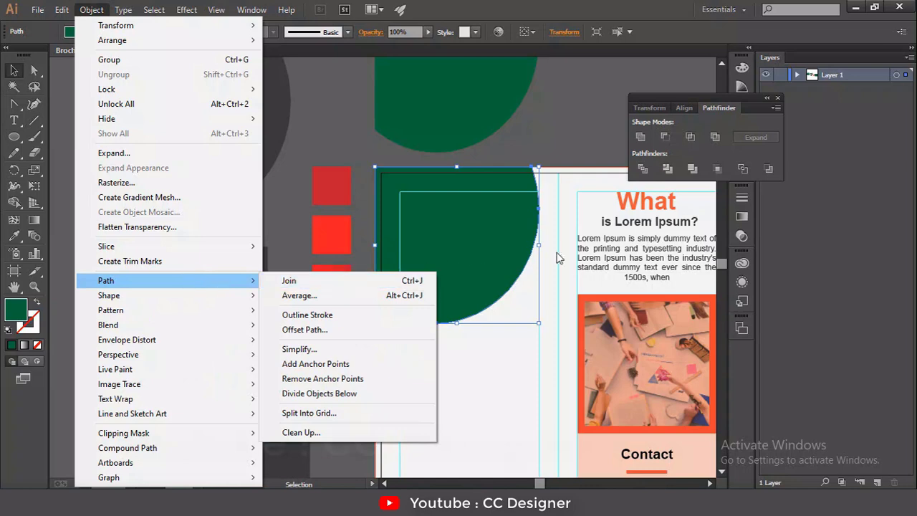
{"action": "left_click", "coordinate": [552, 146]}
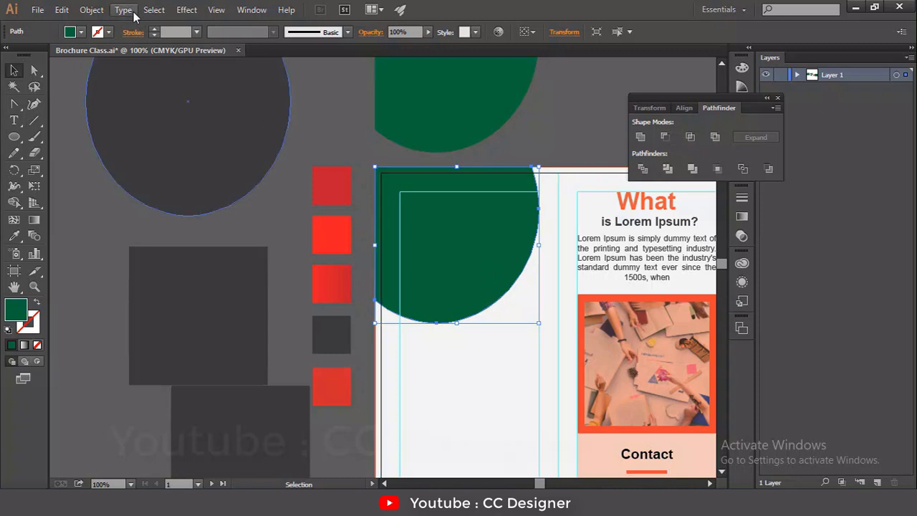
Move the spare curved green shape slightly farther up, away from the left panel.
{"action": "left_click_drag", "start_coordinate": [493, 113], "coordinate": [510, 93]}
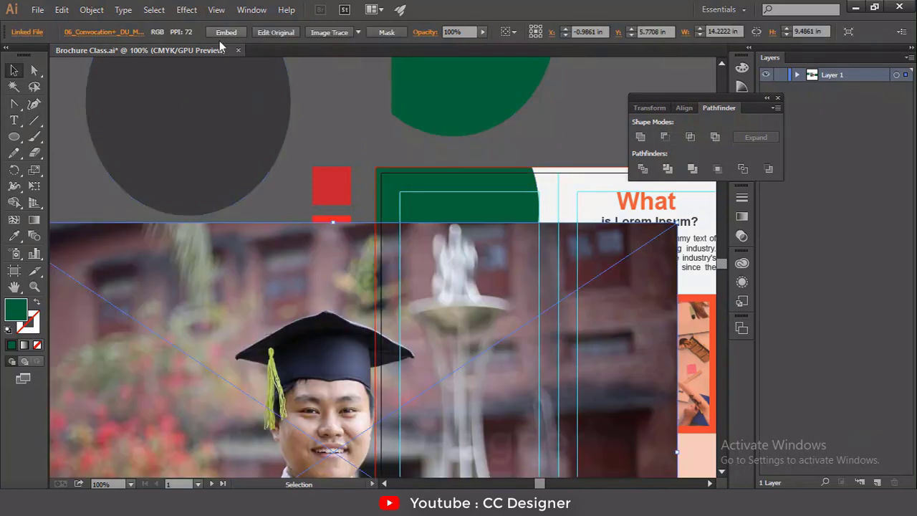
Embed the graduate photo, scale it to about 5.28 × 3.52 in over the left panel's upper corner, and send it behind the green shape.
{"action": "left_click", "coordinate": [230, 32]}
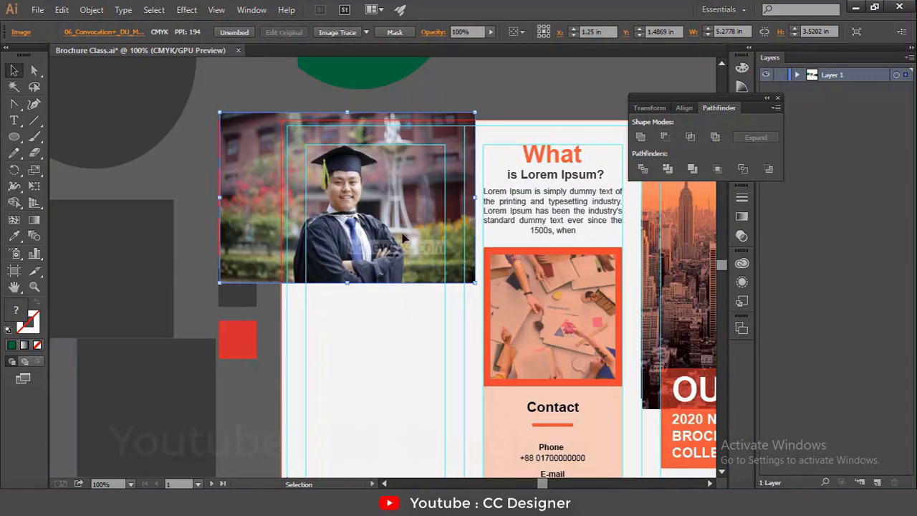
{"action": "key", "text": "ctrl"}
{"action": "key", "text": "ctrl+bracketleft"}
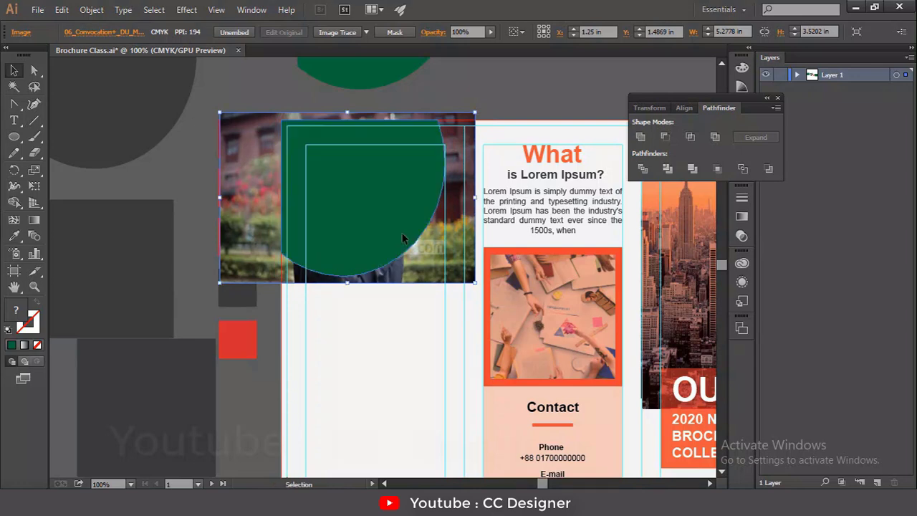
Set the curved green shape's opacity to 50% and shift the graduate photo about 0.25 in to the right beneath it.
{"action": "left_click", "coordinate": [378, 175]}
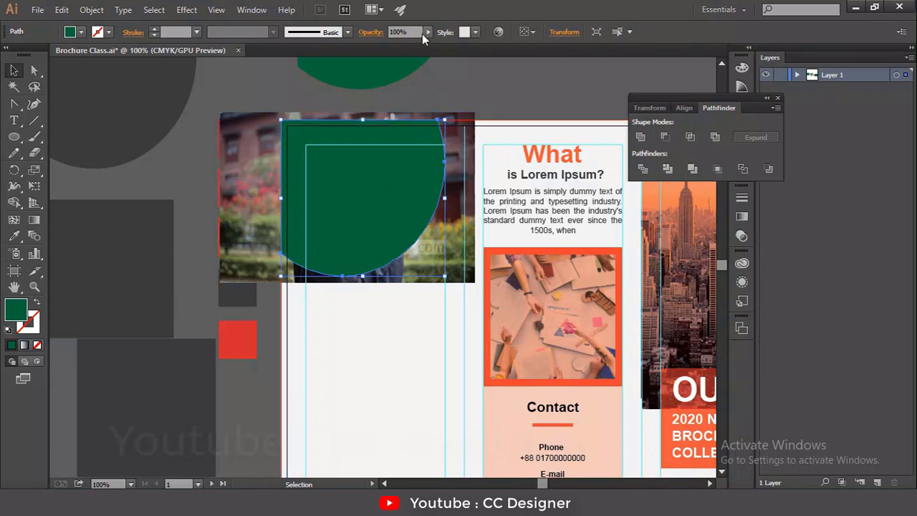
{"action": "left_click", "coordinate": [427, 32]}
{"action": "left_click_drag", "start_coordinate": [432, 44], "coordinate": [399, 46]}
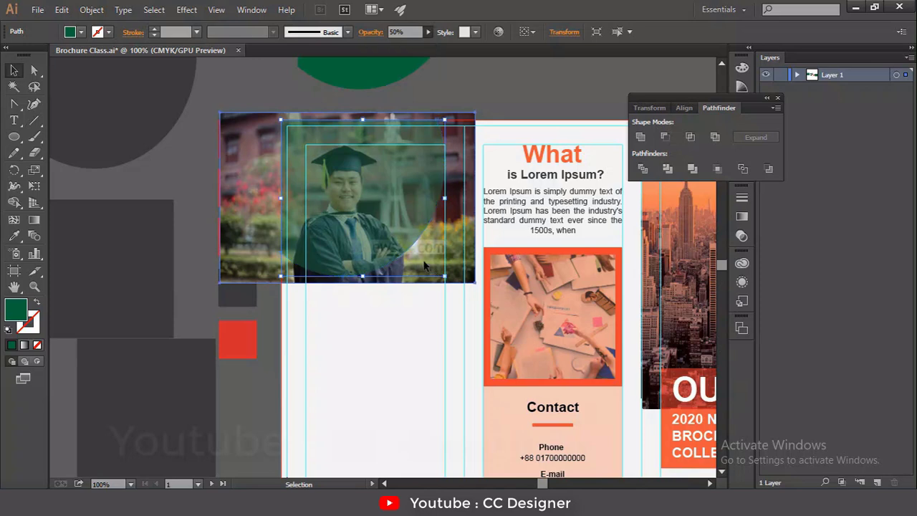
{"action": "left_click_drag", "start_coordinate": [423, 266], "coordinate": [433, 266]}
Clip the graduate photo to the curved green shape with a clipping mask and deselect the result.
{"action": "left_click", "coordinate": [380, 198]}
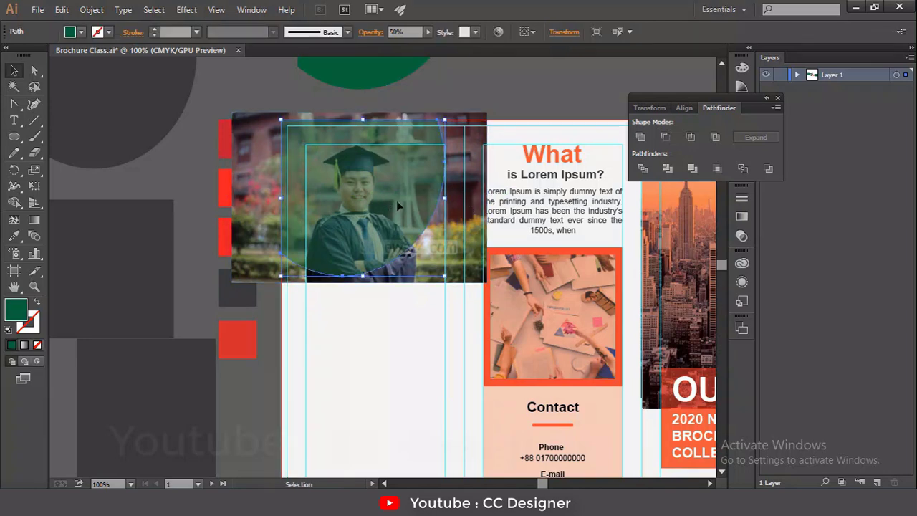
{"action": "left_click", "coordinate": [470, 206], "text": "shift"}
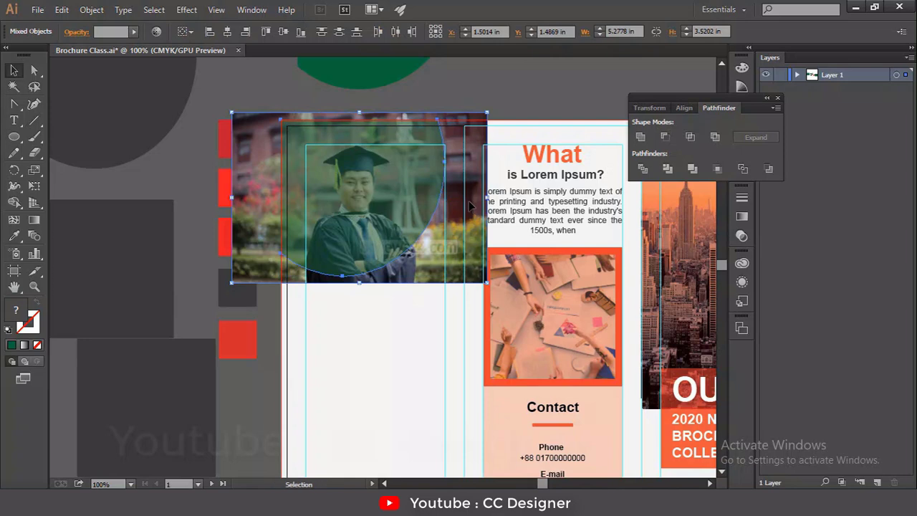
{"action": "right_click", "coordinate": [471, 206]}
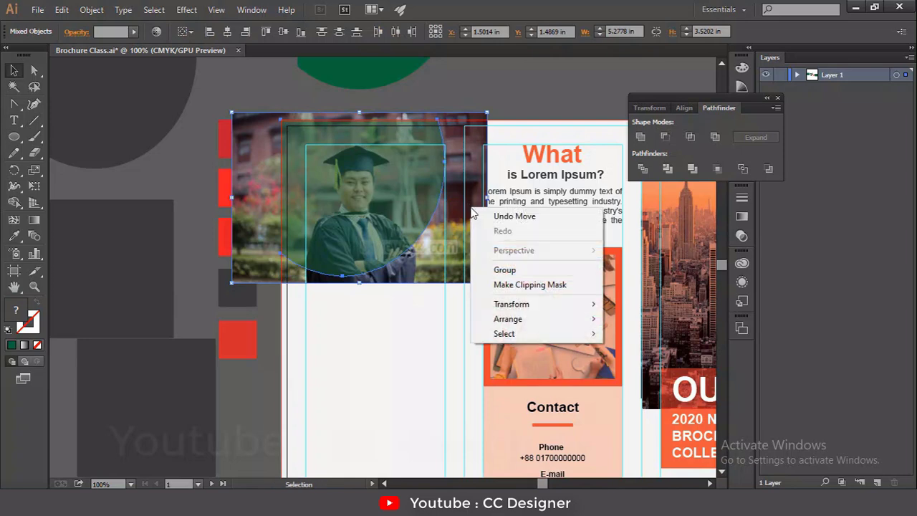
{"action": "left_click", "coordinate": [505, 285]}
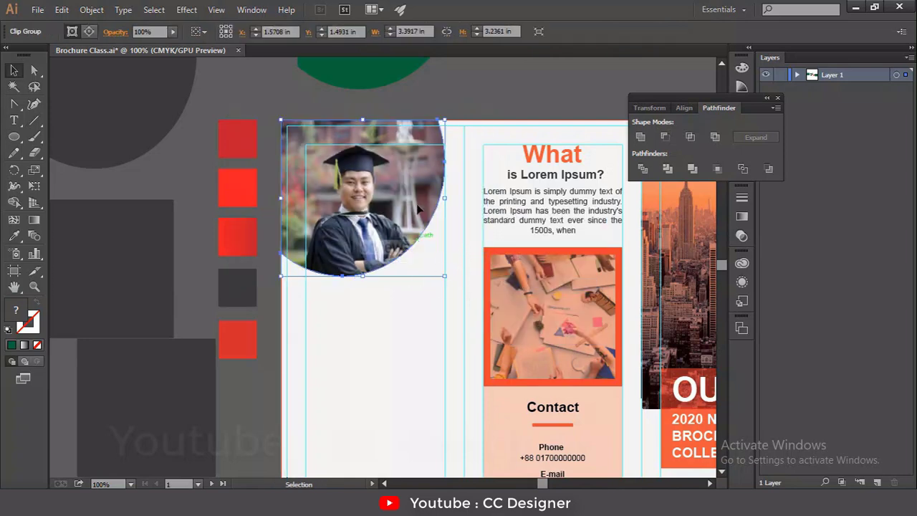
{"action": "left_click", "coordinate": [473, 86]}
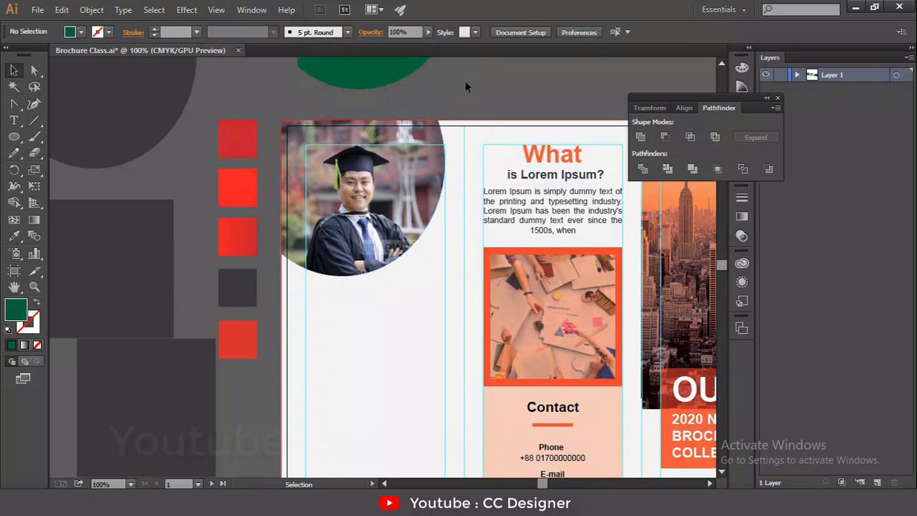
{"action": "key", "text": "space"}
{"action": "left_click_drag", "start_coordinate": [418, 218], "coordinate": [507, 276]}
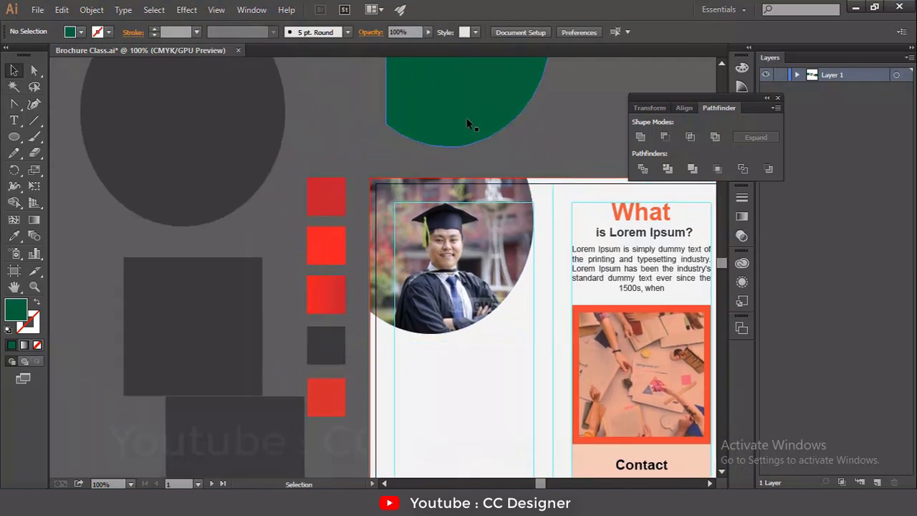
Place the green cropped circle over the graduate photo and give it the appearance of the lowest red swatch.
{"action": "left_click_drag", "start_coordinate": [466, 117], "coordinate": [450, 304]}
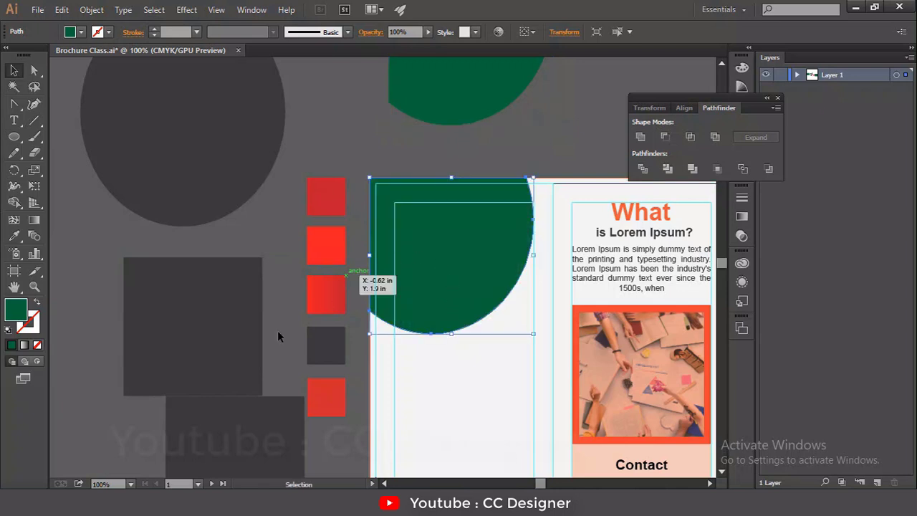
{"action": "left_click", "coordinate": [14, 236]}
{"action": "left_click", "coordinate": [341, 392]}
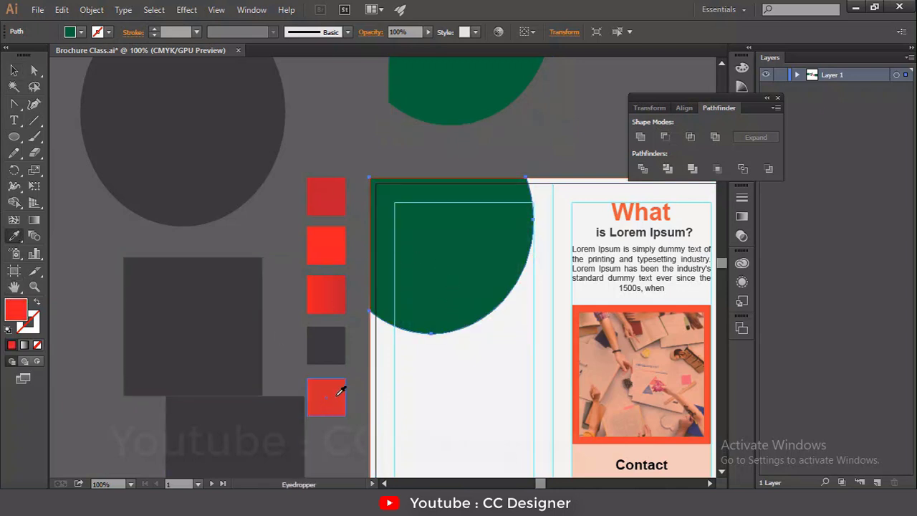
{"action": "left_click", "coordinate": [14, 71]}
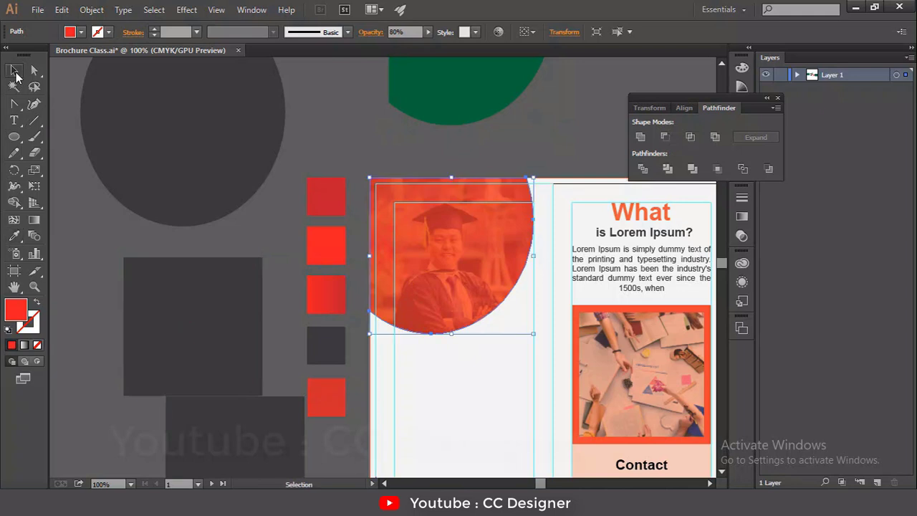
Set the red overlay on the graduate photo to 50% opacity with the Multiply blend mode.
{"action": "left_click", "coordinate": [396, 32]}
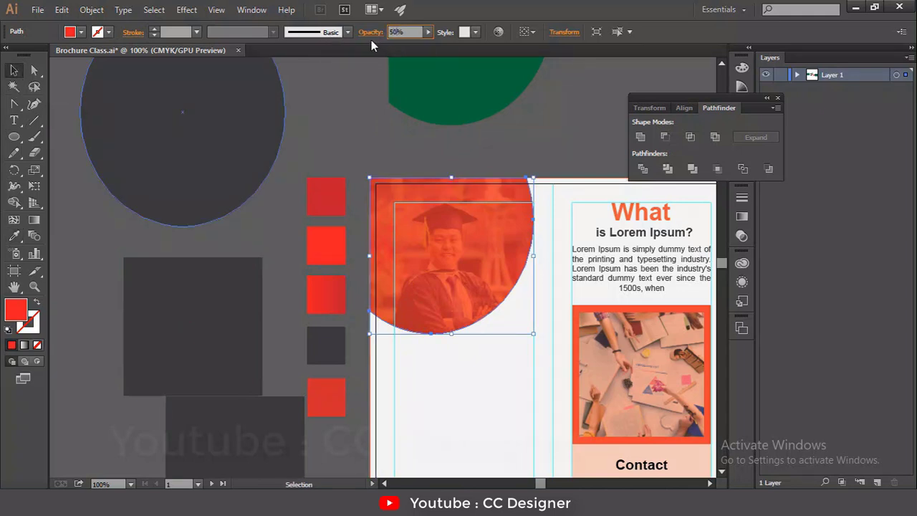
{"action": "type", "text": "50%"}
{"action": "key", "text": "Return"}
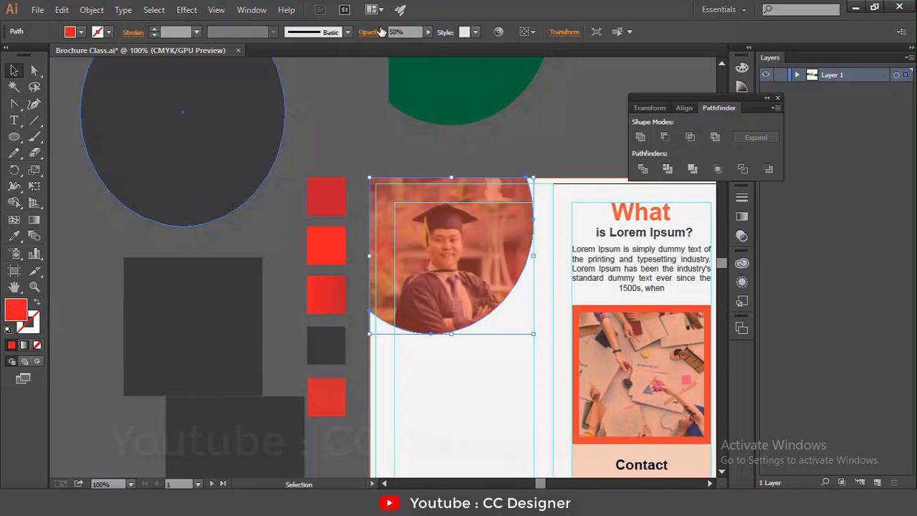
{"action": "left_click", "coordinate": [369, 33]}
{"action": "left_click", "coordinate": [283, 57]}
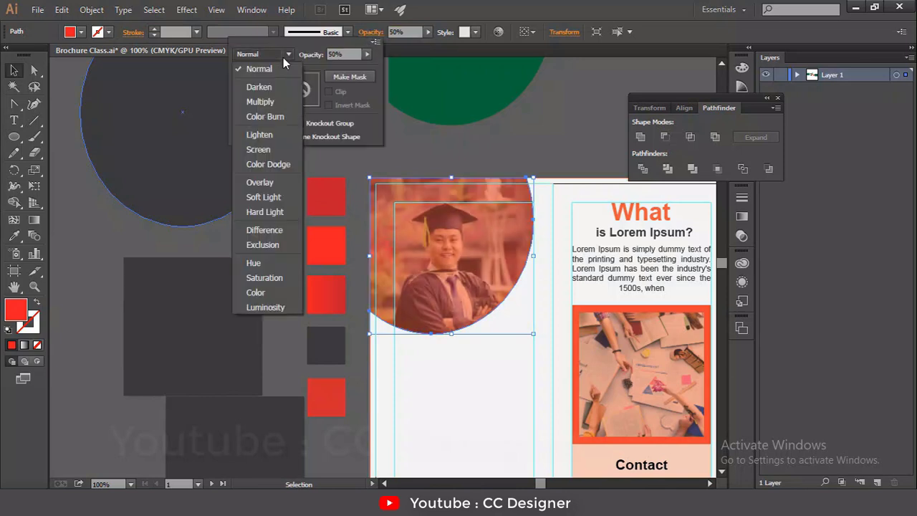
{"action": "left_click", "coordinate": [278, 104]}
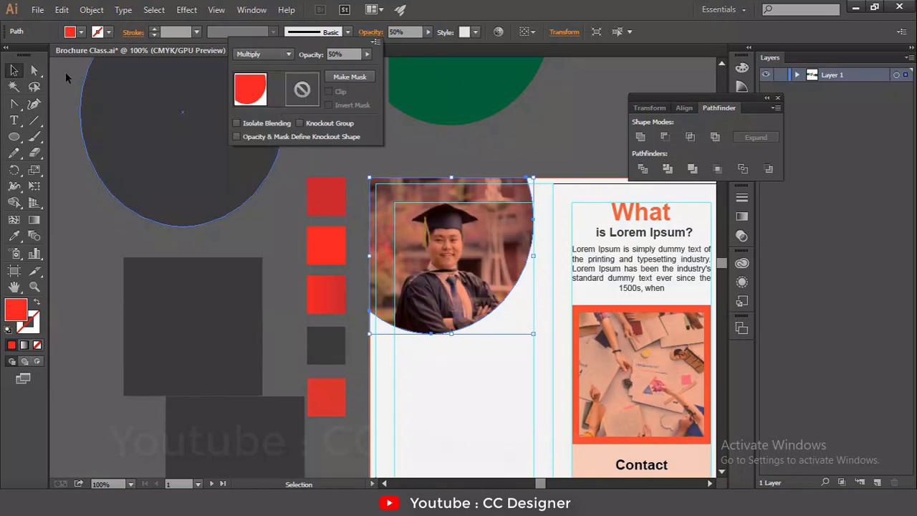
{"action": "key", "text": "Escape"}
{"action": "left_click", "coordinate": [348, 112]}
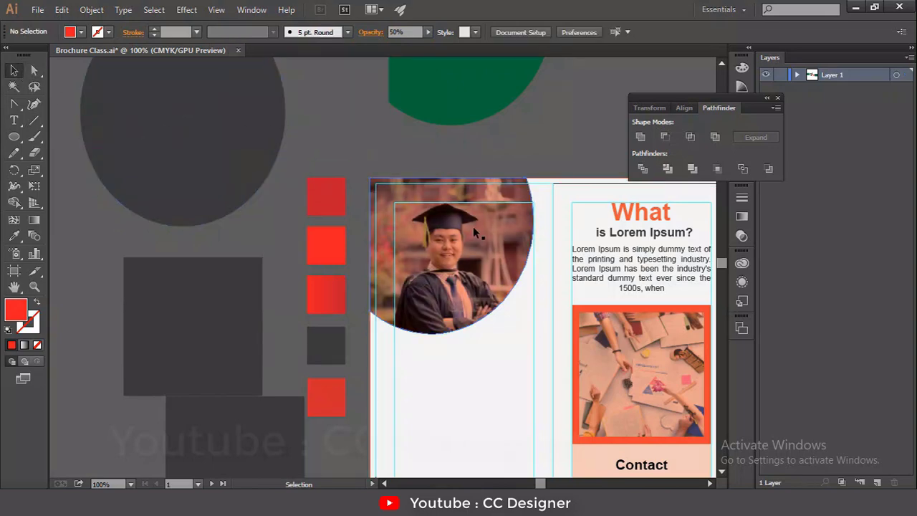
Move the remaining green shape onto the graduate photo and arrange it behind the photo and its red overlay.
{"action": "scroll", "coordinate": [387, 164], "scroll_direction": "right", "scroll_amount": 5}
{"action": "left_click_drag", "start_coordinate": [304, 100], "coordinate": [303, 316]}
{"action": "key", "text": "ctrl+]"}
{"action": "right_click", "coordinate": [222, 244]}
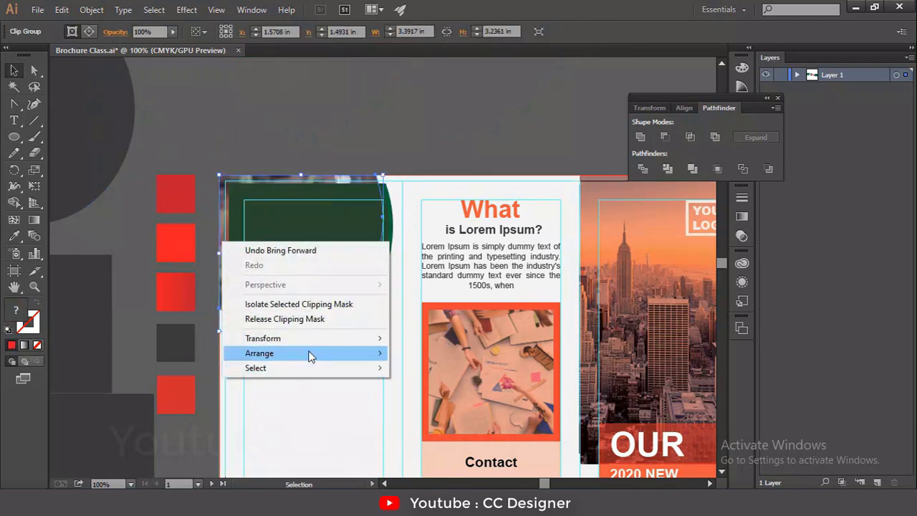
{"action": "mouse_move", "coordinate": [354, 359]}
{"action": "left_click", "coordinate": [423, 352]}
{"action": "left_click", "coordinate": [396, 145]}
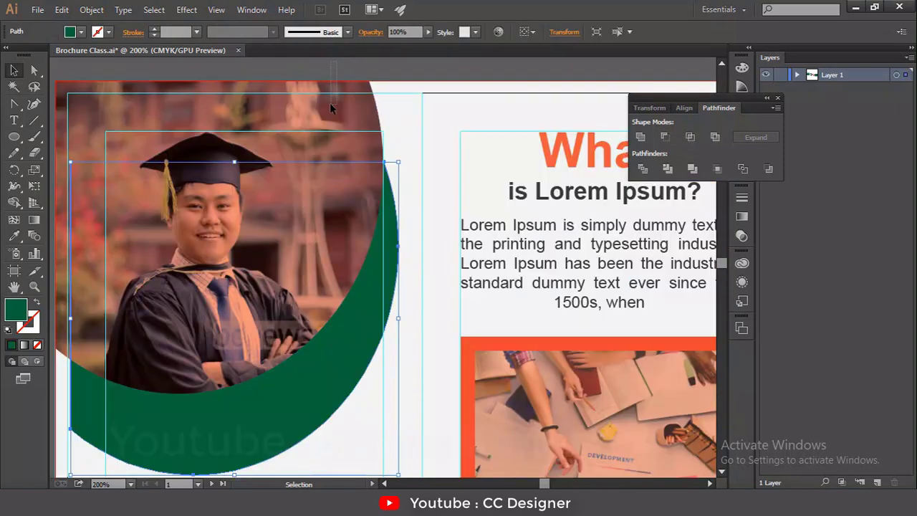
Group the graduate photo with its red overlay and scale the group down proportionally towards the page's upper-left corner.
{"action": "left_click", "coordinate": [330, 104]}
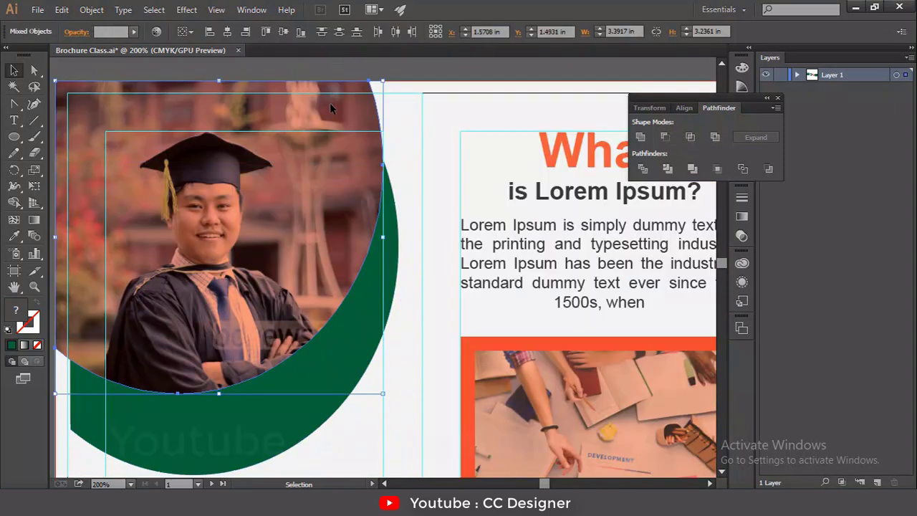
{"action": "key", "text": "ctrl+g"}
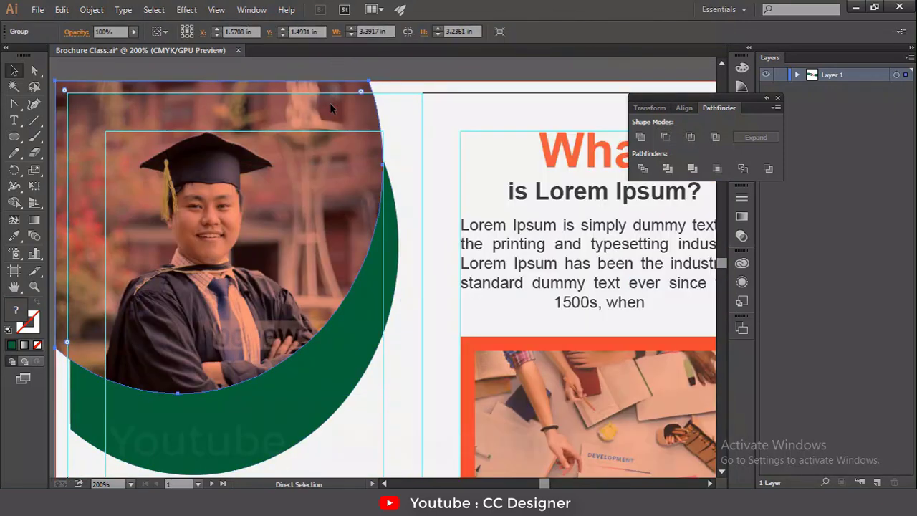
{"action": "left_click", "coordinate": [392, 59]}
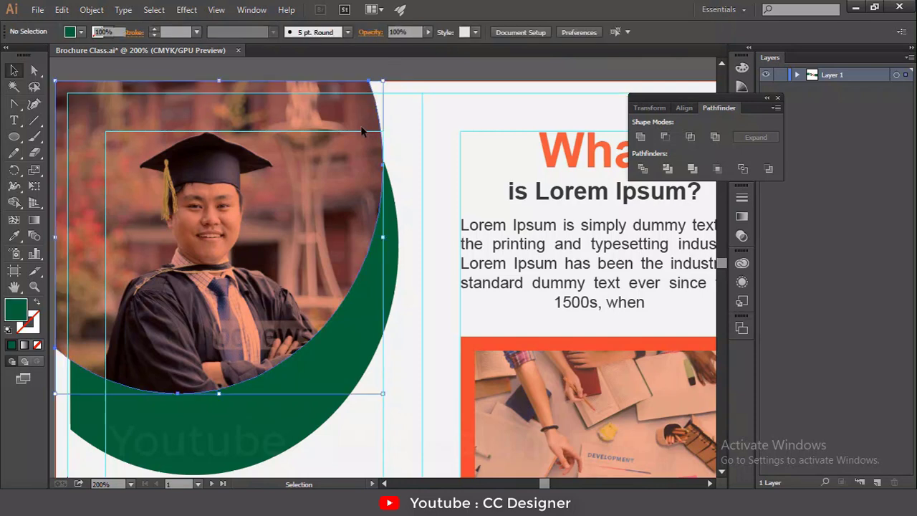
{"action": "left_click", "coordinate": [377, 116]}
{"action": "left_click_drag", "start_coordinate": [382, 82], "coordinate": [355, 81]}
{"action": "left_click", "coordinate": [335, 61]}
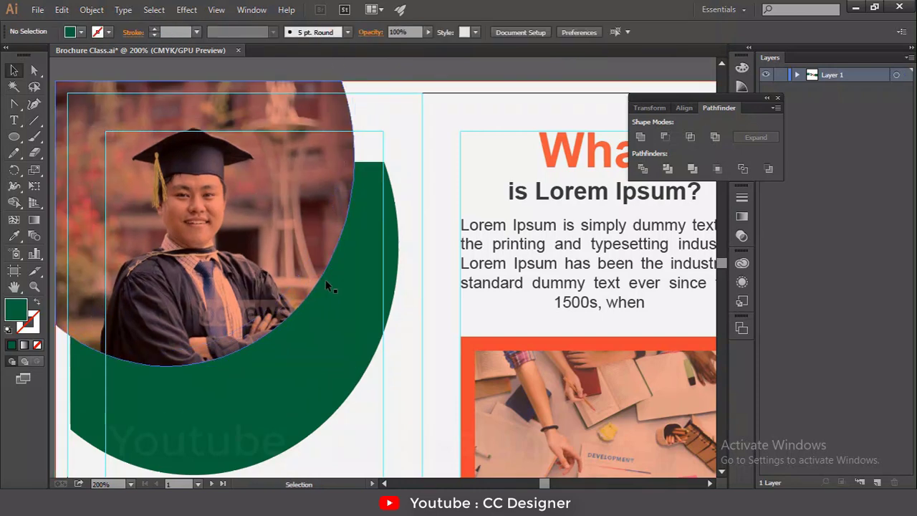
Align the green shape with the page's upper-left corner as a border around the photo and apply the lowest red swatch's appearance.
{"action": "left_click_drag", "start_coordinate": [335, 330], "coordinate": [309, 265]}
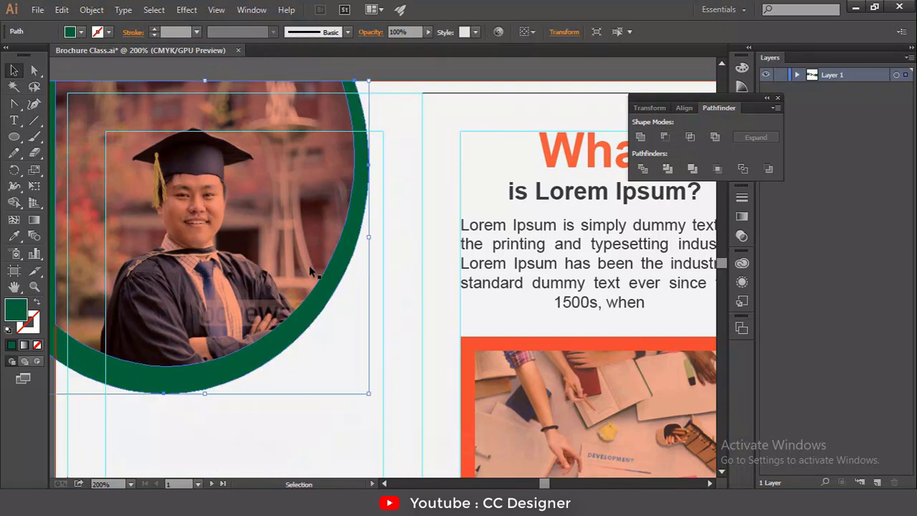
{"action": "key", "text": "space"}
{"action": "left_click_drag", "start_coordinate": [262, 331], "coordinate": [440, 292]}
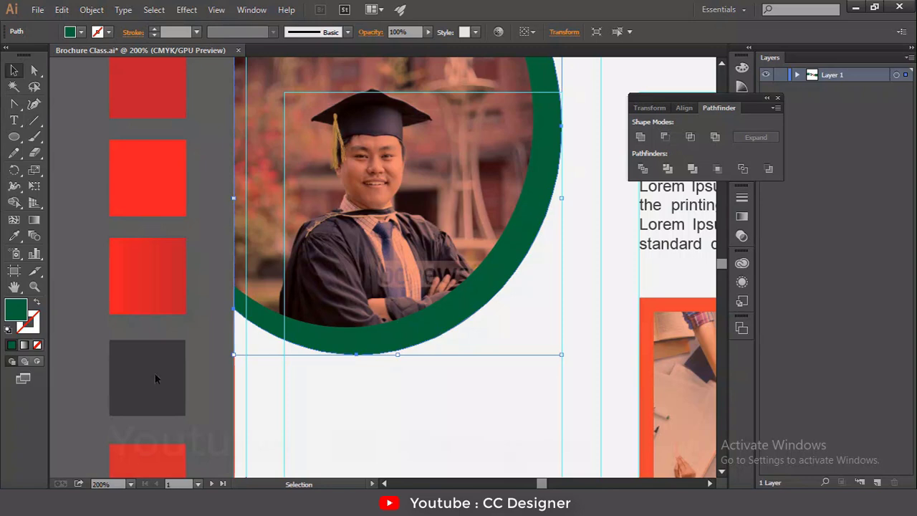
{"action": "key", "text": "i"}
{"action": "left_click", "coordinate": [176, 463]}
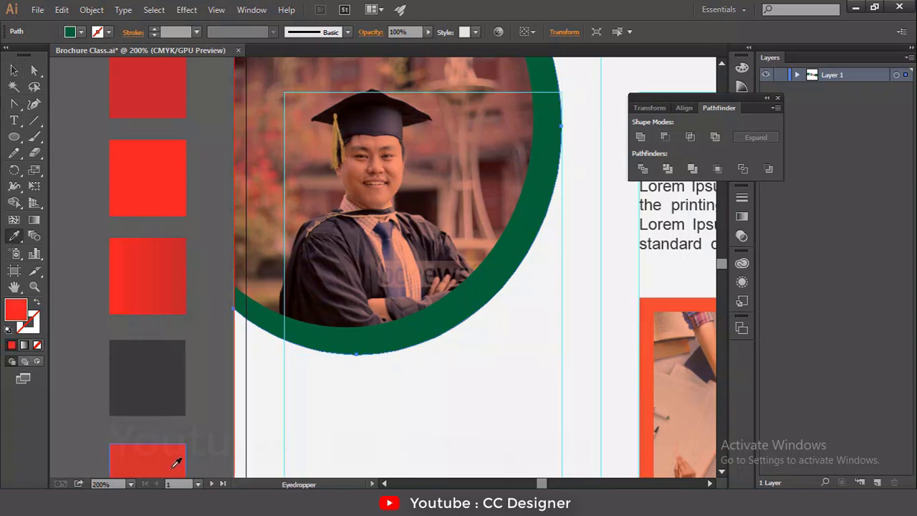
{"action": "key", "text": "ctrl+shift+a"}
{"action": "key", "text": "ctrl+0"}
{"action": "key", "text": "a"}
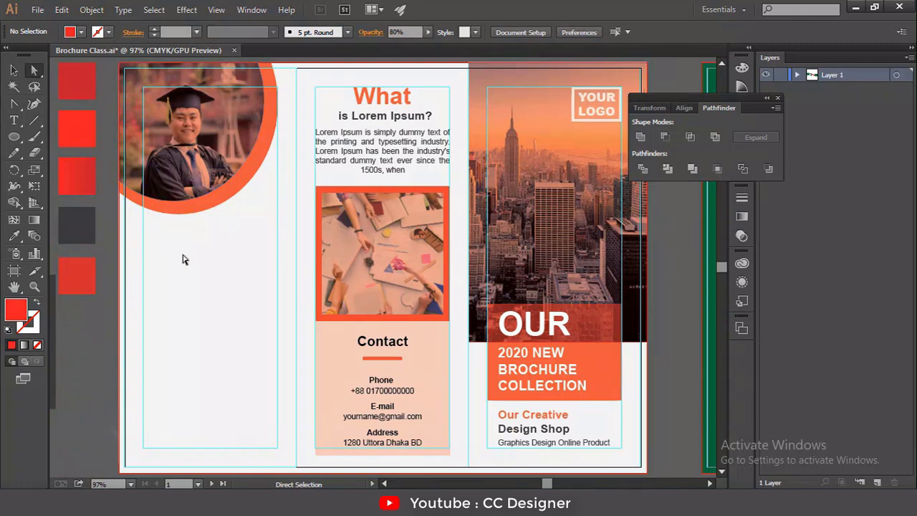
Add the heading "Why do we use it?" below the graduate photo, aligned with the left panel's inner margin guide.
{"action": "key", "text": "t"}
{"action": "left_click", "coordinate": [162, 268]}
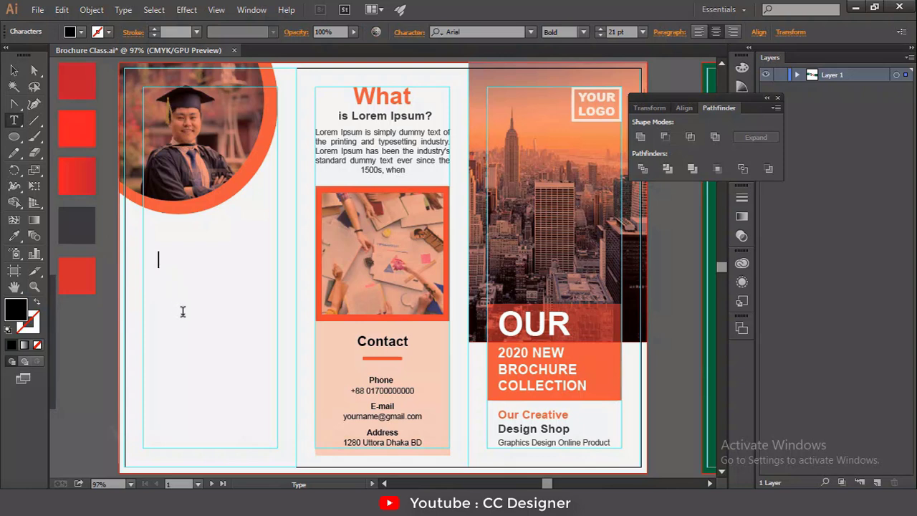
{"action": "key", "text": "Escape"}
{"action": "type", "text": "Why do we use it?"}
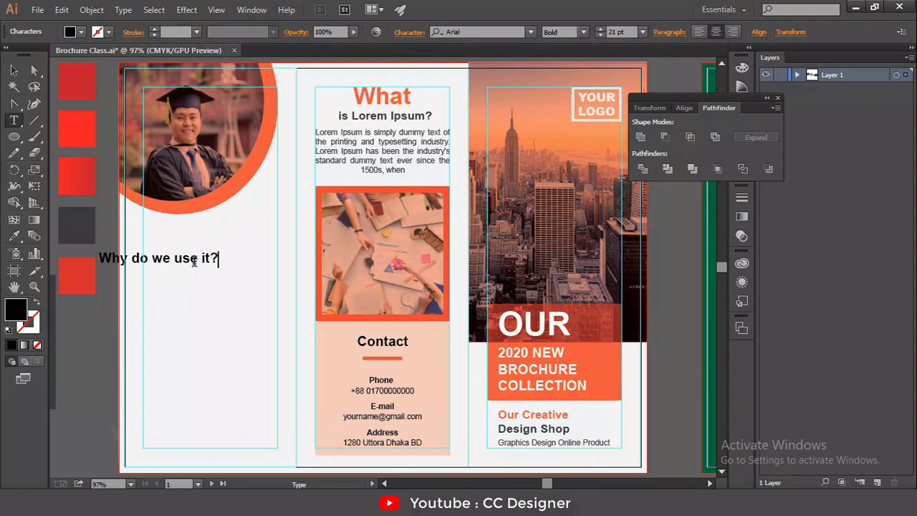
{"action": "left_click", "coordinate": [13, 69]}
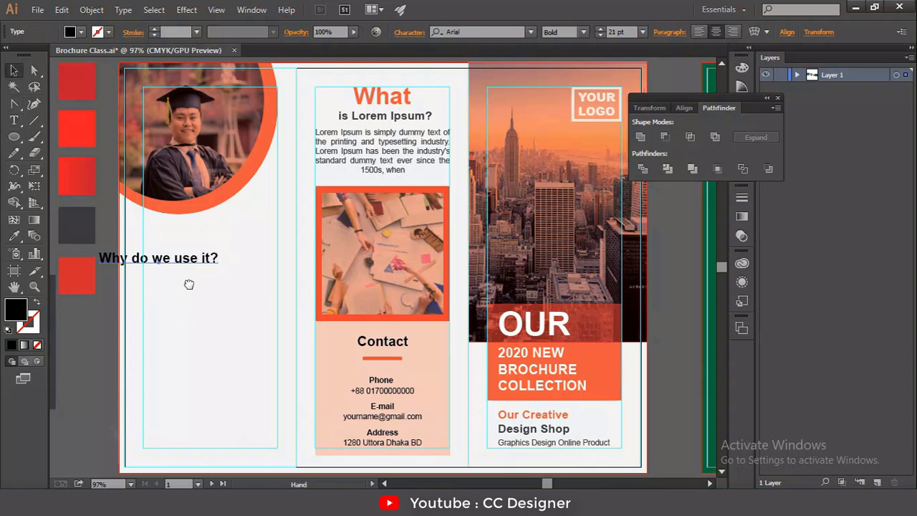
{"action": "left_click_drag", "start_coordinate": [189, 282], "coordinate": [321, 262]}
{"action": "left_click", "coordinate": [313, 328]}
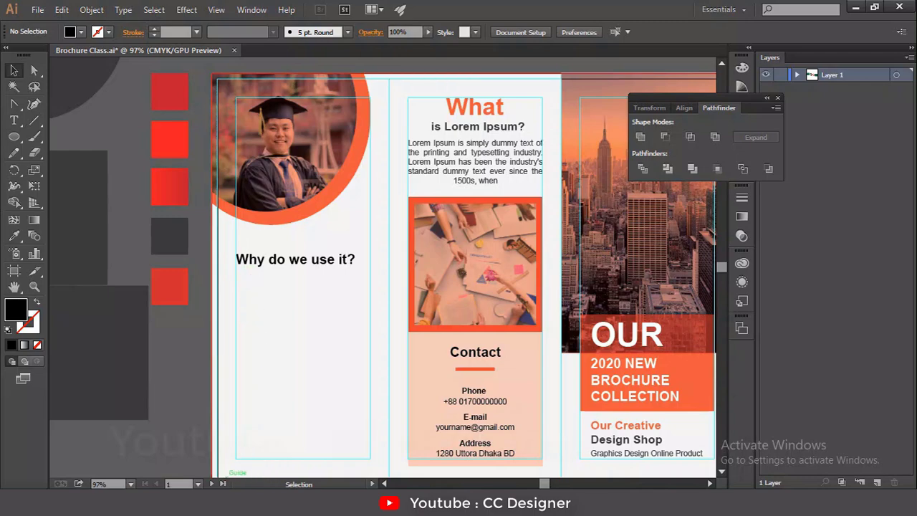
Switch to the lipsum.com page, copy the "Why do we use it?" paragraph up to "and a search", and return to Illustrator.
{"action": "mouse_move", "coordinate": [251, 505]}
{"action": "left_click", "coordinate": [201, 464]}
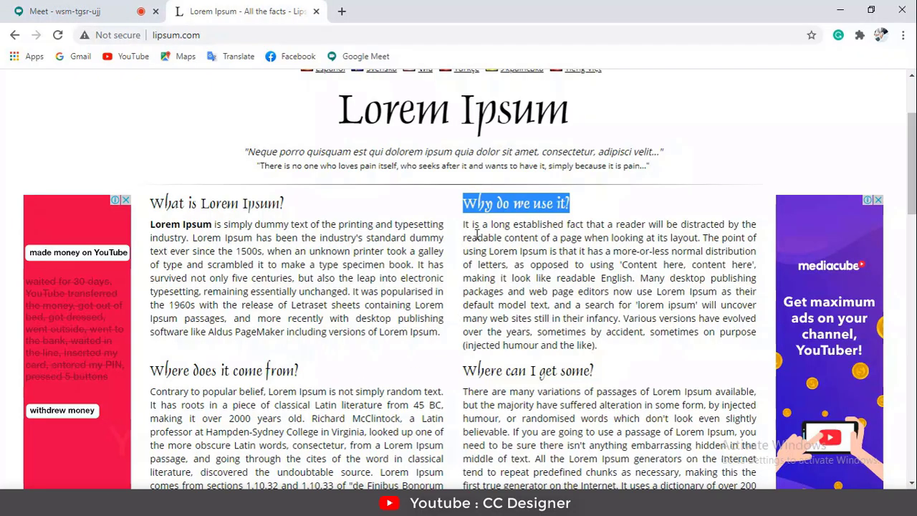
{"action": "left_click_drag", "start_coordinate": [490, 238], "coordinate": [617, 306]}
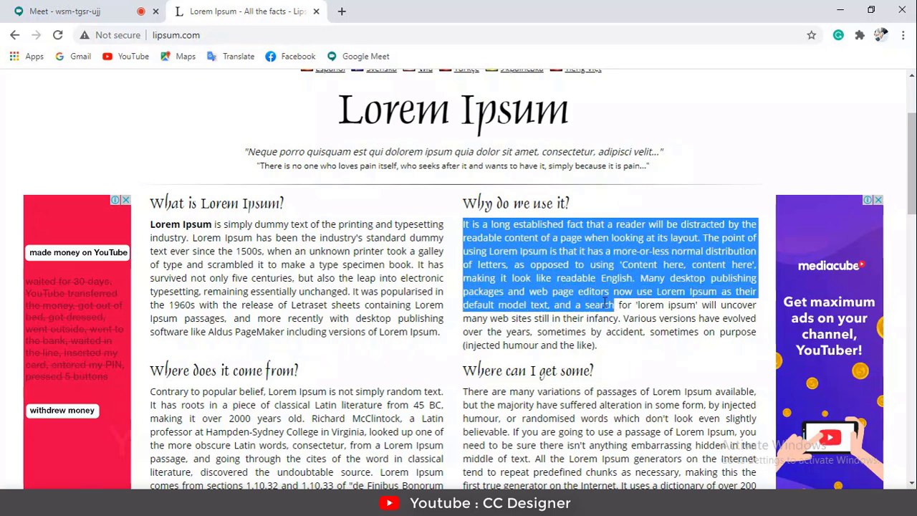
{"action": "right_click", "coordinate": [606, 304]}
{"action": "left_click", "coordinate": [614, 313]}
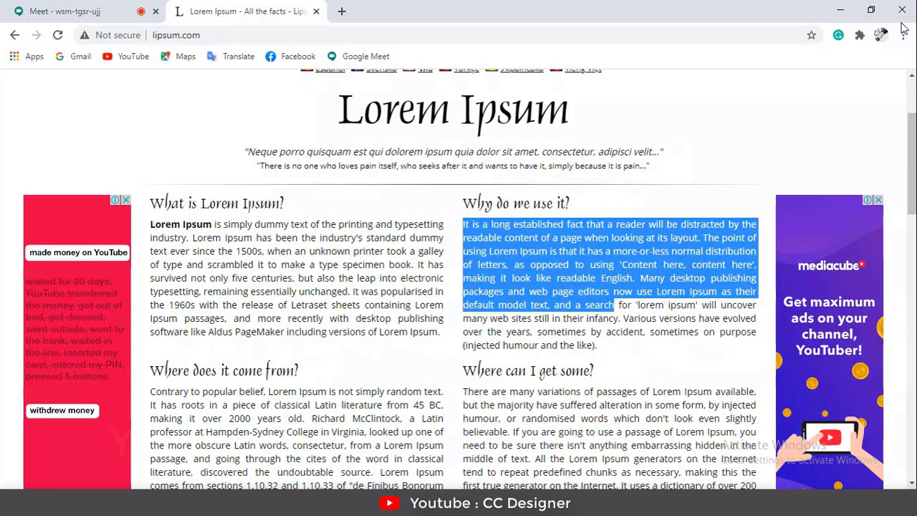
{"action": "left_click", "coordinate": [840, 10]}
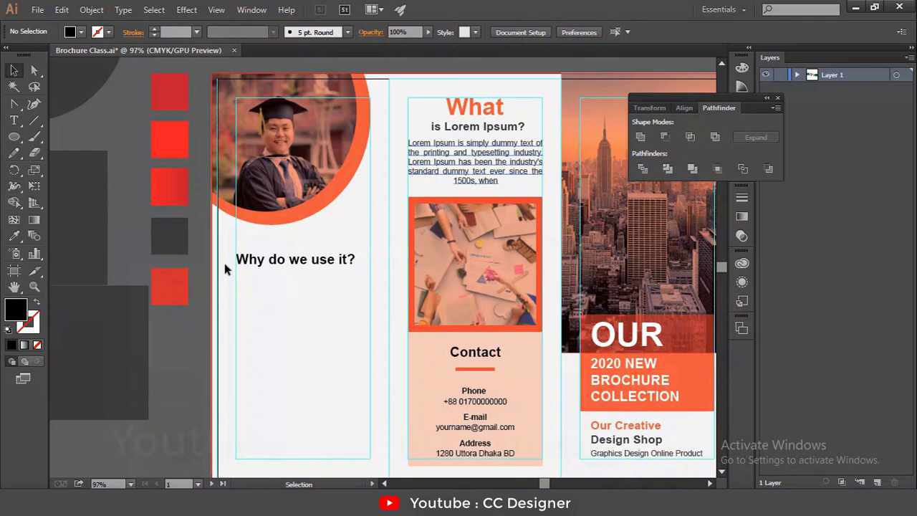
Create a text frame below the "Why do we use it?" heading within the margin guides and paste the copied paragraph.
{"action": "left_click", "coordinate": [14, 120]}
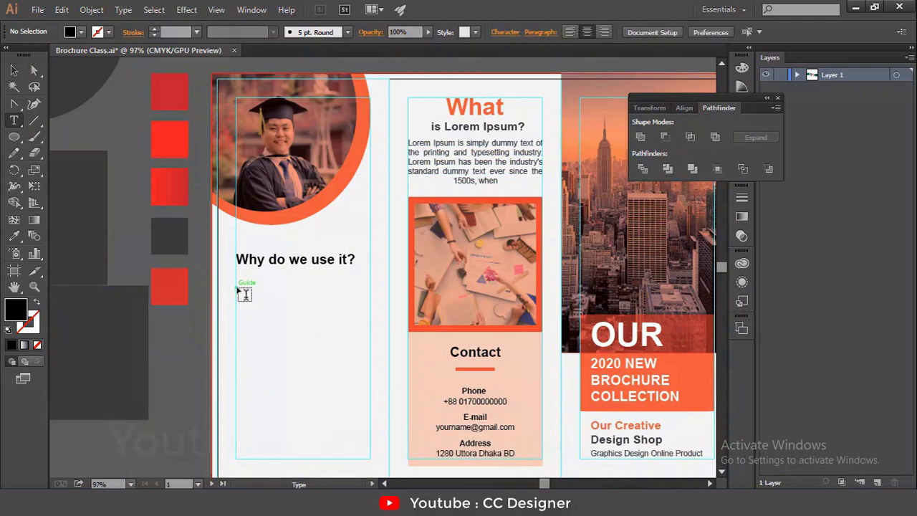
{"action": "scroll", "coordinate": [243, 292], "scroll_direction": "down", "scroll_amount": 3}
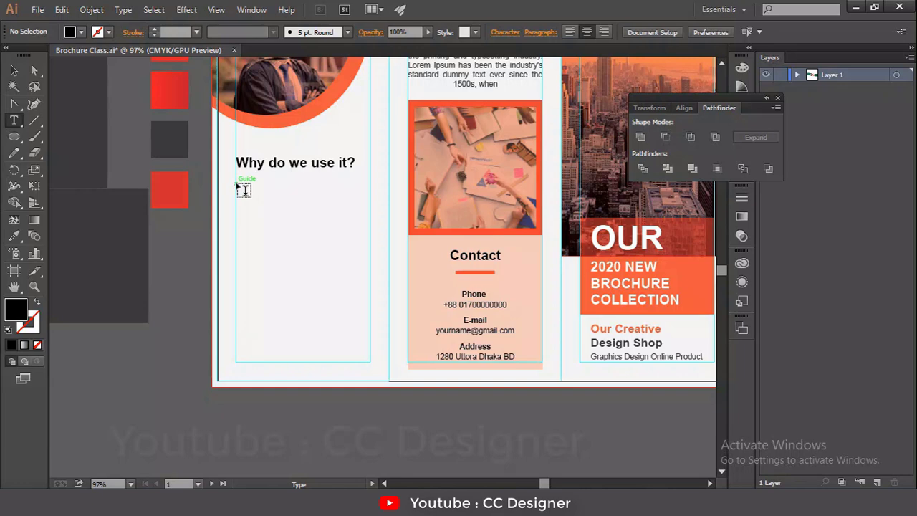
{"action": "left_click_drag", "start_coordinate": [237, 184], "coordinate": [364, 352]}
{"action": "key", "text": "Escape"}
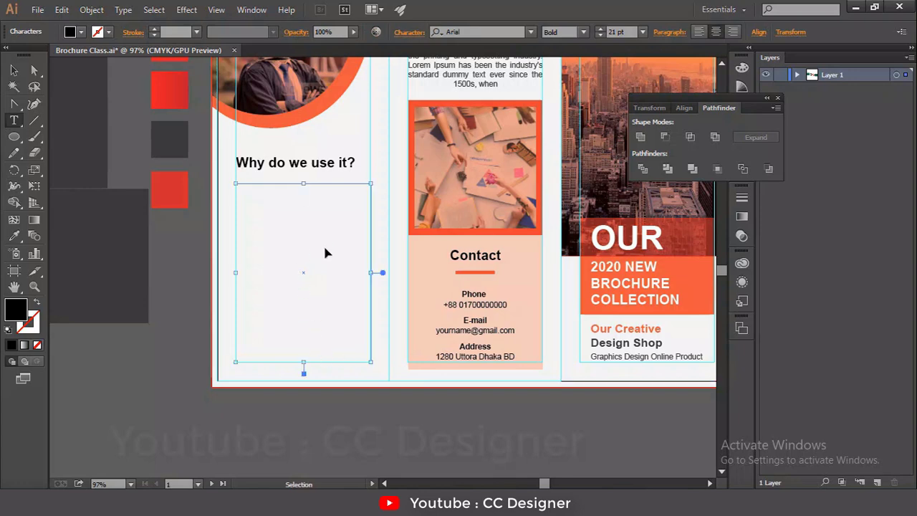
{"action": "type", "text": "It is a long established fact that a reader will be distracted by the readable content of a page when looking at its layout. The point of using Lorem Ipsum is that it has a more-or-less normal distribution"}
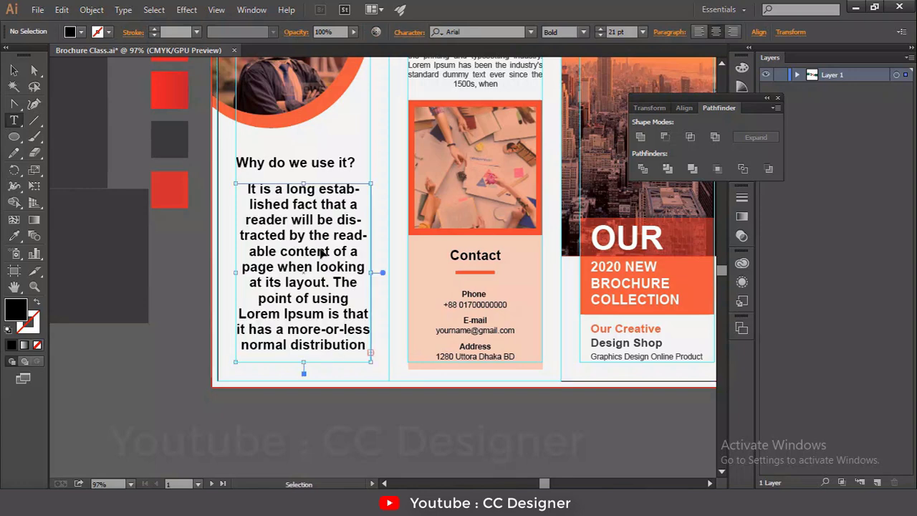
Set the pasted paragraph's font size to 12 pt and justify it with the last line aligned left.
{"action": "triple_click", "coordinate": [321, 253]}
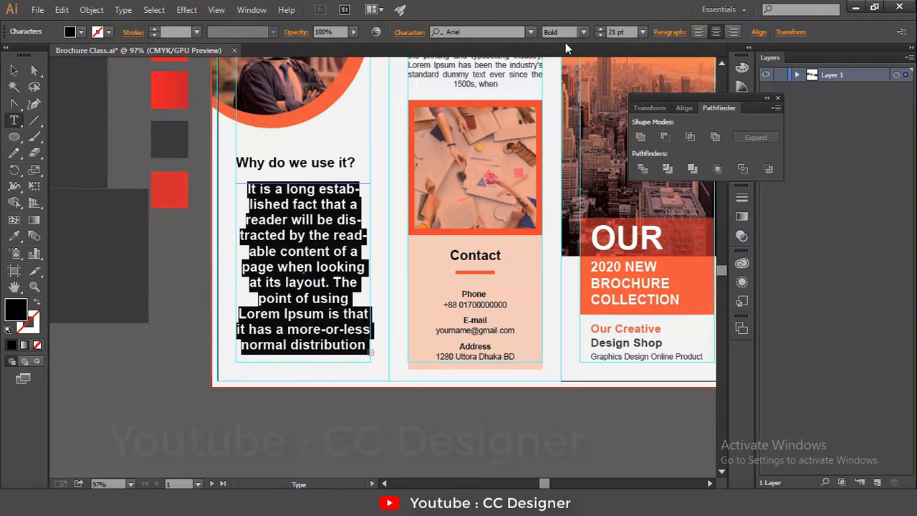
{"action": "double_click", "coordinate": [615, 32]}
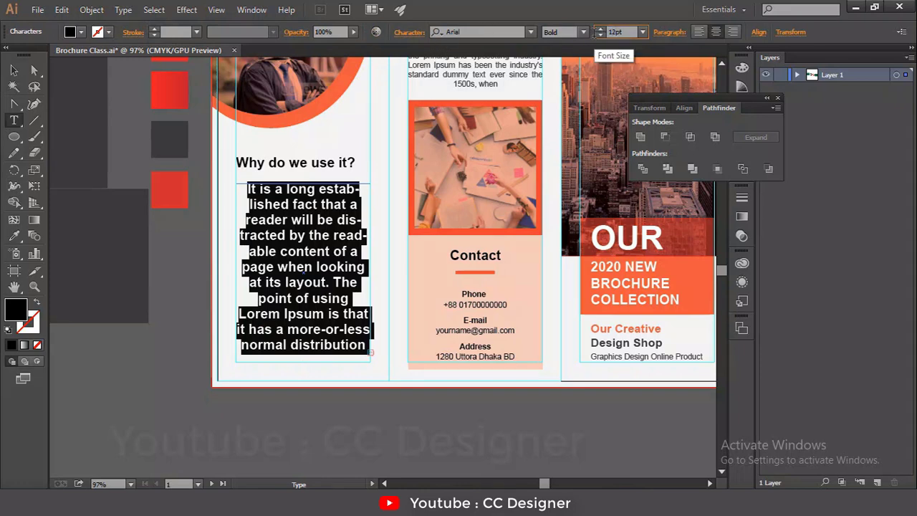
{"action": "key", "text": "Return"}
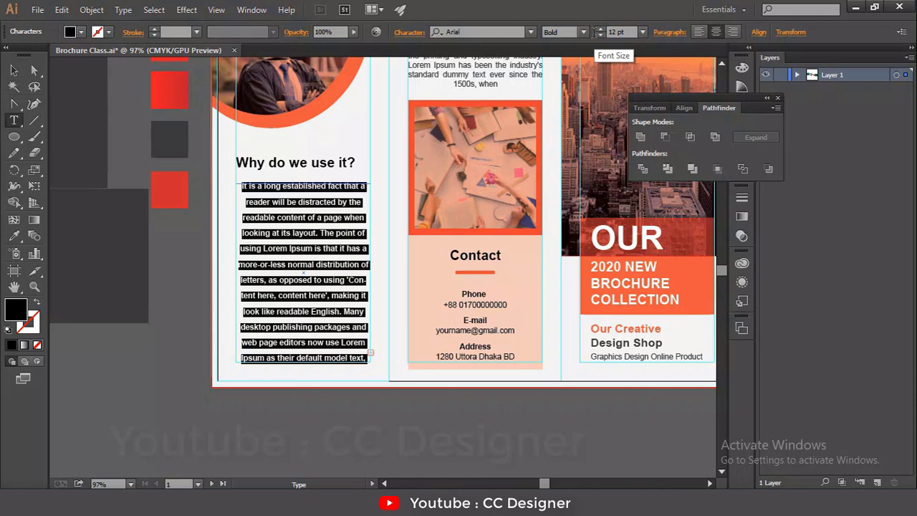
{"action": "left_click", "coordinate": [673, 33]}
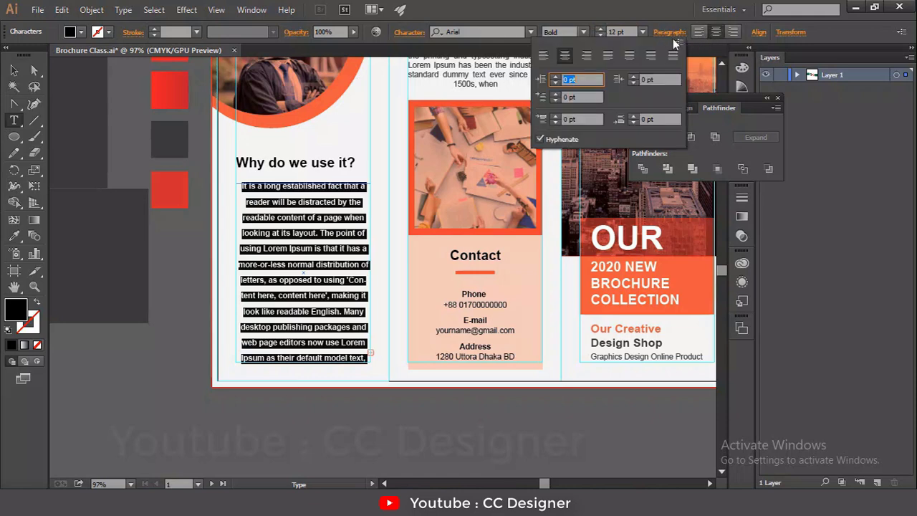
{"action": "left_click", "coordinate": [606, 56]}
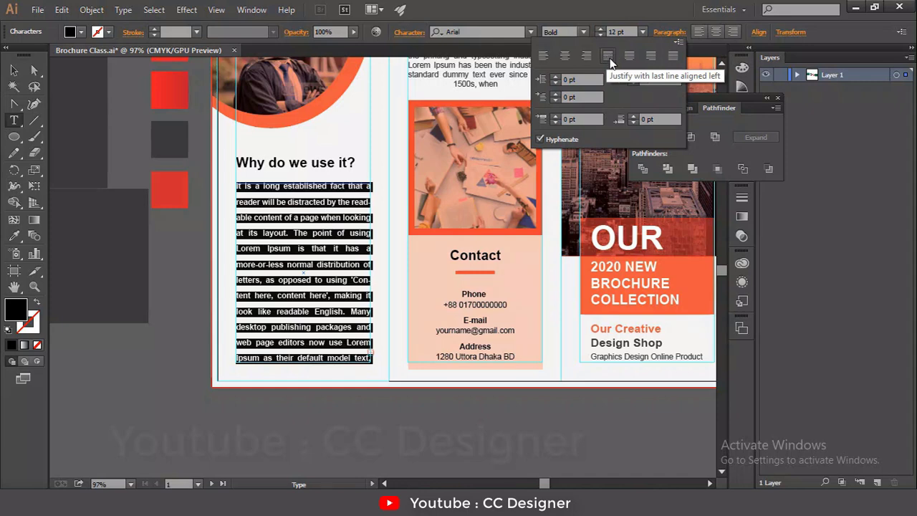
Change the body paragraph below the "Why do we use it?" heading to the Regular font style.
{"action": "left_click", "coordinate": [584, 33]}
{"action": "left_click", "coordinate": [570, 62]}
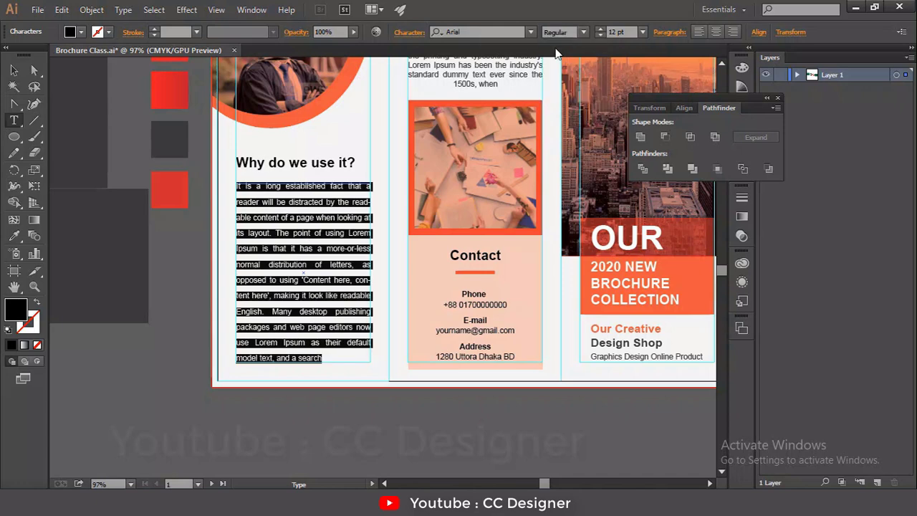
{"action": "left_click", "coordinate": [413, 34]}
{"action": "left_click", "coordinate": [309, 248]}
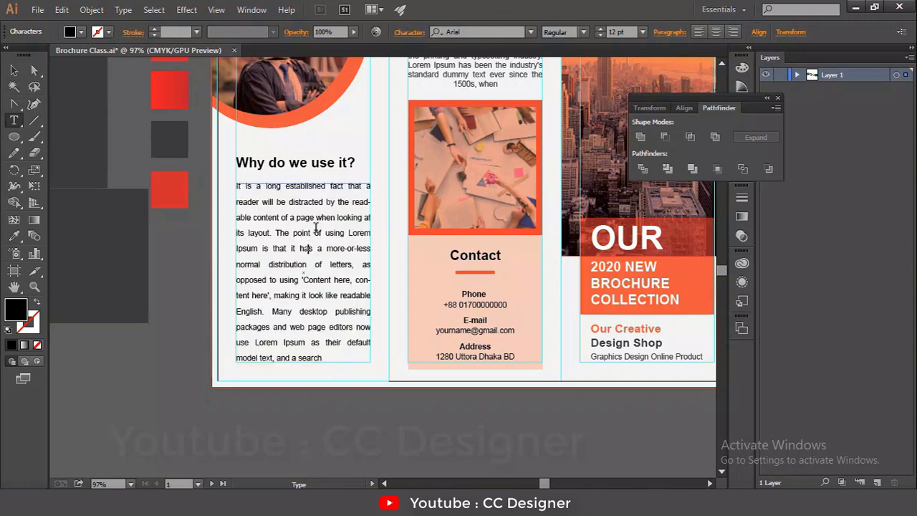
{"action": "key", "text": "Escape"}
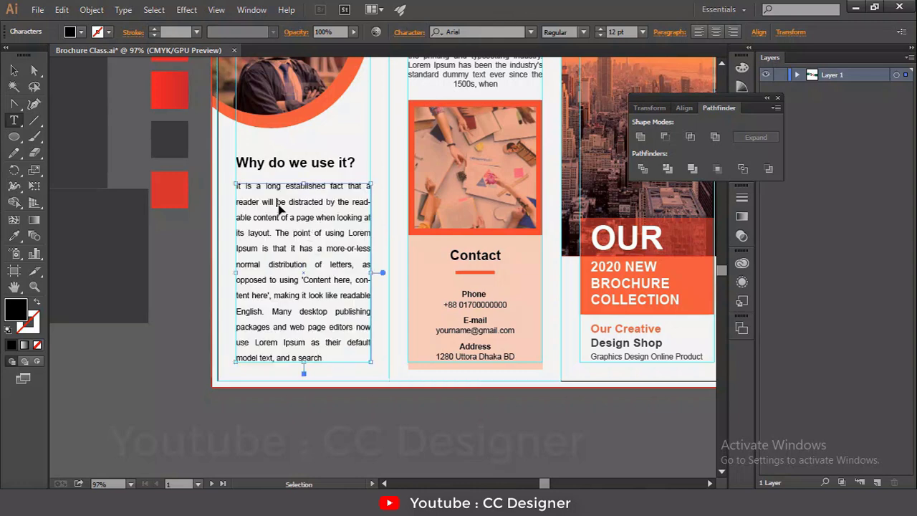
Set the leading of the whole "Why do we use it?" body paragraph to Auto.
{"action": "triple_click", "coordinate": [280, 208]}
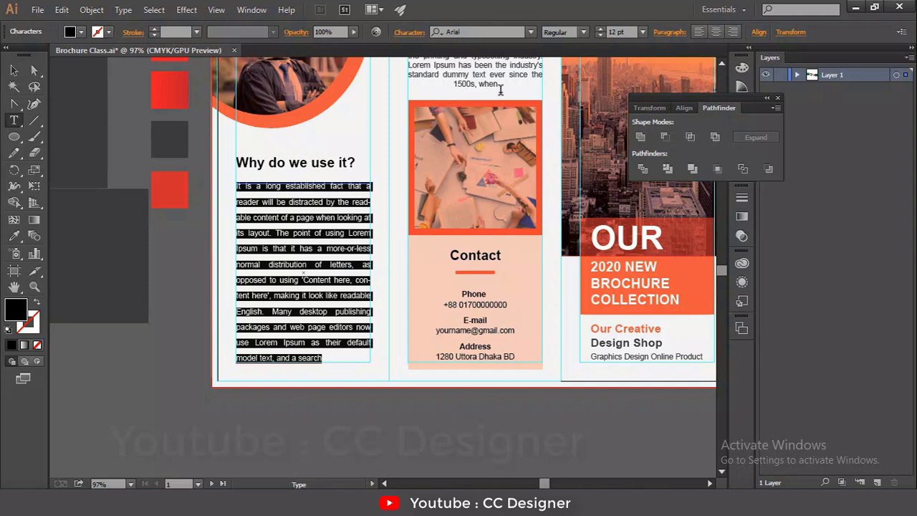
{"action": "left_click", "coordinate": [407, 33]}
{"action": "left_click", "coordinate": [414, 116]}
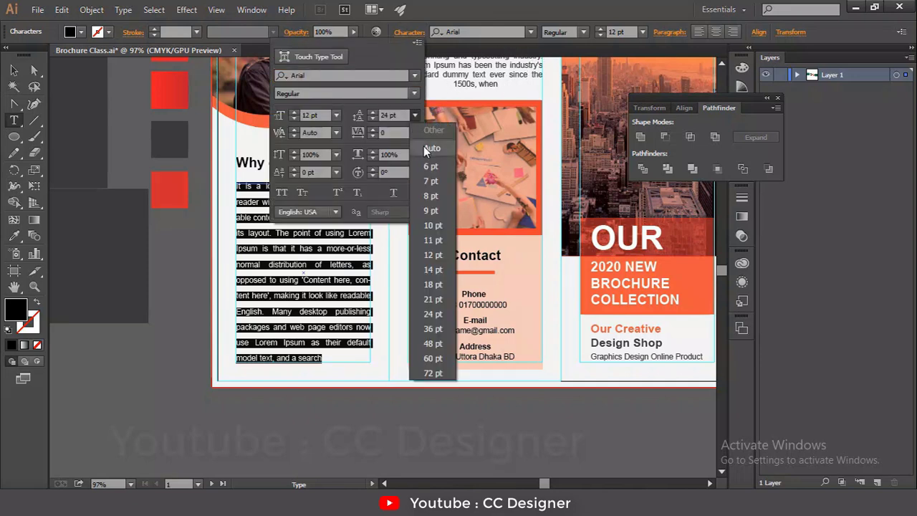
{"action": "left_click", "coordinate": [431, 149]}
{"action": "left_click", "coordinate": [317, 271]}
{"action": "double_click", "coordinate": [317, 271]}
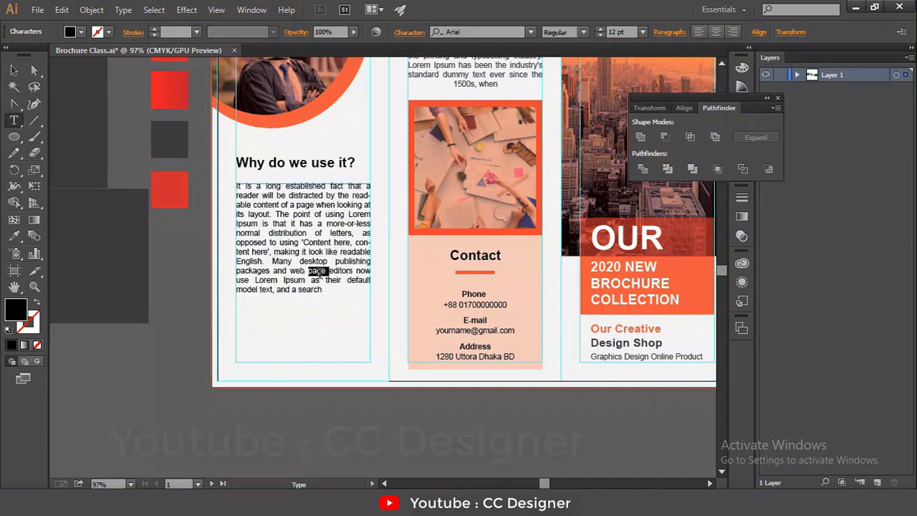
Extend the body text frame down to the lower margin guide and close the floating Pathfinder panel.
{"action": "key", "text": "Escape"}
{"action": "key", "text": "ctrl+plus"}
{"action": "key", "text": "ctrl+plus"}
{"action": "scroll", "coordinate": [280, 357], "scroll_direction": "down", "scroll_amount": 2}
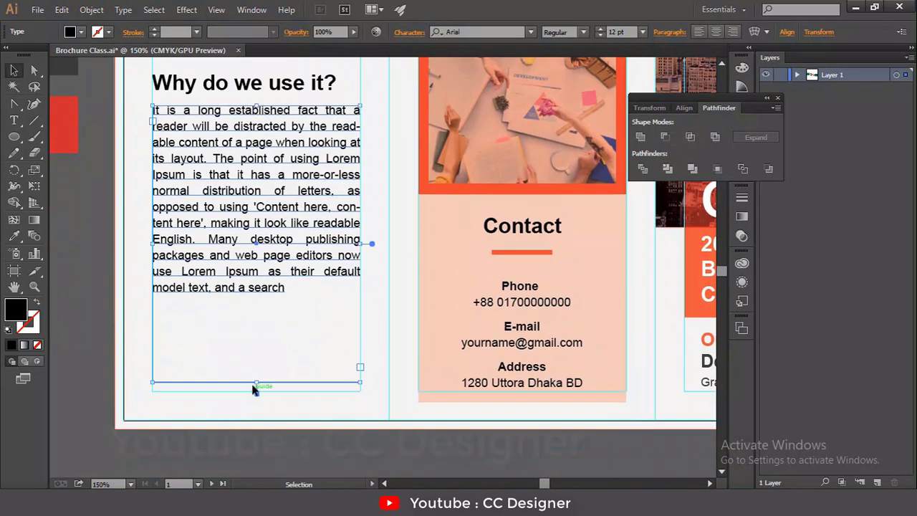
{"action": "left_click_drag", "start_coordinate": [256, 382], "coordinate": [257, 391]}
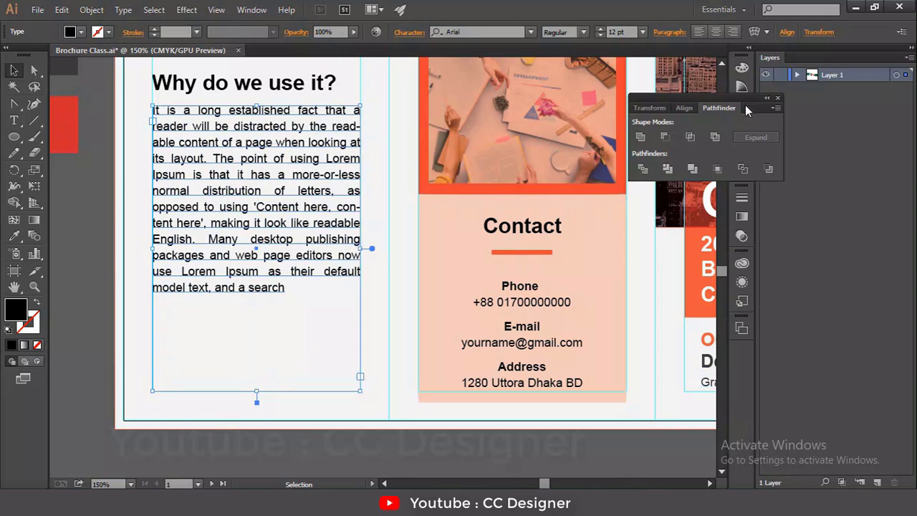
{"action": "left_click", "coordinate": [777, 97]}
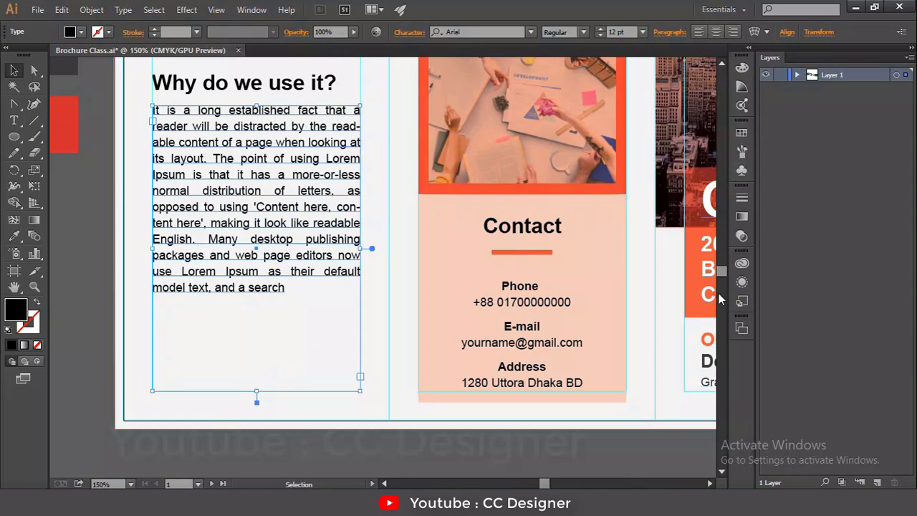
{"action": "mouse_move", "coordinate": [721, 271]}
{"action": "left_mouse_down"}
{"action": "mouse_move", "coordinate": [720, 250]}
{"action": "mouse_move", "coordinate": [720, 271]}
{"action": "left_mouse_up"}
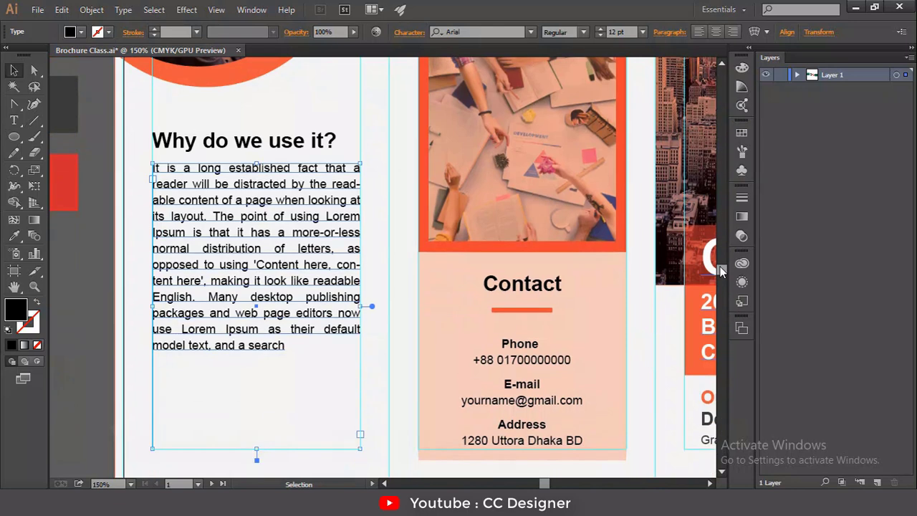
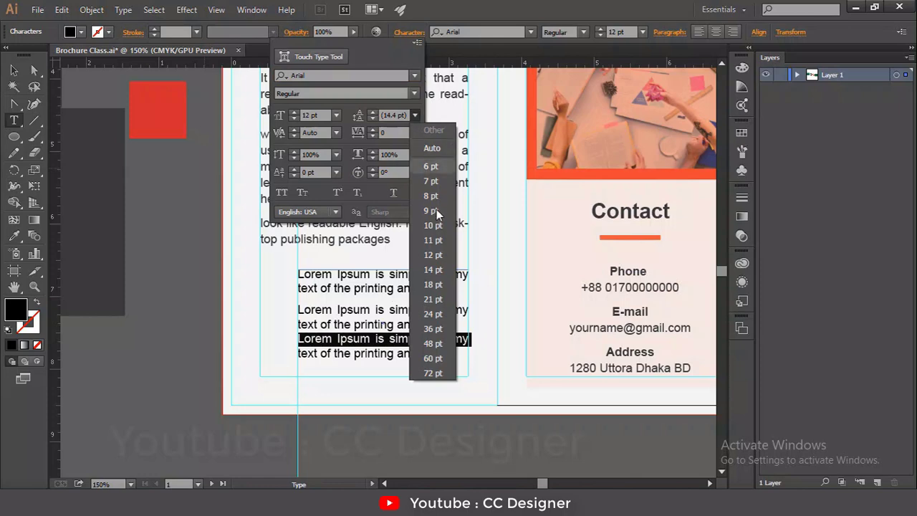
Set the leading of the first line of the third "Lorem Ipsum is simply dummy" list item to 21 pt.
{"action": "left_click", "coordinate": [434, 300]}
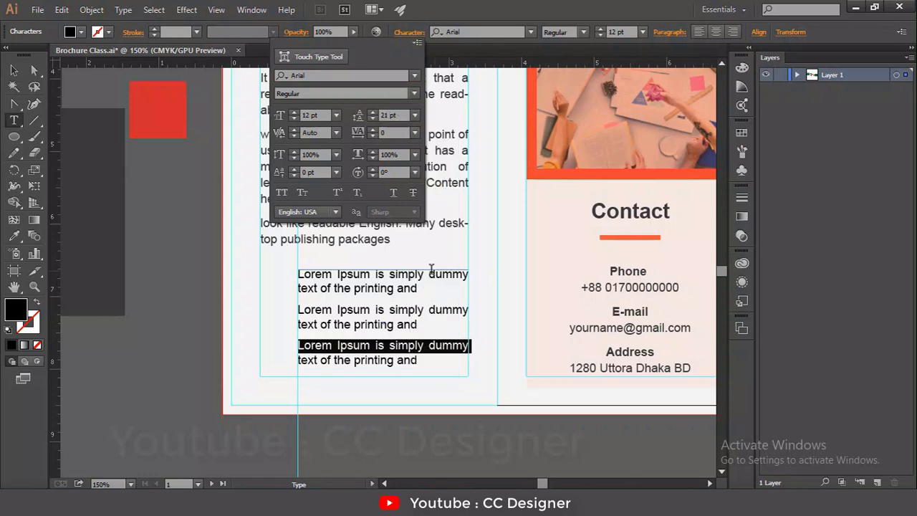
{"action": "left_click", "coordinate": [408, 308]}
{"action": "left_click", "coordinate": [409, 308]}
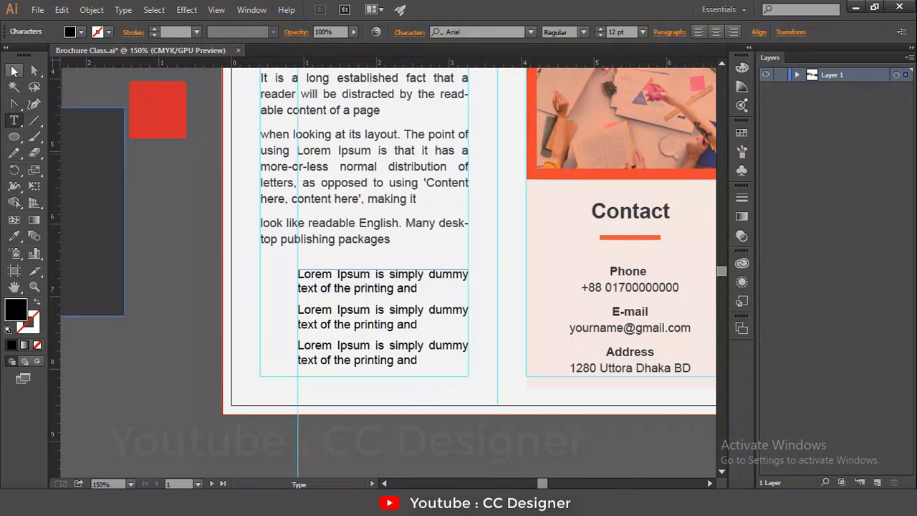
{"action": "key", "text": "Escape"}
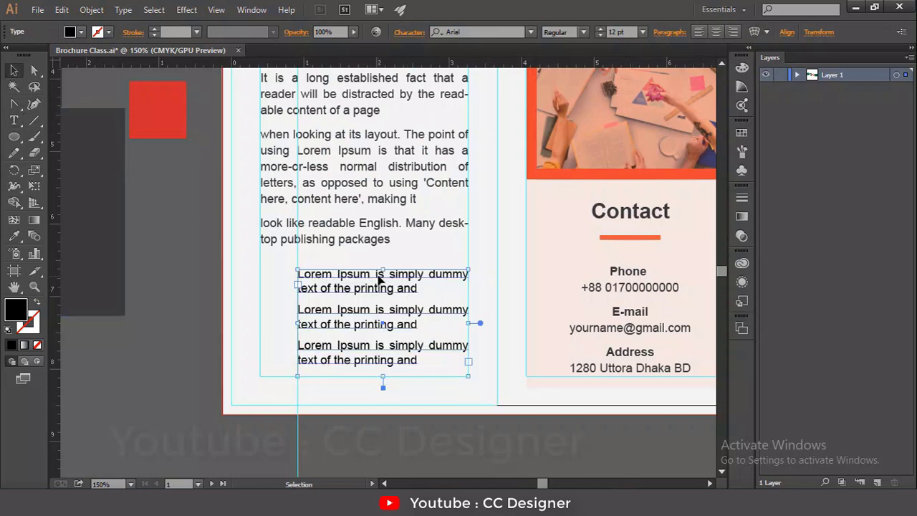
Nudge the three-item Lorem Ipsum text frame down slightly so its last line sits near the lower margin guide, and deselect it.
{"action": "key", "text": "Down"}
{"action": "key", "text": "Down"}
{"action": "key", "text": "Down"}
{"action": "key", "text": "Down"}
{"action": "key", "text": "Down"}
{"action": "key", "text": "Down"}
{"action": "key", "text": "Down"}
{"action": "key", "text": "Down"}
{"action": "key", "text": "Down"}
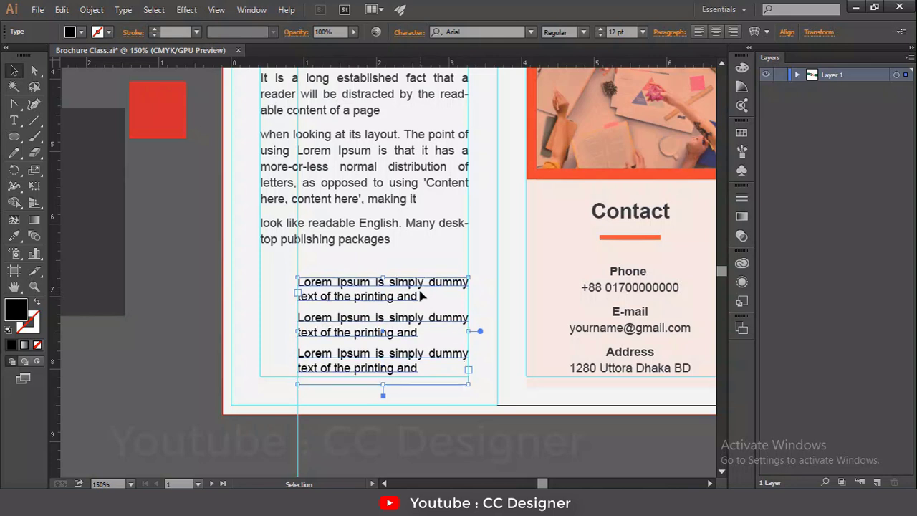
{"action": "left_click", "coordinate": [167, 304]}
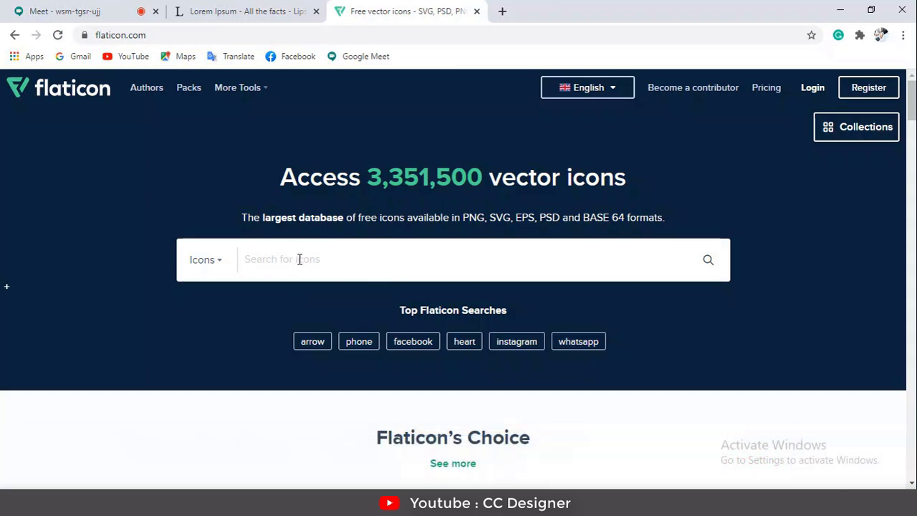
Search flaticon.com for "arrow" icons and open the bold rounded Right Arrow icon.
{"action": "type", "text": "a"}
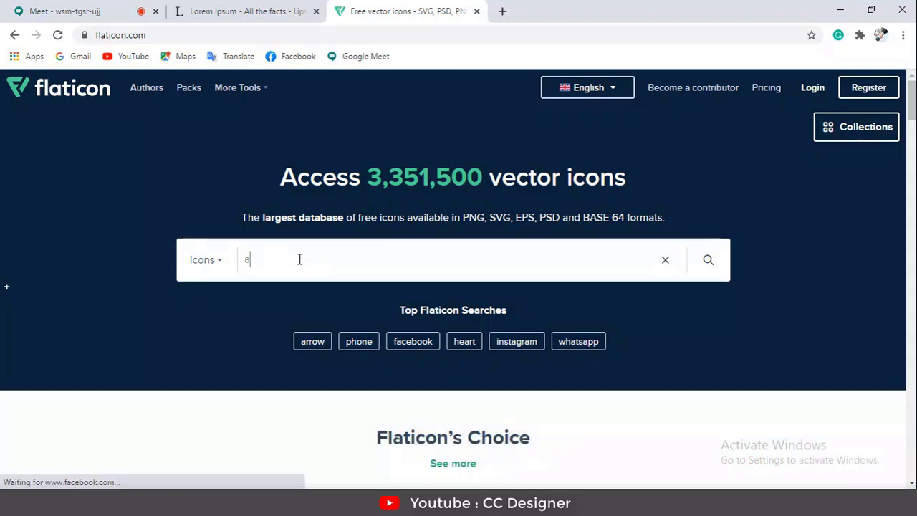
{"action": "type", "text": "rrow"}
{"action": "key", "text": "Return"}
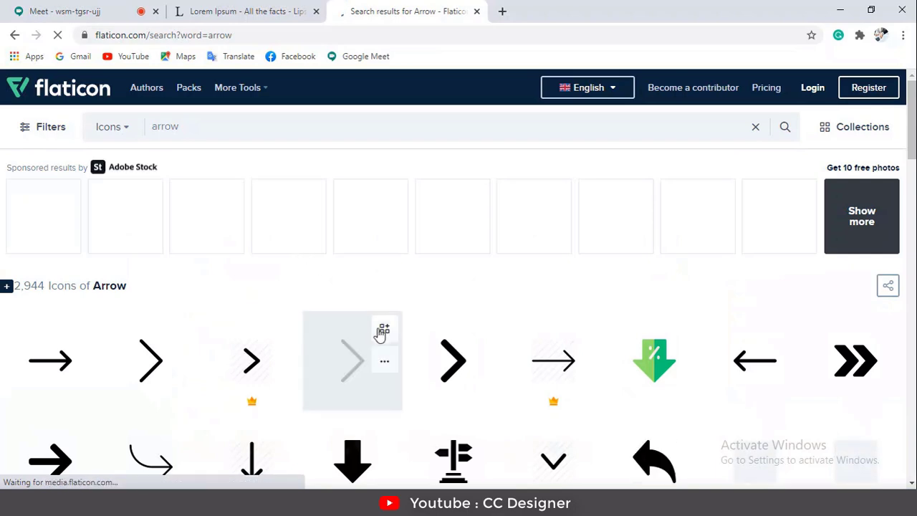
{"action": "scroll", "coordinate": [399, 326], "scroll_direction": "down", "scroll_amount": 2}
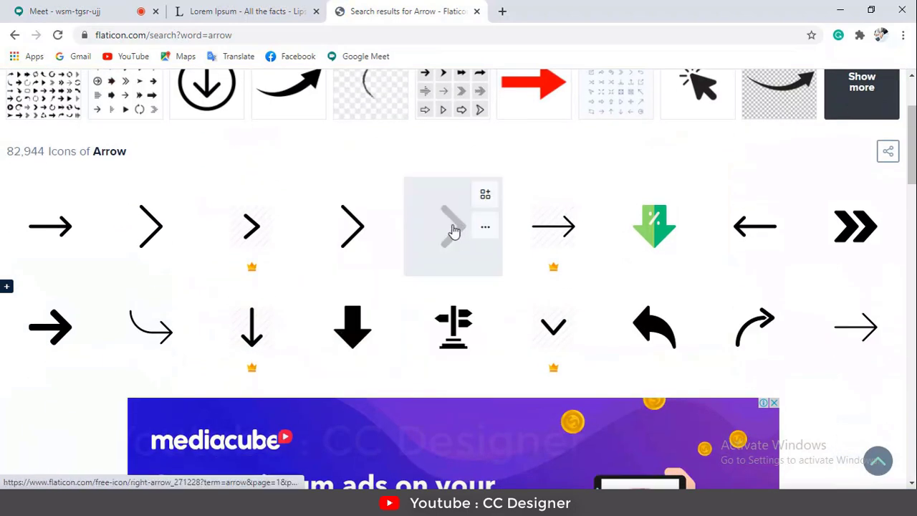
{"action": "left_click", "coordinate": [453, 231]}
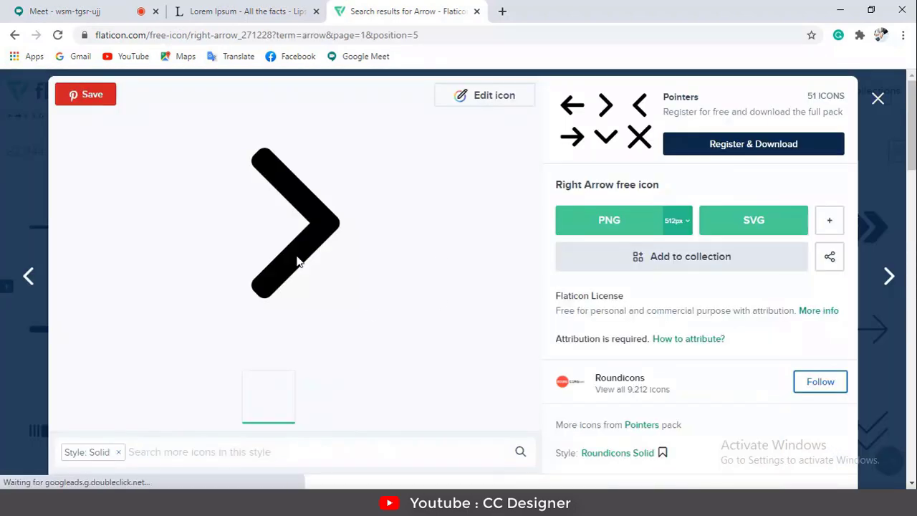
Download the Right Arrow icon as a free SVG, close its page and leave the browser.
{"action": "left_click", "coordinate": [753, 228]}
{"action": "left_click", "coordinate": [620, 244]}
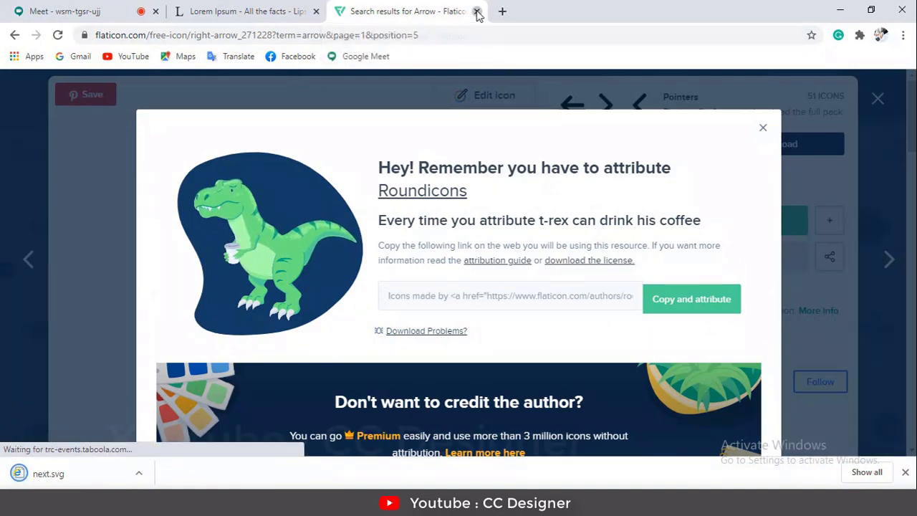
{"action": "left_click", "coordinate": [476, 12]}
{"action": "left_click", "coordinate": [840, 10]}
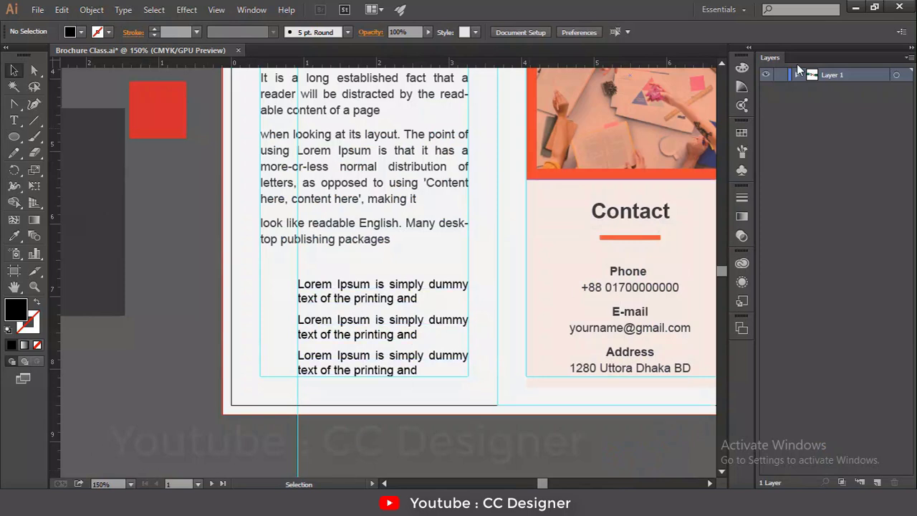
Move the downloaded "next" SVG file from the Downloads folder to the desktop.
{"action": "left_click", "coordinate": [856, 8]}
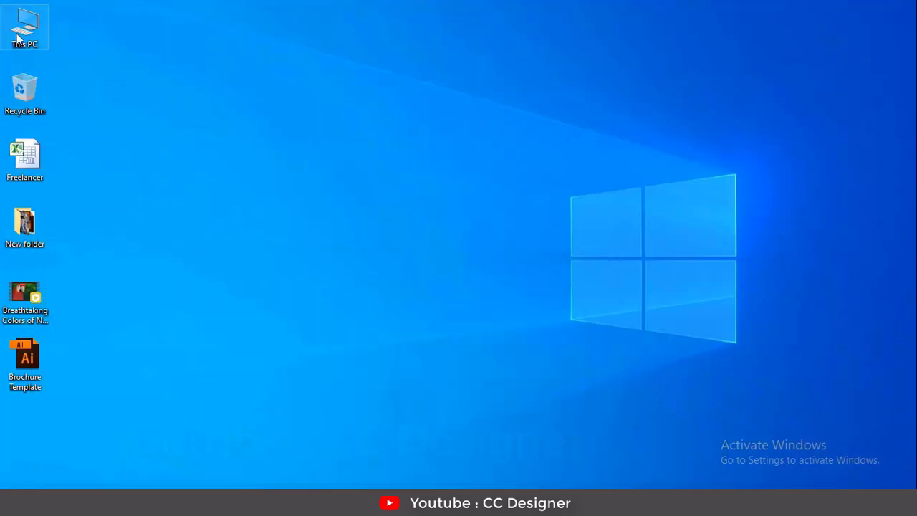
{"action": "double_click", "coordinate": [17, 39]}
{"action": "left_click", "coordinate": [57, 107]}
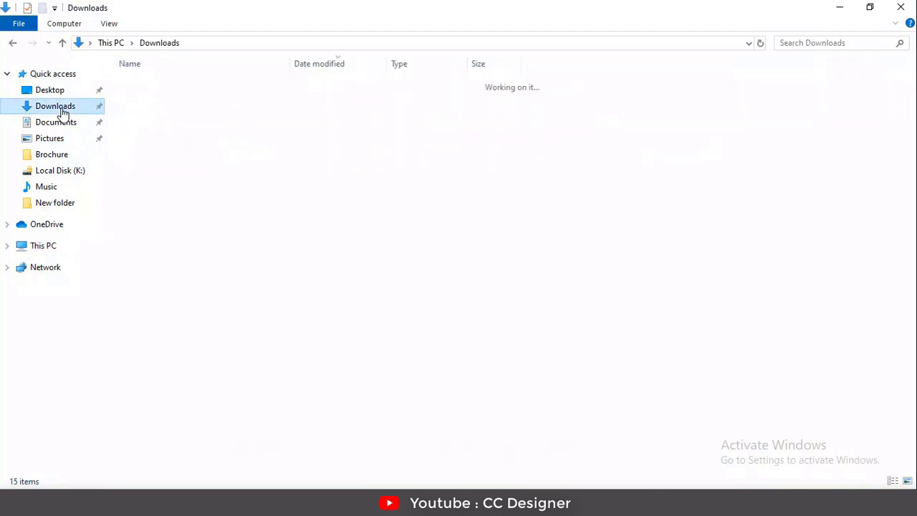
{"action": "left_click", "coordinate": [139, 107]}
{"action": "right_click", "coordinate": [139, 106]}
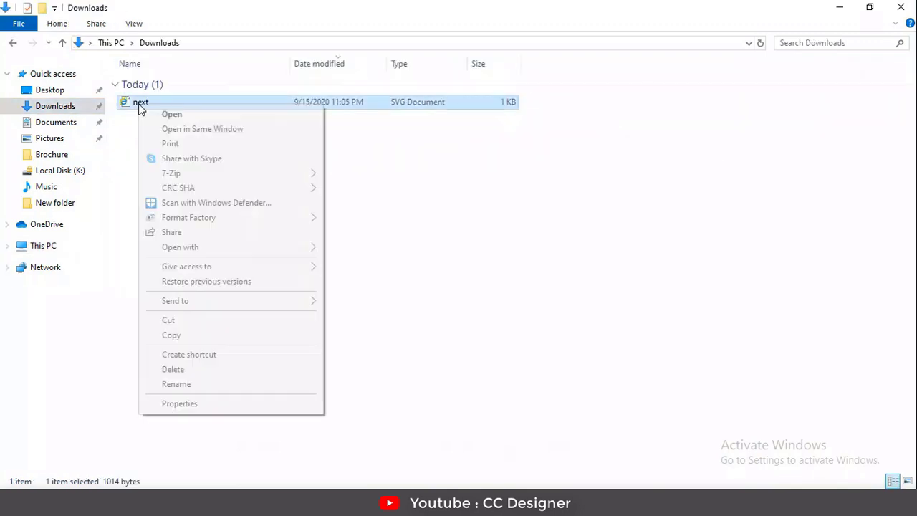
{"action": "left_click", "coordinate": [190, 321]}
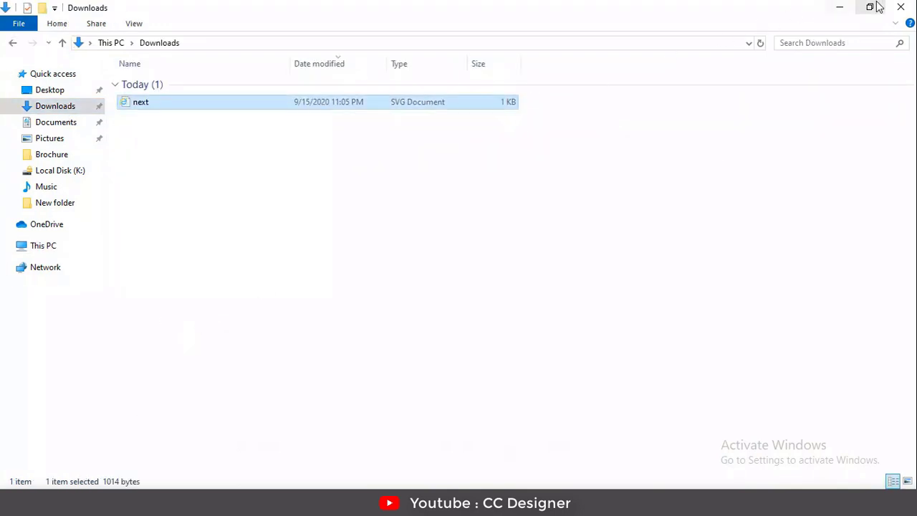
{"action": "left_click", "coordinate": [898, 8]}
{"action": "right_click", "coordinate": [410, 111]}
{"action": "left_click", "coordinate": [438, 167]}
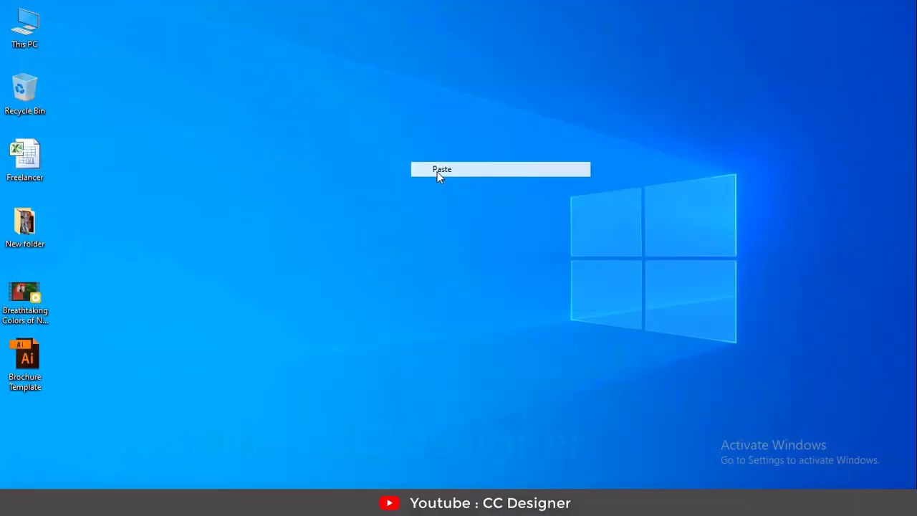
Open the properties of the "next" file and set SVG files to open with Adobe Illustrator CC 2015.
{"action": "left_click", "coordinate": [487, 94]}
{"action": "right_click", "coordinate": [437, 100]}
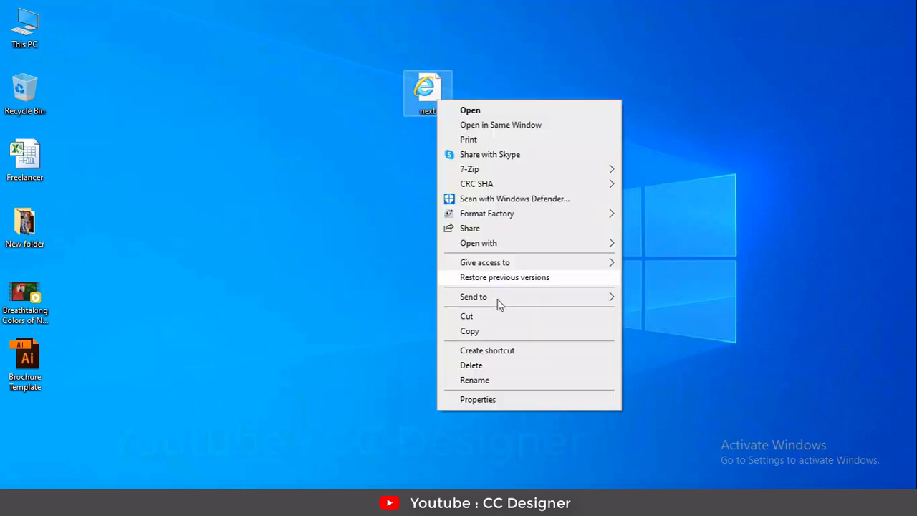
{"action": "left_click", "coordinate": [499, 400]}
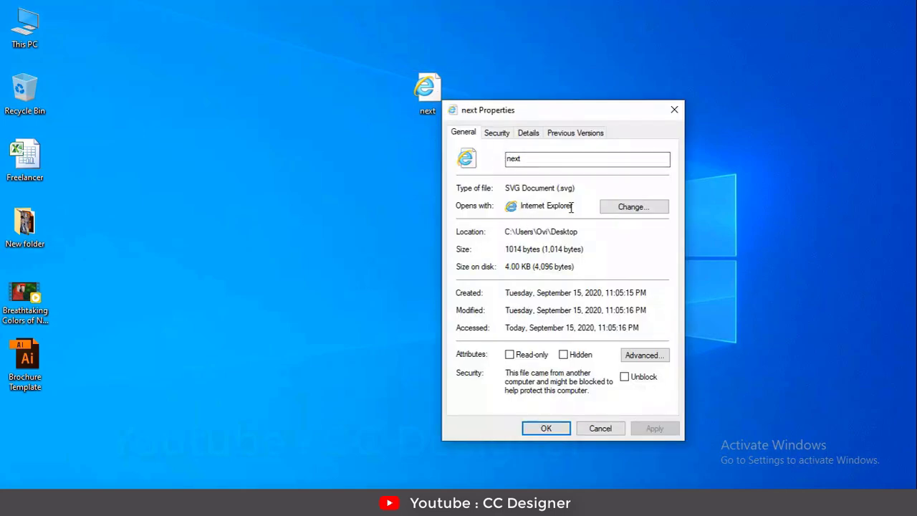
{"action": "left_click", "coordinate": [632, 212]}
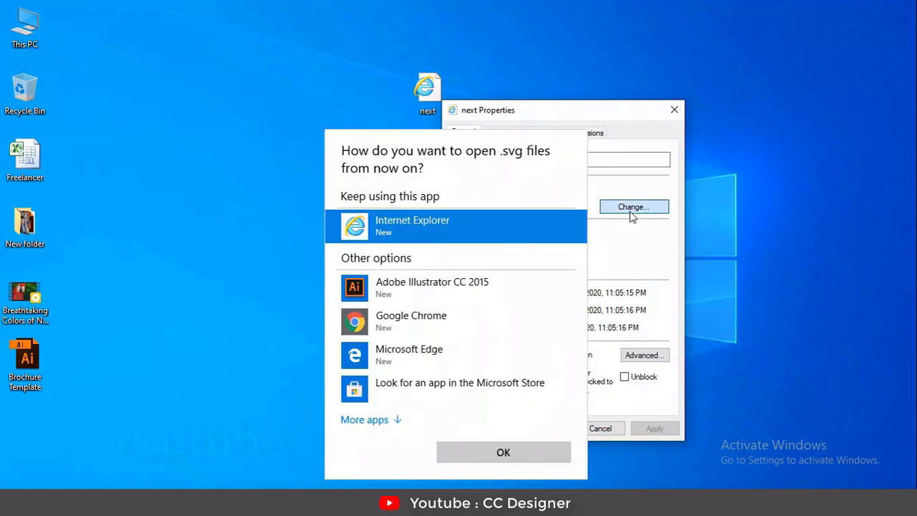
{"action": "left_click", "coordinate": [401, 295]}
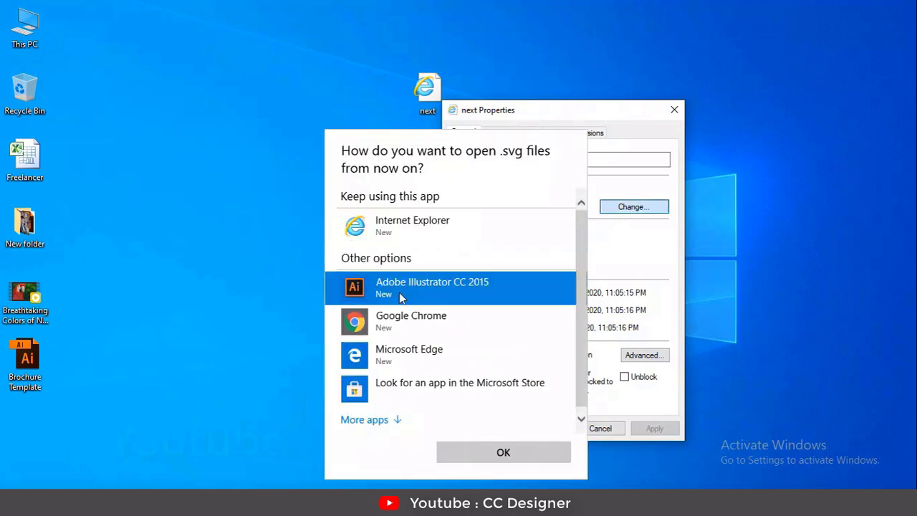
{"action": "left_click", "coordinate": [503, 453]}
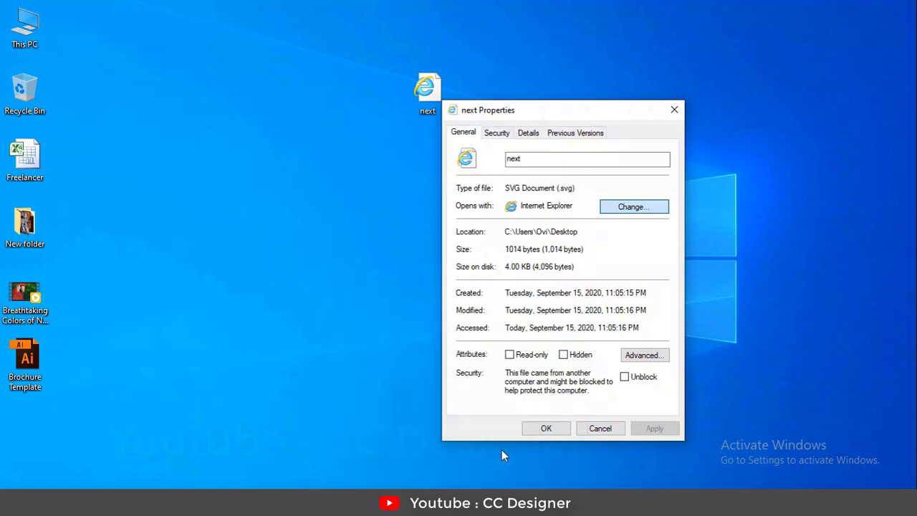
Set Google Chrome as the app that opens SVG files and apply the change to the "next" file's properties.
{"action": "left_click", "coordinate": [633, 208]}
{"action": "left_click", "coordinate": [419, 295]}
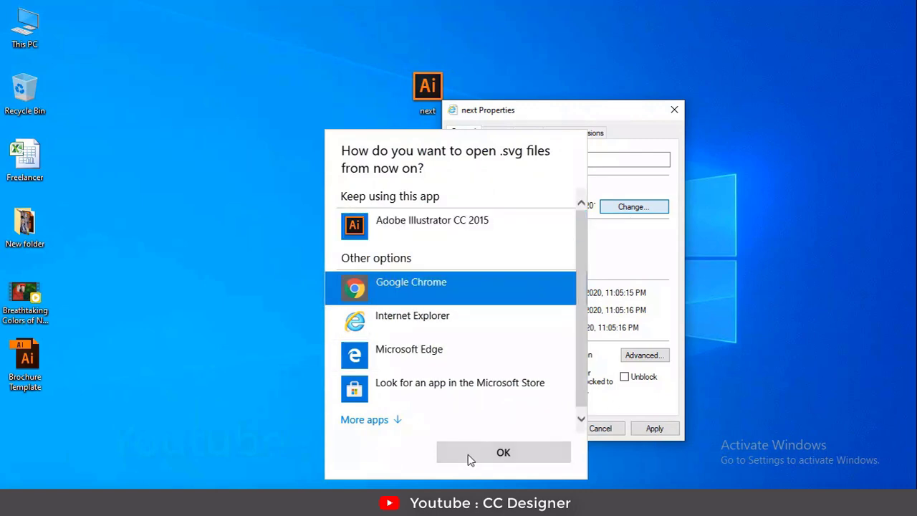
{"action": "left_click", "coordinate": [470, 458]}
{"action": "left_click", "coordinate": [648, 429]}
{"action": "left_click", "coordinate": [553, 431]}
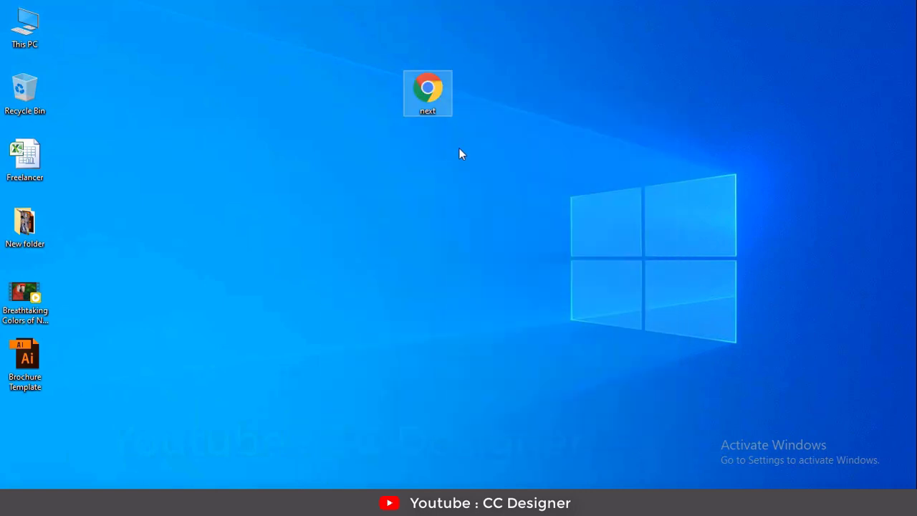
Open the "next" SVG file from the desktop in Illustrator.
{"action": "left_click_drag", "start_coordinate": [426, 104], "coordinate": [304, 324]}
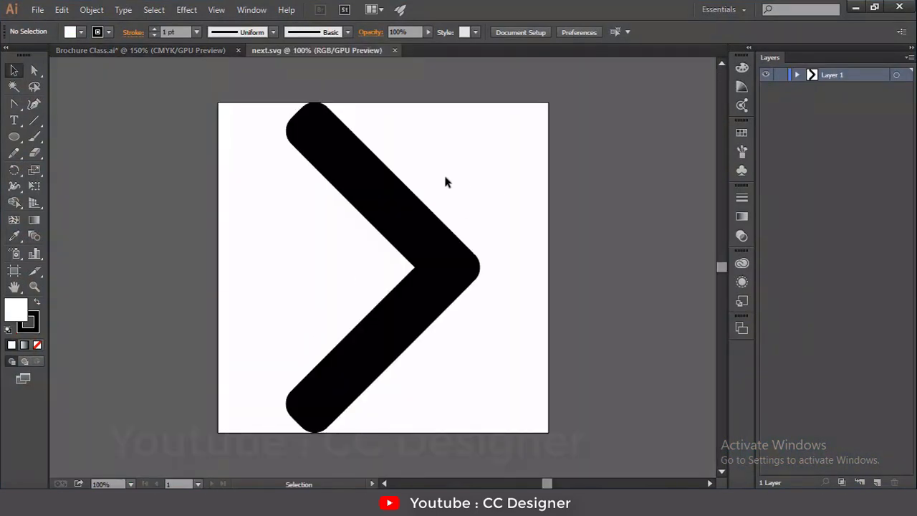
Bring the arrow icon from the SVG document into the brochure and scale it down beside the first item of the three-item list.
{"action": "left_click_drag", "start_coordinate": [394, 223], "coordinate": [282, 287]}
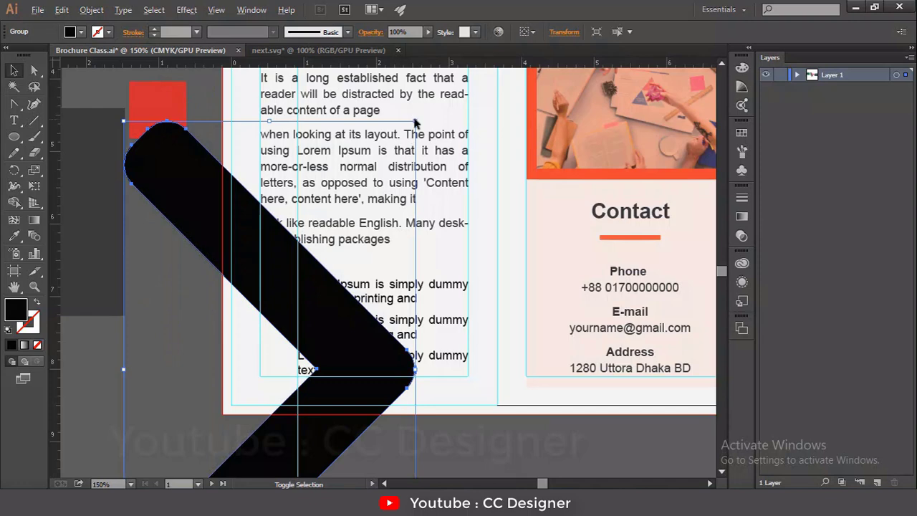
{"action": "left_click_drag", "start_coordinate": [414, 123], "coordinate": [368, 225]}
{"action": "key", "text": "ctrl+equal"}
{"action": "key", "text": "ctrl+equal"}
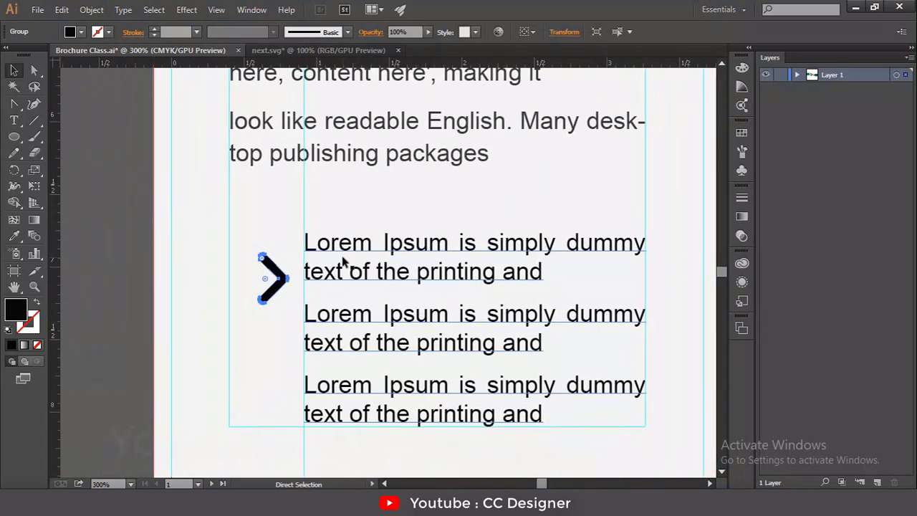
{"action": "key", "text": "ctrl+equal"}
{"action": "key", "text": "ctrl+equal"}
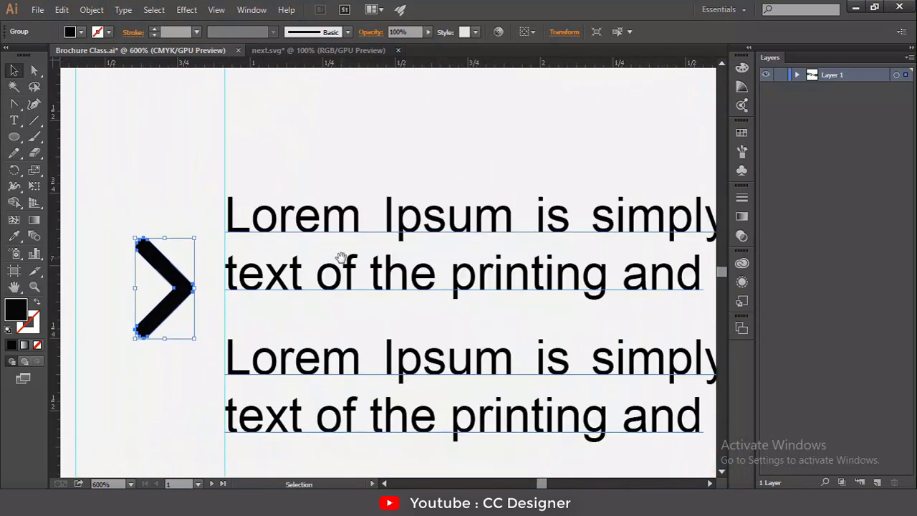
Recolor the three-item list text with the dark gray sampled from the swatch square beside the artboard.
{"action": "key", "text": "ctrl+minus"}
{"action": "key", "text": "ctrl+minus"}
{"action": "key", "text": "ctrl+minus"}
{"action": "key", "text": "ctrl+minus"}
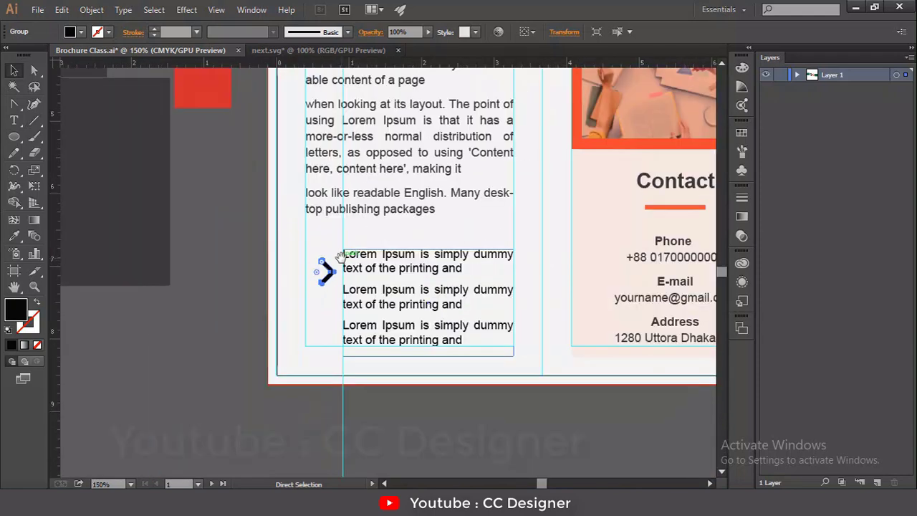
{"action": "left_click", "coordinate": [377, 267]}
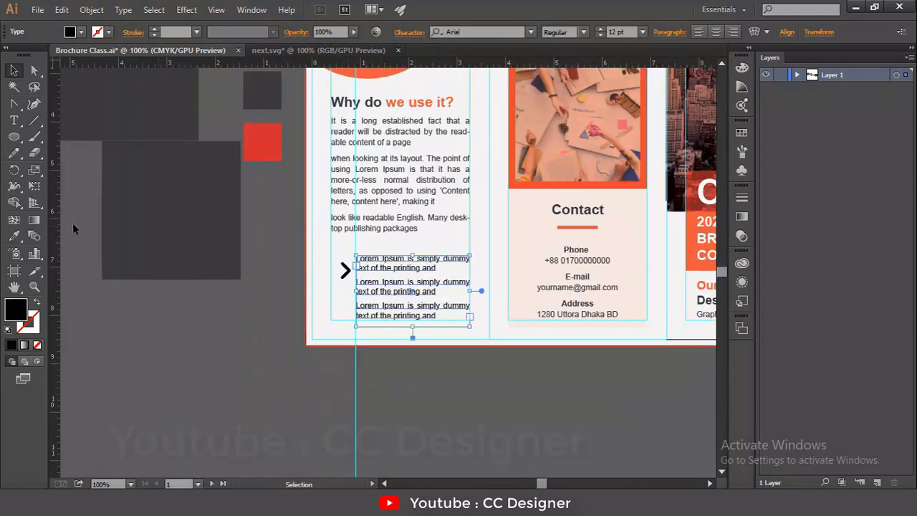
{"action": "left_click", "coordinate": [13, 235]}
{"action": "left_click", "coordinate": [251, 87]}
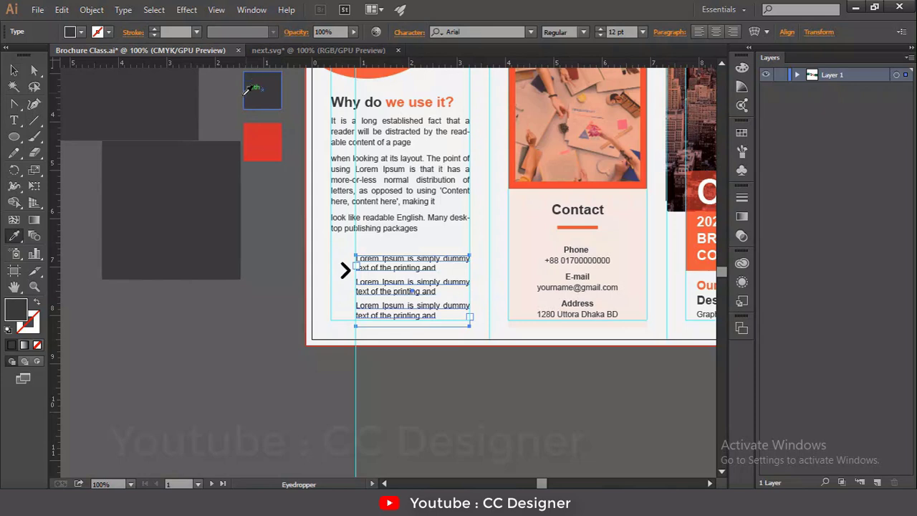
{"action": "left_click", "coordinate": [14, 69]}
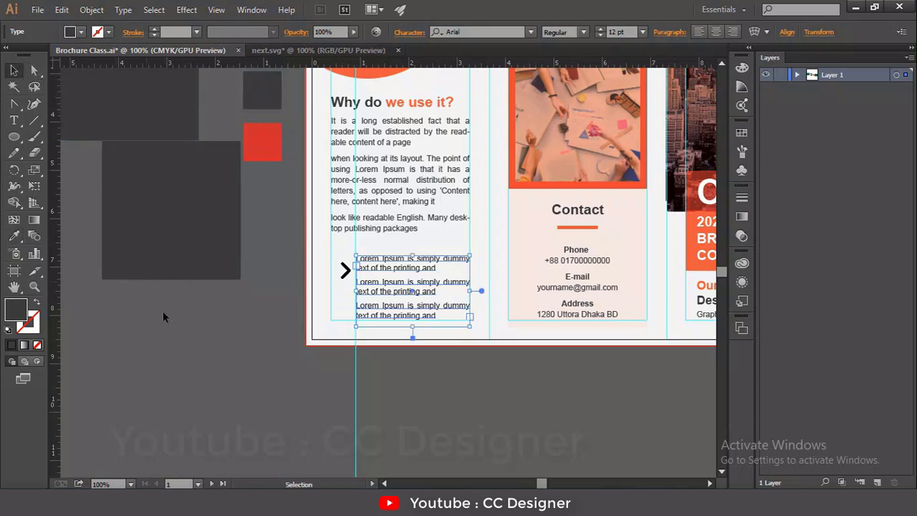
{"action": "left_click", "coordinate": [187, 362]}
Shrink the arrow icon beside the first list item further about its center.
{"action": "key", "text": "ctrl+plus"}
{"action": "key", "text": "ctrl+plus"}
{"action": "key", "text": "ctrl+plus"}
{"action": "key", "text": "ctrl+plus"}
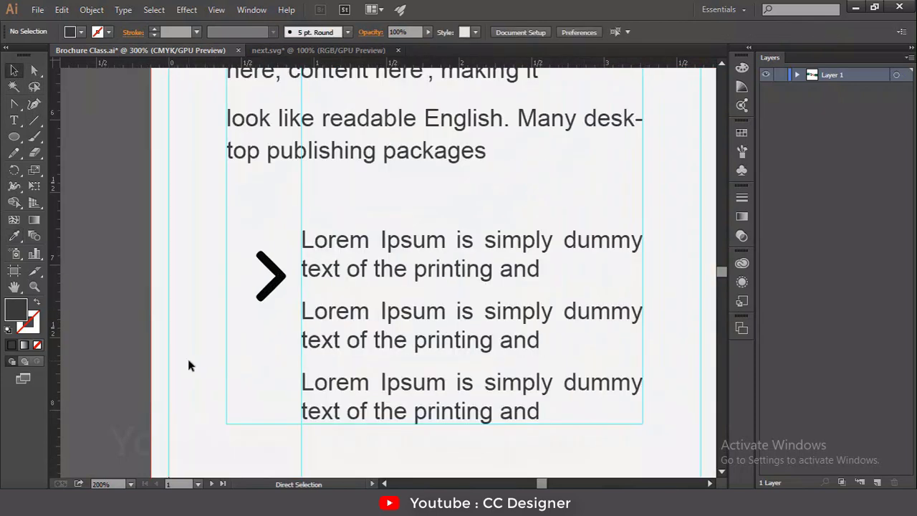
{"action": "left_click", "coordinate": [242, 293]}
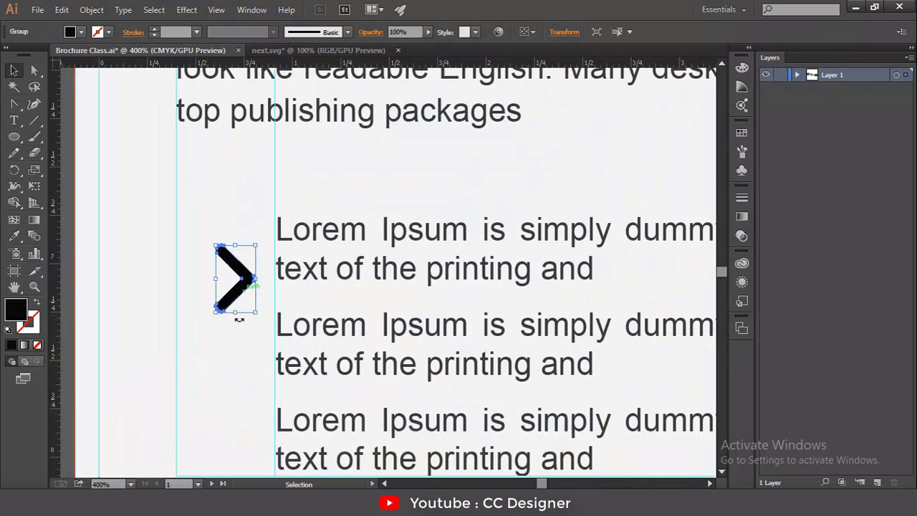
{"action": "left_click_drag", "start_coordinate": [257, 313], "coordinate": [244, 293]}
Draw a circle with the Ellipse tool over the arrow area beside the first list item.
{"action": "left_click", "coordinate": [13, 136]}
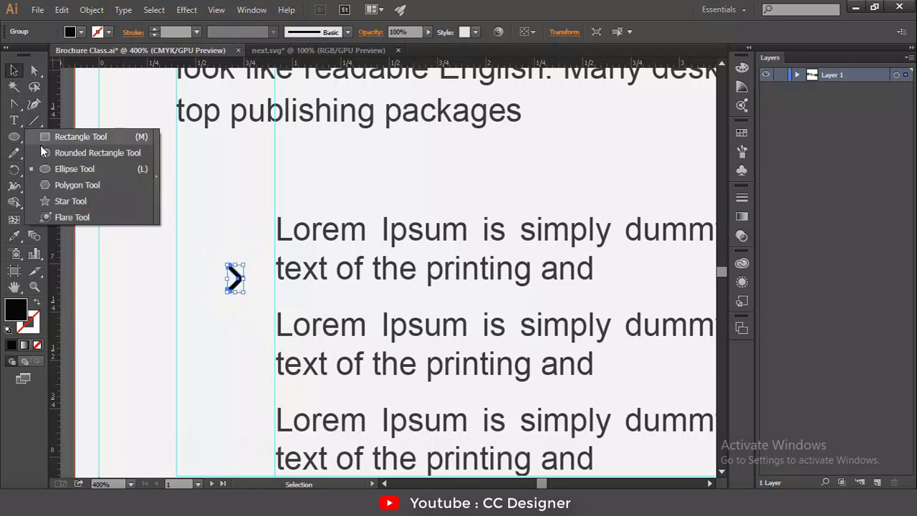
{"action": "left_click", "coordinate": [92, 173]}
{"action": "left_click_drag", "start_coordinate": [207, 224], "coordinate": [334, 297]}
{"action": "left_click", "coordinate": [14, 70]}
Fill the new circle with the dark gray sampled from the swatch square beside the artboard.
{"action": "left_click", "coordinate": [164, 243]}
{"action": "key", "text": "space"}
{"action": "left_click_drag", "start_coordinate": [130, 203], "coordinate": [267, 442]}
{"action": "left_click_drag", "start_coordinate": [241, 284], "coordinate": [276, 482]}
{"action": "left_click", "coordinate": [28, 233]}
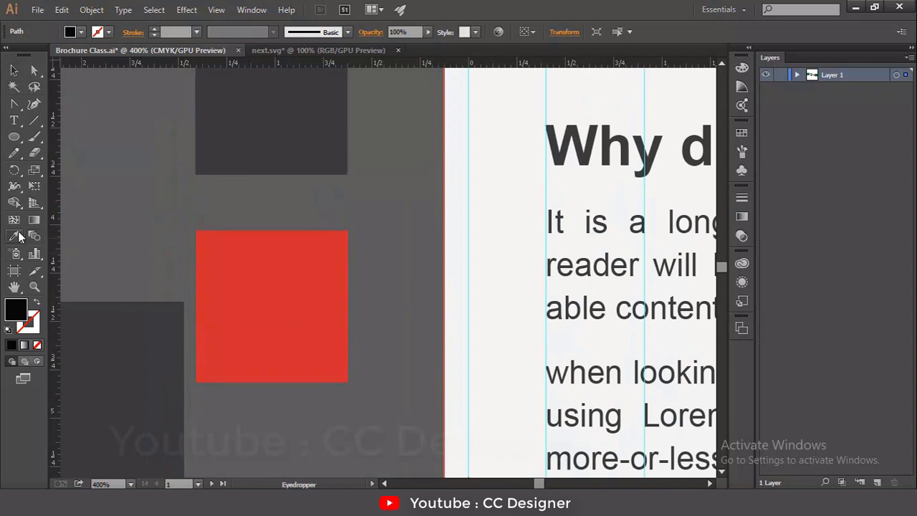
{"action": "left_click", "coordinate": [254, 129]}
{"action": "left_click", "coordinate": [14, 69]}
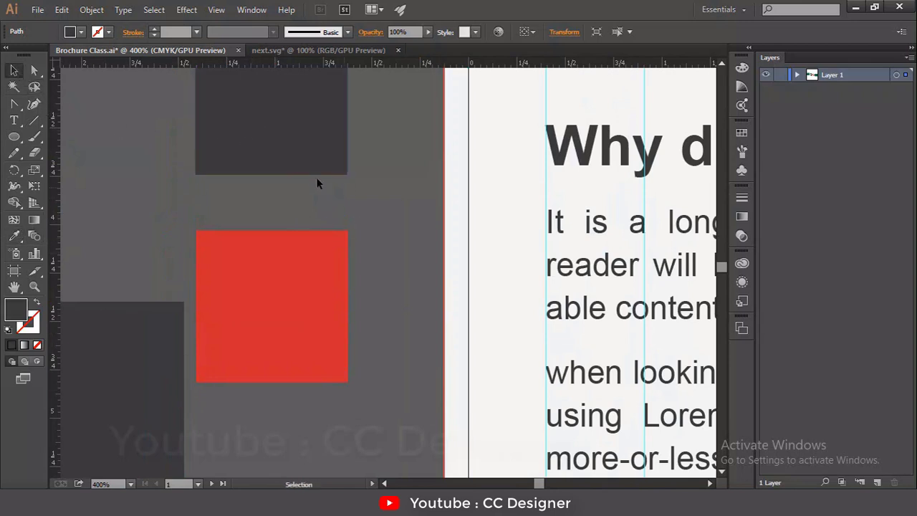
Bring the arrow icon to the front, above the dark gray circle beside the first list item.
{"action": "left_click_drag", "start_coordinate": [440, 399], "coordinate": [270, 162]}
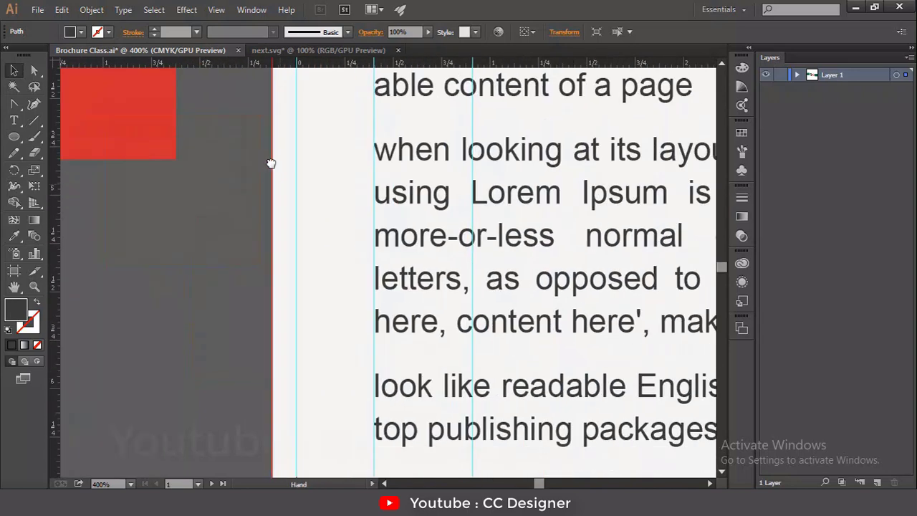
{"action": "left_click_drag", "start_coordinate": [447, 434], "coordinate": [361, 197]}
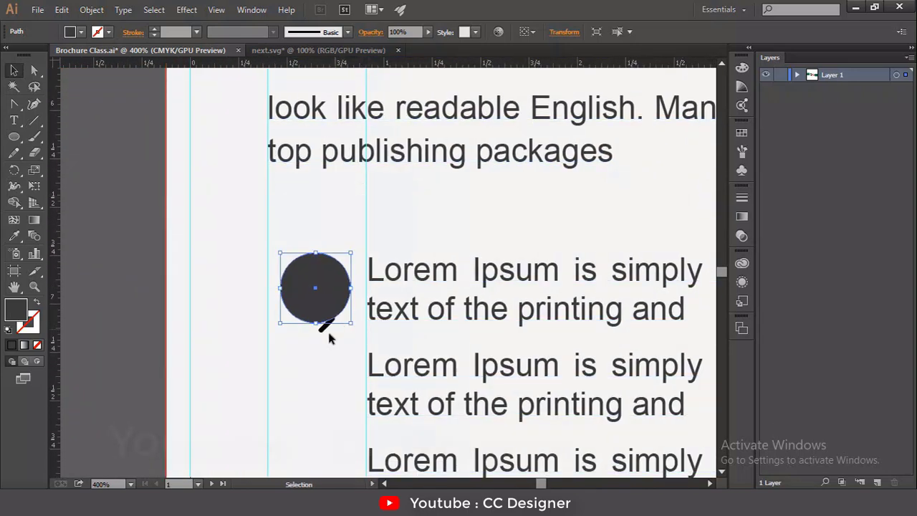
{"action": "left_click_drag", "start_coordinate": [324, 336], "coordinate": [317, 305]}
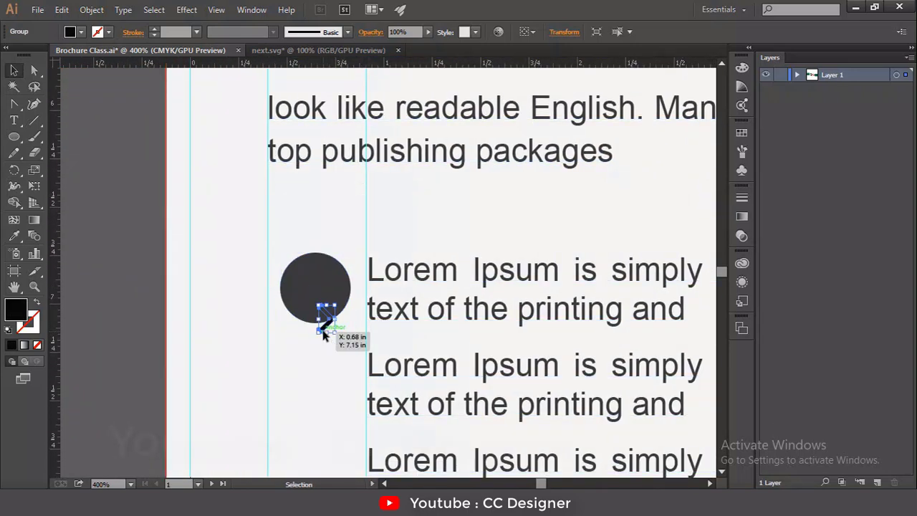
{"action": "right_click", "coordinate": [340, 340]}
{"action": "mouse_move", "coordinate": [453, 447]}
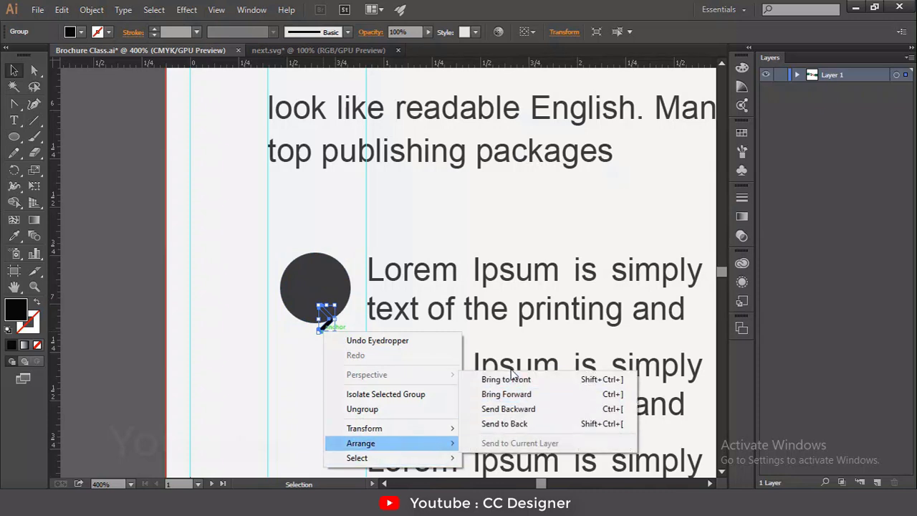
{"action": "left_click", "coordinate": [512, 380]}
{"action": "left_click", "coordinate": [313, 370]}
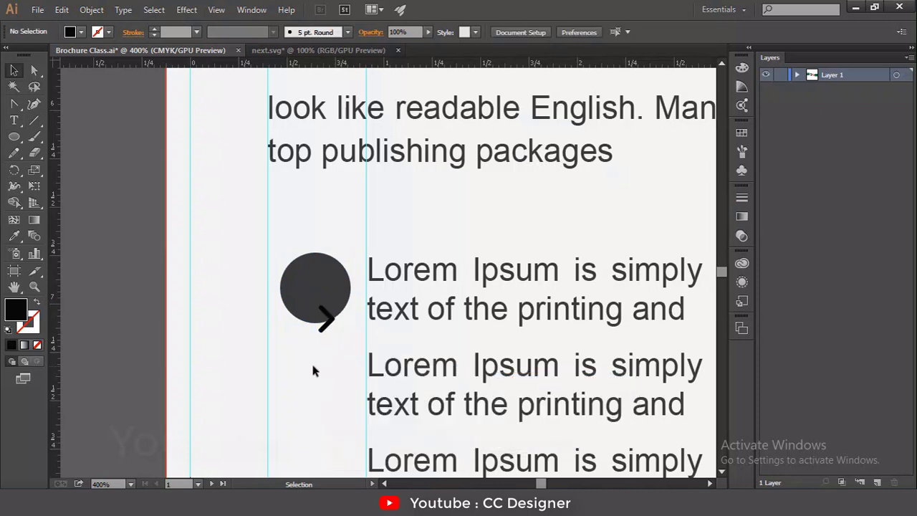
Move the arrow icon clear of the circle and nudge the circle into line with the first list item.
{"action": "left_click_drag", "start_coordinate": [312, 326], "coordinate": [222, 336]}
{"action": "left_click_drag", "start_coordinate": [336, 308], "coordinate": [334, 312]}
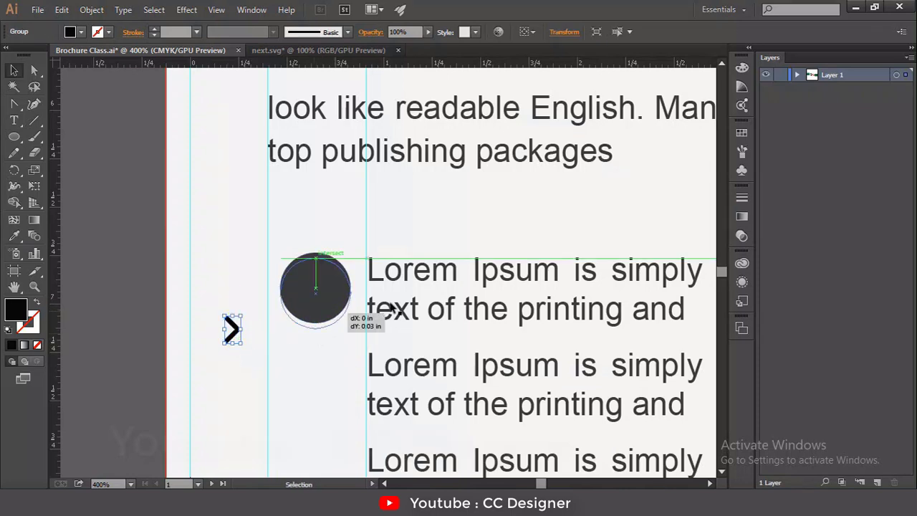
{"action": "left_click_drag", "start_coordinate": [391, 308], "coordinate": [329, 324]}
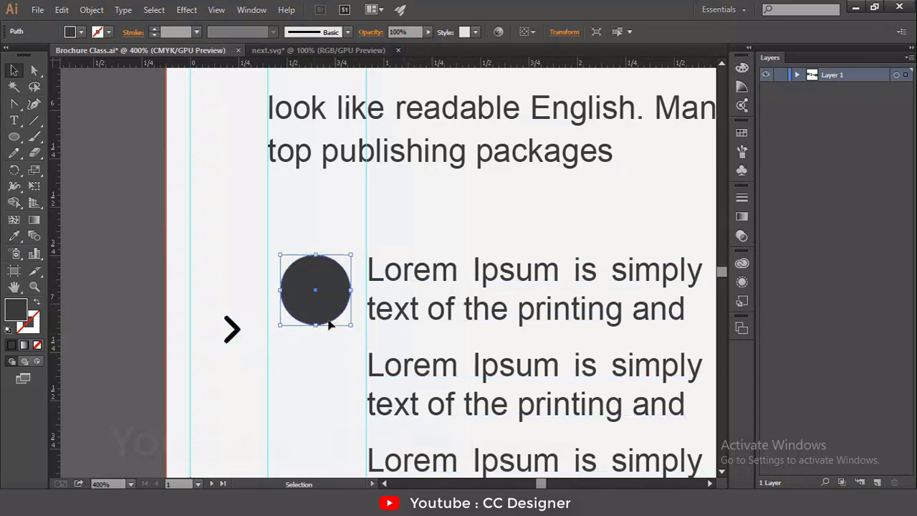
{"action": "left_click", "coordinate": [333, 354]}
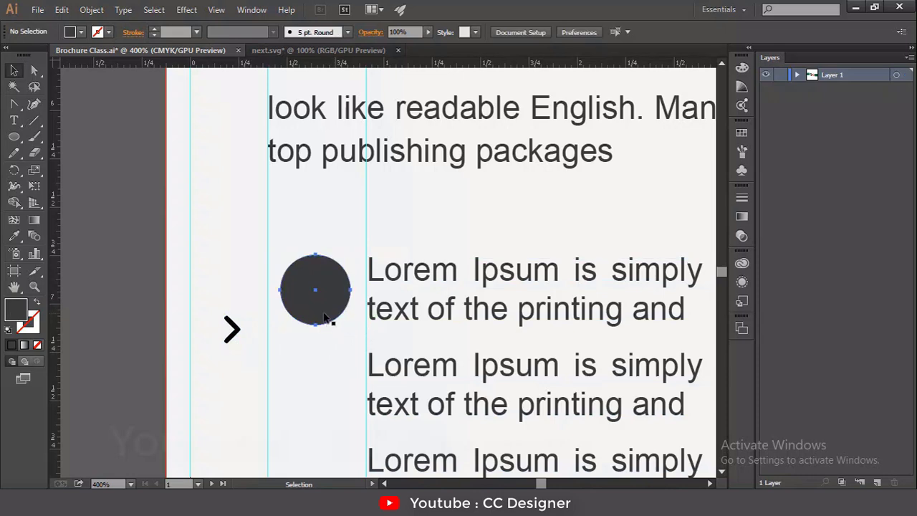
{"action": "left_click", "coordinate": [326, 318]}
{"action": "left_click_drag", "start_coordinate": [326, 318], "coordinate": [329, 318]}
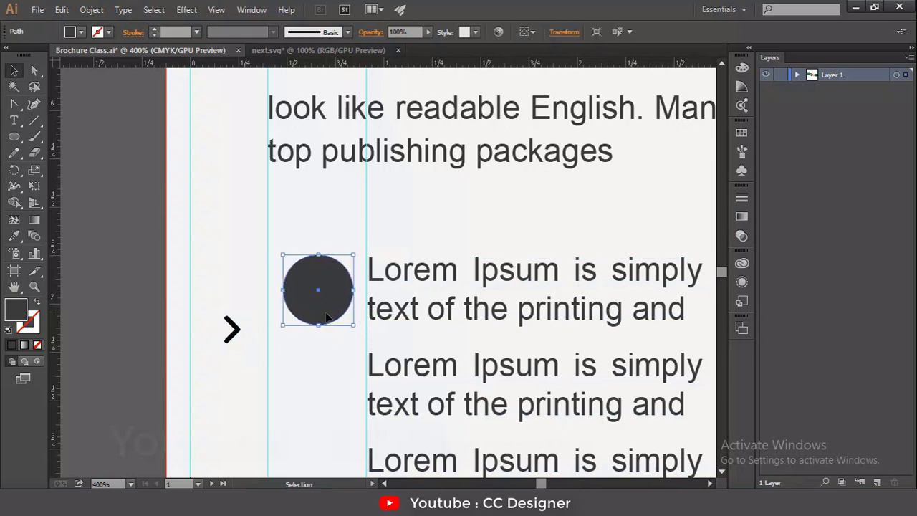
{"action": "left_click", "coordinate": [330, 356]}
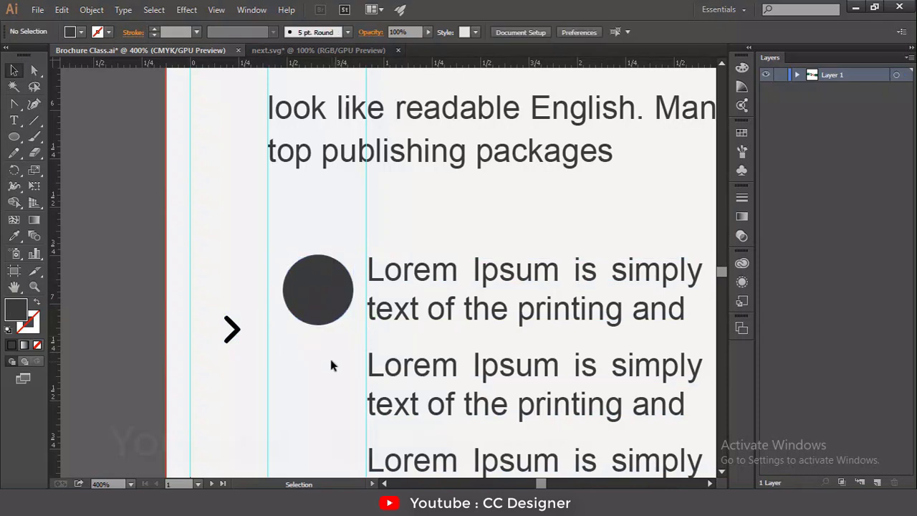
Create a smaller concentric copy of the dark gray circle inside the original.
{"action": "left_click", "coordinate": [331, 306]}
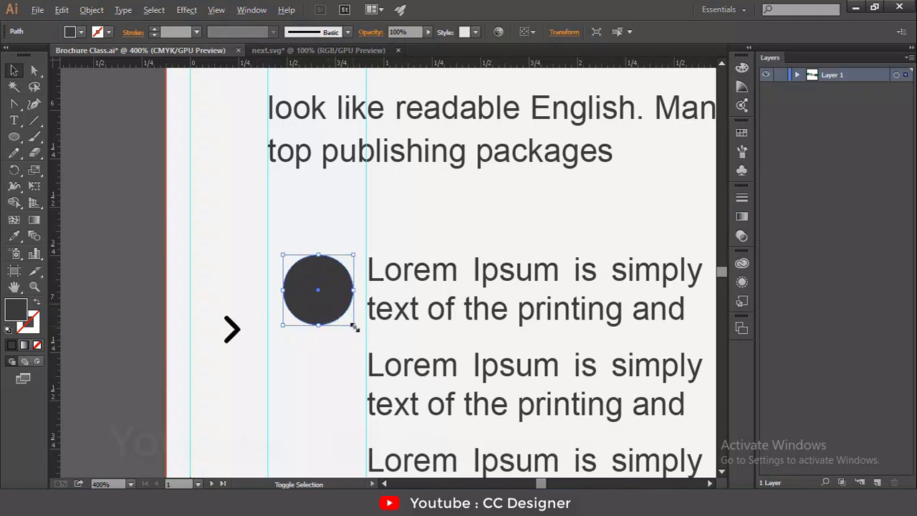
{"action": "left_click_drag", "start_coordinate": [354, 327], "coordinate": [338, 328]}
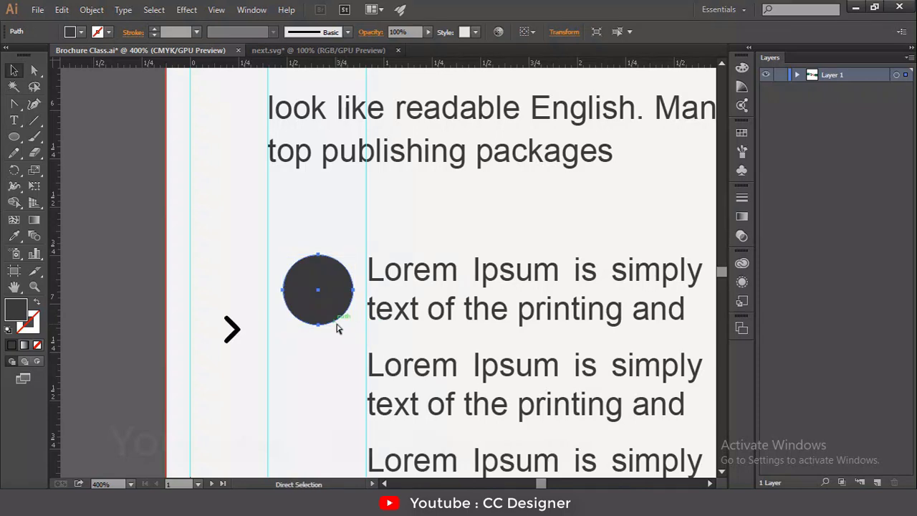
{"action": "key", "text": "v"}
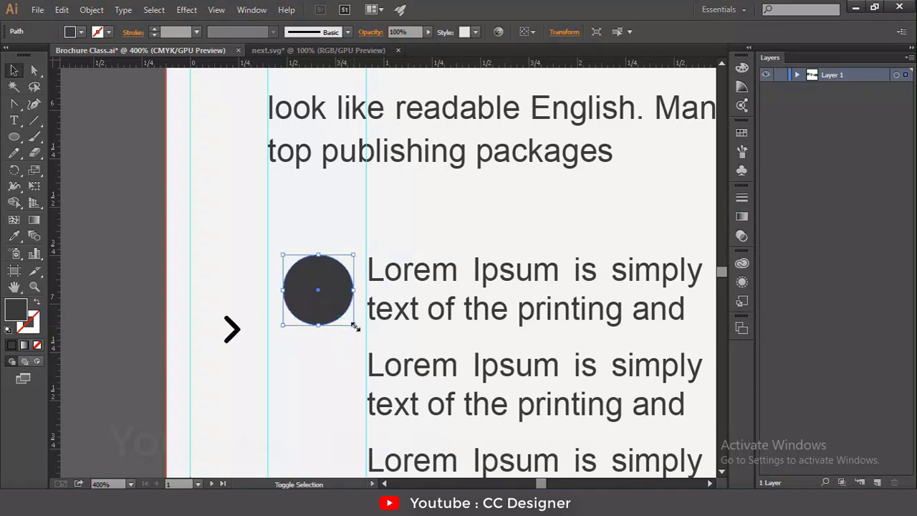
{"action": "left_click_drag", "start_coordinate": [352, 323], "coordinate": [346, 324]}
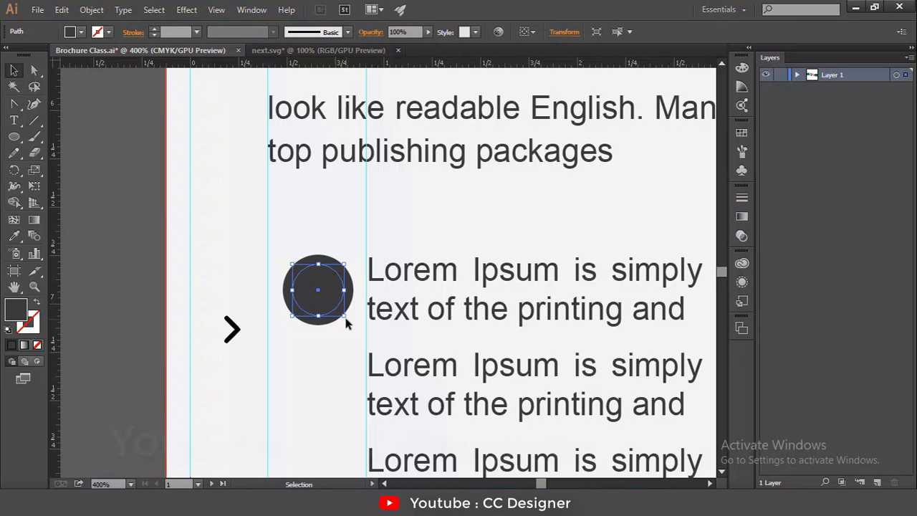
Give the inner circle a white stroke with a weight of 2 pt.
{"action": "left_click", "coordinate": [155, 29]}
{"action": "left_click", "coordinate": [109, 33]}
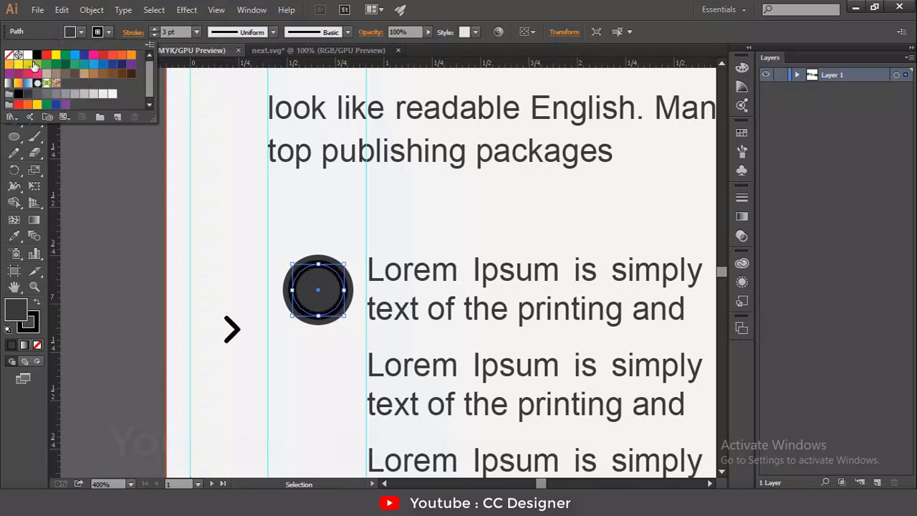
{"action": "left_click", "coordinate": [30, 55]}
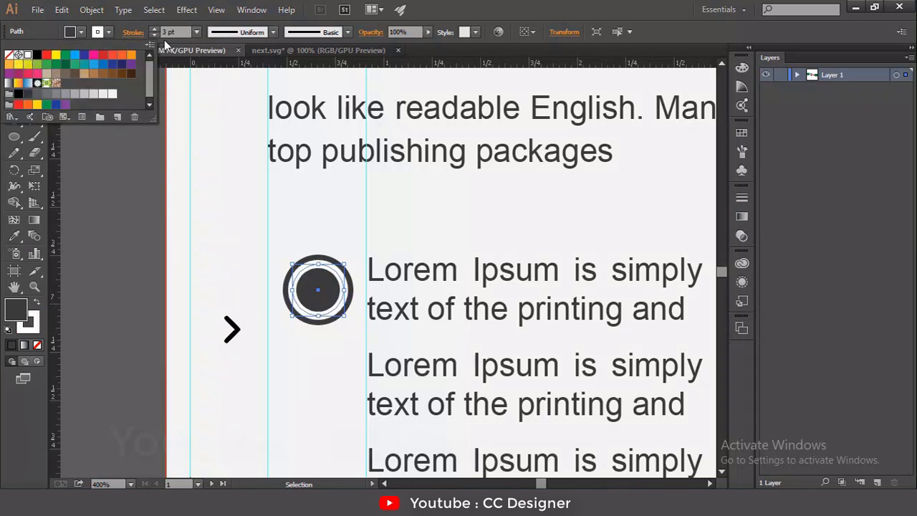
{"action": "left_click", "coordinate": [156, 34]}
{"action": "left_click", "coordinate": [156, 34]}
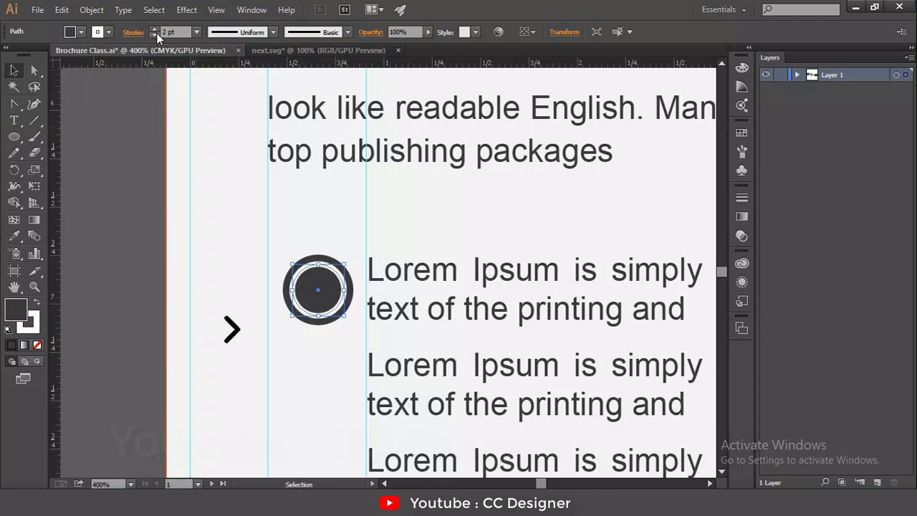
{"action": "left_click", "coordinate": [157, 34]}
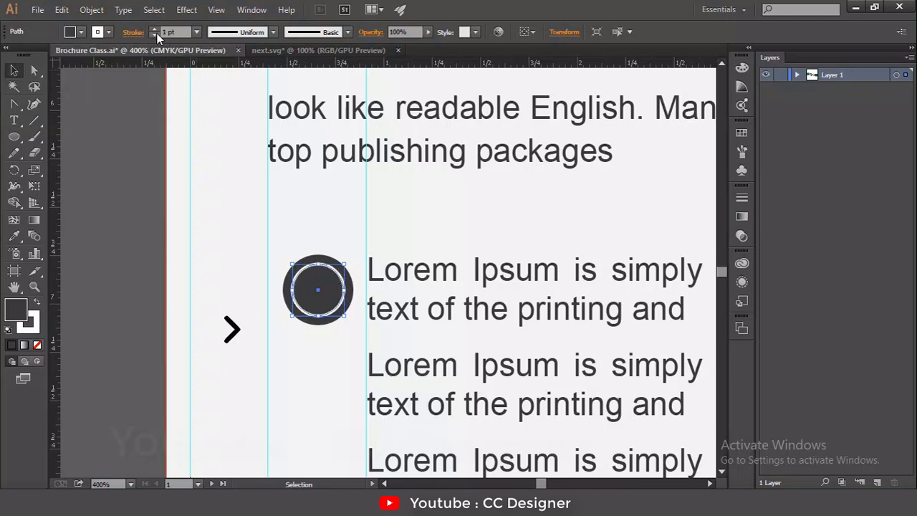
{"action": "left_click", "coordinate": [154, 29]}
{"action": "left_click", "coordinate": [109, 182]}
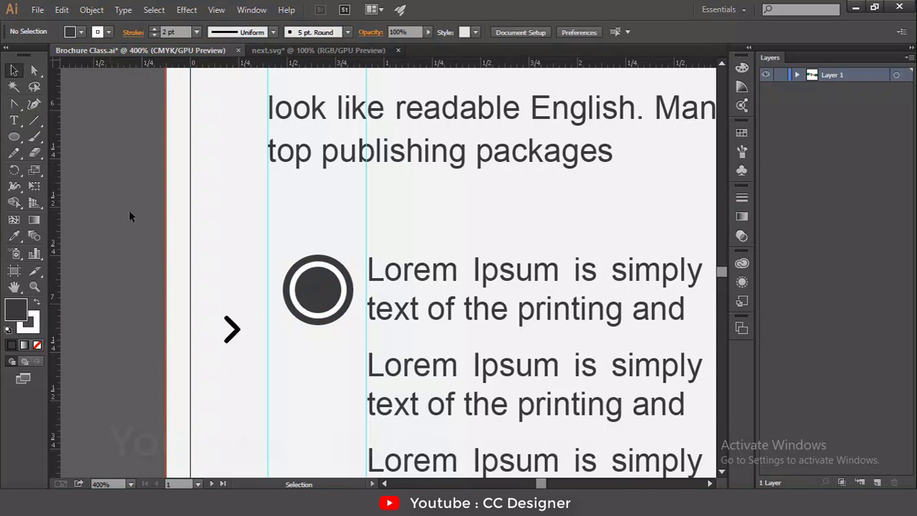
Move the arrow icon into the center of the ringed circle and set its fill to white.
{"action": "left_click_drag", "start_coordinate": [233, 335], "coordinate": [320, 294]}
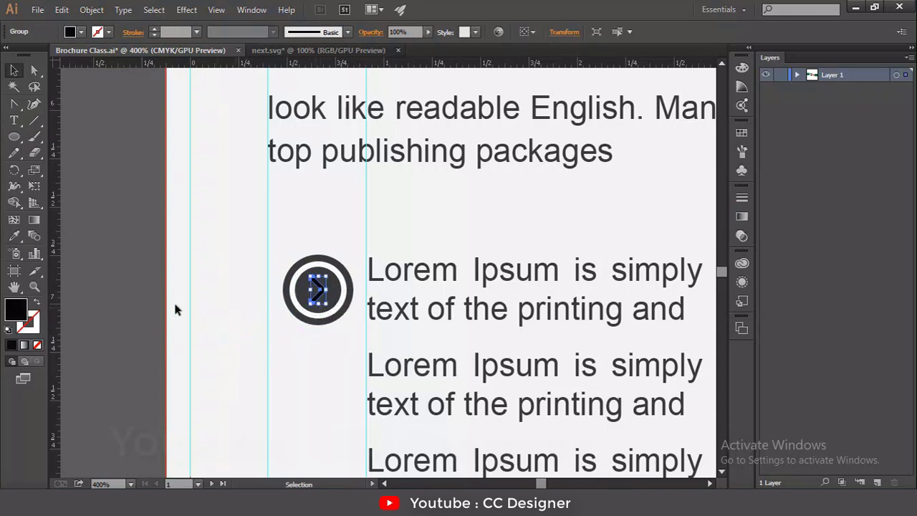
{"action": "left_click", "coordinate": [132, 280]}
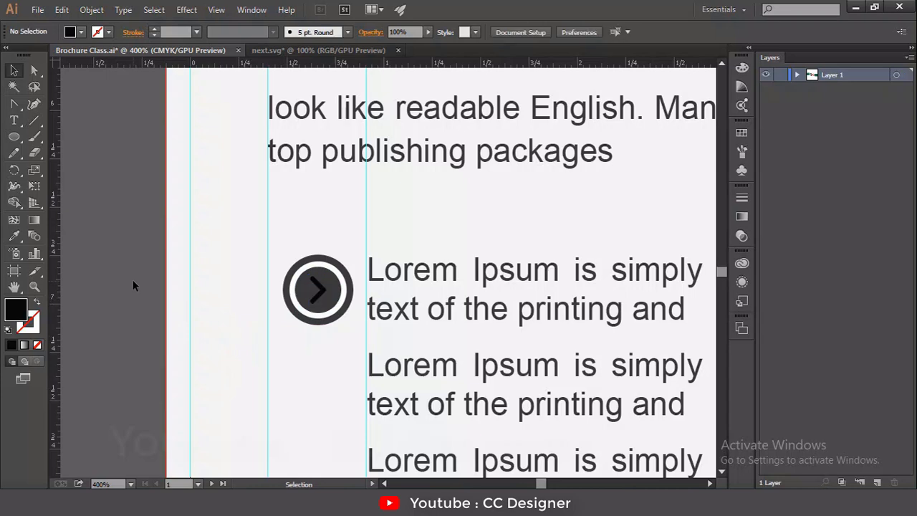
{"action": "left_click", "coordinate": [320, 293]}
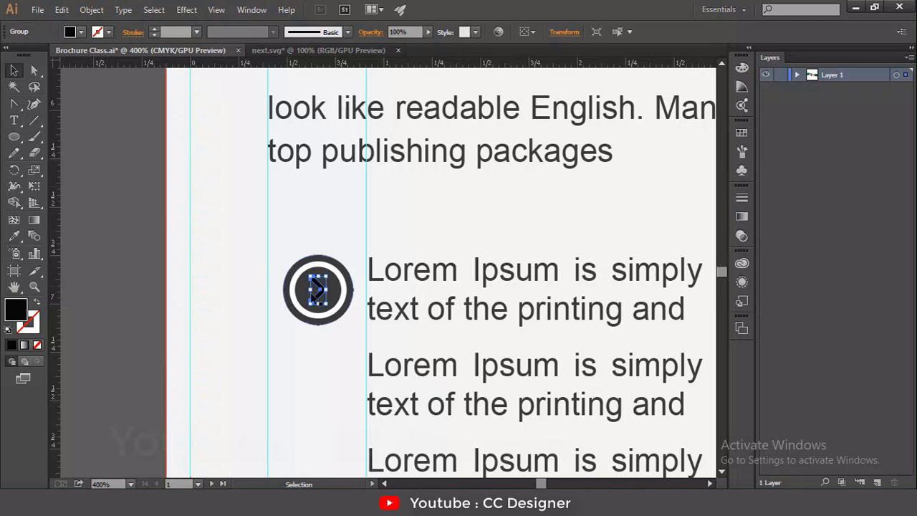
{"action": "left_click", "coordinate": [81, 32]}
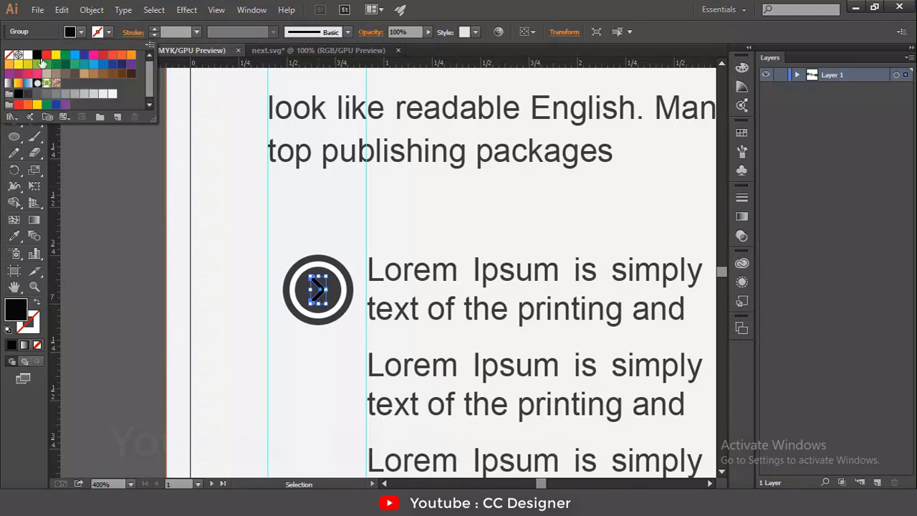
{"action": "left_click", "coordinate": [27, 54]}
{"action": "left_click", "coordinate": [117, 194]}
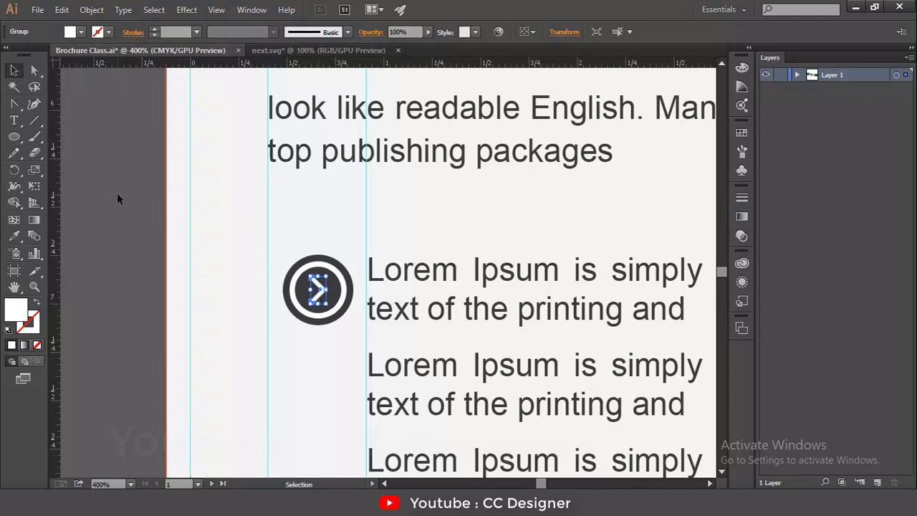
Group the arrow with its two circles and place a copy of the group beside the second list item.
{"action": "scroll", "coordinate": [318, 290], "scroll_direction": "up", "scroll_amount": 1}
{"action": "left_click_drag", "start_coordinate": [317, 290], "coordinate": [305, 184]}
{"action": "left_click_drag", "start_coordinate": [254, 109], "coordinate": [326, 249]}
{"action": "left_click_drag", "start_coordinate": [326, 249], "coordinate": [370, 253]}
{"action": "key", "text": "ctrl+g"}
{"action": "left_click_drag", "start_coordinate": [371, 255], "coordinate": [363, 296]}
{"action": "left_click_drag", "start_coordinate": [371, 241], "coordinate": [372, 341]}
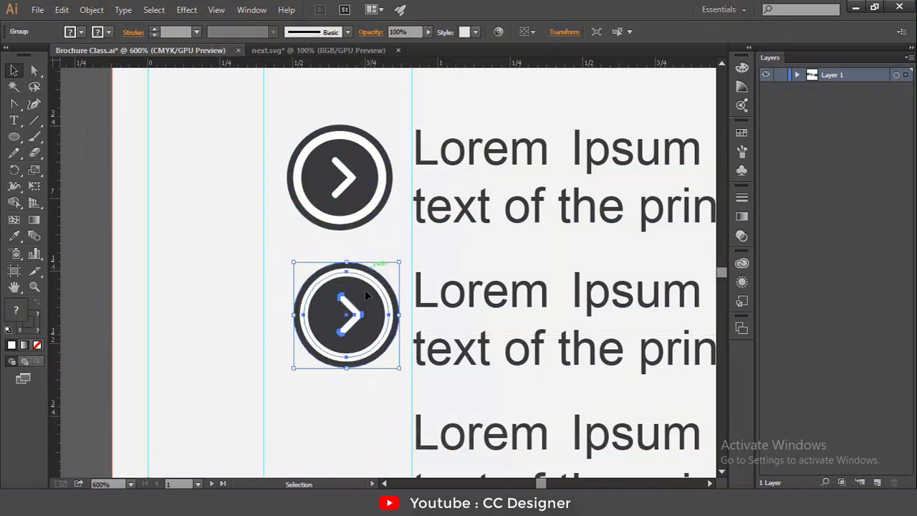
Place another copy of the ringed arrow icon beside the third list item.
{"action": "scroll", "coordinate": [348, 395], "scroll_direction": "down", "scroll_amount": 3}
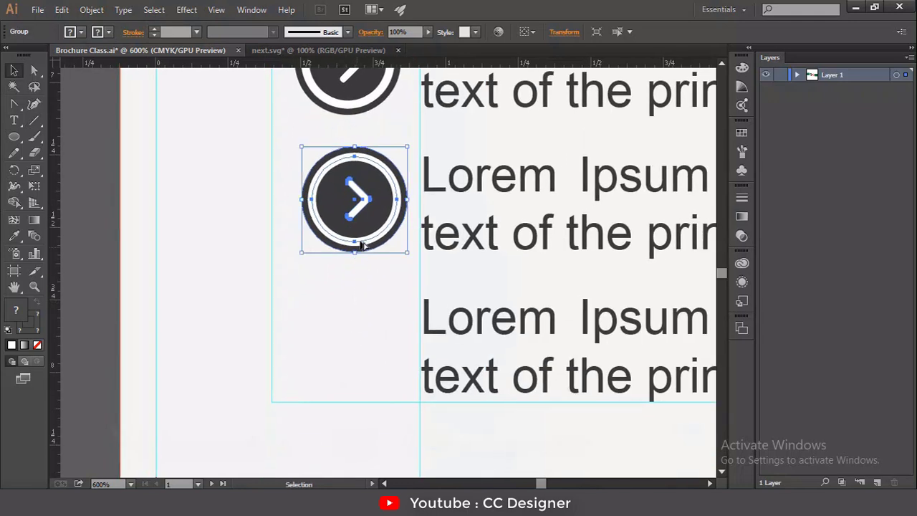
{"action": "left_click_drag", "start_coordinate": [360, 245], "coordinate": [342, 387]}
{"action": "left_click", "coordinate": [347, 417]}
Align the three ringed arrow icons to each other by their horizontal centers.
{"action": "left_click_drag", "start_coordinate": [415, 321], "coordinate": [437, 359]}
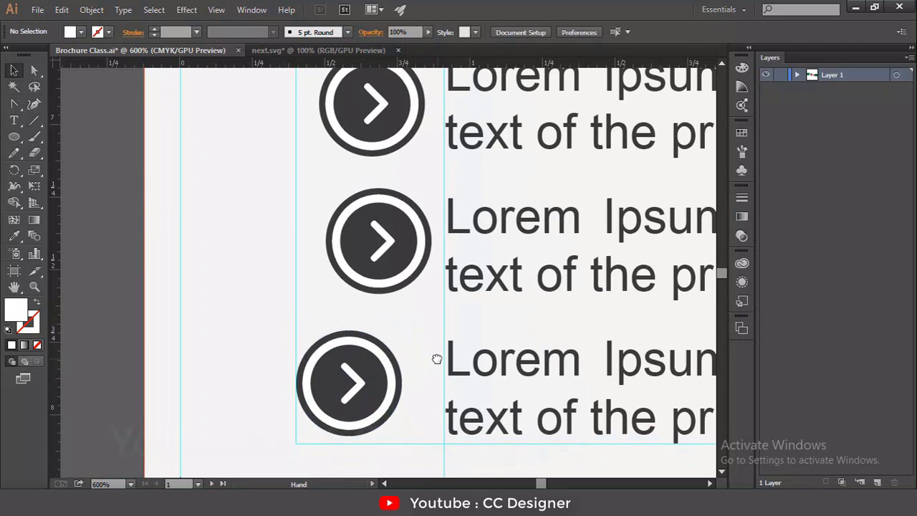
{"action": "key", "text": "ctrl+plus"}
{"action": "key", "text": "ctrl+minus"}
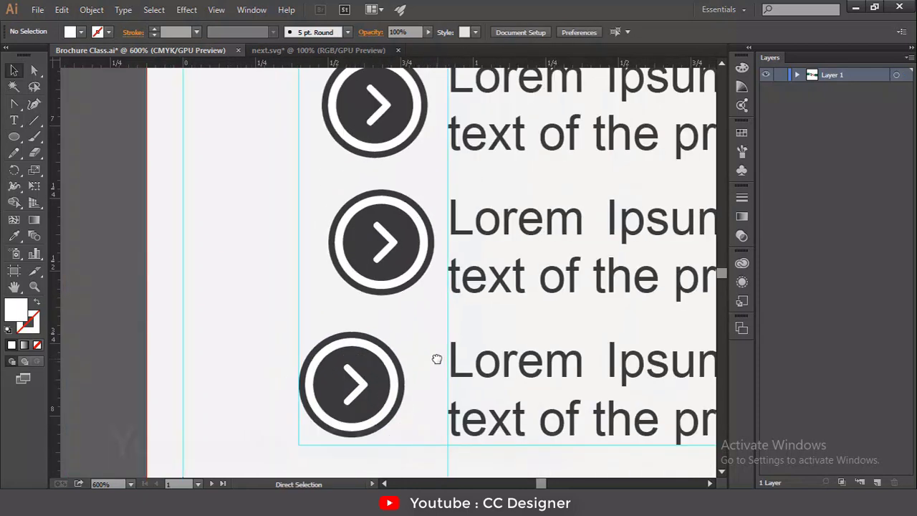
{"action": "key", "text": "ctrl+minus"}
{"action": "left_click_drag", "start_coordinate": [350, 115], "coordinate": [368, 379]}
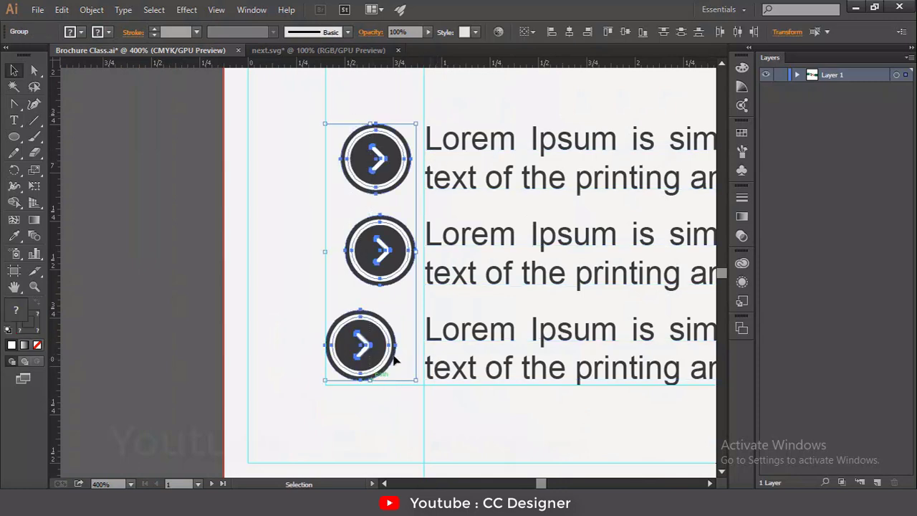
{"action": "left_click", "coordinate": [539, 35]}
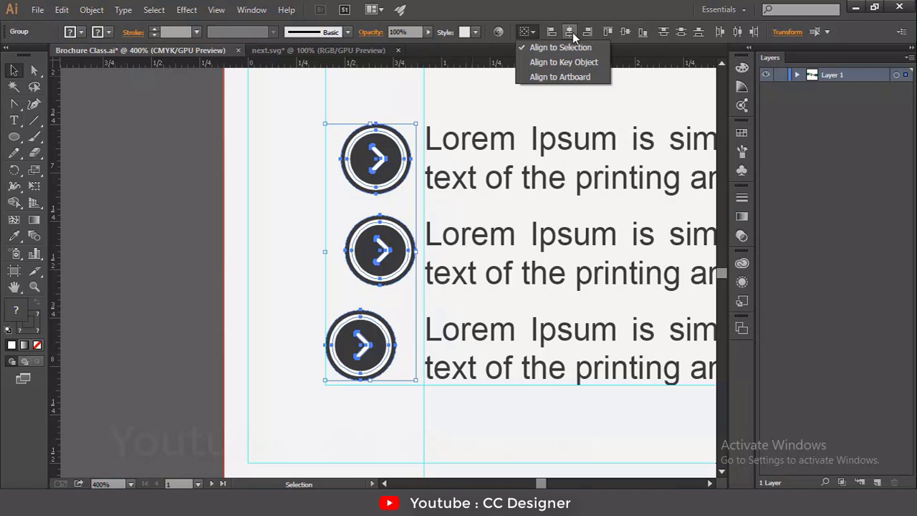
{"action": "left_click", "coordinate": [572, 32]}
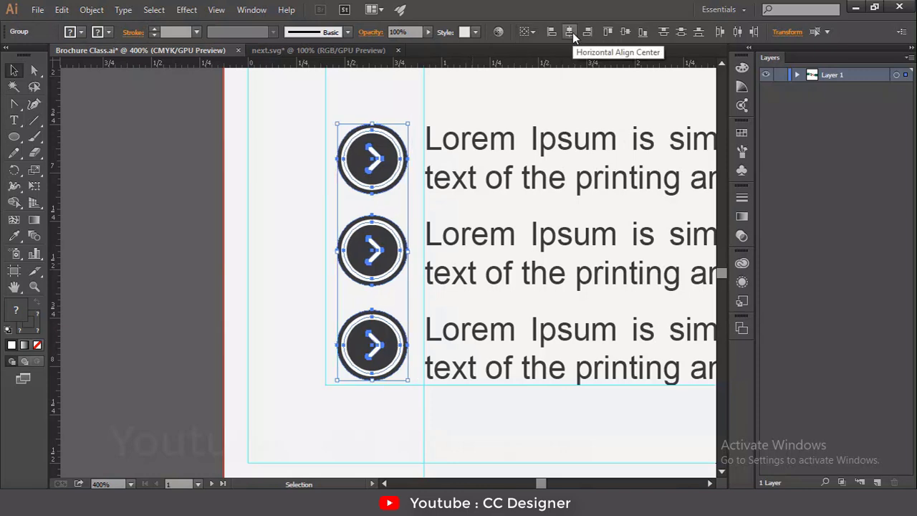
{"action": "left_click", "coordinate": [205, 217]}
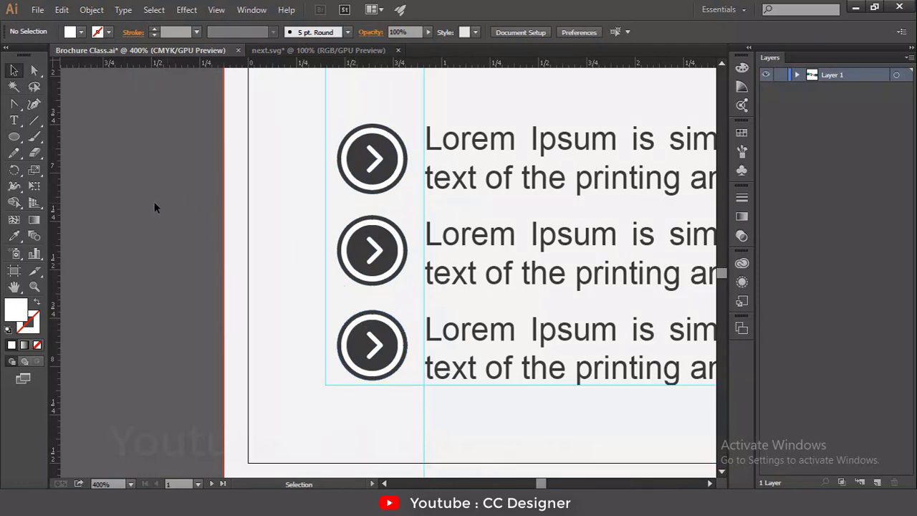
Nudge the second list item's icon down slightly and ungroup it.
{"action": "left_click", "coordinate": [374, 161]}
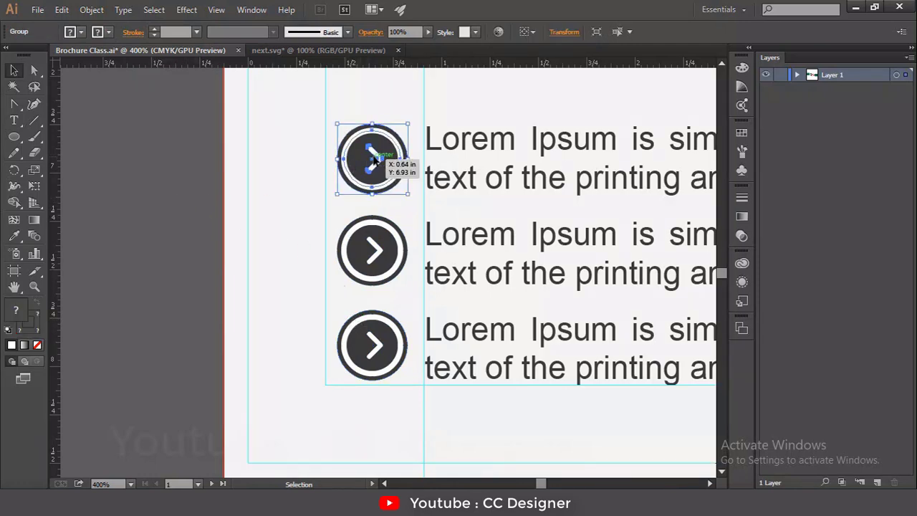
{"action": "left_click", "coordinate": [140, 224]}
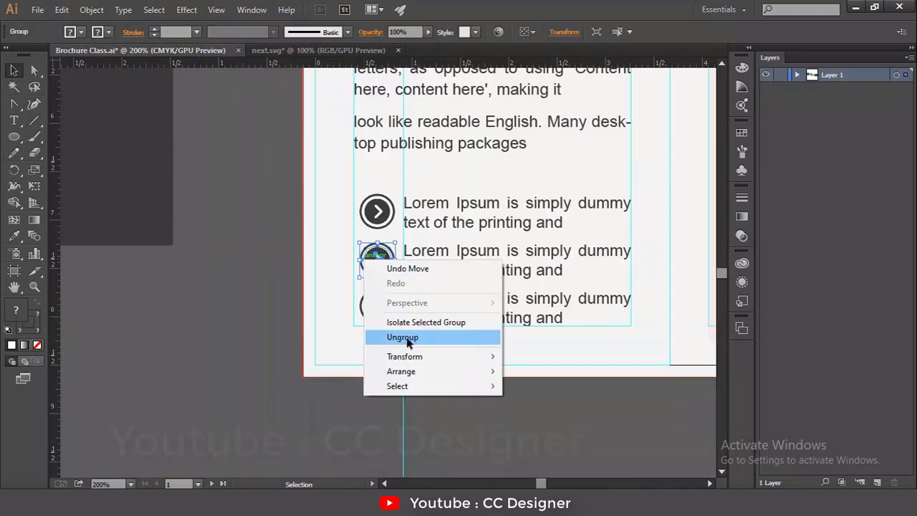
{"action": "left_click", "coordinate": [407, 339]}
{"action": "left_click", "coordinate": [205, 321]}
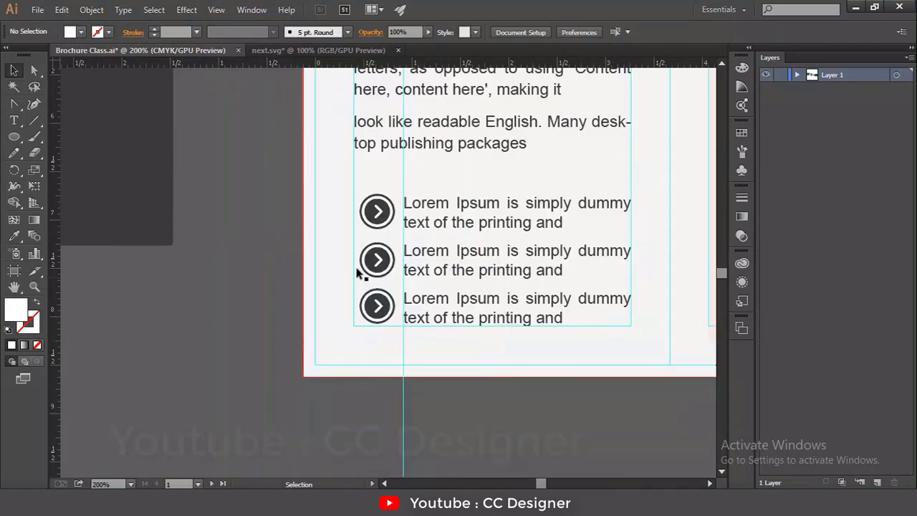
Recolor the second icon's inner circle by sampling the red swatch square beside the artboard with the Eyedropper.
{"action": "left_click", "coordinate": [361, 270]}
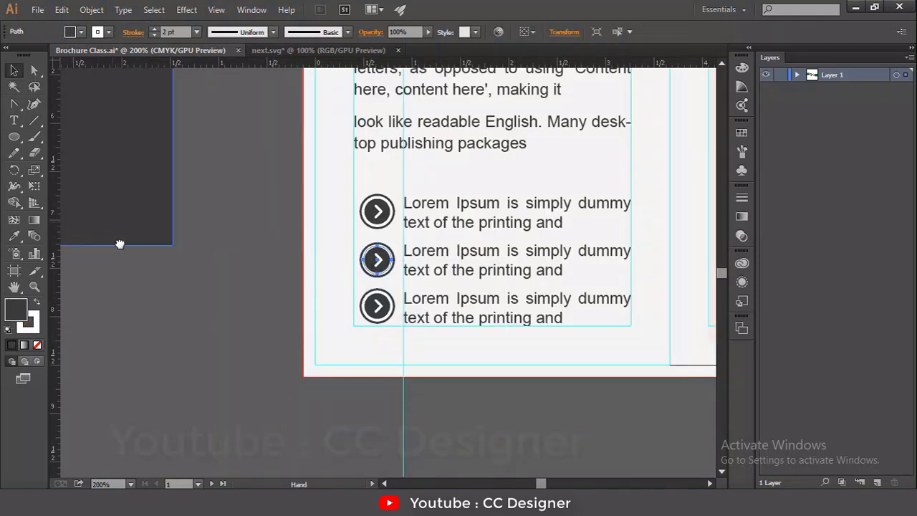
{"action": "left_click_drag", "start_coordinate": [120, 244], "coordinate": [125, 379]}
{"action": "left_click", "coordinate": [13, 236]}
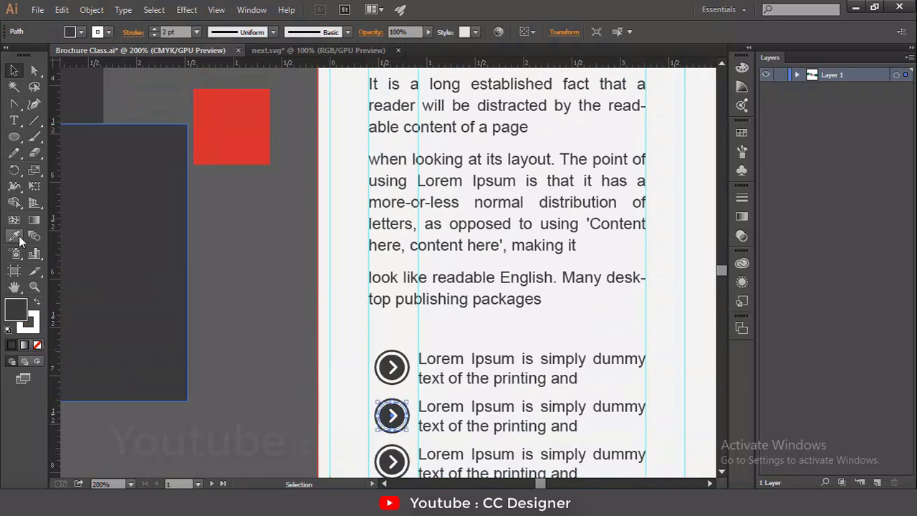
{"action": "left_click", "coordinate": [222, 144]}
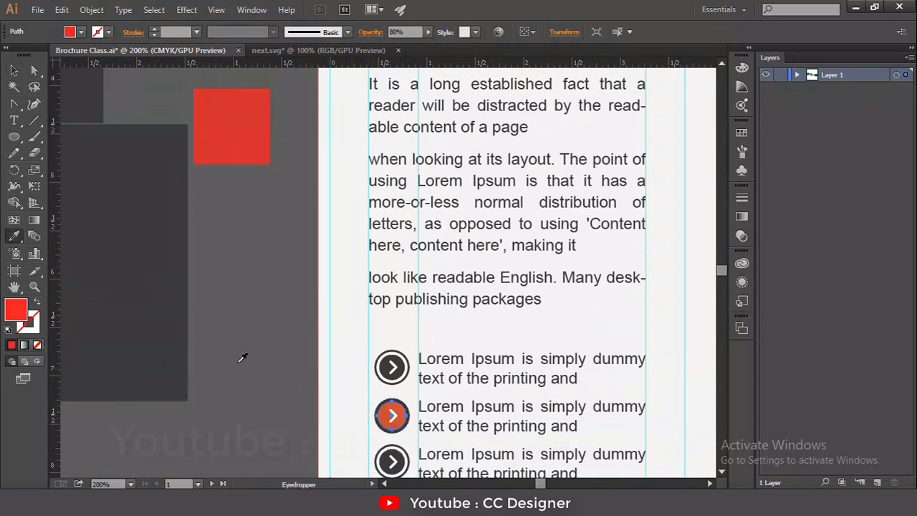
{"action": "key", "text": "v"}
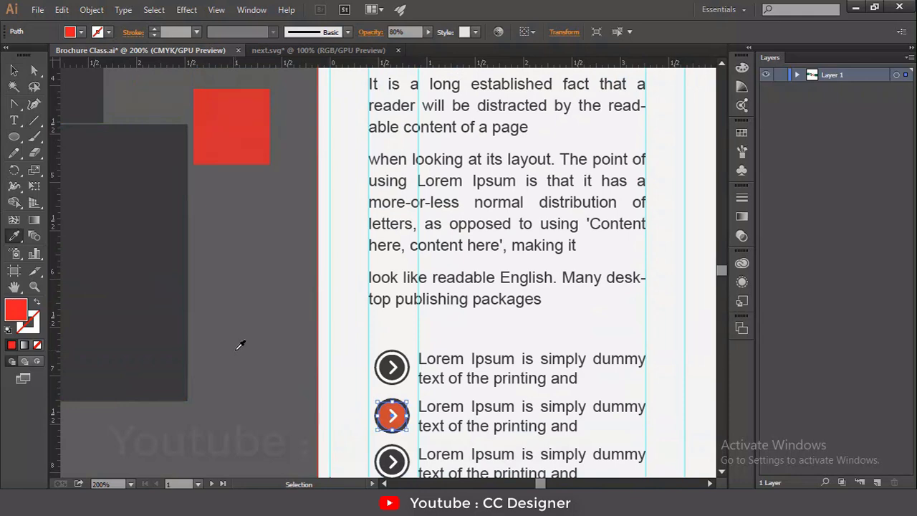
Recolor the second icon's outer circle by sampling the red of its inner circle with the Eyedropper.
{"action": "key", "text": "ctrl+plus"}
{"action": "left_click_drag", "start_coordinate": [303, 281], "coordinate": [260, 94]}
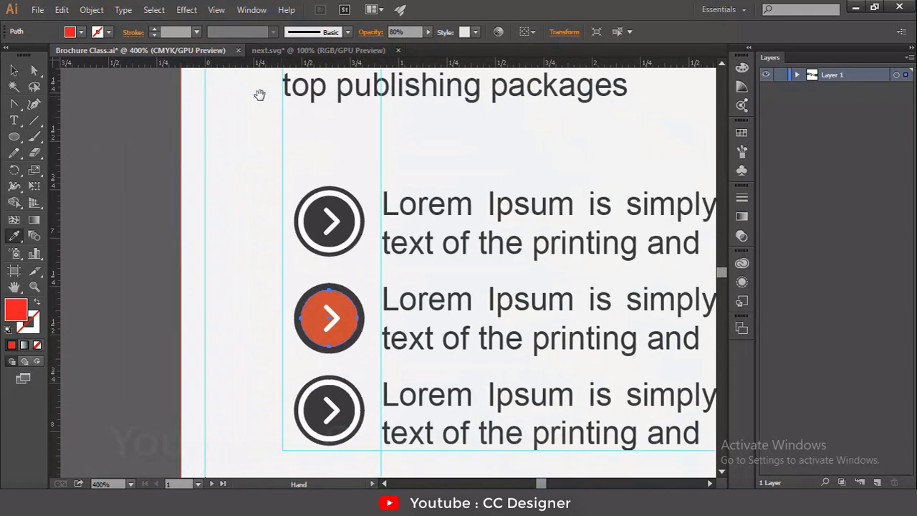
{"action": "left_click", "coordinate": [14, 71]}
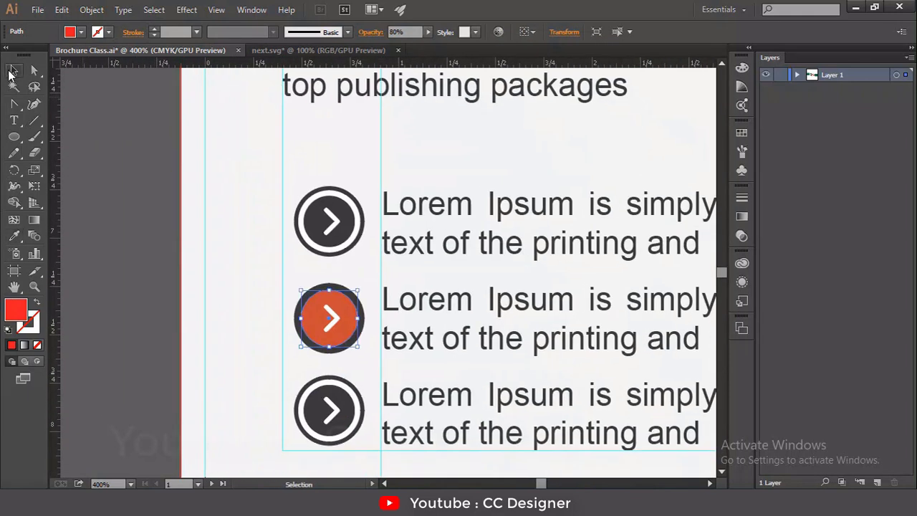
{"action": "left_click", "coordinate": [323, 351]}
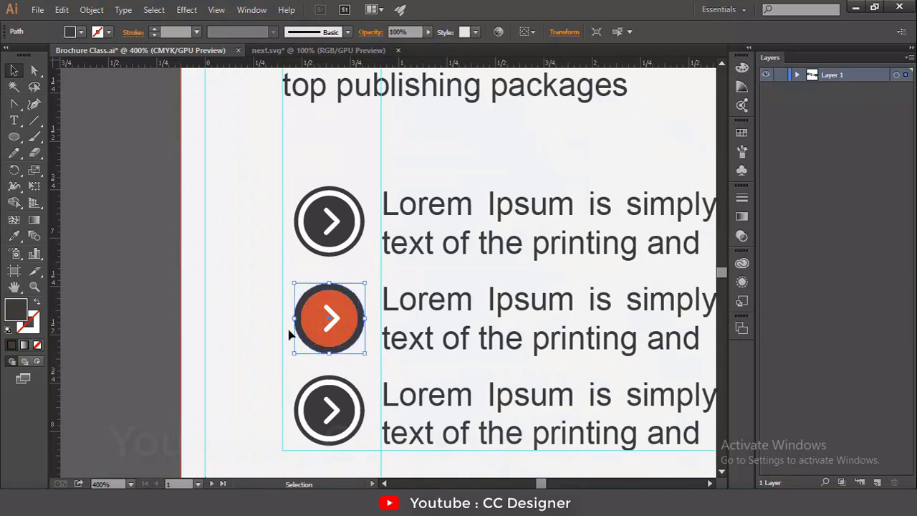
{"action": "left_click", "coordinate": [14, 236]}
{"action": "left_click", "coordinate": [317, 324]}
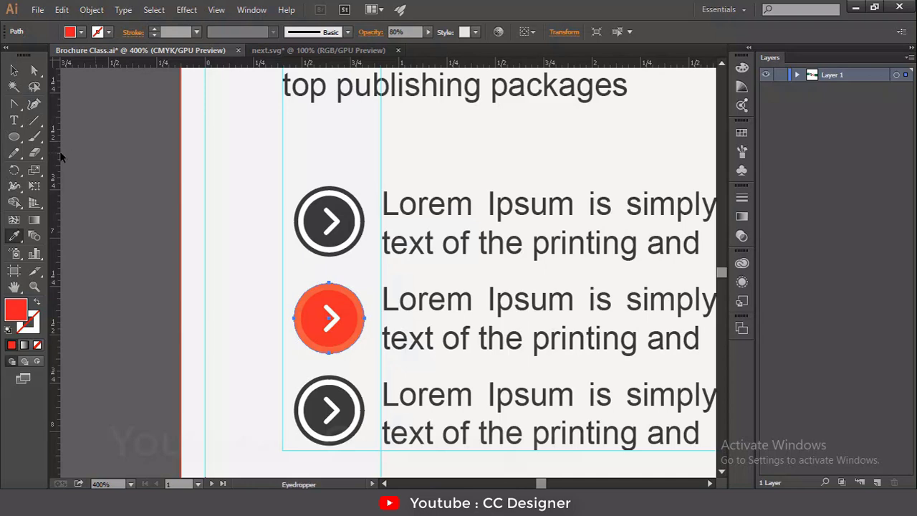
{"action": "left_click", "coordinate": [13, 69]}
{"action": "left_click", "coordinate": [231, 281]}
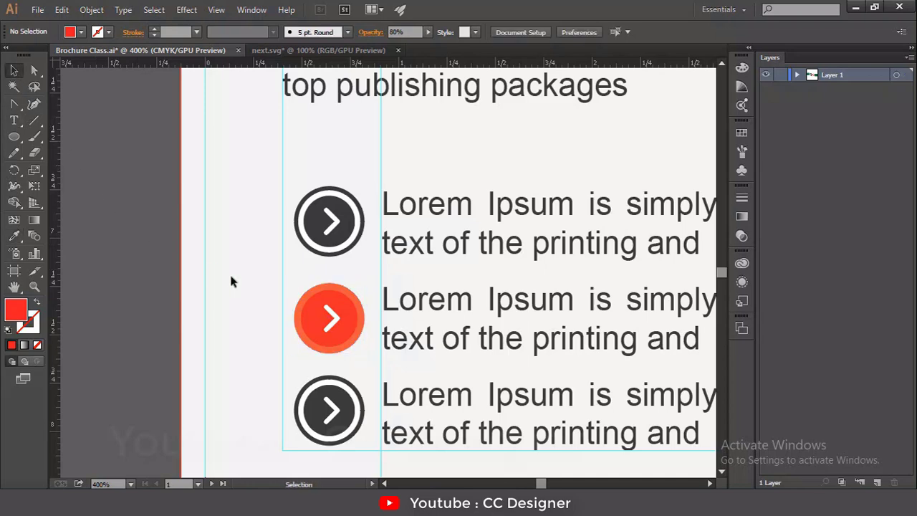
Give the second icon's red inner circle a white stroke with a weight of 2 pt.
{"action": "left_click", "coordinate": [311, 321]}
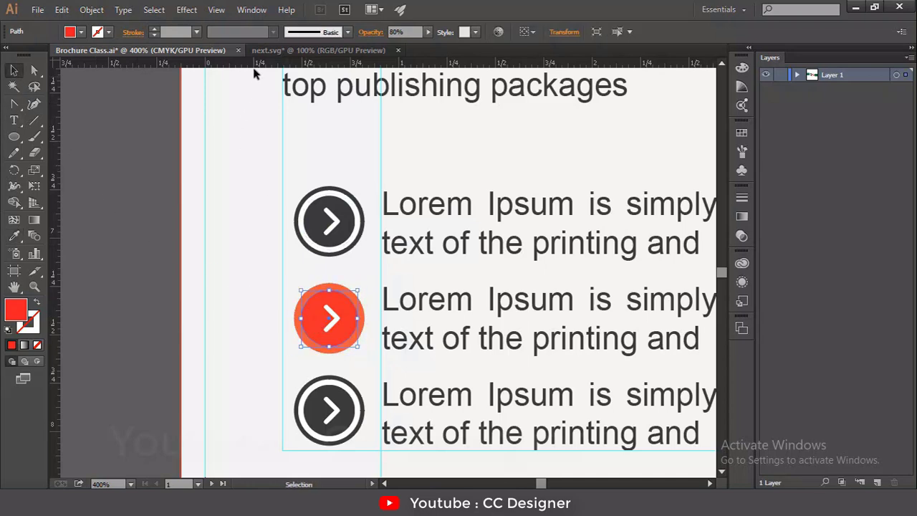
{"action": "left_click", "coordinate": [152, 29]}
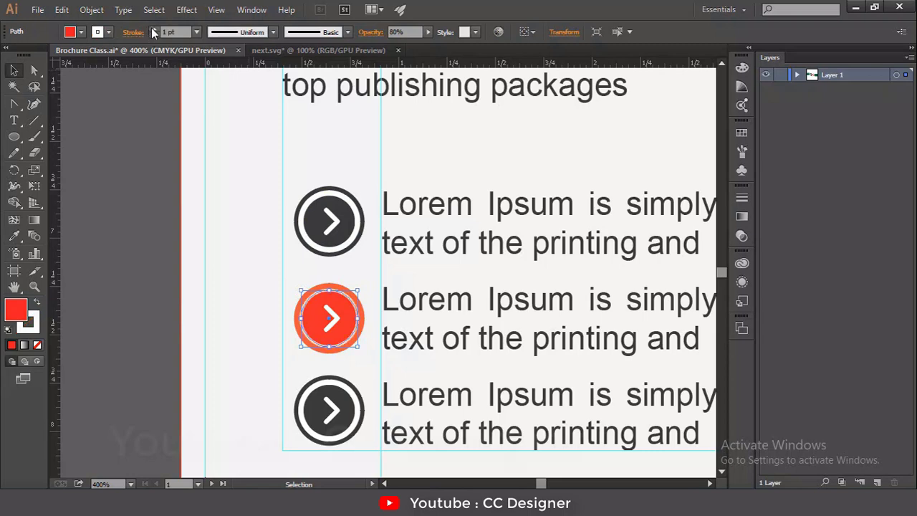
{"action": "left_click", "coordinate": [153, 28]}
{"action": "left_click", "coordinate": [136, 201]}
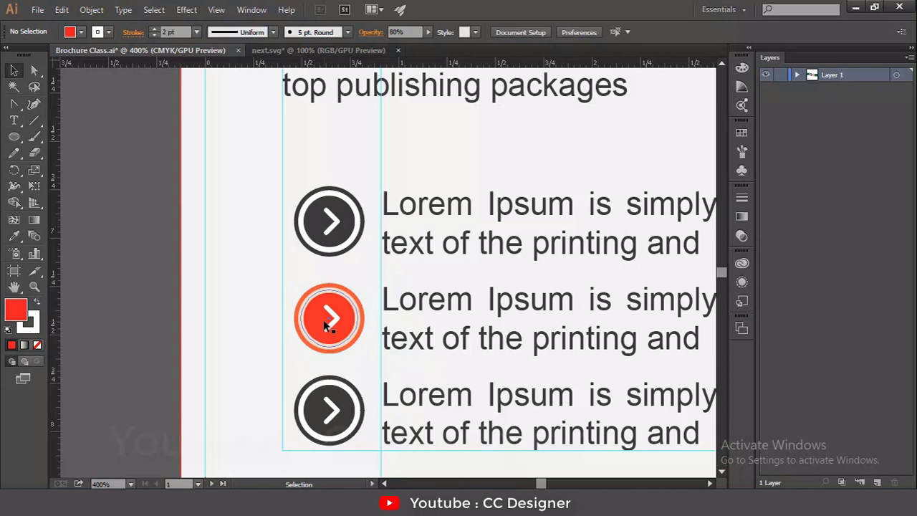
Examine the complete three-panel brochure page and the green second artboard beside it.
{"action": "key", "text": "ctrl+0"}
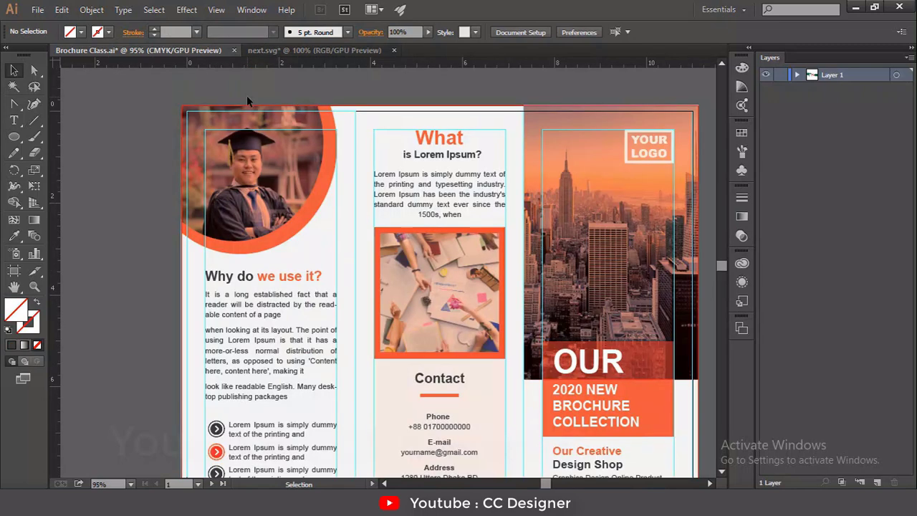
{"action": "key", "text": "ctrl+0"}
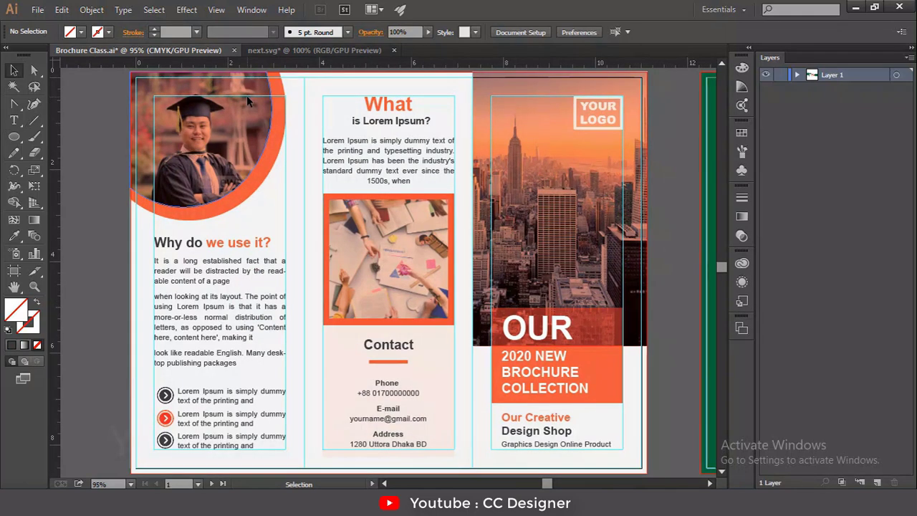
{"action": "key", "text": "Tab"}
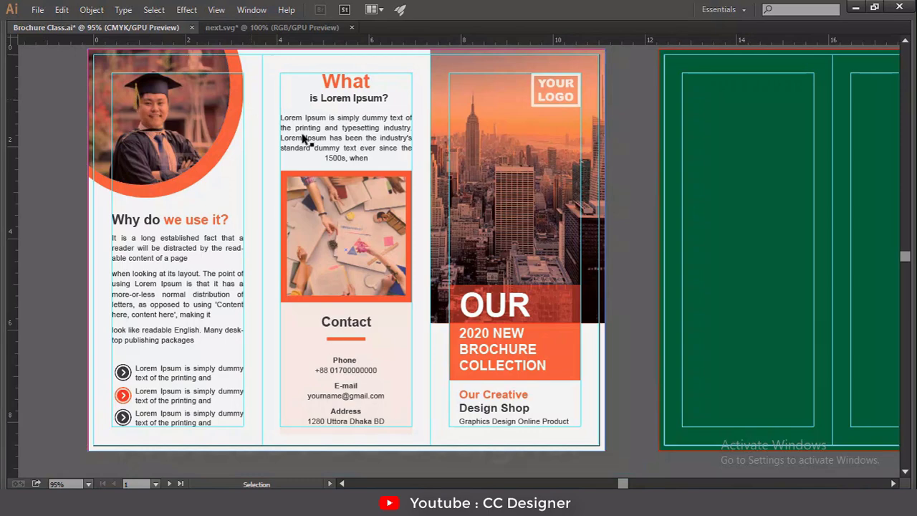
{"action": "key", "text": "space"}
{"action": "left_click_drag", "start_coordinate": [303, 222], "coordinate": [392, 233]}
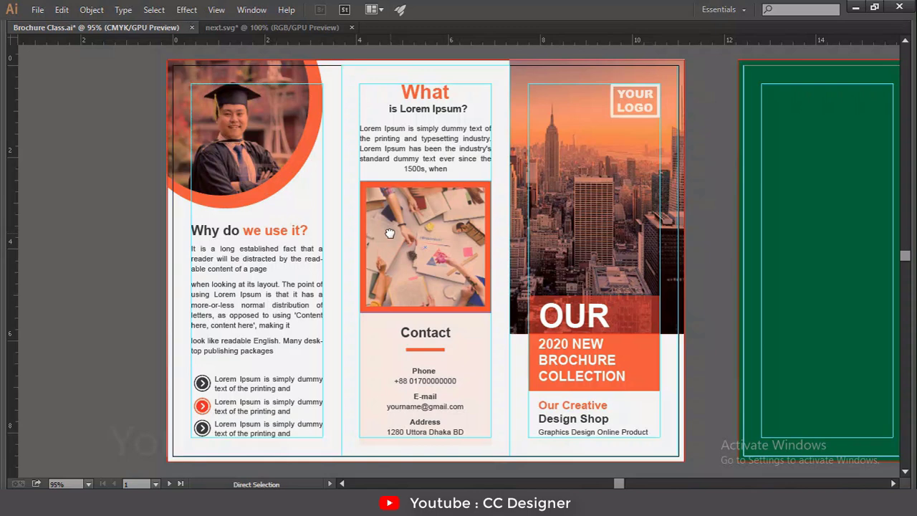
{"action": "key", "text": "ctrl+semicolon"}
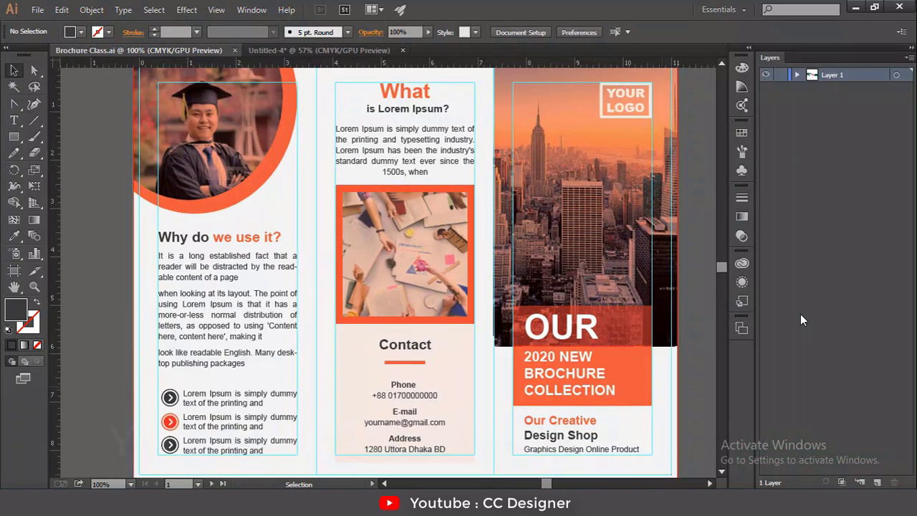
{"action": "left_click_drag", "start_coordinate": [661, 314], "coordinate": [139, 292]}
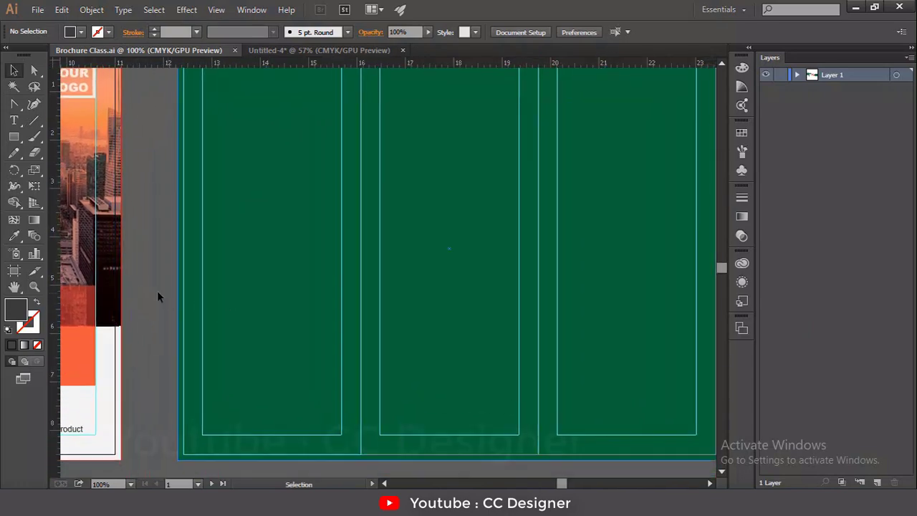
{"action": "left_click_drag", "start_coordinate": [284, 332], "coordinate": [672, 301]}
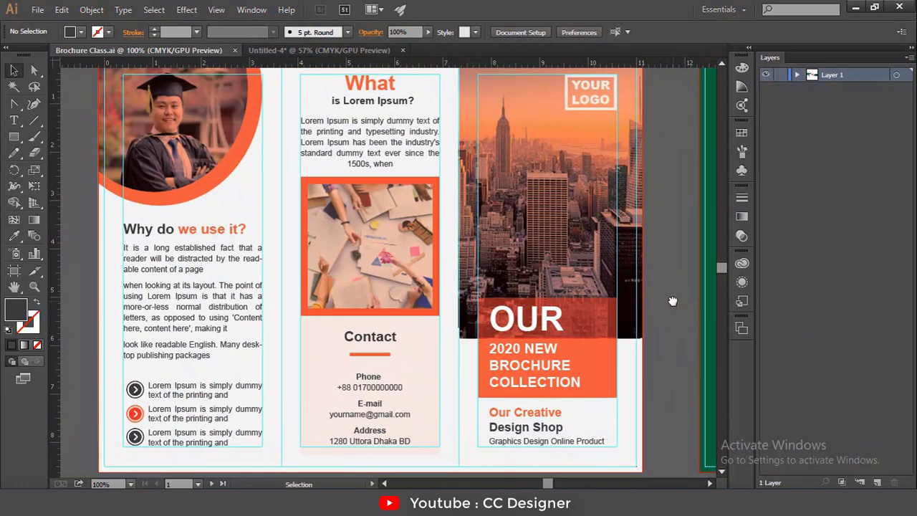
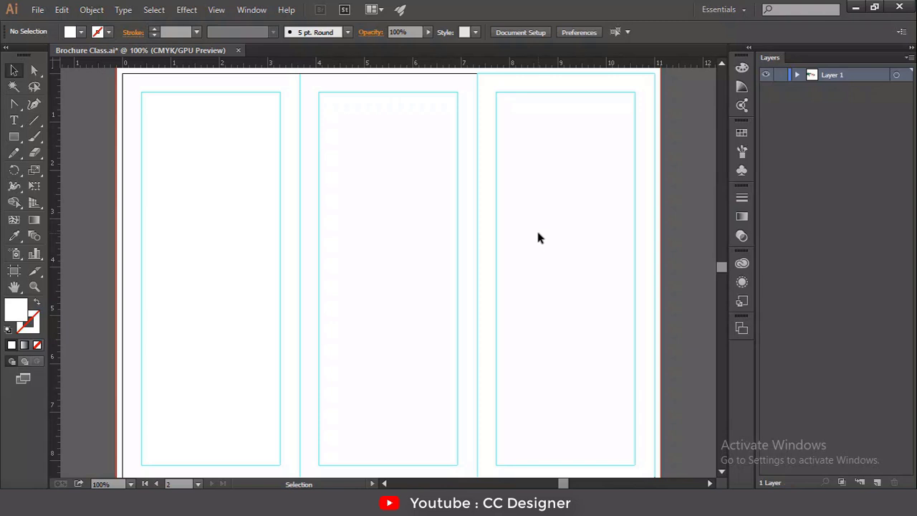
Draw a rectangle across the top of the second page's right panel, reaching the bleed edges, and fill it with blue.
{"action": "scroll", "coordinate": [537, 238], "scroll_direction": "up", "scroll_amount": 1}
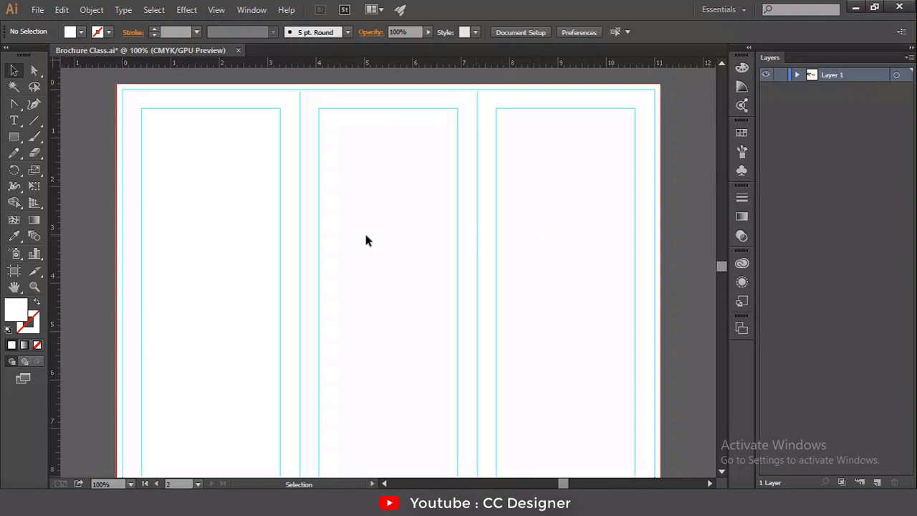
{"action": "left_click", "coordinate": [13, 136]}
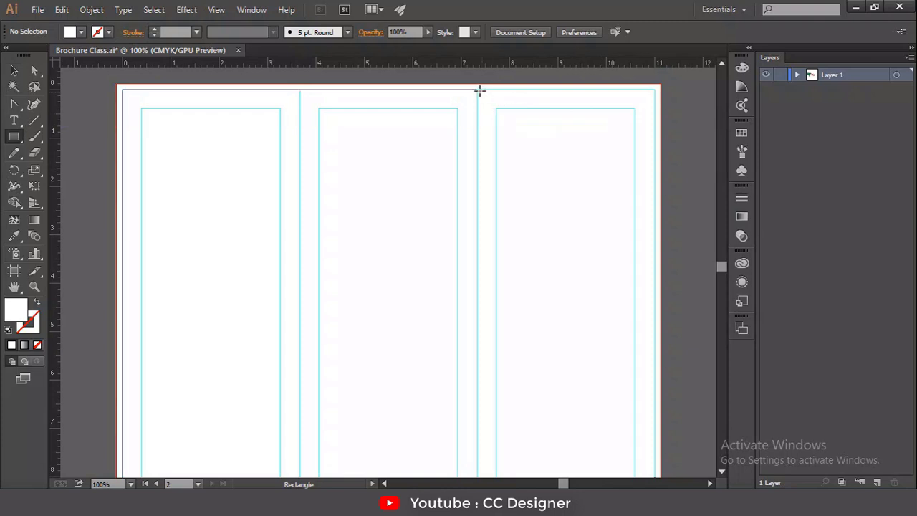
{"action": "mouse_move", "coordinate": [477, 87]}
{"action": "left_mouse_down"}
{"action": "mouse_move", "coordinate": [635, 214]}
{"action": "mouse_move", "coordinate": [655, 246]}
{"action": "mouse_move", "coordinate": [660, 223]}
{"action": "left_mouse_up"}
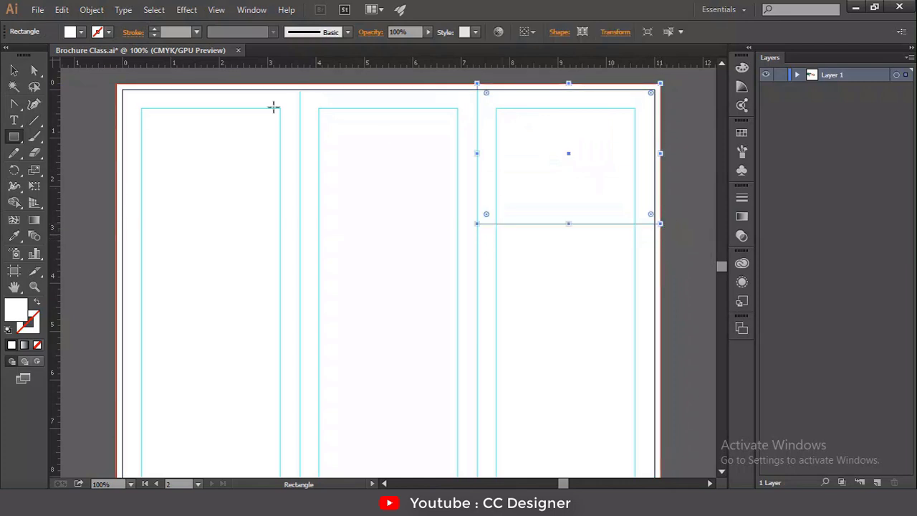
{"action": "left_click", "coordinate": [78, 34]}
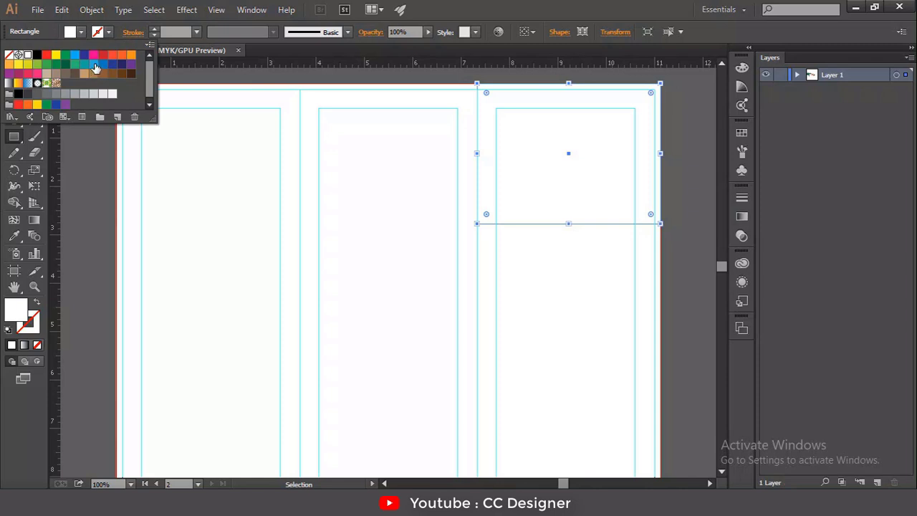
{"action": "left_click", "coordinate": [94, 64]}
{"action": "left_click", "coordinate": [79, 184]}
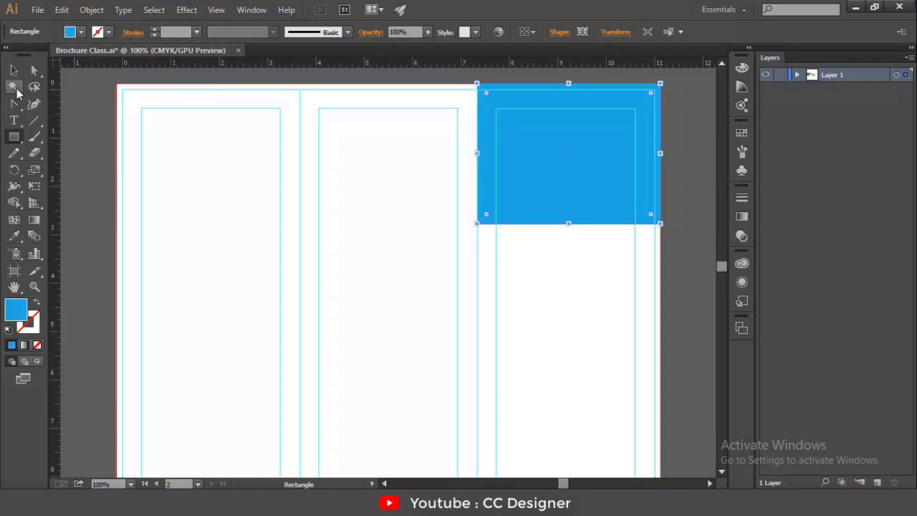
Place a copy of the blue rectangle on the pasteboard to the right of the second page.
{"action": "left_click", "coordinate": [13, 69]}
{"action": "left_click", "coordinate": [82, 149]}
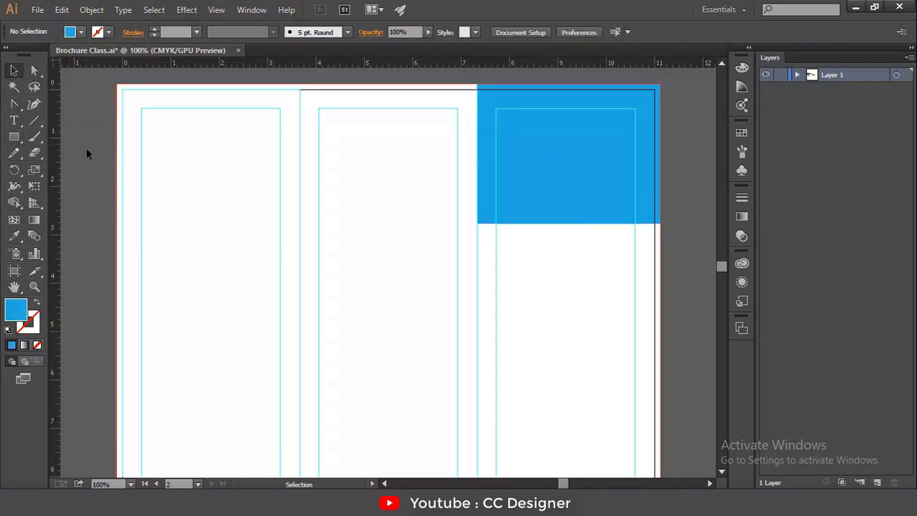
{"action": "left_click", "coordinate": [559, 193]}
{"action": "left_click_drag", "start_coordinate": [558, 193], "coordinate": [692, 198]}
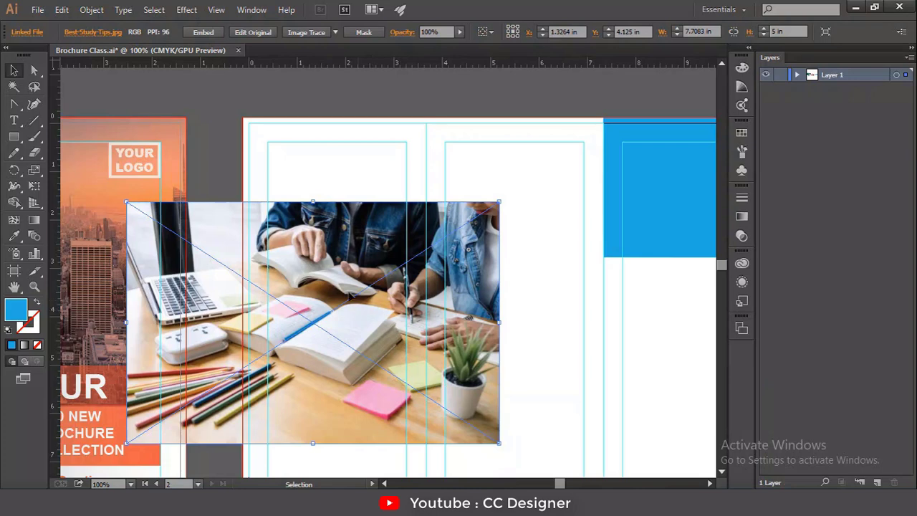
Embed the Best-Study-Tips.jpg photo, move it to the right panel and shrink it proportionally to about 4.89 by 3.17 in.
{"action": "left_click_drag", "start_coordinate": [351, 296], "coordinate": [413, 239]}
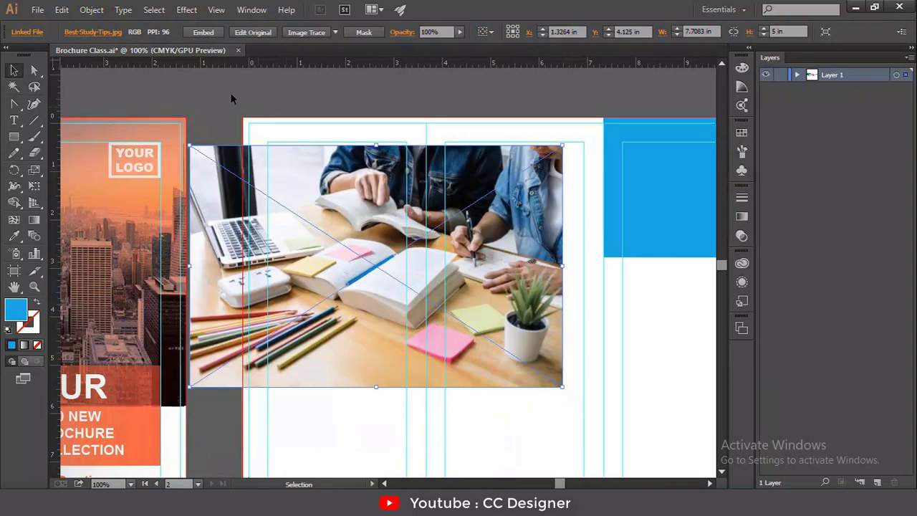
{"action": "left_click", "coordinate": [201, 36]}
{"action": "left_click_drag", "start_coordinate": [541, 298], "coordinate": [585, 238]}
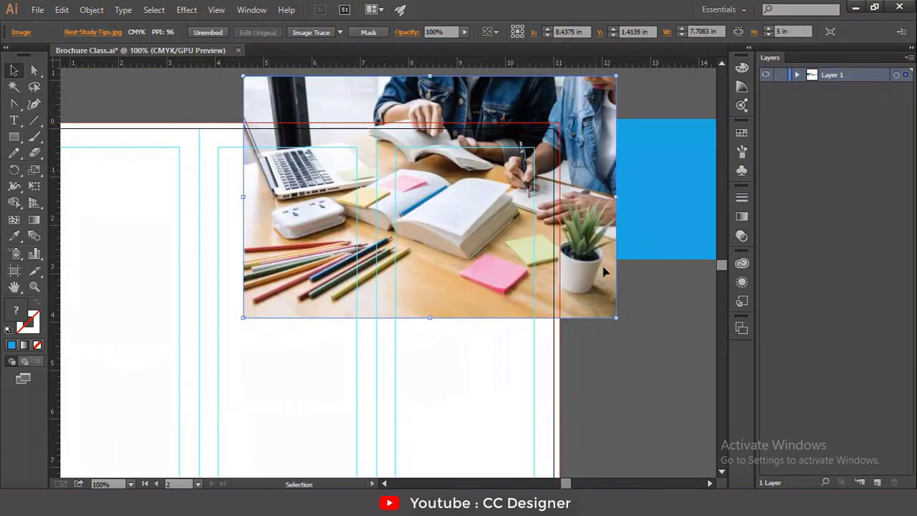
{"action": "left_click_drag", "start_coordinate": [611, 313], "coordinate": [550, 273]}
{"action": "left_click", "coordinate": [626, 290]}
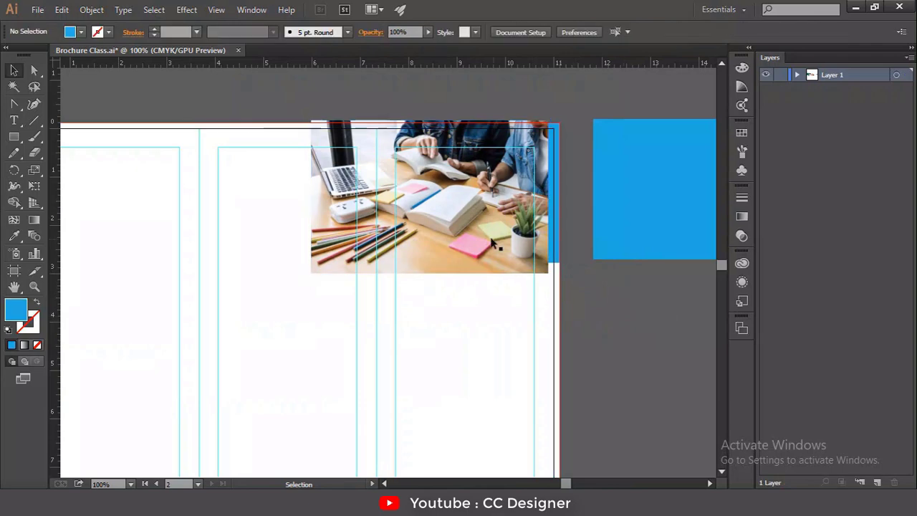
Position the study photo so it covers the right panel's blue rectangle, and arrange it behind that rectangle.
{"action": "left_click_drag", "start_coordinate": [490, 238], "coordinate": [513, 233]}
{"action": "right_click", "coordinate": [494, 228]}
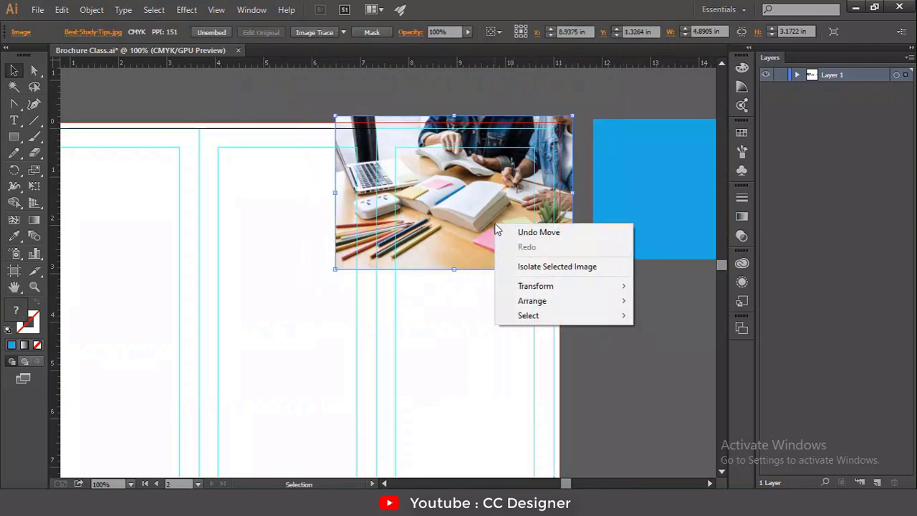
{"action": "mouse_move", "coordinate": [604, 301]}
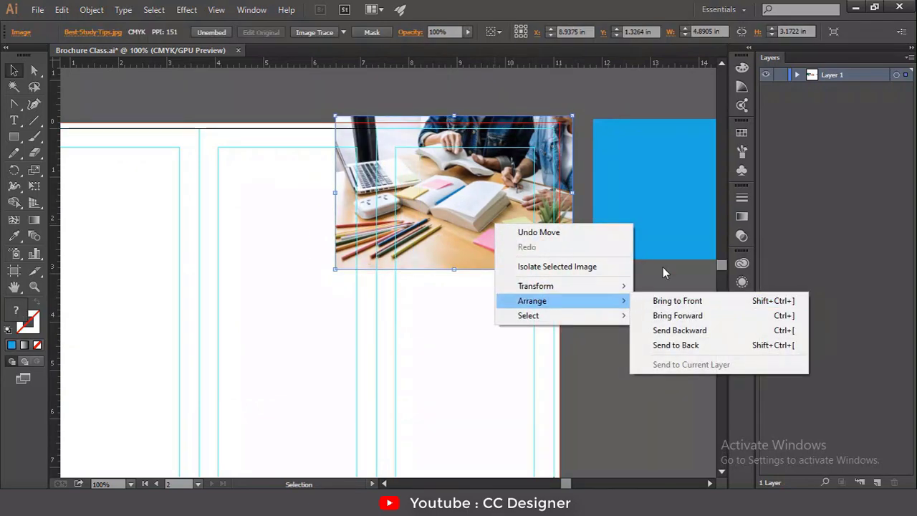
{"action": "left_click", "coordinate": [663, 301]}
{"action": "key", "text": "ctrl"}
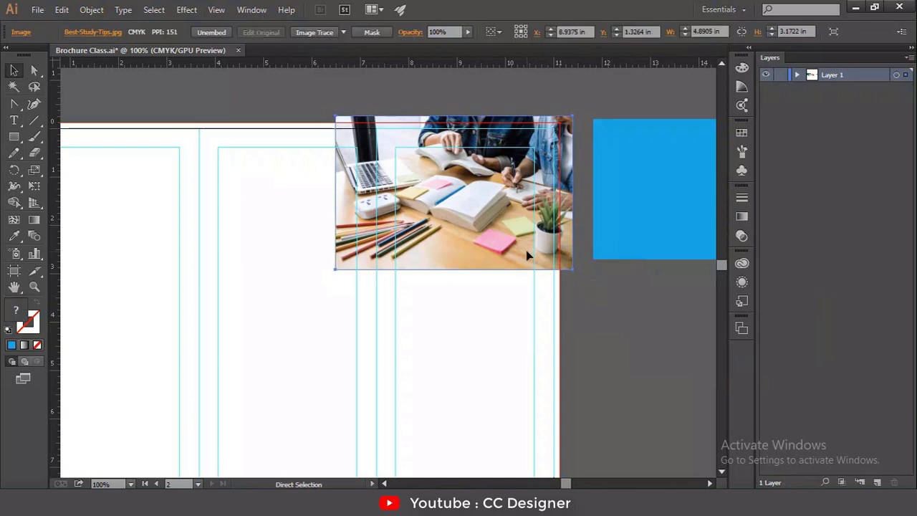
{"action": "key", "text": "ctrl+bracketleft"}
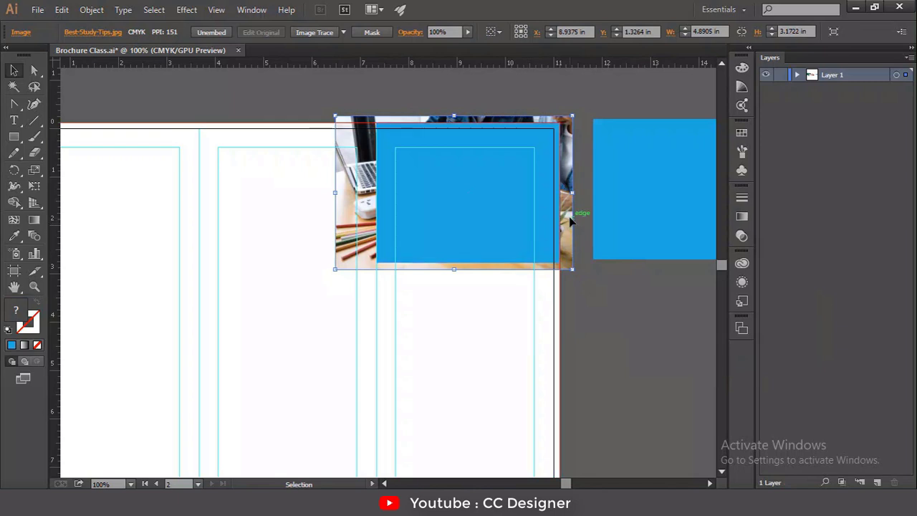
Clip the study photo to the right panel's blue rectangle with a clipping mask.
{"action": "left_click", "coordinate": [518, 217], "text": "shift"}
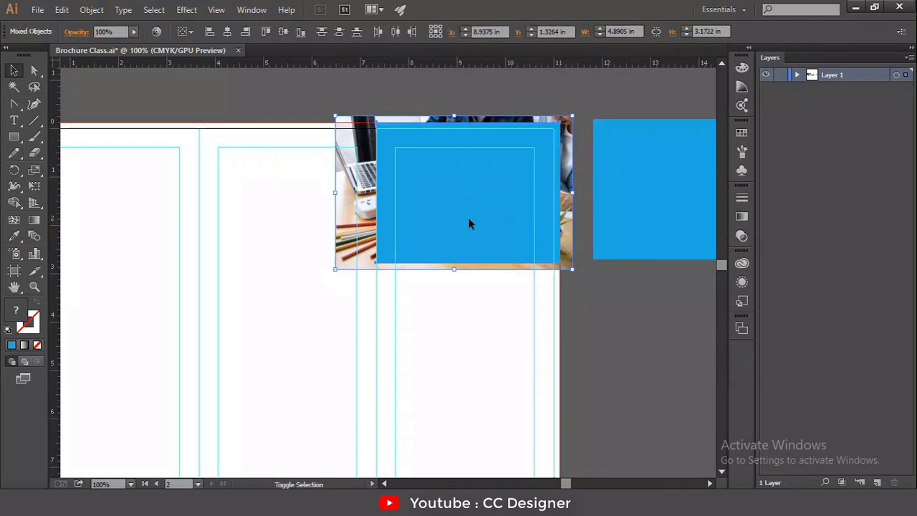
{"action": "right_click", "coordinate": [489, 219]}
{"action": "left_click", "coordinate": [532, 296]}
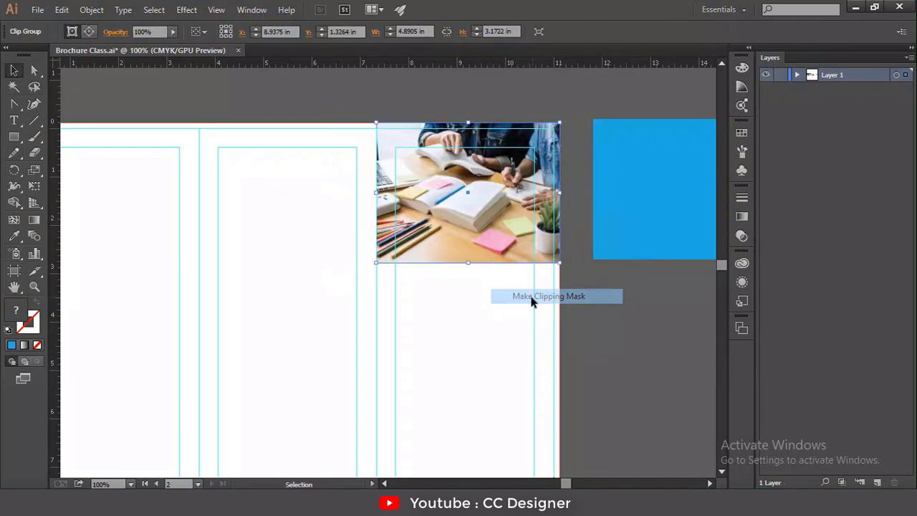
{"action": "left_click", "coordinate": [615, 323]}
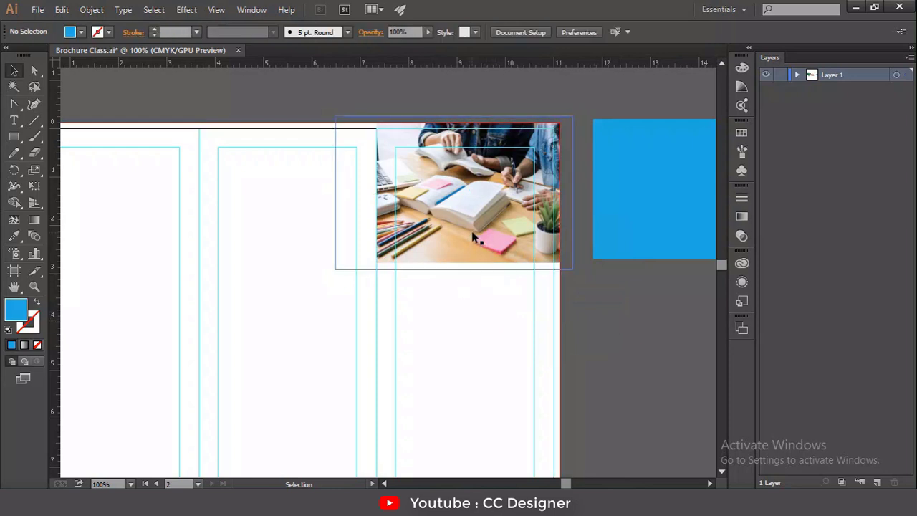
Place a copy of the spare blue rectangle across the top of the middle panel.
{"action": "scroll", "coordinate": [447, 303], "scroll_direction": "down", "scroll_amount": 3}
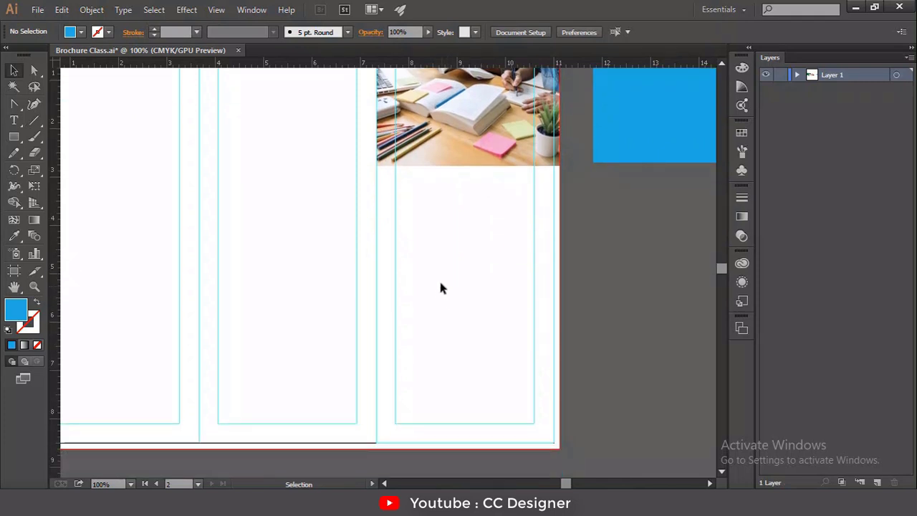
{"action": "scroll", "coordinate": [437, 278], "scroll_direction": "up", "scroll_amount": 3}
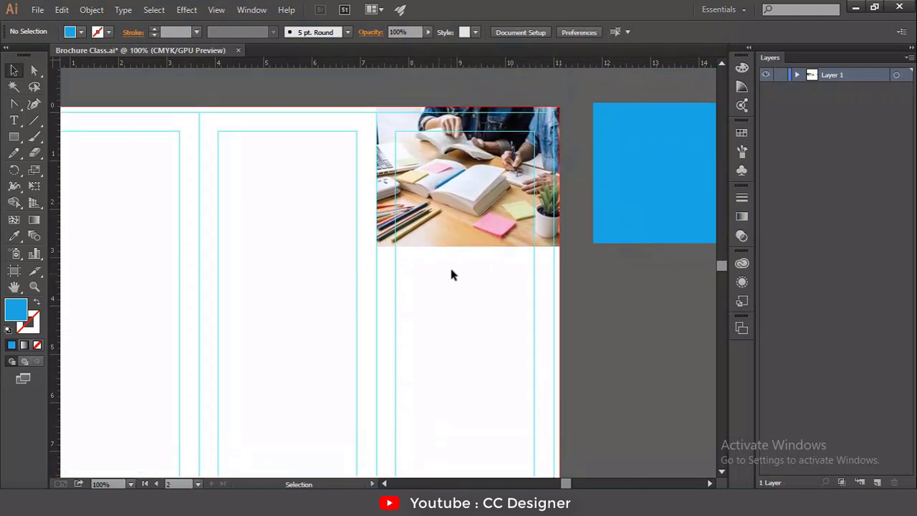
{"action": "left_click_drag", "start_coordinate": [668, 198], "coordinate": [278, 201]}
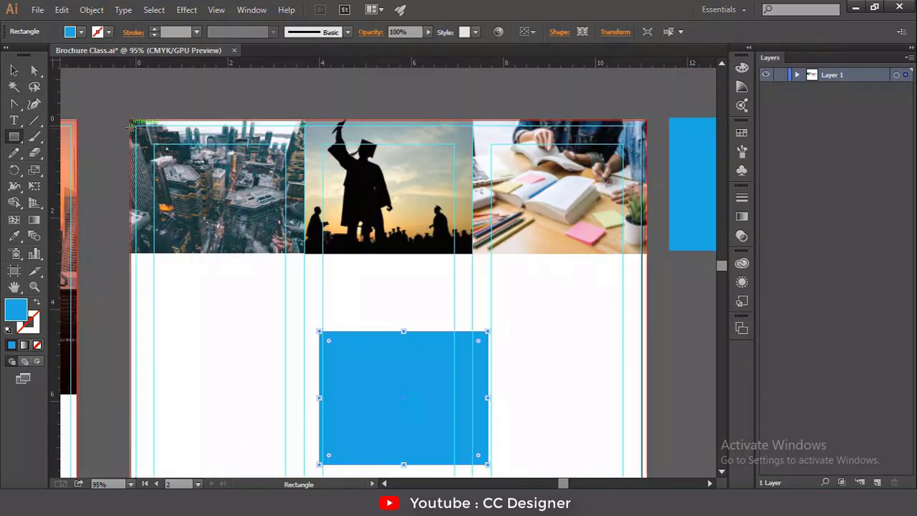
Cover the three header photos with one blue rectangle about 11.25 by 2.9 in, and delete the spare blue rectangles.
{"action": "mouse_move", "coordinate": [131, 124]}
{"action": "left_mouse_down"}
{"action": "mouse_move", "coordinate": [254, 172]}
{"action": "mouse_move", "coordinate": [243, 180]}
{"action": "mouse_move", "coordinate": [648, 162]}
{"action": "left_mouse_up"}
{"action": "key", "text": "v"}
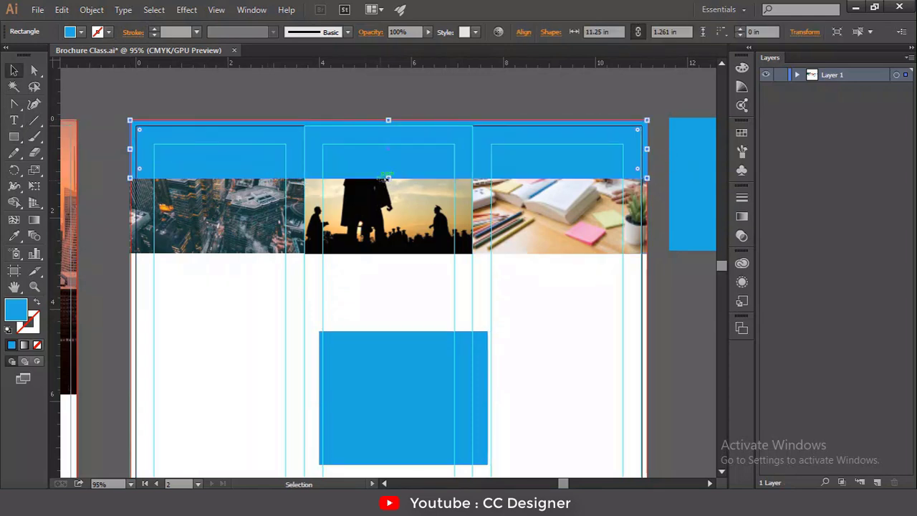
{"action": "left_click_drag", "start_coordinate": [388, 178], "coordinate": [391, 253]}
{"action": "left_click", "coordinate": [408, 394]}
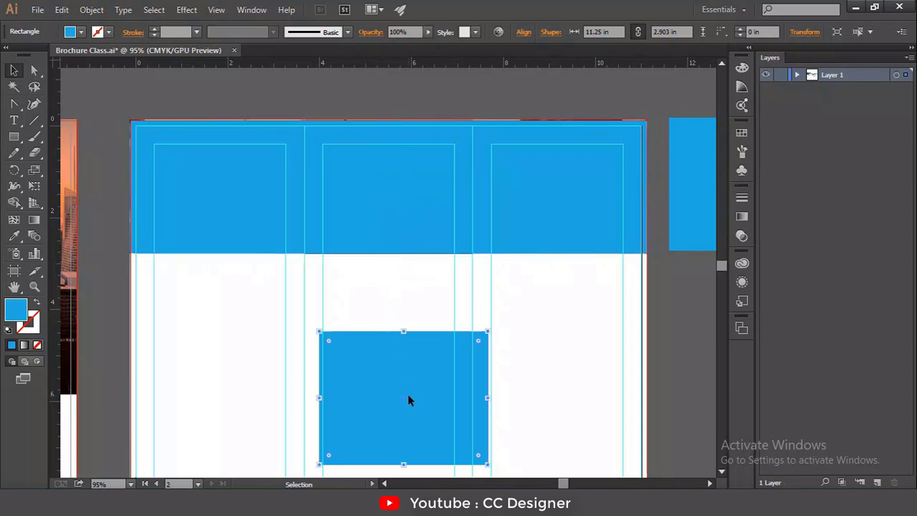
{"action": "key", "text": "Delete"}
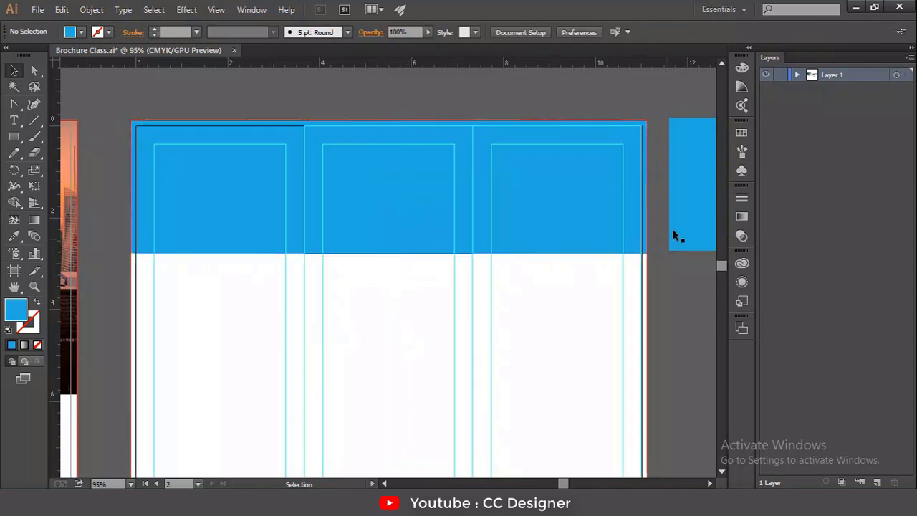
Move the column of five color swatch squares from beside the first page to the right of the second page.
{"action": "scroll", "coordinate": [675, 235], "scroll_direction": "left", "scroll_amount": 10}
{"action": "left_click_drag", "start_coordinate": [278, 365], "coordinate": [433, 255]}
{"action": "key", "text": "a"}
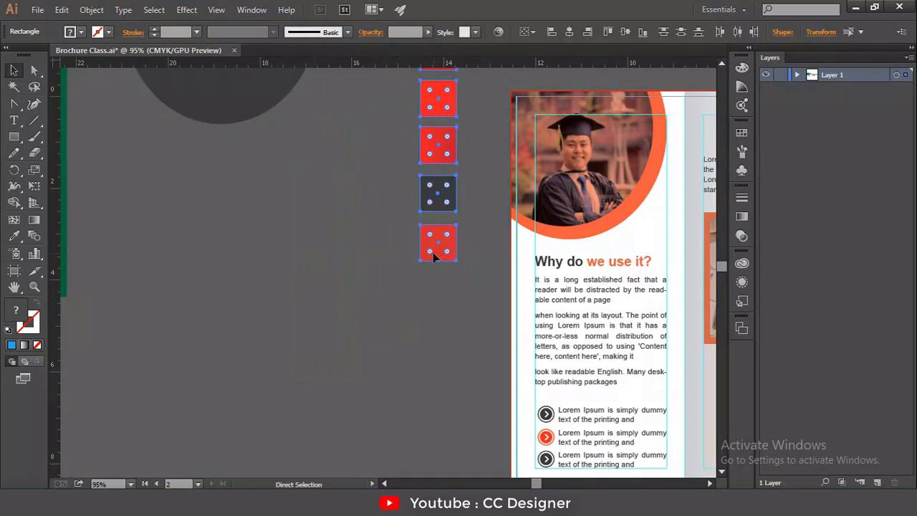
{"action": "key", "text": "ctrl+minus"}
{"action": "key", "text": "ctrl+minus"}
{"action": "key", "text": "v"}
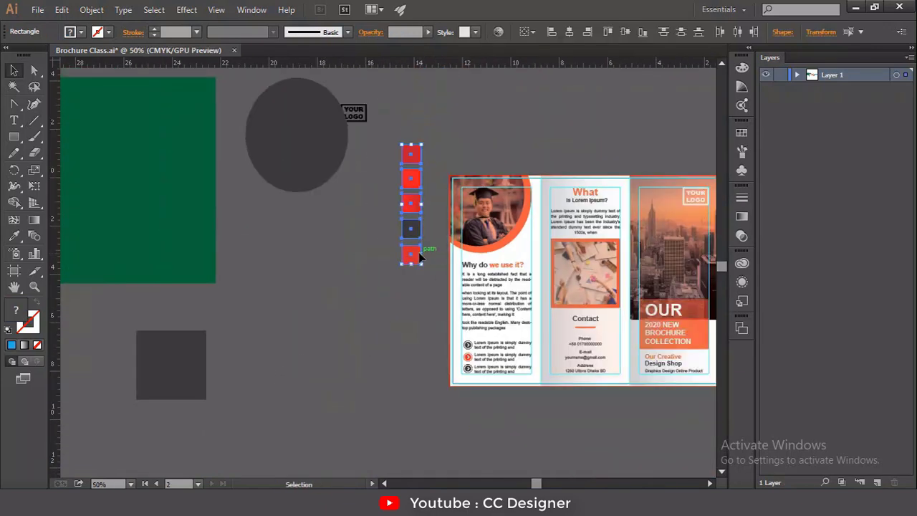
{"action": "left_click_drag", "start_coordinate": [432, 256], "coordinate": [700, 132]}
{"action": "left_click_drag", "start_coordinate": [701, 131], "coordinate": [251, 222]}
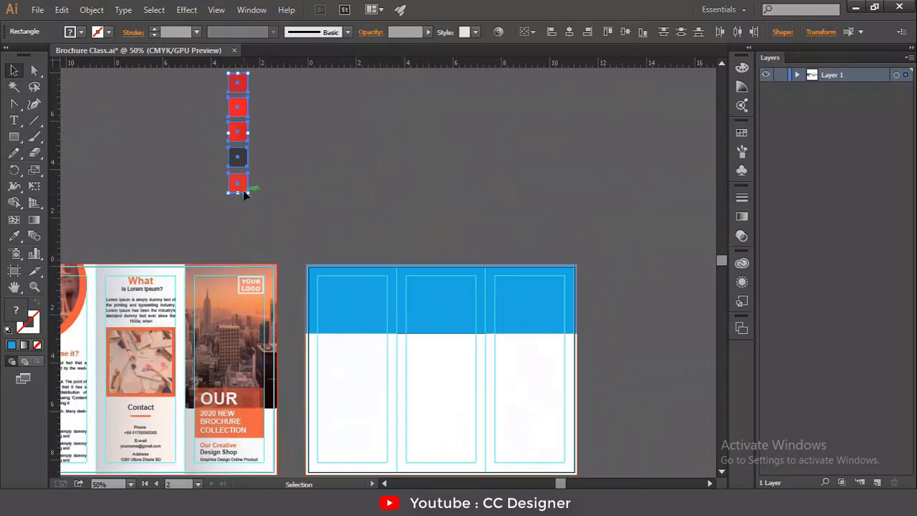
{"action": "left_click_drag", "start_coordinate": [243, 190], "coordinate": [613, 381]}
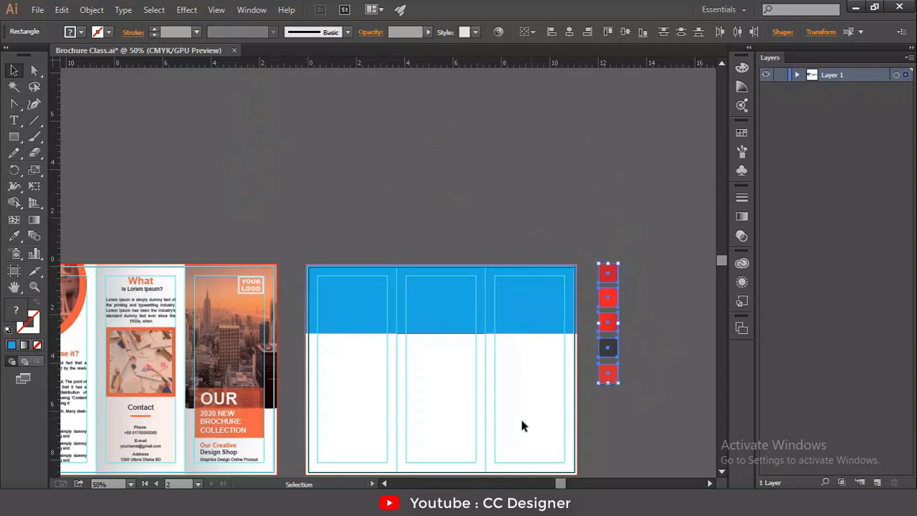
Recolor the blue rectangle over the header photos by sampling the bottom red swatch square with the Eyedropper.
{"action": "left_click_drag", "start_coordinate": [521, 418], "coordinate": [484, 324]}
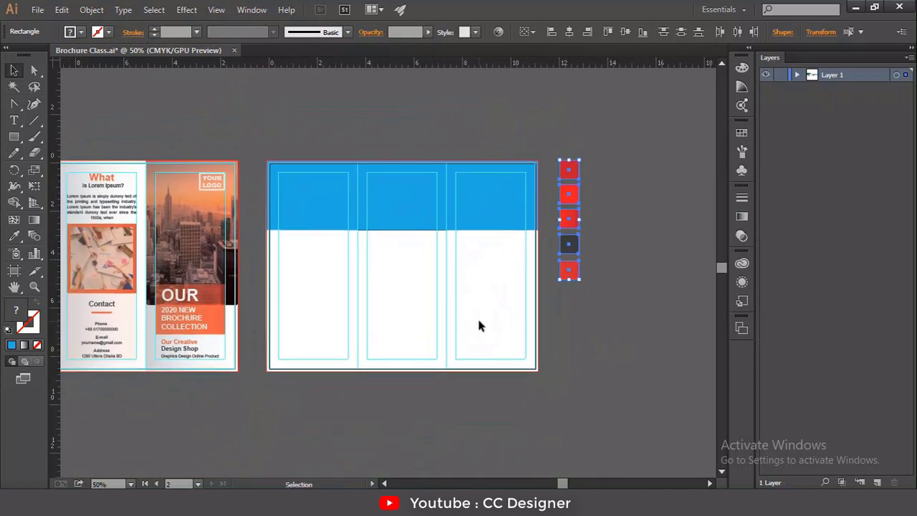
{"action": "key", "text": "ctrl+0"}
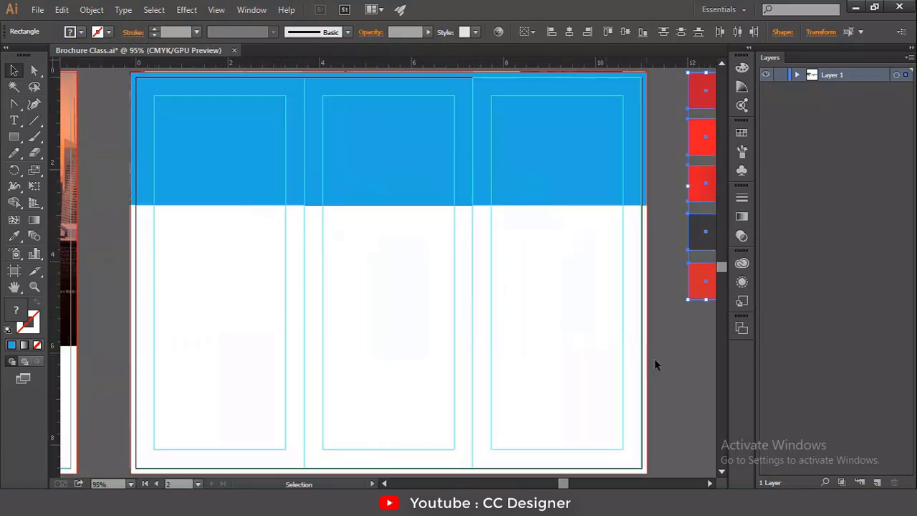
{"action": "left_click", "coordinate": [668, 300]}
{"action": "left_click", "coordinate": [589, 188]}
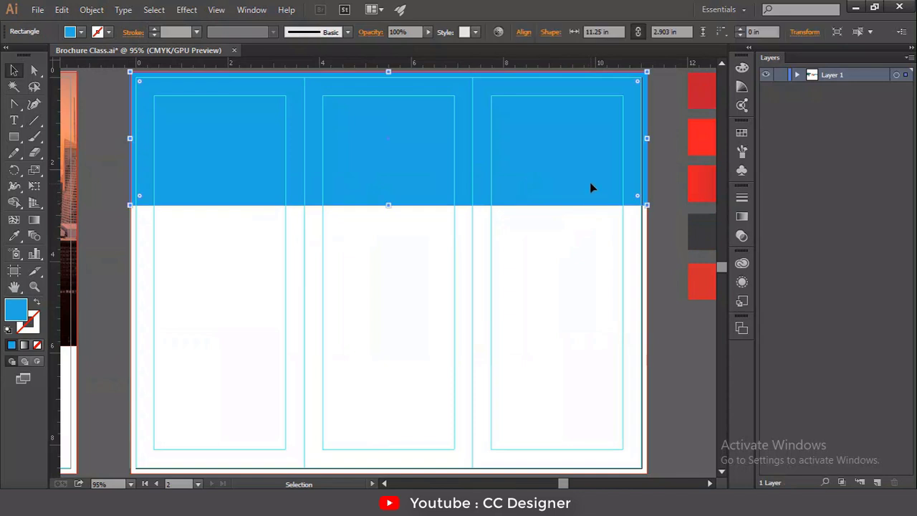
{"action": "left_click", "coordinate": [13, 235]}
{"action": "left_click", "coordinate": [689, 281]}
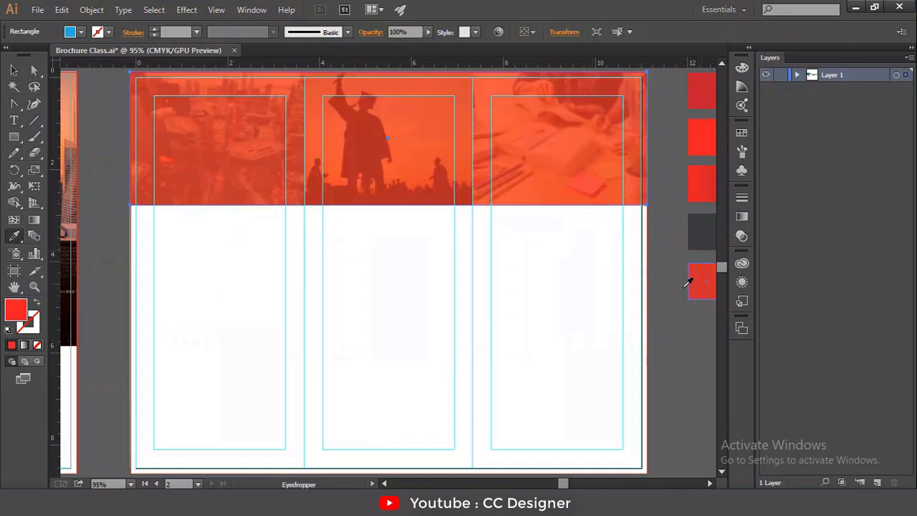
{"action": "key", "text": "v"}
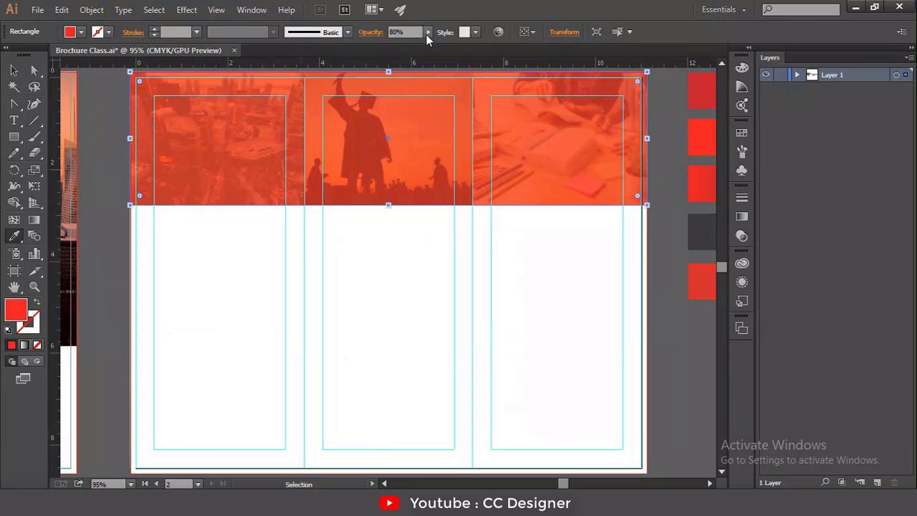
Set the red header overlay's blending mode to Multiply.
{"action": "left_click", "coordinate": [371, 32]}
{"action": "left_click", "coordinate": [289, 54]}
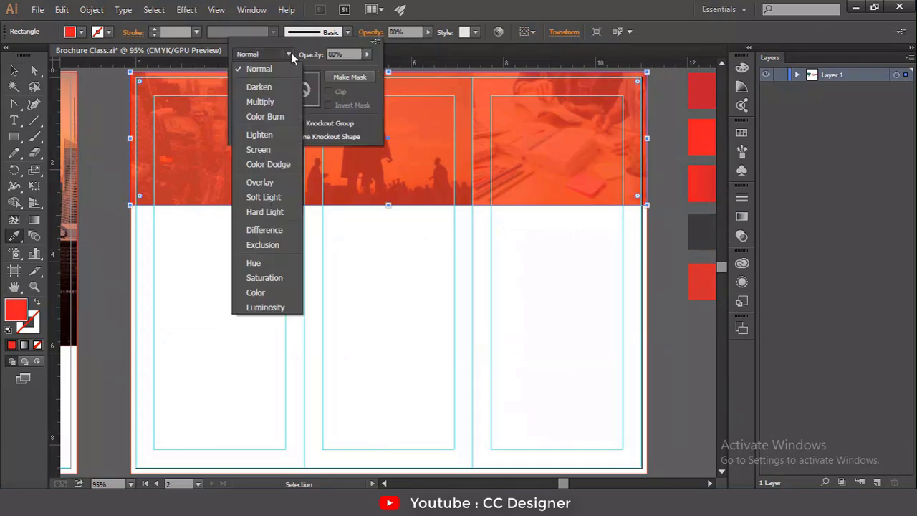
{"action": "key", "text": "Escape"}
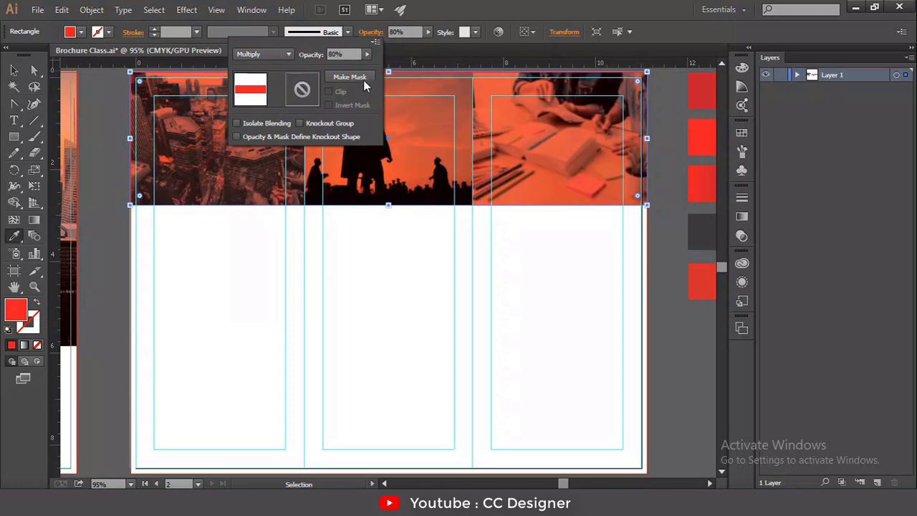
Set the red header overlay's opacity to 50%.
{"action": "left_click", "coordinate": [365, 55]}
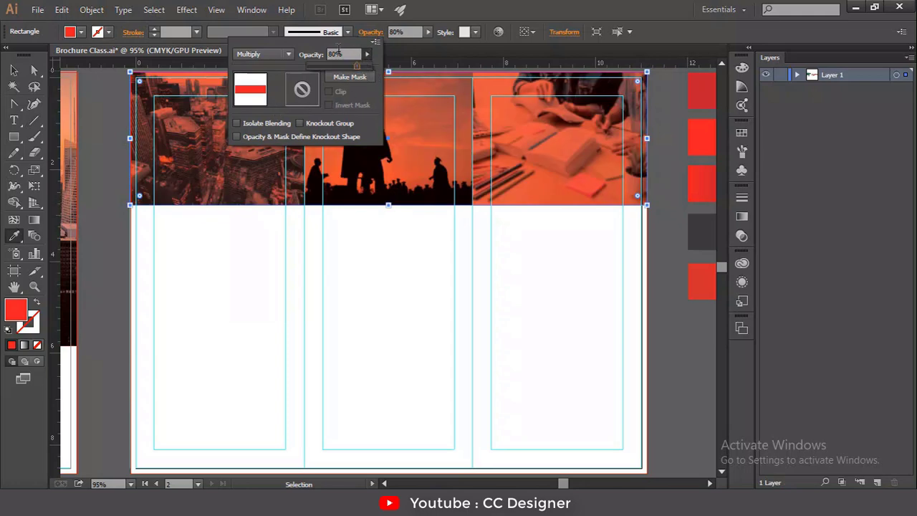
{"action": "left_click", "coordinate": [334, 54]}
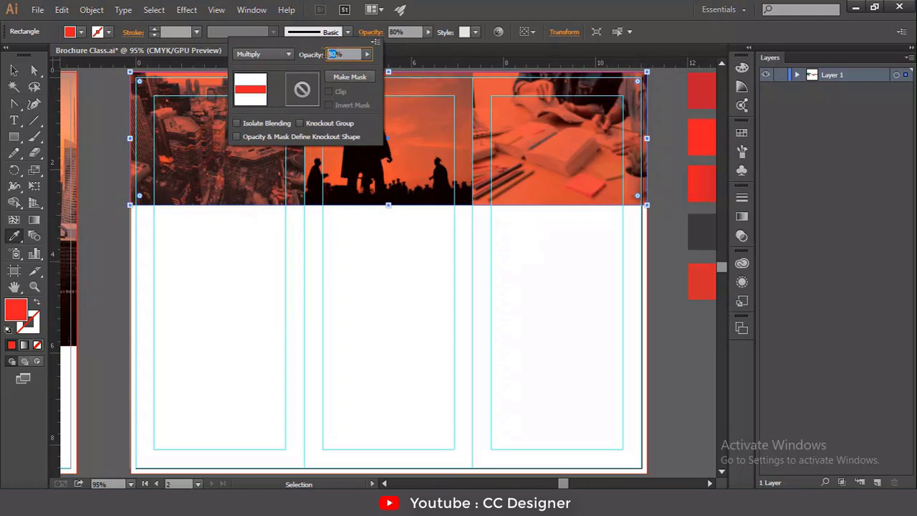
{"action": "type", "text": "50"}
{"action": "key", "text": "Return"}
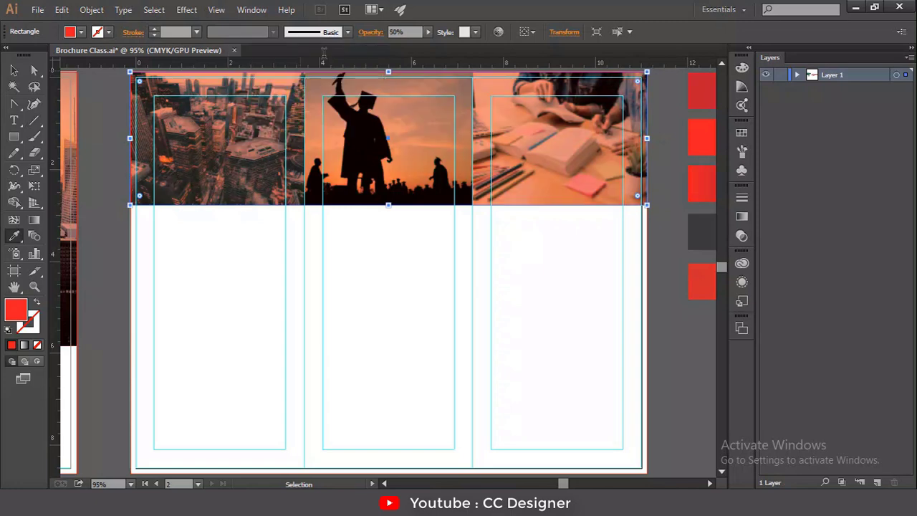
Draw a thin red strip about 11.25 by 0.4 in along the bottom edge of the header photos, spanning all three panels.
{"action": "key", "text": "i"}
{"action": "scroll", "coordinate": [542, 261], "scroll_direction": "up", "scroll_amount": 1}
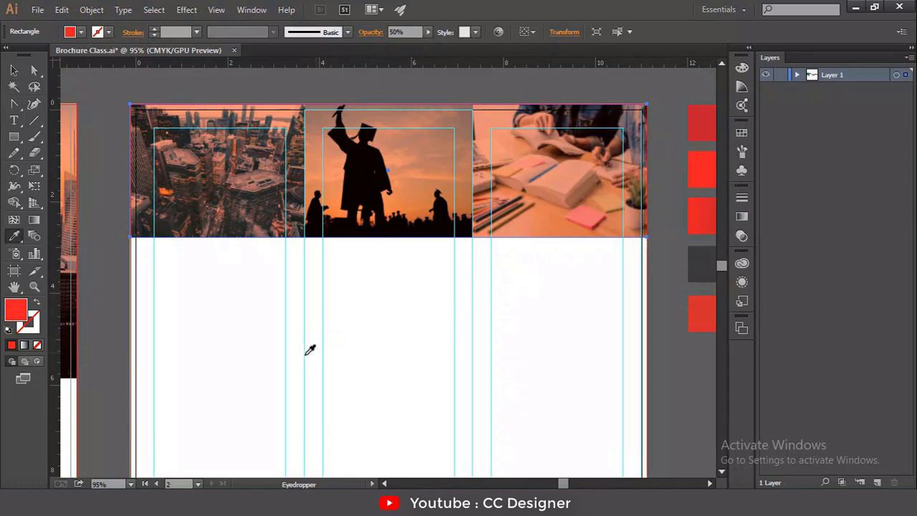
{"action": "key", "text": "ctrl"}
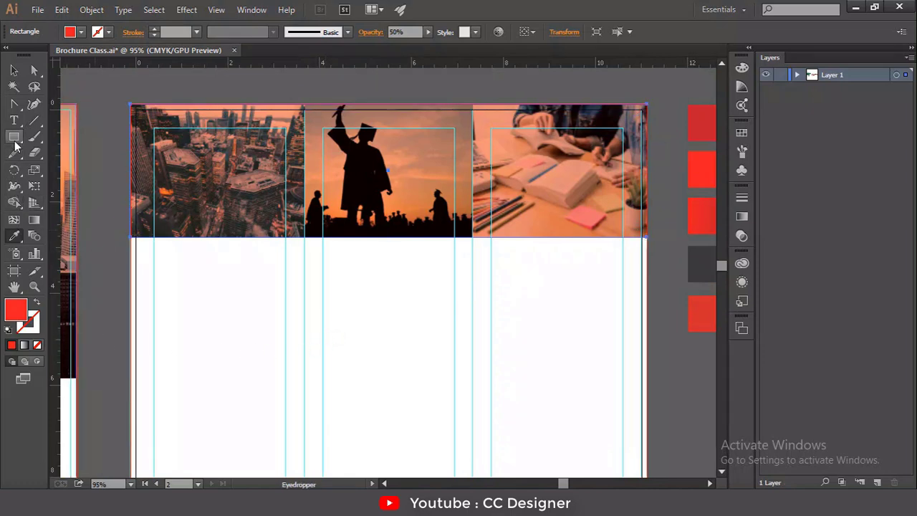
{"action": "left_click", "coordinate": [13, 136]}
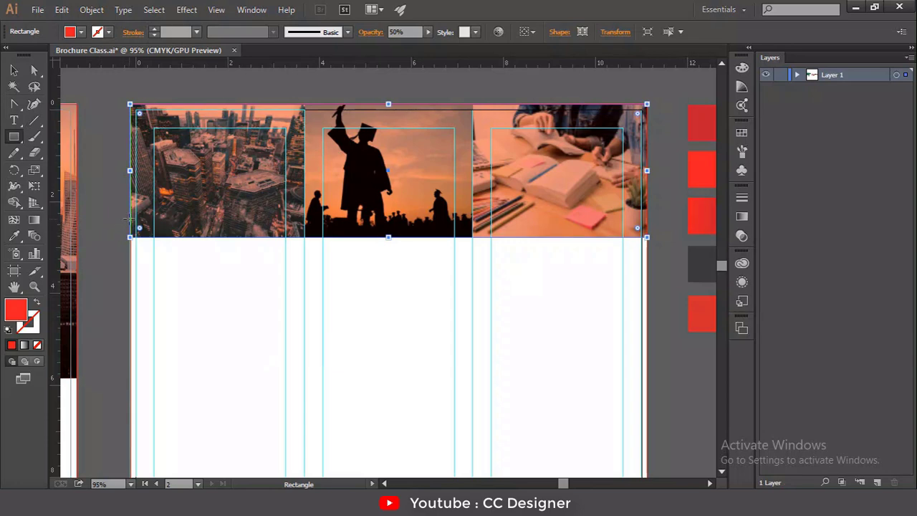
{"action": "left_click_drag", "start_coordinate": [129, 219], "coordinate": [357, 220]}
{"action": "left_click_drag", "start_coordinate": [545, 221], "coordinate": [647, 237]}
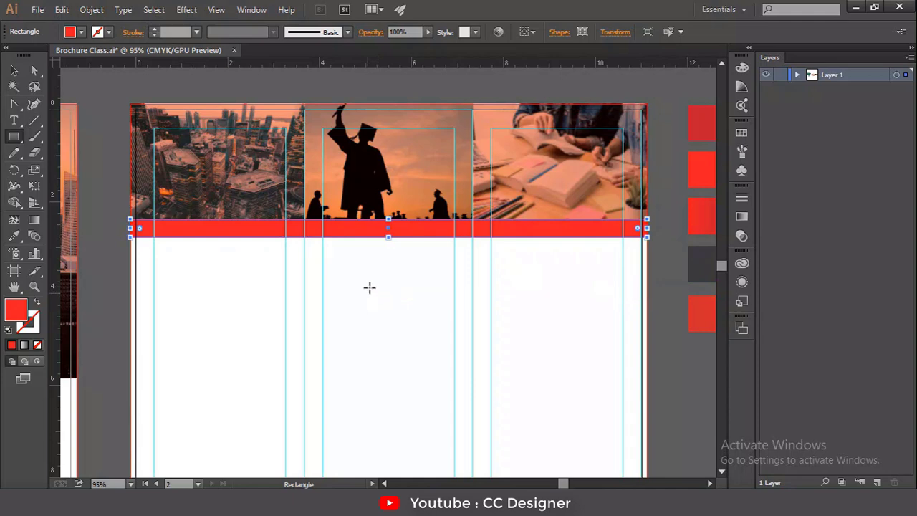
Apply the bottom red swatch square's appearance to the thin strip with the Eyedropper, and deselect it.
{"action": "left_click", "coordinate": [14, 236]}
{"action": "left_click", "coordinate": [704, 314]}
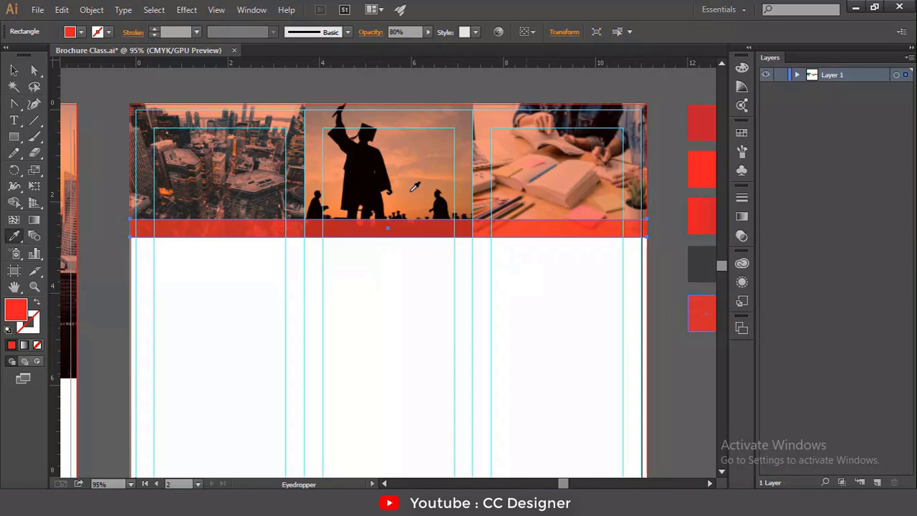
{"action": "left_click", "coordinate": [14, 70]}
{"action": "left_click", "coordinate": [86, 151]}
Draw a small bar about 1.81 by 0.4 in on the first panel's strip and match it to the bottom red swatch with the Eyedropper.
{"action": "left_click", "coordinate": [14, 138]}
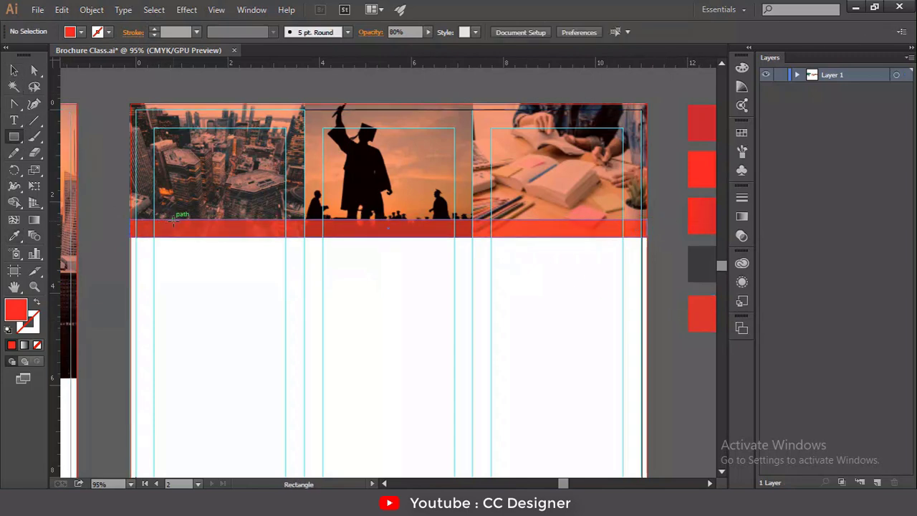
{"action": "left_click_drag", "start_coordinate": [174, 220], "coordinate": [258, 237]}
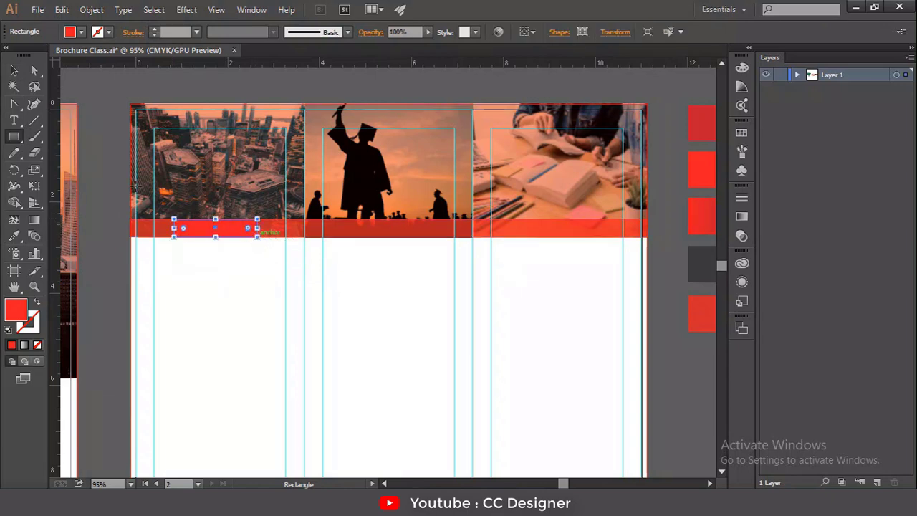
{"action": "left_click", "coordinate": [13, 73]}
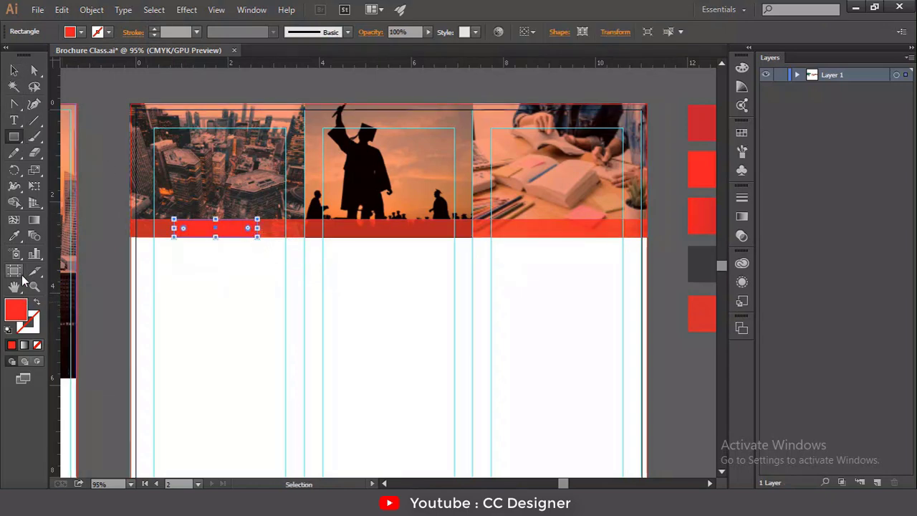
{"action": "left_click", "coordinate": [14, 235]}
{"action": "left_click", "coordinate": [705, 311]}
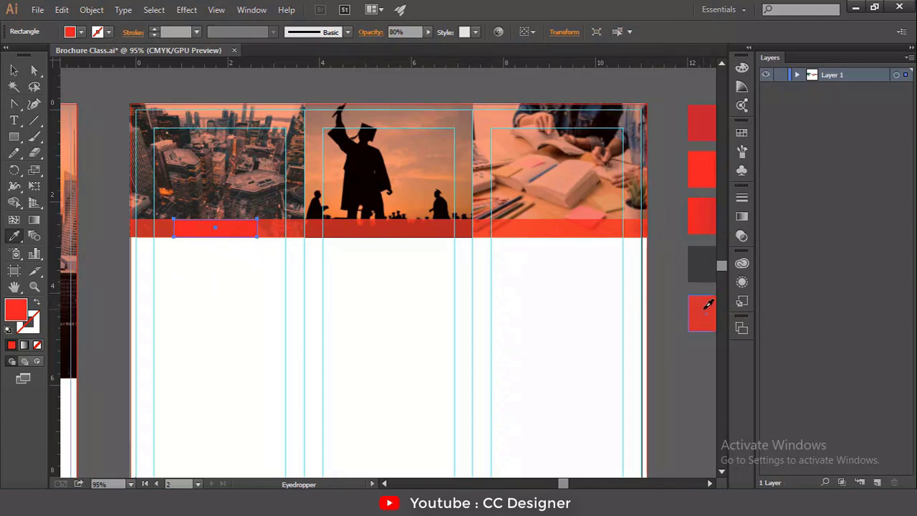
{"action": "left_click", "coordinate": [14, 71]}
{"action": "left_click", "coordinate": [85, 153]}
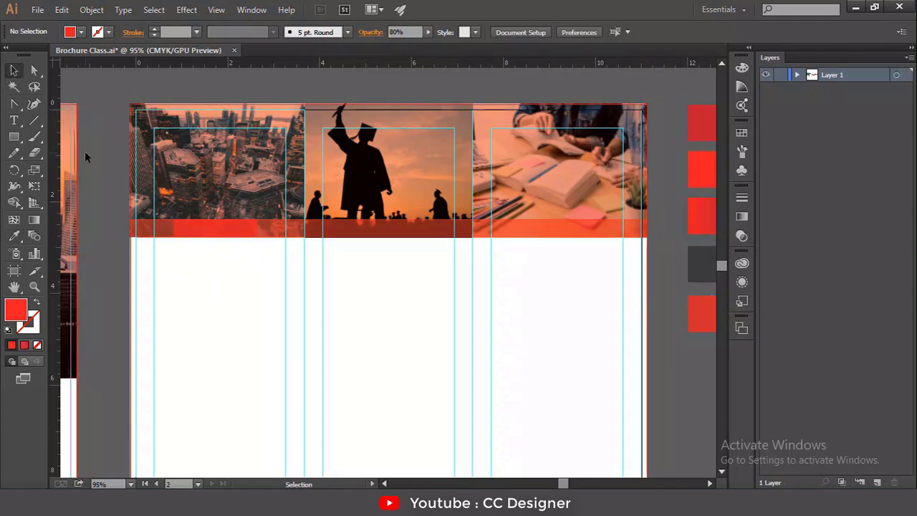
Duplicate the small red bar onto the strip in the middle and third panels.
{"action": "left_click", "coordinate": [235, 231]}
{"action": "left_click_drag", "start_coordinate": [235, 231], "coordinate": [577, 234]}
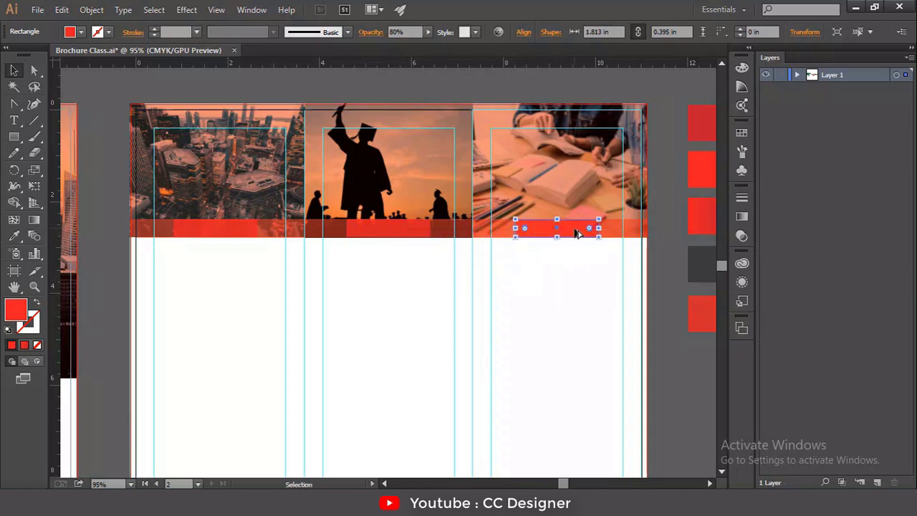
{"action": "left_click", "coordinate": [79, 227]}
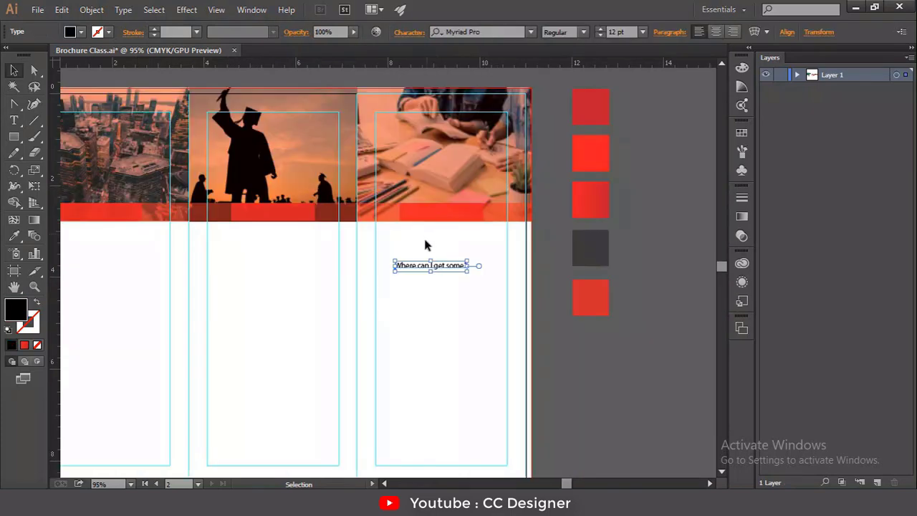
Move the "Where can I get some?" heading just below the third panel's red strip and set its size to 18 pt.
{"action": "left_click", "coordinate": [647, 33]}
{"action": "left_click", "coordinate": [664, 230]}
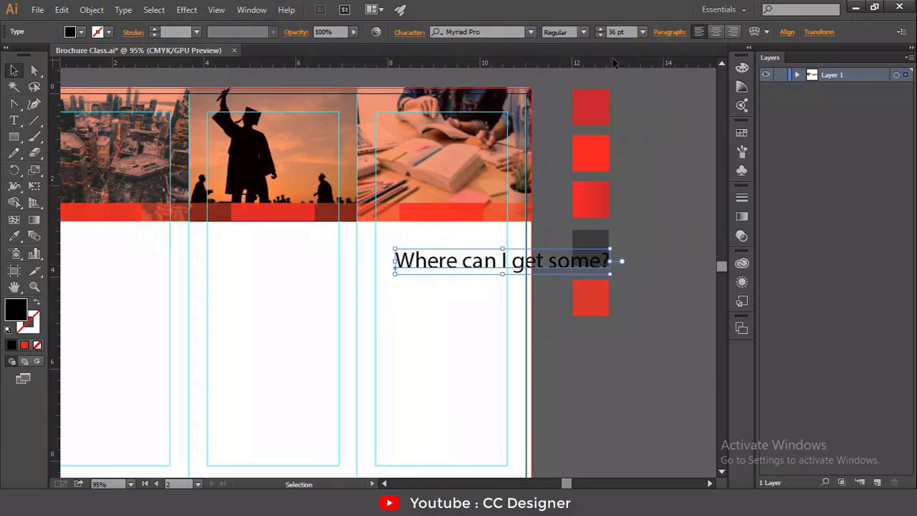
{"action": "left_click", "coordinate": [642, 33]}
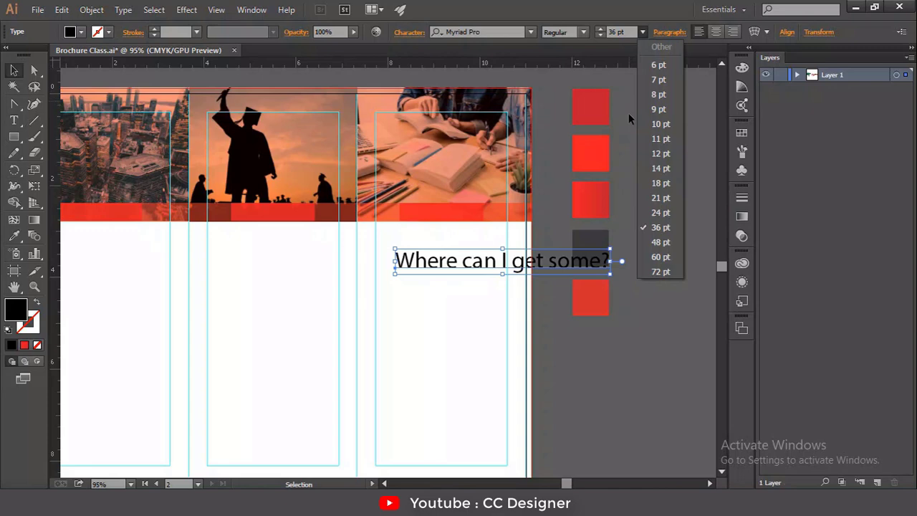
{"action": "left_click", "coordinate": [659, 198]}
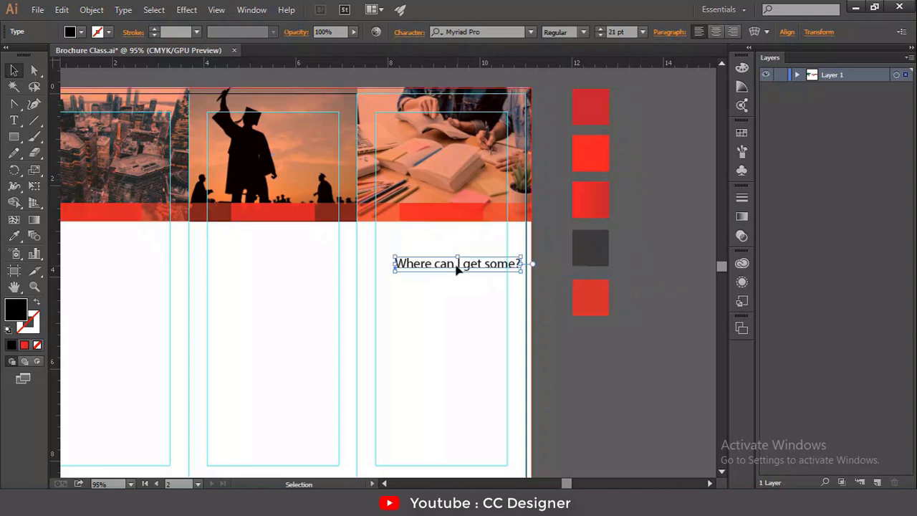
{"action": "left_click_drag", "start_coordinate": [457, 269], "coordinate": [441, 244]}
{"action": "left_click", "coordinate": [642, 31]}
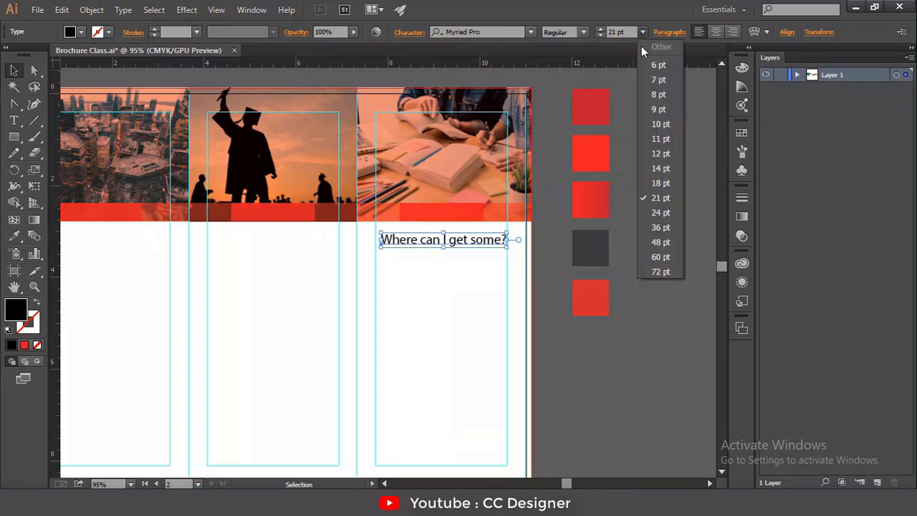
{"action": "left_click", "coordinate": [660, 183]}
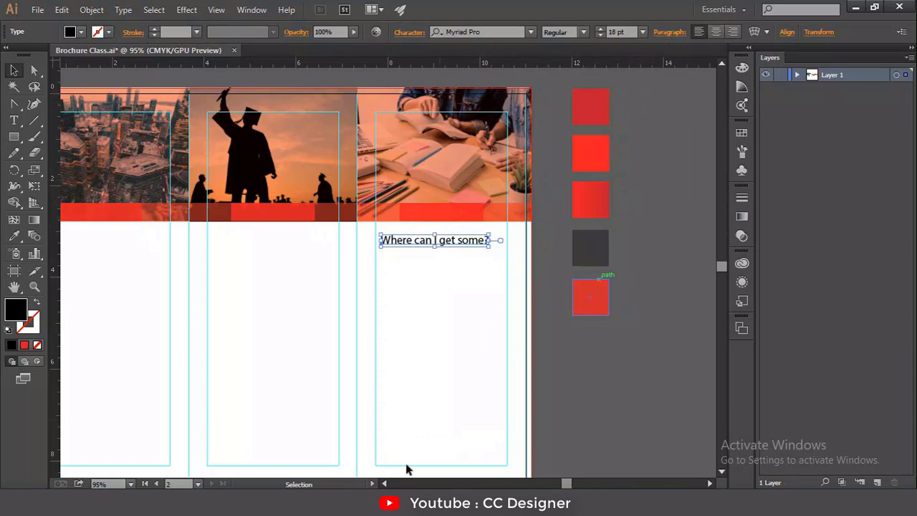
Create a text area filling the third panel's margins below the heading and paste the Lorem Ipsum paragraph into it.
{"action": "left_click", "coordinate": [14, 120]}
{"action": "scroll", "coordinate": [398, 281], "scroll_direction": "down", "scroll_amount": 4}
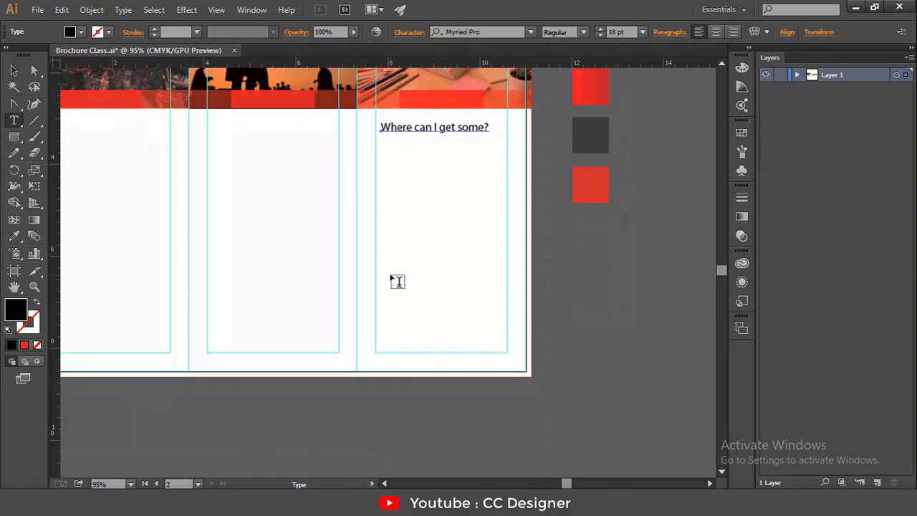
{"action": "scroll", "coordinate": [398, 281], "scroll_direction": "down", "scroll_amount": 2}
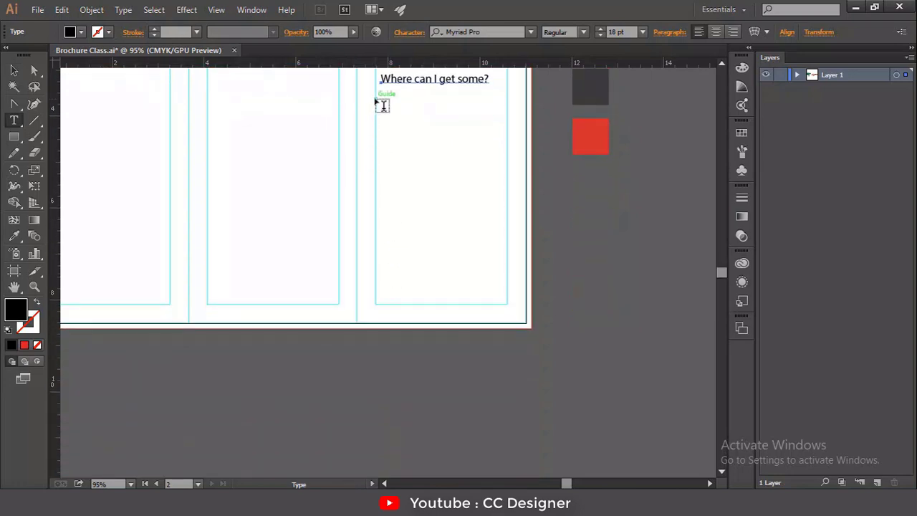
{"action": "left_click_drag", "start_coordinate": [375, 101], "coordinate": [507, 304]}
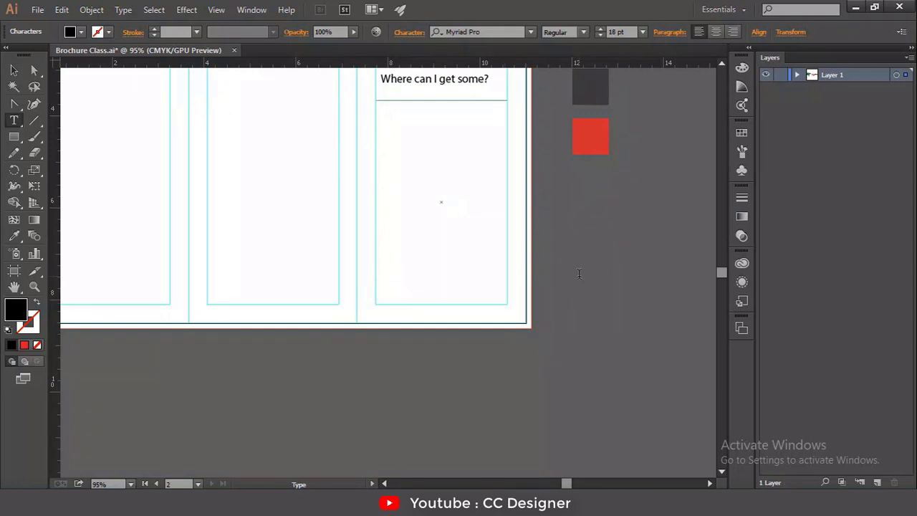
{"action": "key", "text": "ctrl+v"}
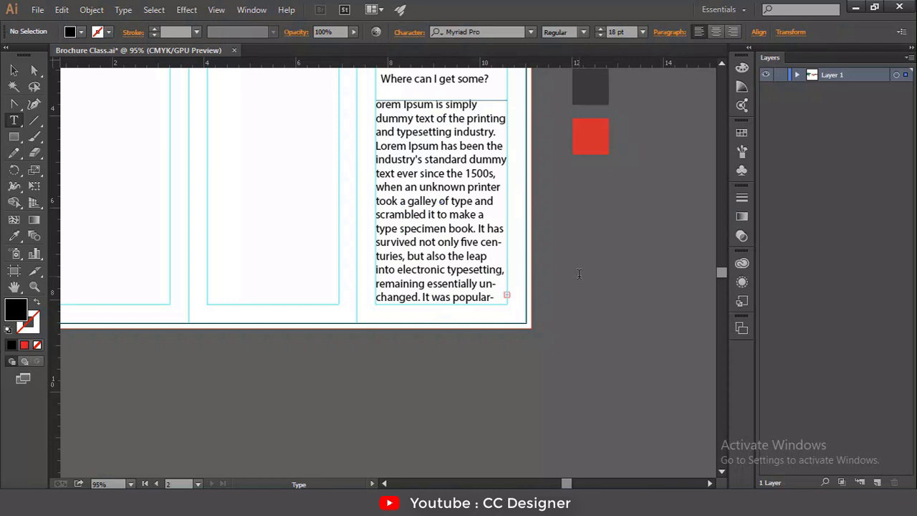
Copy the third panel's entire body text and set its font size to 12 pt.
{"action": "key", "text": "ctrl+a"}
{"action": "key", "text": "ctrl+c"}
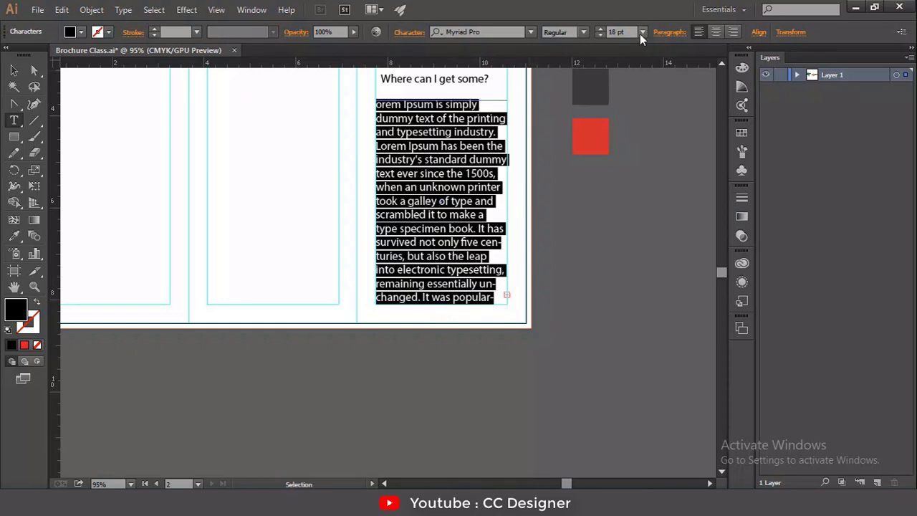
{"action": "left_click", "coordinate": [642, 32]}
{"action": "left_click", "coordinate": [667, 153]}
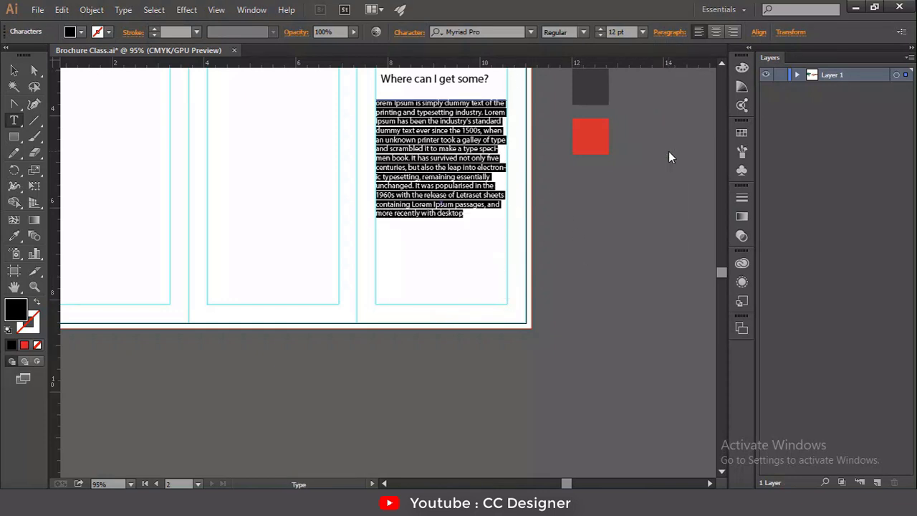
{"action": "left_click", "coordinate": [632, 196]}
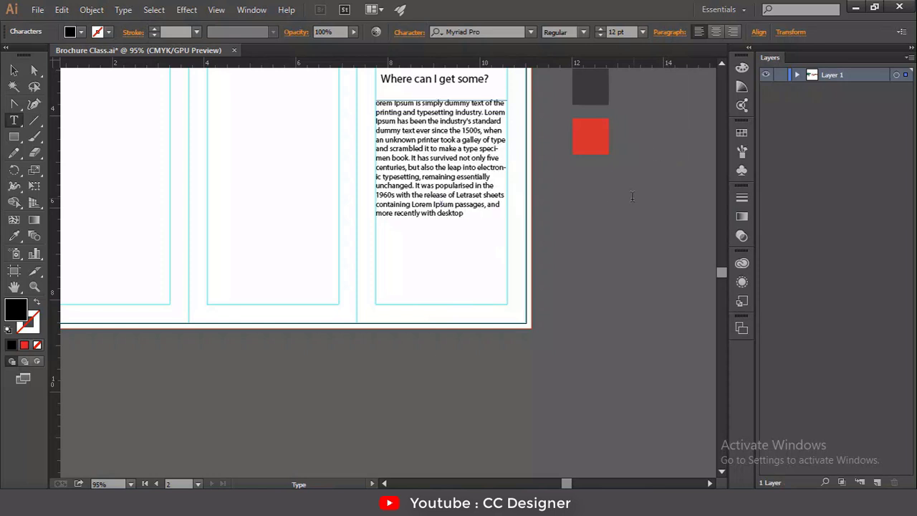
{"action": "key", "text": "Escape"}
Paste the copied paragraph again at the end of the body text and trim passages so it fits the text area.
{"action": "left_click", "coordinate": [478, 220]}
{"action": "key", "text": "ctrl+v"}
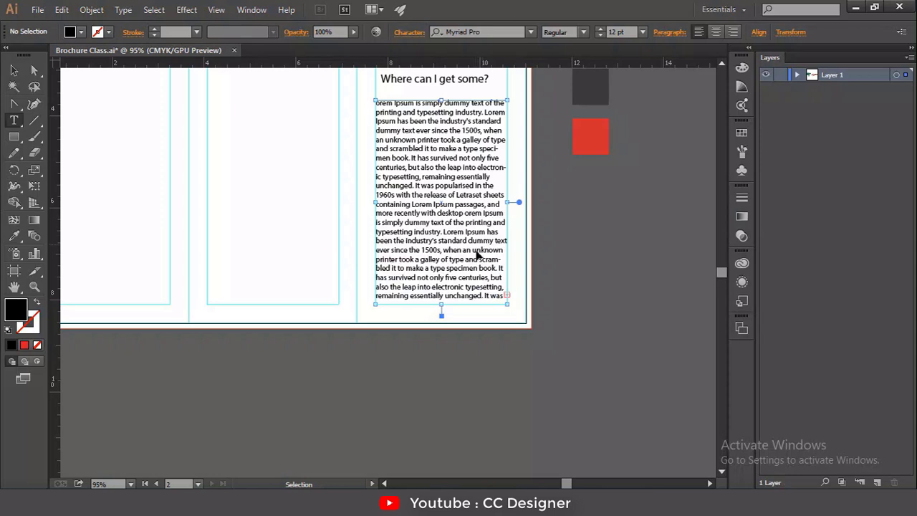
{"action": "left_click_drag", "start_coordinate": [434, 241], "coordinate": [361, 105]}
{"action": "key", "text": "BackSpace"}
{"action": "key", "text": "BackSpace"}
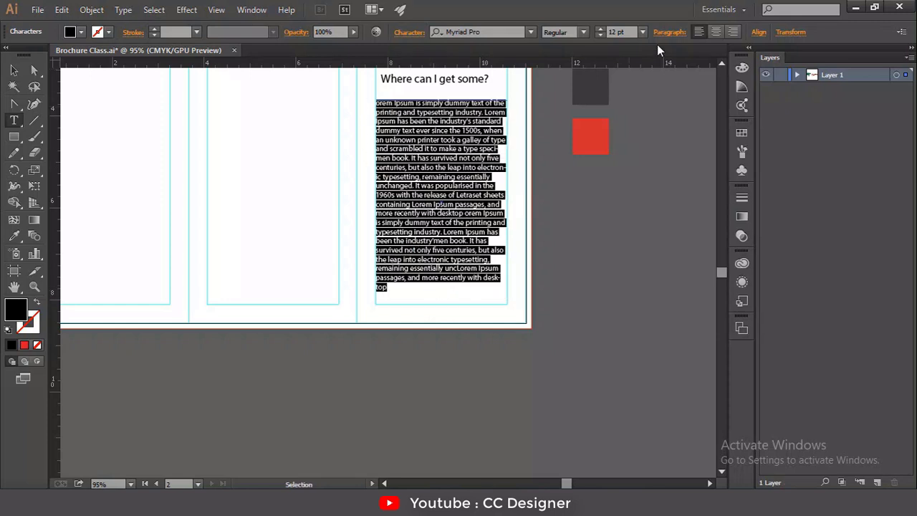
Change the font of the third panel's body text to Arial.
{"action": "left_click", "coordinate": [674, 33]}
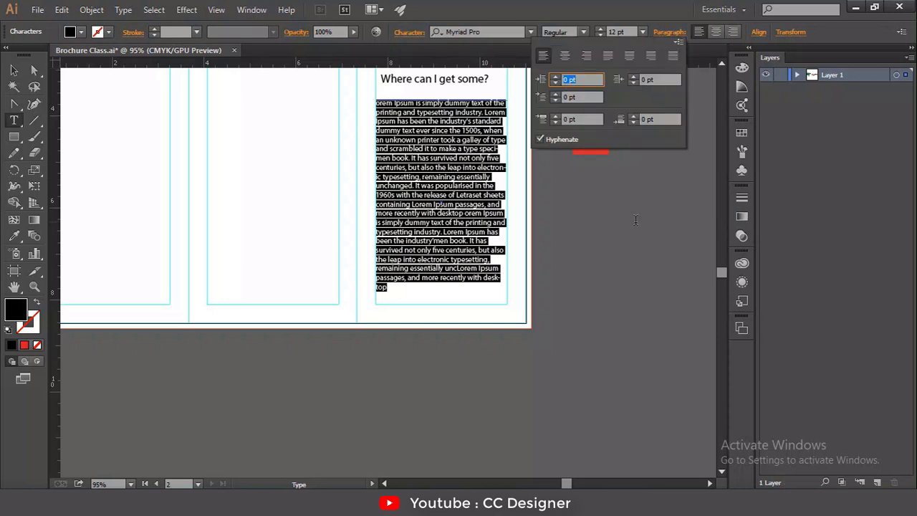
{"action": "key", "text": "Escape"}
{"action": "left_click", "coordinate": [494, 33]}
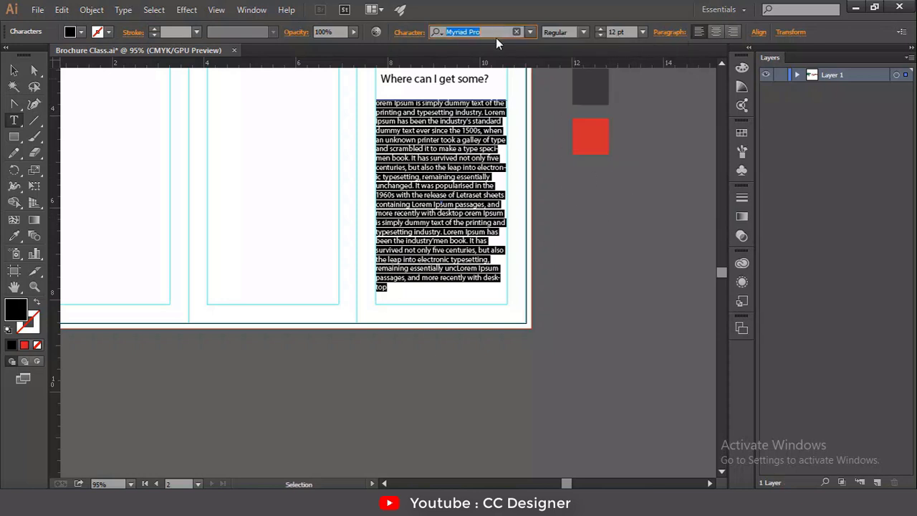
{"action": "type", "text": "ar"}
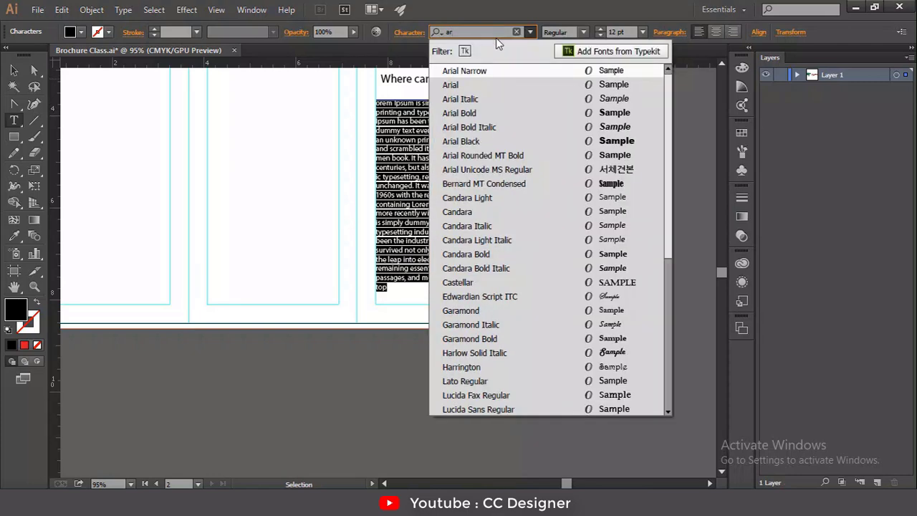
{"action": "type", "text": "al"}
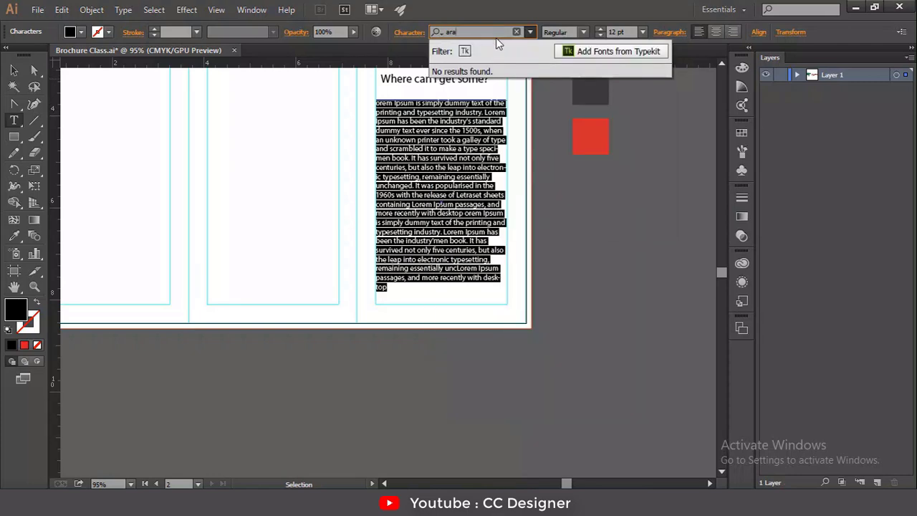
{"action": "key", "text": "BackSpace"}
{"action": "key", "text": "BackSpace"}
{"action": "key", "text": "BackSpace"}
{"action": "type", "text": "ar"}
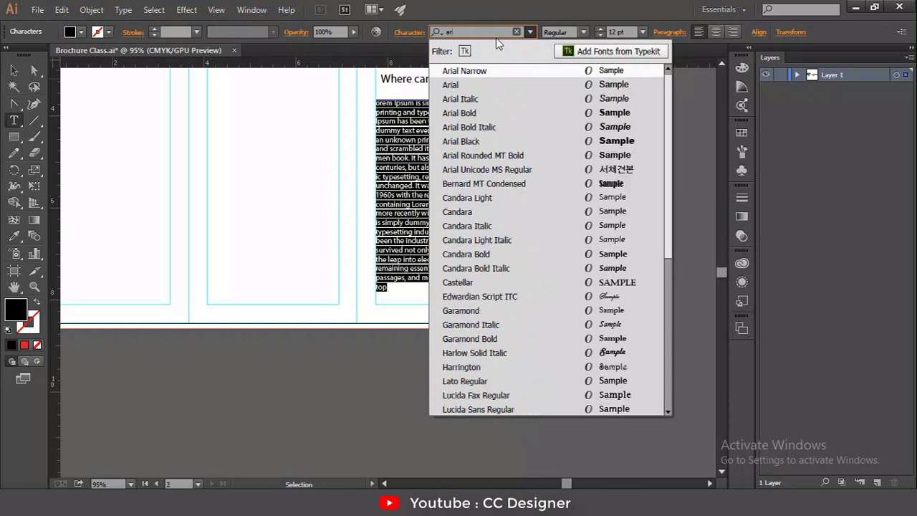
{"action": "type", "text": "i"}
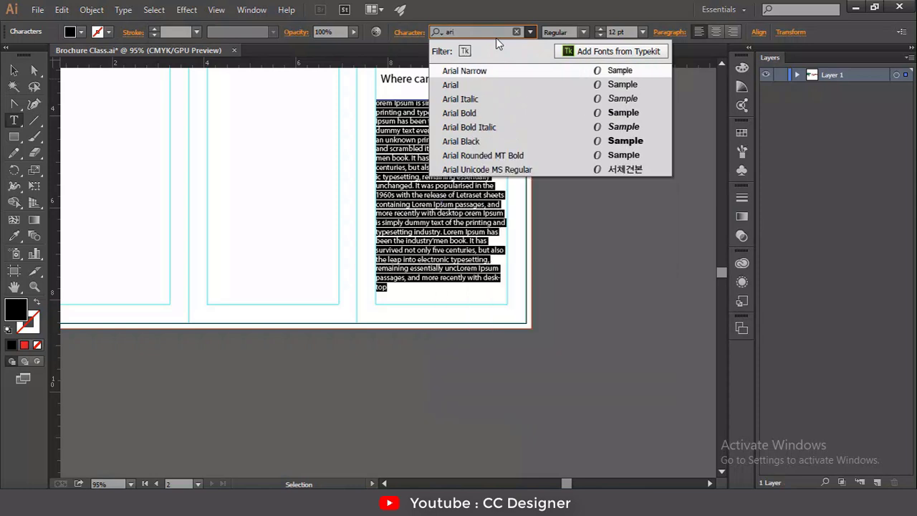
{"action": "left_click", "coordinate": [498, 89]}
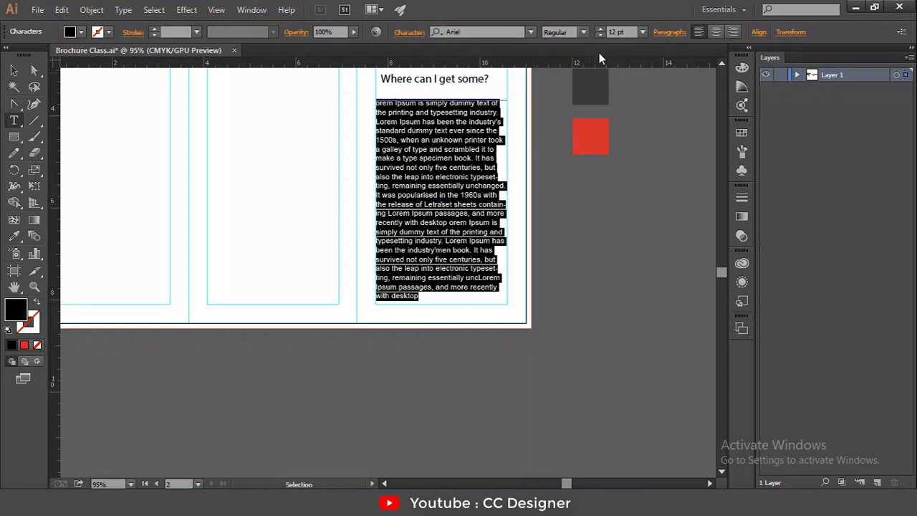
Justify the third panel's entire body text with the last line aligned left.
{"action": "left_click", "coordinate": [470, 291]}
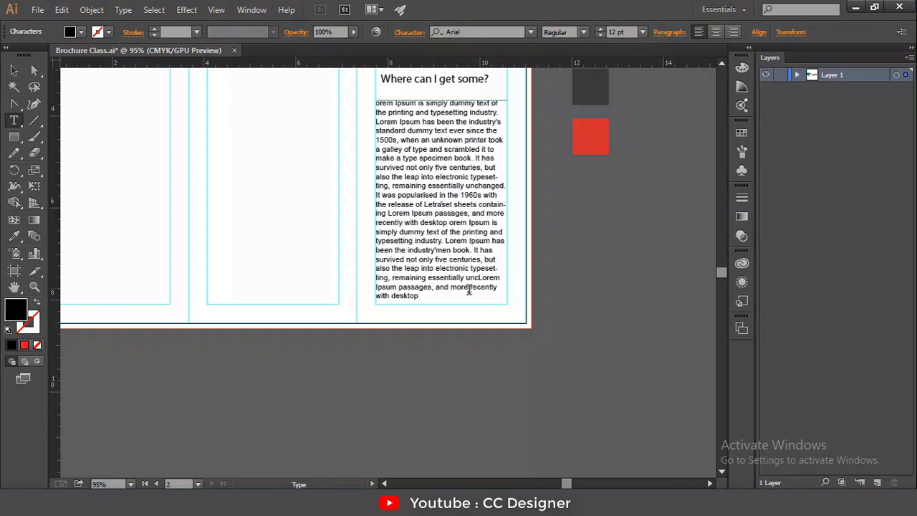
{"action": "left_click_drag", "start_coordinate": [435, 288], "coordinate": [356, 85]}
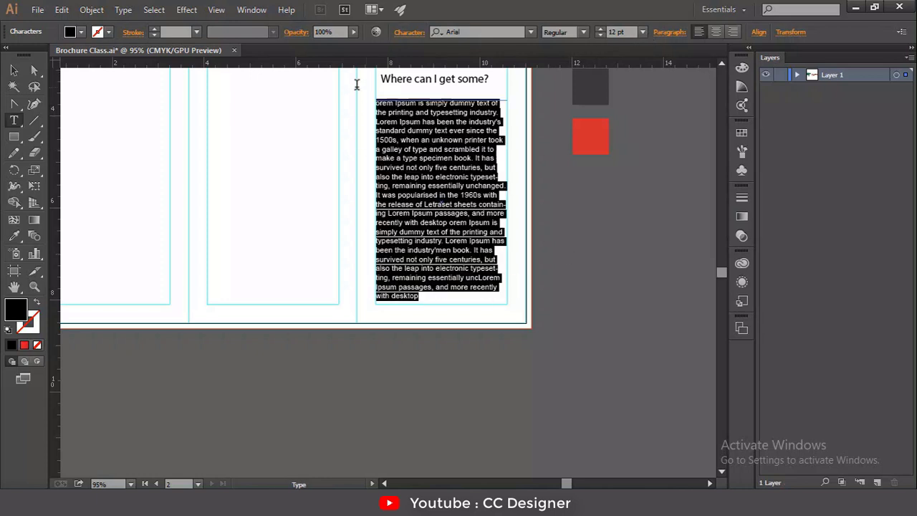
{"action": "left_click", "coordinate": [672, 33]}
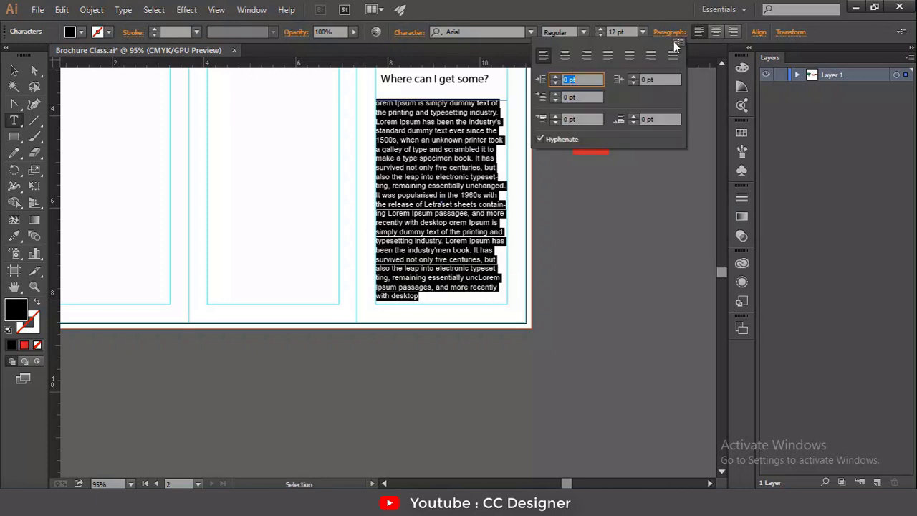
{"action": "left_click", "coordinate": [608, 56]}
{"action": "left_click", "coordinate": [635, 239]}
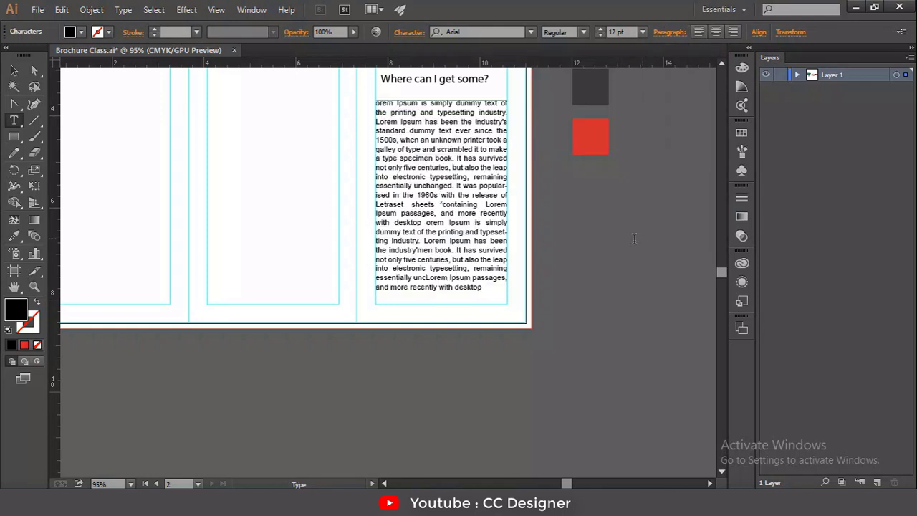
Delete the body text's ending from "remaining essentially" onward and split the rest into three spaced paragraphs after "scrambled" and "passages,".
{"action": "left_click_drag", "start_coordinate": [488, 286], "coordinate": [473, 268]}
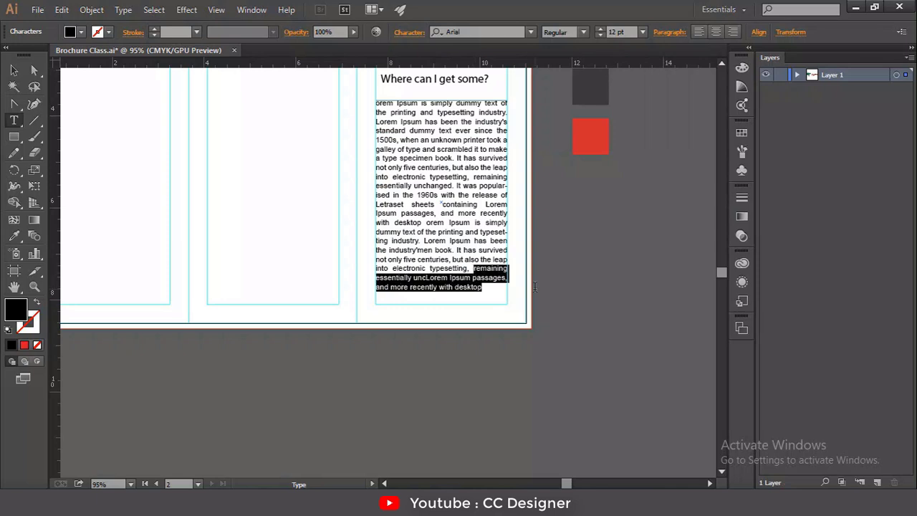
{"action": "key", "text": "BackSpace"}
{"action": "scroll", "coordinate": [541, 231], "scroll_direction": "up", "scroll_amount": 1}
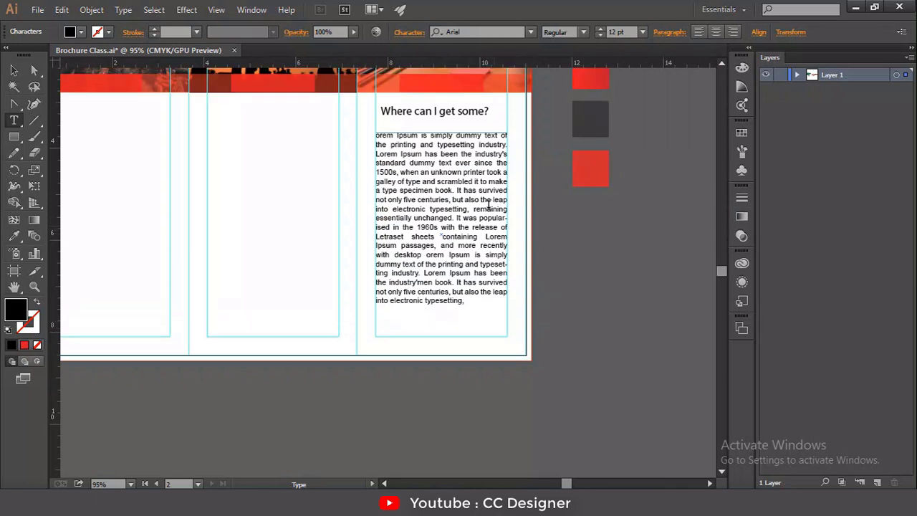
{"action": "left_click", "coordinate": [473, 181]}
{"action": "key", "text": "Return"}
{"action": "key", "text": "Return"}
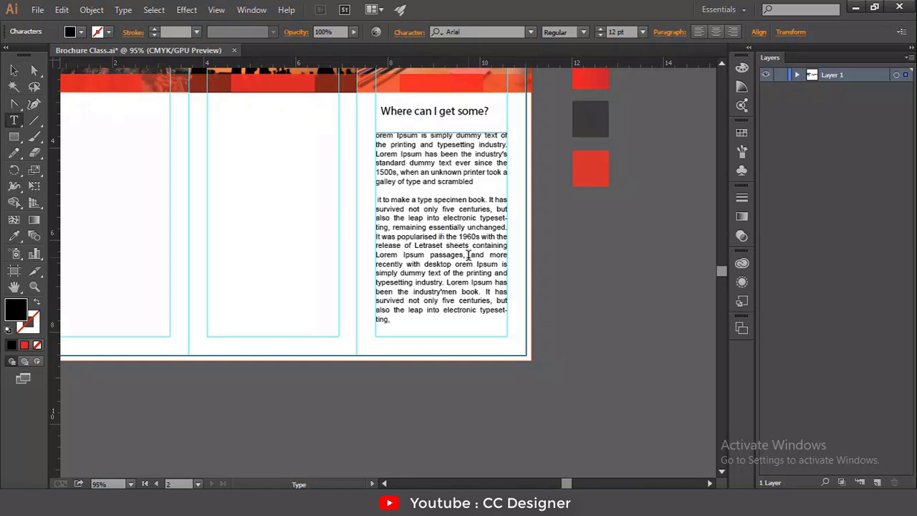
{"action": "left_click", "coordinate": [470, 256]}
{"action": "key", "text": "Return"}
{"action": "key", "text": "Return"}
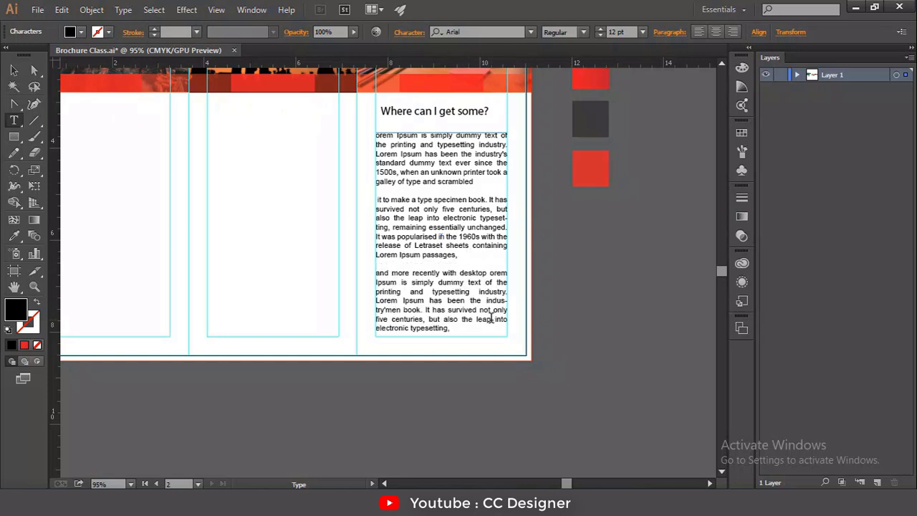
Recolor the middle paragraph of the third panel's body text with the lowest red swatch beside the artboard.
{"action": "left_click_drag", "start_coordinate": [465, 255], "coordinate": [371, 194]}
{"action": "left_click", "coordinate": [13, 235]}
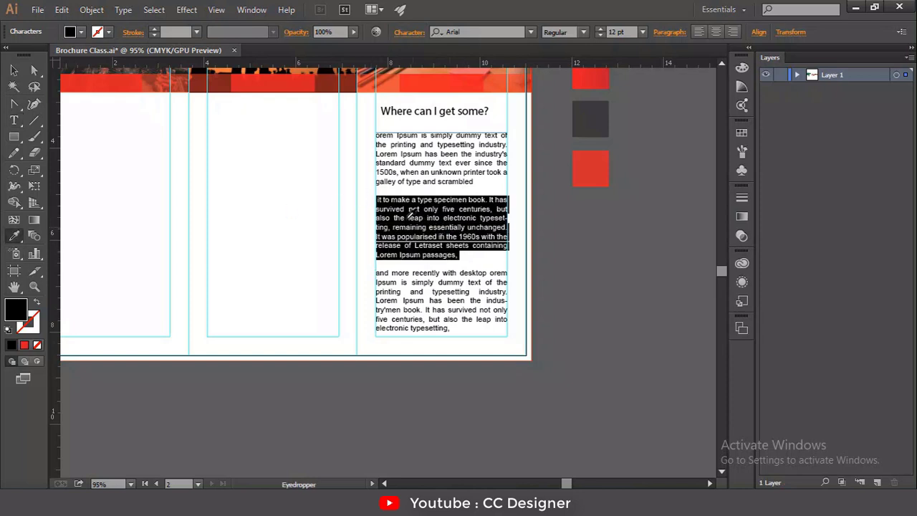
{"action": "left_click", "coordinate": [591, 170]}
{"action": "left_click", "coordinate": [14, 70]}
{"action": "left_click", "coordinate": [211, 164]}
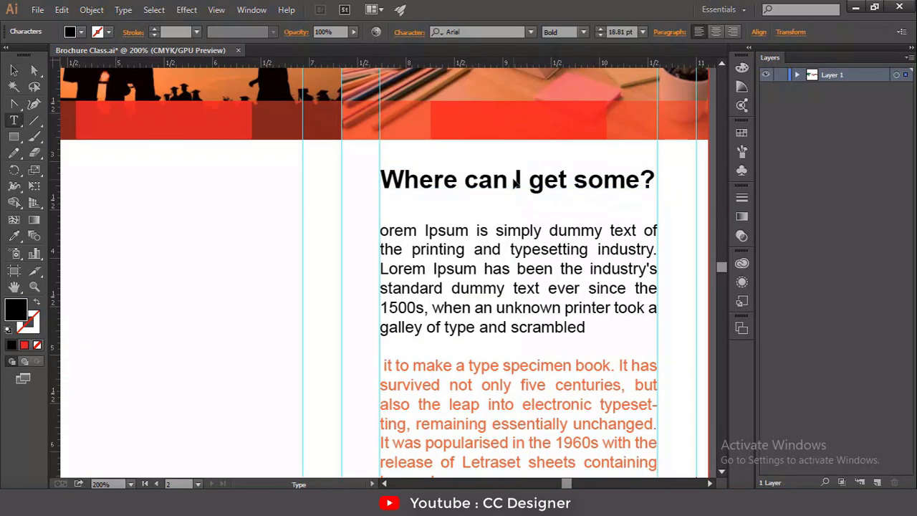
Recolor the words "I get some?" in the third panel's heading with the lowest red swatch beside the artboard.
{"action": "left_click_drag", "start_coordinate": [513, 179], "coordinate": [655, 183]}
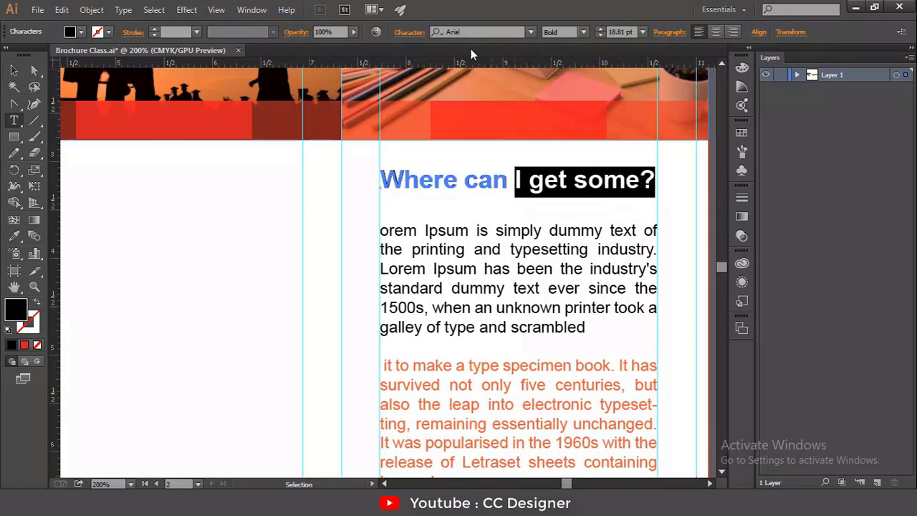
{"action": "key", "text": "BackSpace"}
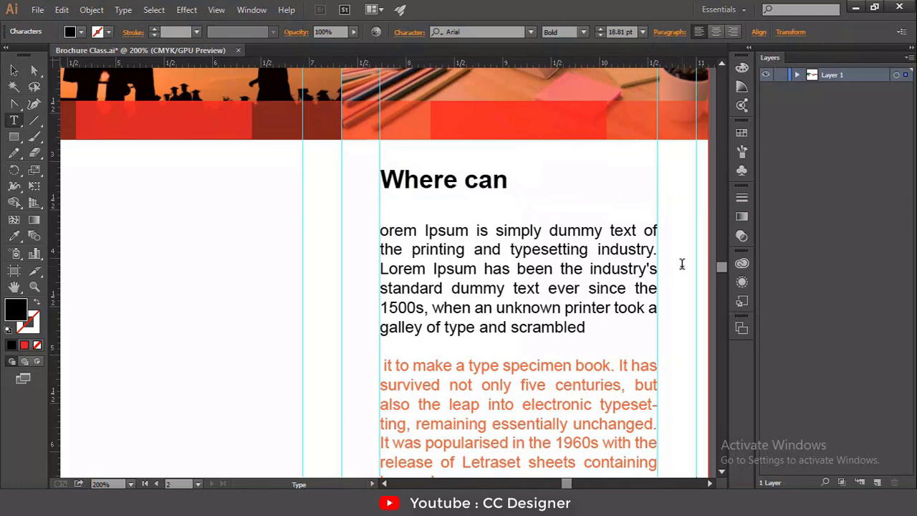
{"action": "key", "text": "ctrl+z"}
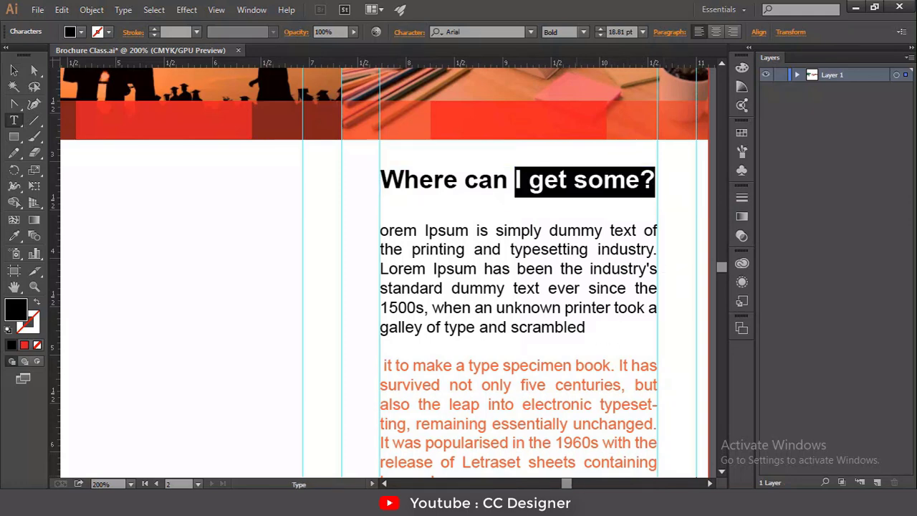
{"action": "left_click", "coordinate": [710, 484]}
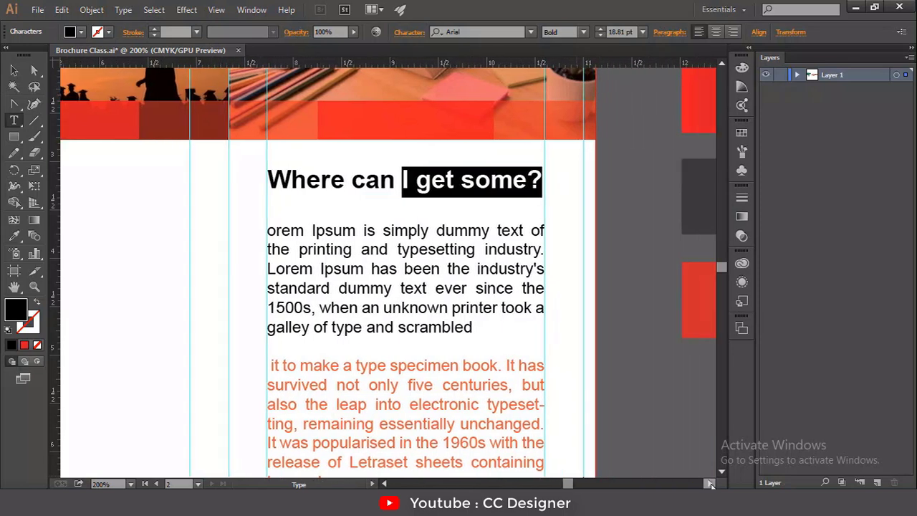
{"action": "left_click", "coordinate": [710, 484]}
{"action": "left_click", "coordinate": [13, 235]}
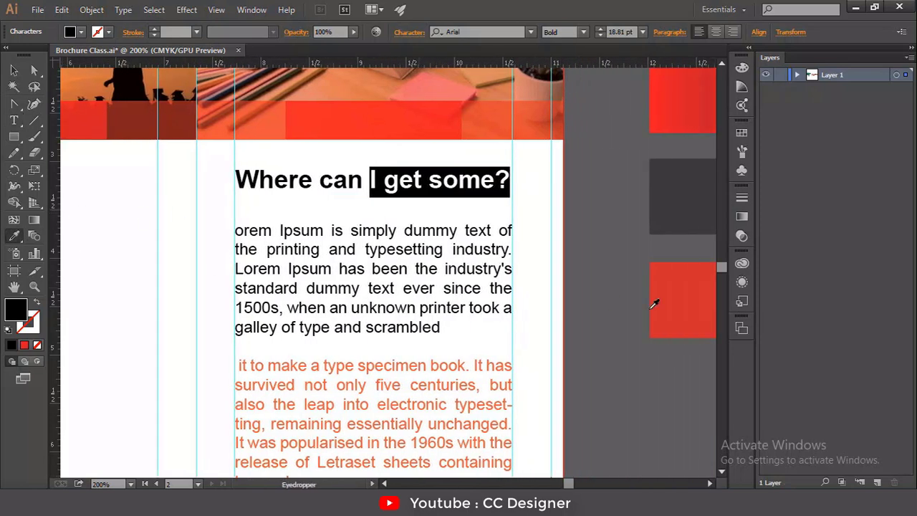
{"action": "left_click", "coordinate": [696, 297]}
{"action": "key", "text": "v"}
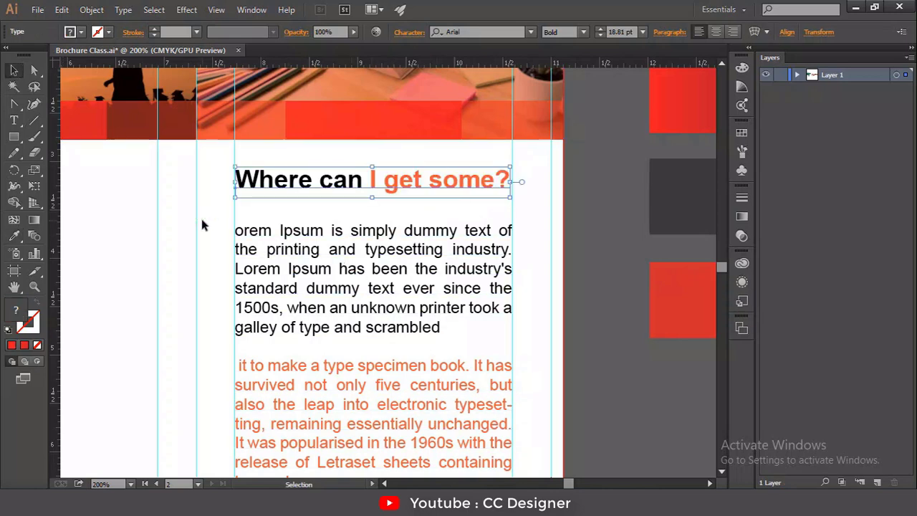
Try All Caps on the third panel's heading and switch it off again.
{"action": "left_click", "coordinate": [409, 31]}
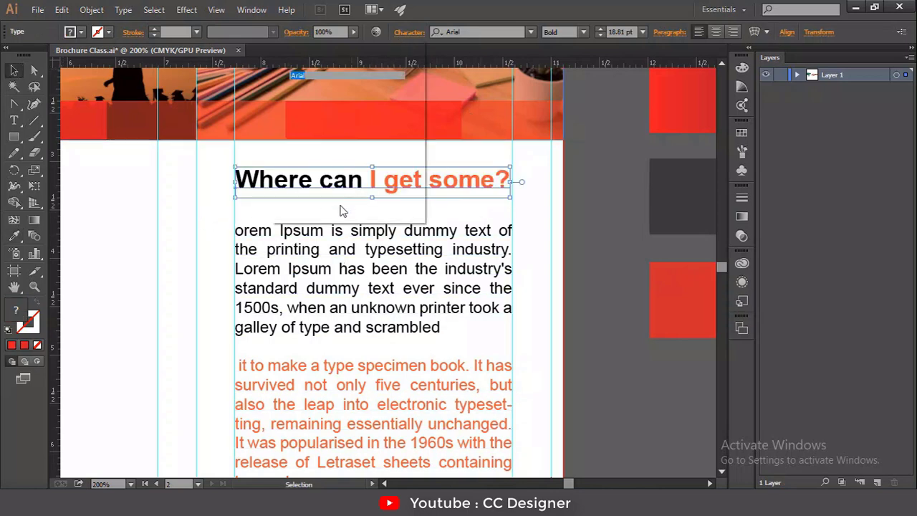
{"action": "left_click", "coordinate": [286, 191]}
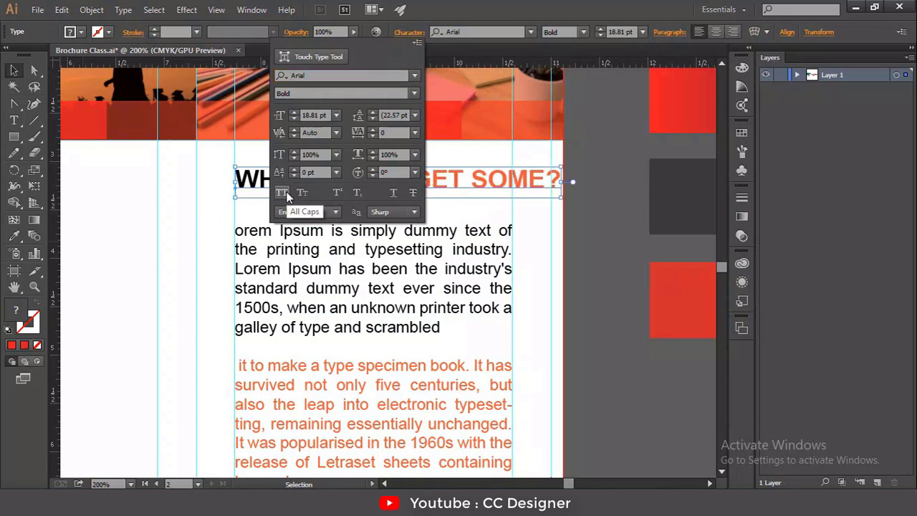
{"action": "left_click", "coordinate": [286, 192]}
{"action": "left_click", "coordinate": [587, 185]}
{"action": "left_click", "coordinate": [587, 188]}
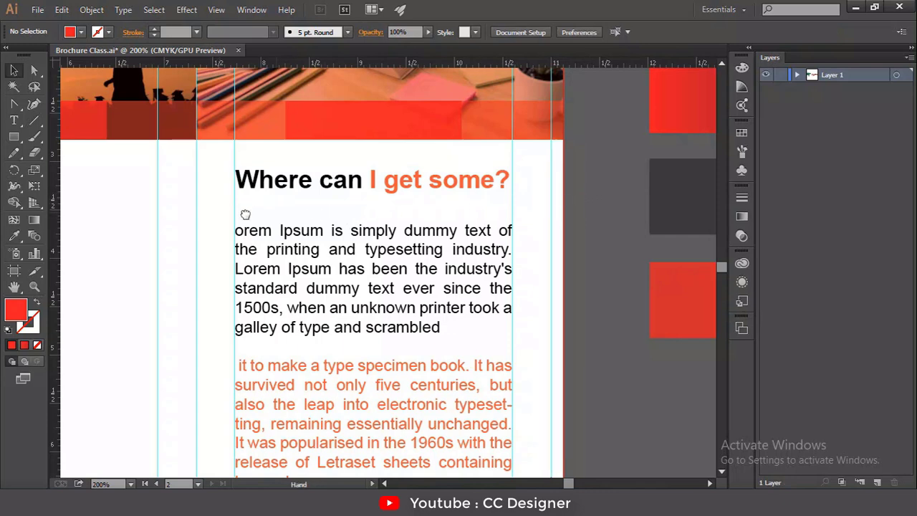
Duplicate the "Where can I get some?" heading into the second and first panels, between their margin guides below the red strips.
{"action": "left_click_drag", "start_coordinate": [244, 211], "coordinate": [502, 205]}
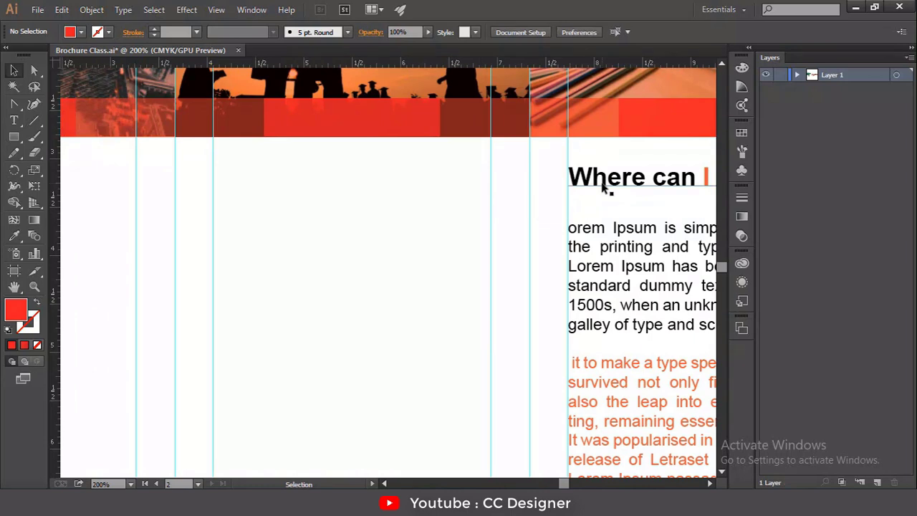
{"action": "left_click_drag", "start_coordinate": [602, 185], "coordinate": [252, 183]}
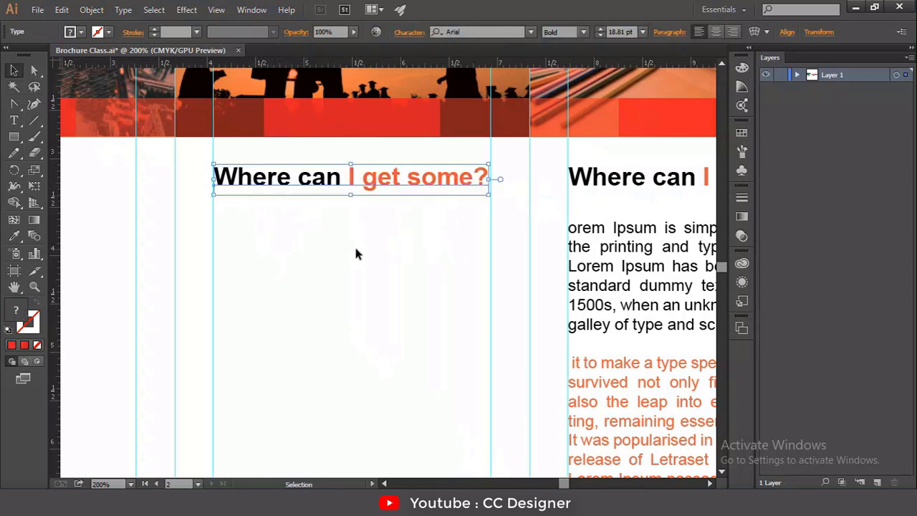
{"action": "left_click_drag", "start_coordinate": [323, 265], "coordinate": [575, 262]}
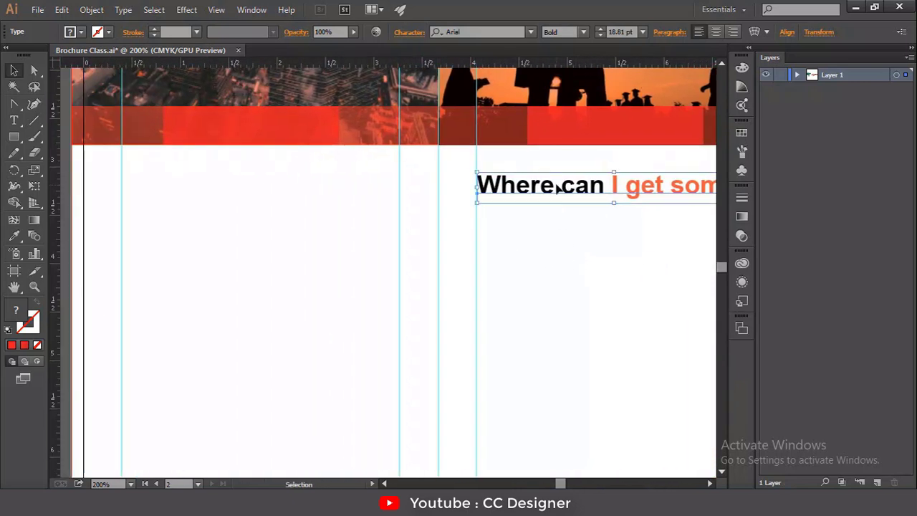
{"action": "left_click_drag", "start_coordinate": [557, 194], "coordinate": [207, 198]}
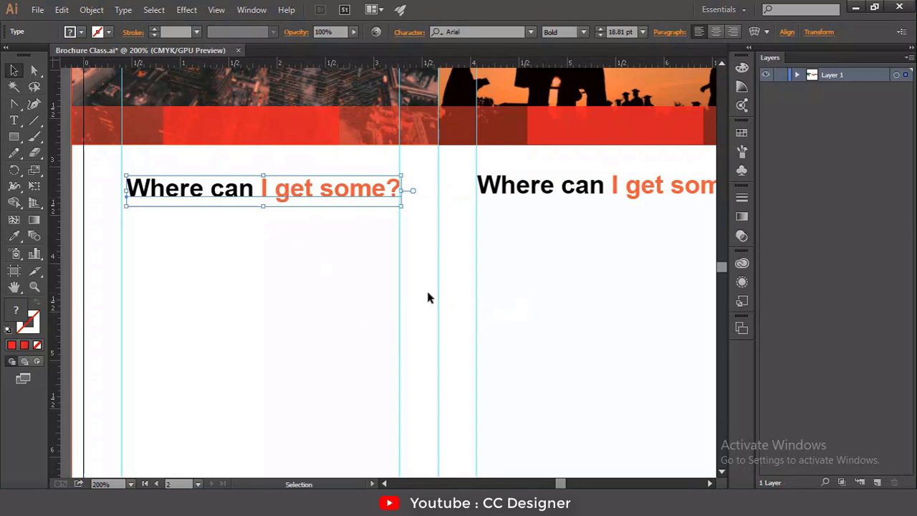
Duplicate the third panel's body text into the first panel, between its margin guides below the heading.
{"action": "left_click", "coordinate": [589, 307]}
{"action": "scroll", "coordinate": [284, 283], "scroll_direction": "right", "scroll_amount": 5}
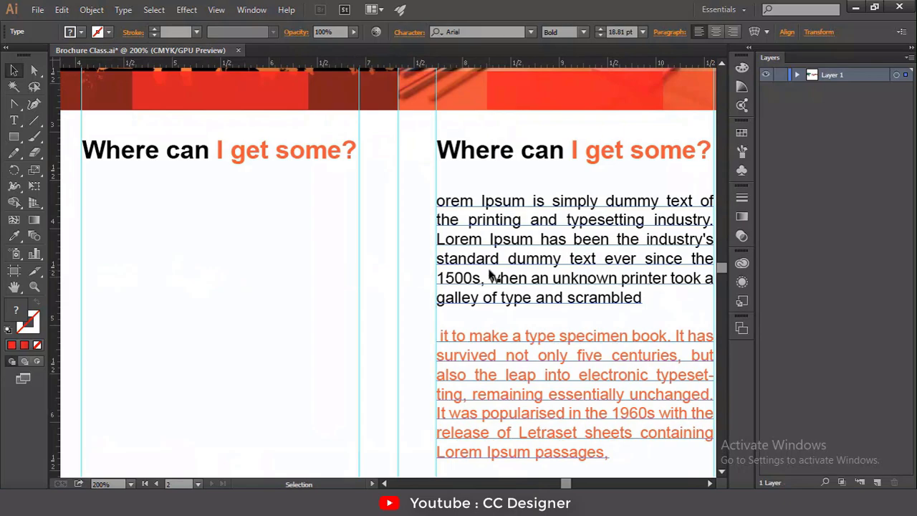
{"action": "left_click_drag", "start_coordinate": [493, 277], "coordinate": [101, 278]}
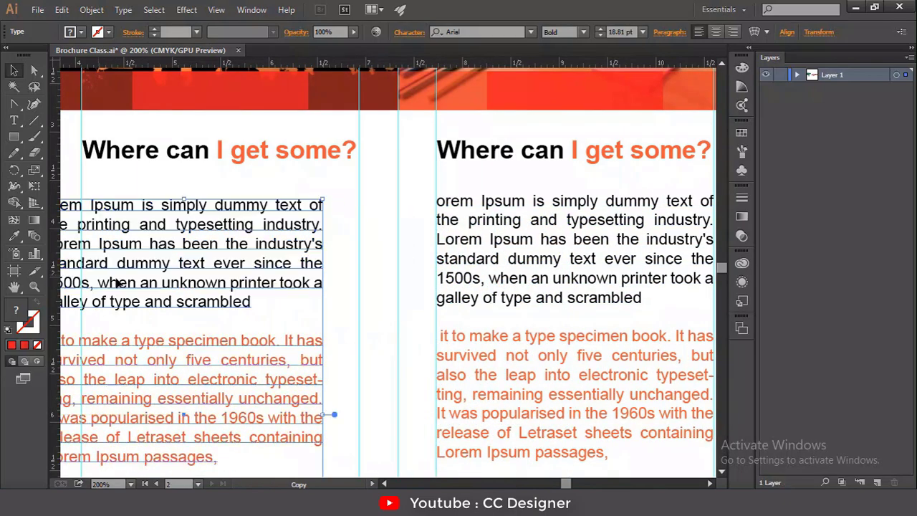
{"action": "left_click_drag", "start_coordinate": [221, 280], "coordinate": [296, 246]}
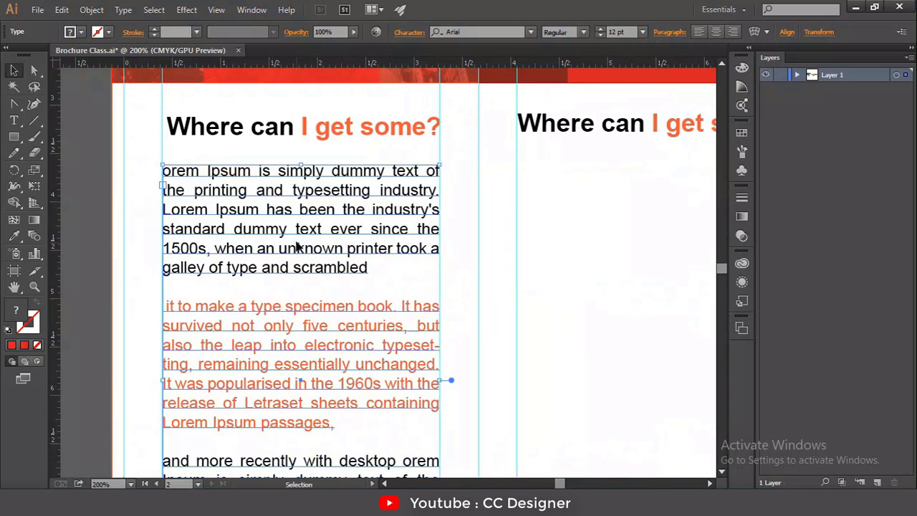
Try centering the first and third panels' body text blocks horizontally on each other, and undo the alignment.
{"action": "key", "text": "ctrl+0"}
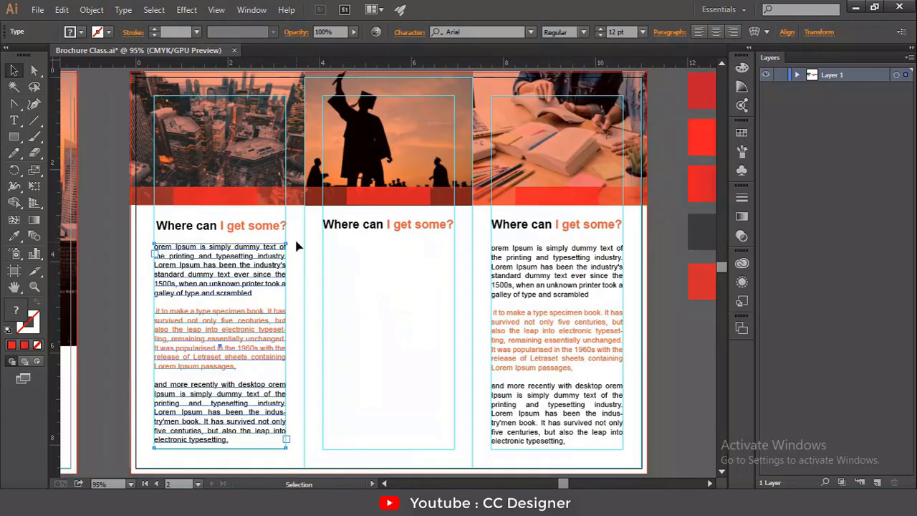
{"action": "left_click", "coordinate": [541, 287], "text": "shift"}
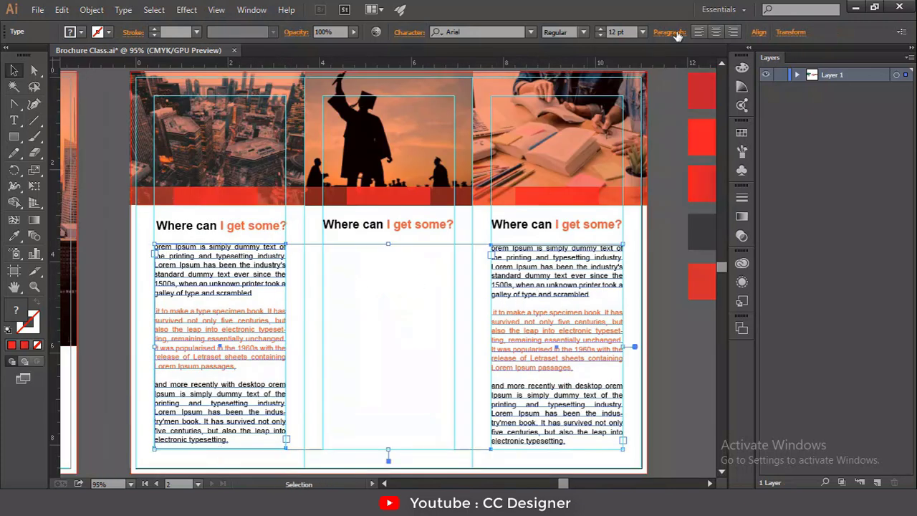
{"action": "left_click", "coordinate": [759, 33]}
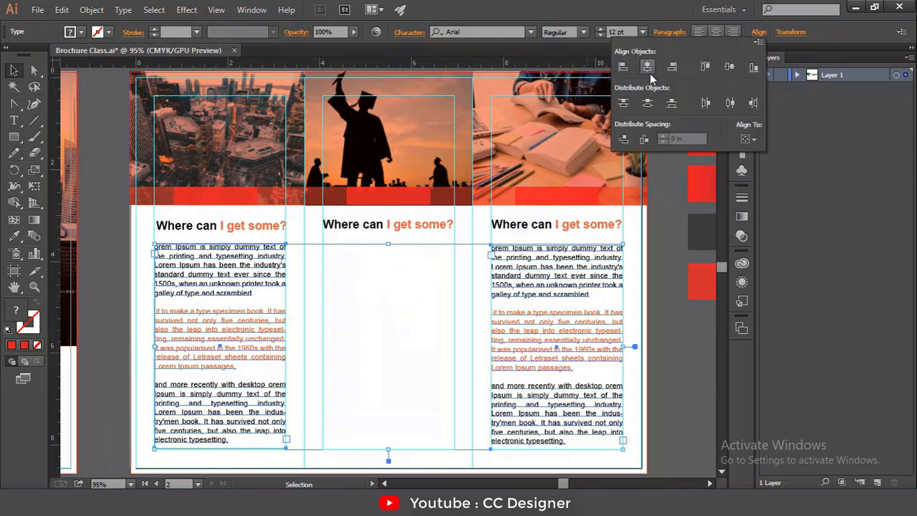
{"action": "left_click", "coordinate": [758, 141]}
{"action": "left_click", "coordinate": [771, 157]}
{"action": "left_click", "coordinate": [648, 67]}
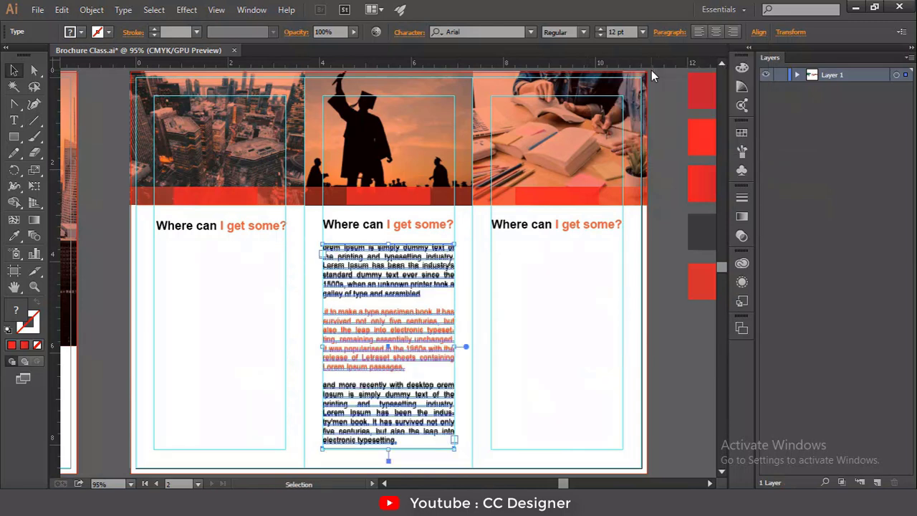
{"action": "key", "text": "ctrl+z"}
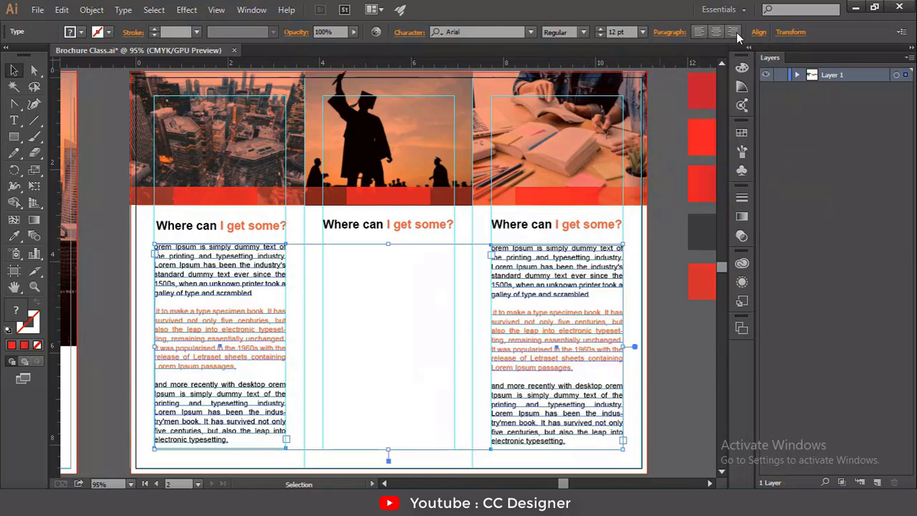
Align the vertical centers of the first and third panels' body text blocks and deselect them.
{"action": "left_click", "coordinate": [759, 32]}
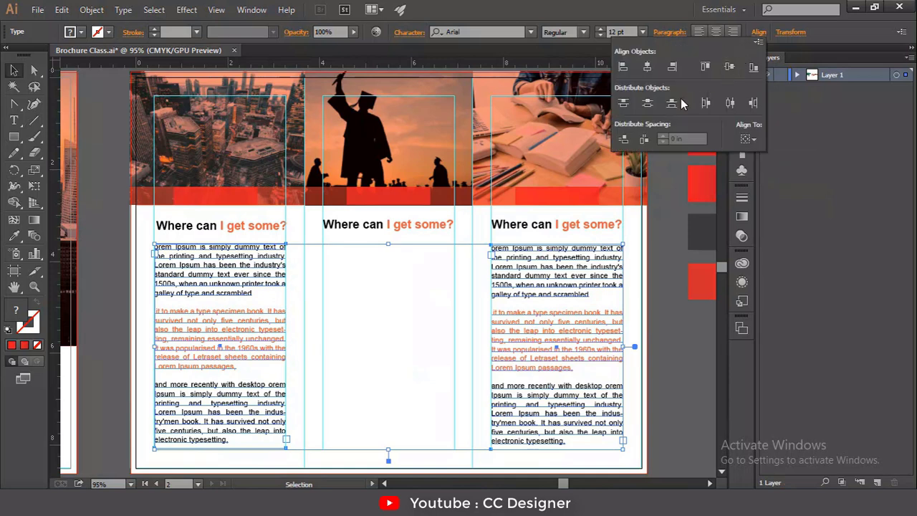
{"action": "left_click", "coordinate": [730, 67]}
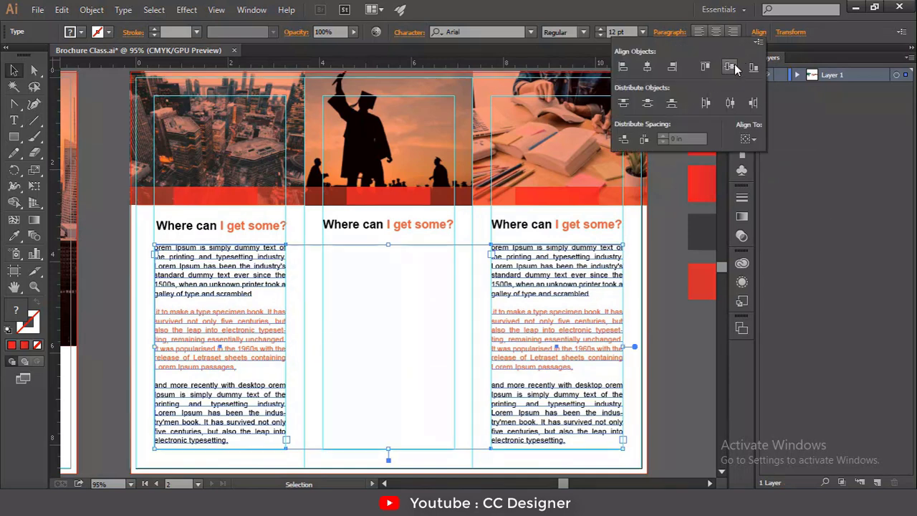
{"action": "left_click", "coordinate": [702, 358]}
{"action": "left_click", "coordinate": [695, 369]}
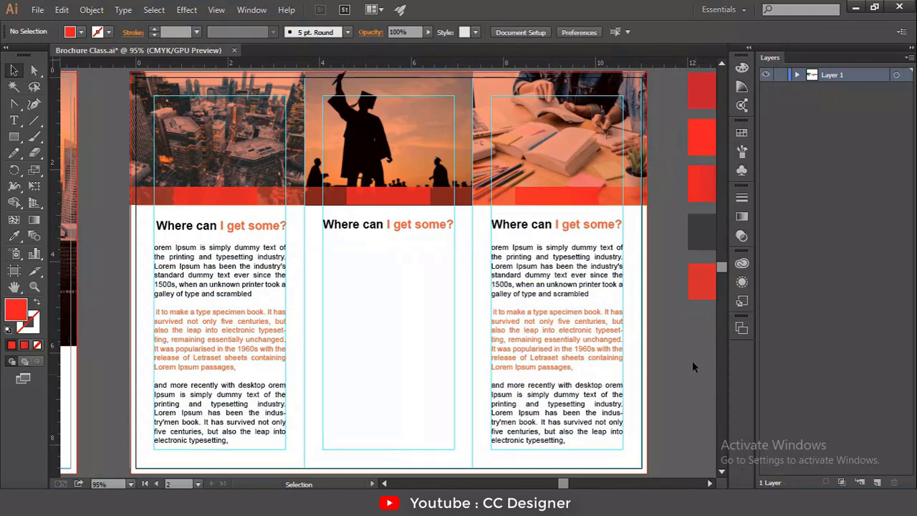
Recolor the first panel's entire body text with the dark gray swatch beside the artboard using the Eyedropper.
{"action": "left_click", "coordinate": [213, 348]}
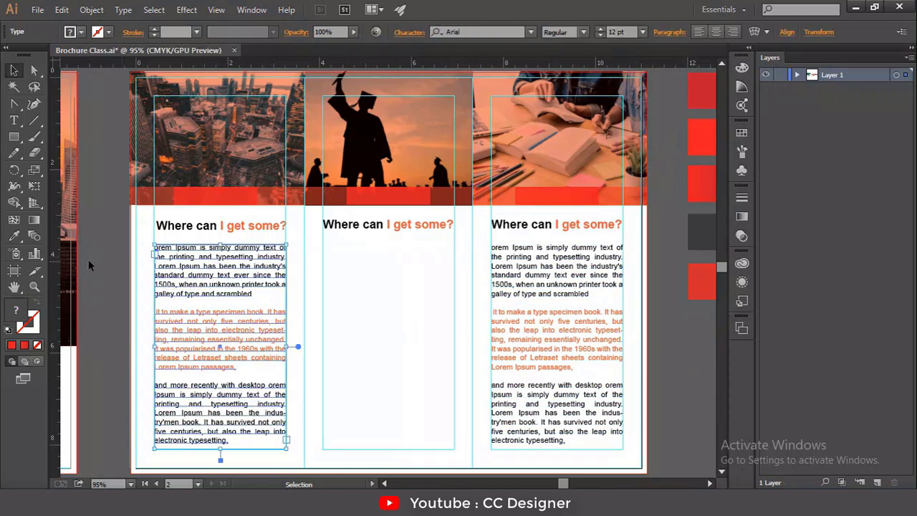
{"action": "left_click", "coordinate": [14, 236]}
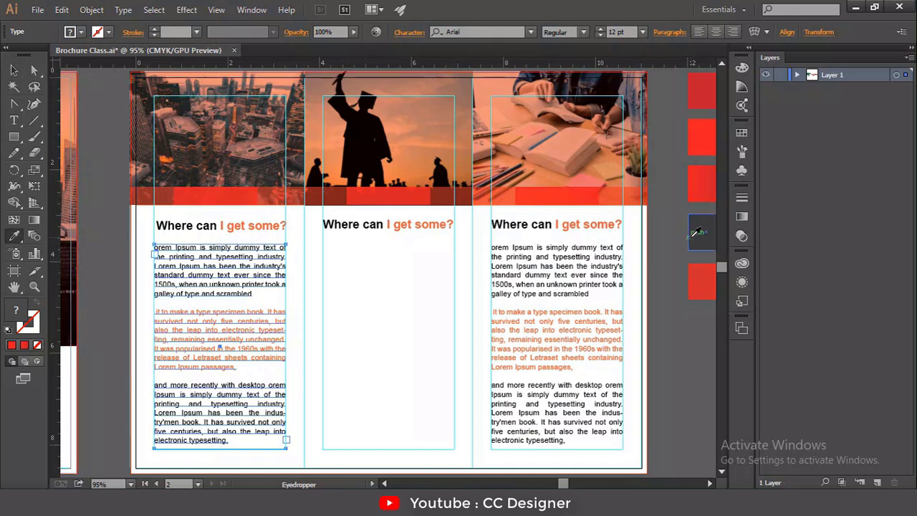
{"action": "left_click", "coordinate": [694, 233]}
{"action": "left_click", "coordinate": [12, 70]}
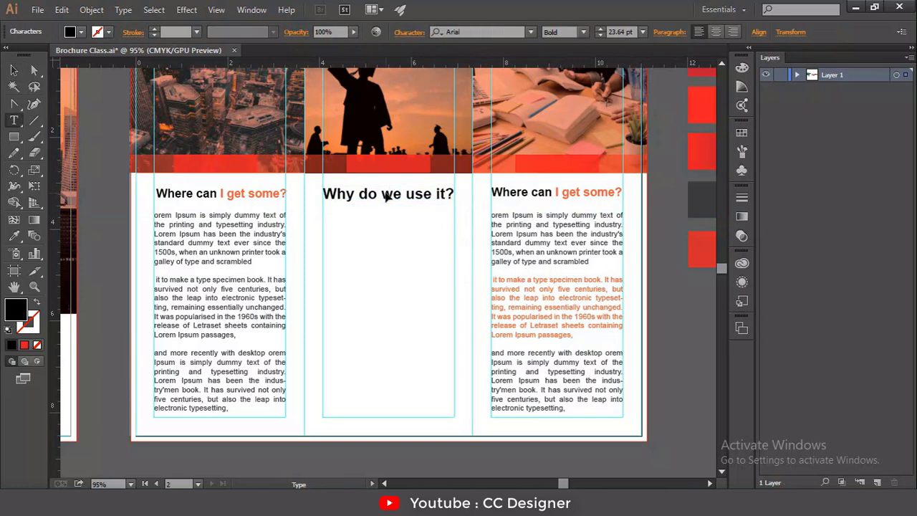
Recolor the words "we use it?" in the second panel's heading with the lowest red swatch beside the artboard.
{"action": "left_click_drag", "start_coordinate": [381, 195], "coordinate": [453, 195]}
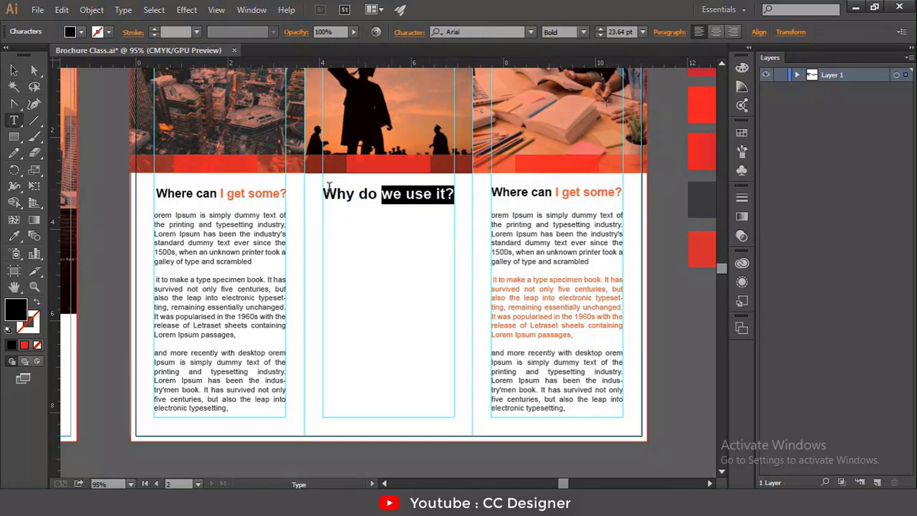
{"action": "left_click", "coordinate": [13, 236]}
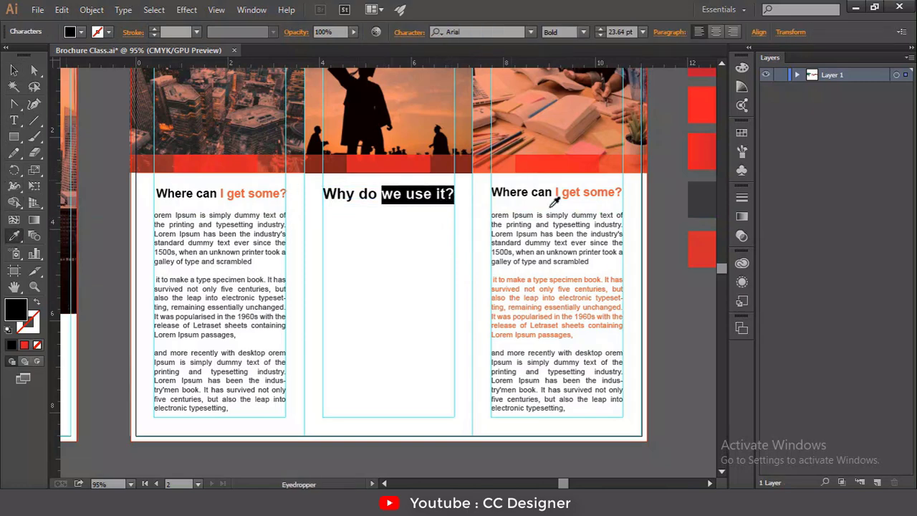
{"action": "left_click", "coordinate": [699, 246]}
{"action": "left_click", "coordinate": [13, 70]}
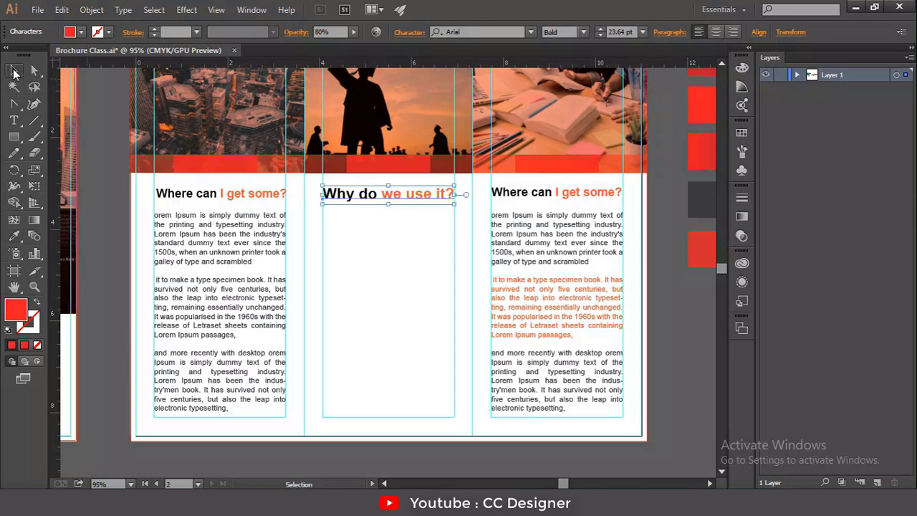
{"action": "left_click", "coordinate": [684, 284]}
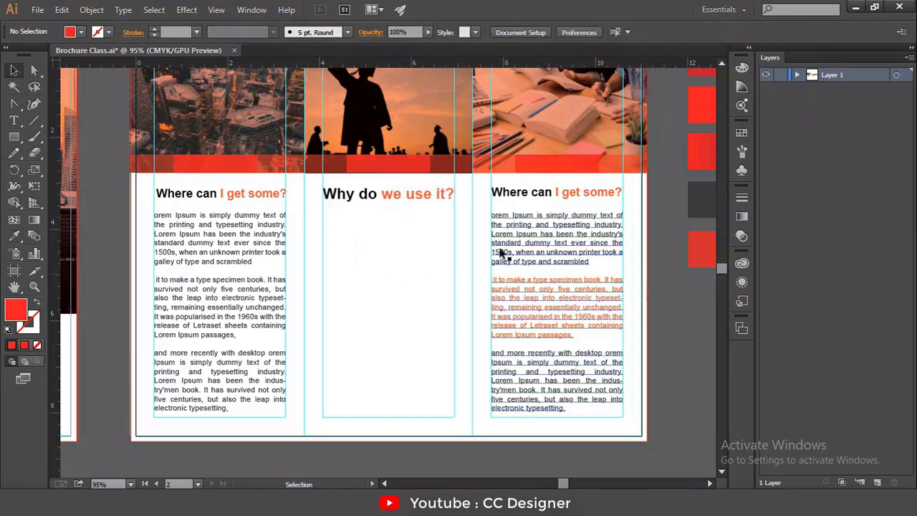
Align the three panel headings by their vertical centers and save the document.
{"action": "left_click_drag", "start_coordinate": [351, 199], "coordinate": [514, 197]}
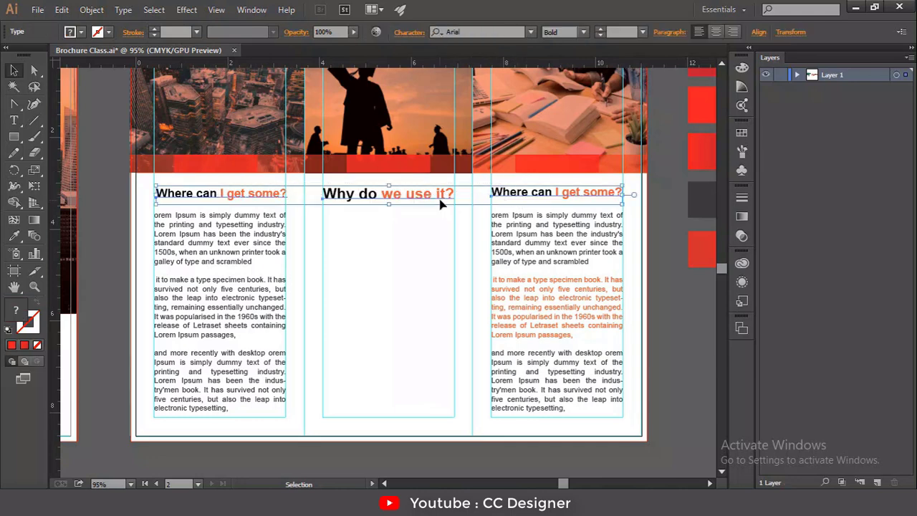
{"action": "left_click", "coordinate": [756, 32]}
{"action": "left_click", "coordinate": [728, 67]}
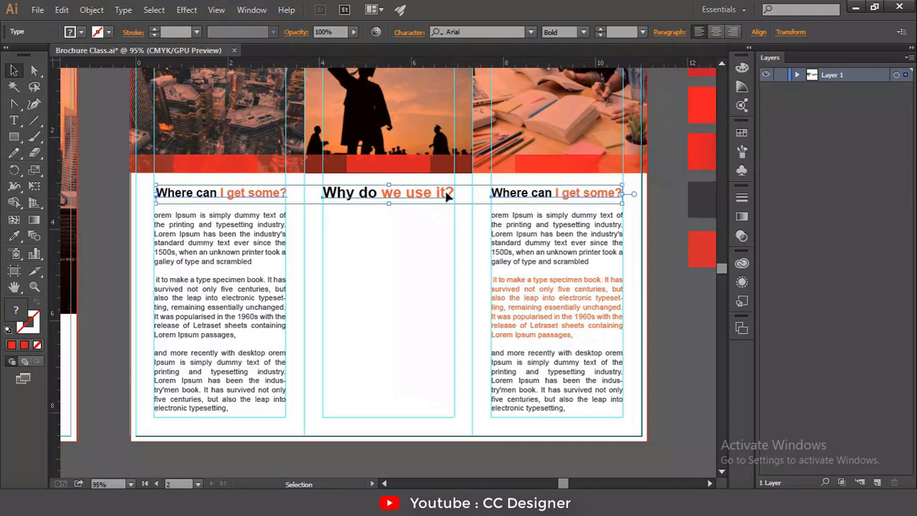
{"action": "left_click", "coordinate": [698, 346]}
{"action": "left_click", "coordinate": [37, 9]}
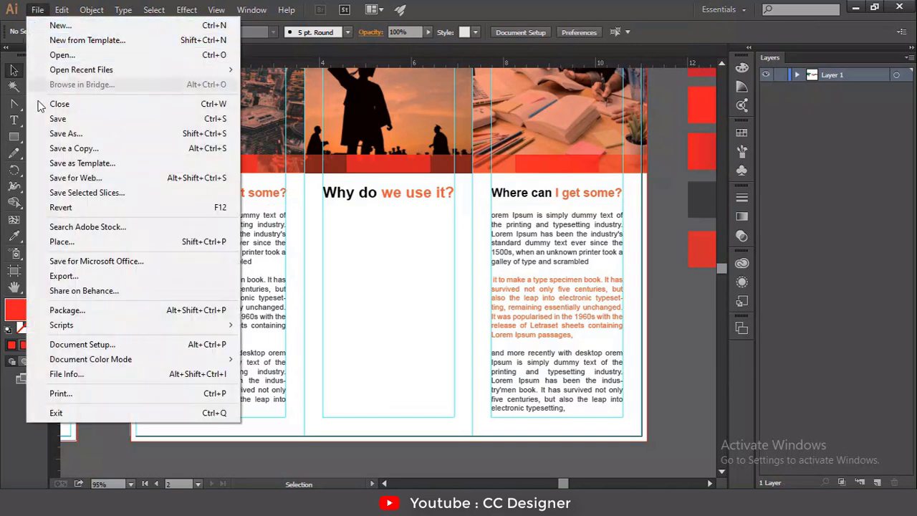
{"action": "left_click", "coordinate": [39, 118]}
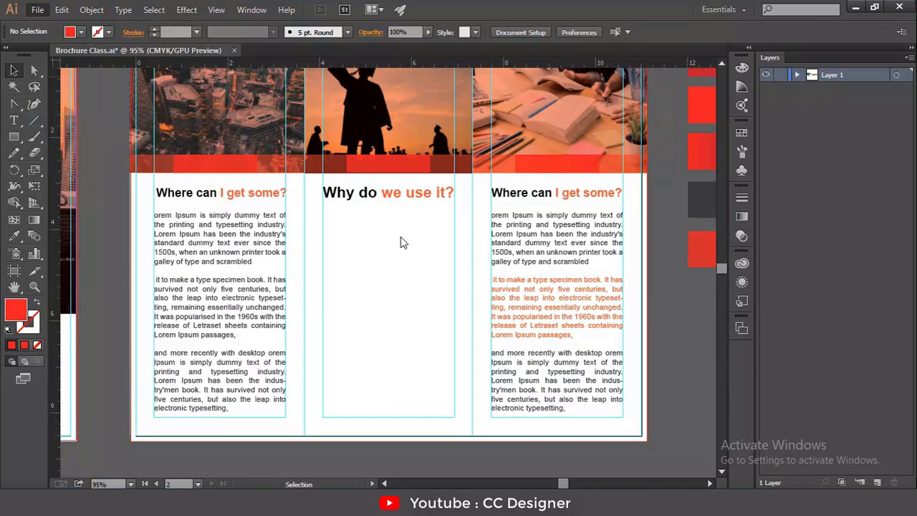
Add the bold 12 pt Arial subheading "Lorem Ipsum is simply" below the second panel's heading, at its first margin guide.
{"action": "scroll", "coordinate": [402, 247], "scroll_direction": "up", "scroll_amount": 3}
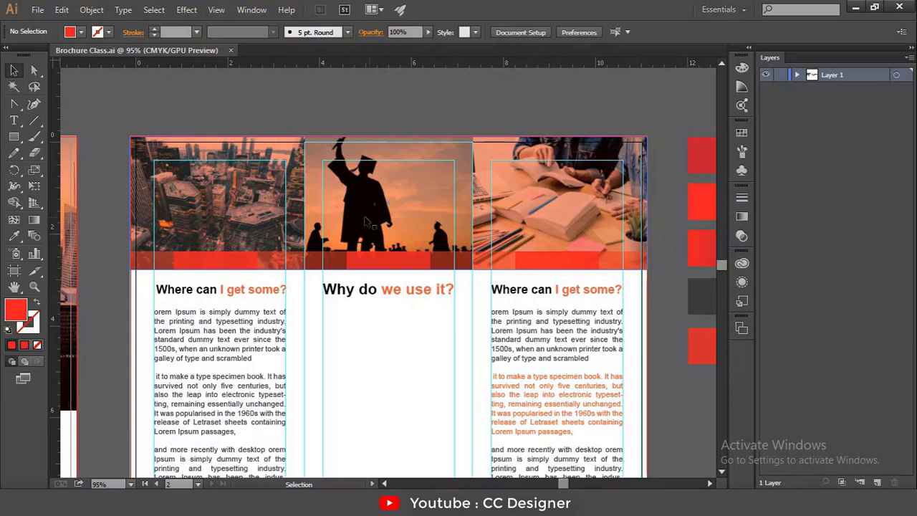
{"action": "key", "text": "ctrl+plus"}
{"action": "key", "text": "ctrl+plus"}
{"action": "key", "text": "ctrl+plus"}
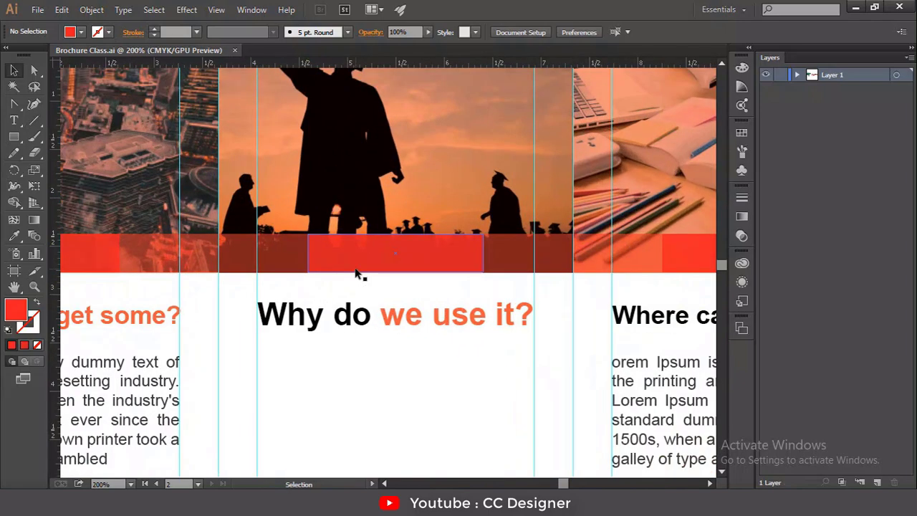
{"action": "left_click_drag", "start_coordinate": [352, 272], "coordinate": [362, 210]}
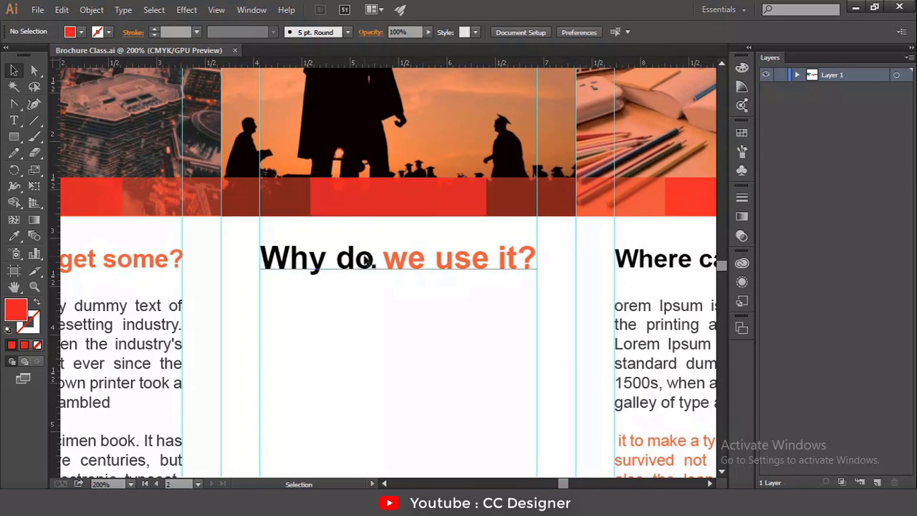
{"action": "scroll", "coordinate": [298, 276], "scroll_direction": "down", "scroll_amount": 3}
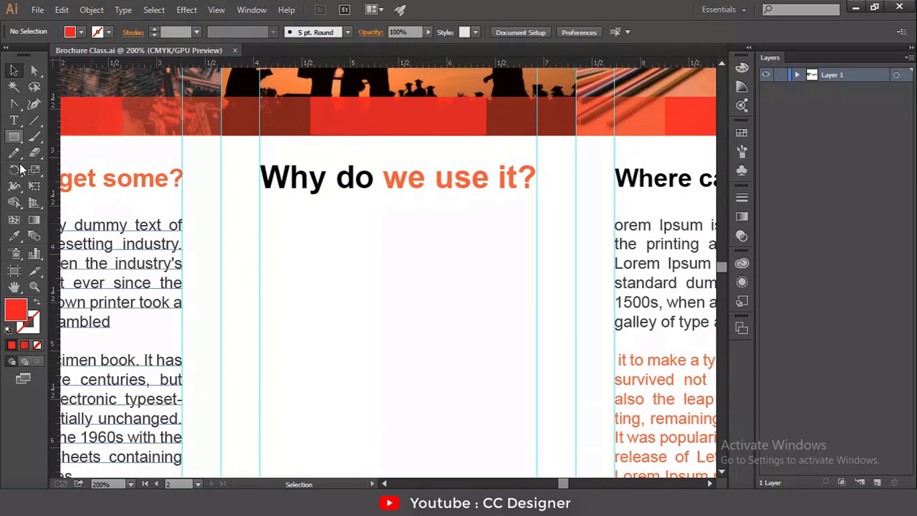
{"action": "scroll", "coordinate": [128, 165], "scroll_direction": "down", "scroll_amount": 3}
{"action": "key", "text": "ctrl+v"}
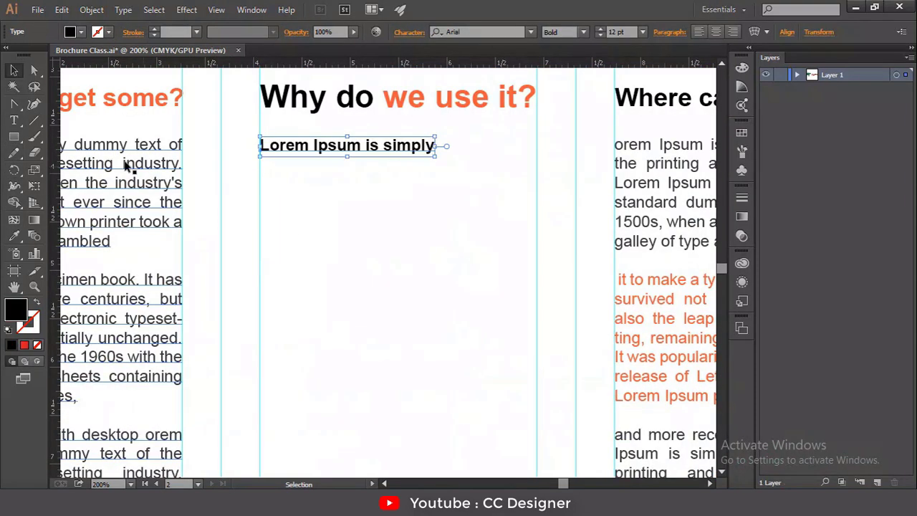
Create a text frame between the margin guides below the subheading, containing "industry. Lorem Ipsum has been the industry's standard dummy text ever since the 1500s, when an".
{"action": "left_click", "coordinate": [14, 121]}
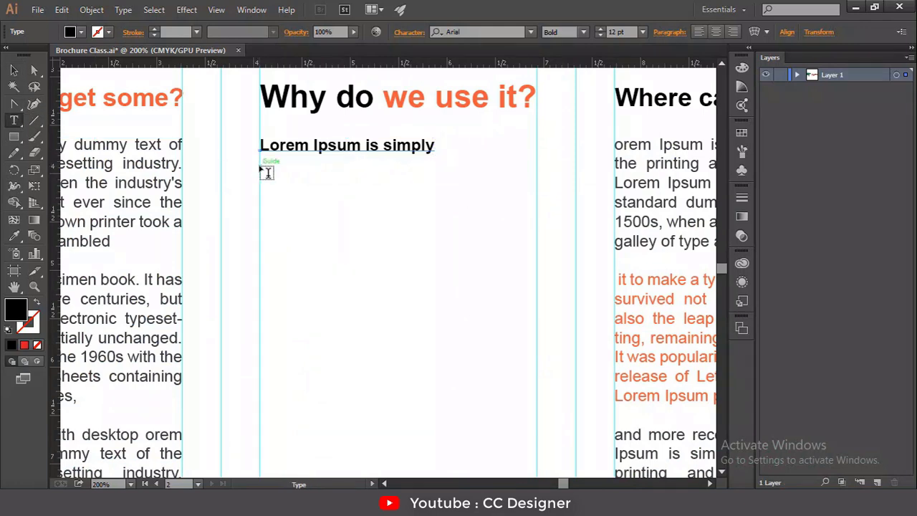
{"action": "left_click_drag", "start_coordinate": [260, 166], "coordinate": [536, 243]}
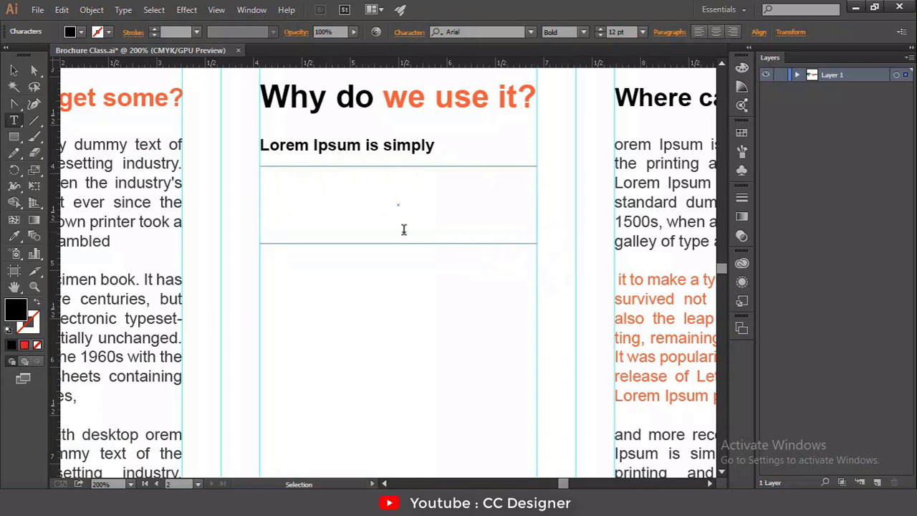
{"action": "type", "text": "industry. Lorem Ipsum has been the industry's standard dummy text ever since the 1500s, when an"}
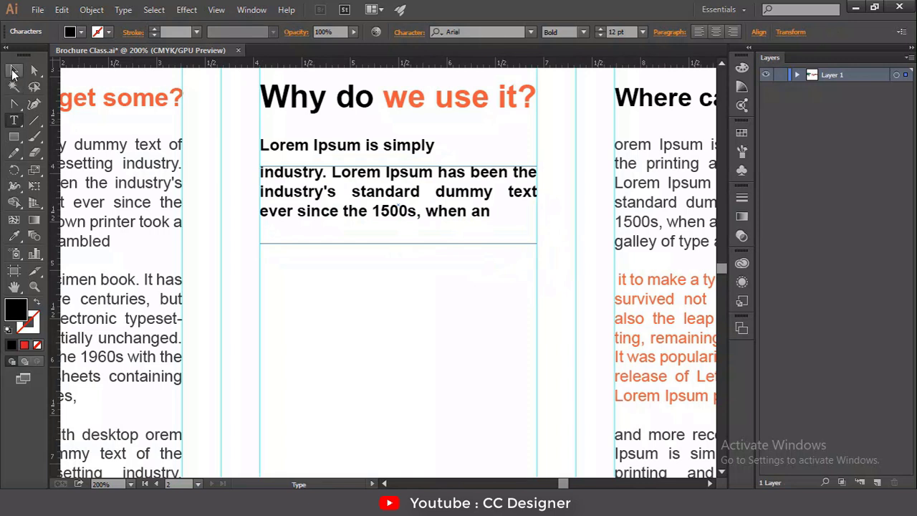
{"action": "left_click", "coordinate": [13, 71]}
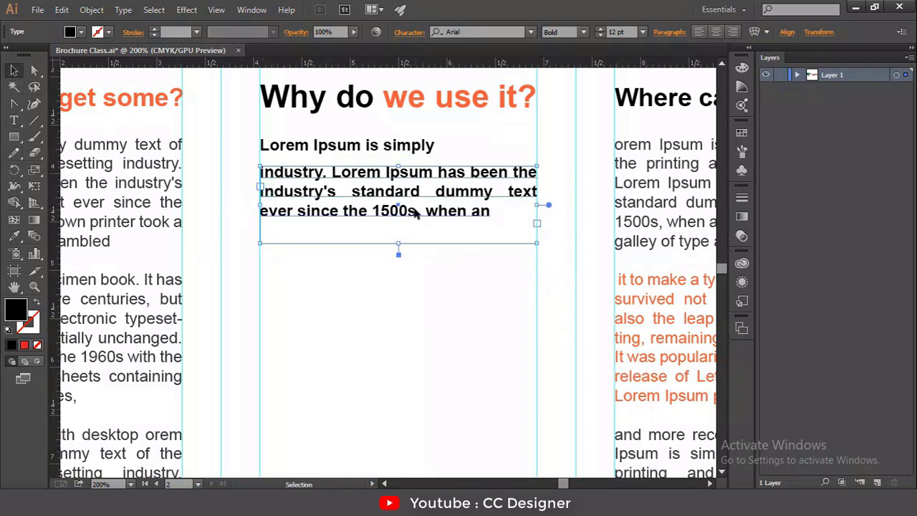
Remove ", when an" from the end of the second panel's paragraph and shorten its text frame to fit the three lines.
{"action": "key", "text": "t"}
{"action": "left_click_drag", "start_coordinate": [422, 208], "coordinate": [502, 222]}
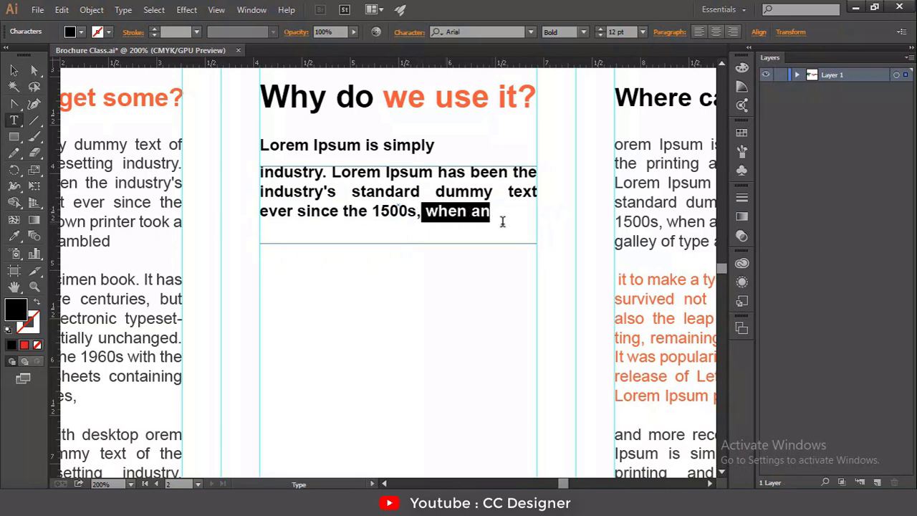
{"action": "key", "text": "BackSpace"}
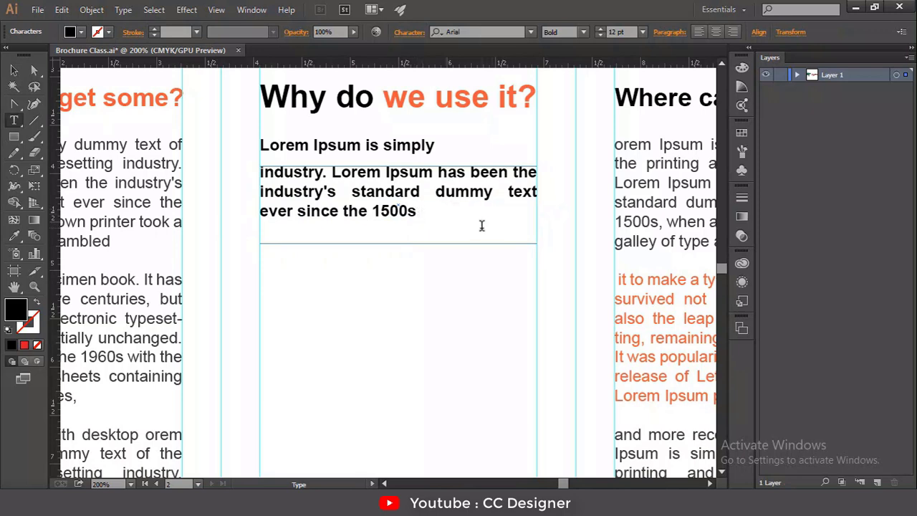
{"action": "key", "text": "Escape"}
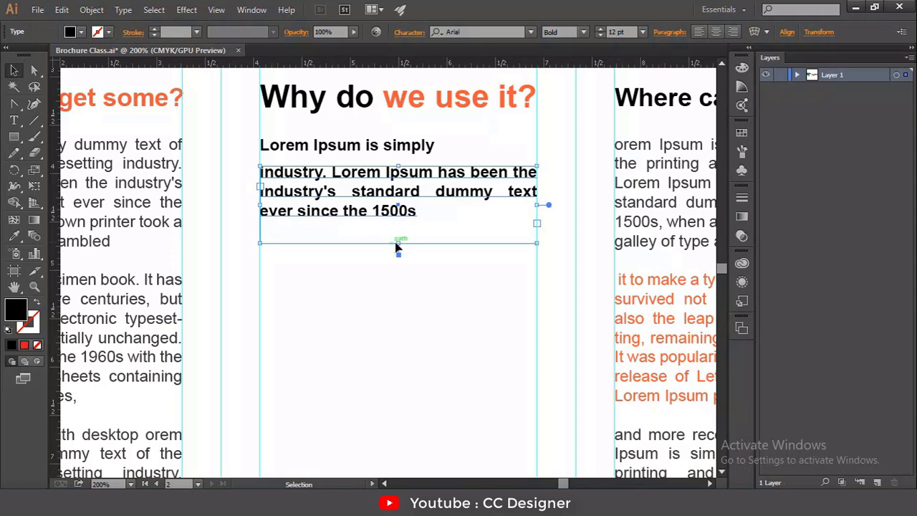
{"action": "left_click_drag", "start_coordinate": [399, 246], "coordinate": [399, 223]}
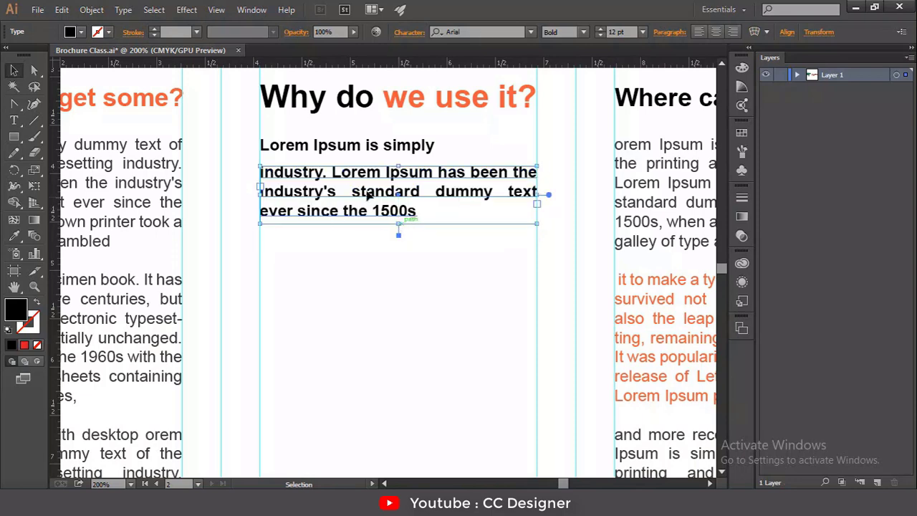
Set the font style of the second panel's paragraph to Regular.
{"action": "left_click", "coordinate": [583, 33]}
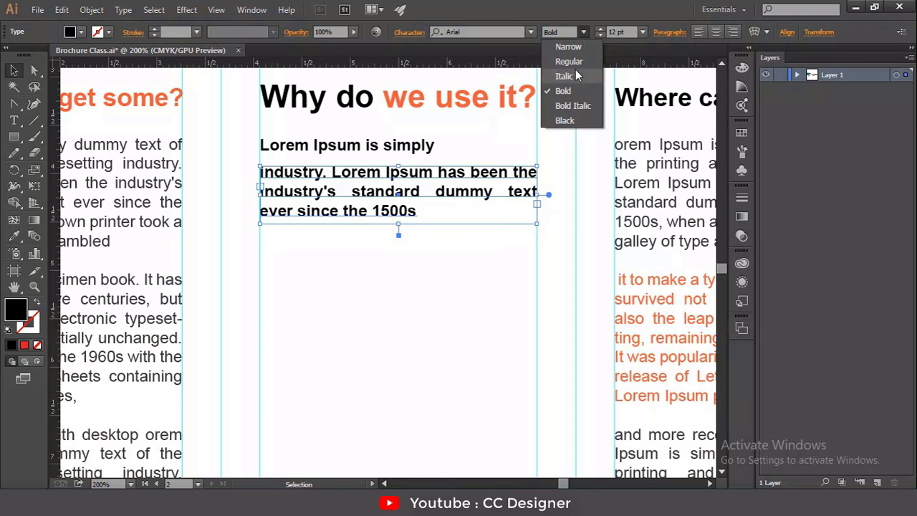
{"action": "left_click", "coordinate": [569, 62]}
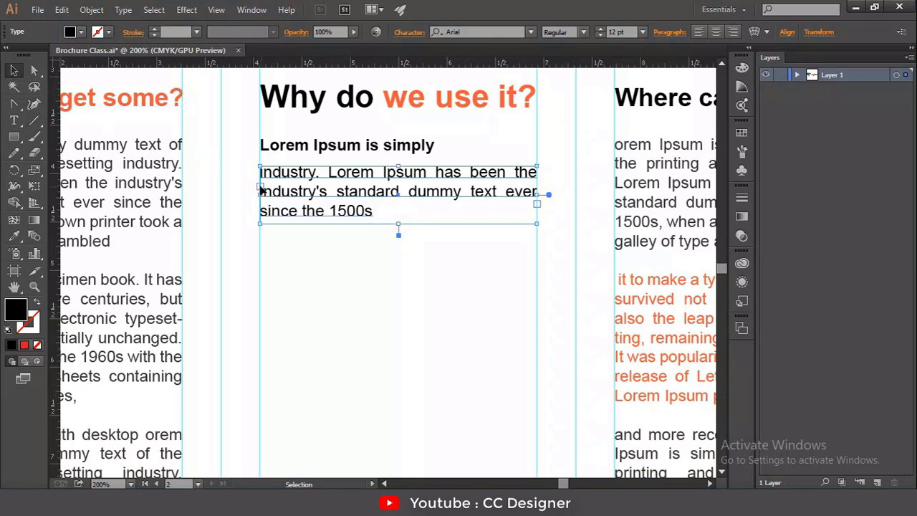
{"action": "key", "text": "t"}
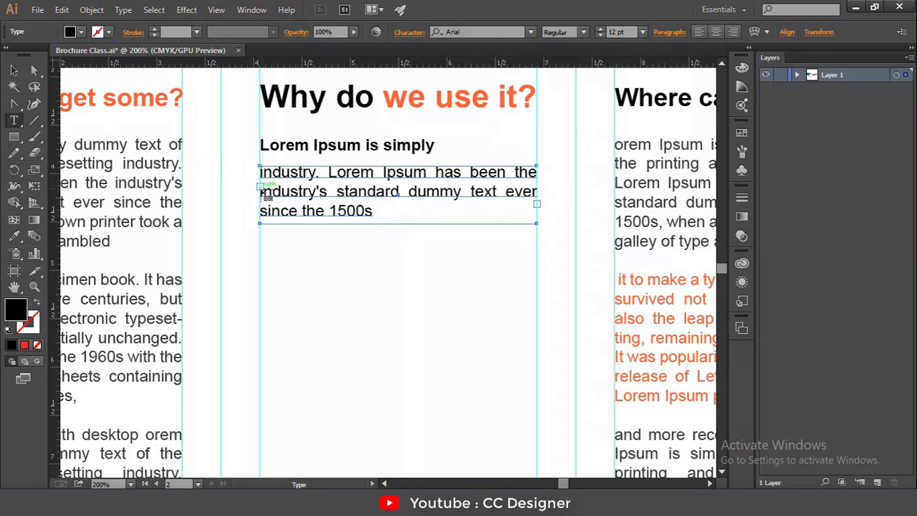
Duplicate the second panel's subheading and paragraph three times down the panel, evenly spaced between the margin guides.
{"action": "key", "text": "v"}
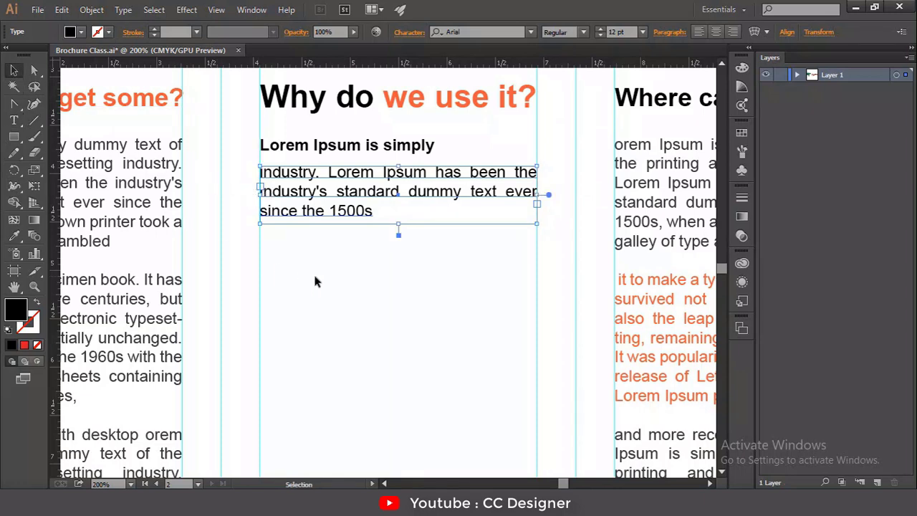
{"action": "left_click", "coordinate": [315, 277]}
{"action": "left_click", "coordinate": [280, 211]}
{"action": "left_click_drag", "start_coordinate": [337, 280], "coordinate": [384, 265]}
{"action": "scroll", "coordinate": [385, 271], "scroll_direction": "down", "scroll_amount": 1}
{"action": "scroll", "coordinate": [385, 270], "scroll_direction": "down", "scroll_amount": 5}
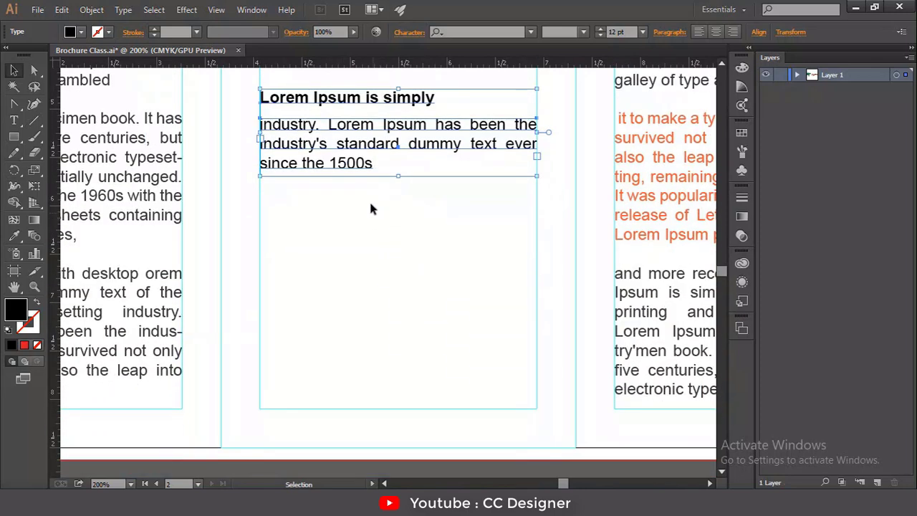
{"action": "left_click_drag", "start_coordinate": [363, 106], "coordinate": [364, 321]}
{"action": "scroll", "coordinate": [365, 320], "scroll_direction": "up", "scroll_amount": 2}
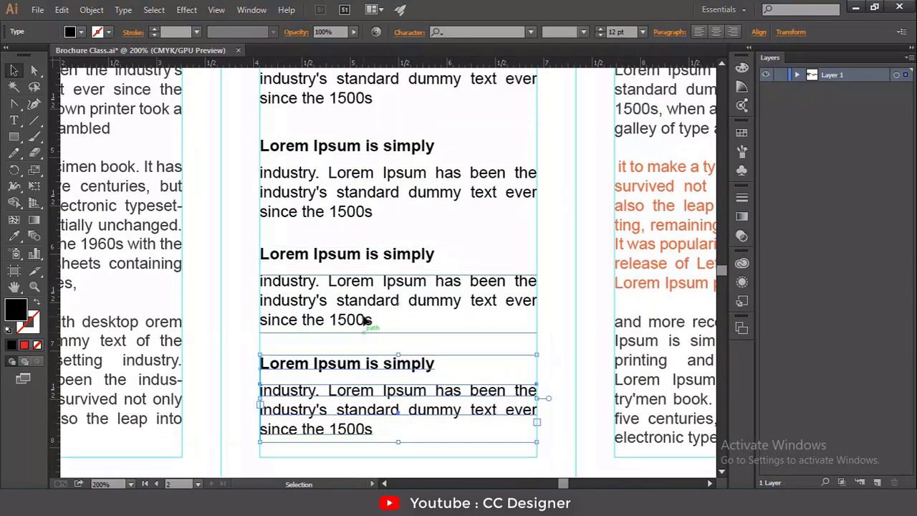
{"action": "key", "text": "ctrl+minus"}
{"action": "key", "text": "ctrl+minus"}
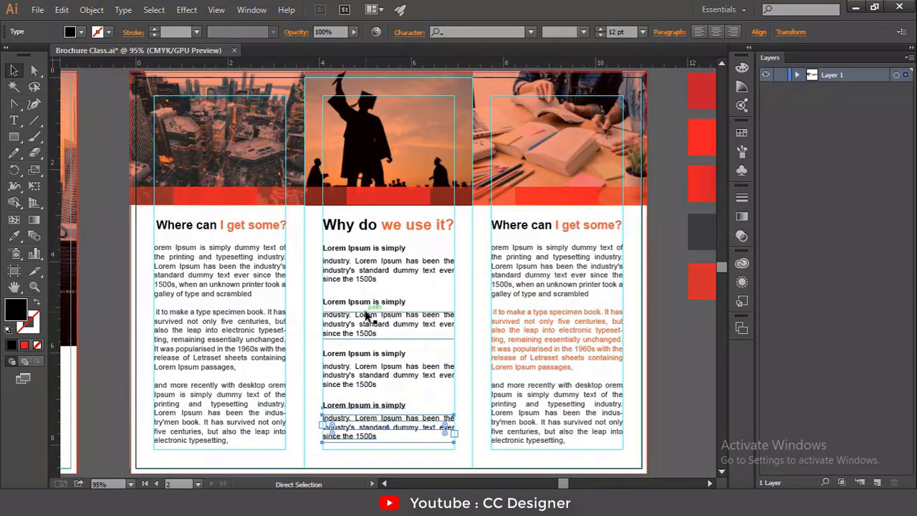
Add the text "Why do we use it?" over the lower part of the first panel's city photo and bring it to the front.
{"action": "key", "text": "ctrl+plus"}
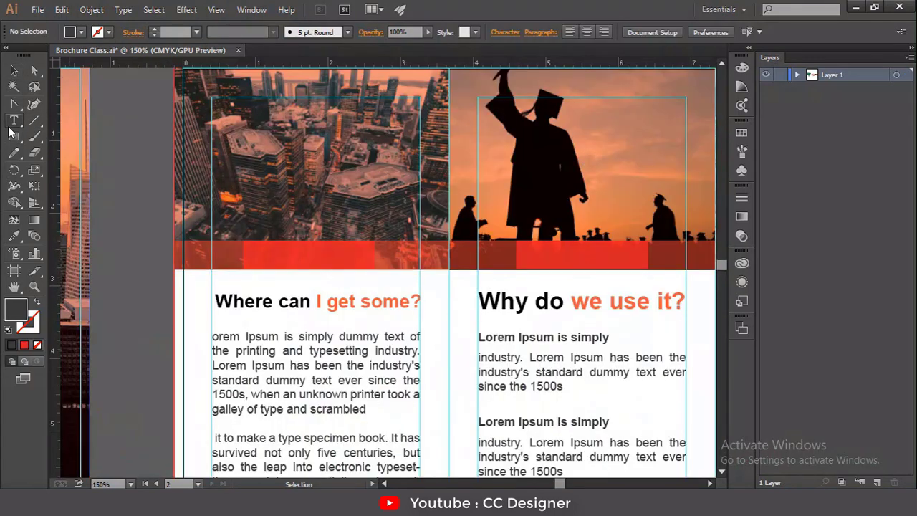
{"action": "left_click", "coordinate": [13, 119]}
{"action": "left_click", "coordinate": [274, 282]}
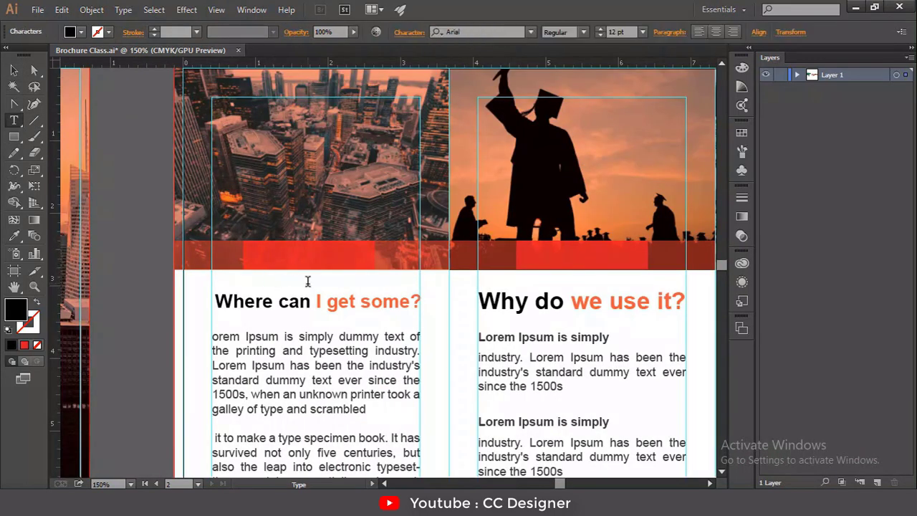
{"action": "key", "text": "ctrl+v"}
{"action": "key", "text": "Escape"}
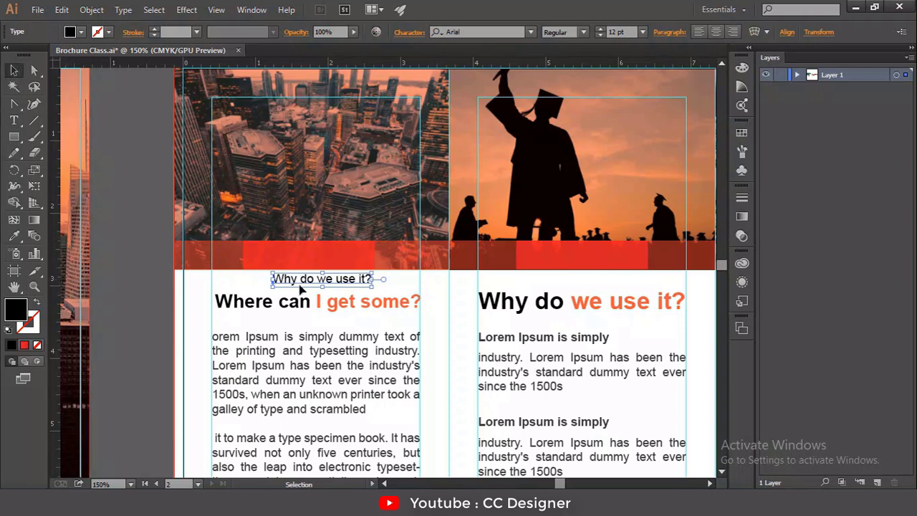
{"action": "left_click_drag", "start_coordinate": [322, 280], "coordinate": [307, 228]}
{"action": "right_click", "coordinate": [330, 225]}
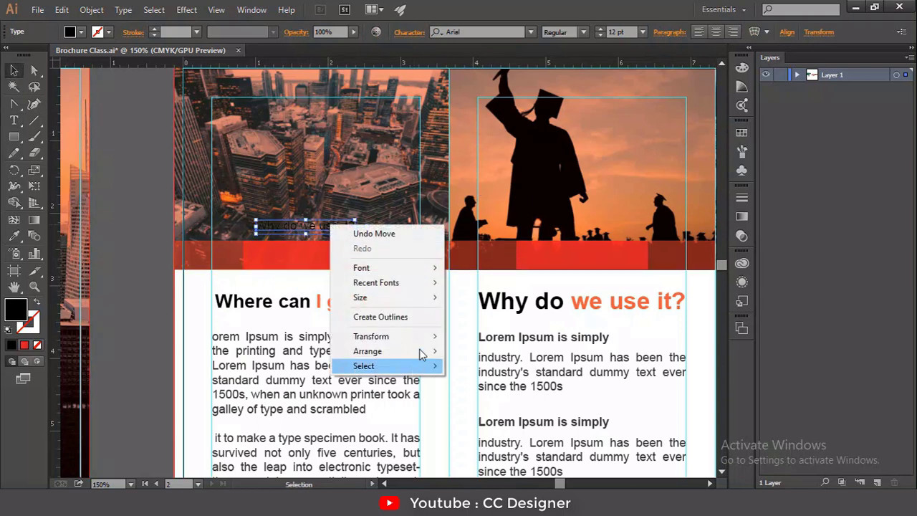
{"action": "mouse_move", "coordinate": [426, 356]}
{"action": "left_click", "coordinate": [459, 351]}
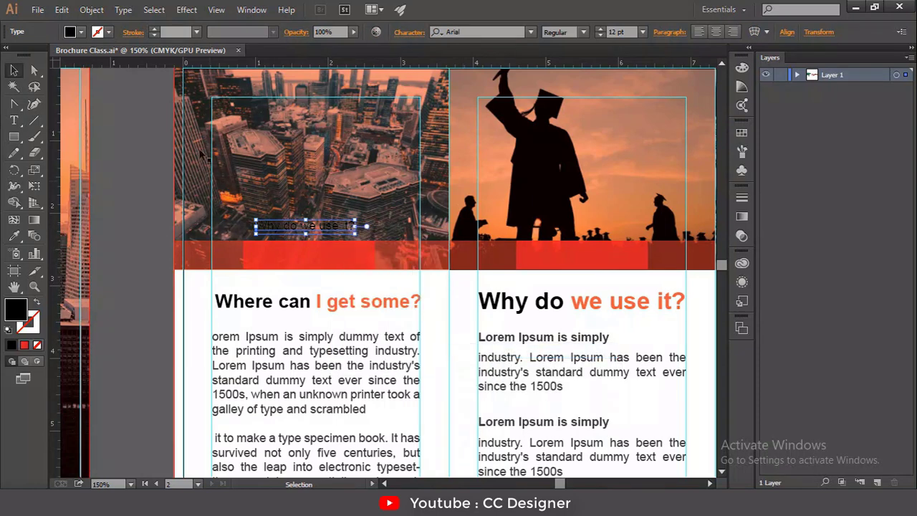
Fill the text over the city photo with white and set its font size to 21 pt.
{"action": "left_click", "coordinate": [81, 31]}
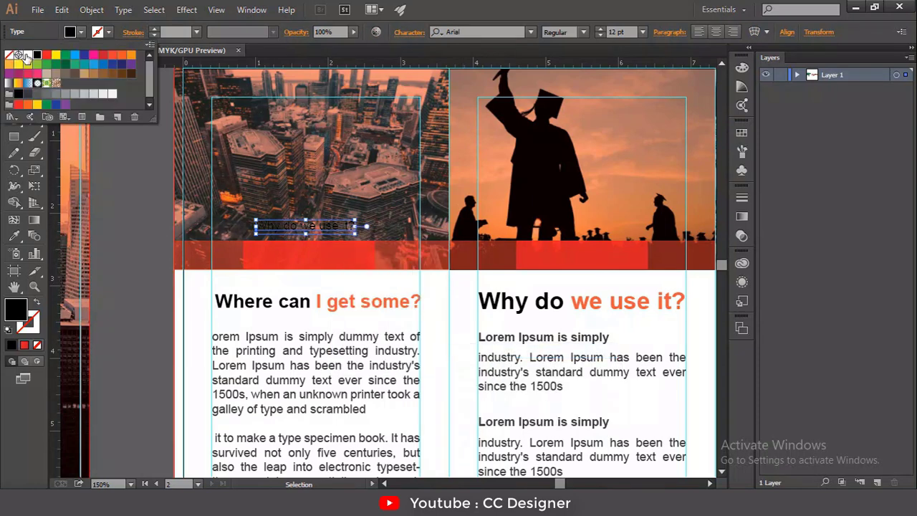
{"action": "left_click", "coordinate": [27, 55]}
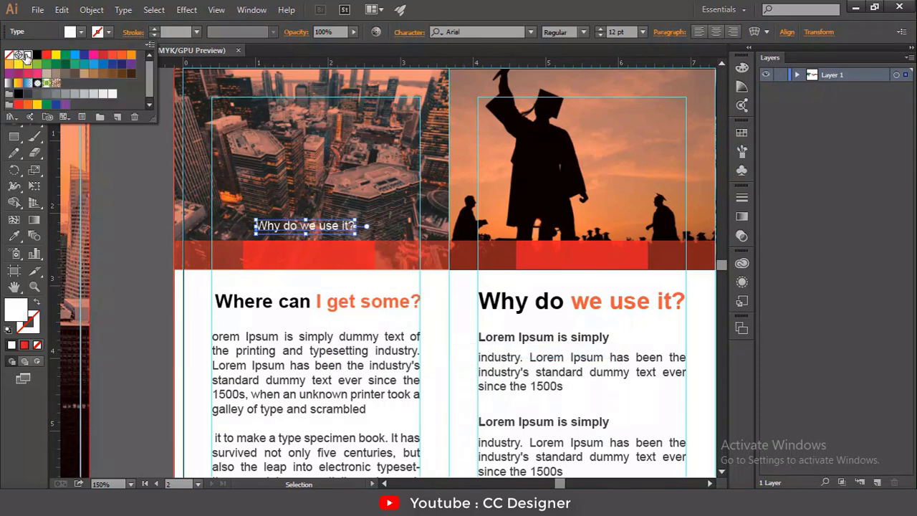
{"action": "left_click", "coordinate": [643, 32]}
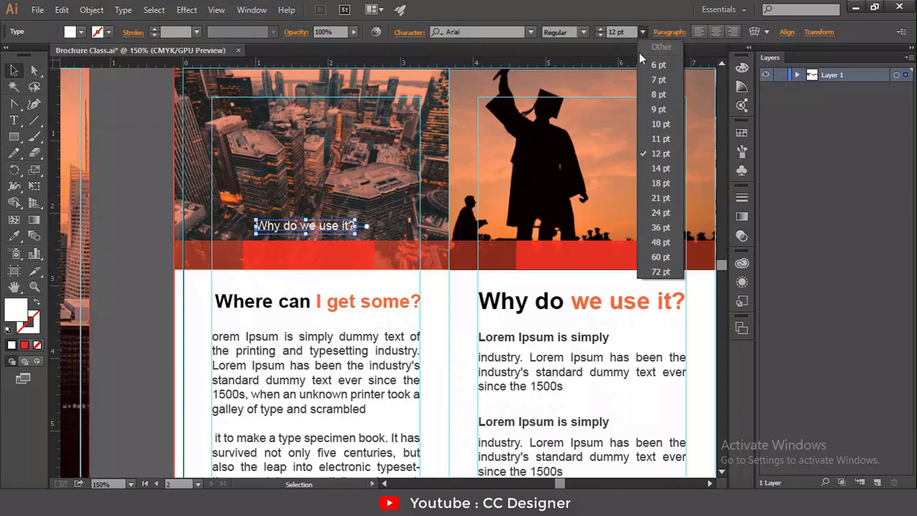
{"action": "left_click", "coordinate": [657, 199]}
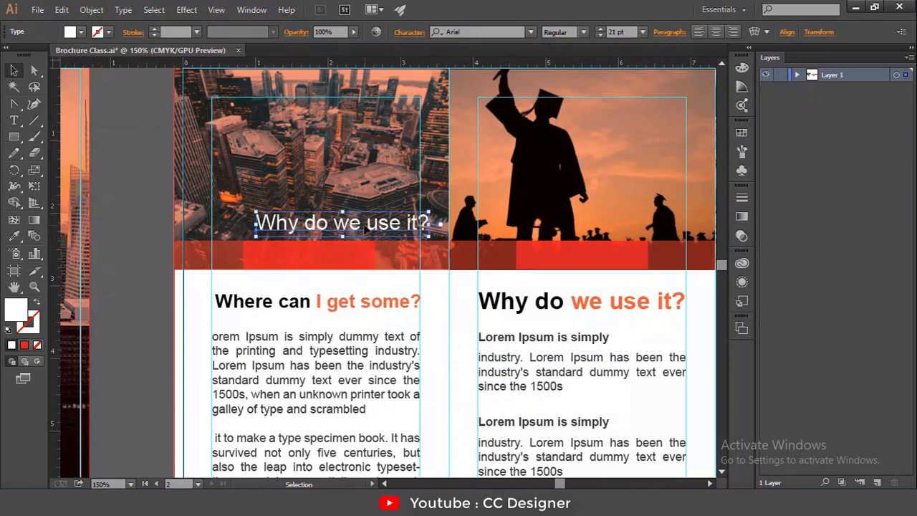